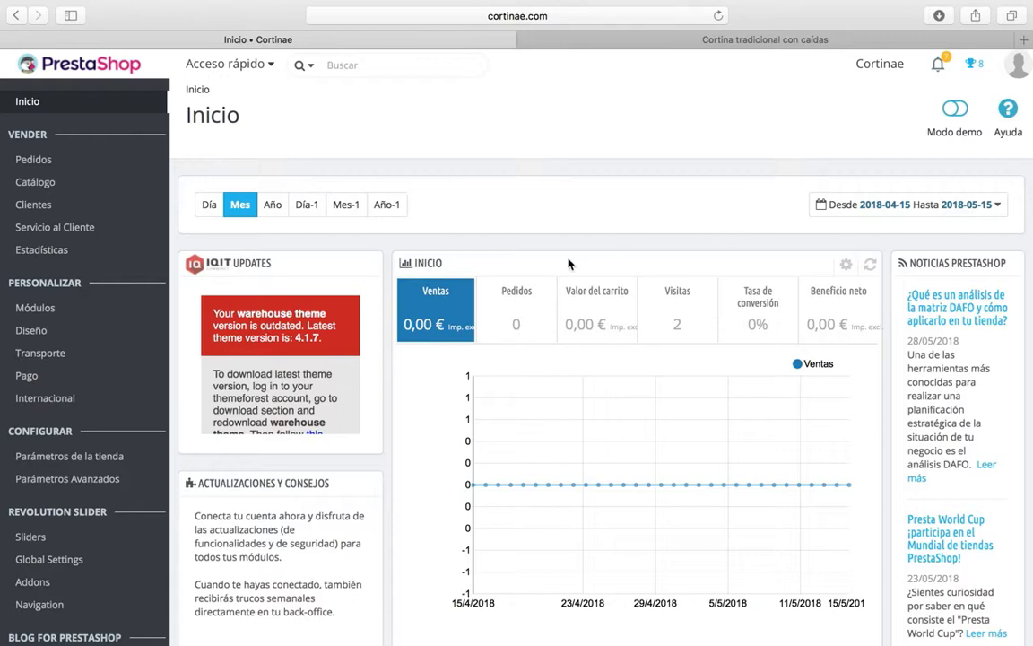
Open the catalogue's list of product attributes in the back office
{"action": "mouse_move", "coordinate": [67, 185]}
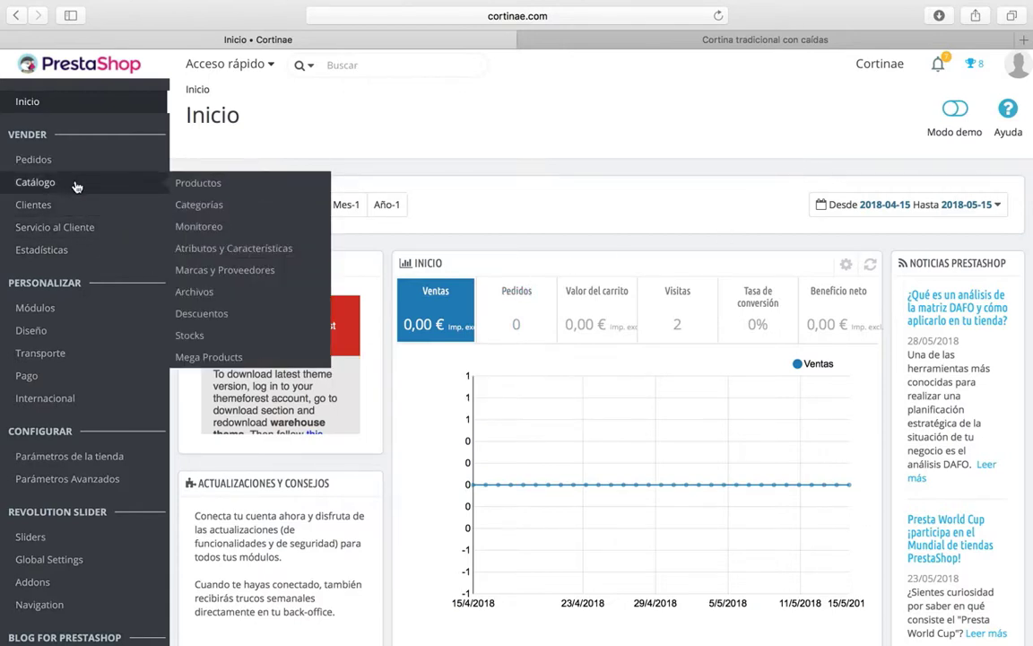
{"action": "left_click", "coordinate": [215, 257]}
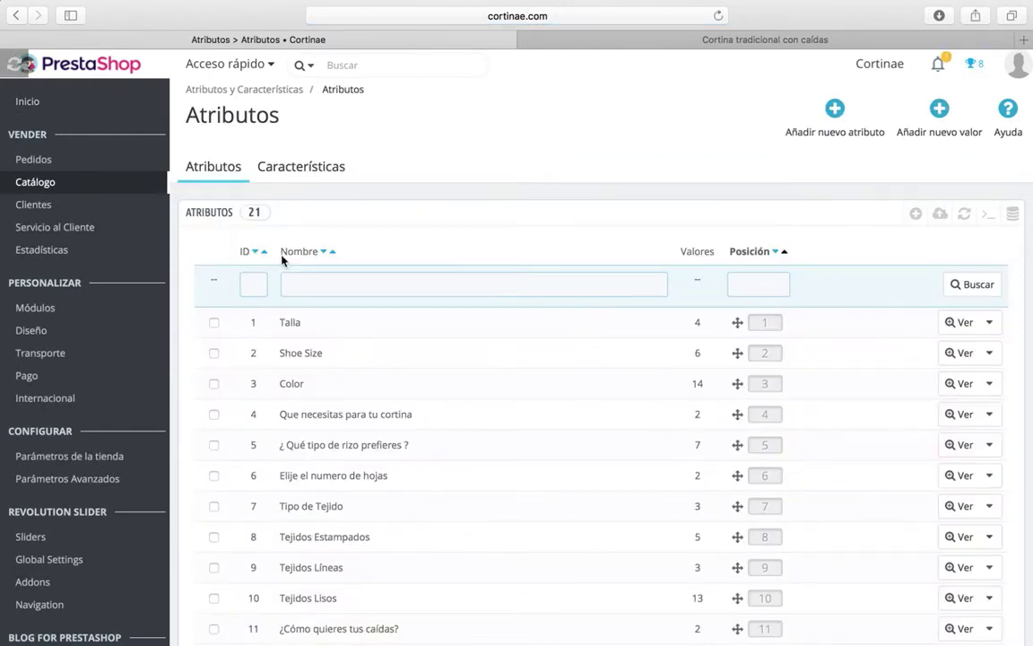
{"action": "scroll", "coordinate": [292, 307], "scroll_direction": "down", "scroll_amount": 1}
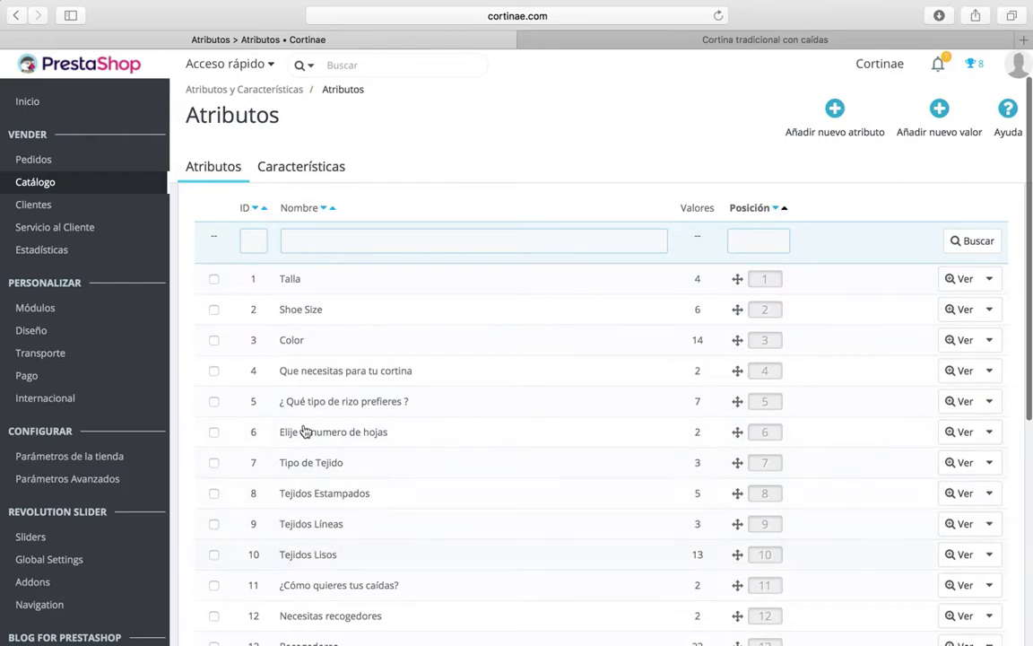
On the Cortina tradicional con caídas product page, choose Con confección and look over the curtain colour, size and curl options
{"action": "left_click", "coordinate": [768, 37]}
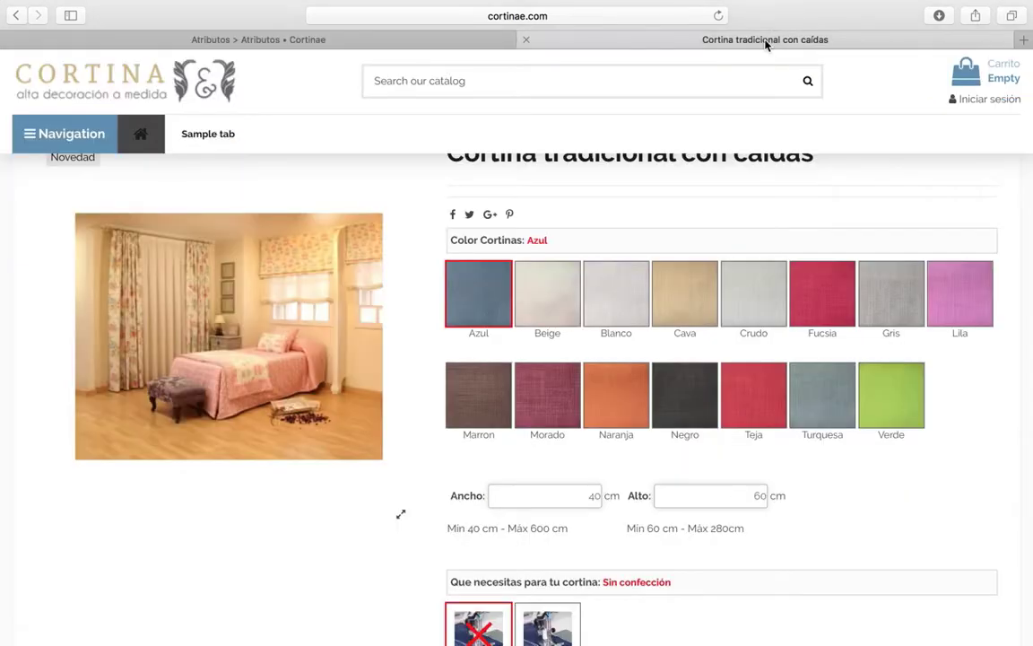
{"action": "scroll", "coordinate": [628, 260], "scroll_direction": "down", "scroll_amount": 8}
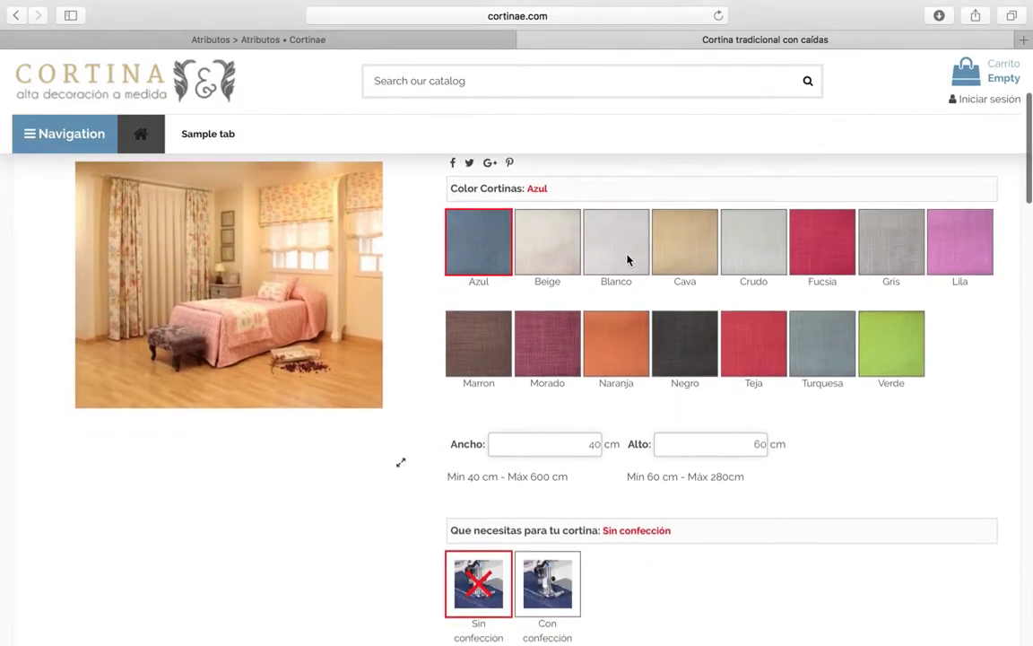
{"action": "scroll", "coordinate": [628, 255], "scroll_direction": "up", "scroll_amount": 6}
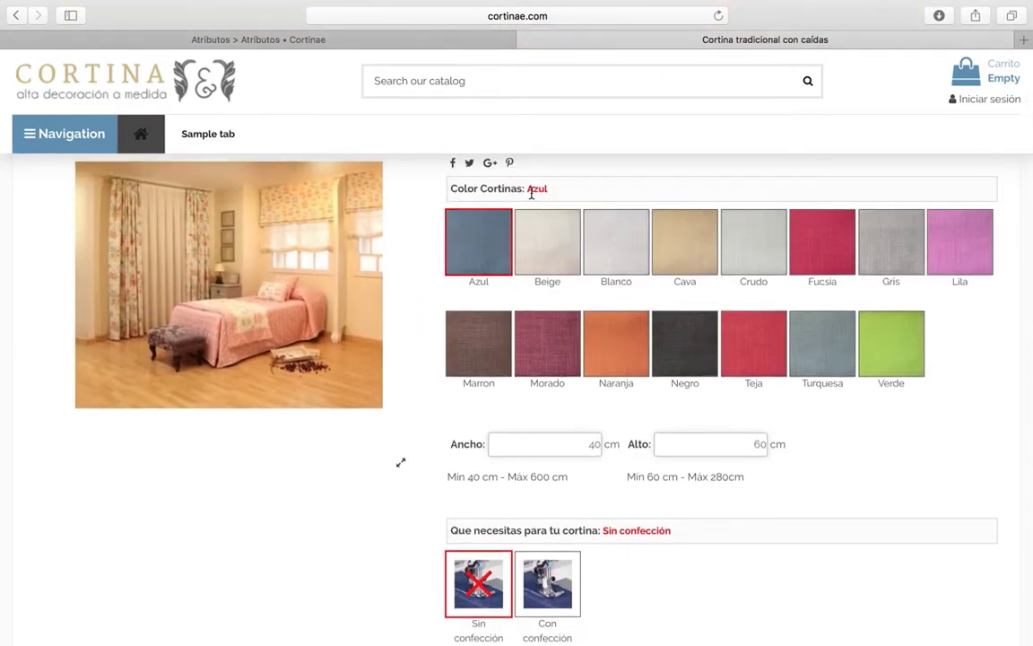
{"action": "scroll", "coordinate": [531, 193], "scroll_direction": "down", "scroll_amount": 3}
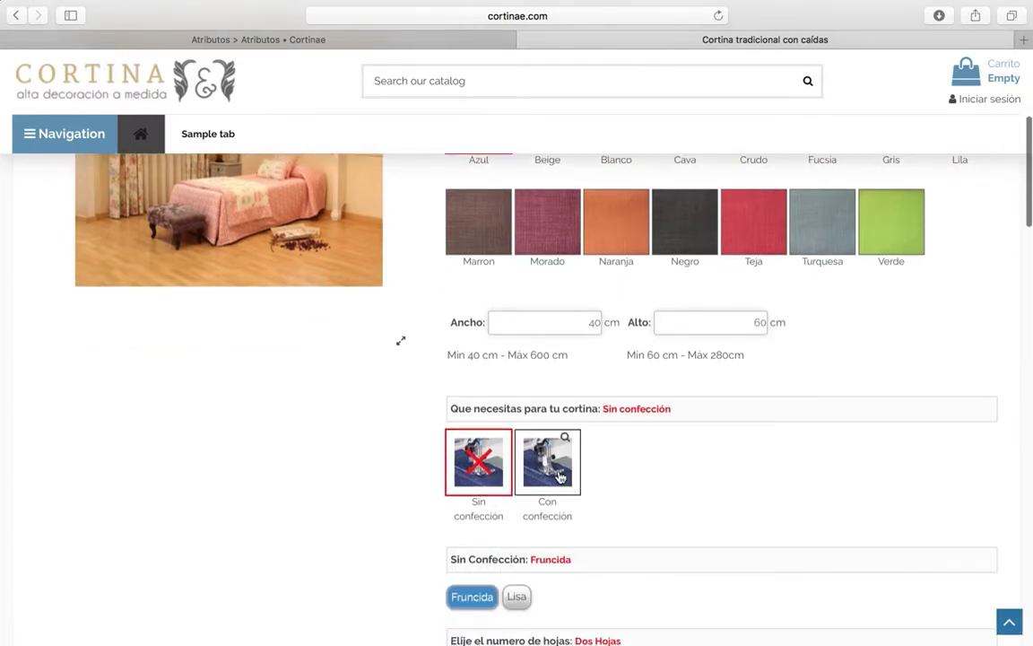
{"action": "left_click", "coordinate": [558, 477]}
{"action": "scroll", "coordinate": [556, 473], "scroll_direction": "down", "scroll_amount": 6}
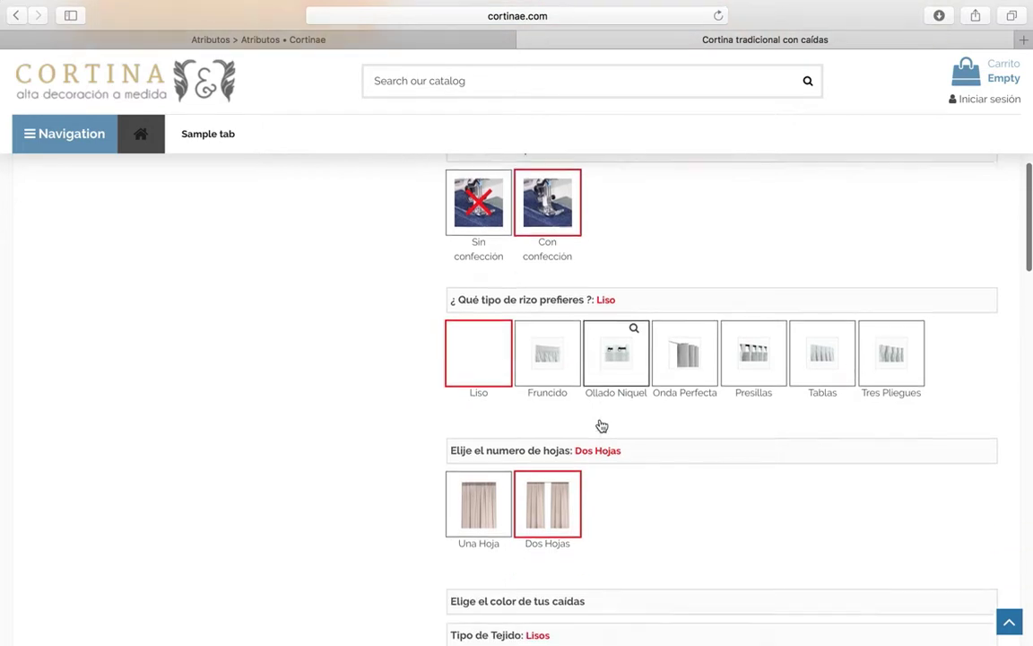
{"action": "scroll", "coordinate": [627, 445], "scroll_direction": "up", "scroll_amount": 3}
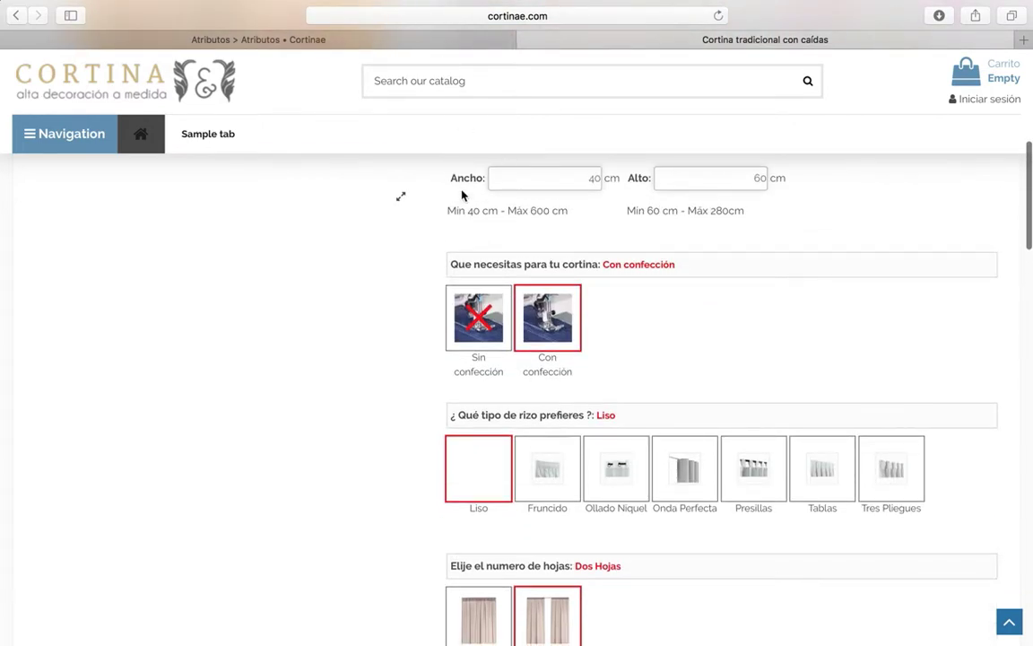
Return to the back office and look through the whole attribute list
{"action": "left_click", "coordinate": [394, 39]}
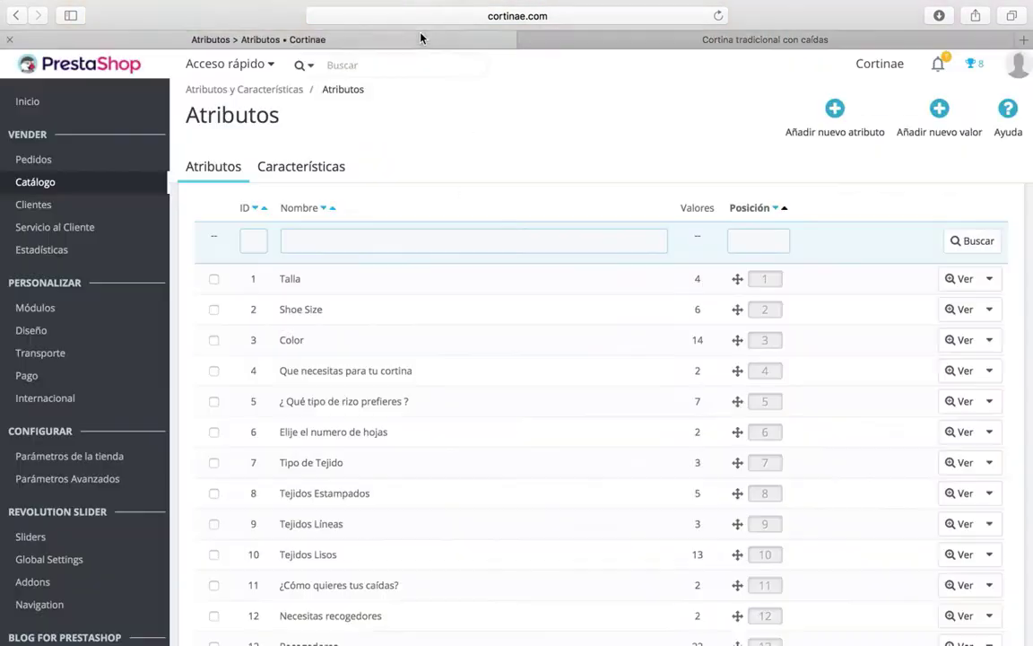
{"action": "scroll", "coordinate": [430, 394], "scroll_direction": "down", "scroll_amount": 1}
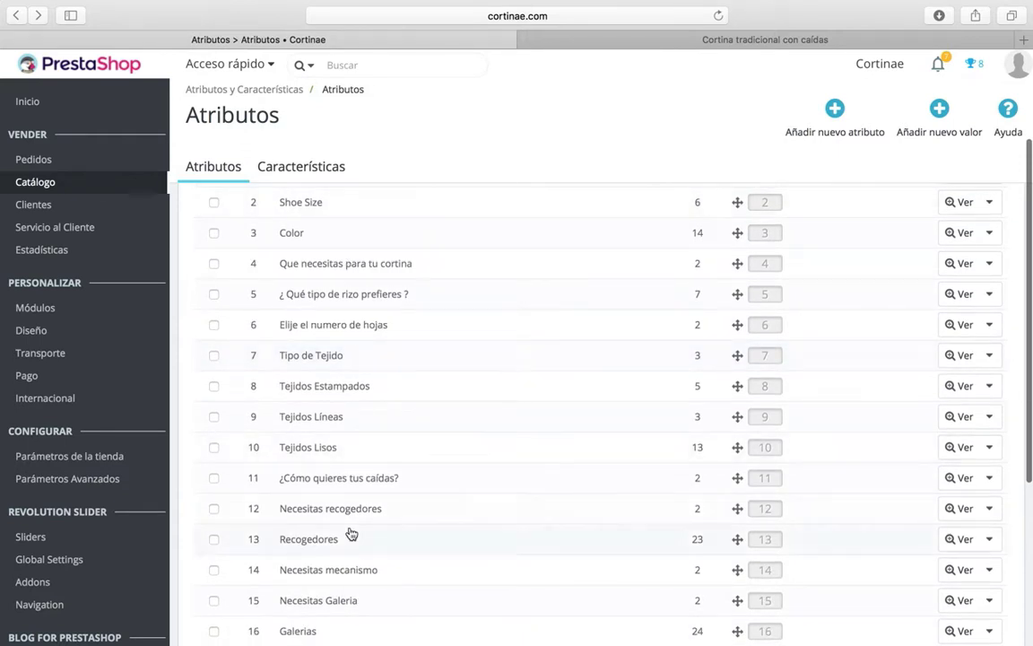
{"action": "scroll", "coordinate": [351, 534], "scroll_direction": "down", "scroll_amount": 5}
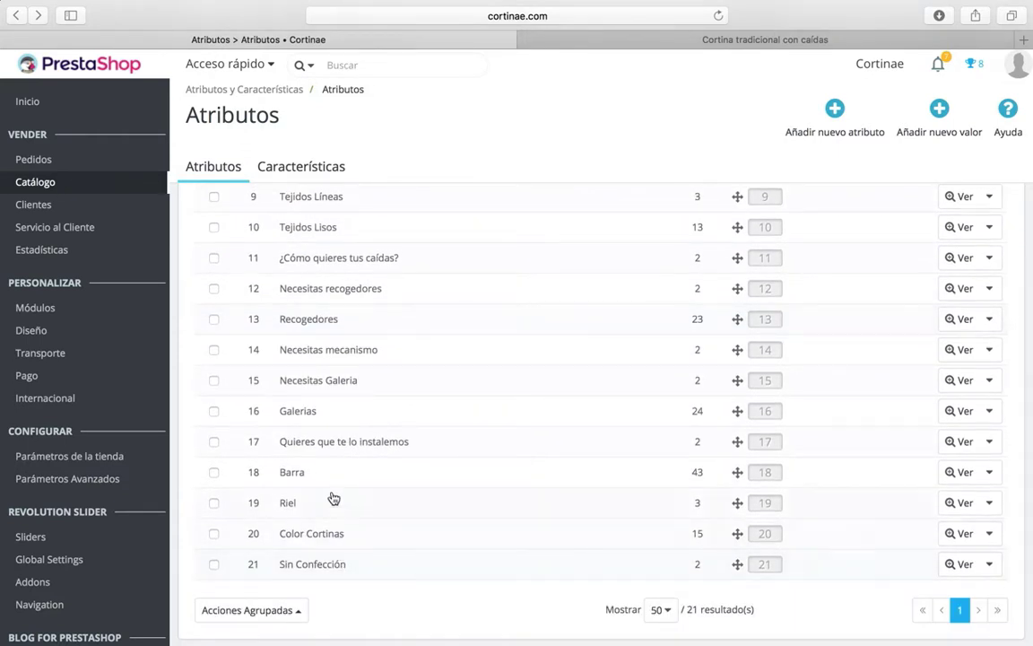
{"action": "scroll", "coordinate": [329, 338], "scroll_direction": "up", "scroll_amount": 1}
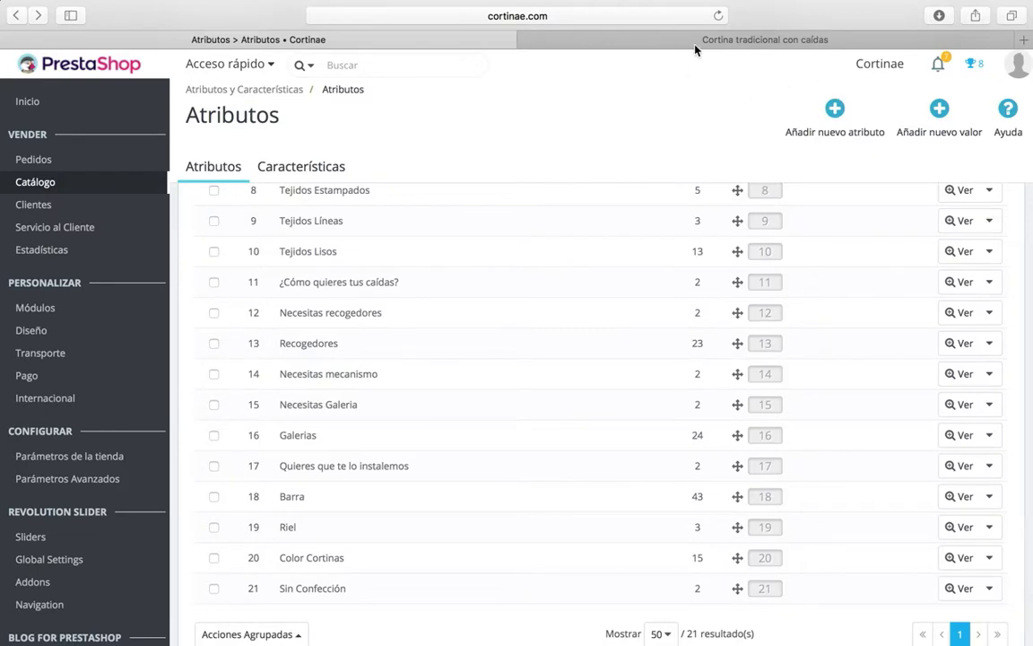
Review the remaining options on the curtain's product page, from fabric type through to installation and price
{"action": "left_click", "coordinate": [626, 40]}
{"action": "scroll", "coordinate": [609, 267], "scroll_direction": "down", "scroll_amount": 5}
{"action": "scroll", "coordinate": [610, 266], "scroll_direction": "down", "scroll_amount": 15}
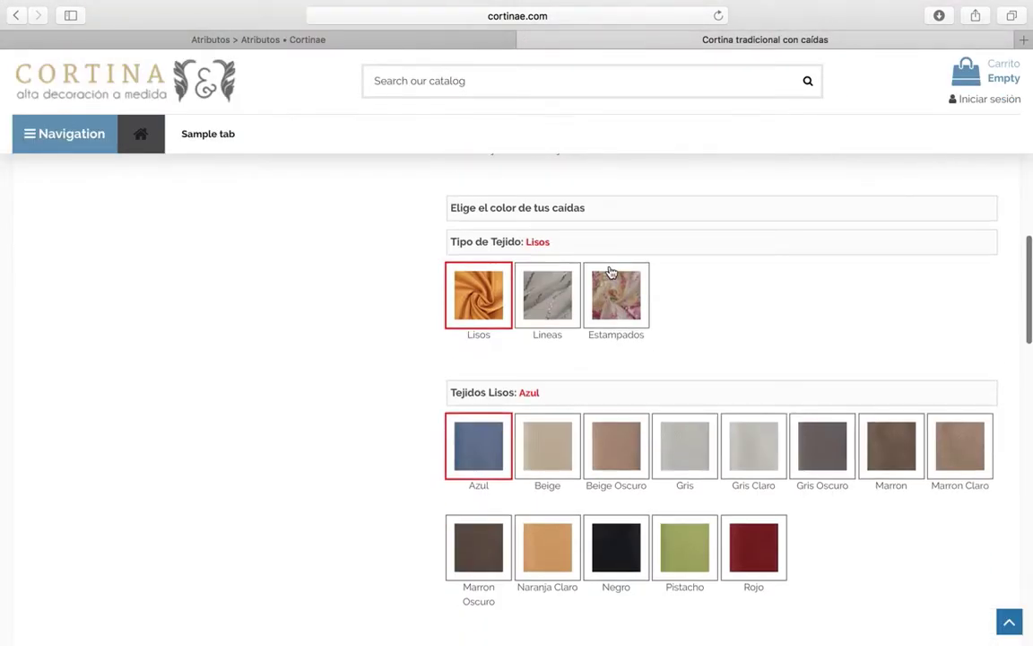
{"action": "scroll", "coordinate": [610, 267], "scroll_direction": "down", "scroll_amount": 4}
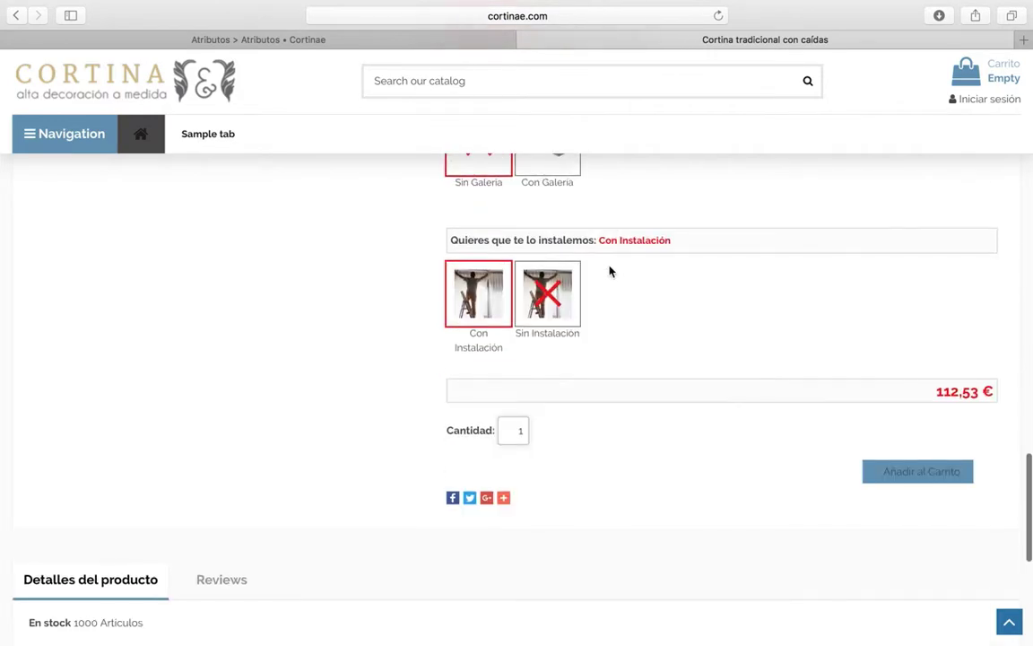
{"action": "scroll", "coordinate": [609, 270], "scroll_direction": "up", "scroll_amount": 20}
{"action": "scroll", "coordinate": [609, 270], "scroll_direction": "up", "scroll_amount": 5}
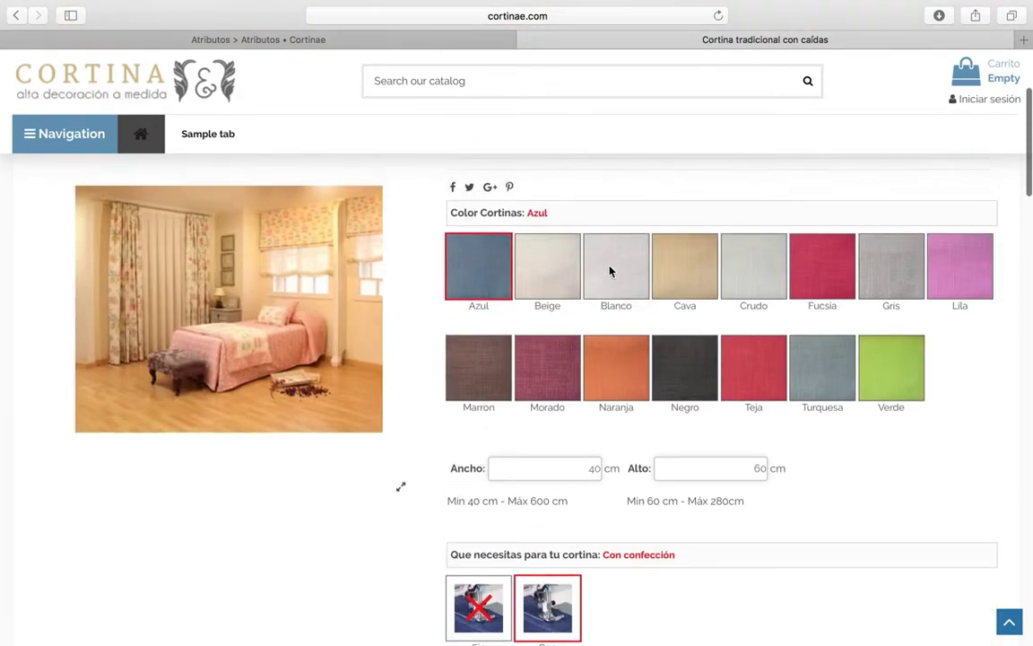
Fill in a new attribute named "color cortina tradicional" with public name "color" and type Color o textura
{"action": "left_click", "coordinate": [415, 40]}
{"action": "scroll", "coordinate": [767, 188], "scroll_direction": "up", "scroll_amount": 5}
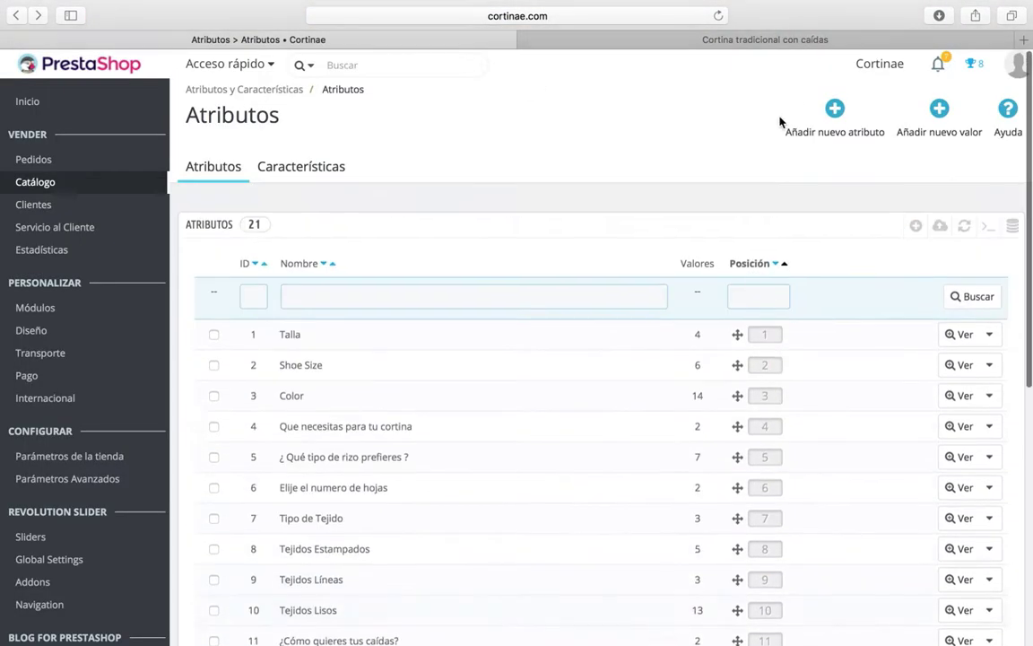
{"action": "left_click", "coordinate": [834, 109]}
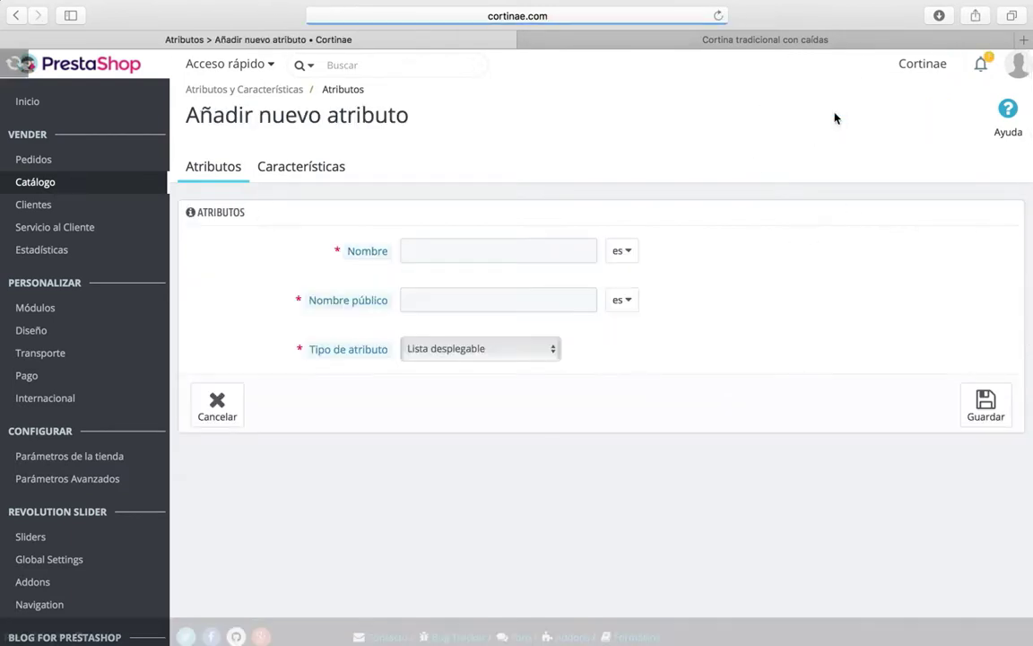
{"action": "left_click", "coordinate": [429, 255]}
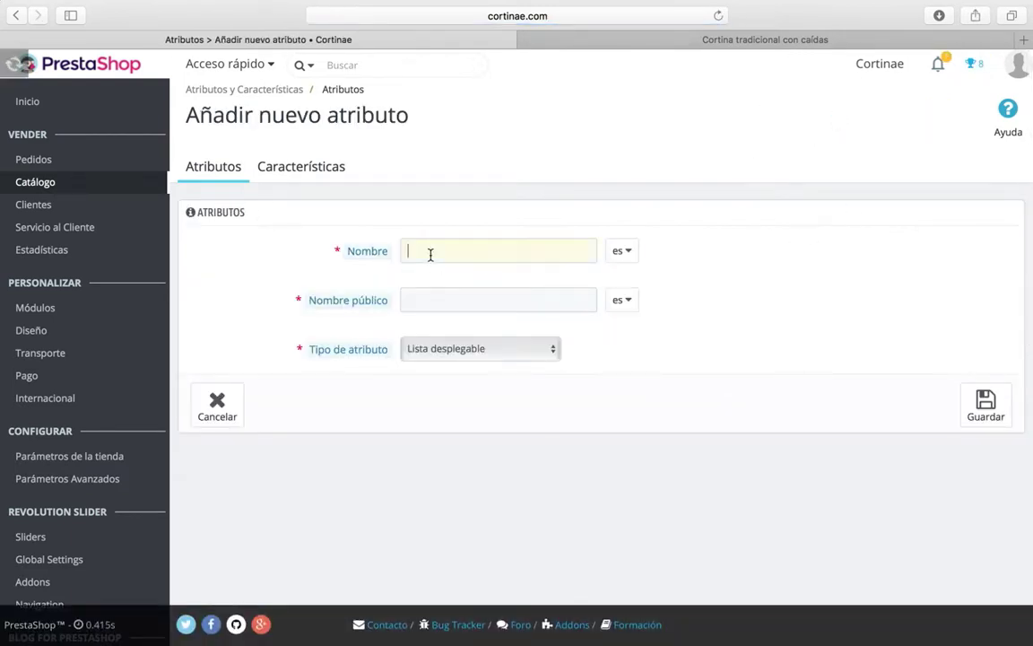
{"action": "mouse_move", "coordinate": [368, 258]}
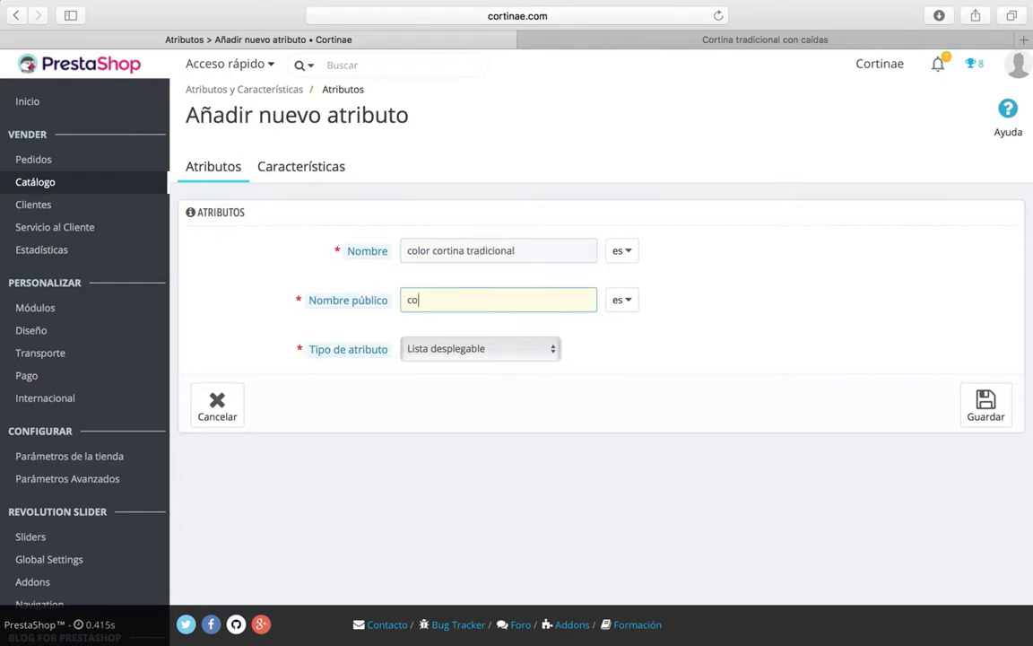
{"action": "left_click", "coordinate": [455, 349]}
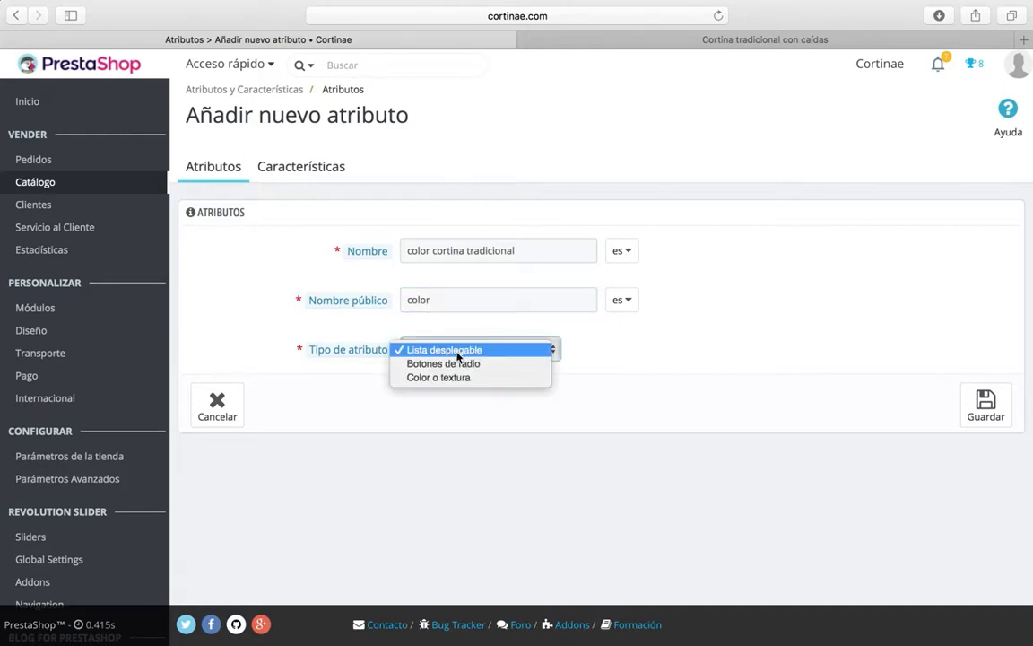
{"action": "left_click", "coordinate": [443, 378]}
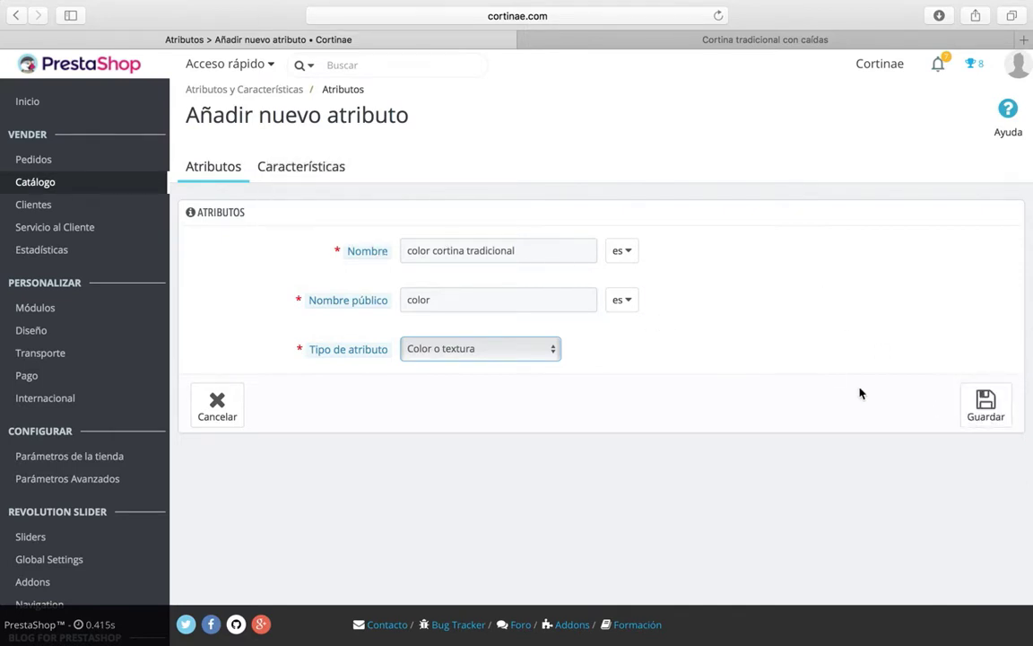
Go back to the attribute list without saving the new attribute and open the values of Color Cortinas
{"action": "mouse_move", "coordinate": [120, 190]}
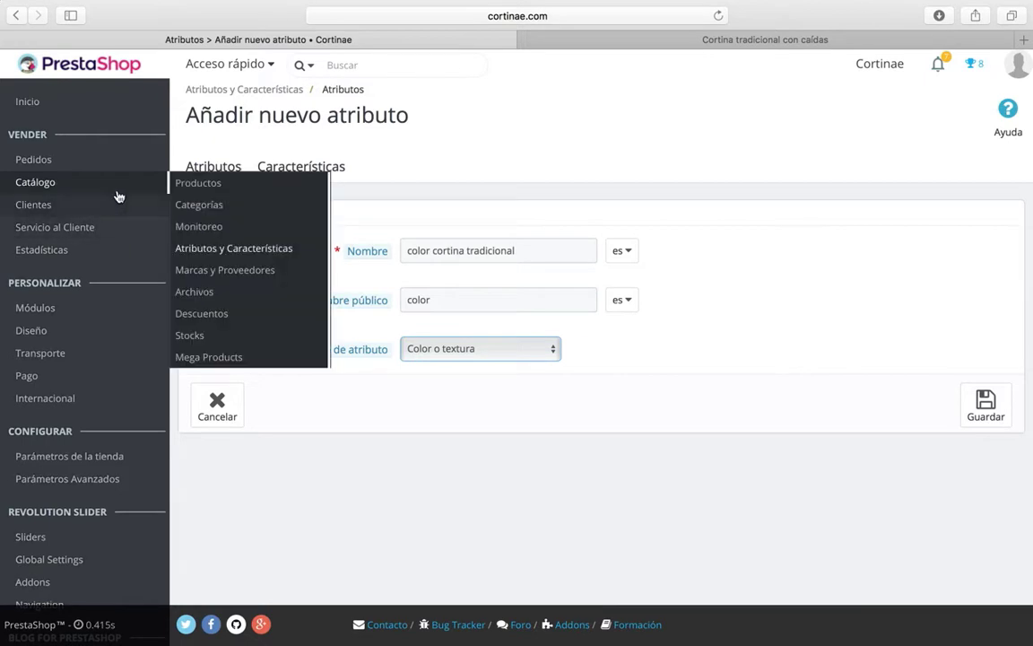
{"action": "left_click", "coordinate": [184, 185]}
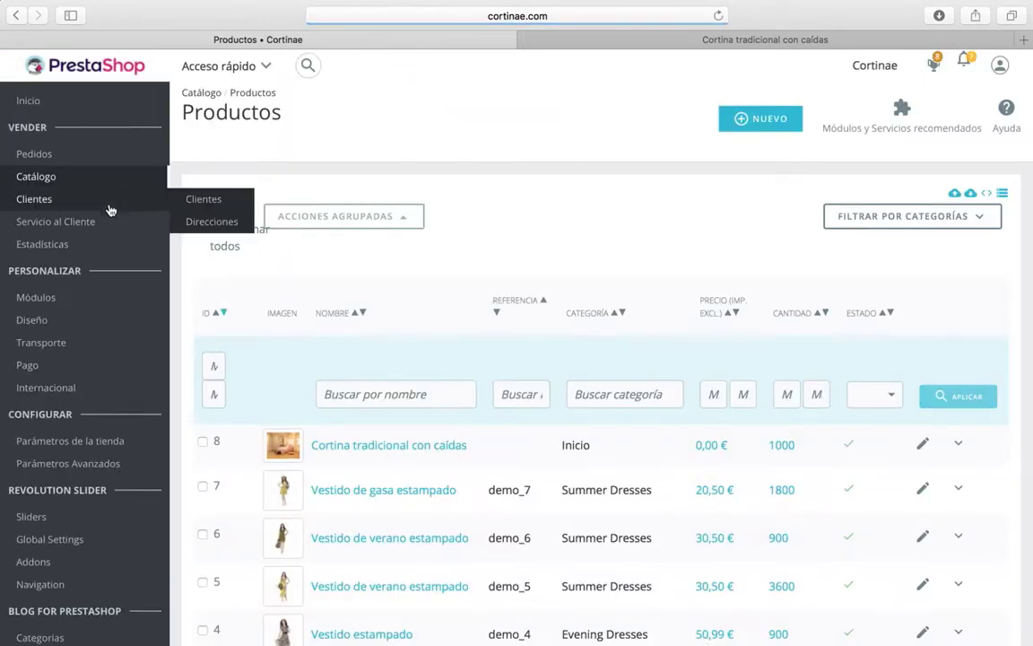
{"action": "mouse_move", "coordinate": [88, 179]}
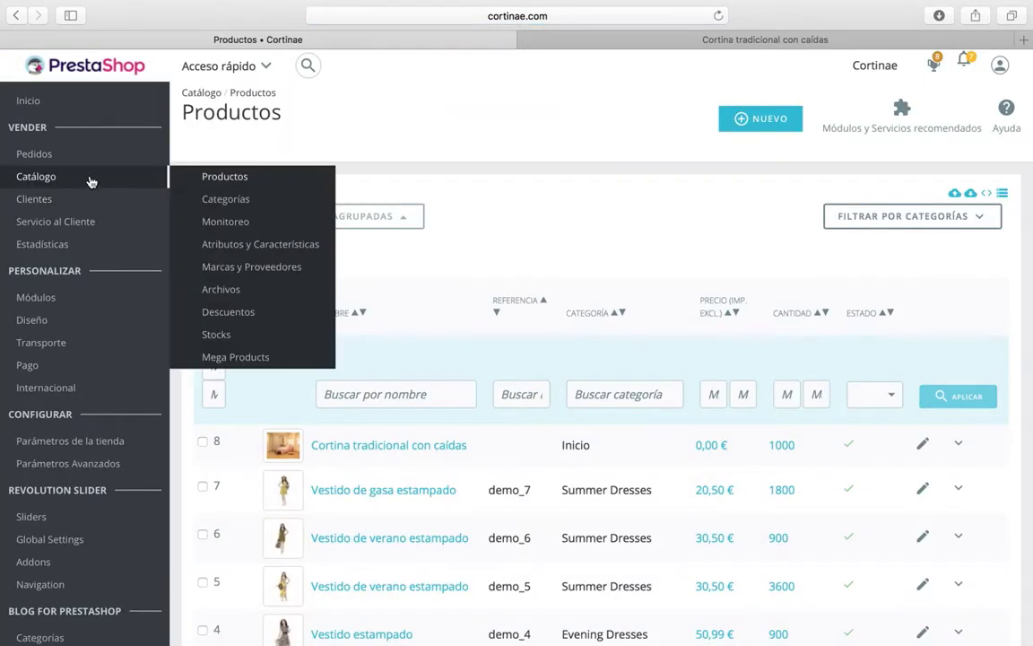
{"action": "left_click", "coordinate": [218, 251]}
{"action": "scroll", "coordinate": [378, 272], "scroll_direction": "down", "scroll_amount": 2}
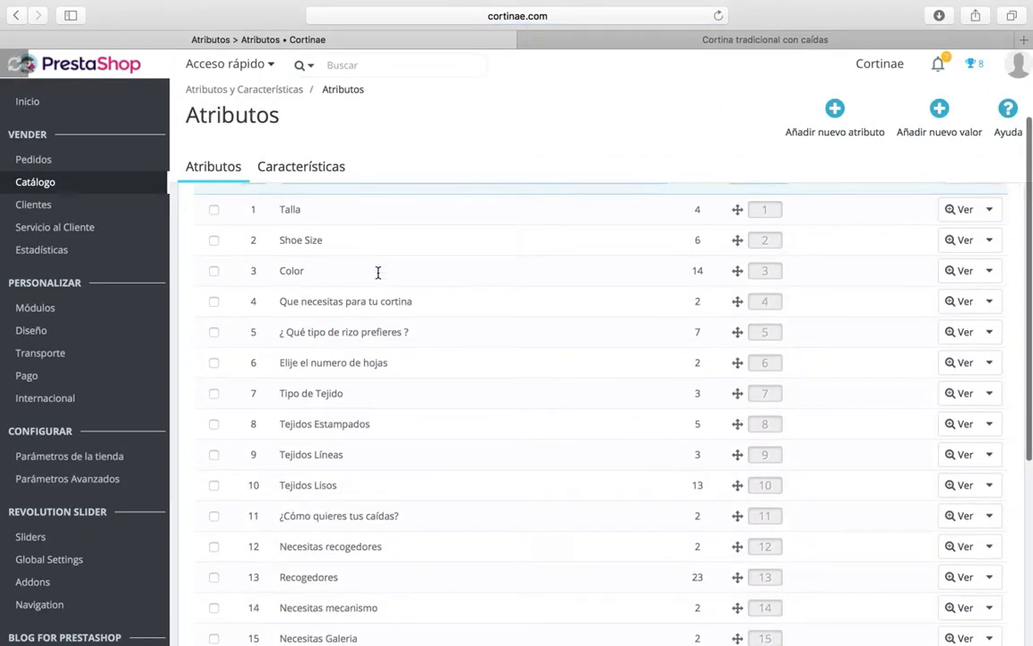
{"action": "scroll", "coordinate": [377, 272], "scroll_direction": "down", "scroll_amount": 5}
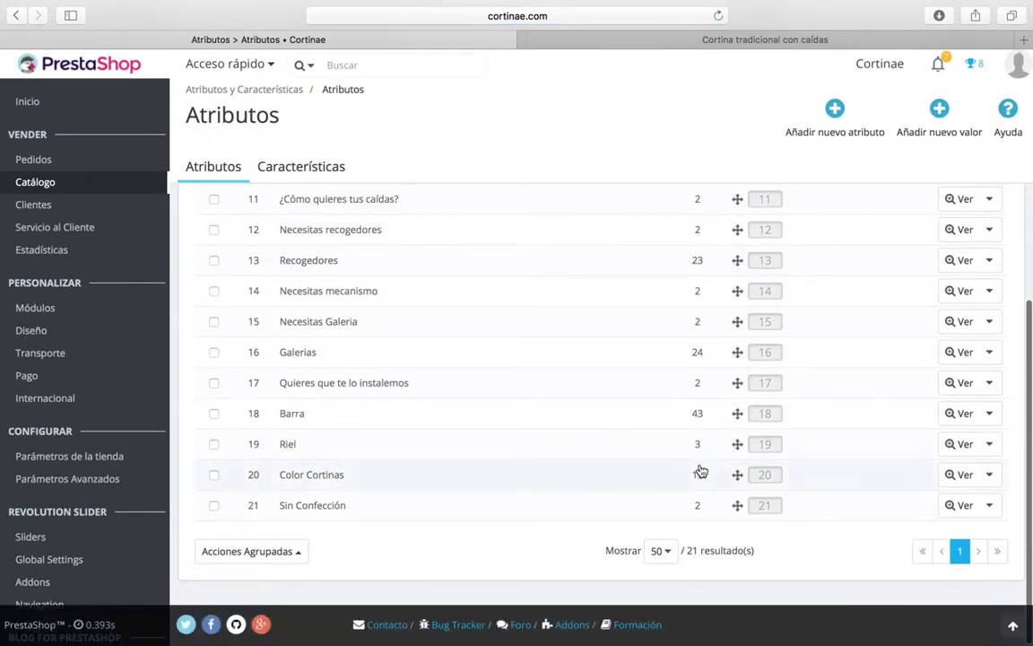
{"action": "left_click", "coordinate": [956, 476]}
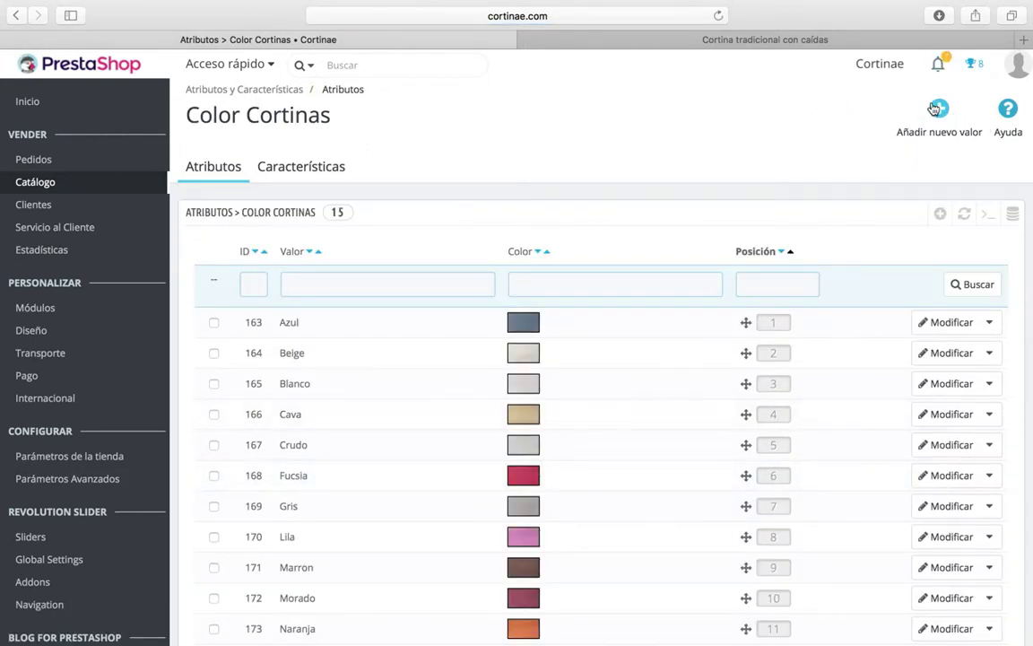
Start a new value for the Color Cortinas attribute and name it "azul"
{"action": "left_click", "coordinate": [928, 117]}
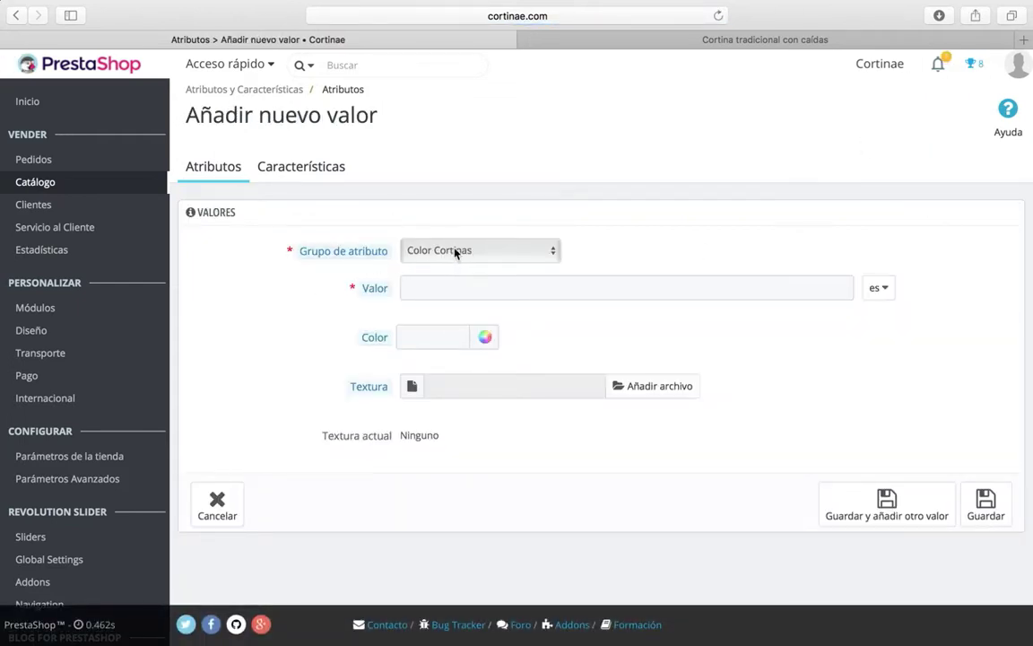
{"action": "left_click", "coordinate": [433, 283]}
{"action": "mouse_move", "coordinate": [372, 292]}
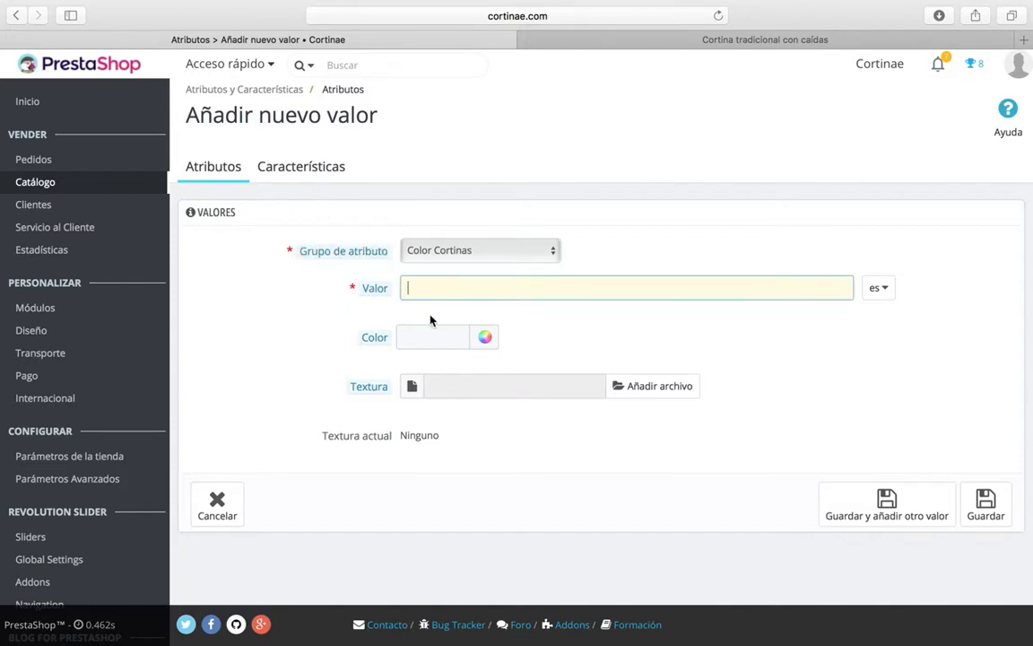
{"action": "type", "text": "azul"}
Try out a colour for the azul value with the colour picker, and clear the colour code again
{"action": "left_click", "coordinate": [438, 334]}
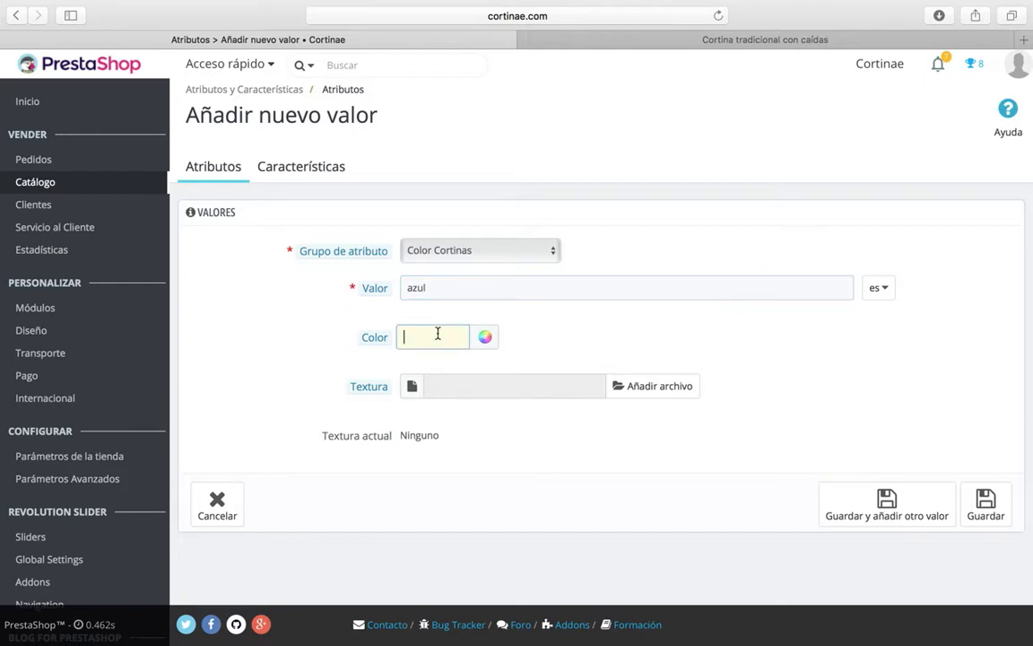
{"action": "left_click", "coordinate": [484, 336]}
{"action": "left_click", "coordinate": [556, 448]}
{"action": "left_click_drag", "start_coordinate": [556, 448], "coordinate": [521, 425]}
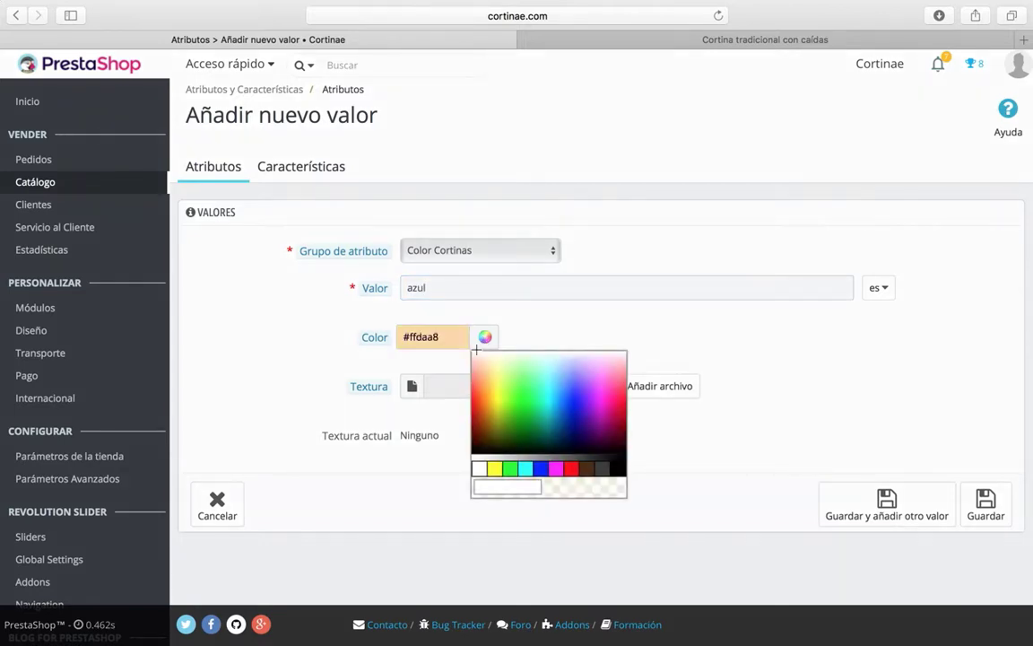
{"action": "left_click", "coordinate": [509, 329]}
{"action": "double_click", "coordinate": [444, 341]}
{"action": "key", "text": "BackSpace"}
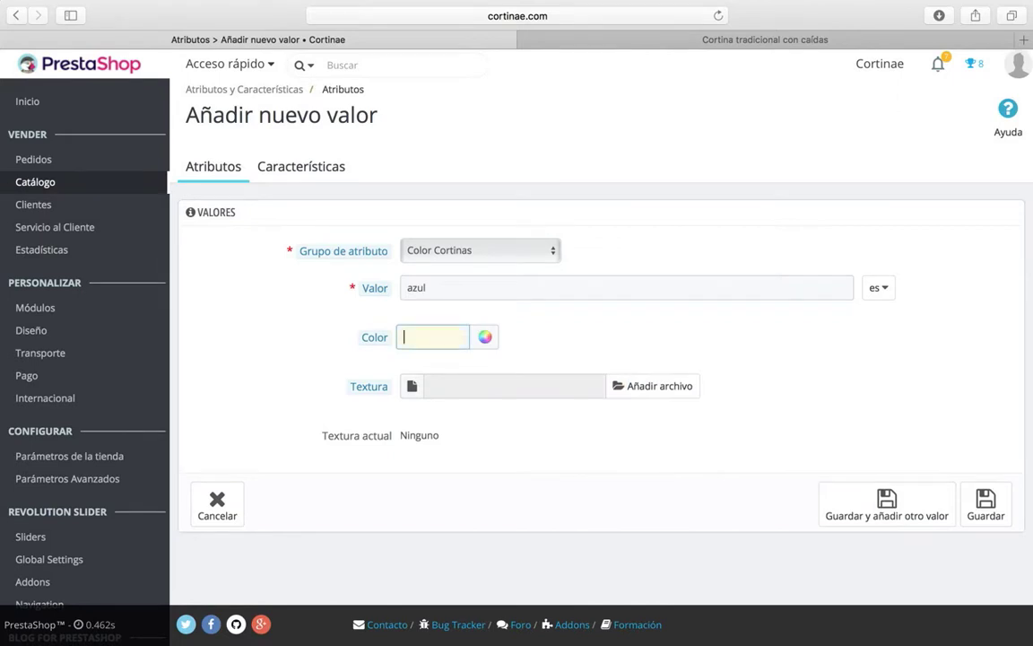
Open the file selection for the azul value's texture and cancel it
{"action": "left_click", "coordinate": [477, 393]}
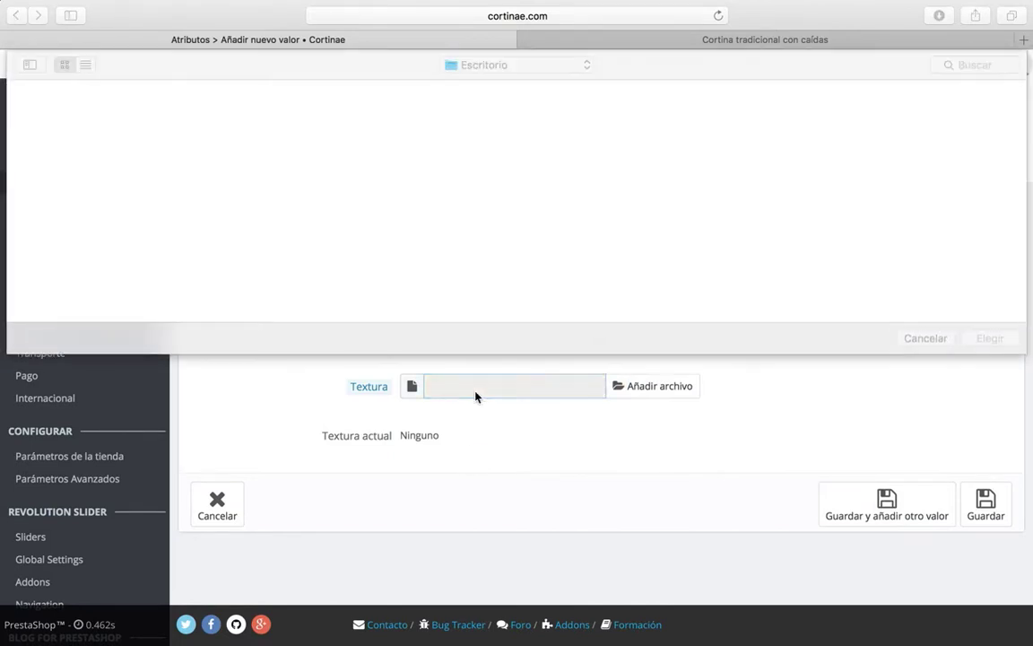
{"action": "left_click", "coordinate": [924, 338]}
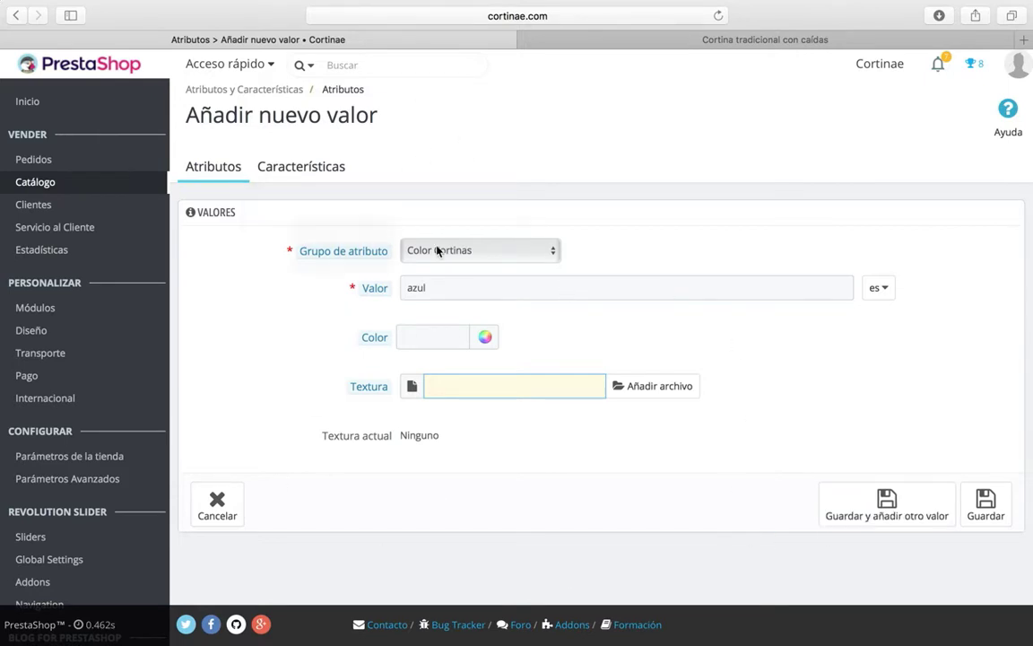
Return to the attribute list without saving the azul value and look through the existing curtain attributes
{"action": "mouse_move", "coordinate": [154, 185]}
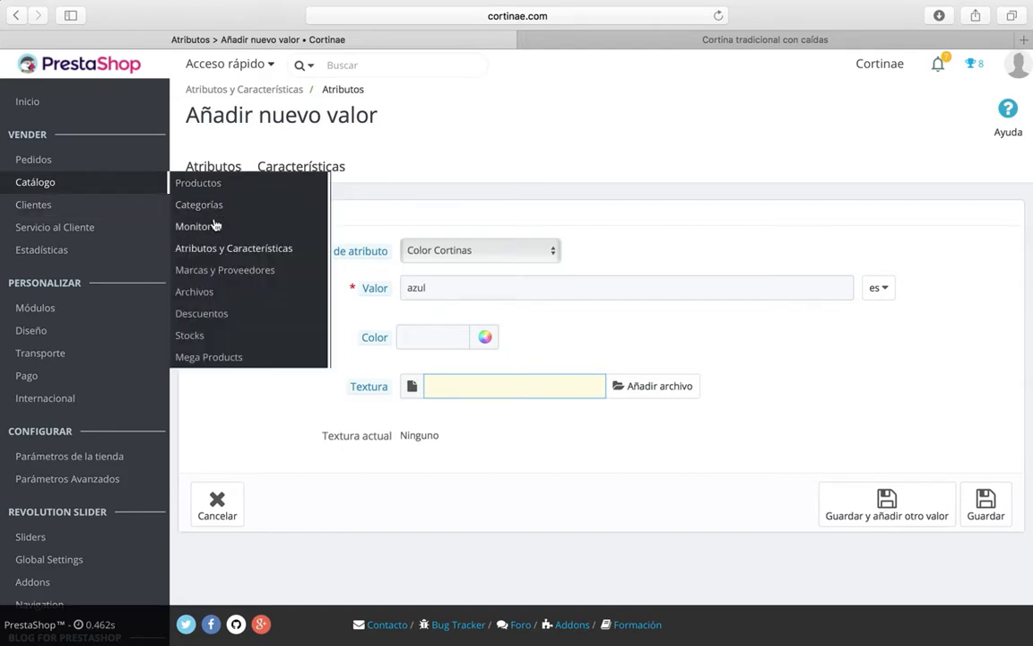
{"action": "left_click", "coordinate": [231, 249]}
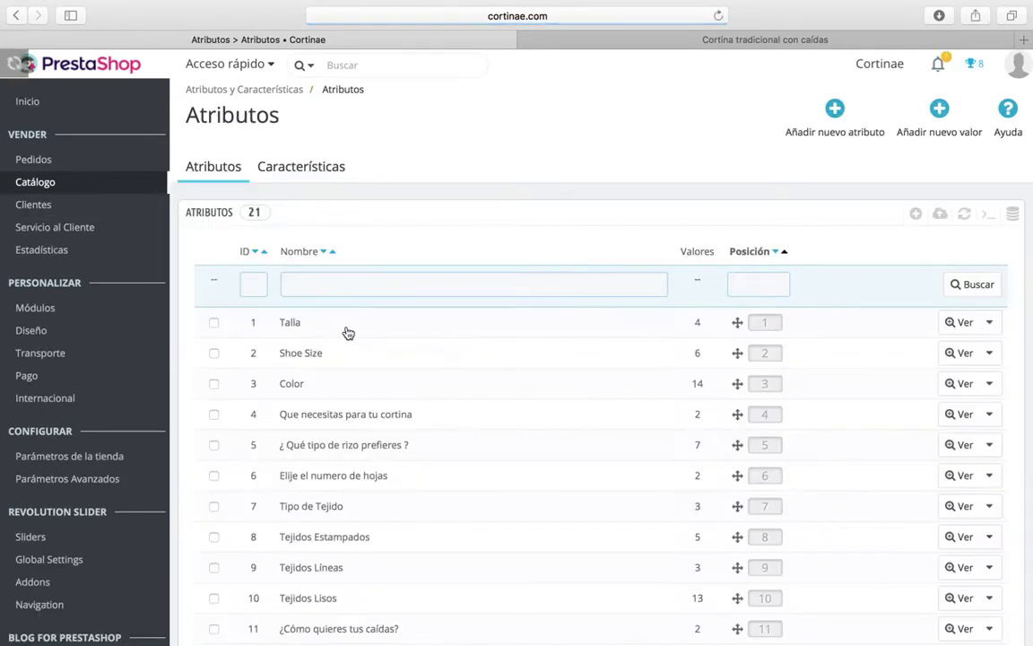
{"action": "scroll", "coordinate": [348, 334], "scroll_direction": "down", "scroll_amount": 5}
{"action": "scroll", "coordinate": [336, 496], "scroll_direction": "down", "scroll_amount": 3}
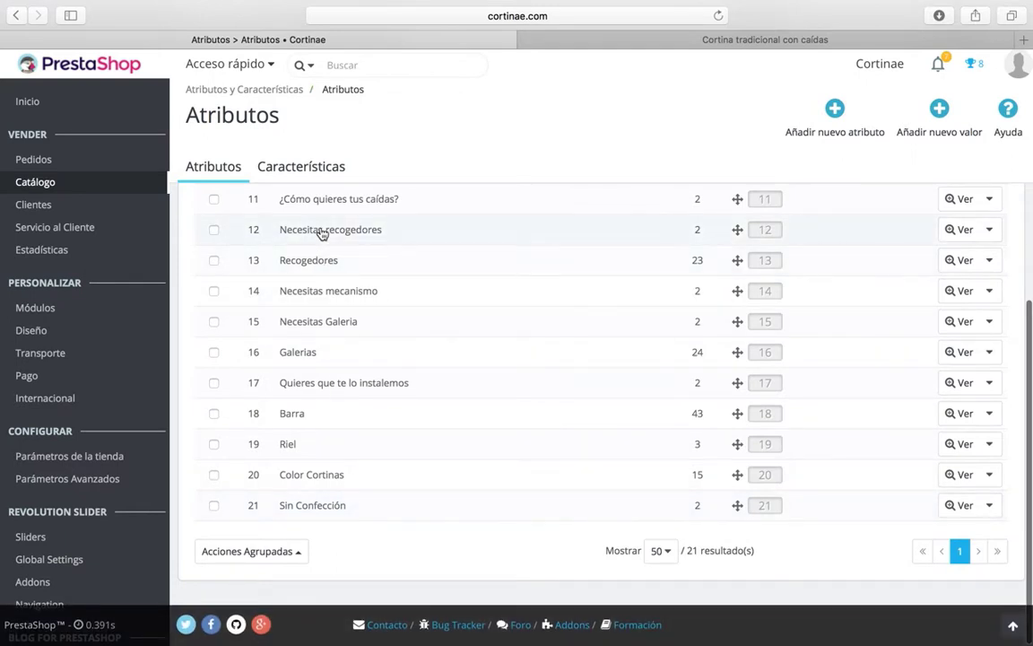
{"action": "scroll", "coordinate": [321, 226], "scroll_direction": "up", "scroll_amount": 1}
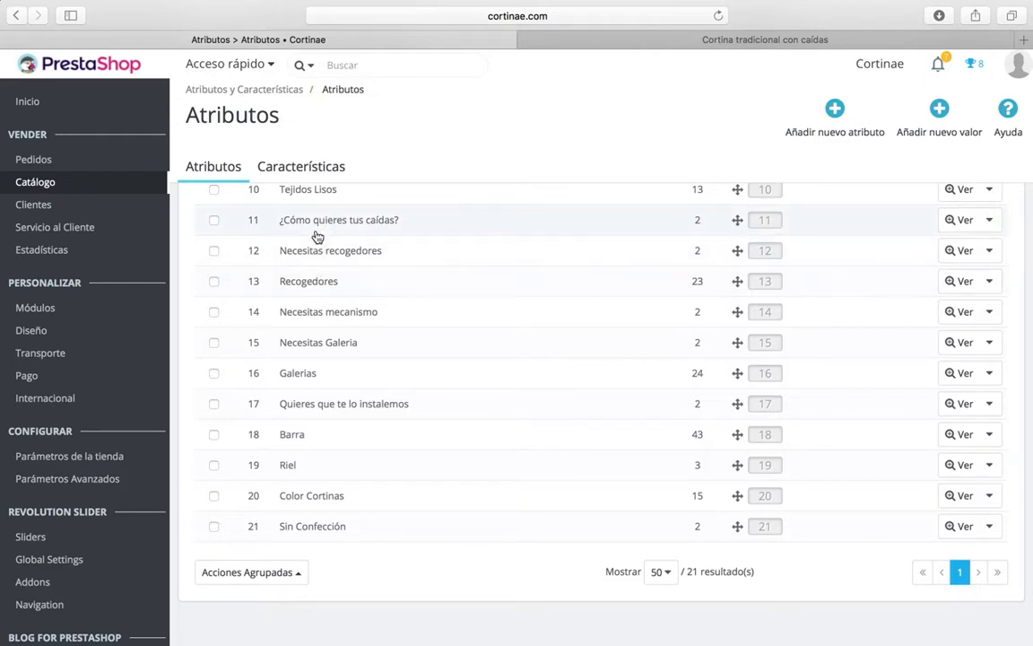
{"action": "scroll", "coordinate": [317, 243], "scroll_direction": "down", "scroll_amount": 1}
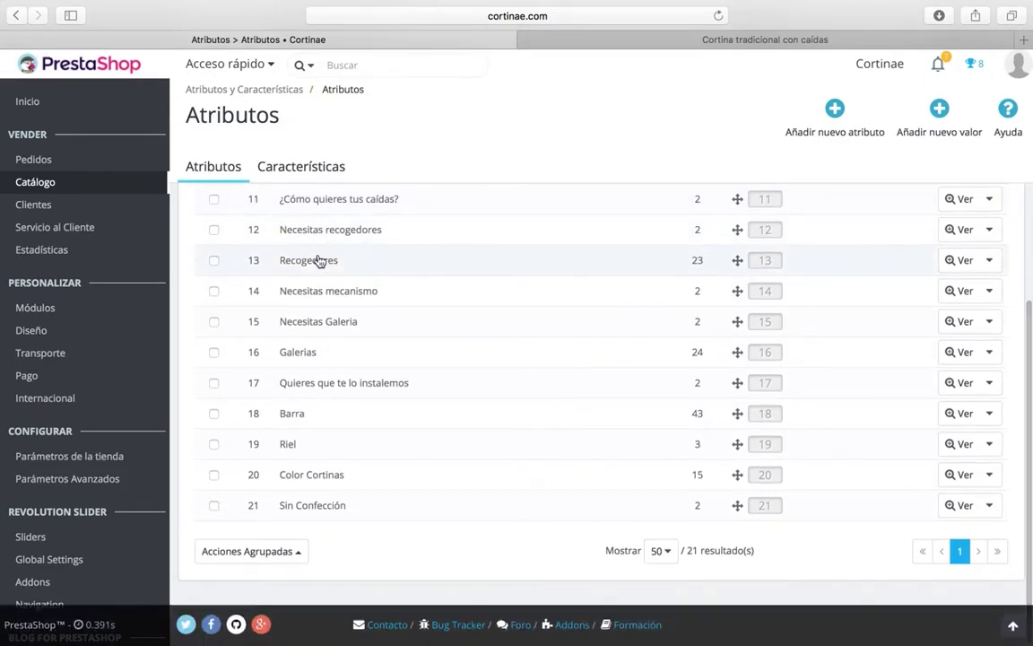
{"action": "scroll", "coordinate": [310, 320], "scroll_direction": "up", "scroll_amount": 5}
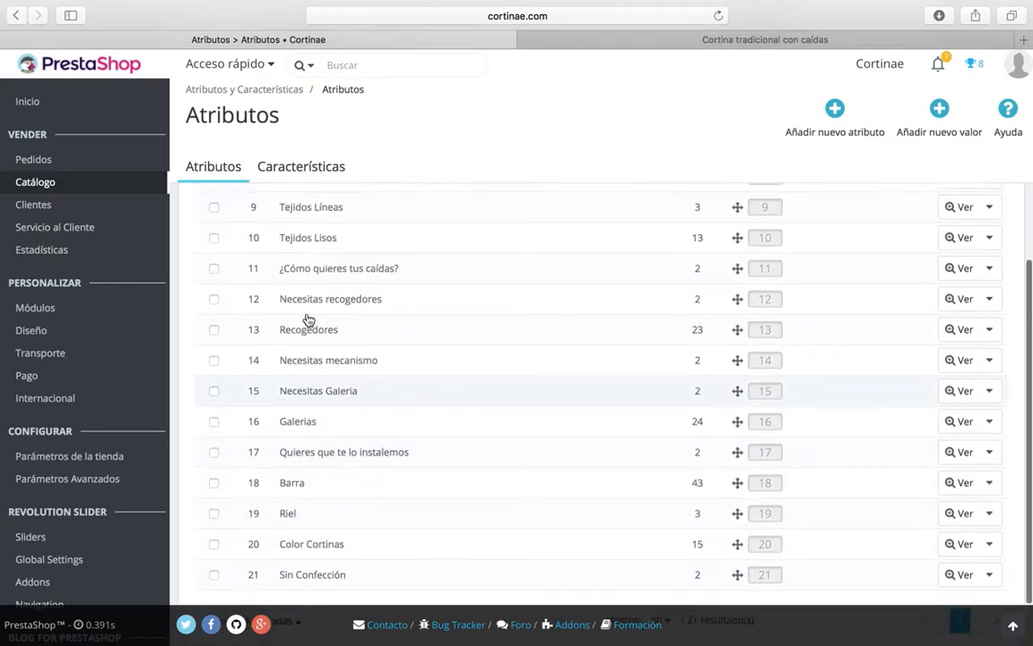
{"action": "scroll", "coordinate": [307, 320], "scroll_direction": "down", "scroll_amount": 5}
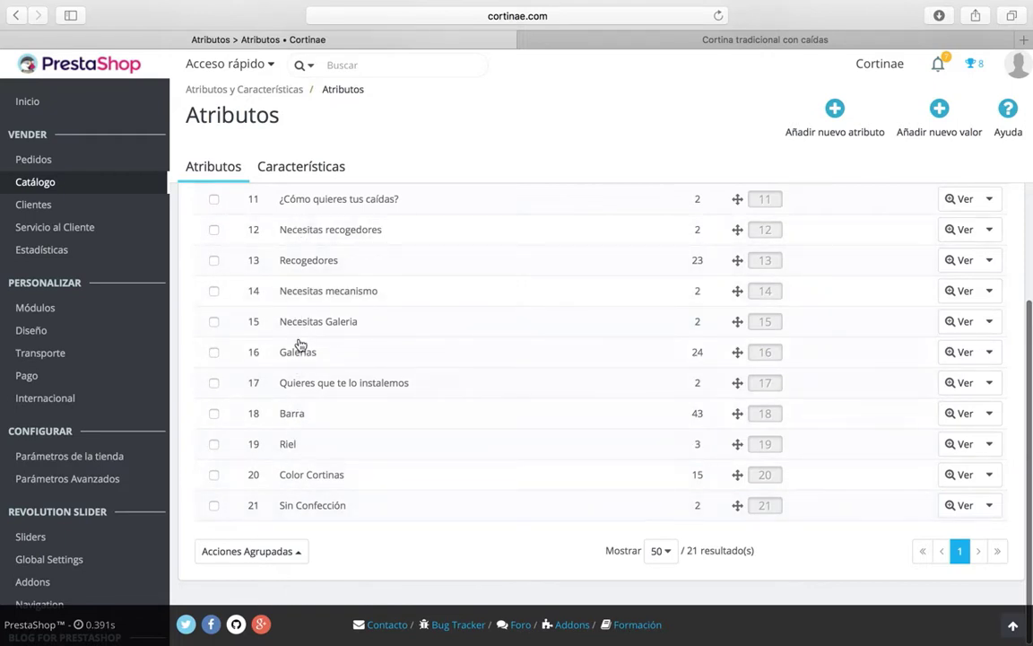
{"action": "scroll", "coordinate": [300, 336], "scroll_direction": "up", "scroll_amount": 1}
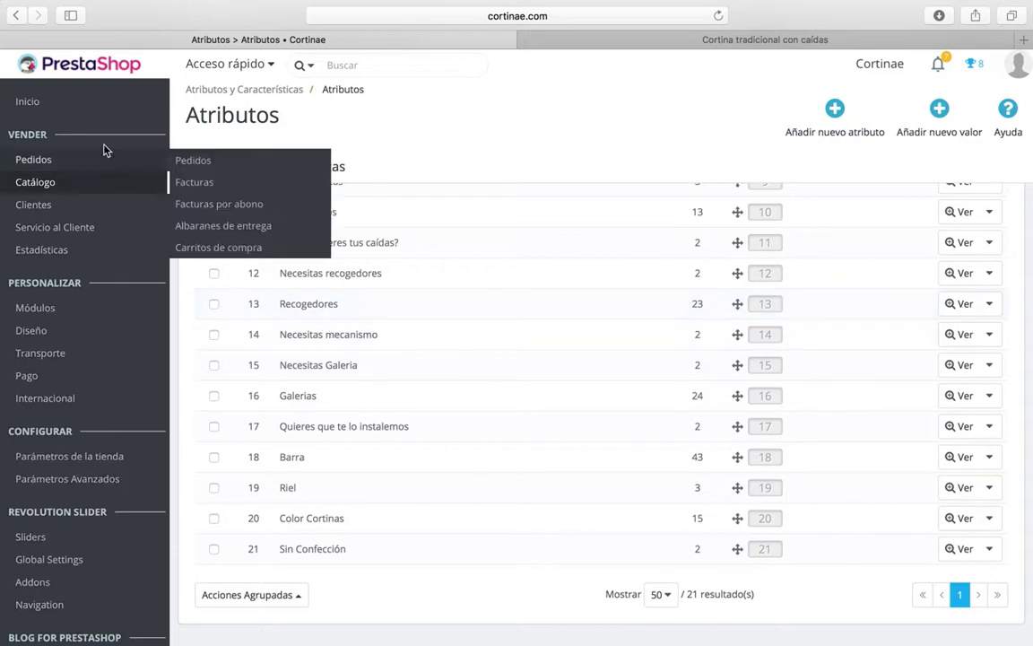
Start a new product from the product list and look through its blank basic settings form
{"action": "mouse_move", "coordinate": [106, 208]}
{"action": "mouse_move", "coordinate": [124, 182]}
{"action": "left_click", "coordinate": [197, 181]}
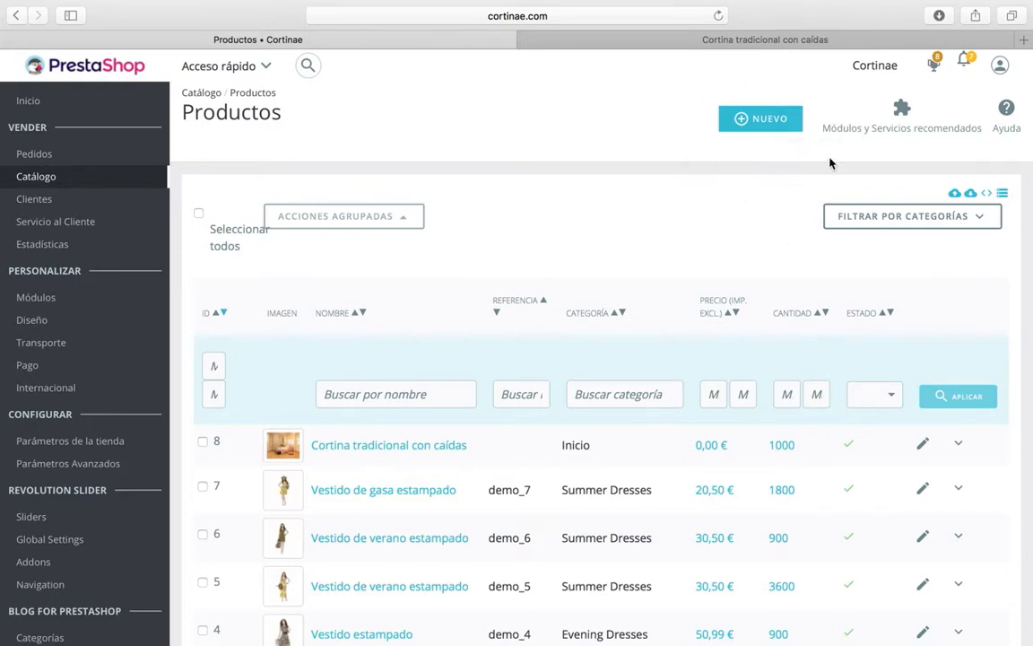
{"action": "left_click", "coordinate": [753, 121]}
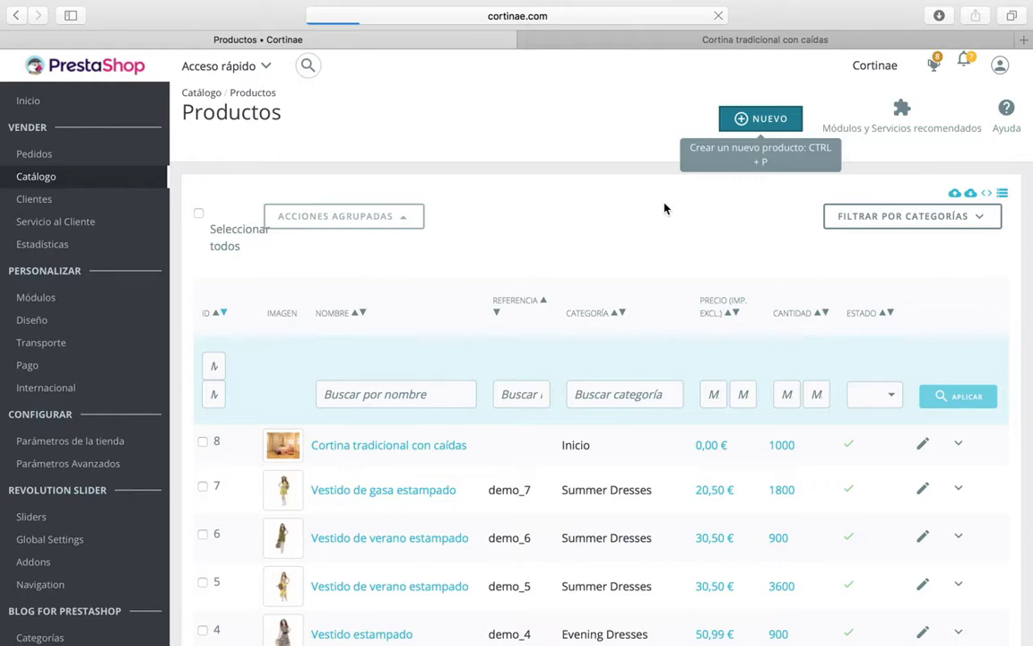
{"action": "scroll", "coordinate": [639, 293], "scroll_direction": "down", "scroll_amount": 2}
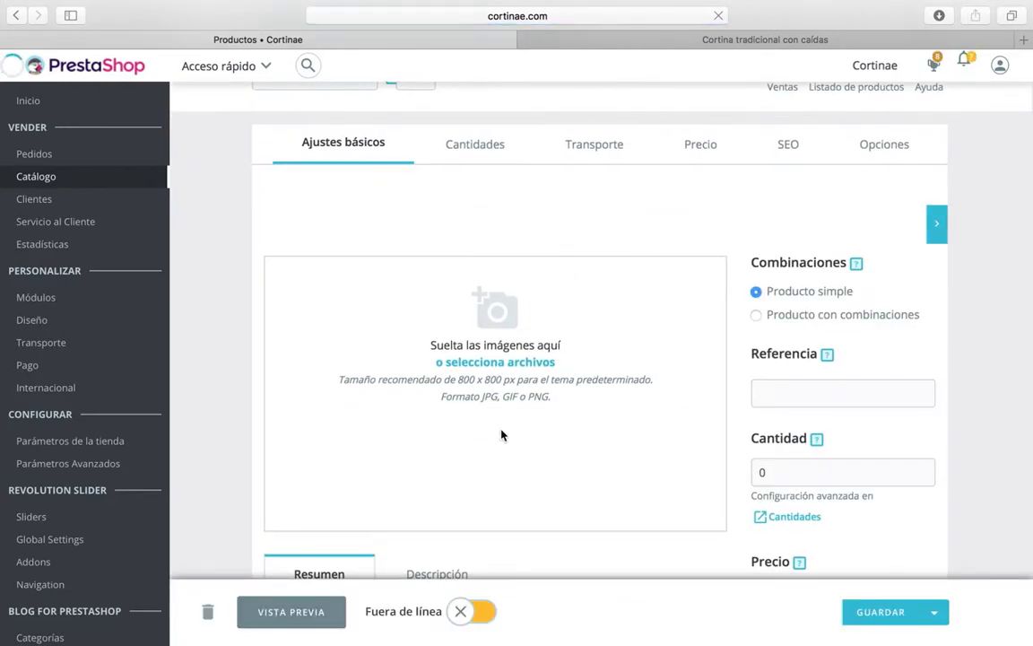
{"action": "scroll", "coordinate": [449, 362], "scroll_direction": "down", "scroll_amount": 7}
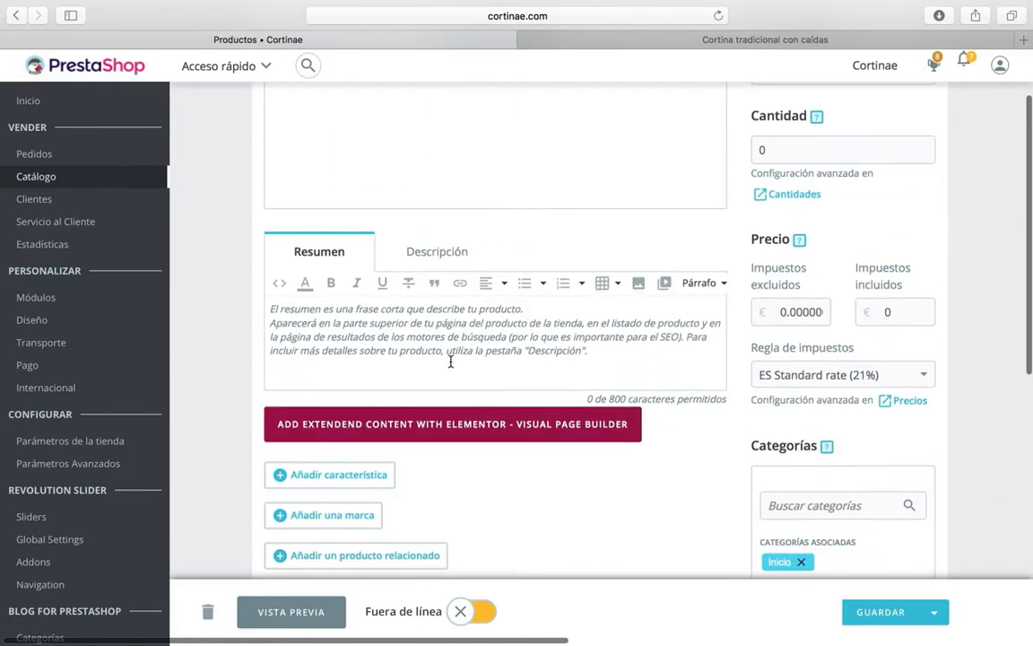
{"action": "scroll", "coordinate": [450, 362], "scroll_direction": "up", "scroll_amount": 3}
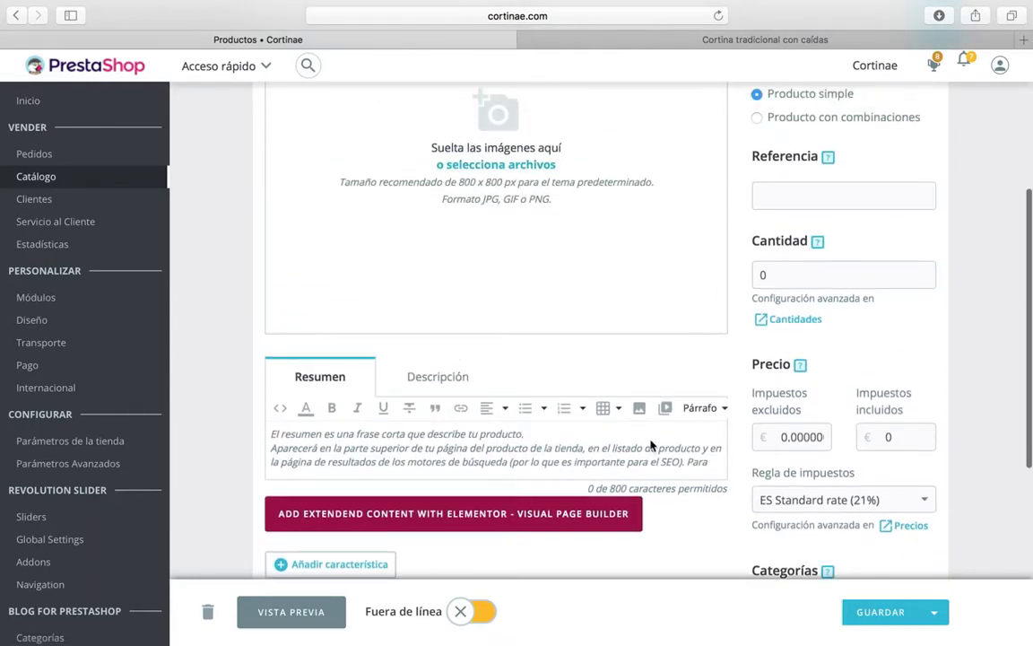
{"action": "scroll", "coordinate": [362, 424], "scroll_direction": "down", "scroll_amount": 3}
{"action": "scroll", "coordinate": [365, 403], "scroll_direction": "up", "scroll_amount": 6}
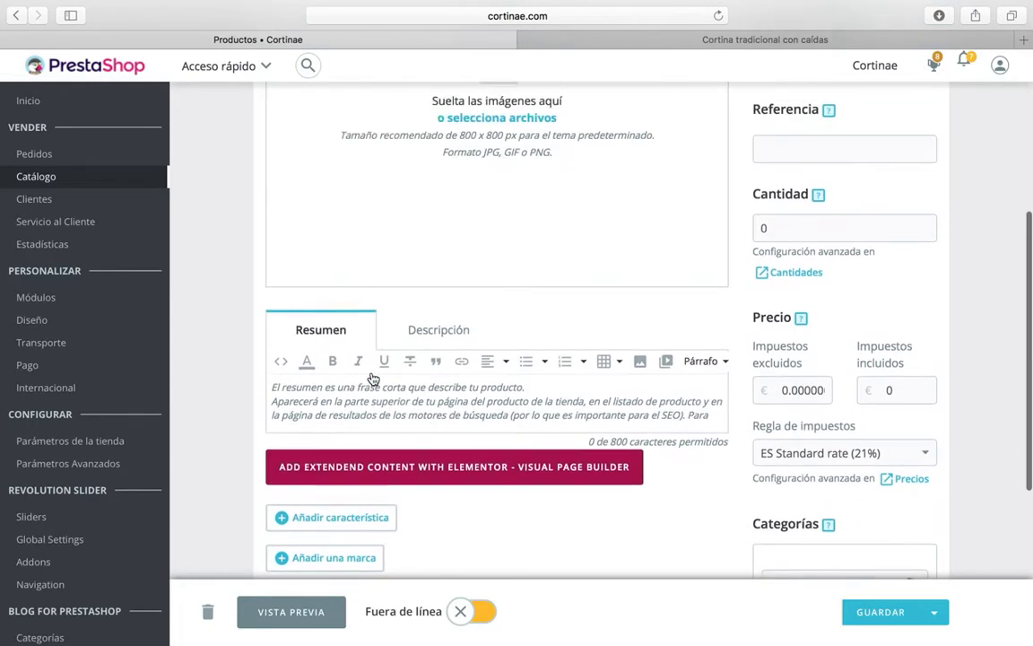
{"action": "scroll", "coordinate": [371, 377], "scroll_direction": "down", "scroll_amount": 5}
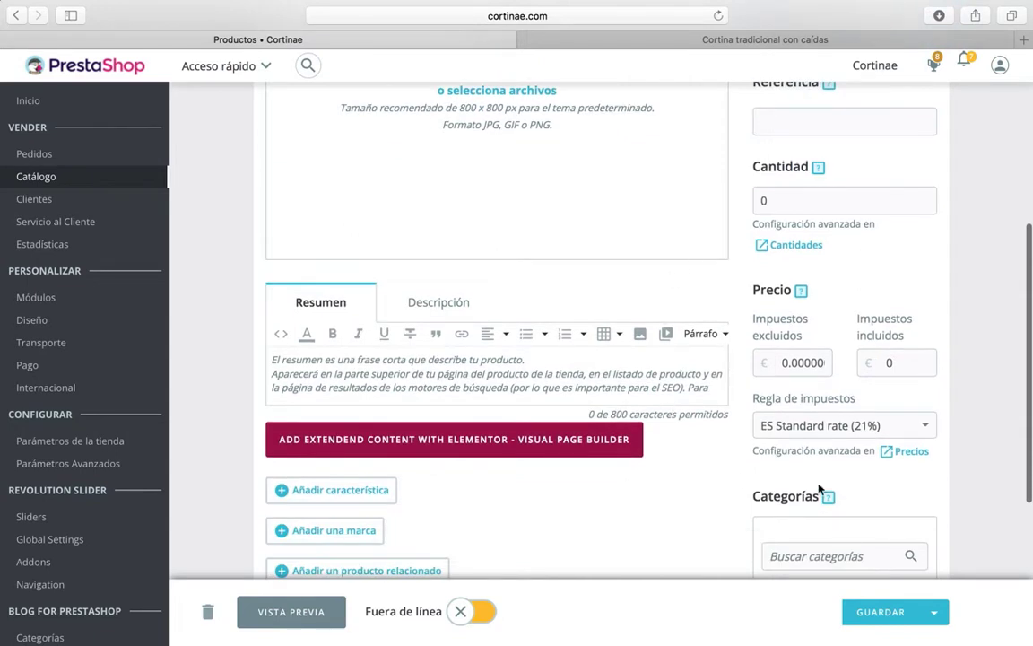
{"action": "scroll", "coordinate": [740, 347], "scroll_direction": "up", "scroll_amount": 7}
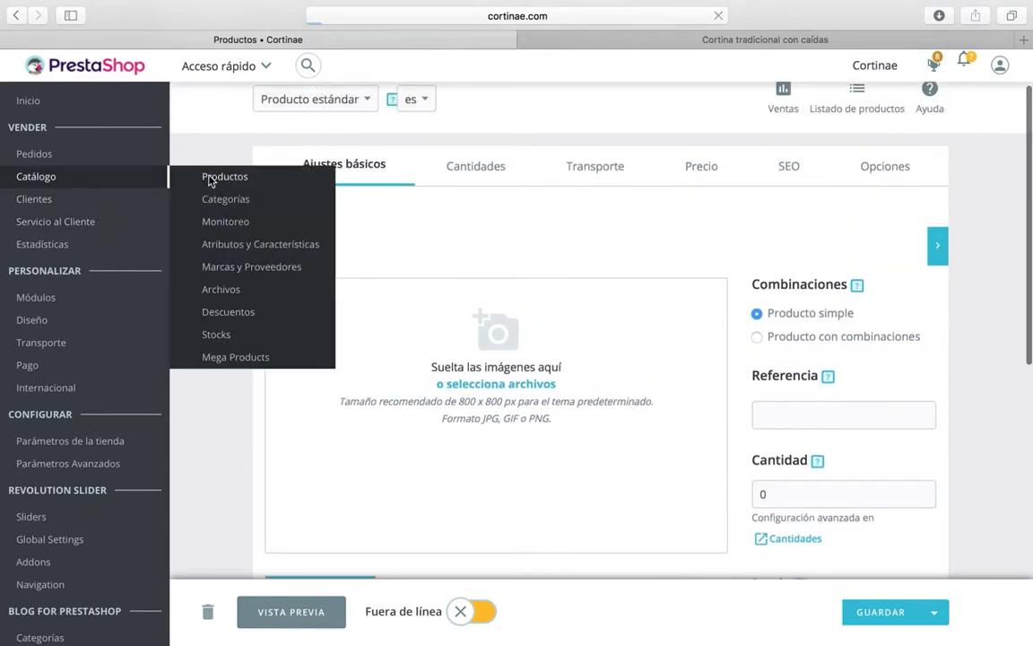
Leave the new product and open the existing product "Cortina tradicional con caídas" for editing
{"action": "left_click", "coordinate": [209, 180]}
{"action": "scroll", "coordinate": [260, 251], "scroll_direction": "down", "scroll_amount": 4}
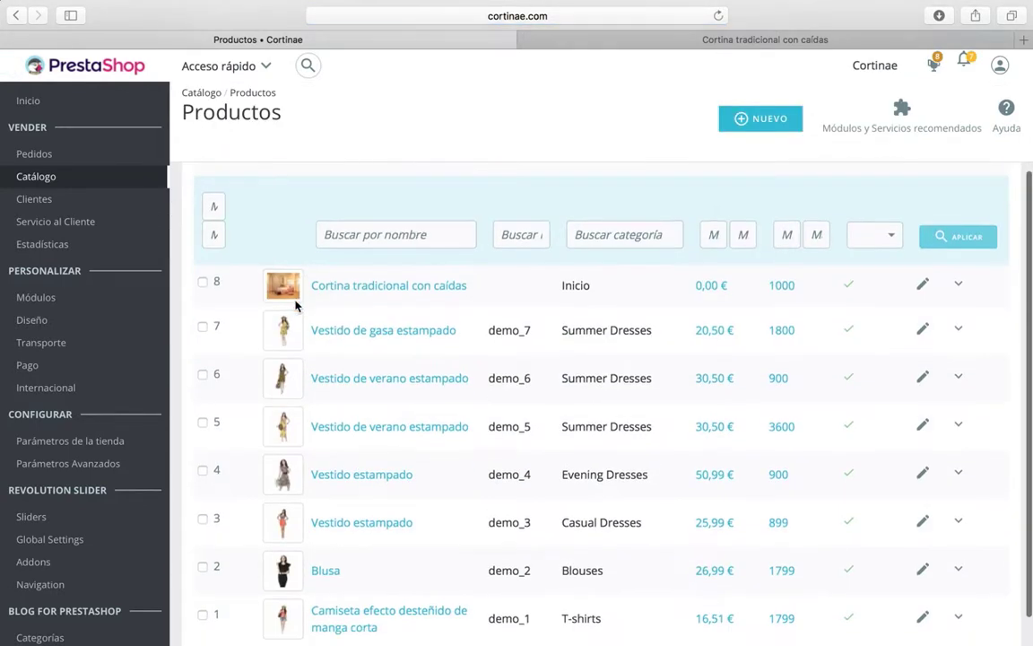
{"action": "left_click", "coordinate": [924, 285]}
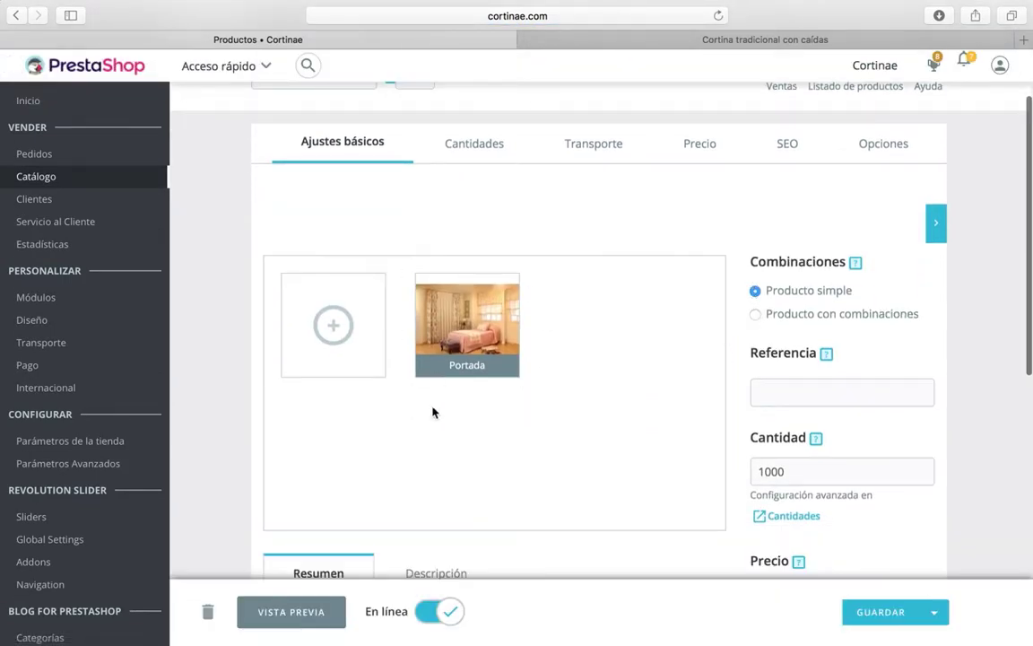
{"action": "scroll", "coordinate": [466, 367], "scroll_direction": "down", "scroll_amount": 4}
{"action": "scroll", "coordinate": [442, 250], "scroll_direction": "up", "scroll_amount": 4}
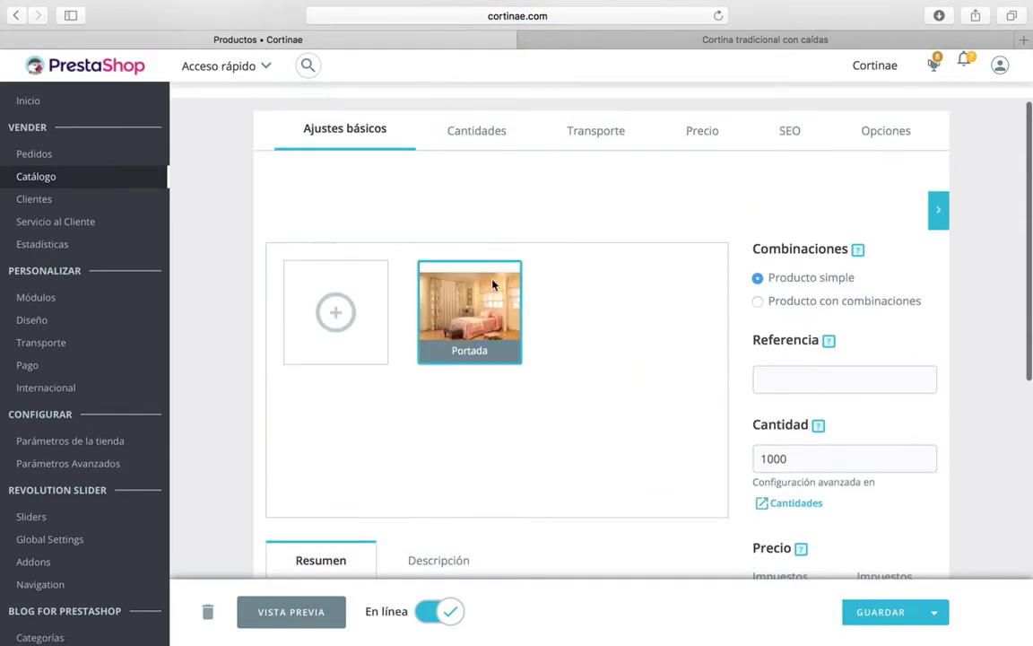
Review the curtain product's quantity and availability settings, and its package dimensions, shipping costs and carriers
{"action": "left_click", "coordinate": [476, 131]}
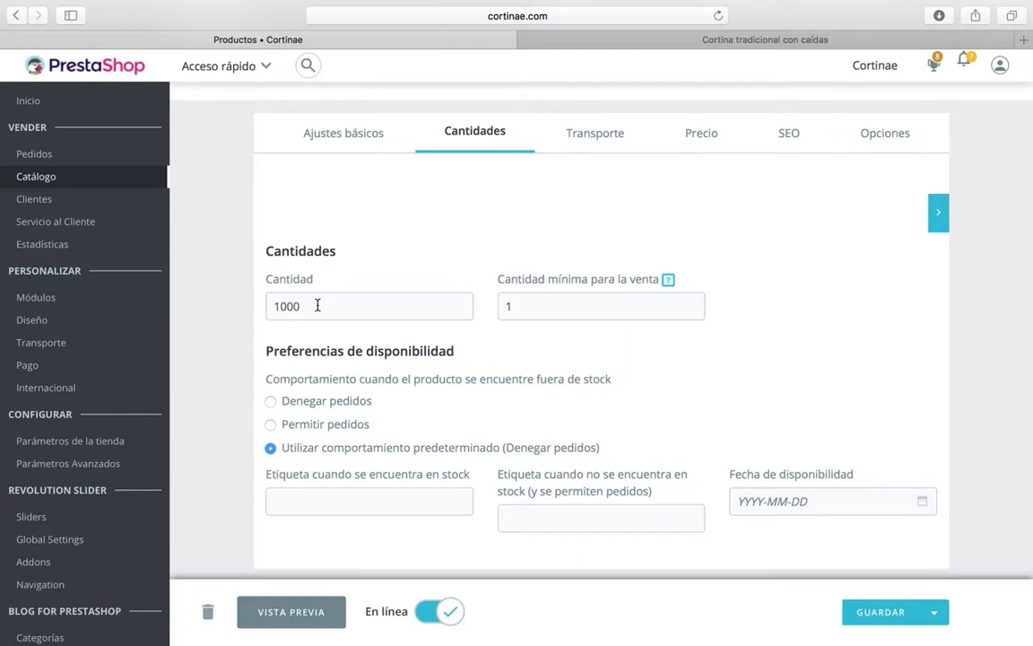
{"action": "left_click_drag", "start_coordinate": [318, 306], "coordinate": [267, 306]}
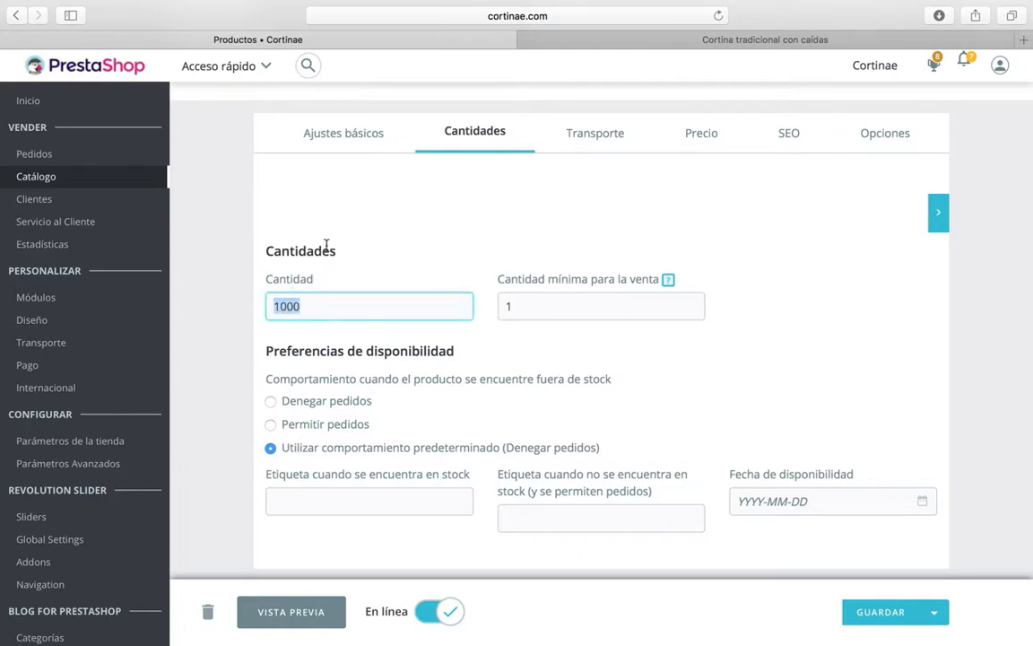
{"action": "left_click", "coordinate": [365, 312]}
{"action": "scroll", "coordinate": [452, 318], "scroll_direction": "down", "scroll_amount": 1}
{"action": "left_click", "coordinate": [589, 140]}
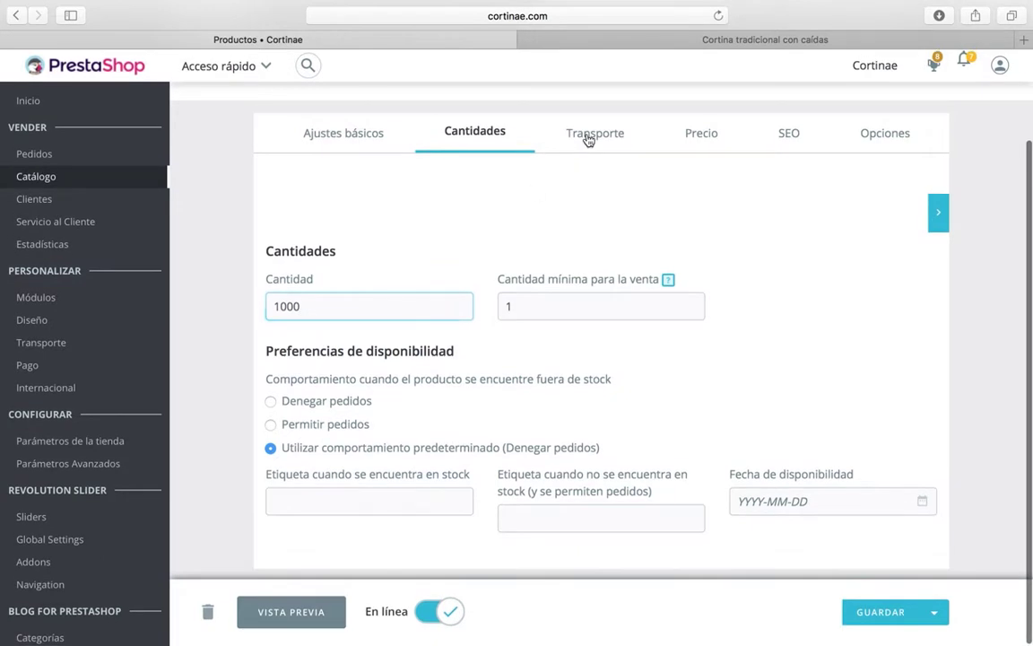
{"action": "scroll", "coordinate": [517, 272], "scroll_direction": "down", "scroll_amount": 2}
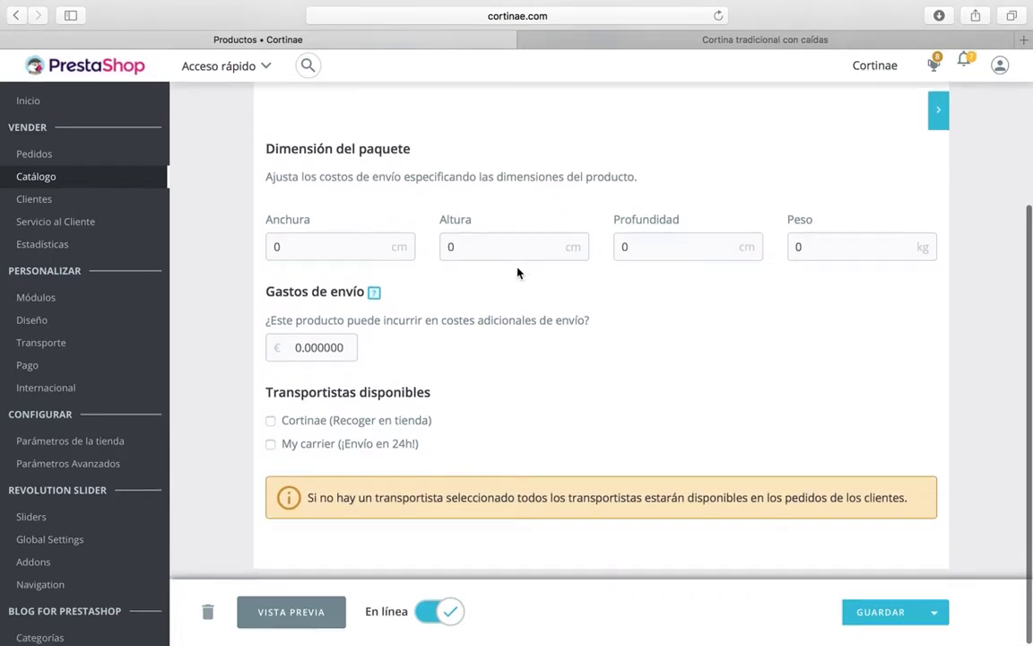
{"action": "scroll", "coordinate": [352, 364], "scroll_direction": "up", "scroll_amount": 1}
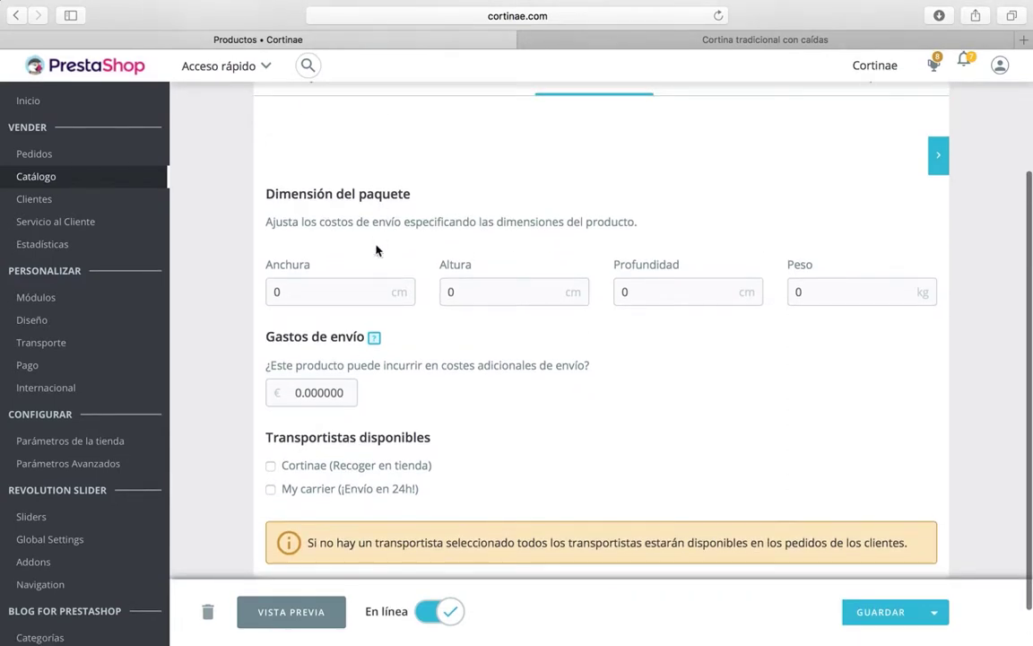
{"action": "scroll", "coordinate": [336, 292], "scroll_direction": "up", "scroll_amount": 1}
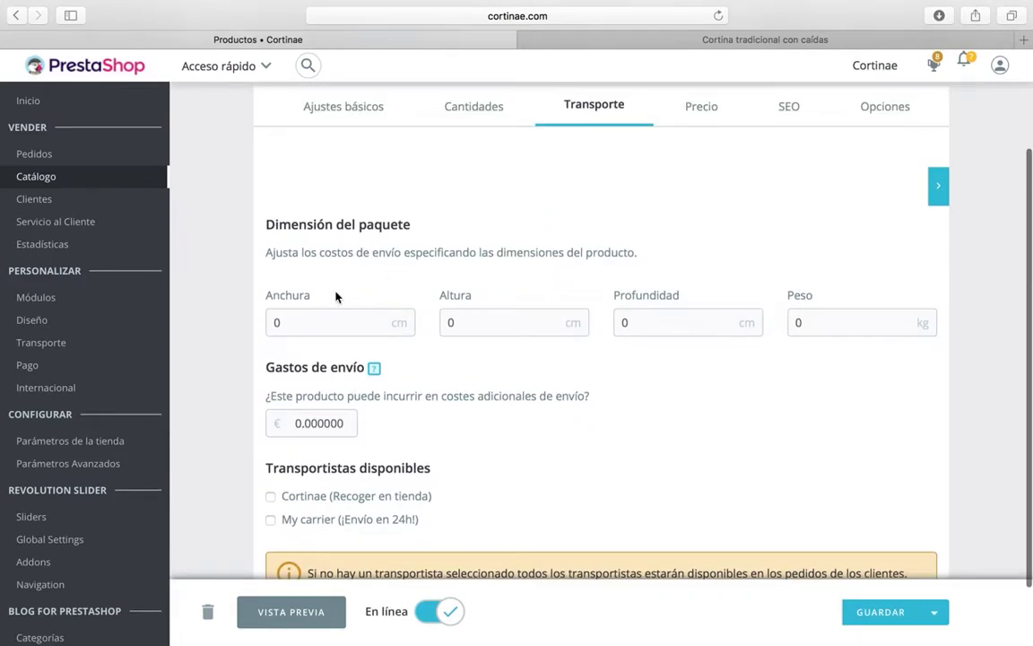
Review the curtain product's price and tax settings and its search engine optimisation fields
{"action": "left_click", "coordinate": [702, 112]}
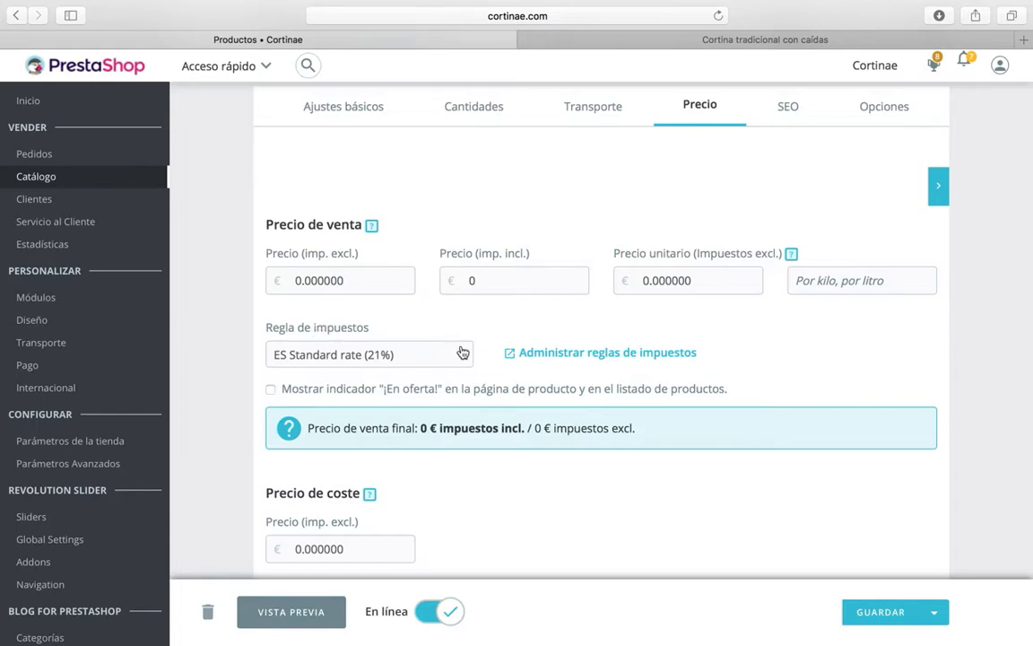
{"action": "scroll", "coordinate": [412, 357], "scroll_direction": "down", "scroll_amount": 2}
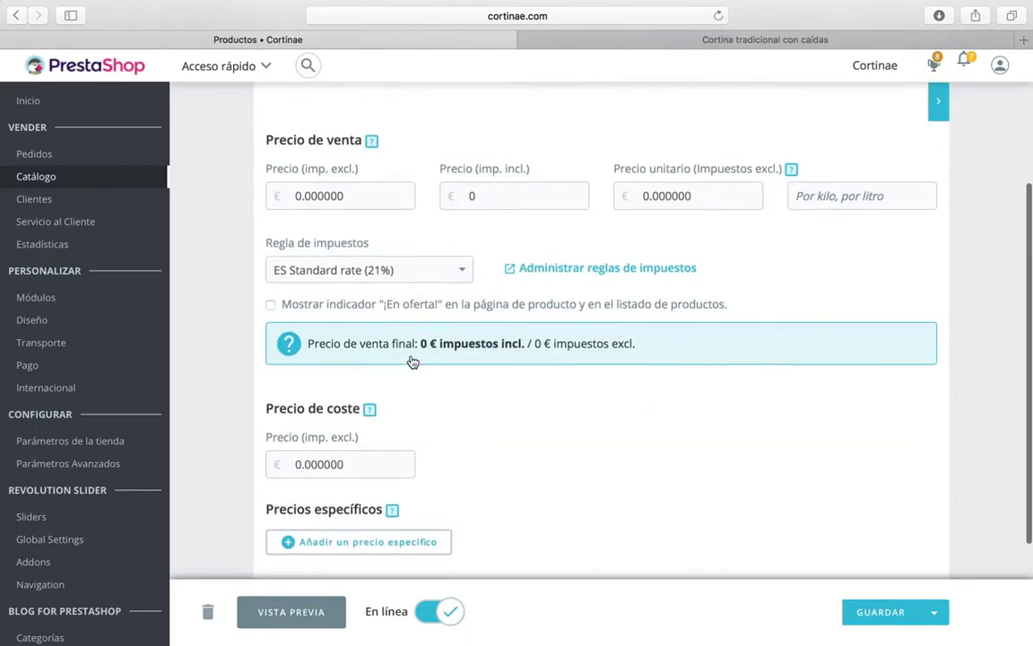
{"action": "scroll", "coordinate": [411, 362], "scroll_direction": "up", "scroll_amount": 4}
{"action": "left_click", "coordinate": [789, 237]}
{"action": "scroll", "coordinate": [702, 303], "scroll_direction": "down", "scroll_amount": 3}
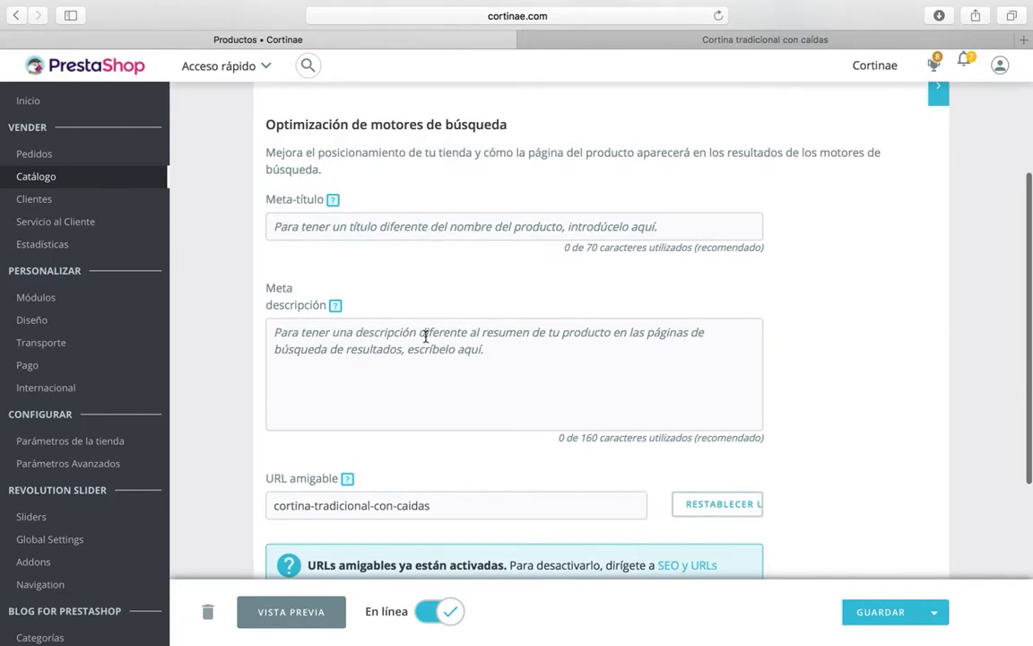
{"action": "scroll", "coordinate": [363, 295], "scroll_direction": "up", "scroll_amount": 2}
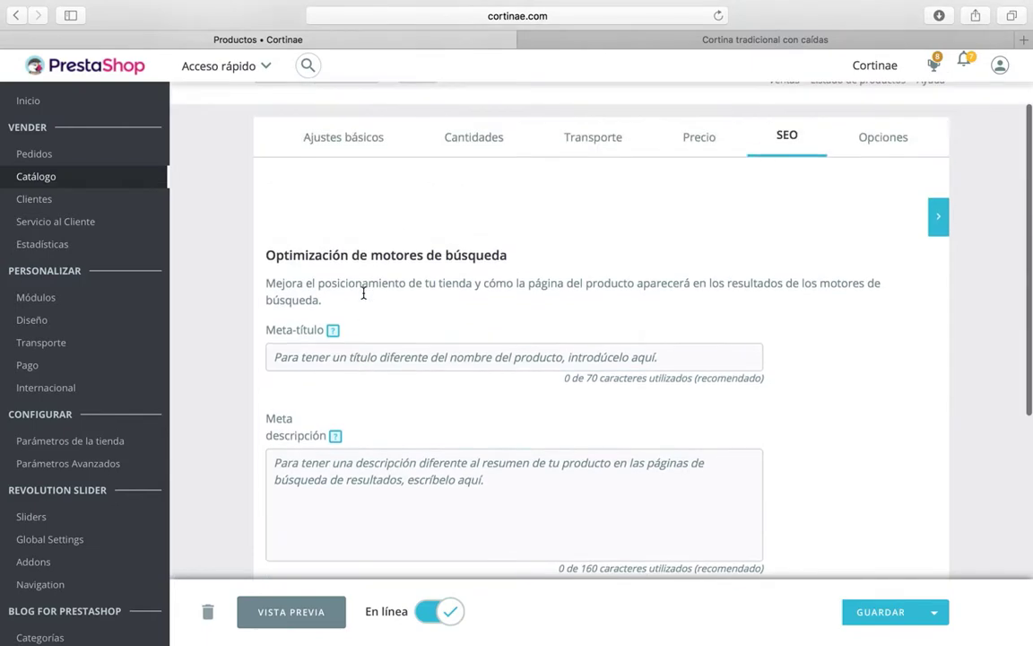
{"action": "scroll", "coordinate": [430, 280], "scroll_direction": "down", "scroll_amount": 1}
Examine the curtain product's visibility, tags, condition, reference and customisation options
{"action": "left_click", "coordinate": [869, 118]}
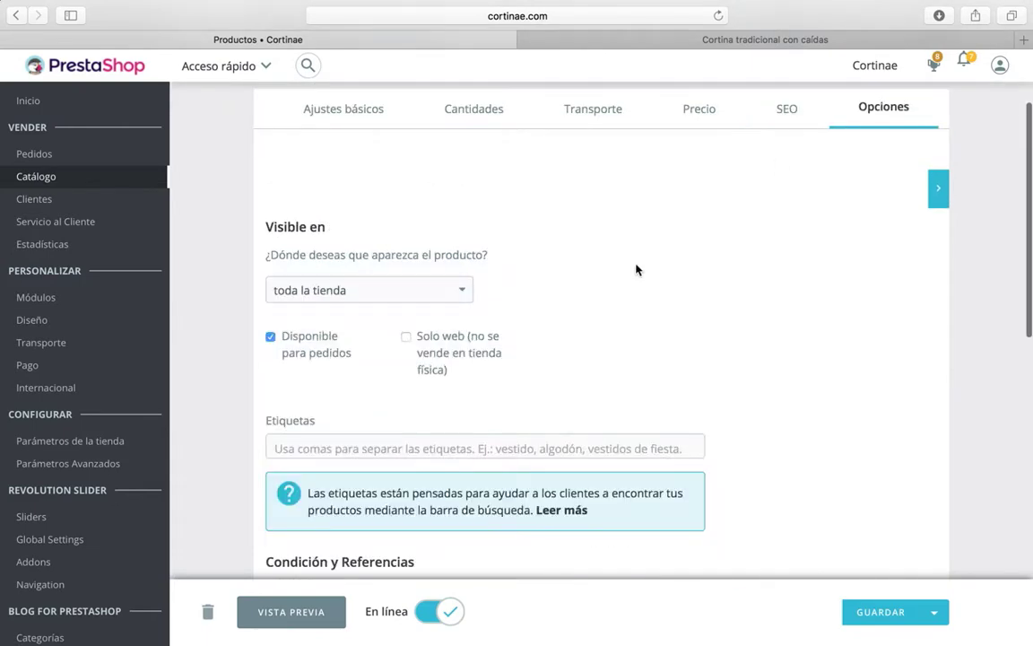
{"action": "scroll", "coordinate": [636, 270], "scroll_direction": "down", "scroll_amount": 1}
{"action": "scroll", "coordinate": [637, 269], "scroll_direction": "down", "scroll_amount": 5}
{"action": "scroll", "coordinate": [637, 269], "scroll_direction": "up", "scroll_amount": 3}
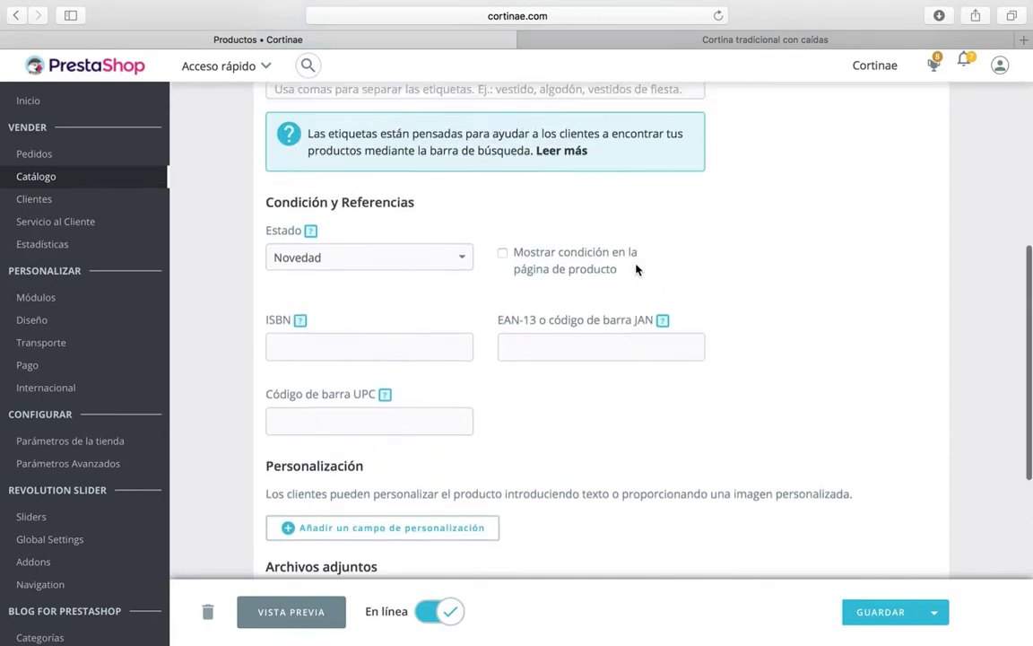
{"action": "scroll", "coordinate": [367, 188], "scroll_direction": "up", "scroll_amount": 1}
{"action": "scroll", "coordinate": [363, 220], "scroll_direction": "down", "scroll_amount": 2}
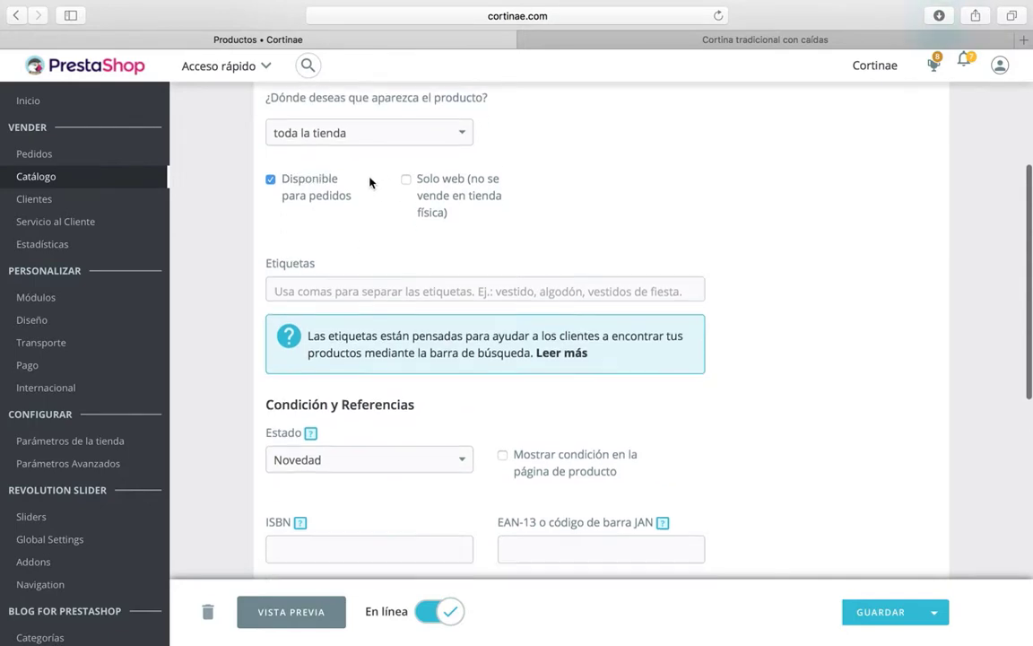
{"action": "scroll", "coordinate": [369, 341], "scroll_direction": "up", "scroll_amount": 4}
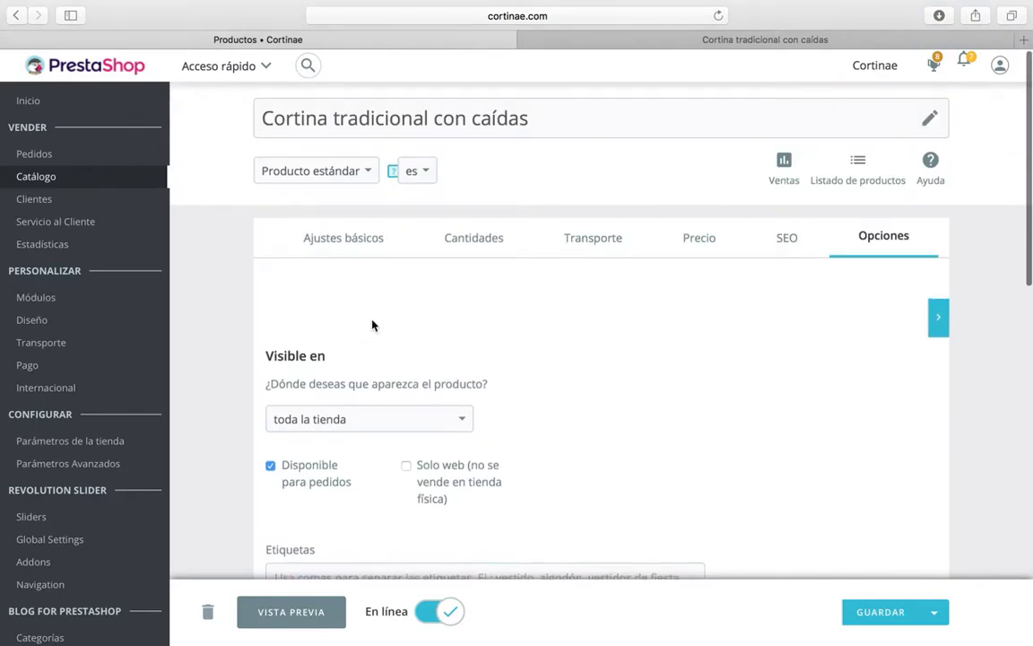
Return to the curtain product's basic settings and look at its summary, features and categories
{"action": "left_click", "coordinate": [351, 240]}
{"action": "scroll", "coordinate": [384, 314], "scroll_direction": "down", "scroll_amount": 6}
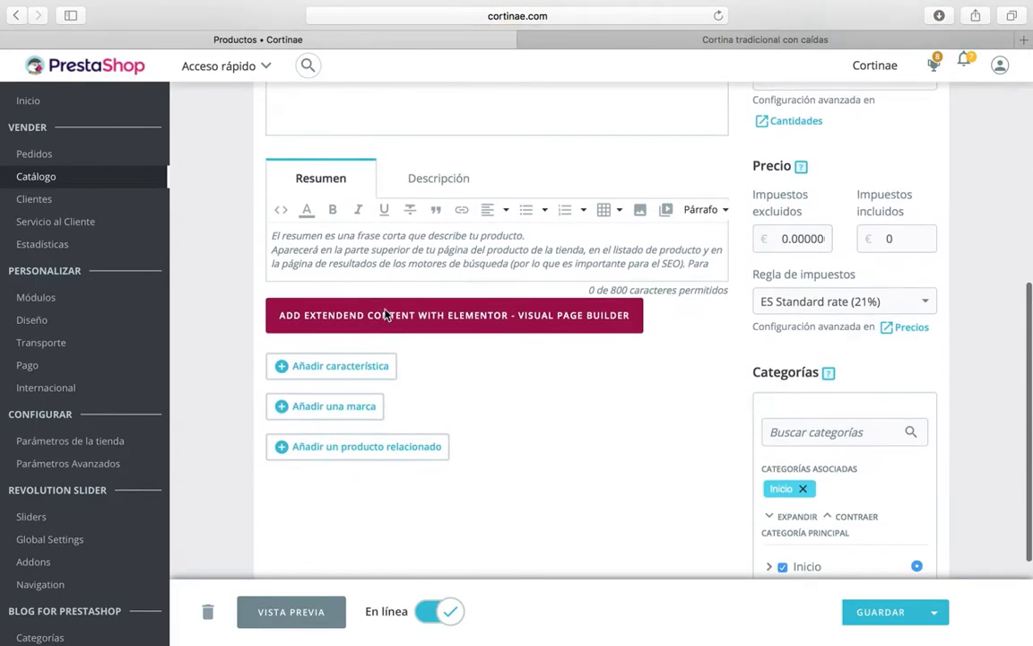
{"action": "scroll", "coordinate": [386, 314], "scroll_direction": "down", "scroll_amount": 1}
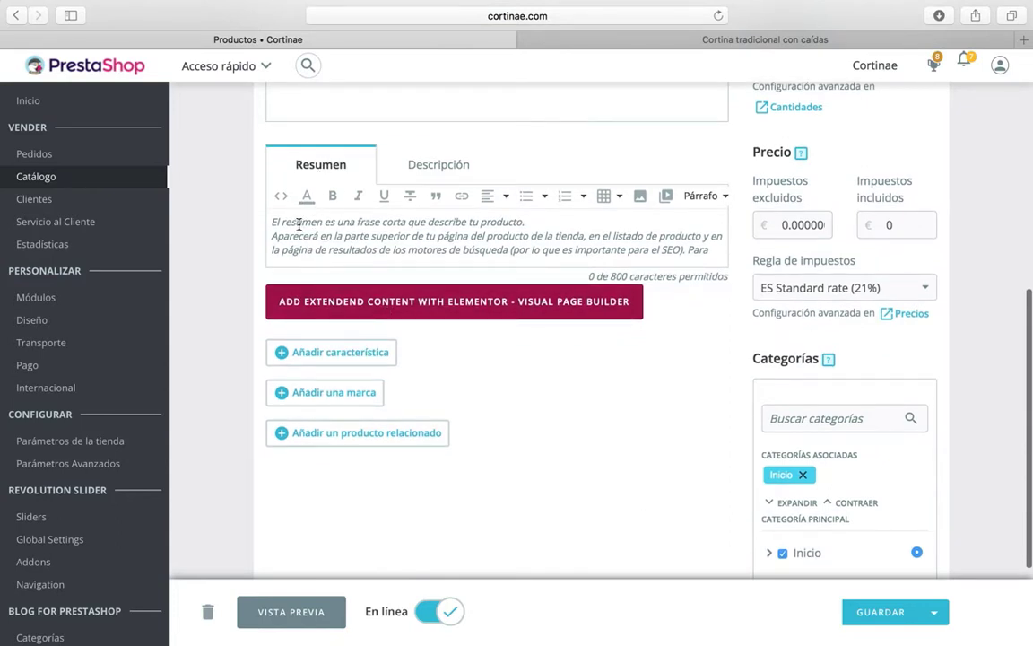
Examine the curtain product's summary and description editors, its feature, brand and related product options, and its category tree
{"action": "scroll", "coordinate": [305, 234], "scroll_direction": "down", "scroll_amount": 3}
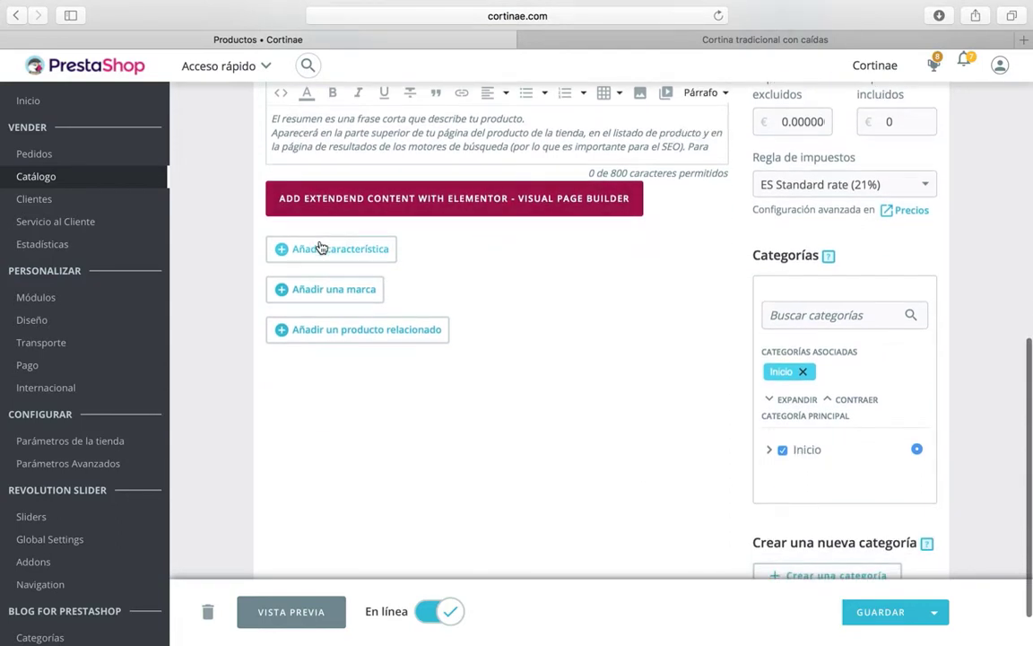
{"action": "scroll", "coordinate": [663, 350], "scroll_direction": "up", "scroll_amount": 1}
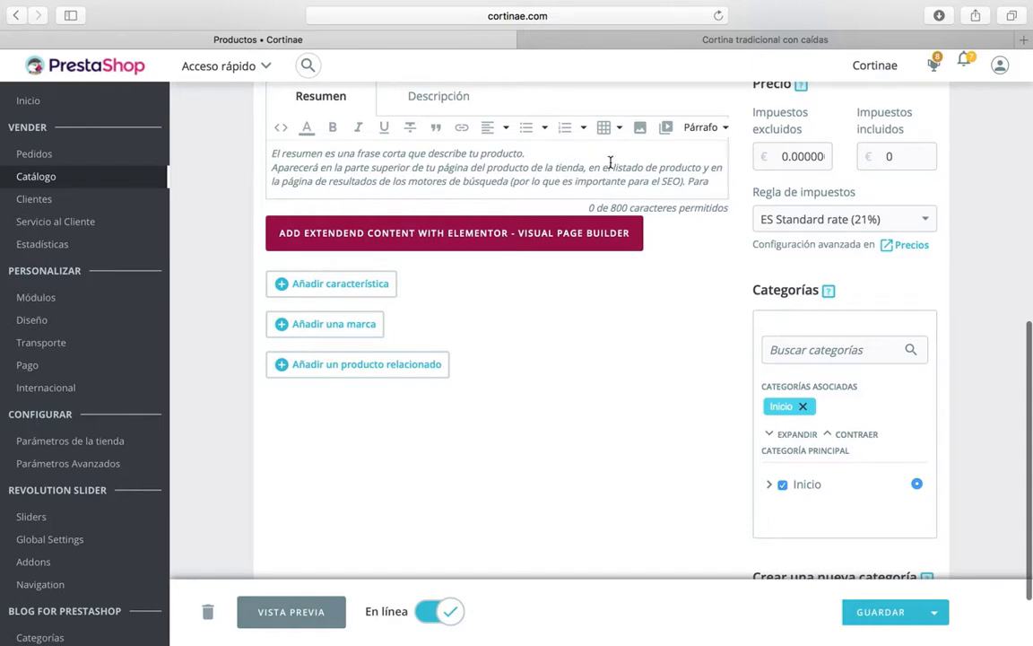
{"action": "scroll", "coordinate": [610, 162], "scroll_direction": "up", "scroll_amount": 1}
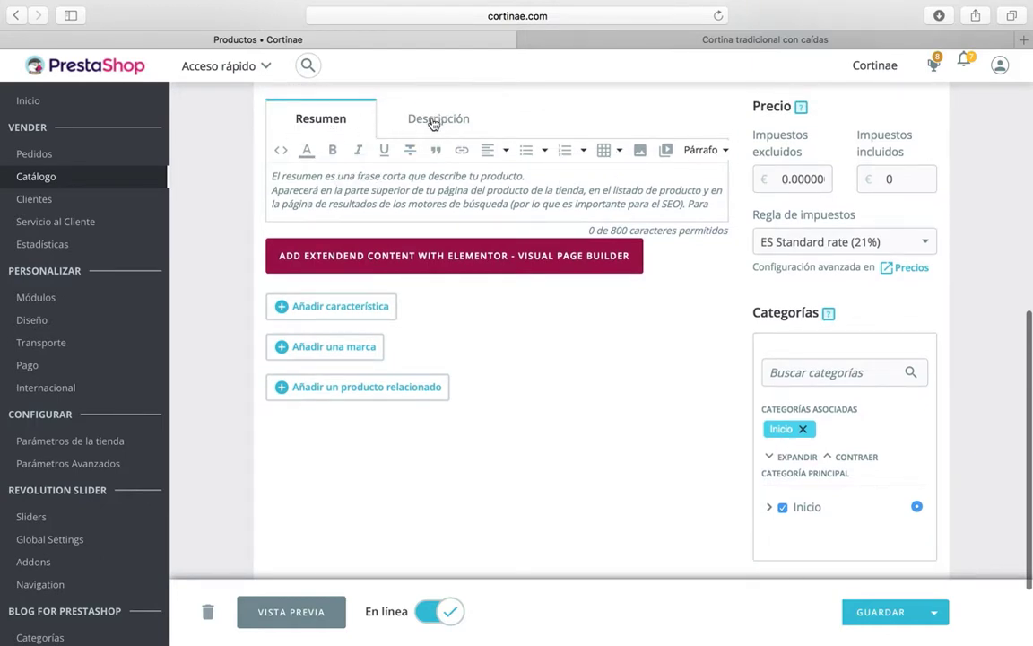
{"action": "left_click", "coordinate": [433, 122]}
{"action": "left_click", "coordinate": [323, 131]}
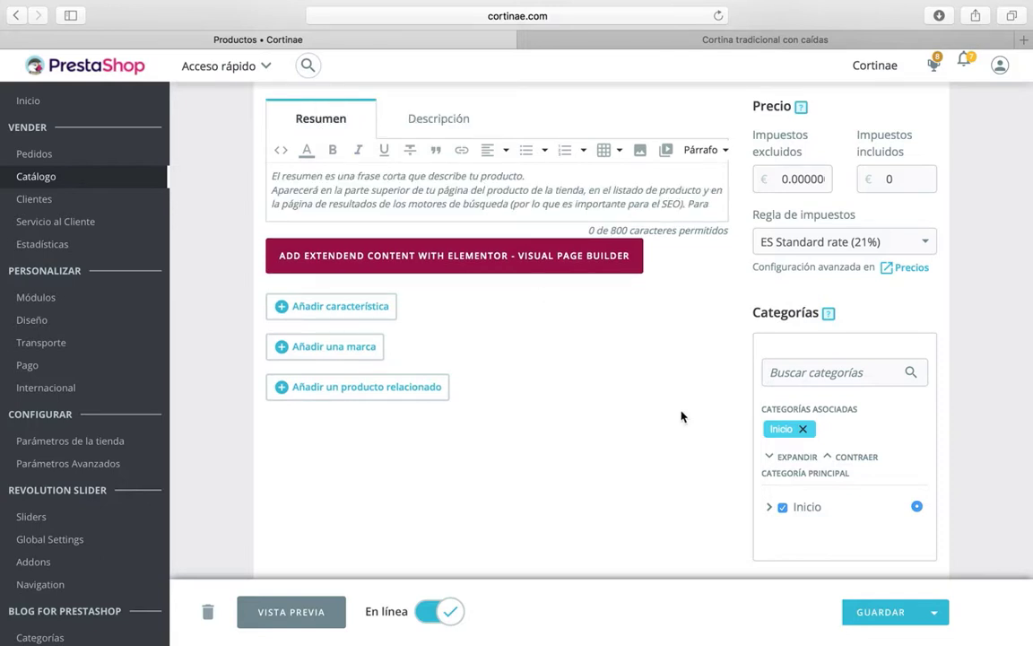
{"action": "scroll", "coordinate": [681, 417], "scroll_direction": "down", "scroll_amount": 3}
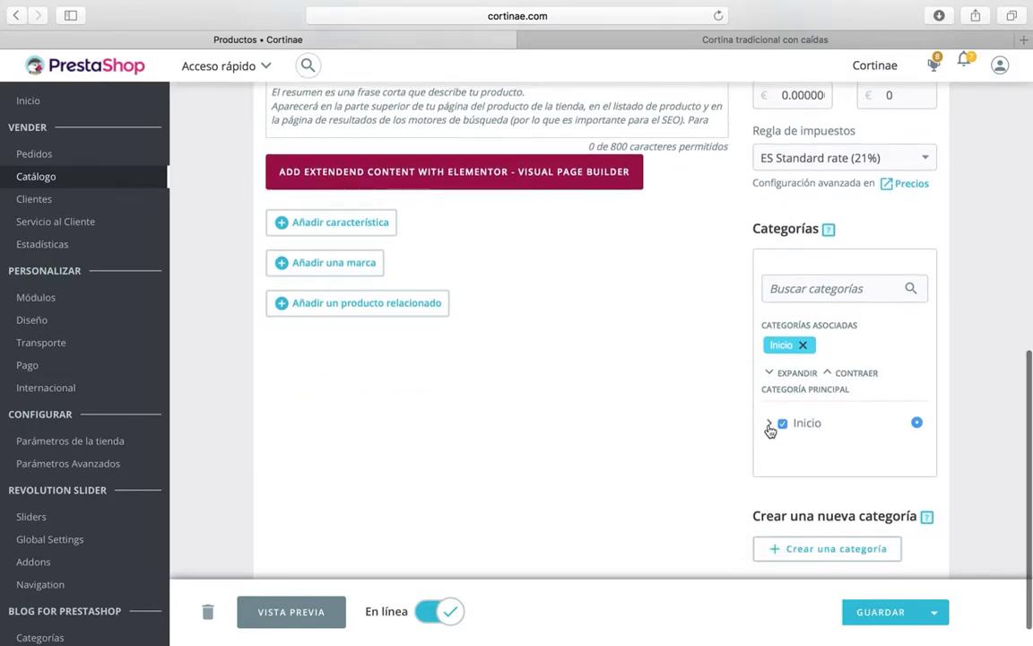
{"action": "left_click", "coordinate": [768, 424]}
{"action": "scroll", "coordinate": [772, 420], "scroll_direction": "down", "scroll_amount": 1}
{"action": "left_click", "coordinate": [770, 397]}
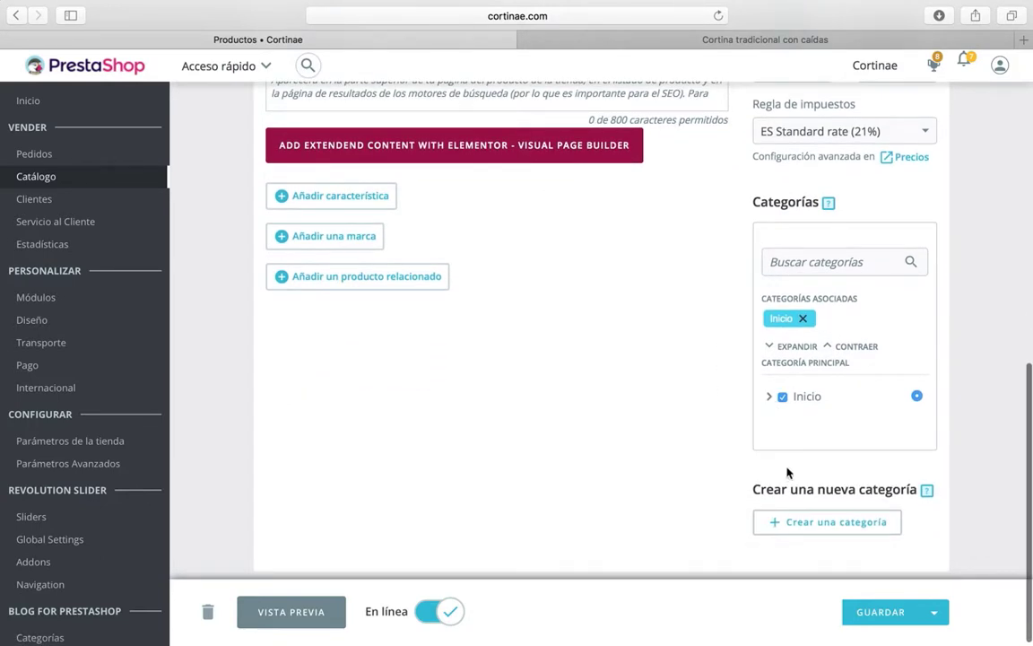
Open the Mega Products configuration from the catalogue and start a new product there
{"action": "scroll", "coordinate": [672, 429], "scroll_direction": "up", "scroll_amount": 10}
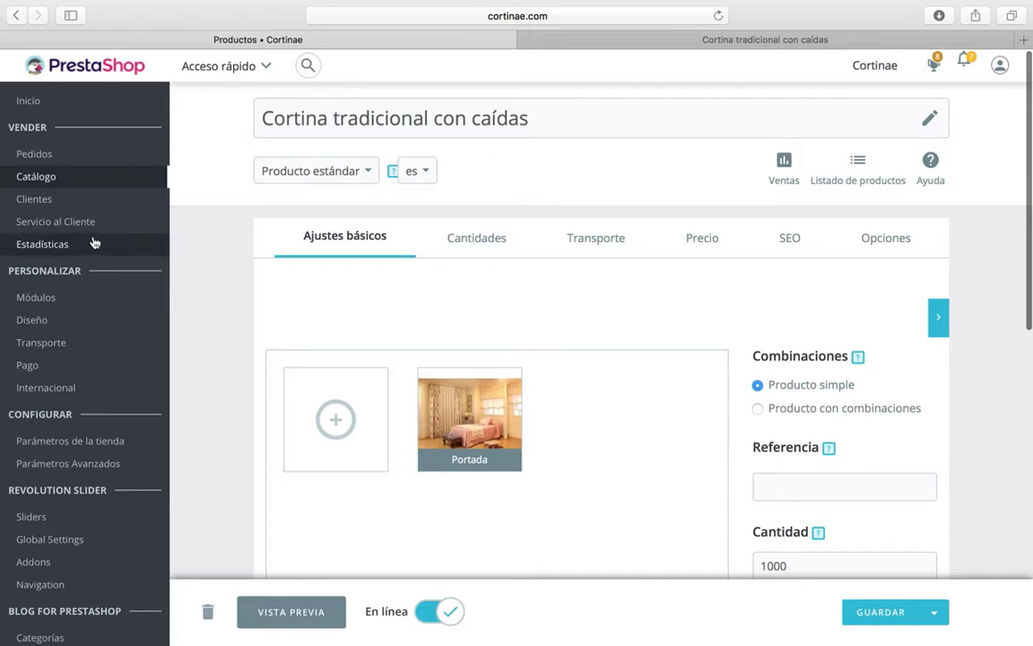
{"action": "mouse_move", "coordinate": [152, 236]}
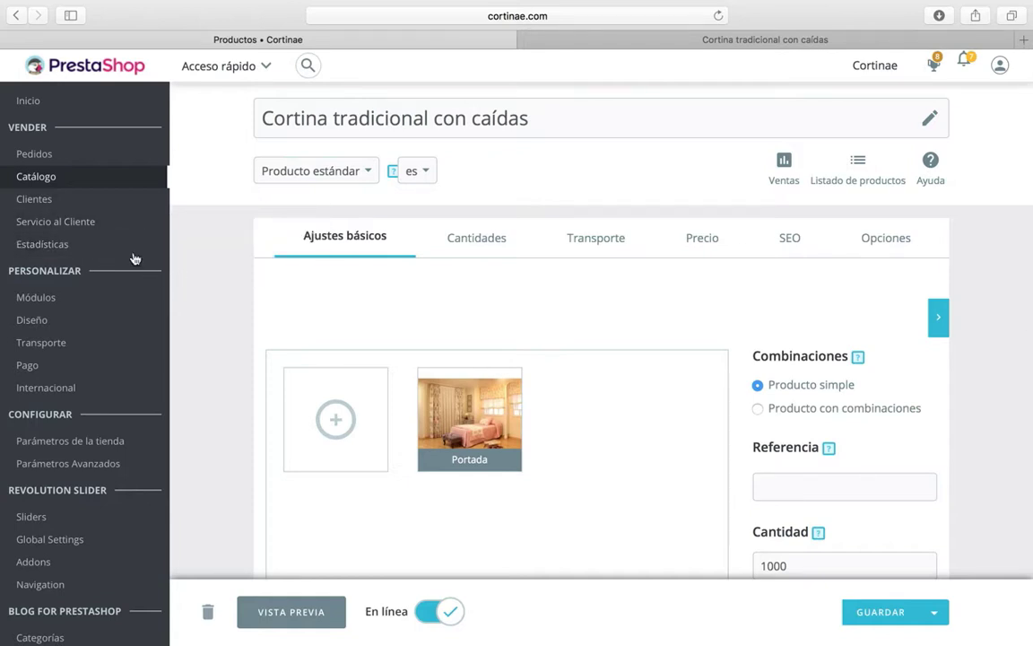
{"action": "mouse_move", "coordinate": [45, 185]}
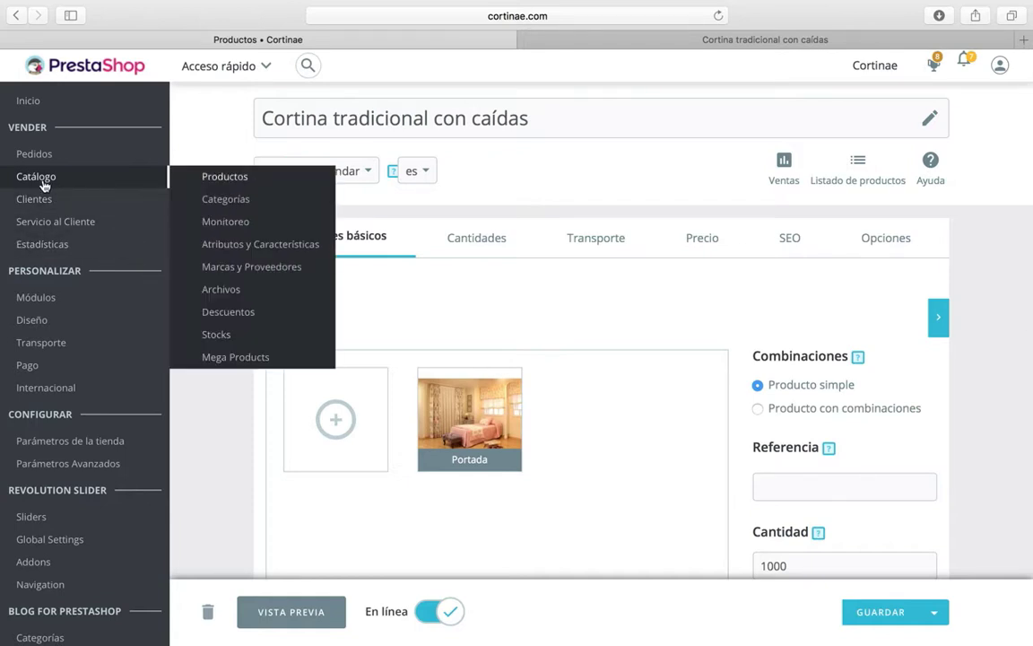
{"action": "left_click", "coordinate": [230, 359]}
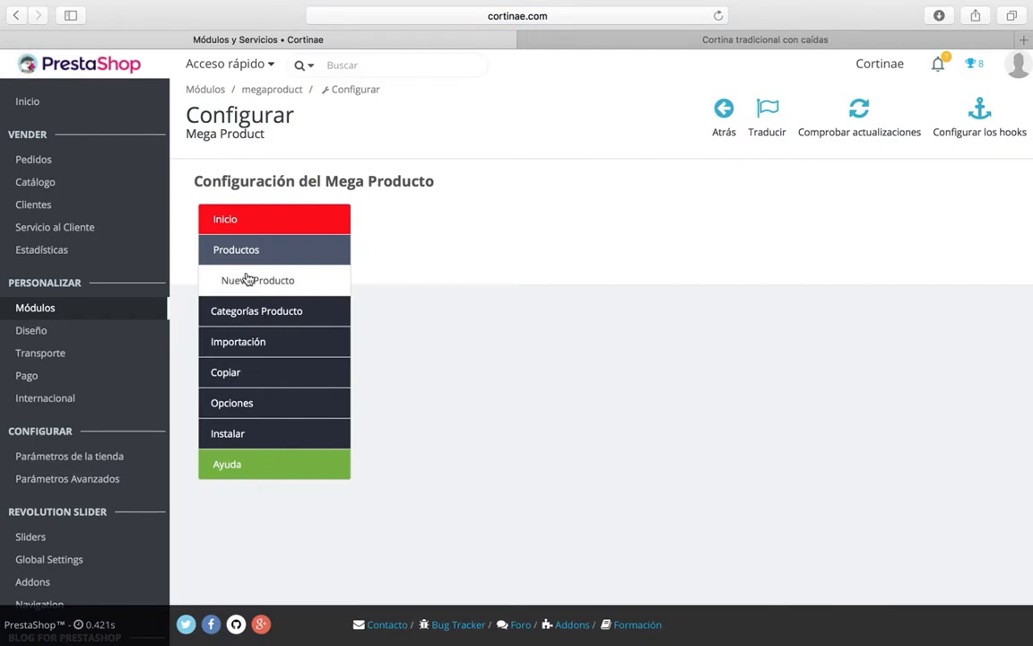
{"action": "left_click", "coordinate": [247, 278]}
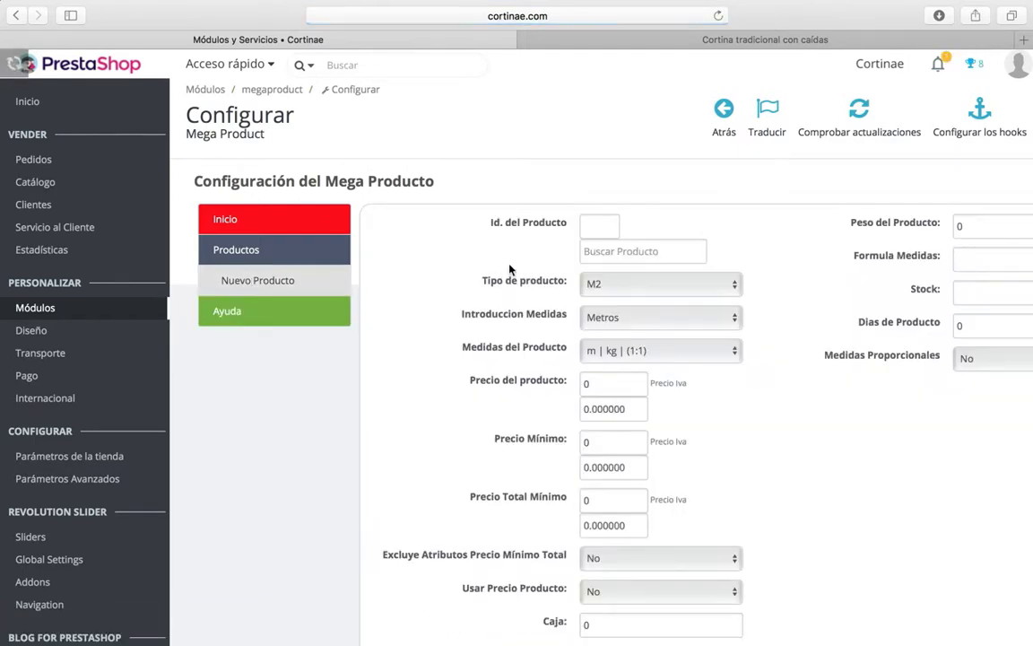
Find the product "Cortina tradicional con caídas", assign its product ID 8 to the new mega product and save it
{"action": "left_click", "coordinate": [592, 229]}
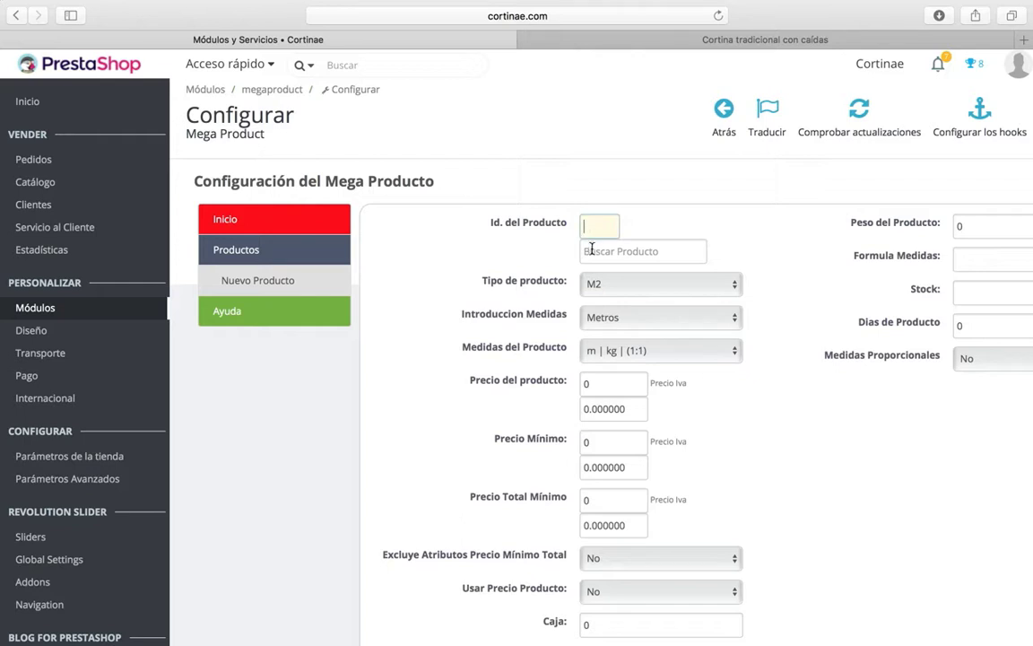
{"action": "left_click", "coordinate": [591, 251]}
{"action": "type", "text": "cortina"}
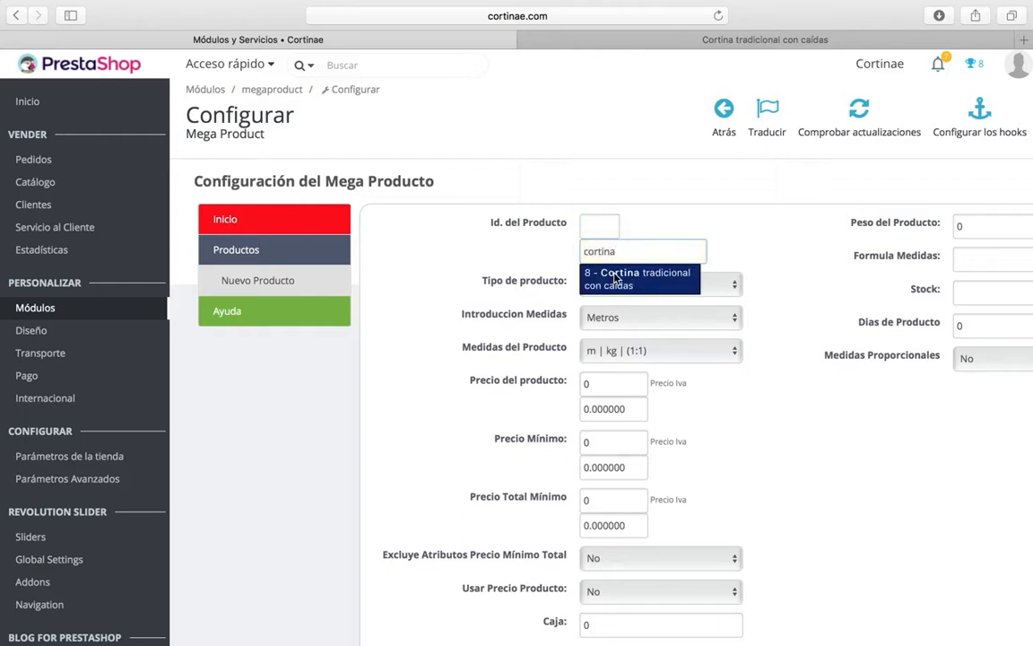
{"action": "key", "text": "Return"}
{"action": "double_click", "coordinate": [589, 225]}
{"action": "key", "text": "BackSpace"}
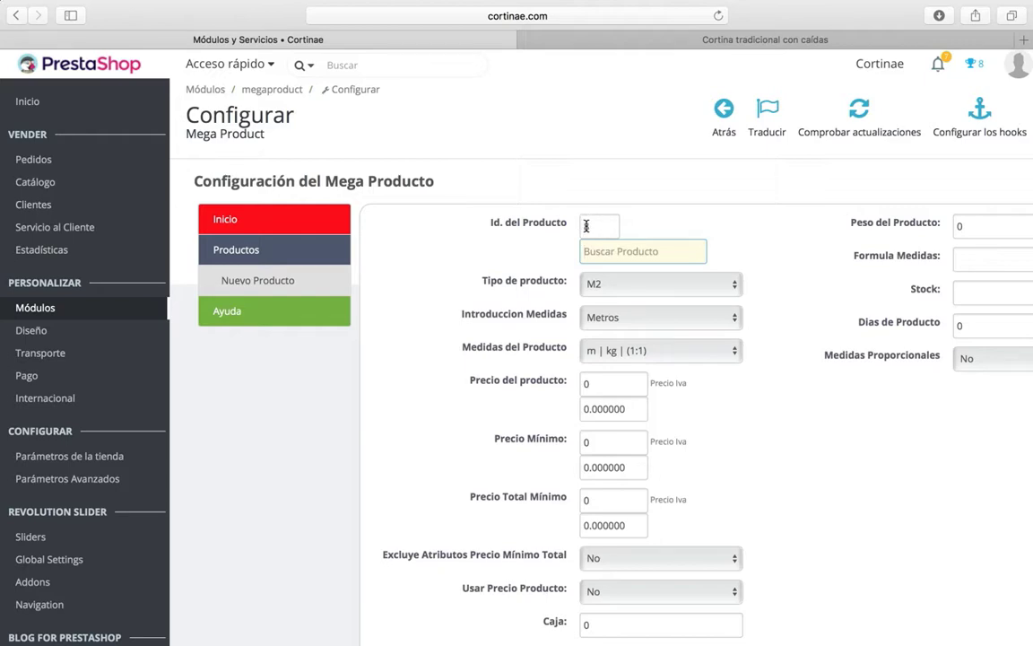
{"action": "type", "text": "8"}
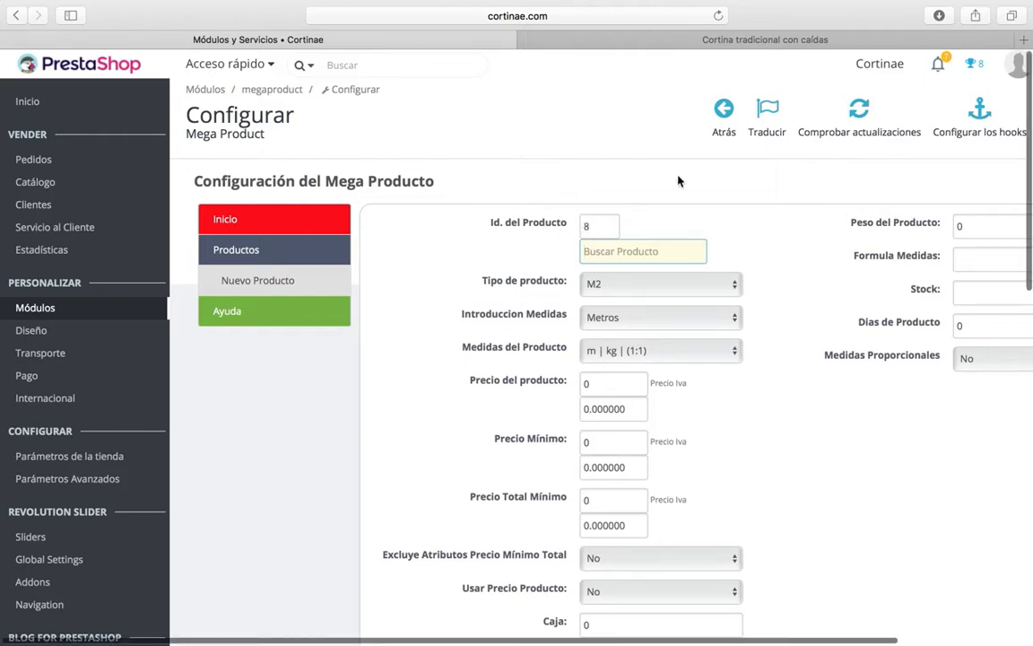
{"action": "scroll", "coordinate": [622, 239], "scroll_direction": "down", "scroll_amount": 10}
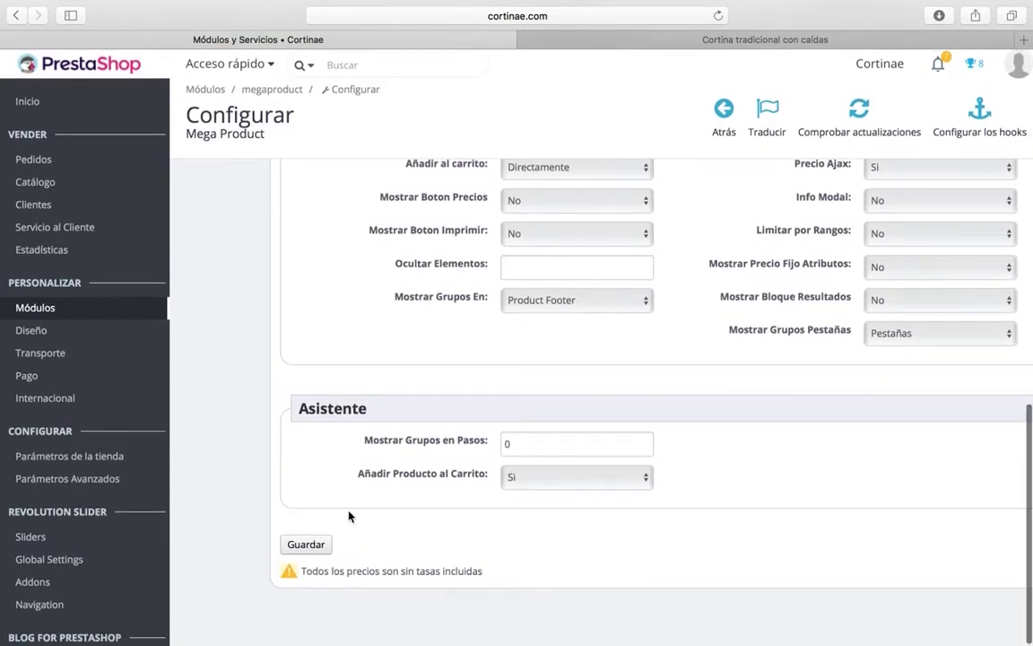
{"action": "left_click", "coordinate": [303, 545]}
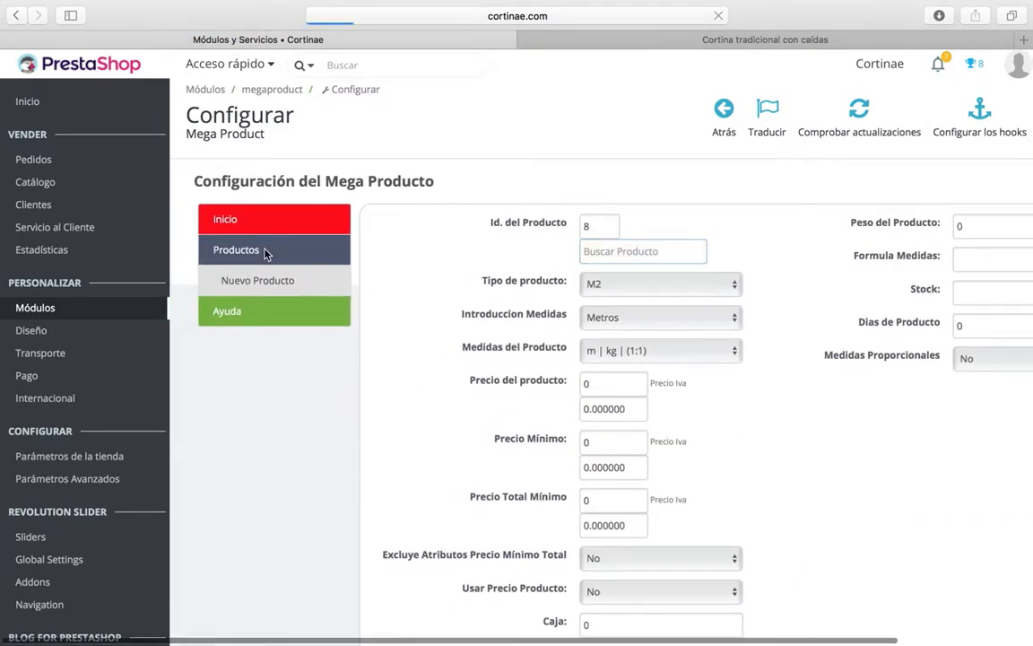
Open the configuration of the mega product "Cortina tradicional con caídas" and check its product type options
{"action": "left_click", "coordinate": [265, 251]}
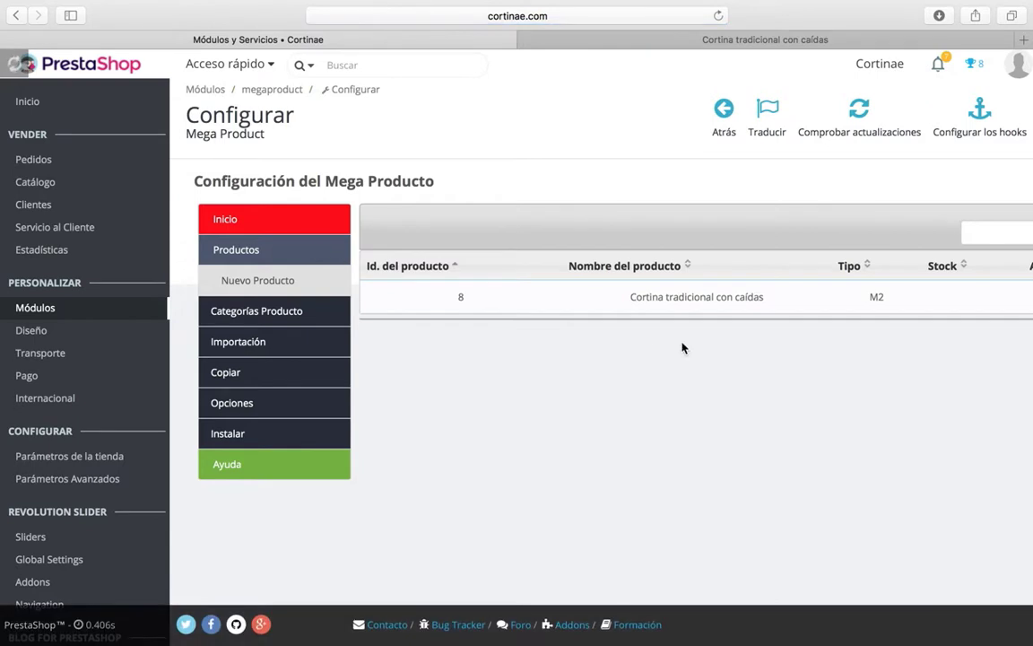
{"action": "left_click", "coordinate": [923, 296]}
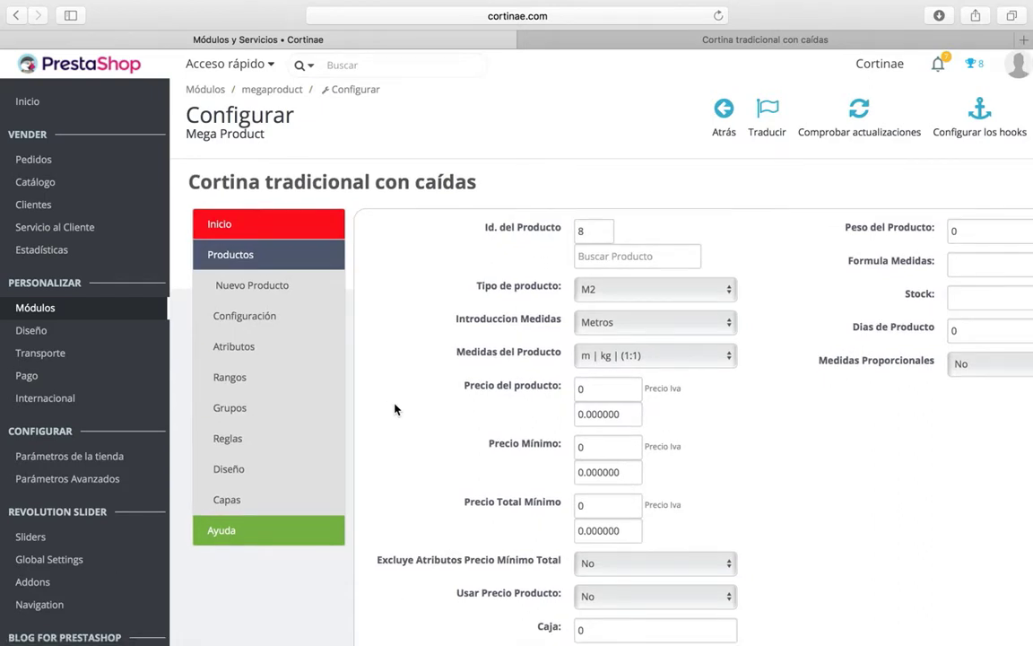
{"action": "scroll", "coordinate": [395, 409], "scroll_direction": "down", "scroll_amount": 5}
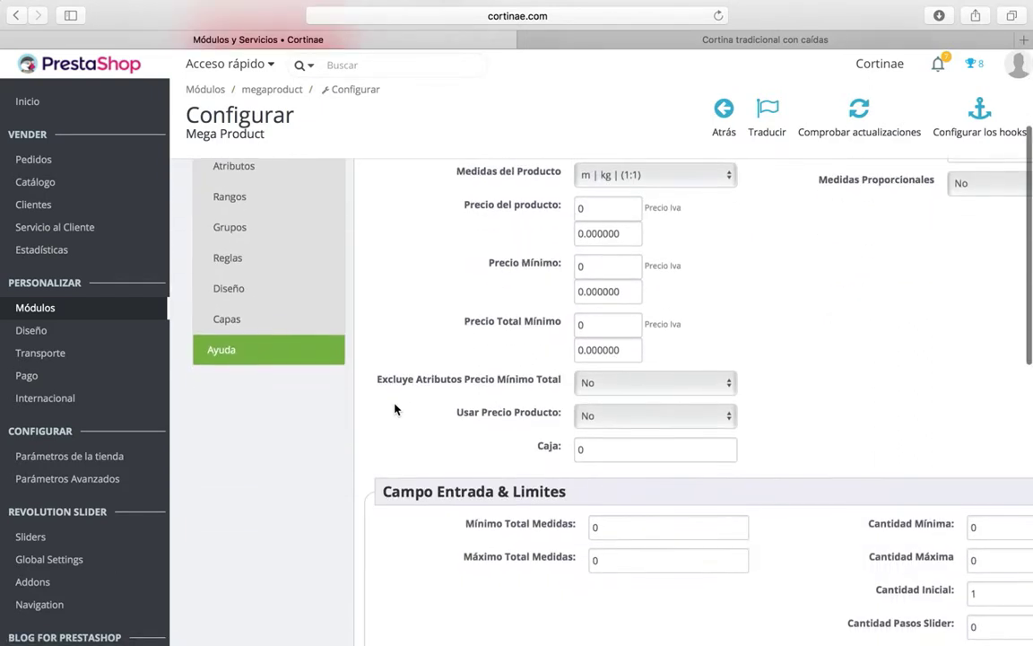
{"action": "scroll", "coordinate": [397, 408], "scroll_direction": "up", "scroll_amount": 3}
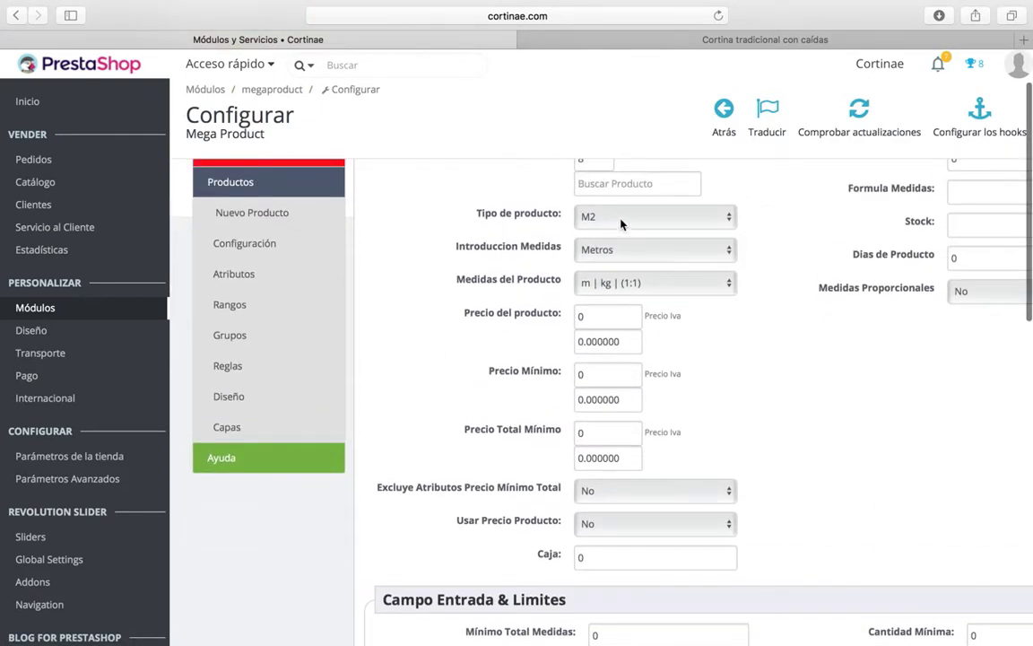
{"action": "left_click", "coordinate": [620, 223]}
{"action": "left_click", "coordinate": [619, 221]}
Look over the mega product's width and height limits and the unit options for its product measurements
{"action": "scroll", "coordinate": [620, 226], "scroll_direction": "down", "scroll_amount": 8}
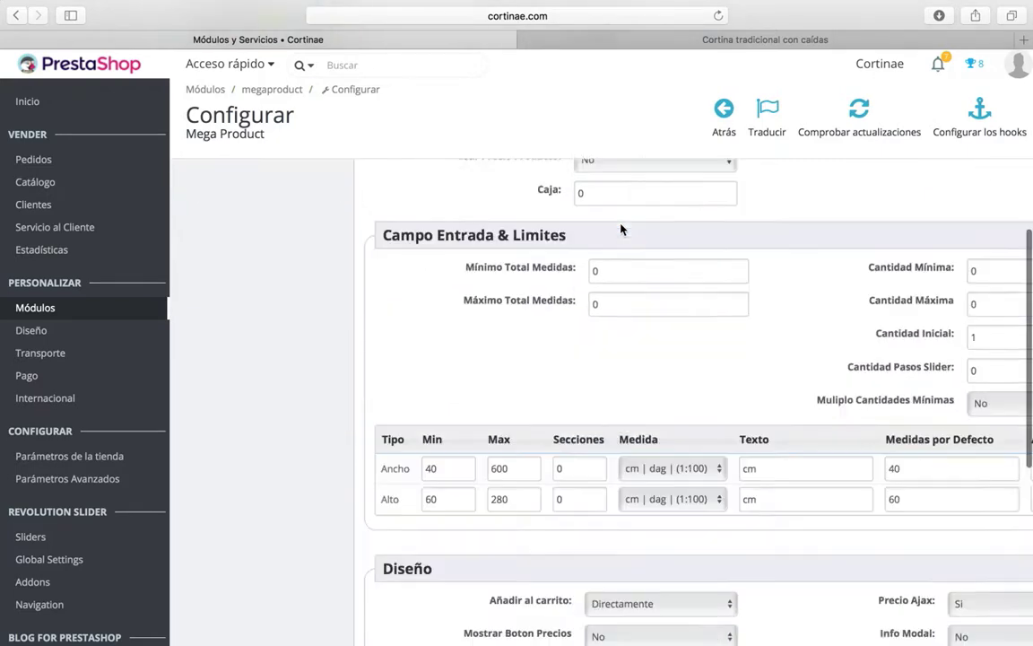
{"action": "scroll", "coordinate": [621, 229], "scroll_direction": "down", "scroll_amount": 2}
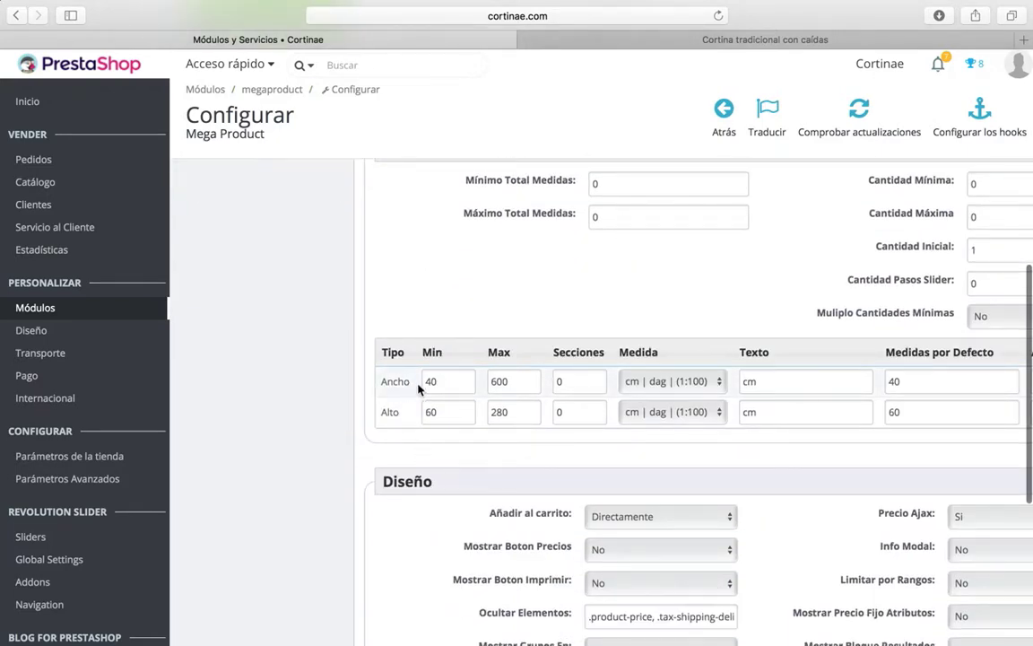
{"action": "scroll", "coordinate": [433, 417], "scroll_direction": "up", "scroll_amount": 6}
{"action": "scroll", "coordinate": [433, 417], "scroll_direction": "up", "scroll_amount": 5}
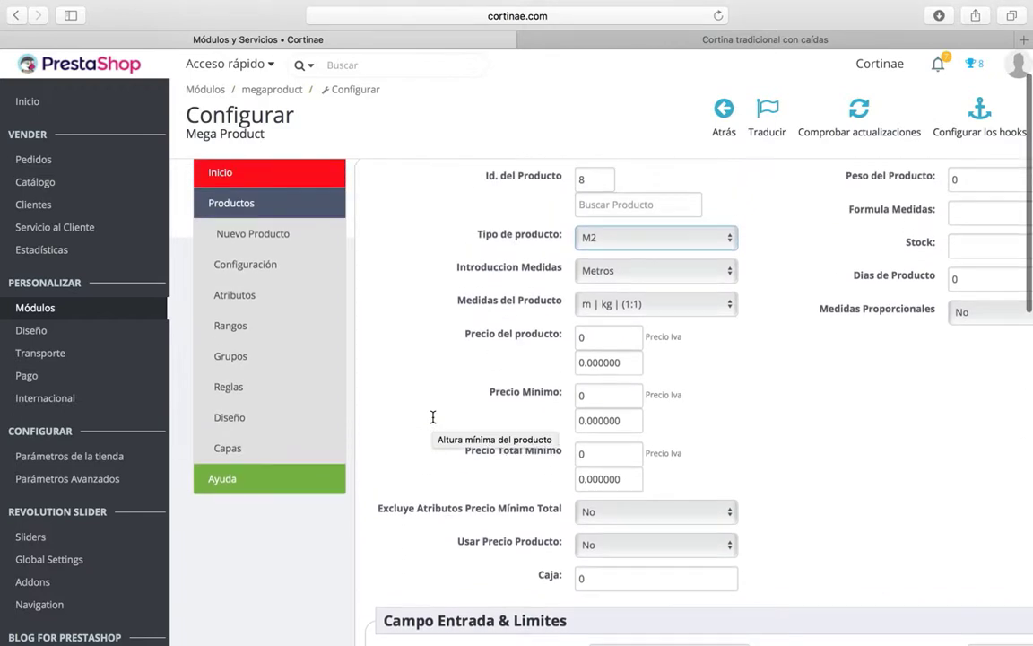
{"action": "left_click", "coordinate": [637, 306]}
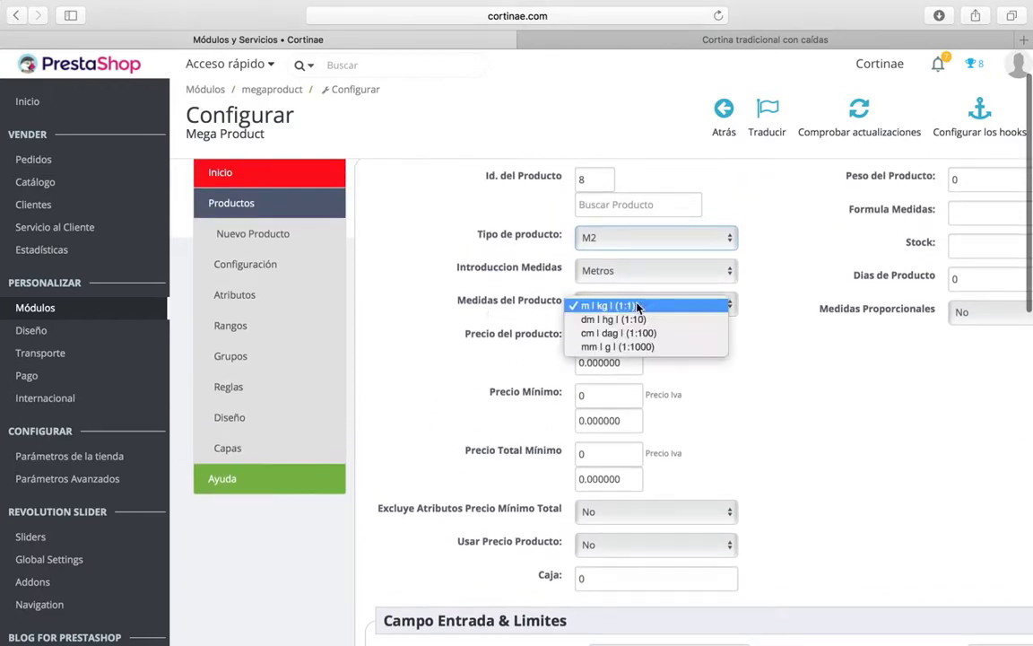
{"action": "left_click", "coordinate": [638, 306]}
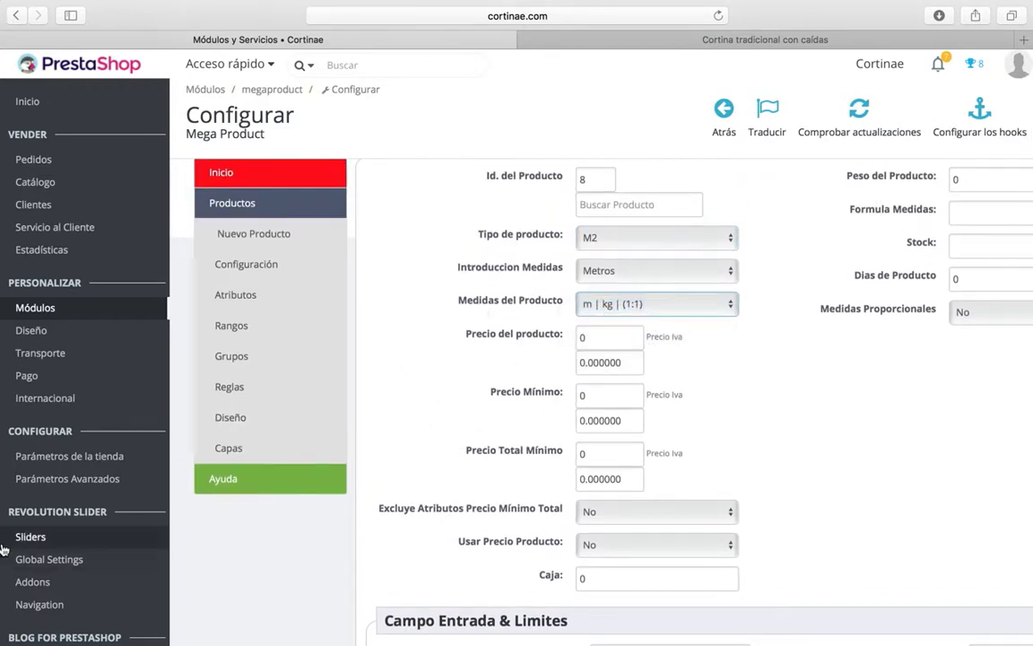
{"action": "scroll", "coordinate": [51, 536], "scroll_direction": "down", "scroll_amount": 2}
{"action": "mouse_move", "coordinate": [18, 522]}
{"action": "scroll", "coordinate": [485, 448], "scroll_direction": "up", "scroll_amount": 3}
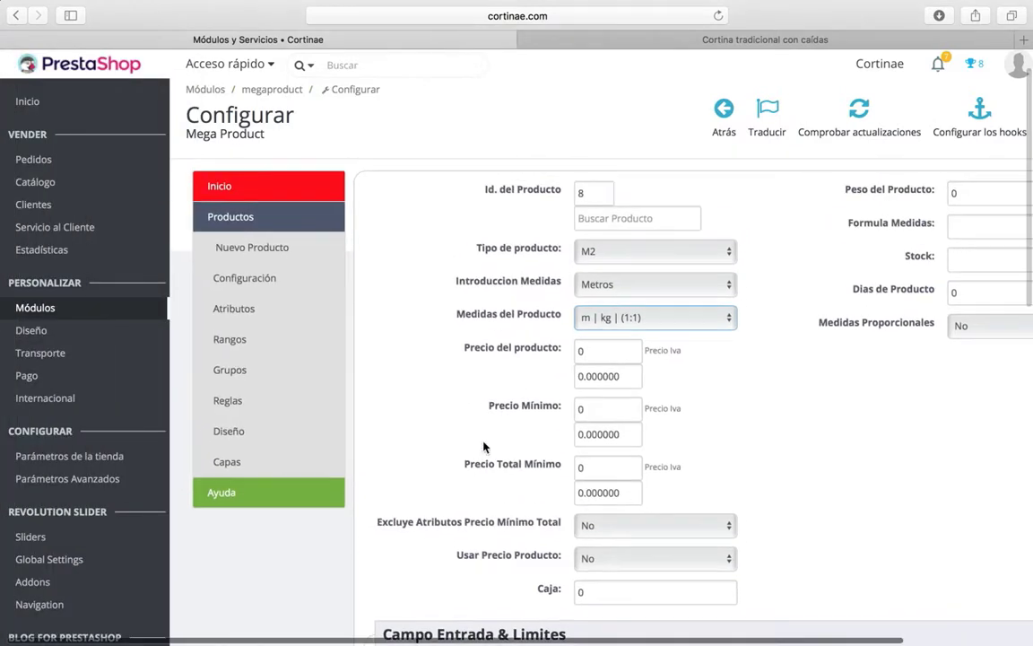
Review the mega product's weight, measurement formula, stock and production days settings, and its product and minimum prices
{"action": "scroll", "coordinate": [548, 426], "scroll_direction": "right", "scroll_amount": 2}
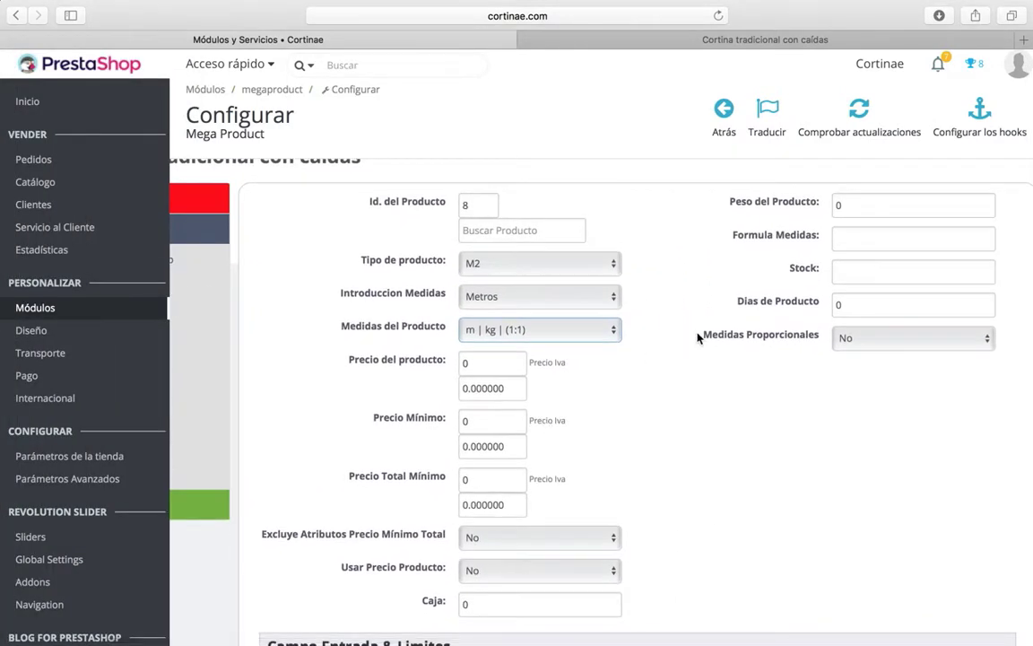
{"action": "scroll", "coordinate": [631, 368], "scroll_direction": "down", "scroll_amount": 1}
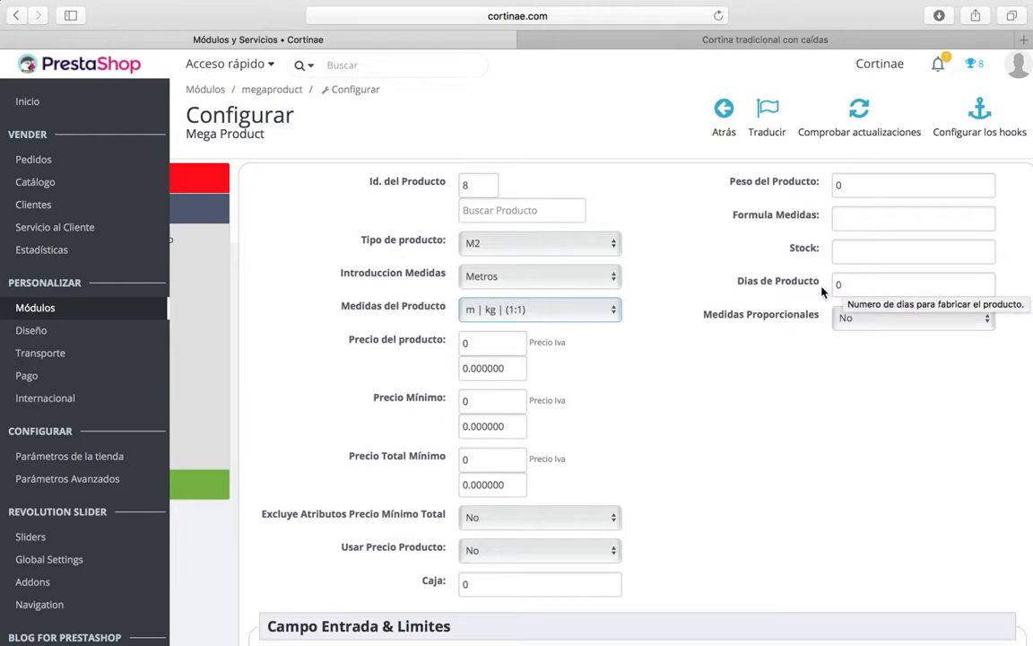
{"action": "scroll", "coordinate": [749, 356], "scroll_direction": "down", "scroll_amount": 2}
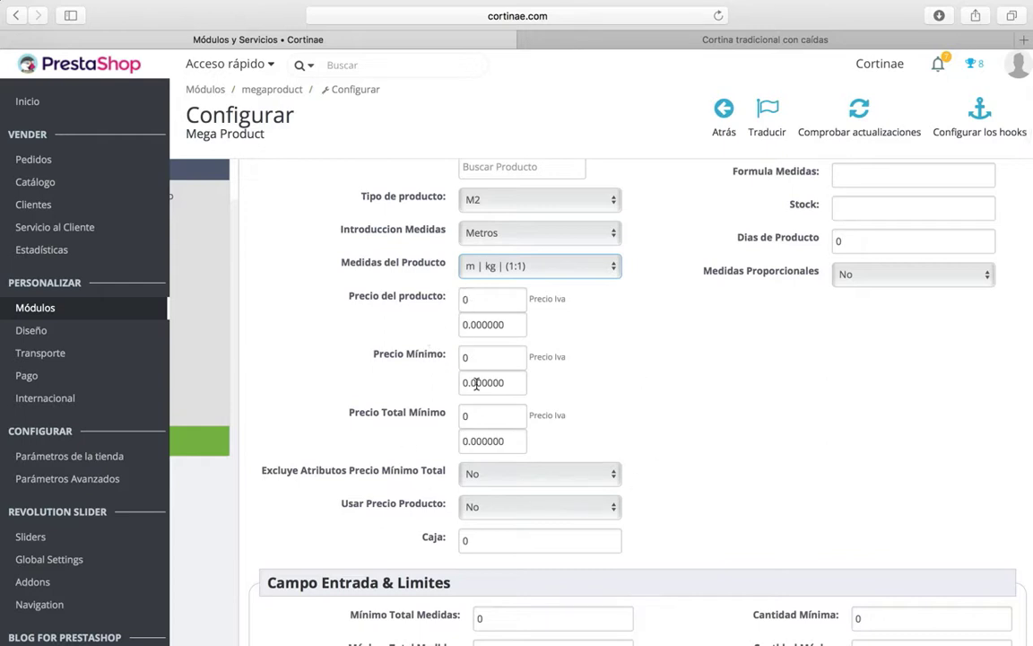
{"action": "scroll", "coordinate": [479, 451], "scroll_direction": "down", "scroll_amount": 5}
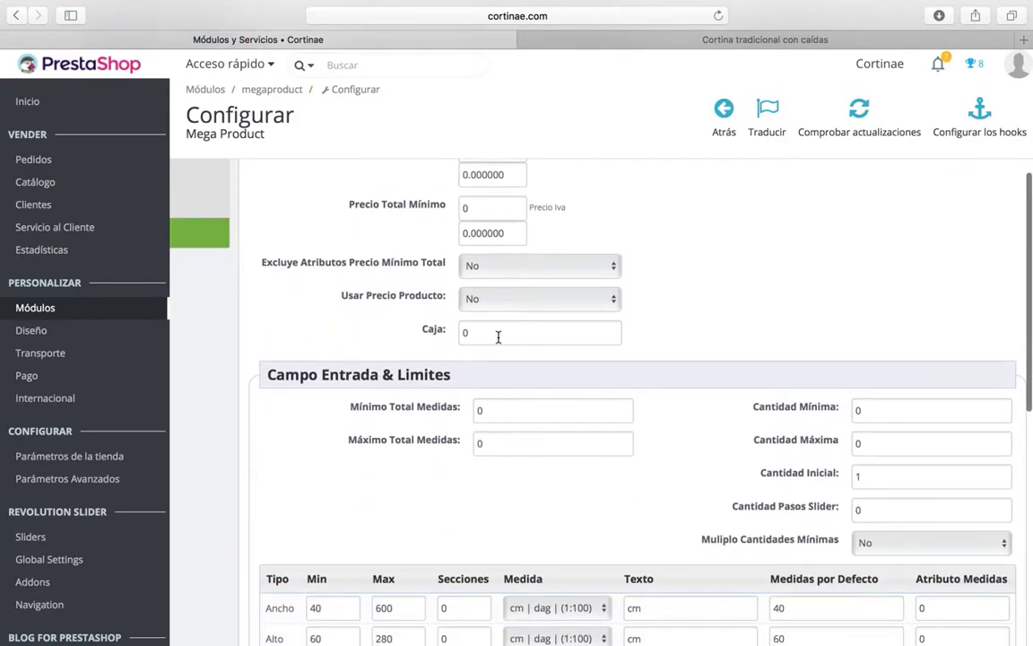
Examine the minimum and maximum limits for Ancho and Alto and the measurement unit options under Campo Entrada & Limites
{"action": "scroll", "coordinate": [496, 377], "scroll_direction": "down", "scroll_amount": 3}
{"action": "scroll", "coordinate": [496, 413], "scroll_direction": "down", "scroll_amount": 3}
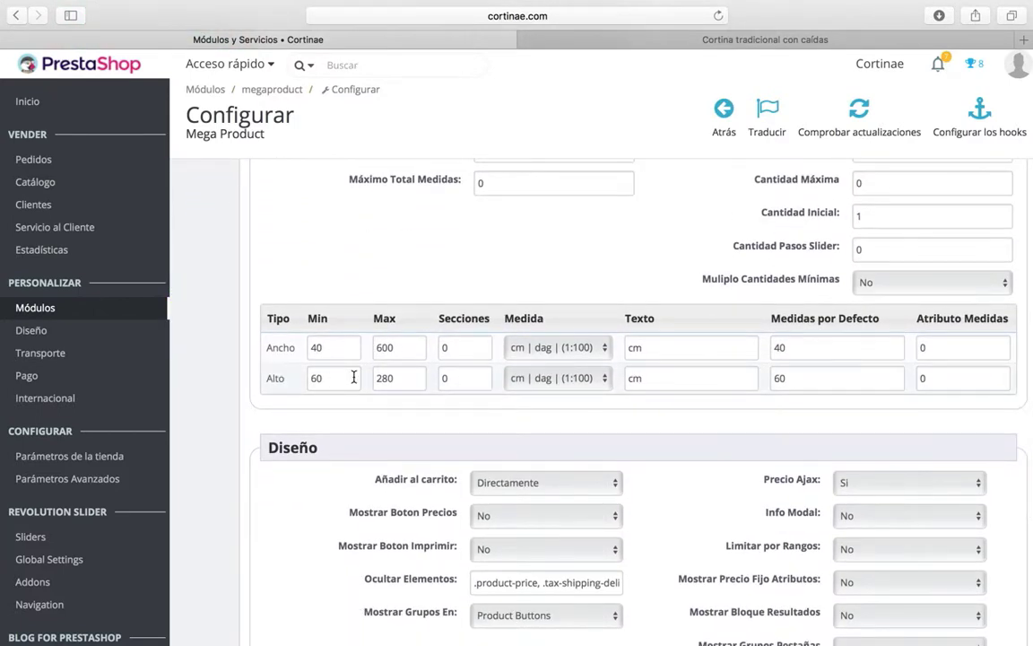
{"action": "scroll", "coordinate": [365, 294], "scroll_direction": "up", "scroll_amount": 1}
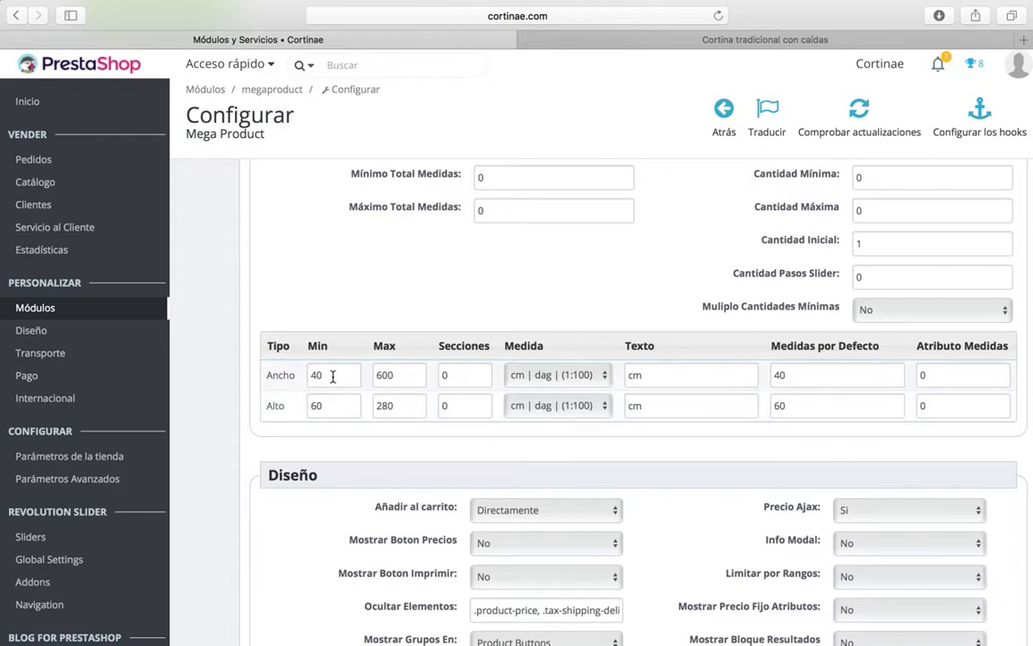
{"action": "left_click_drag", "start_coordinate": [334, 377], "coordinate": [311, 377]}
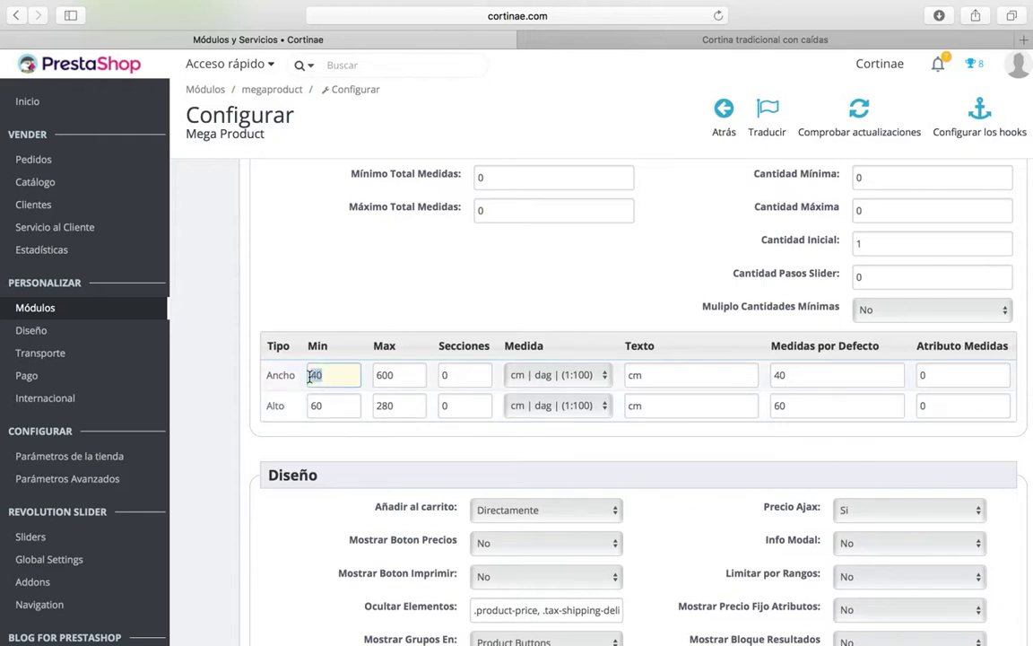
{"action": "left_click", "coordinate": [514, 375]}
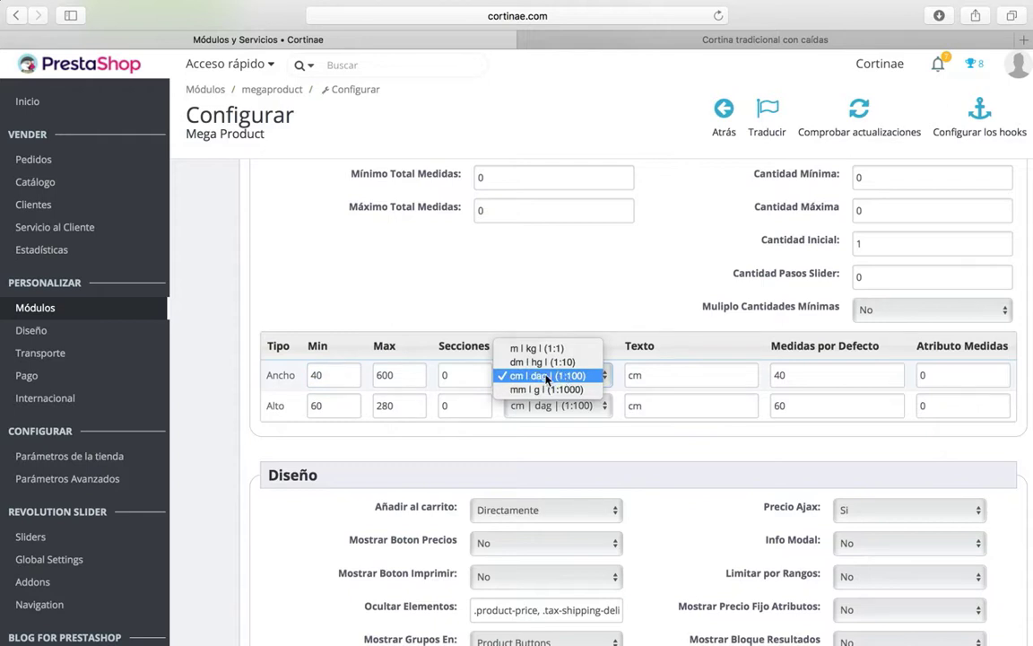
{"action": "left_click", "coordinate": [513, 375]}
{"action": "double_click", "coordinate": [321, 375]}
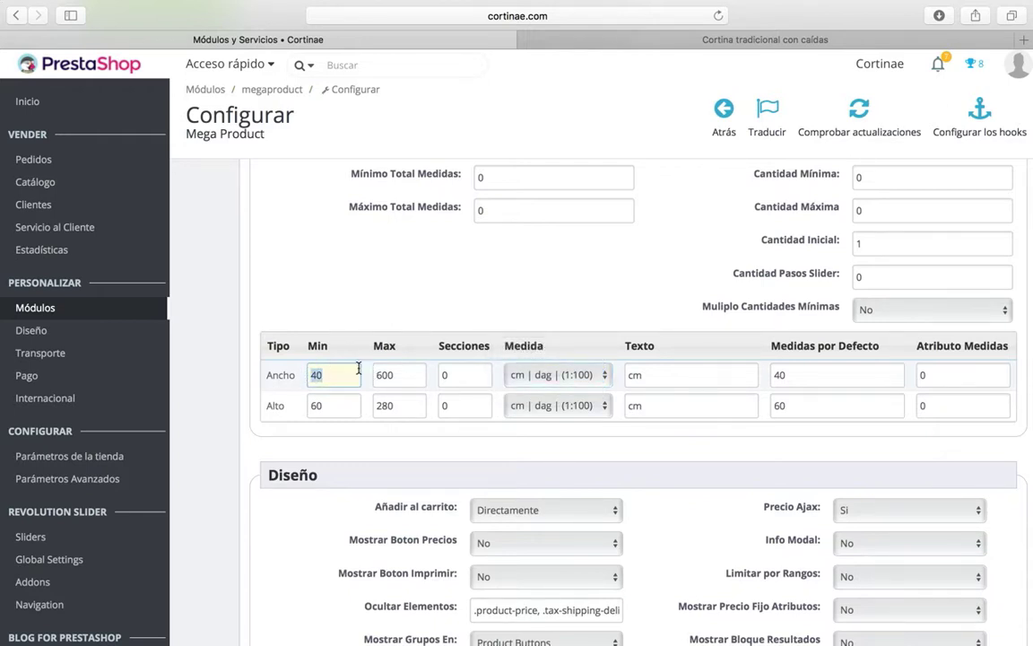
{"action": "key", "text": "Tab"}
{"action": "left_click", "coordinate": [337, 405]}
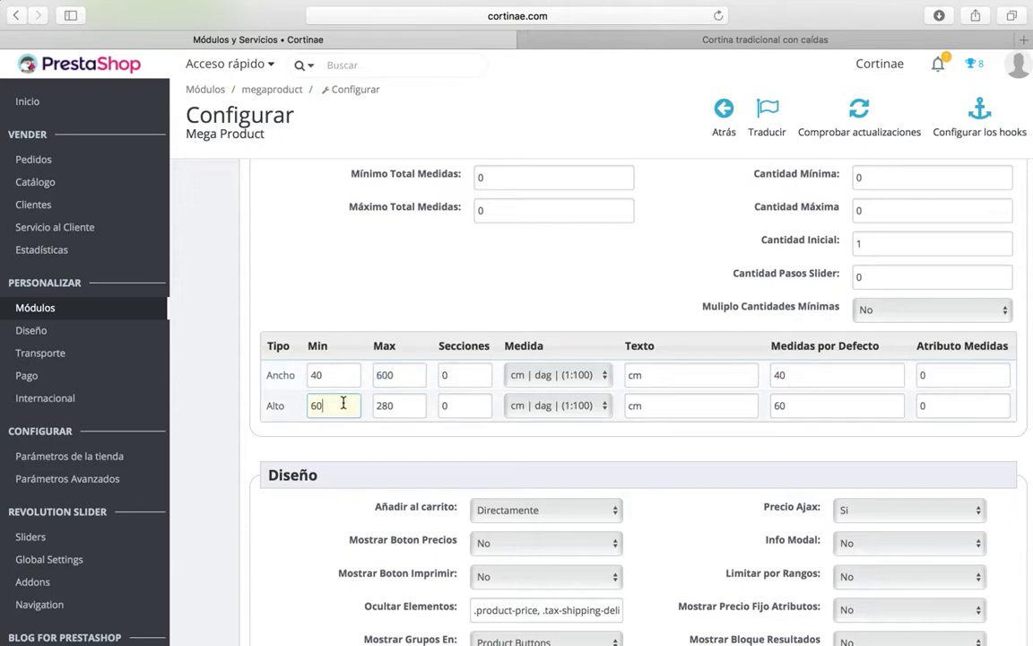
{"action": "left_click_drag", "start_coordinate": [336, 406], "coordinate": [311, 405]}
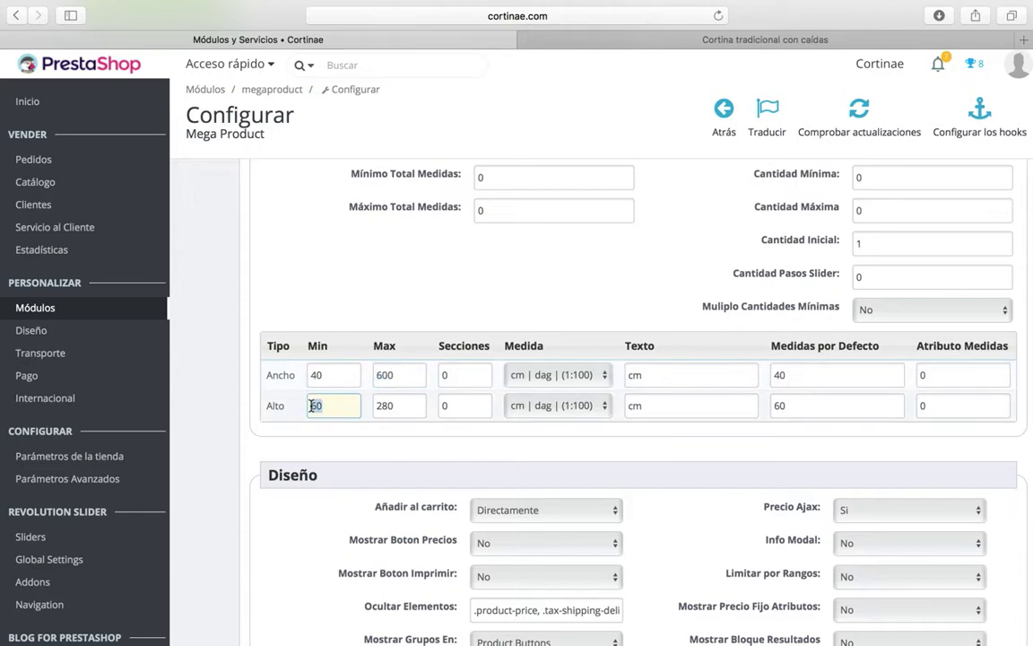
{"action": "left_click", "coordinate": [398, 407]}
{"action": "left_click_drag", "start_coordinate": [398, 406], "coordinate": [377, 405]}
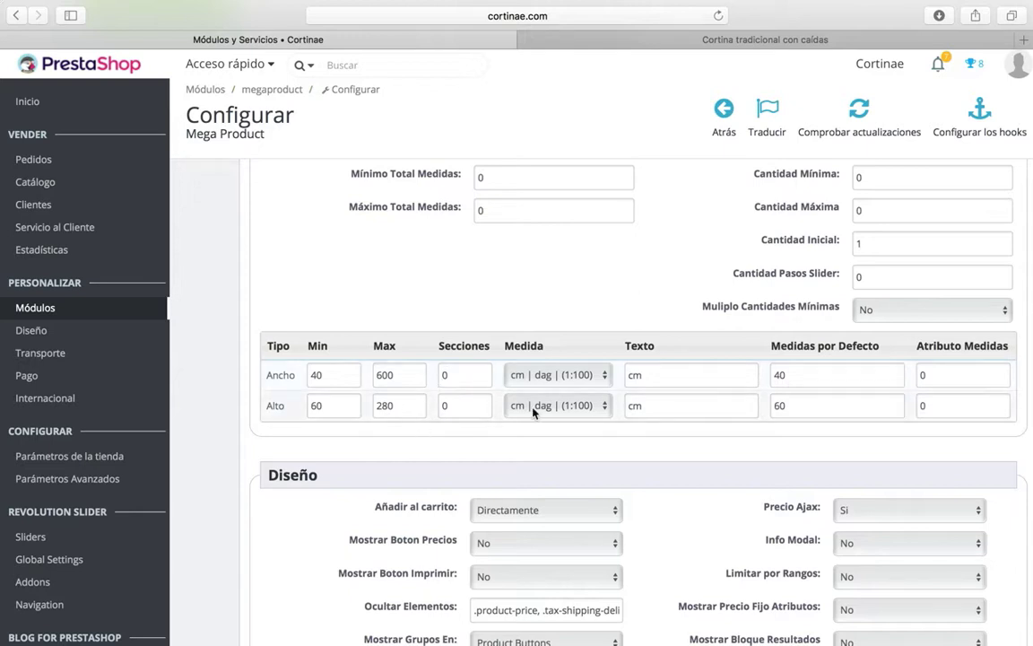
Check the unit text and the default measurements configured for Ancho and Alto
{"action": "double_click", "coordinate": [633, 375]}
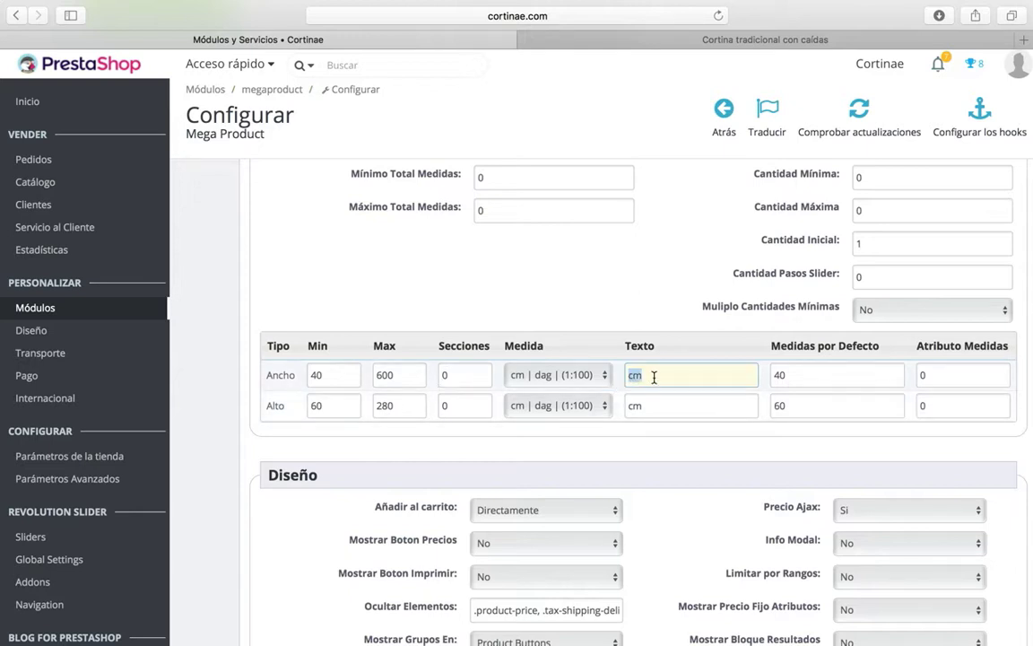
{"action": "double_click", "coordinate": [632, 405]}
{"action": "left_click", "coordinate": [637, 434]}
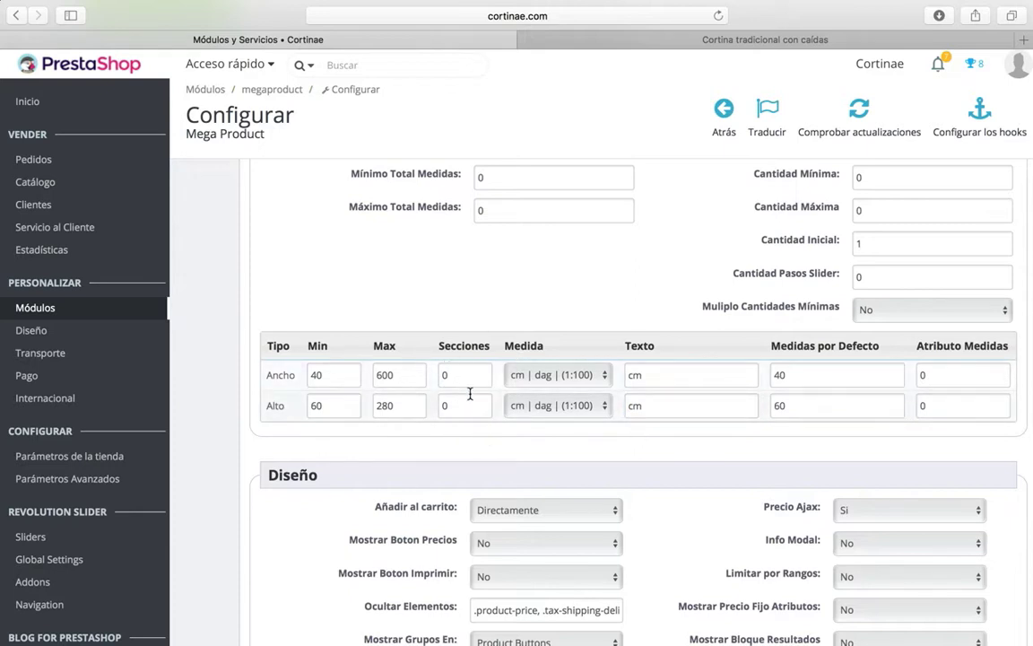
{"action": "scroll", "coordinate": [669, 296], "scroll_direction": "down", "scroll_amount": 1}
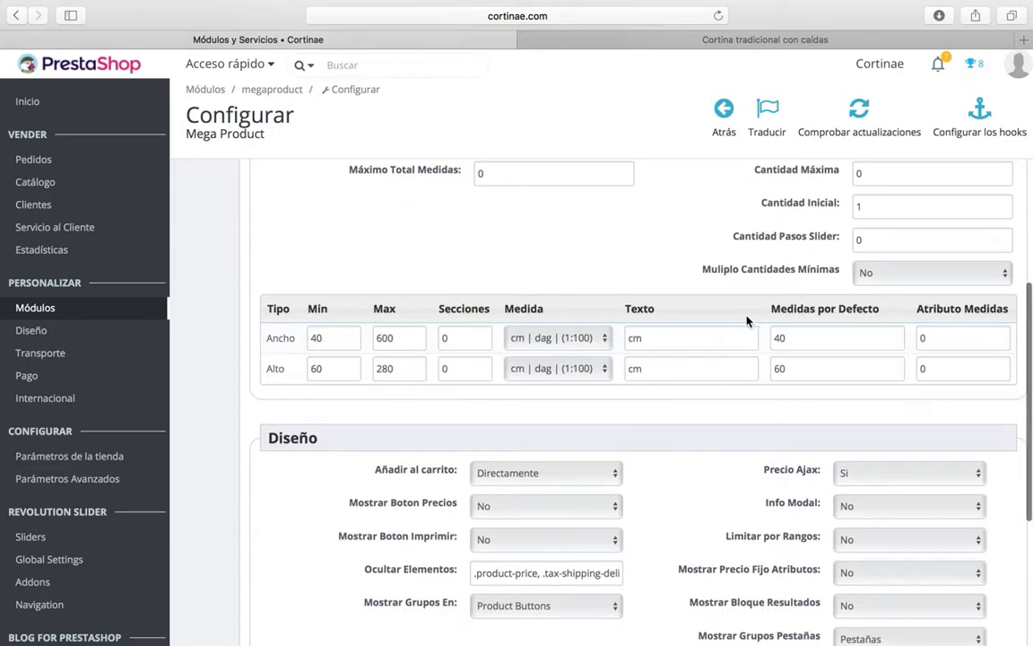
{"action": "left_click", "coordinate": [793, 337]}
{"action": "left_click", "coordinate": [790, 367]}
{"action": "double_click", "coordinate": [782, 368]}
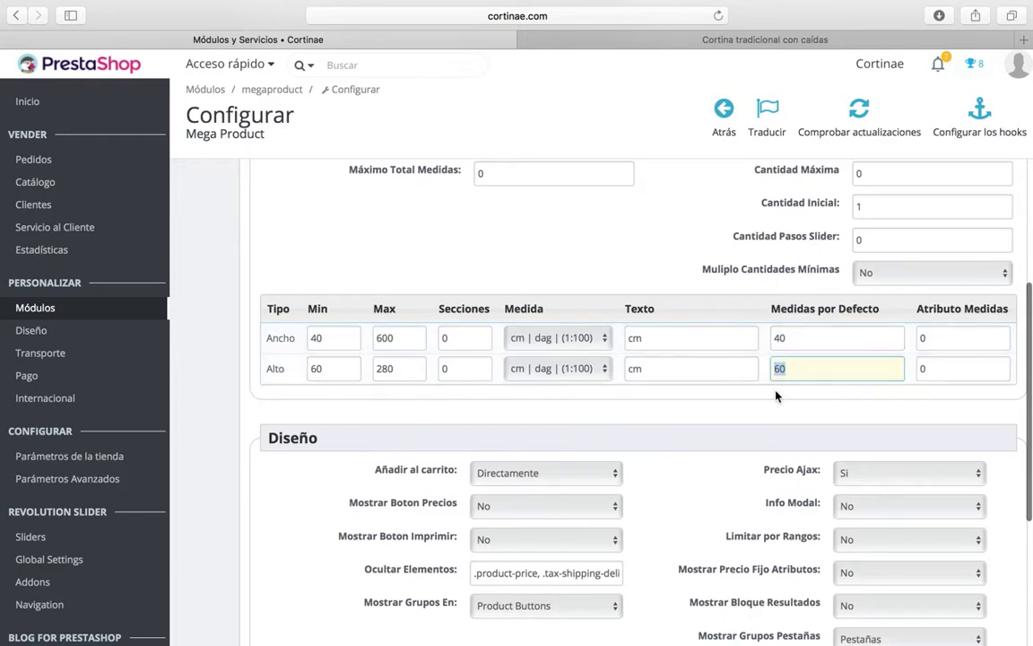
{"action": "left_click", "coordinate": [777, 395]}
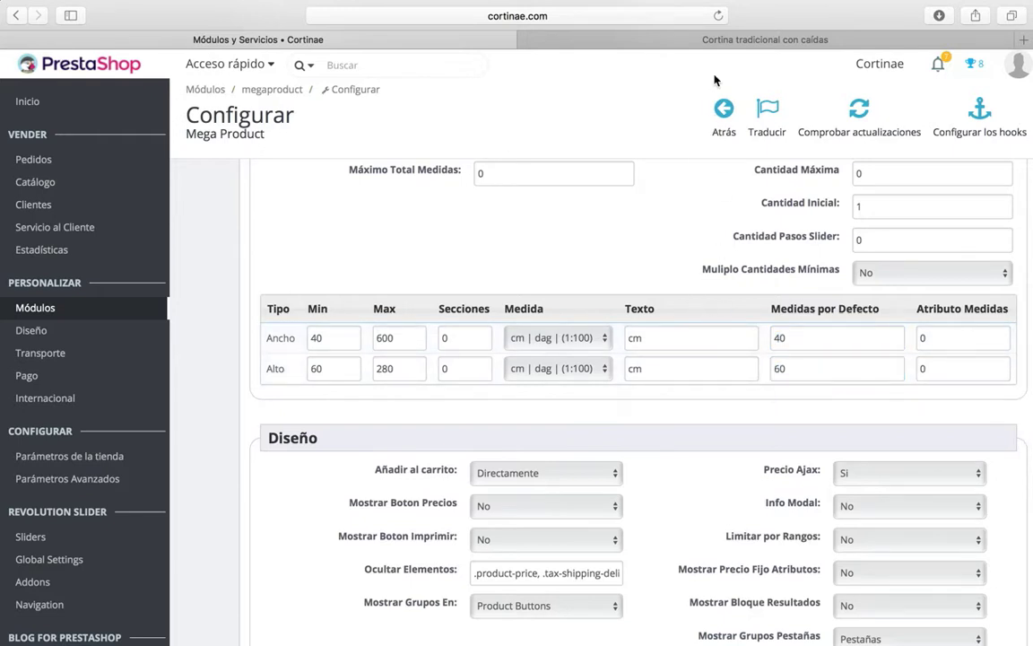
Compare the default width and height with the Ancho and Alto fields on the store page of "Cortina tradicional con caídas"
{"action": "left_click", "coordinate": [710, 41]}
{"action": "scroll", "coordinate": [689, 210], "scroll_direction": "down", "scroll_amount": 2}
{"action": "double_click", "coordinate": [592, 359]}
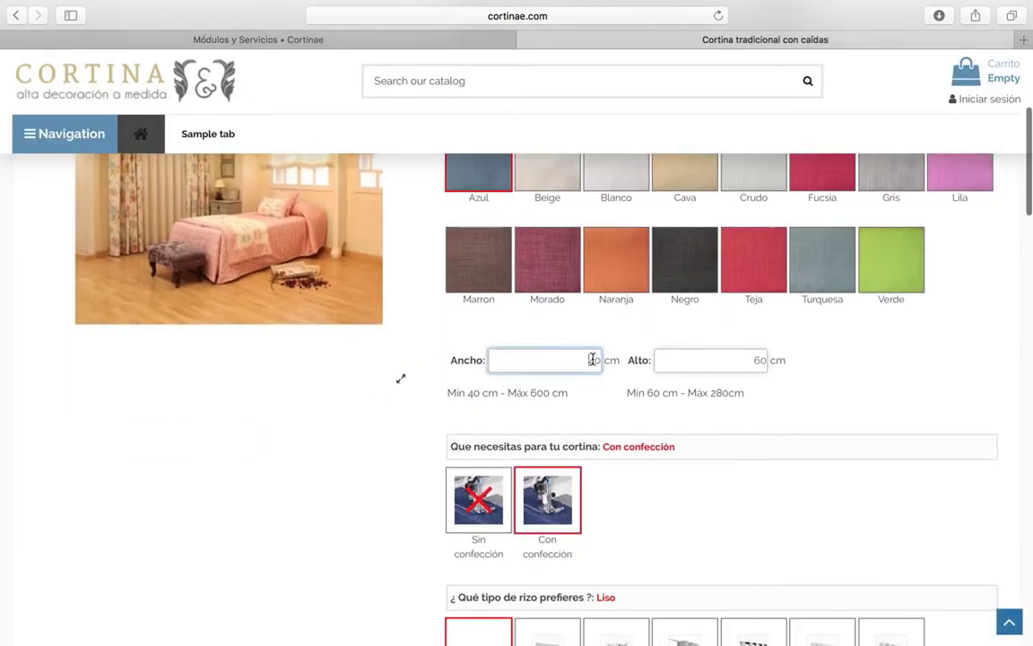
{"action": "double_click", "coordinate": [760, 360]}
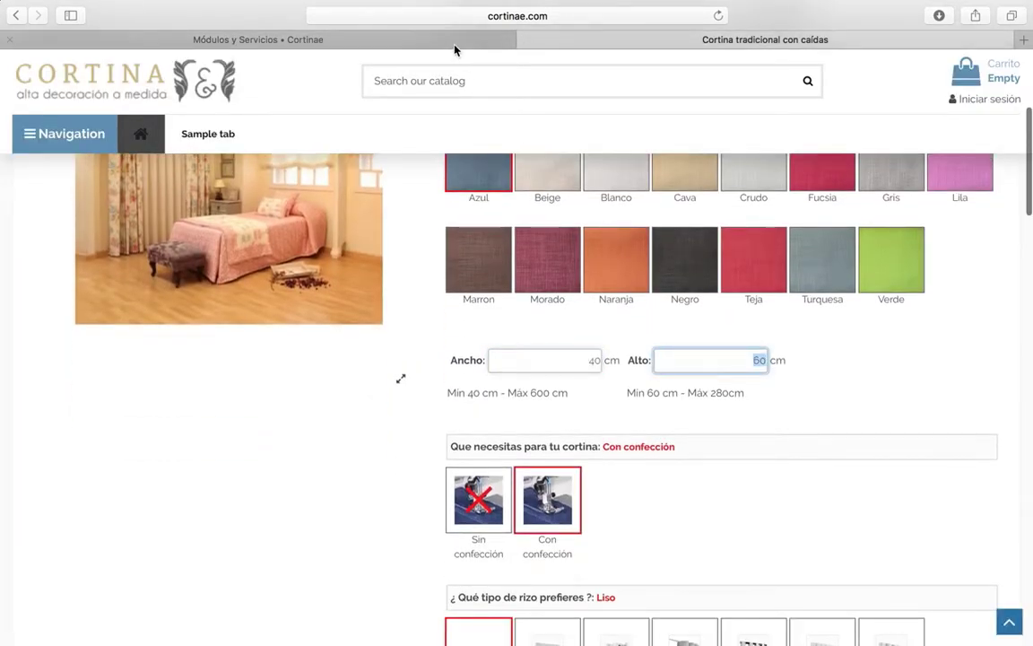
{"action": "left_click", "coordinate": [413, 40]}
Look over the mega product's Diseño settings and find the price and add-to-cart area on the curtain's store page
{"action": "scroll", "coordinate": [668, 358], "scroll_direction": "down", "scroll_amount": 5}
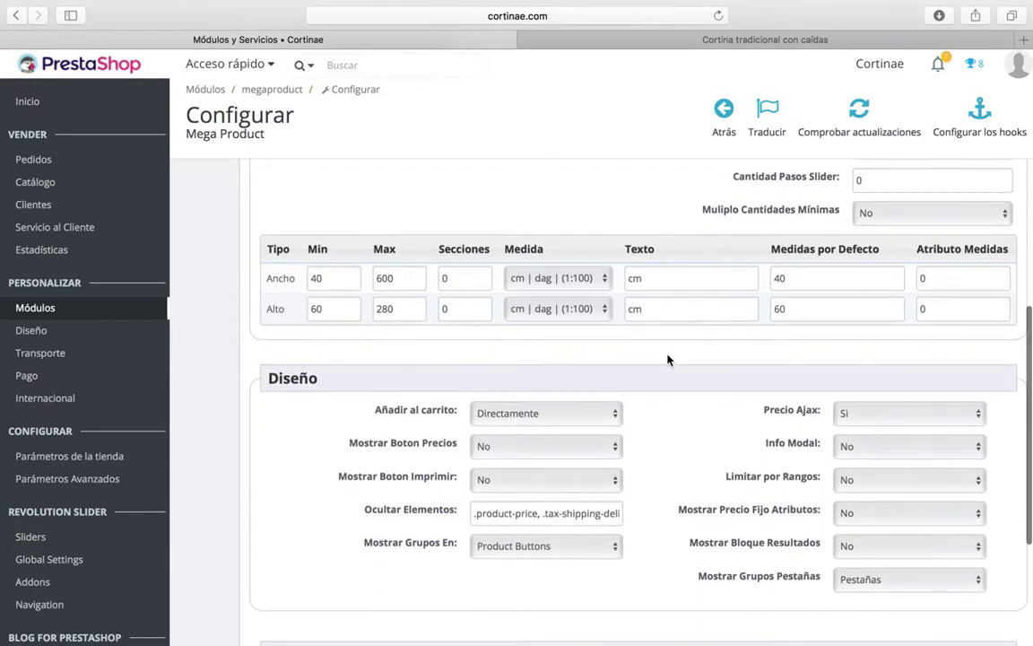
{"action": "scroll", "coordinate": [668, 359], "scroll_direction": "down", "scroll_amount": 1}
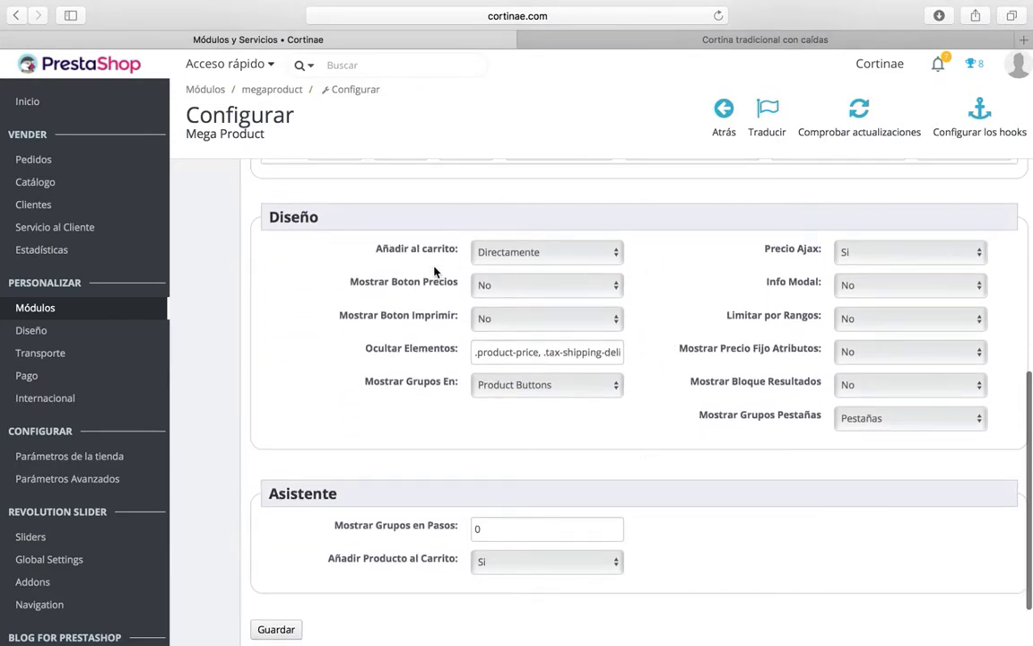
{"action": "left_click", "coordinate": [665, 41]}
{"action": "scroll", "coordinate": [732, 346], "scroll_direction": "down", "scroll_amount": 12}
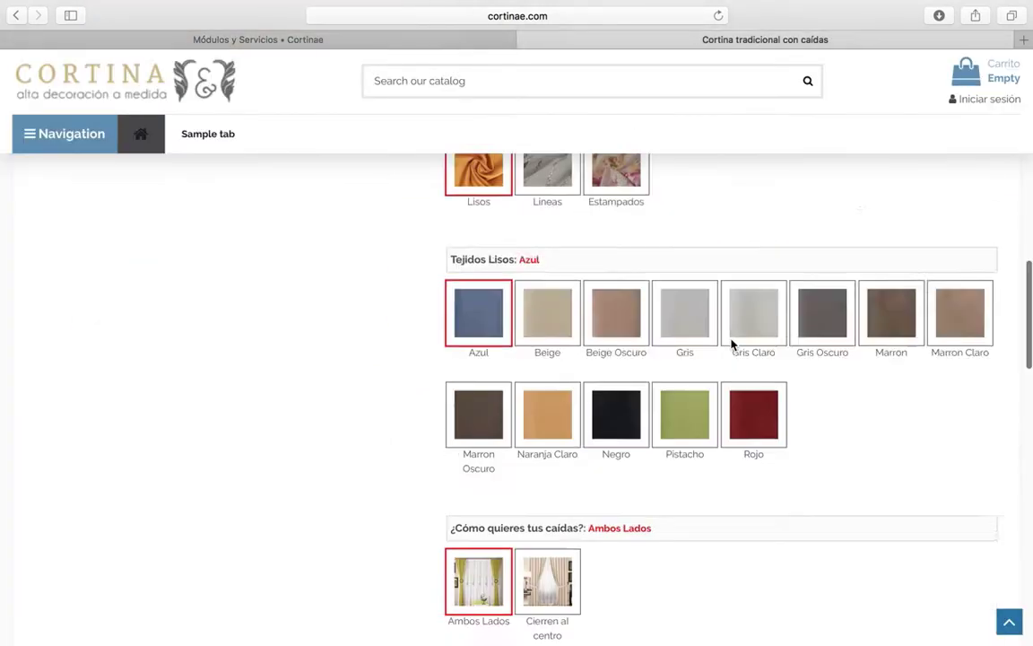
{"action": "scroll", "coordinate": [731, 345], "scroll_direction": "down", "scroll_amount": 15}
{"action": "scroll", "coordinate": [731, 344], "scroll_direction": "up", "scroll_amount": 3}
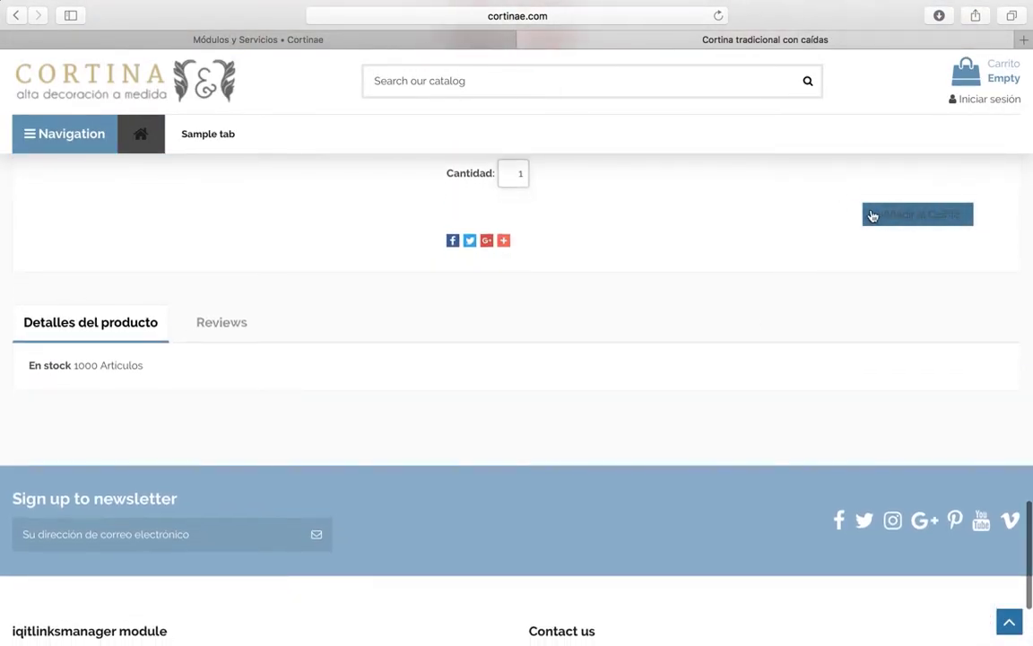
{"action": "scroll", "coordinate": [895, 212], "scroll_direction": "up", "scroll_amount": 2}
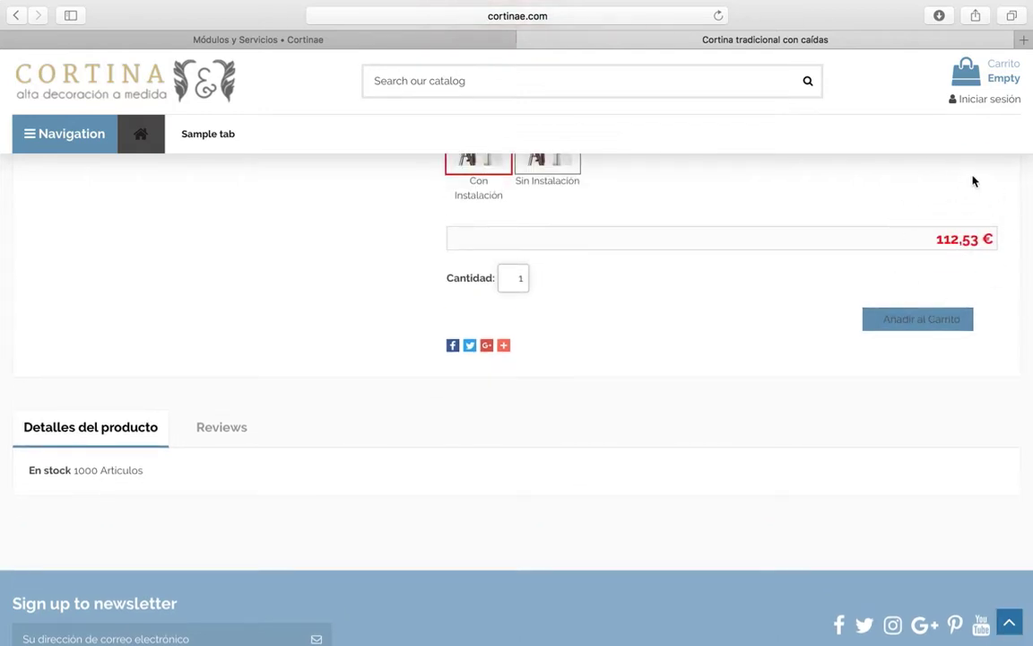
{"action": "scroll", "coordinate": [937, 269], "scroll_direction": "up", "scroll_amount": 6}
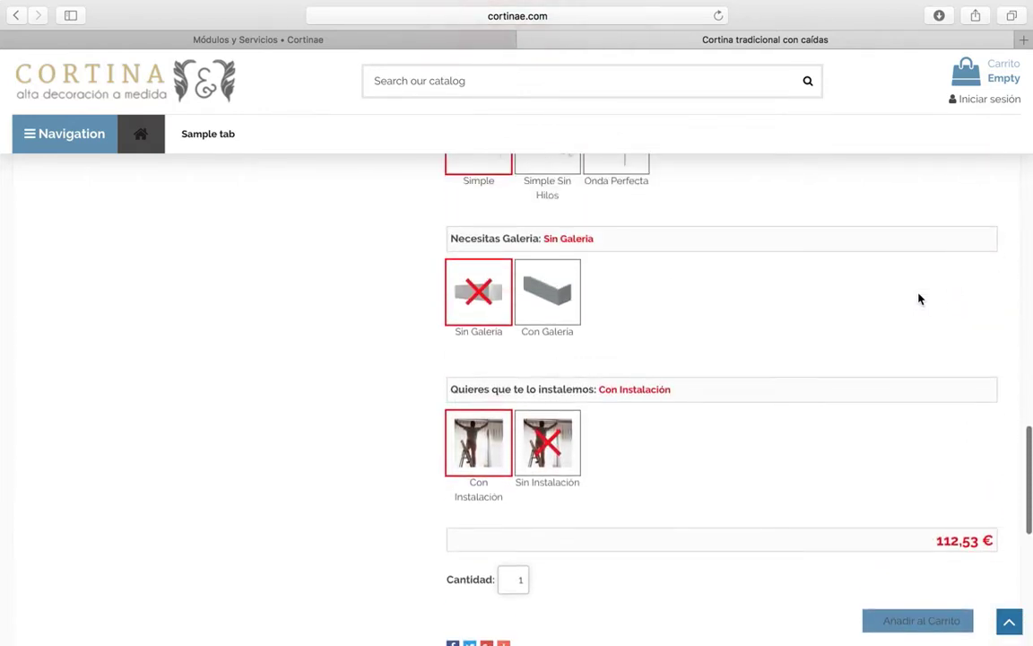
Choose Con Galeria and Sin Instalación for the curtain on its store page and check the recalculated price
{"action": "left_click", "coordinate": [568, 309]}
{"action": "scroll", "coordinate": [551, 453], "scroll_direction": "down", "scroll_amount": 5}
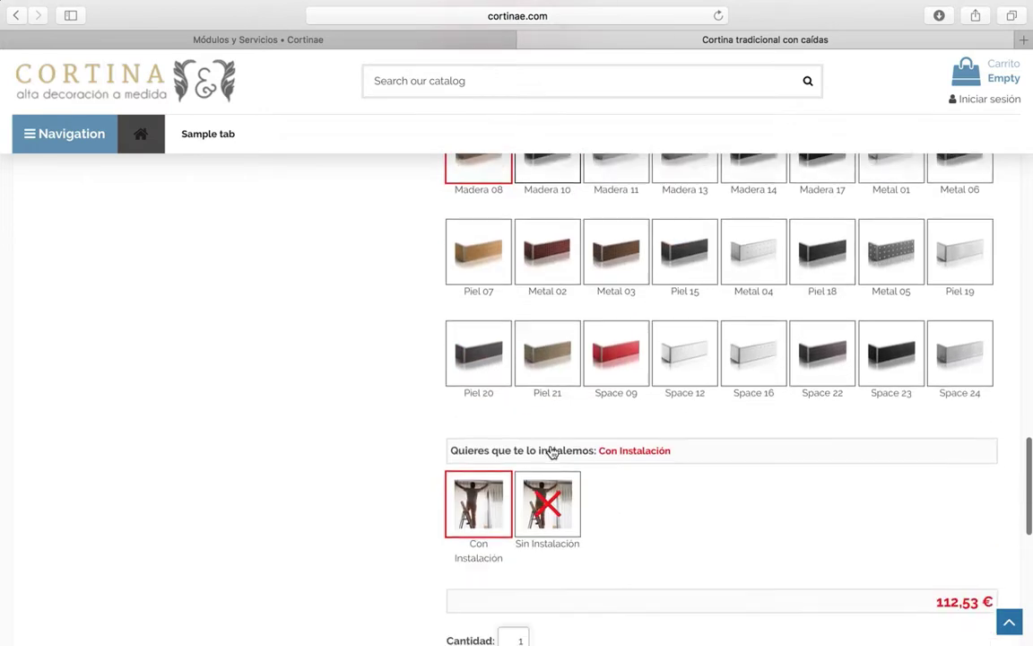
{"action": "left_click", "coordinate": [549, 460]}
{"action": "scroll", "coordinate": [655, 458], "scroll_direction": "down", "scroll_amount": 2}
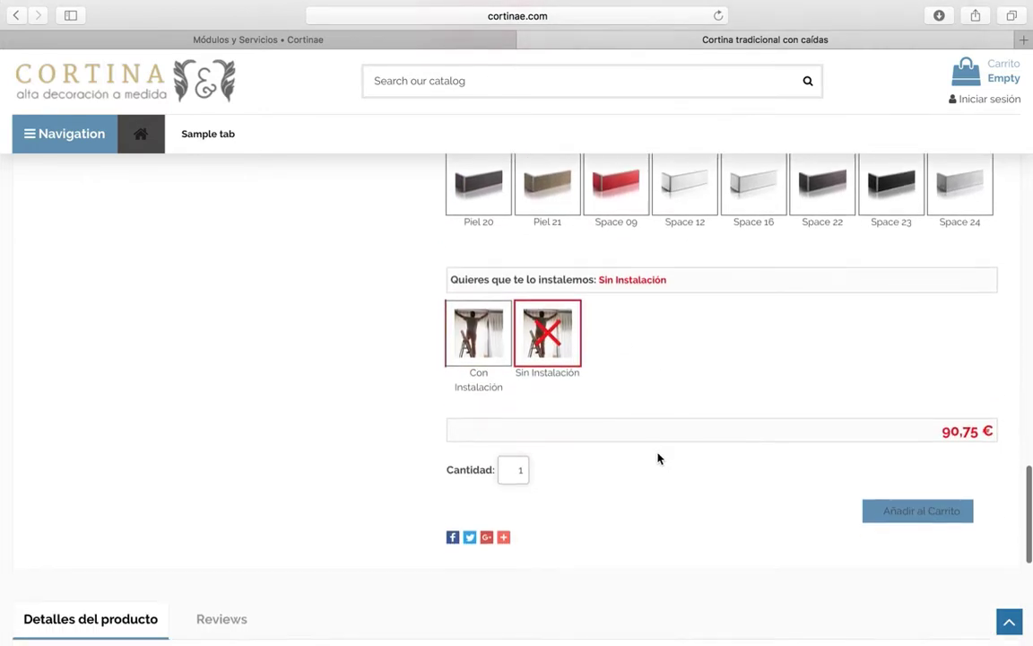
Return to the Mega Product configuration and check the Añadir al carrito and Precio Ajax options under Diseño
{"action": "left_click", "coordinate": [418, 42]}
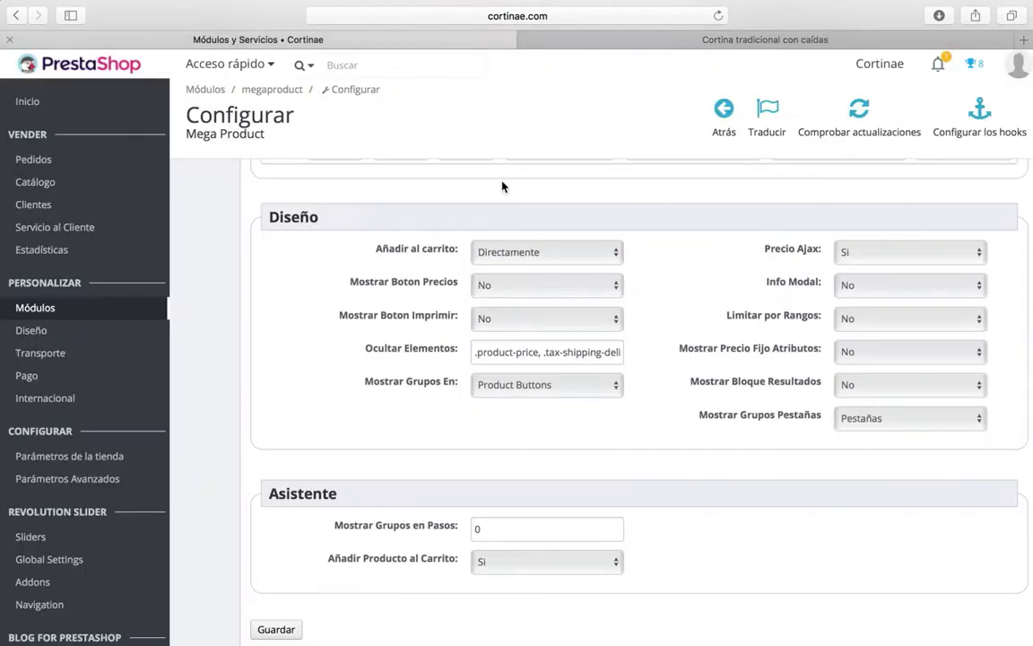
{"action": "scroll", "coordinate": [502, 188], "scroll_direction": "down", "scroll_amount": 3}
{"action": "scroll", "coordinate": [583, 361], "scroll_direction": "up", "scroll_amount": 3}
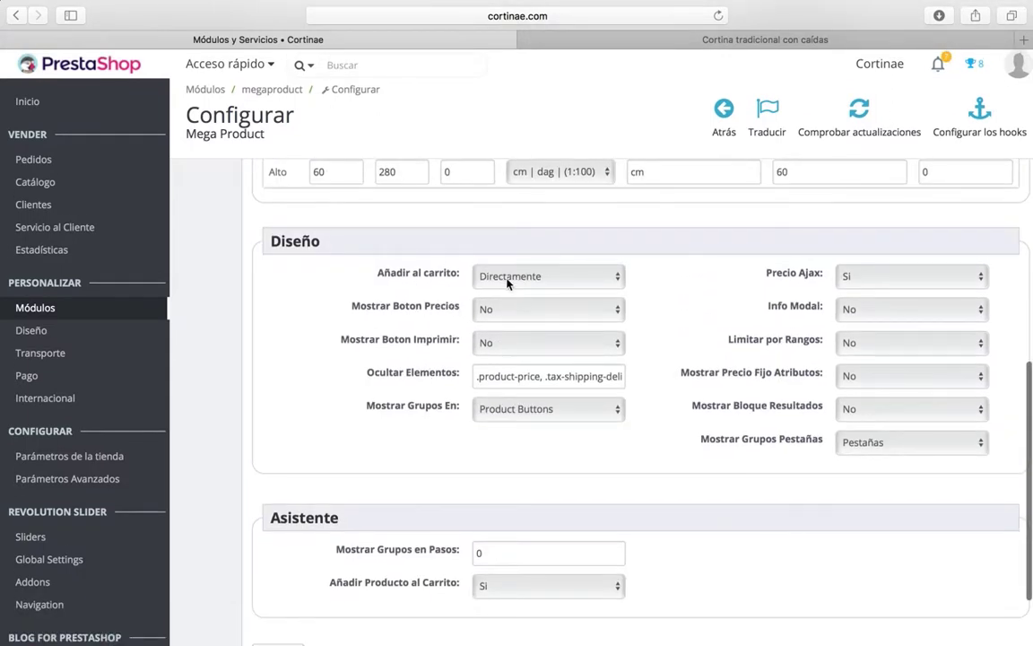
{"action": "left_click", "coordinate": [528, 278]}
{"action": "left_click", "coordinate": [527, 278]}
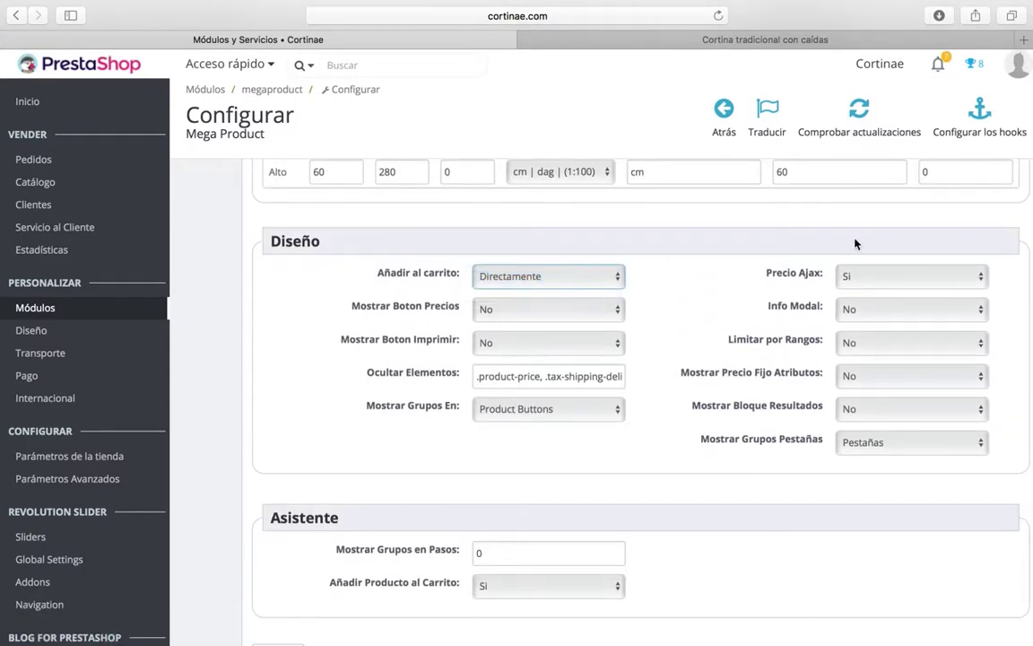
{"action": "left_click", "coordinate": [885, 270]}
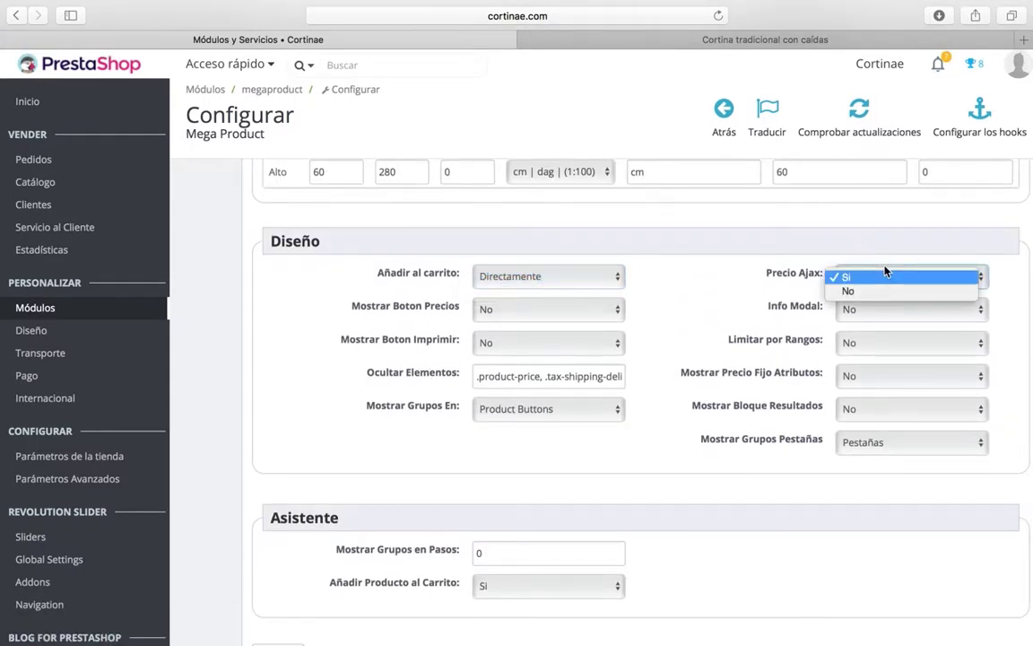
{"action": "left_click", "coordinate": [885, 271]}
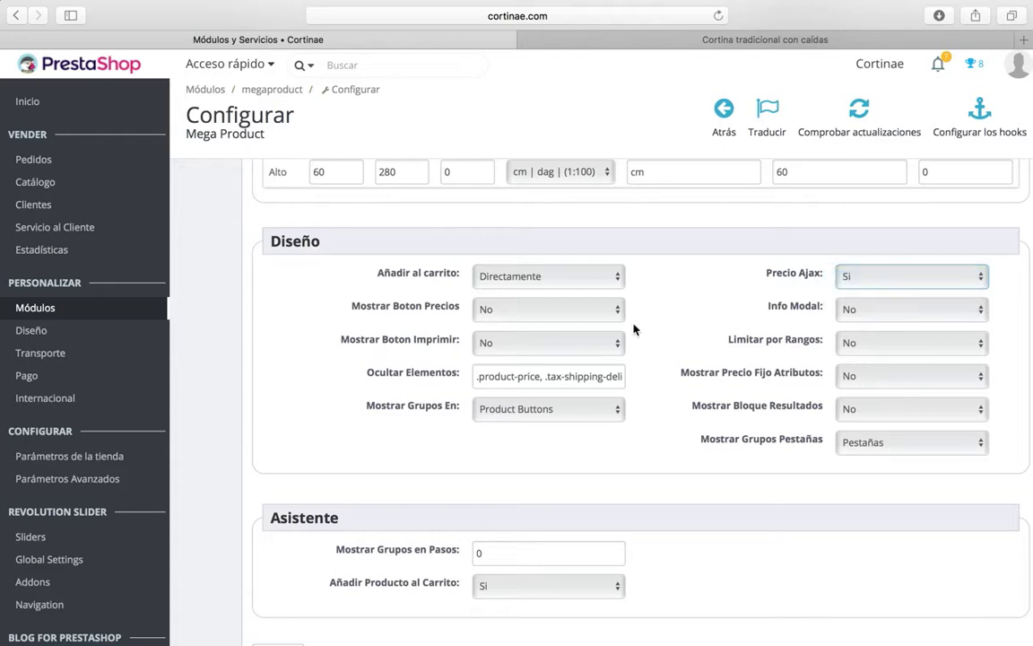
Examine the Ocultar Elementos setting under Diseño and compare it with the header area of the curtain's store page
{"action": "scroll", "coordinate": [484, 312], "scroll_direction": "down", "scroll_amount": 2}
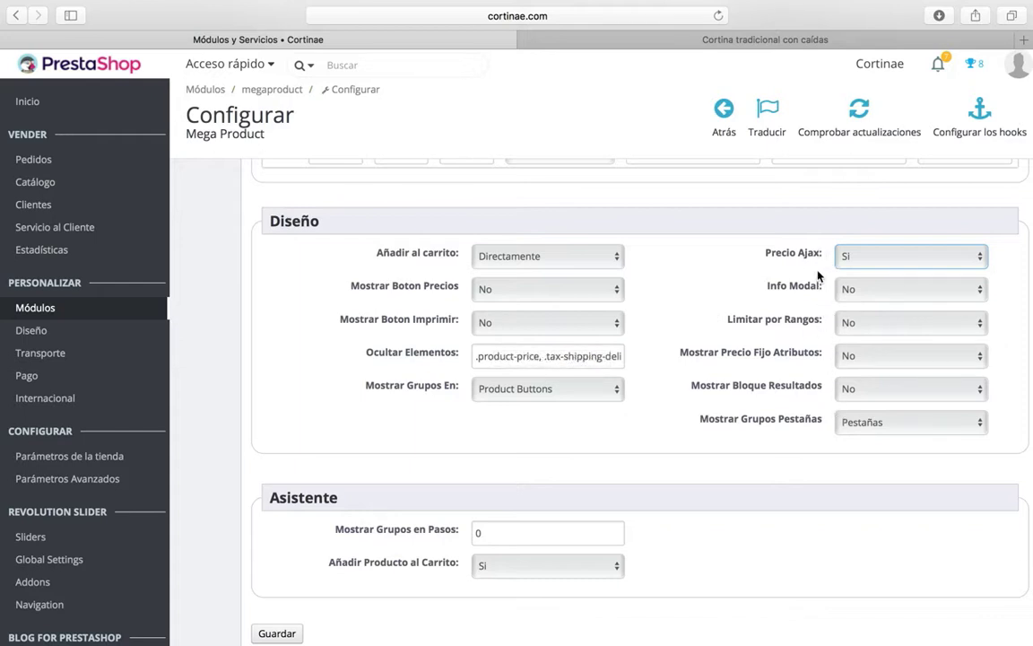
{"action": "scroll", "coordinate": [602, 441], "scroll_direction": "down", "scroll_amount": 2}
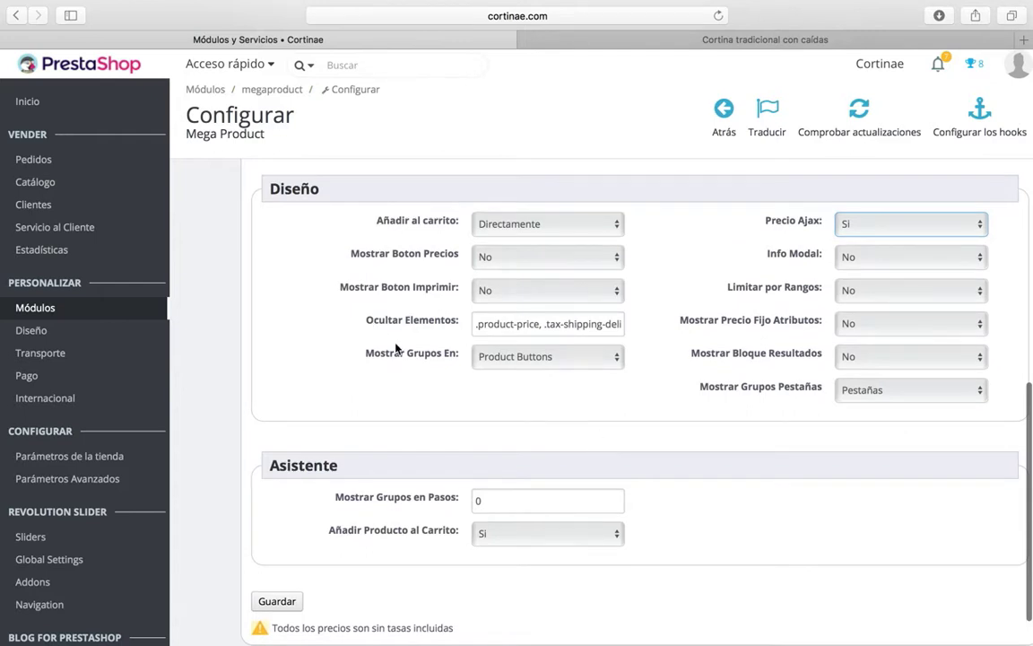
{"action": "left_click", "coordinate": [479, 323]}
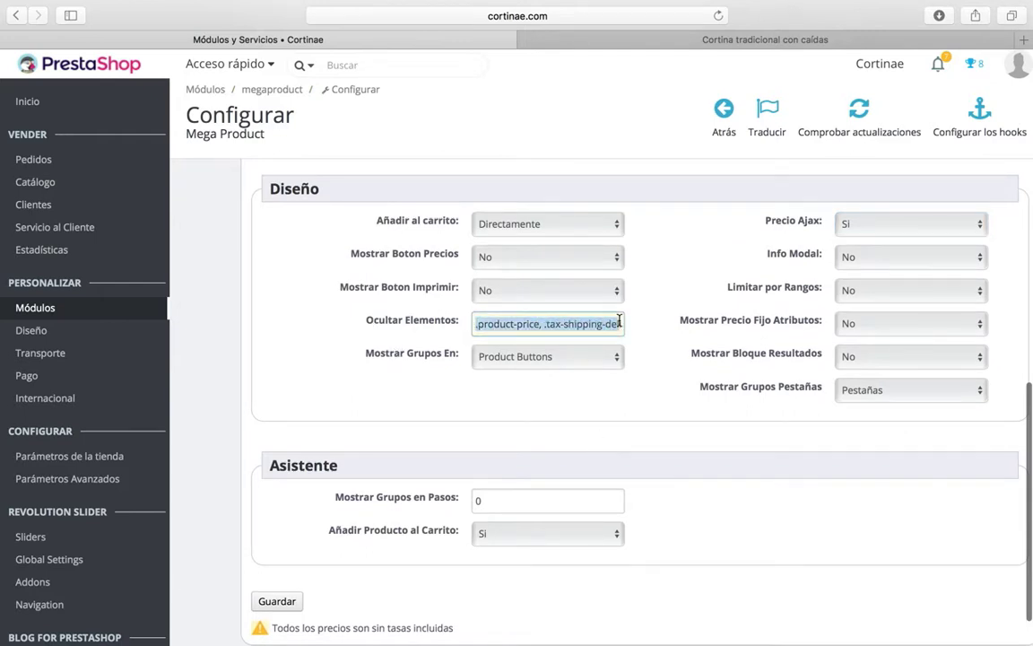
{"action": "left_click", "coordinate": [680, 43]}
{"action": "scroll", "coordinate": [614, 254], "scroll_direction": "up", "scroll_amount": 15}
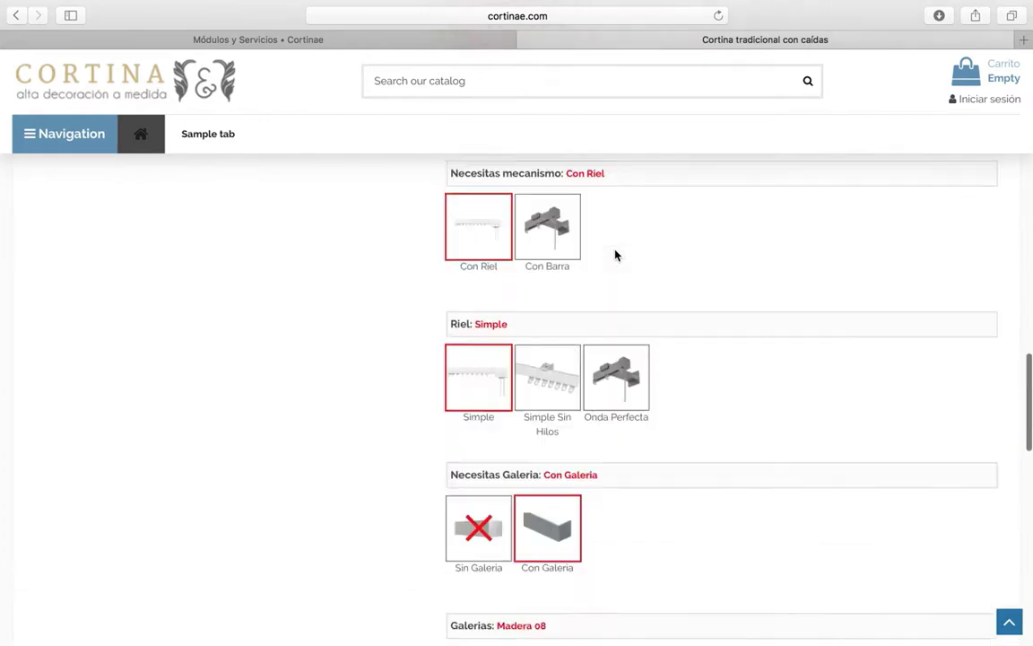
{"action": "scroll", "coordinate": [616, 256], "scroll_direction": "down", "scroll_amount": 1}
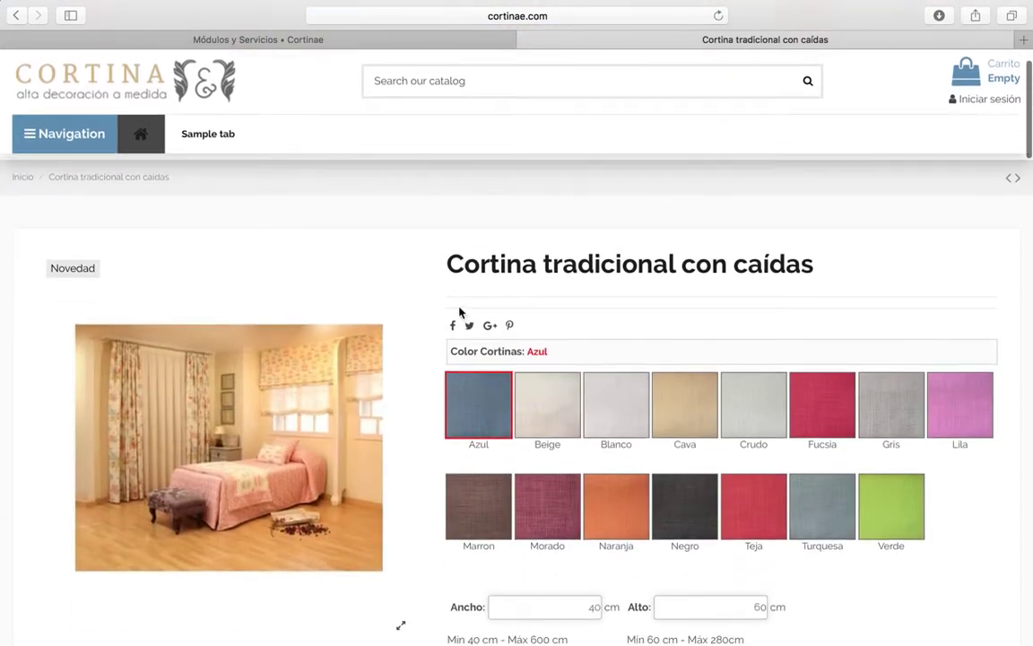
{"action": "key", "text": "ctrl+Tab"}
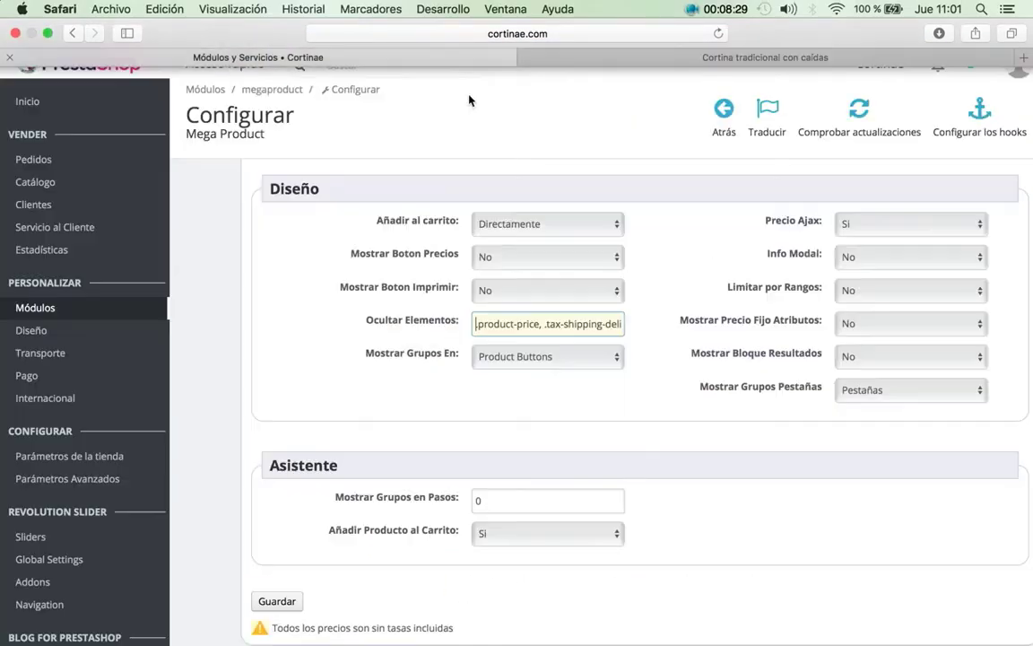
{"action": "key", "text": "super+a"}
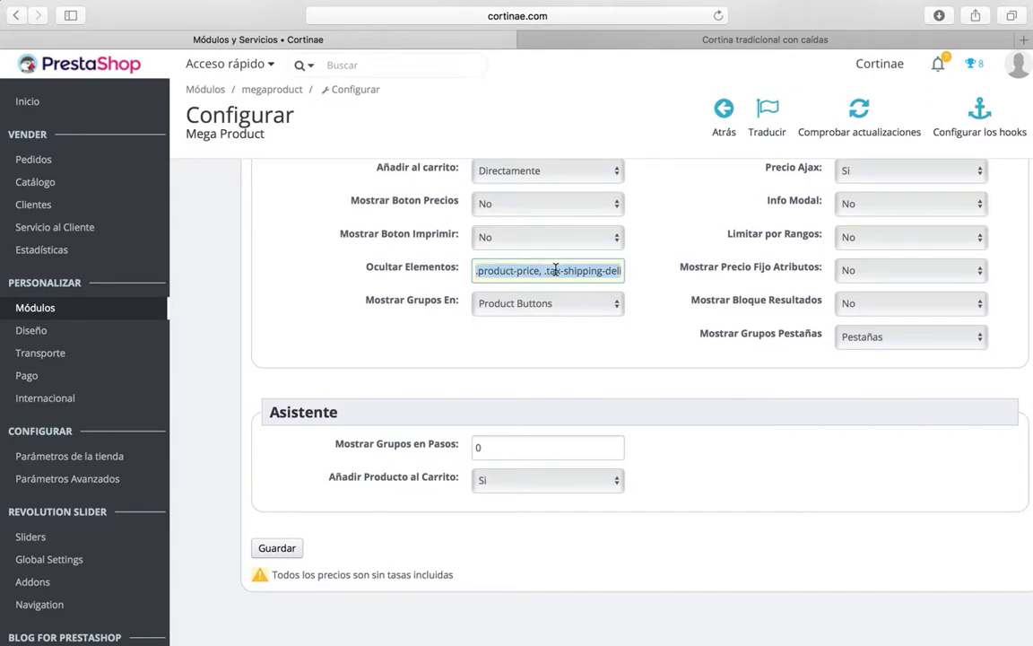
Clear the Ocultar Elementos setting under Diseño, save the mega product and reload the curtain's store page
{"action": "key", "text": "BackSpace"}
{"action": "left_click", "coordinate": [278, 548]}
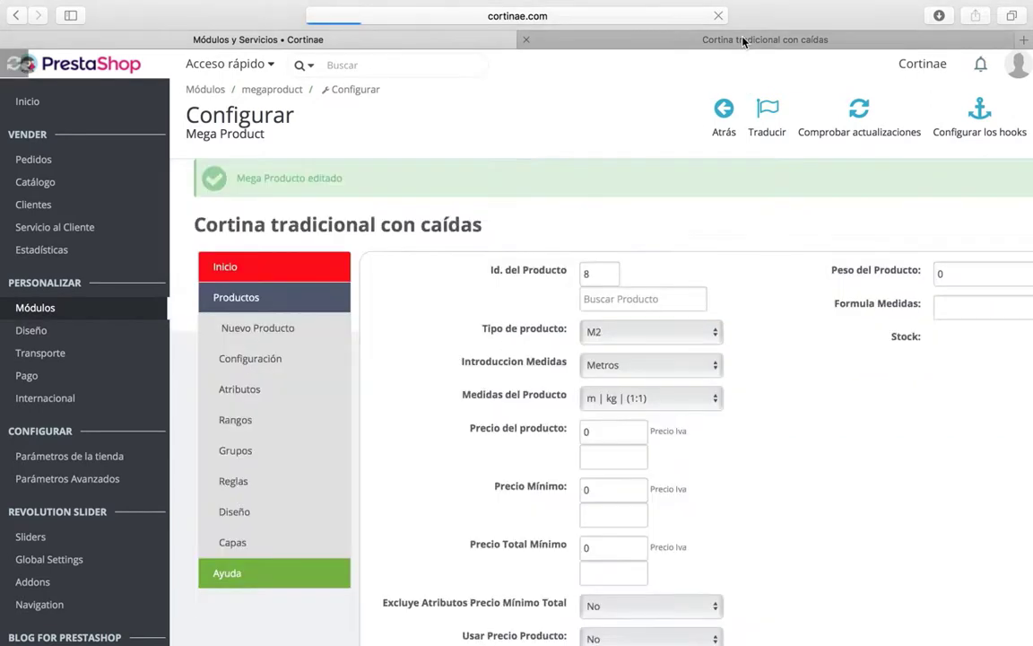
{"action": "left_click", "coordinate": [743, 40]}
{"action": "key", "text": "super+r"}
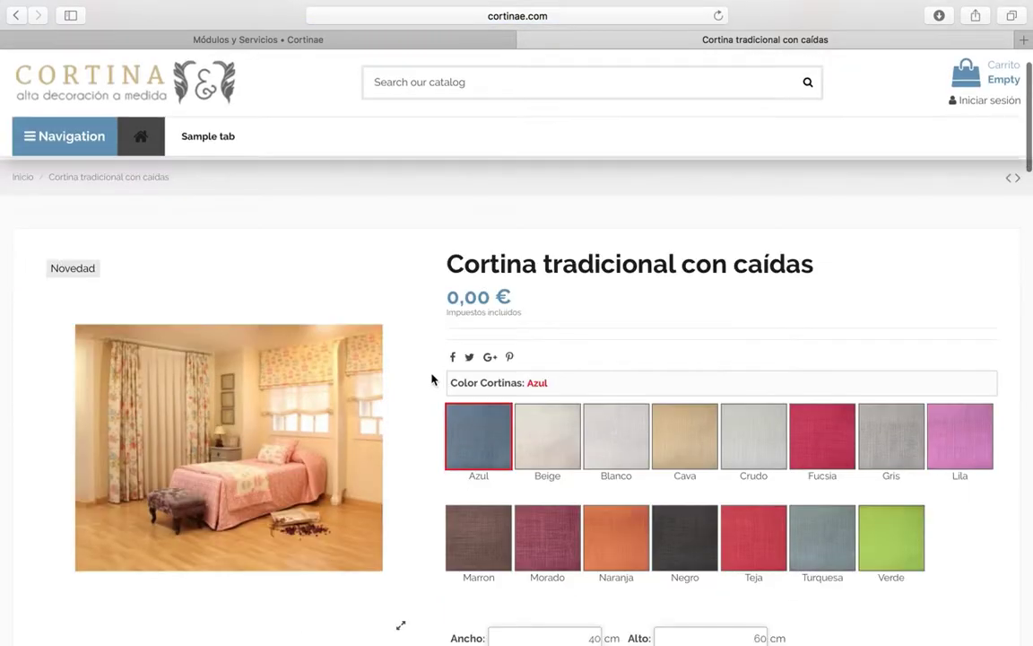
Inspect the 0,00 € price under the curtain's title on the store page to find its CSS class
{"action": "mouse_move", "coordinate": [437, 295]}
{"action": "left_mouse_down"}
{"action": "mouse_move", "coordinate": [546, 293]}
{"action": "mouse_move", "coordinate": [442, 296]}
{"action": "left_mouse_up"}
{"action": "left_click", "coordinate": [539, 303]}
{"action": "right_click", "coordinate": [467, 296]}
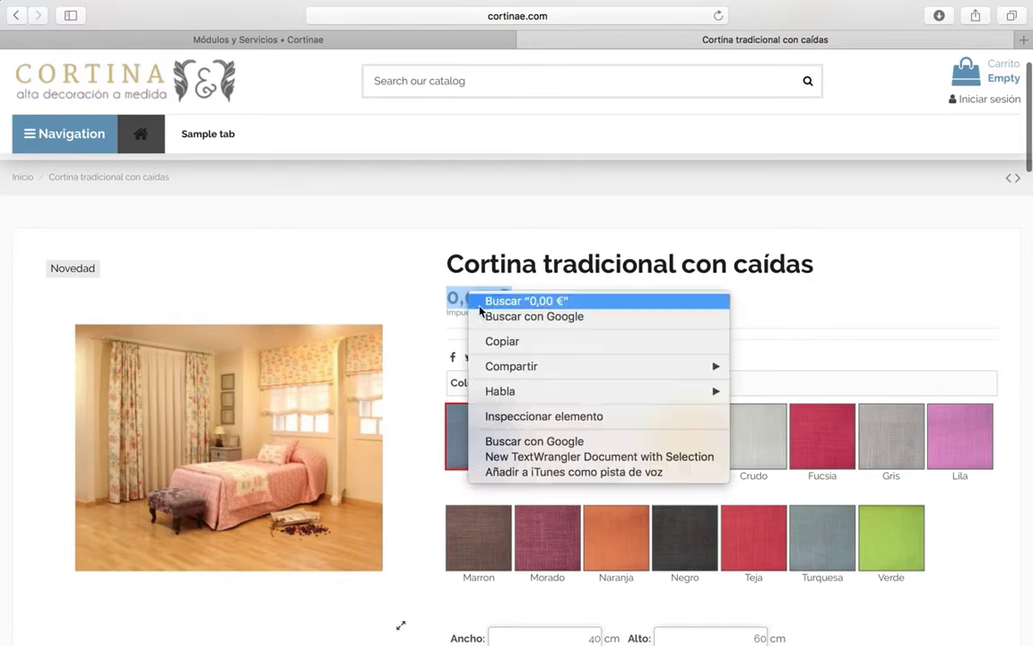
{"action": "key", "text": "Escape"}
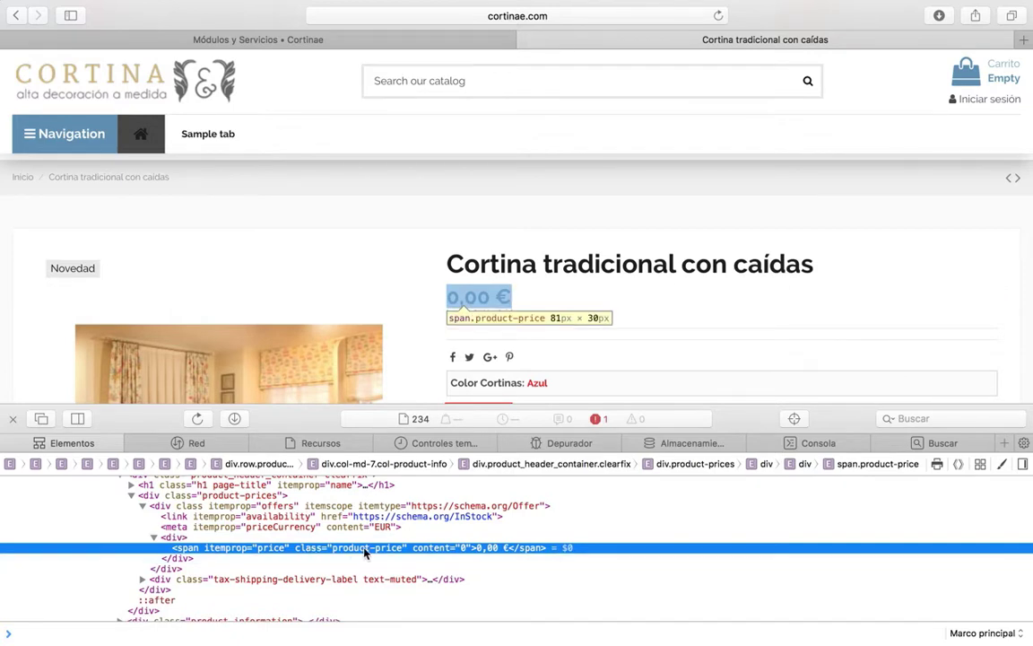
Return to the Mega Product configuration and set Ocultar Elementos under Diseño to ".product-price, .tax-shipping-delivery-label"
{"action": "left_click", "coordinate": [421, 39]}
{"action": "scroll", "coordinate": [535, 259], "scroll_direction": "down", "scroll_amount": 5}
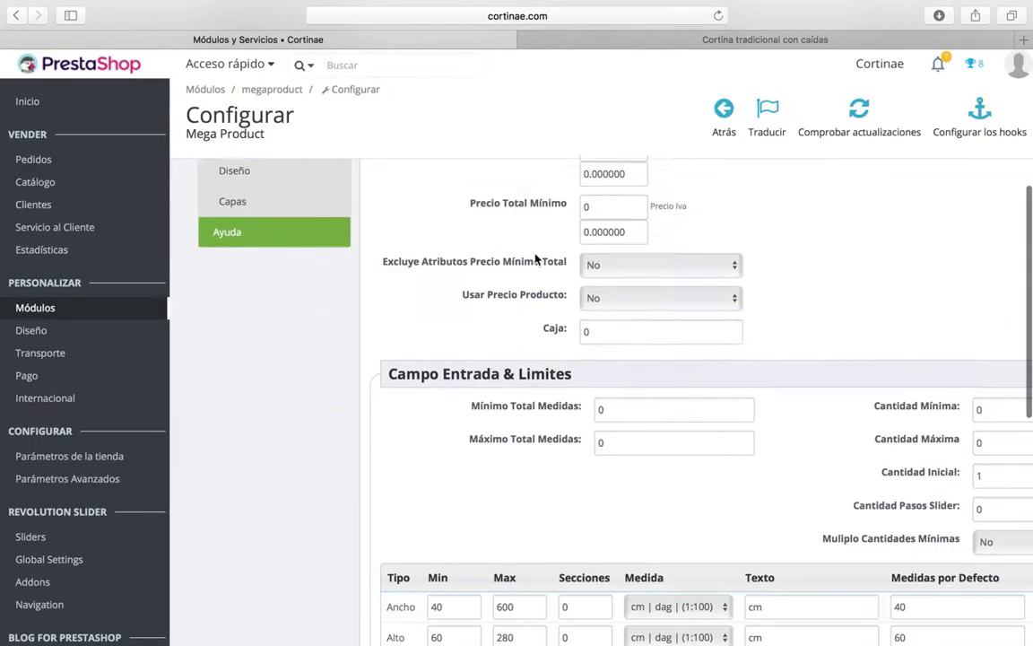
{"action": "scroll", "coordinate": [535, 258], "scroll_direction": "down", "scroll_amount": 9}
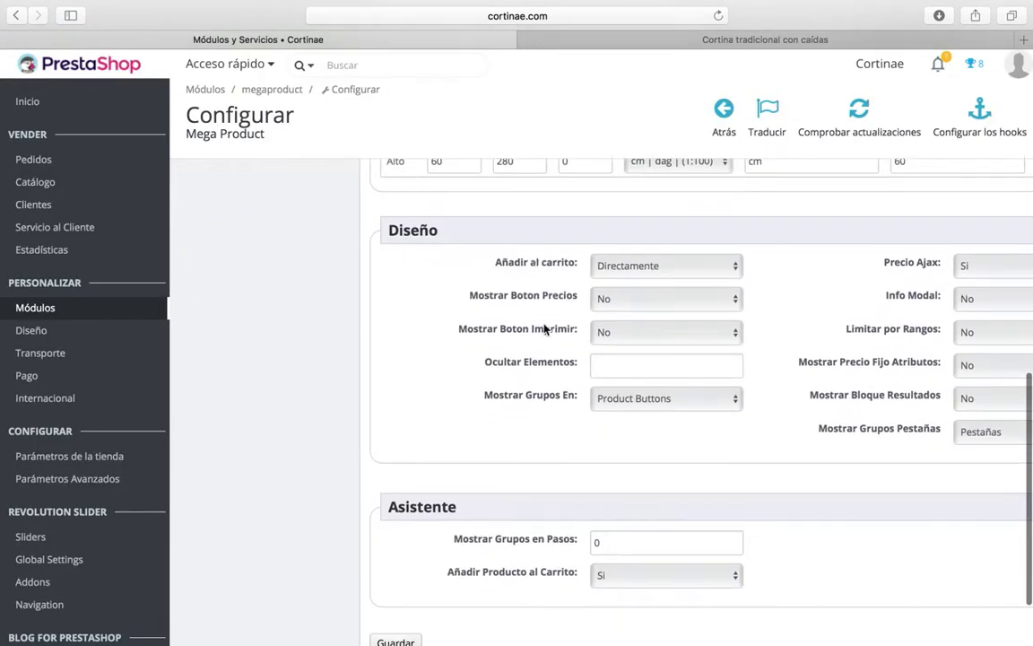
{"action": "left_click", "coordinate": [614, 364]}
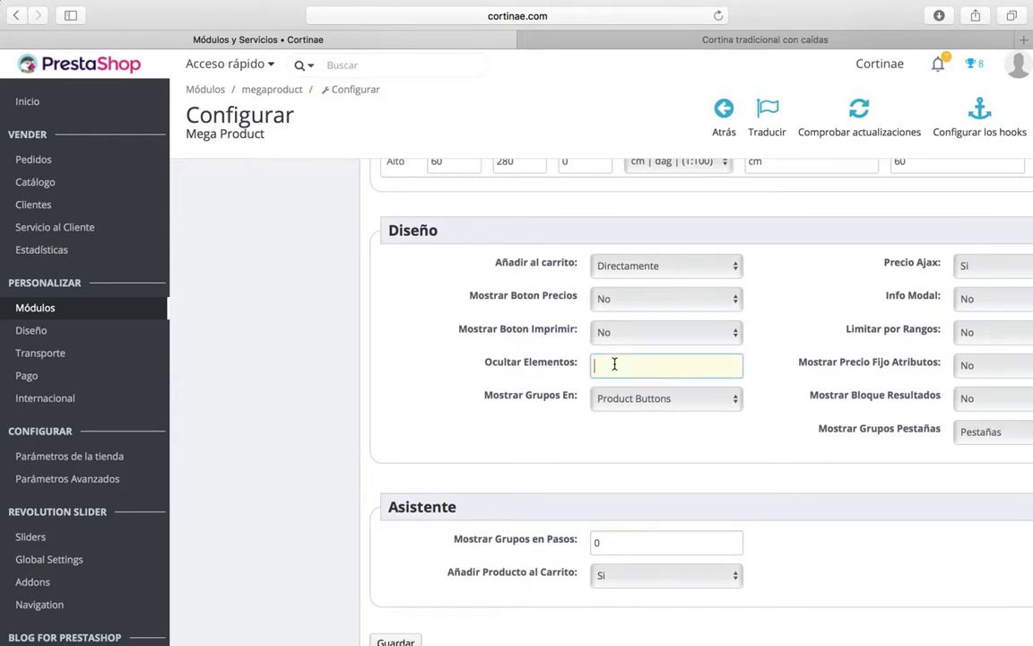
{"action": "type", "text": ".product-price, .tax-shipping-delivery-label"}
{"action": "left_click_drag", "start_coordinate": [626, 366], "coordinate": [500, 371]}
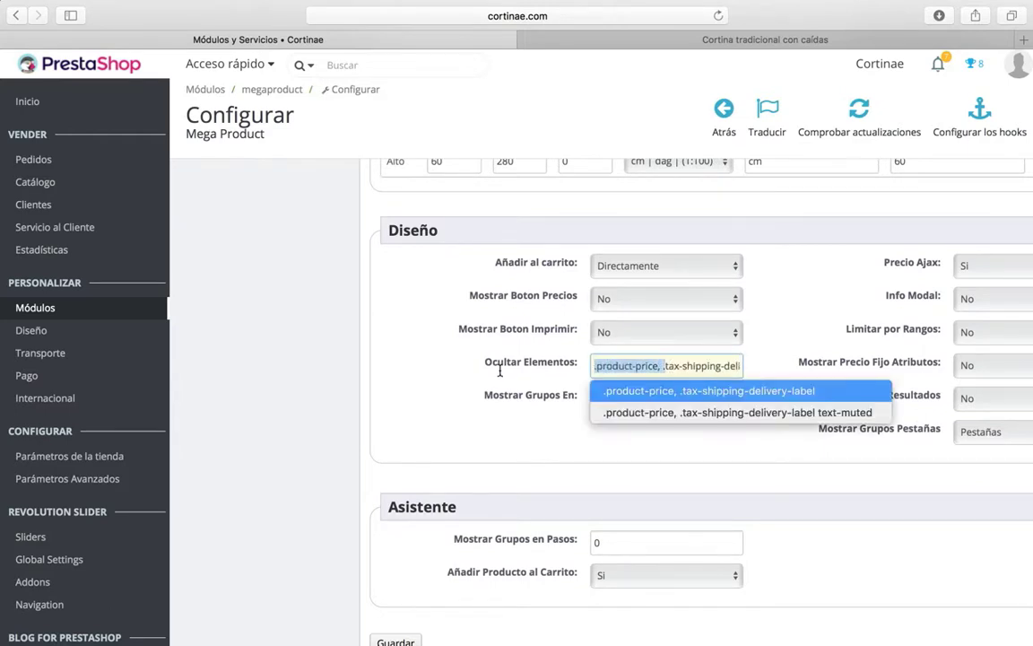
{"action": "left_click", "coordinate": [657, 364]}
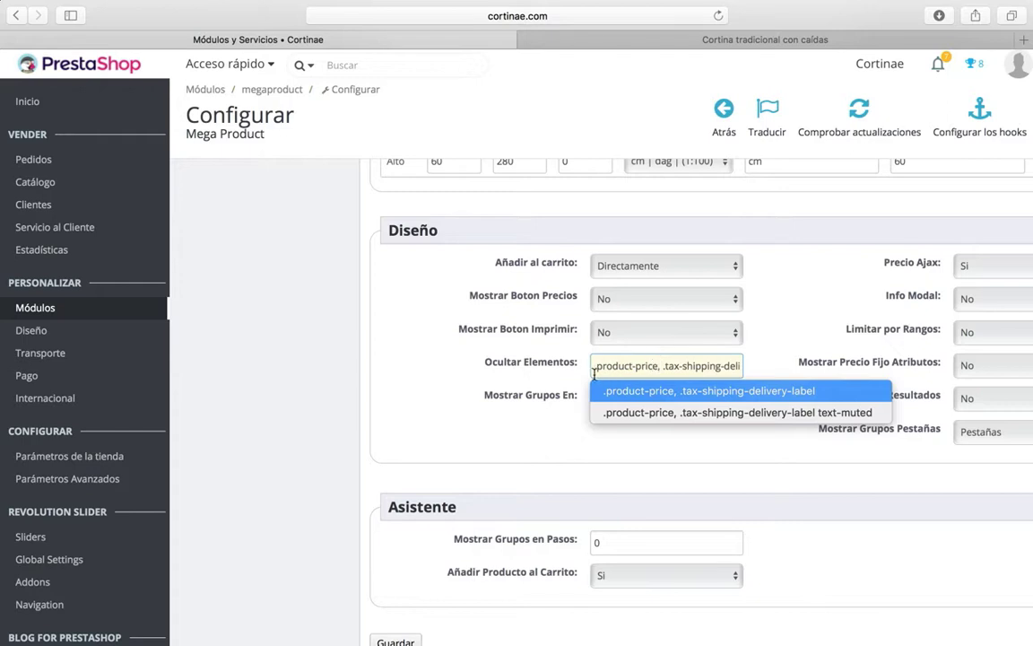
{"action": "left_click_drag", "start_coordinate": [593, 366], "coordinate": [649, 366]}
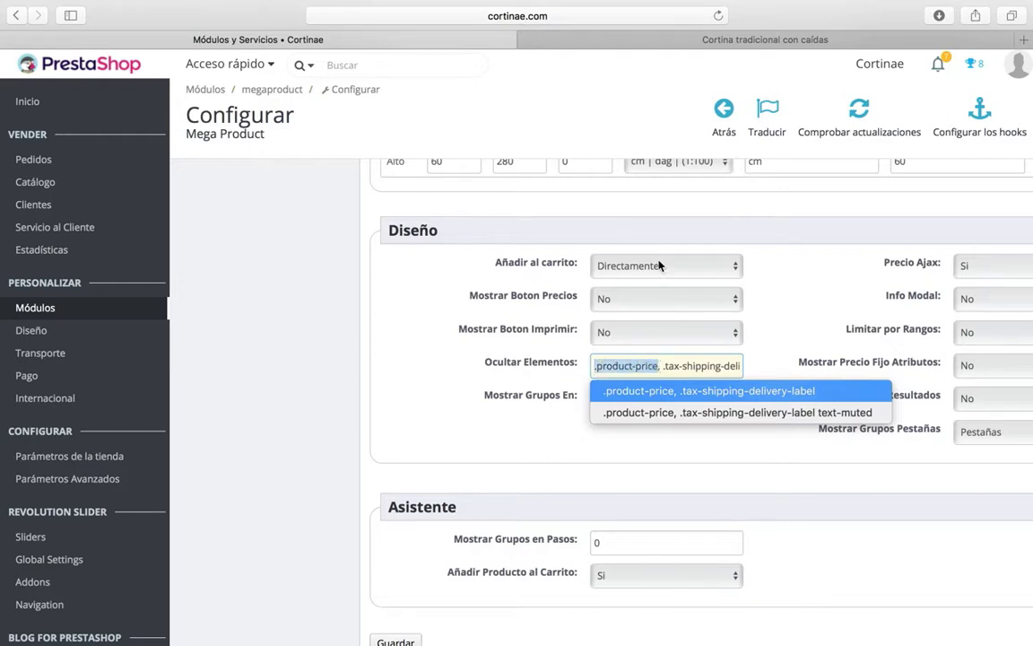
Inspect the "Impuestos incluidos" label on the curtain's store page to find its CSS class
{"action": "key", "text": "ctrl+Tab"}
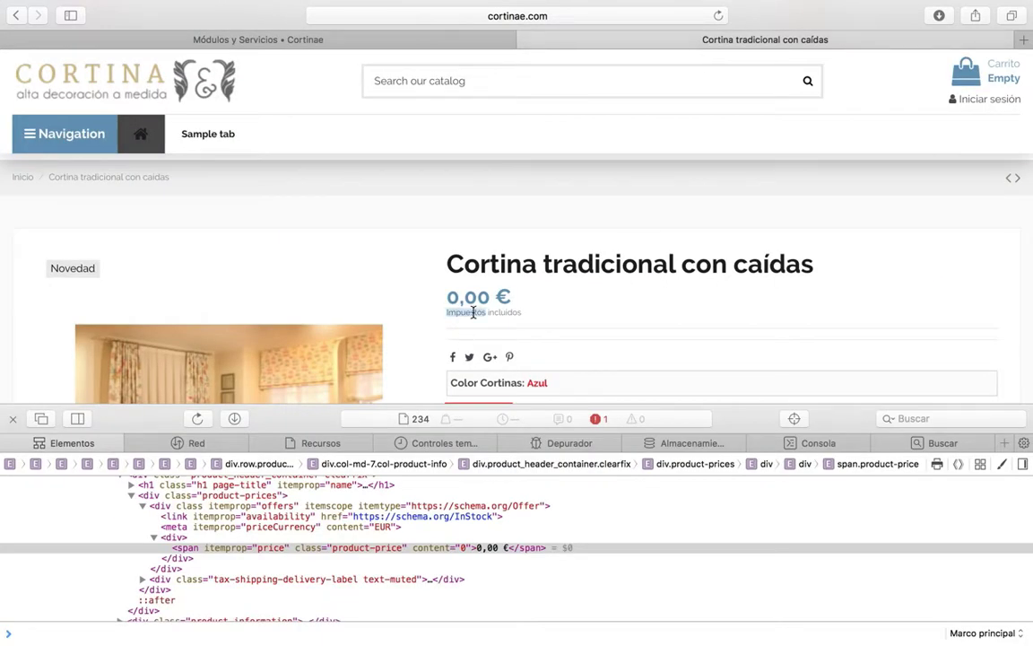
{"action": "triple_click", "coordinate": [473, 312]}
{"action": "right_click", "coordinate": [474, 311]}
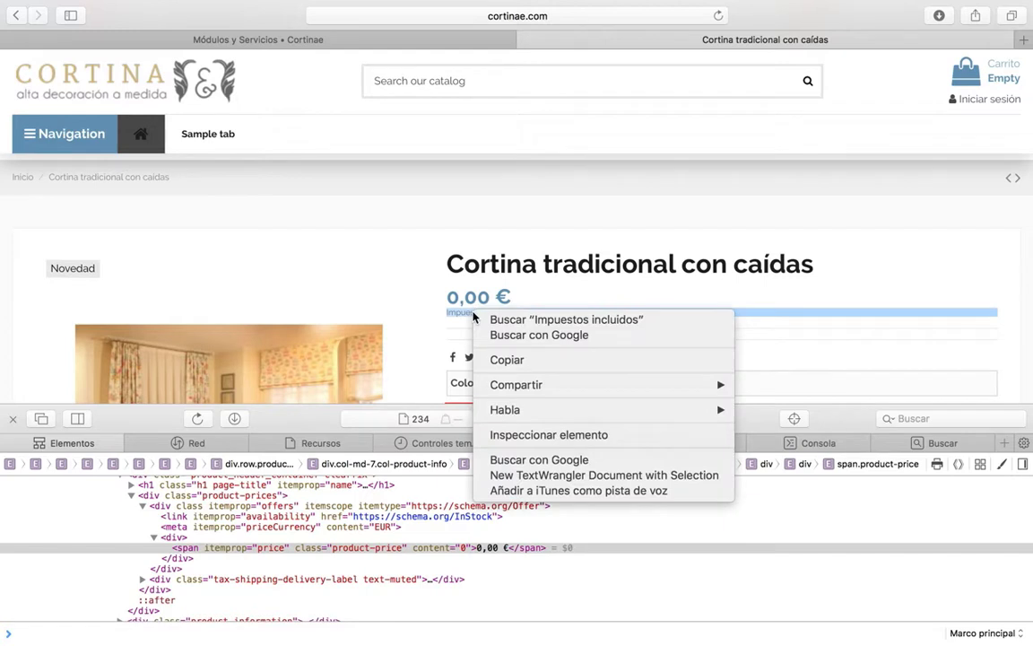
{"action": "left_click", "coordinate": [534, 435]}
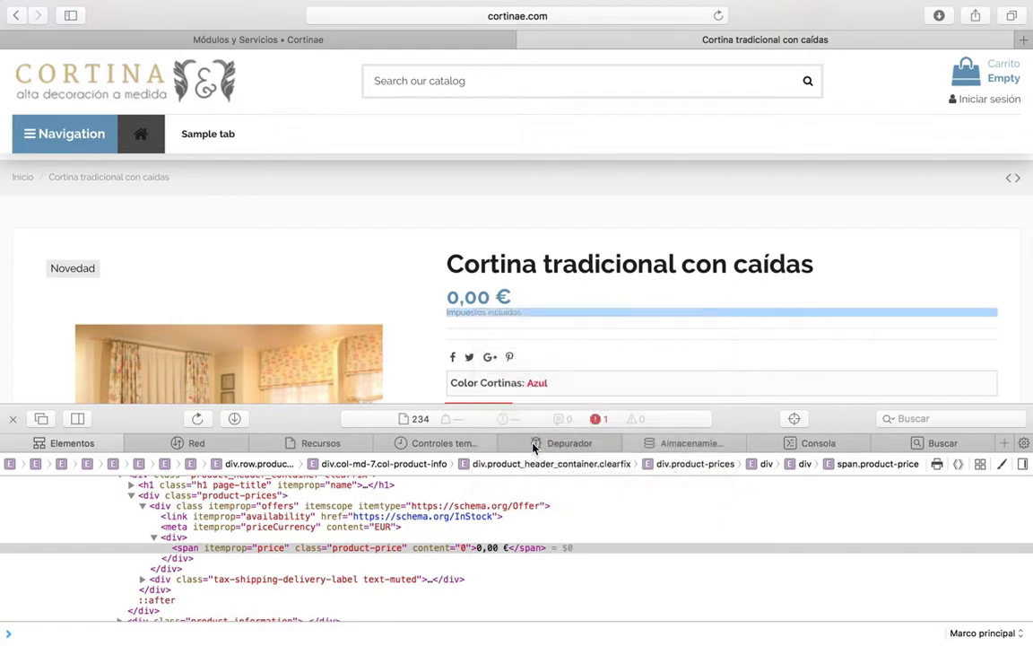
{"action": "double_click", "coordinate": [492, 311]}
{"action": "right_click", "coordinate": [453, 311]}
{"action": "key", "text": "Escape"}
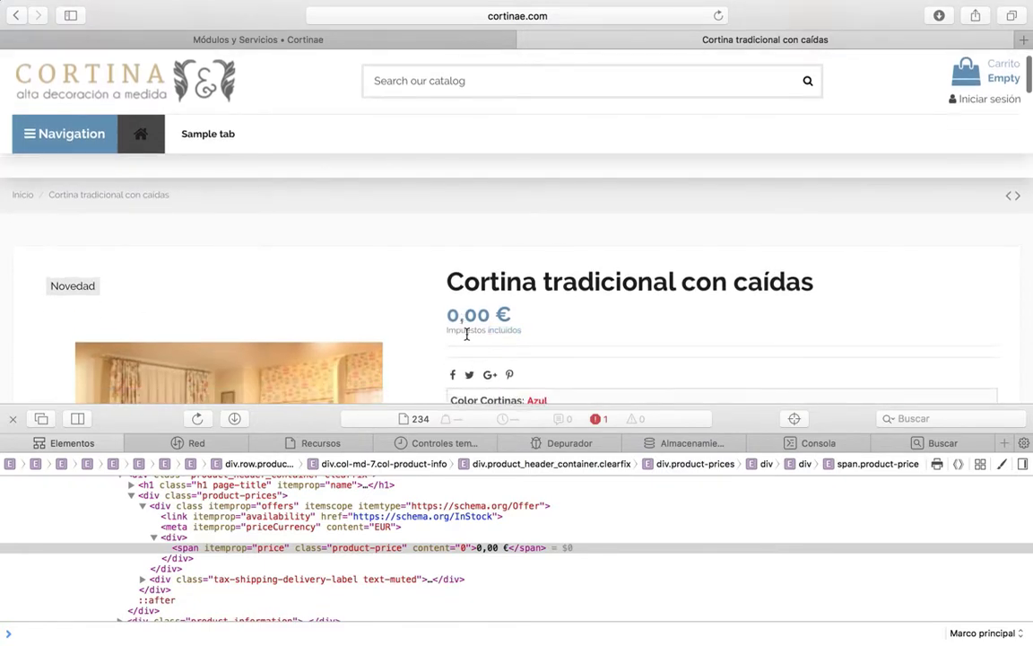
{"action": "triple_click", "coordinate": [466, 334]}
{"action": "right_click", "coordinate": [466, 333]}
{"action": "left_click", "coordinate": [523, 454]}
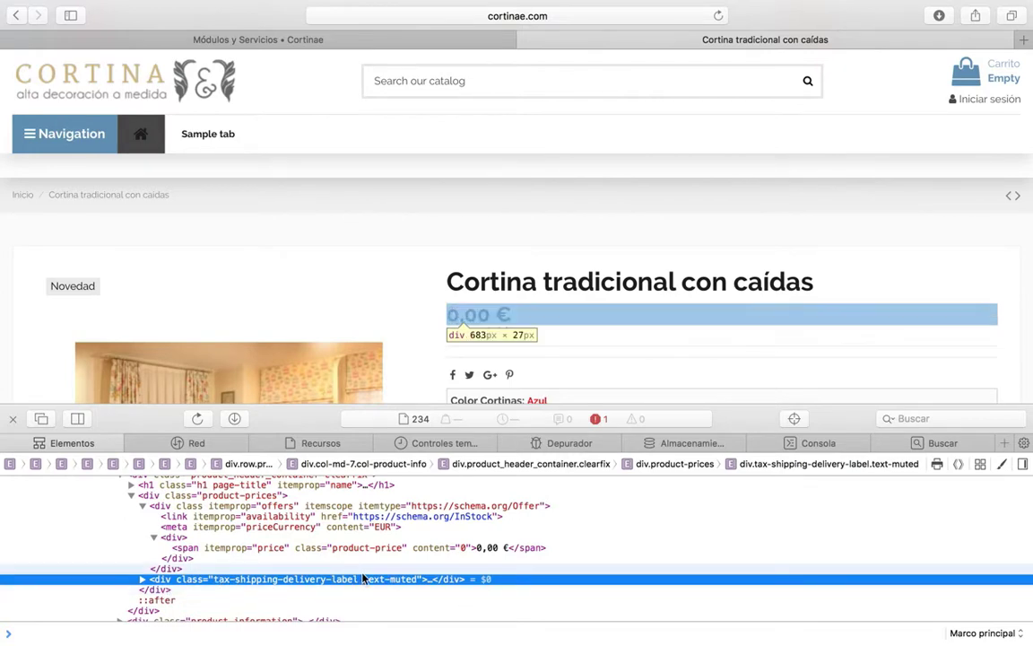
Check the tax label selector in Ocultar Elementos in the Mega Product configuration and save the product
{"action": "left_click", "coordinate": [438, 41]}
{"action": "left_click", "coordinate": [662, 359]}
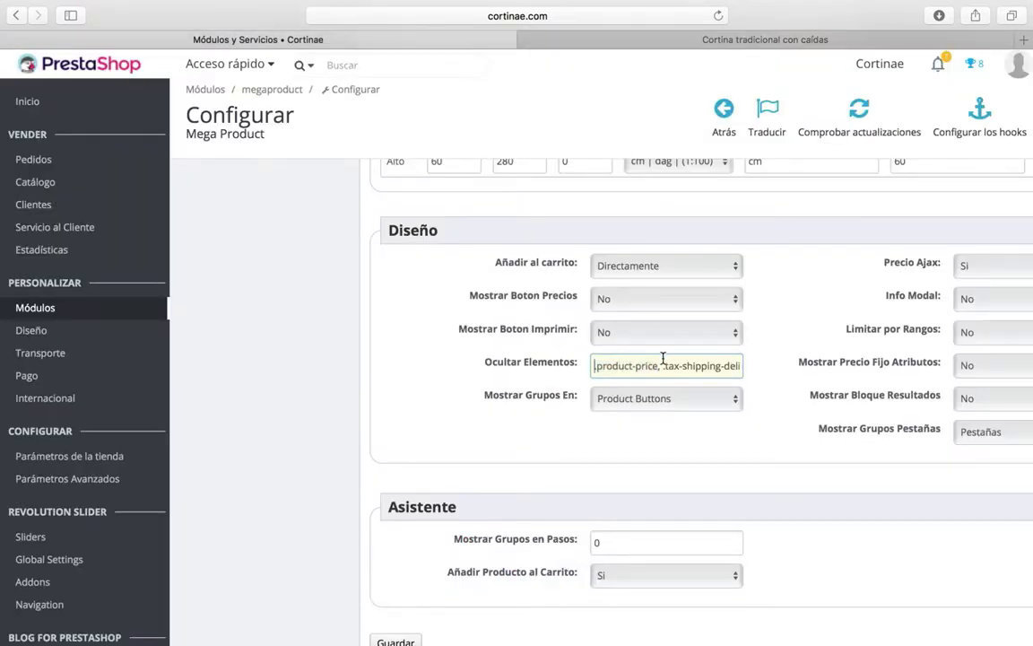
{"action": "left_click_drag", "start_coordinate": [666, 365], "coordinate": [761, 364]}
{"action": "left_click", "coordinate": [761, 364]}
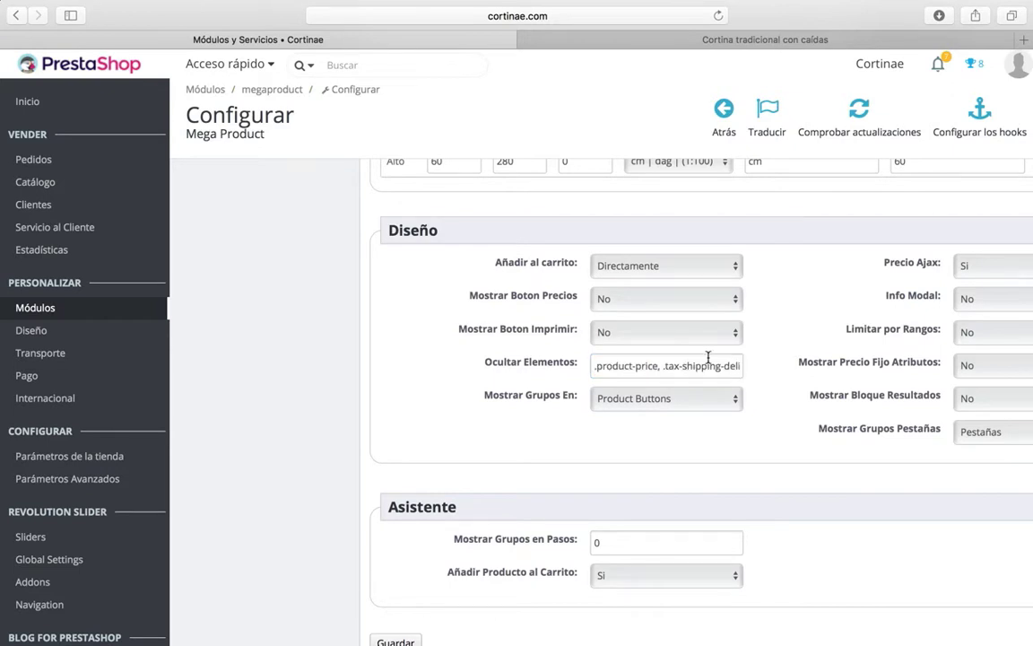
{"action": "scroll", "coordinate": [653, 360], "scroll_direction": "down", "scroll_amount": 2}
{"action": "left_click", "coordinate": [385, 545]}
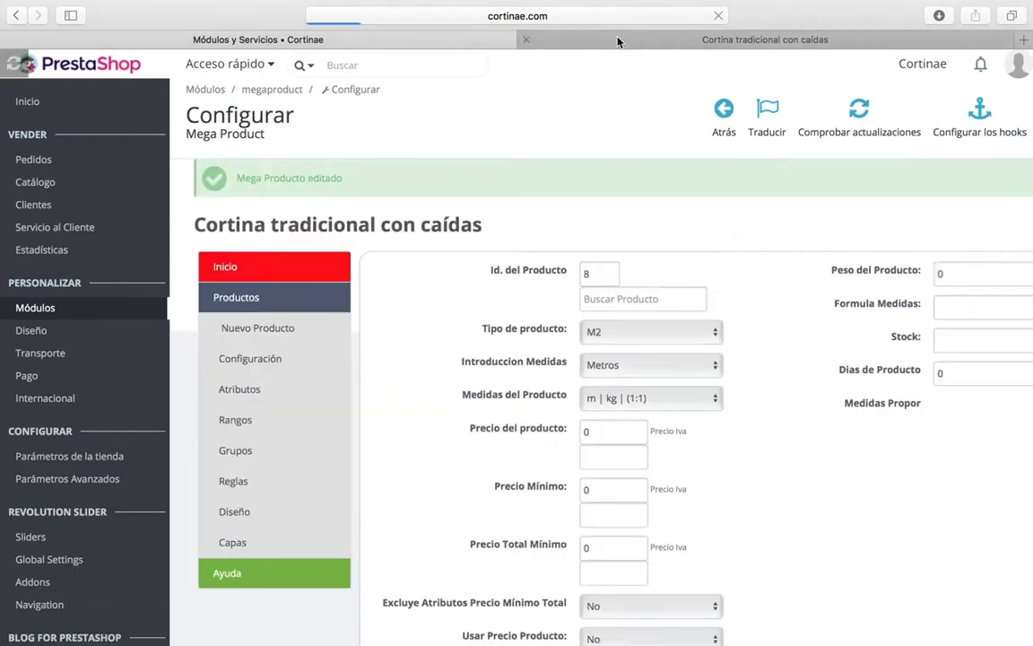
Reload the curtain's store page, close the web inspector and check the area under the product title
{"action": "left_click", "coordinate": [618, 40]}
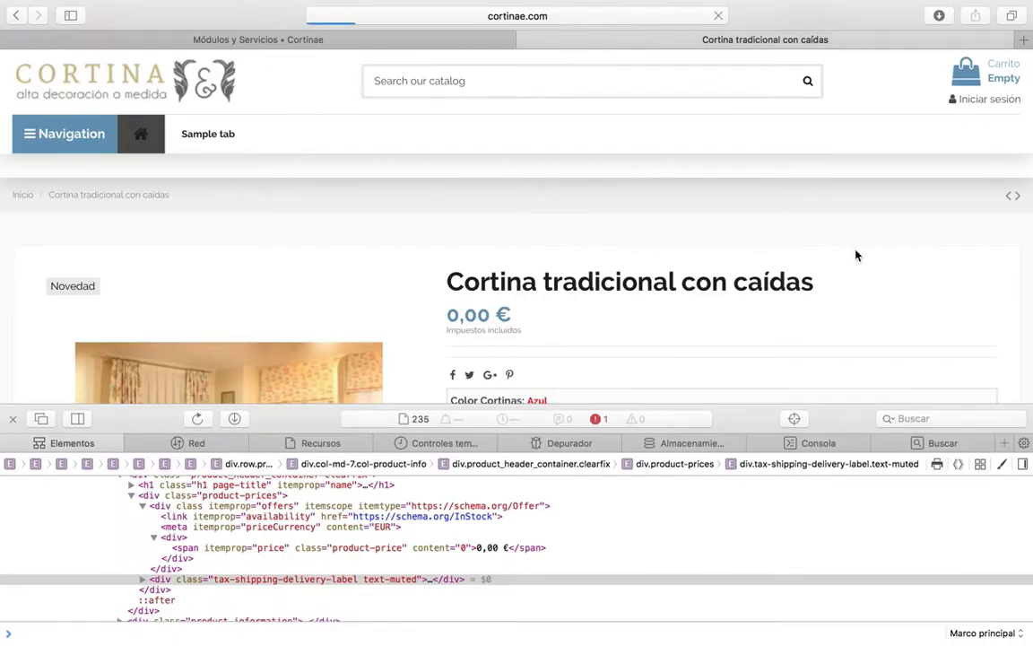
{"action": "key", "text": "super+r"}
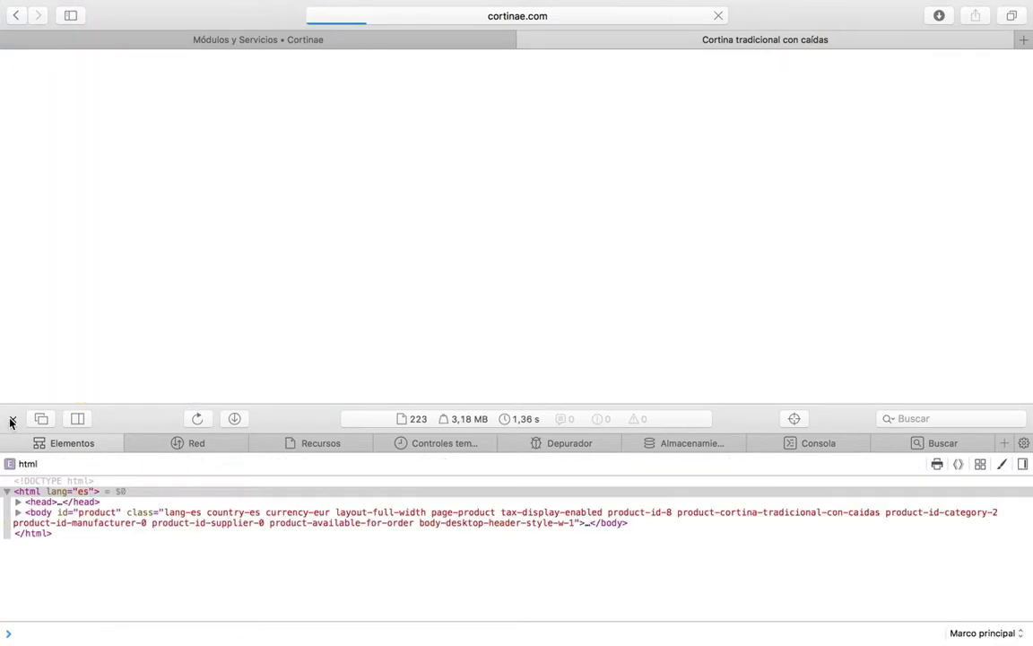
{"action": "left_click", "coordinate": [12, 420]}
{"action": "scroll", "coordinate": [408, 363], "scroll_direction": "down", "scroll_amount": 3}
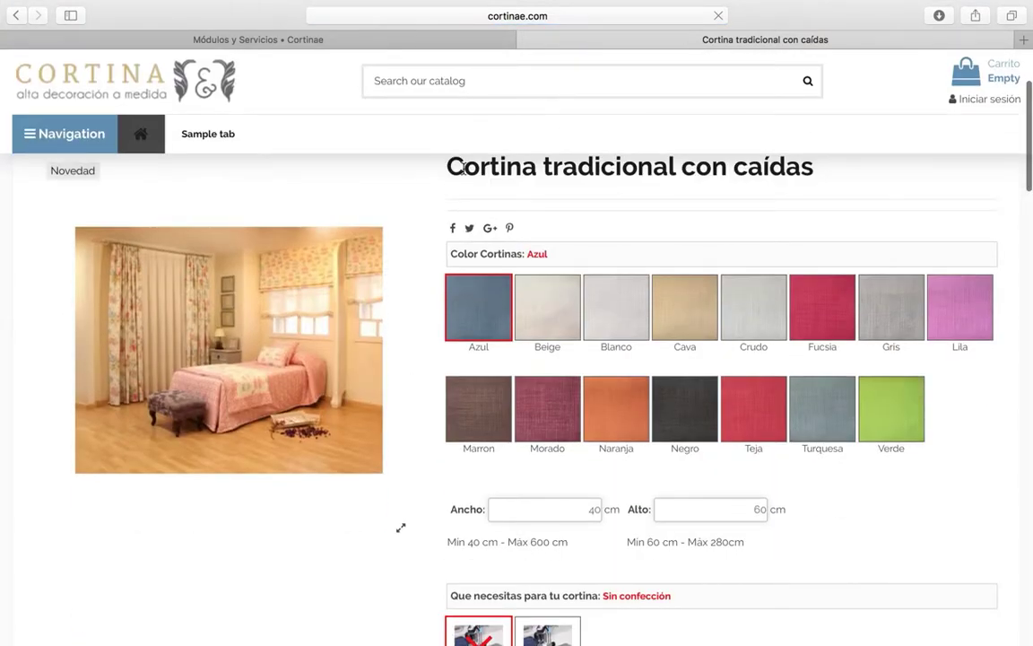
{"action": "scroll", "coordinate": [526, 307], "scroll_direction": "down", "scroll_amount": 5}
{"action": "scroll", "coordinate": [477, 348], "scroll_direction": "up", "scroll_amount": 2}
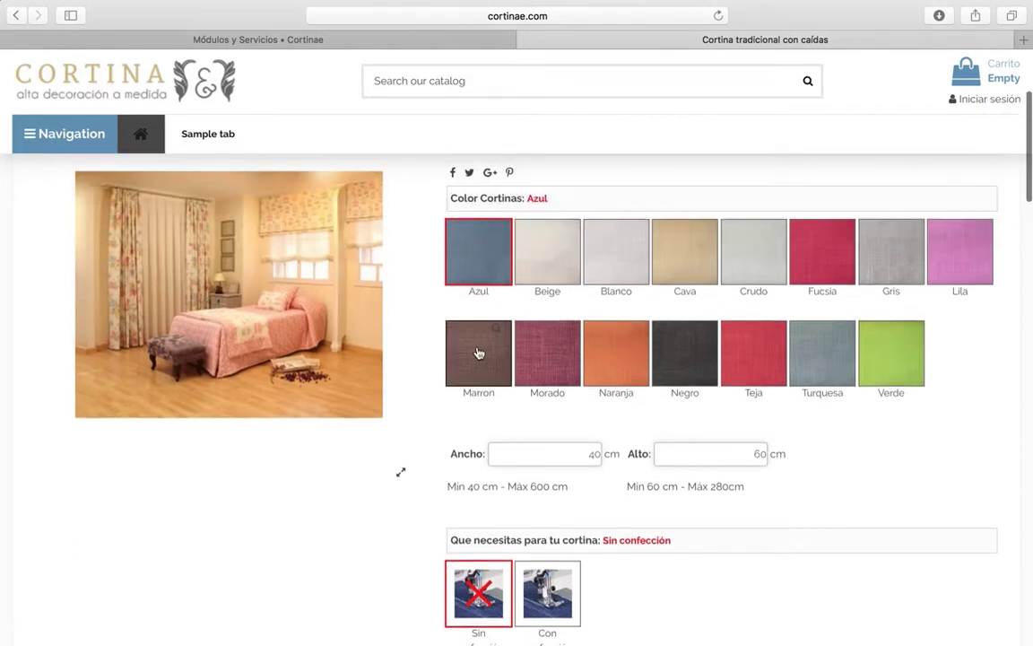
{"action": "scroll", "coordinate": [492, 312], "scroll_direction": "up", "scroll_amount": 1}
{"action": "scroll", "coordinate": [491, 312], "scroll_direction": "up", "scroll_amount": 1}
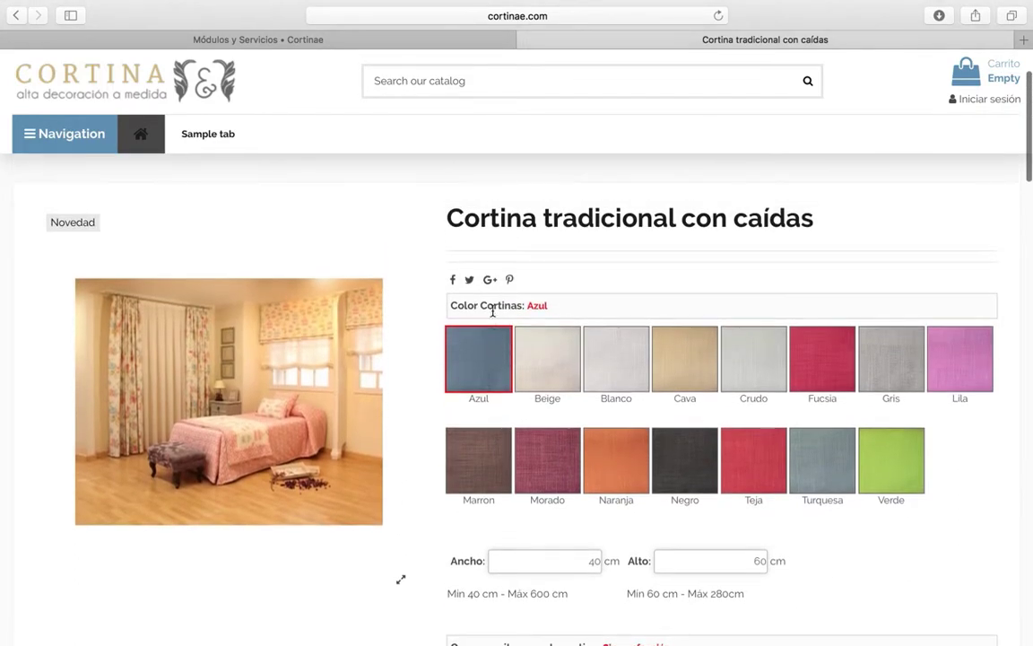
Open the curtain's Grupos section in the Mega Product configuration and look over the group settings and the list of assigned groups
{"action": "left_click", "coordinate": [421, 38]}
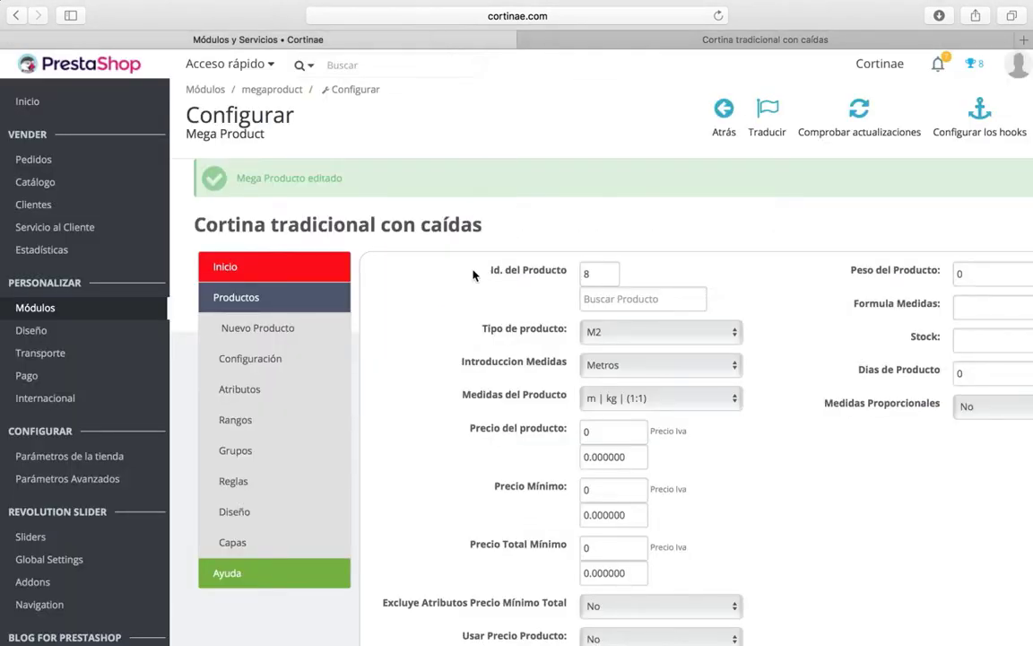
{"action": "left_click", "coordinate": [272, 463]}
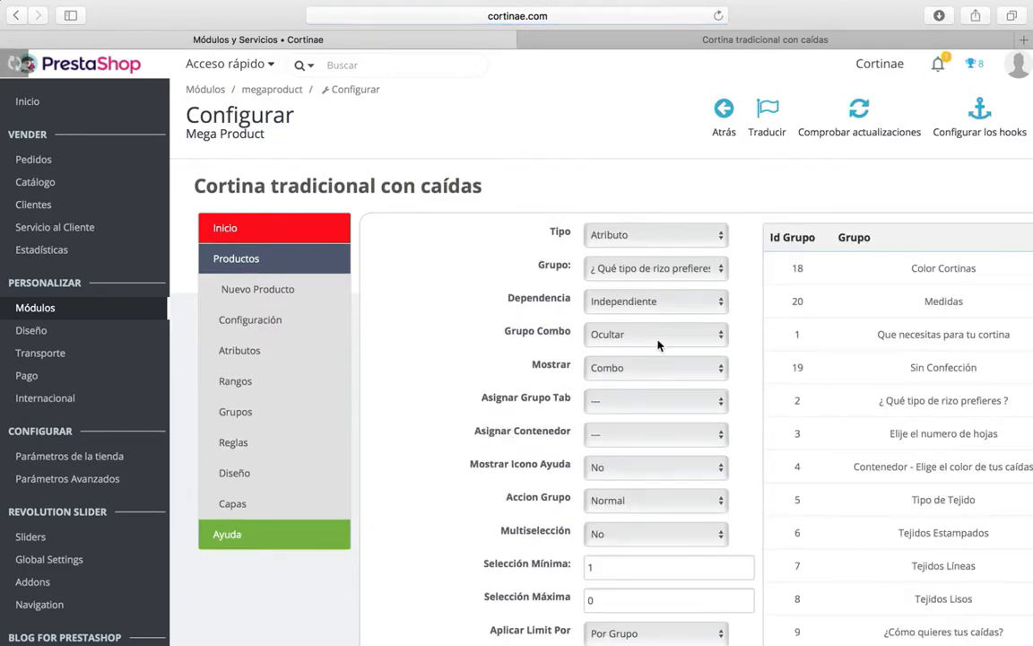
{"action": "scroll", "coordinate": [658, 344], "scroll_direction": "right", "scroll_amount": 3}
{"action": "scroll", "coordinate": [658, 343], "scroll_direction": "down", "scroll_amount": 1}
{"action": "scroll", "coordinate": [657, 343], "scroll_direction": "down", "scroll_amount": 5}
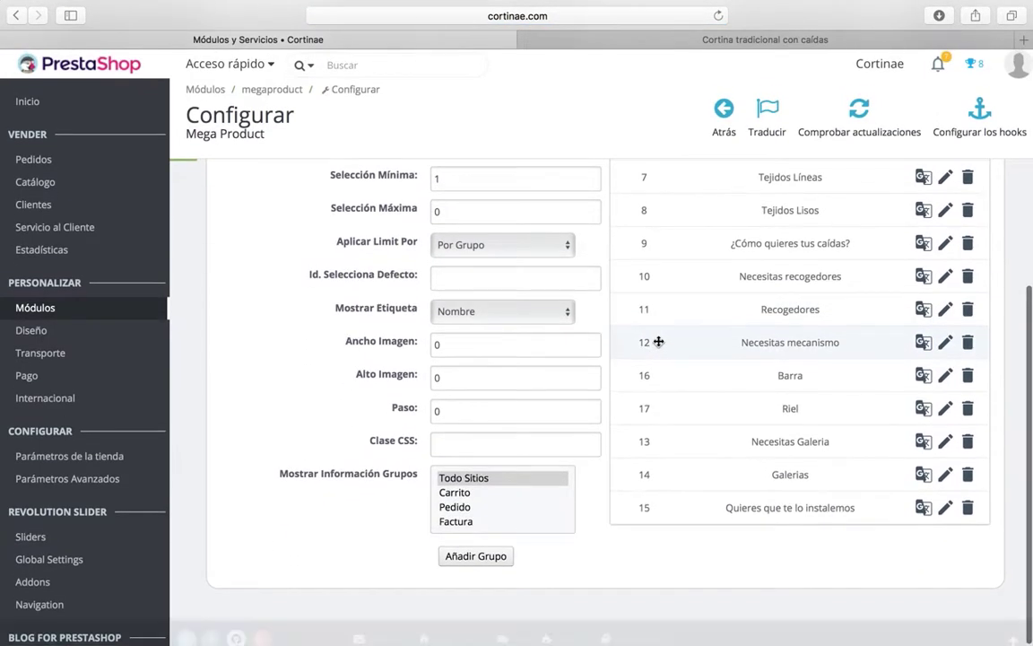
{"action": "scroll", "coordinate": [658, 341], "scroll_direction": "up", "scroll_amount": 3}
{"action": "scroll", "coordinate": [658, 341], "scroll_direction": "up", "scroll_amount": 4}
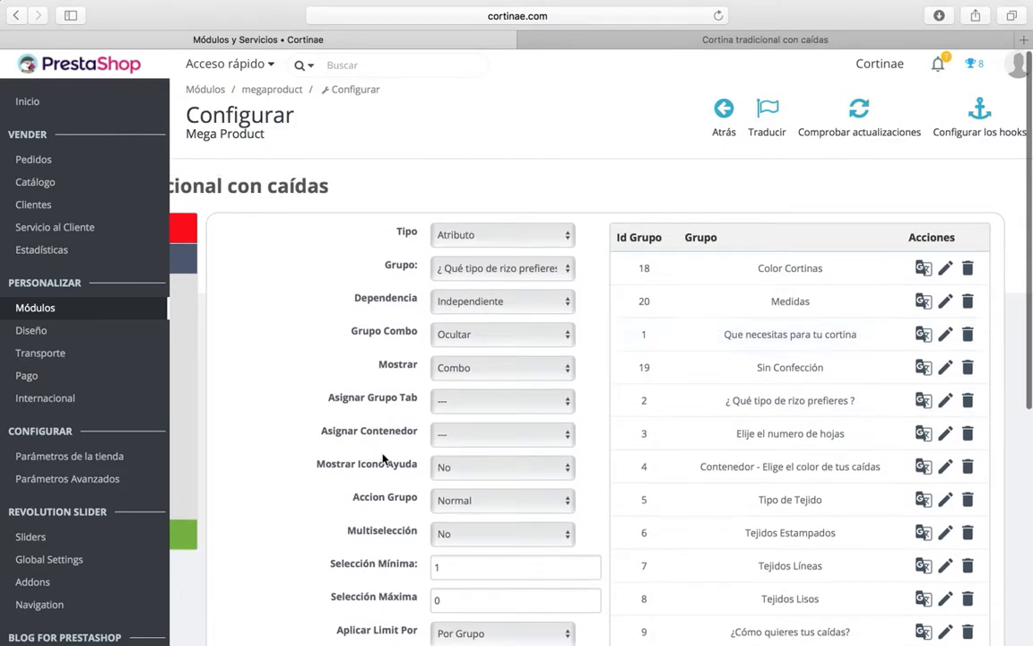
{"action": "scroll", "coordinate": [232, 495], "scroll_direction": "left", "scroll_amount": 3}
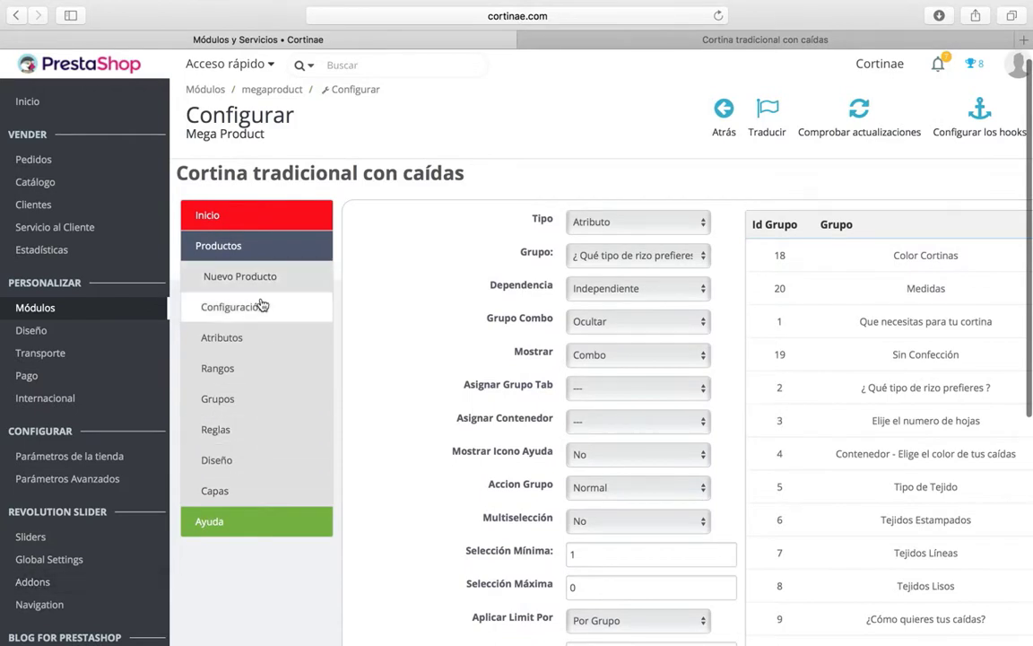
{"action": "scroll", "coordinate": [278, 287], "scroll_direction": "right", "scroll_amount": 3}
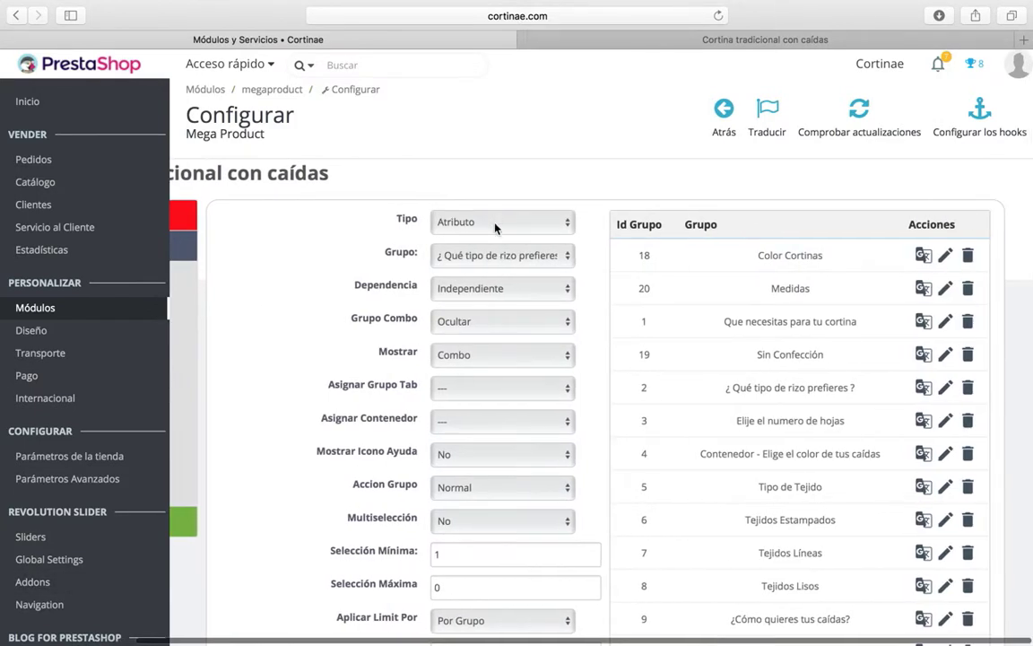
Set the new group's Tipo to Atributo, Grupo to Color Cortinas and Dependencia to Independiente
{"action": "left_click", "coordinate": [496, 230]}
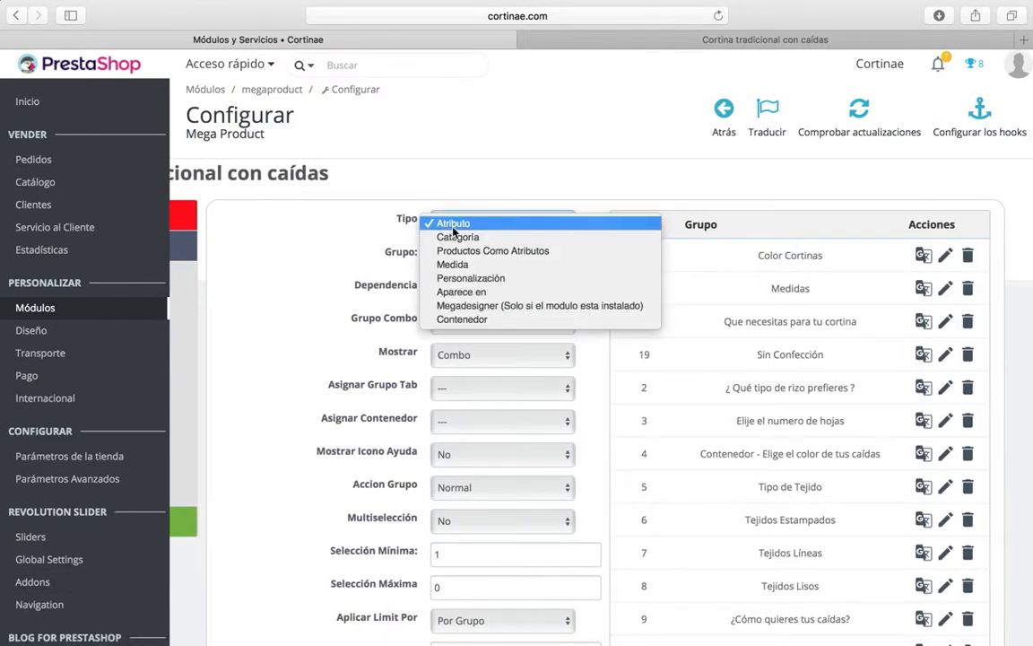
{"action": "left_click", "coordinate": [454, 230]}
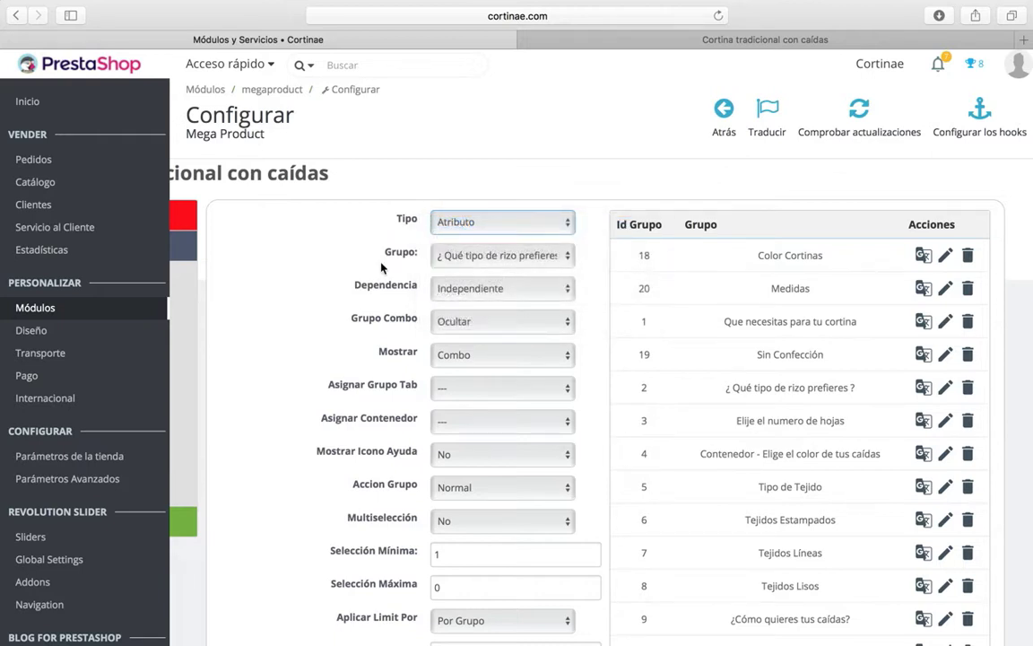
{"action": "left_click", "coordinate": [459, 264]}
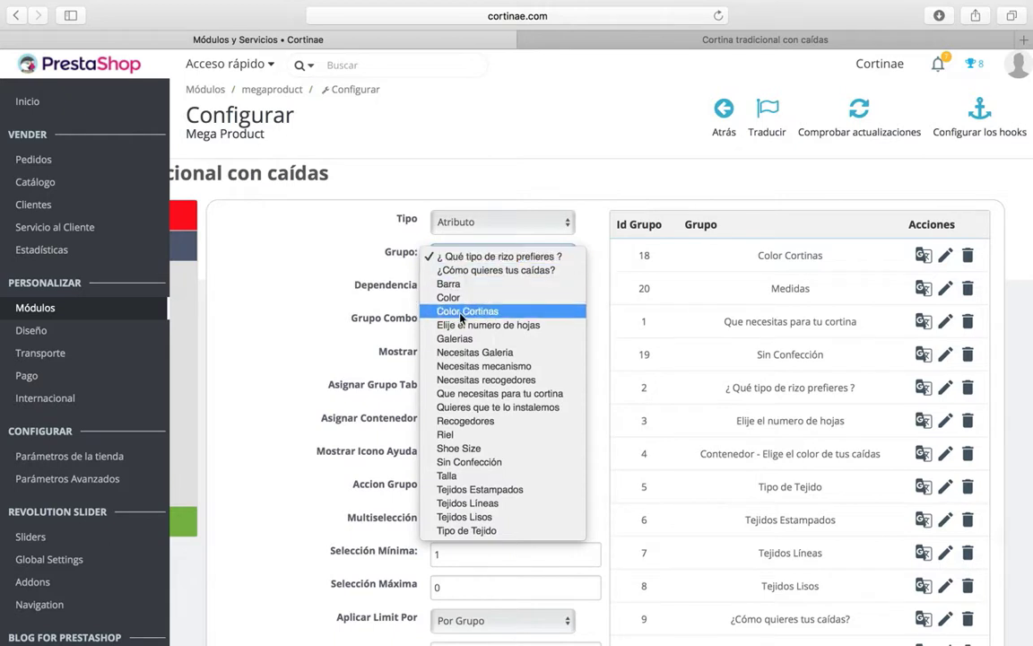
{"action": "key", "text": "Up"}
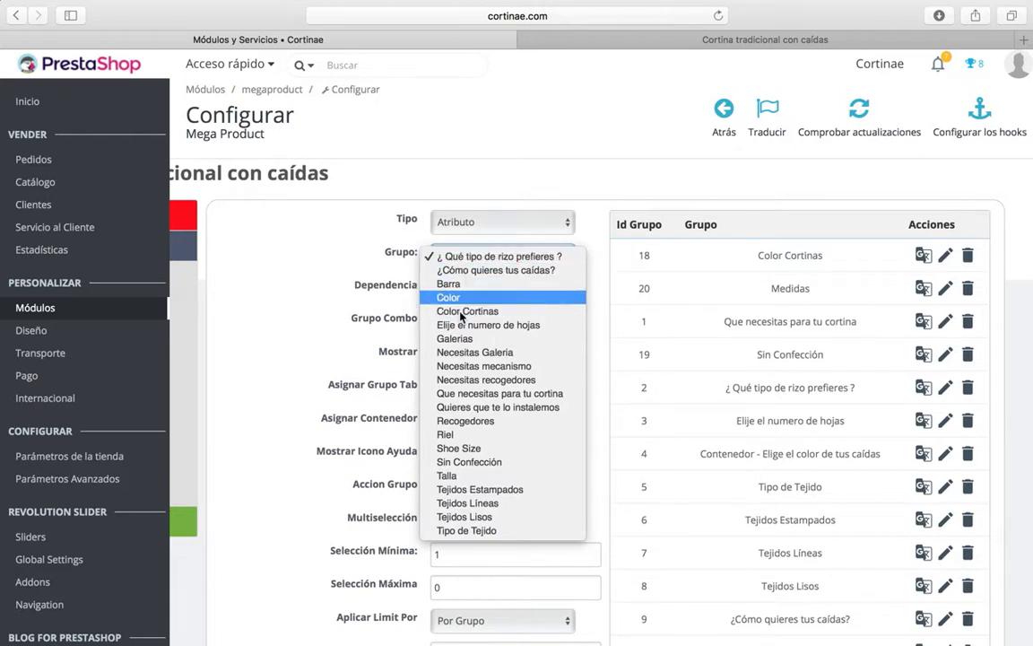
{"action": "left_click", "coordinate": [462, 313]}
{"action": "left_click", "coordinate": [471, 285]}
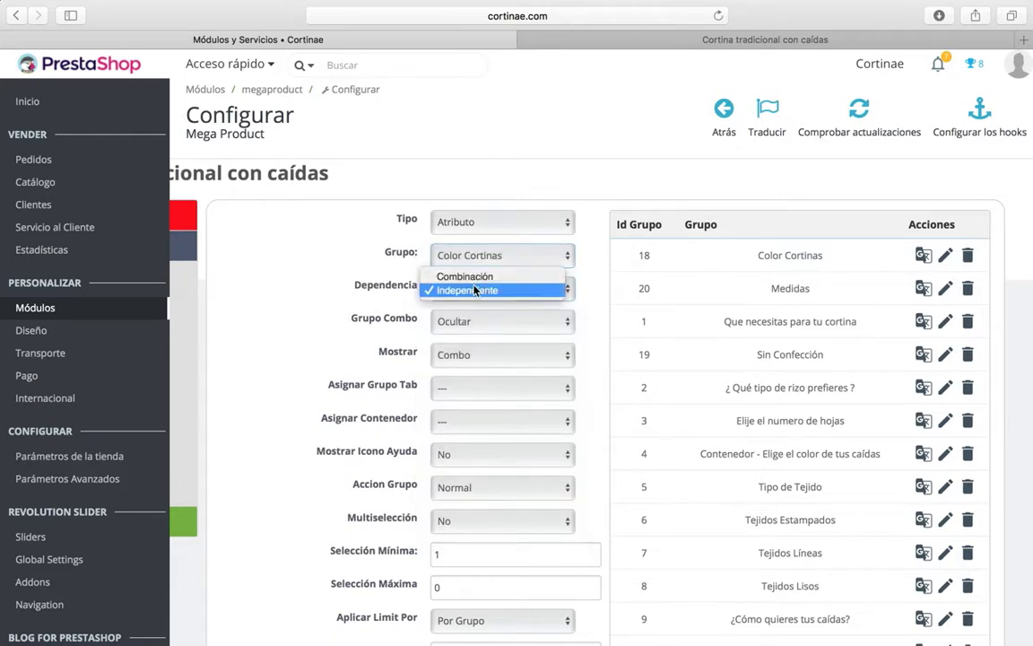
{"action": "left_click", "coordinate": [478, 290]}
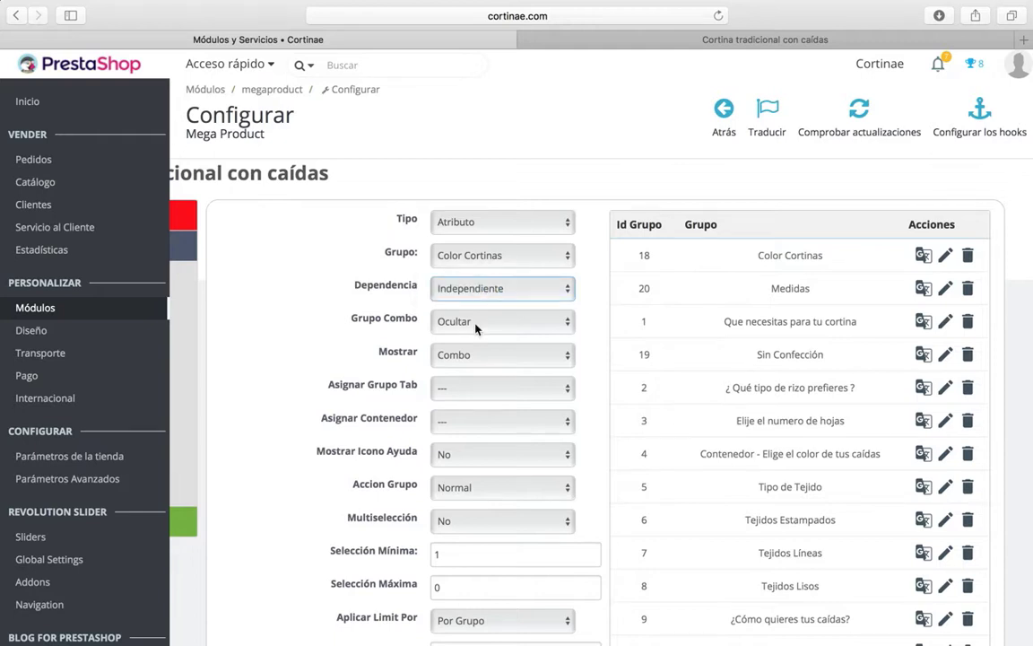
Set the new group's Mostrar option to Imagenes
{"action": "scroll", "coordinate": [477, 334], "scroll_direction": "down", "scroll_amount": 1}
{"action": "left_click", "coordinate": [476, 328]}
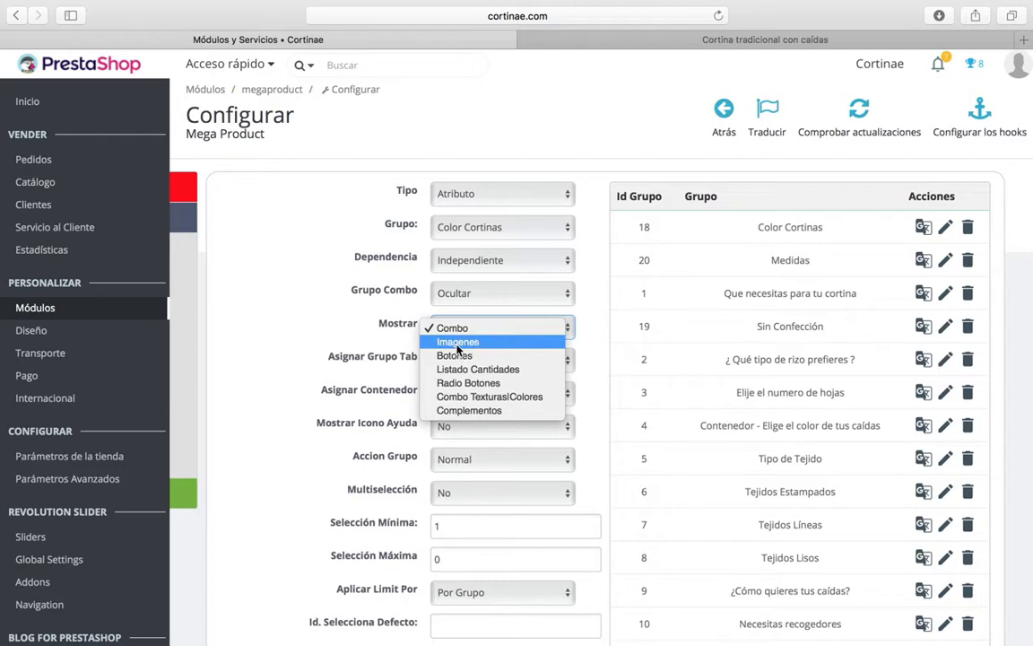
{"action": "left_click", "coordinate": [458, 348]}
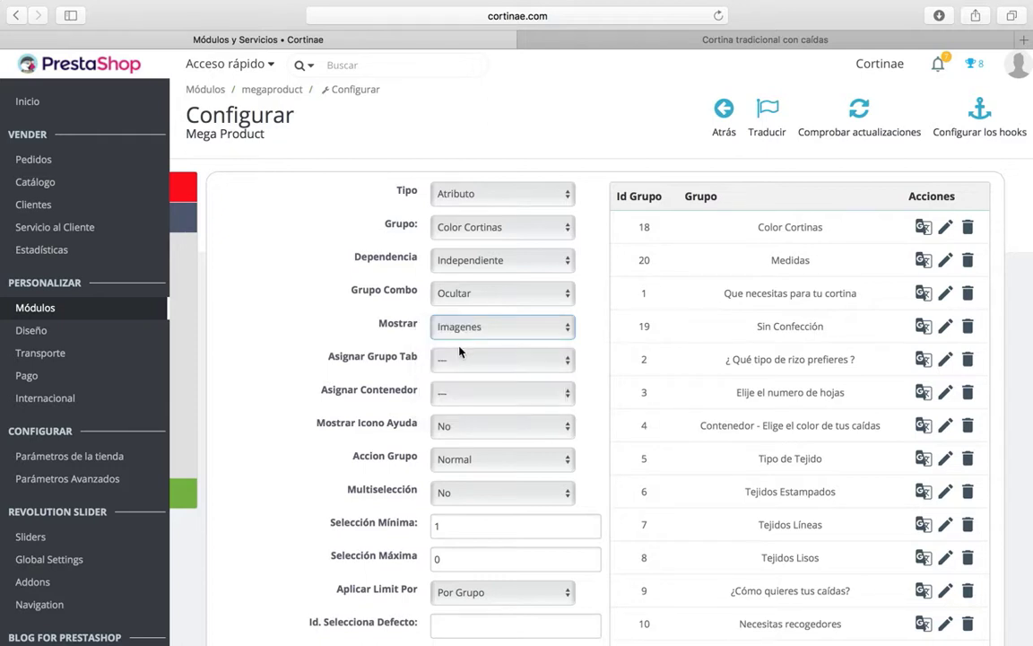
{"action": "scroll", "coordinate": [459, 350], "scroll_direction": "down", "scroll_amount": 3}
{"action": "scroll", "coordinate": [458, 337], "scroll_direction": "down", "scroll_amount": 1}
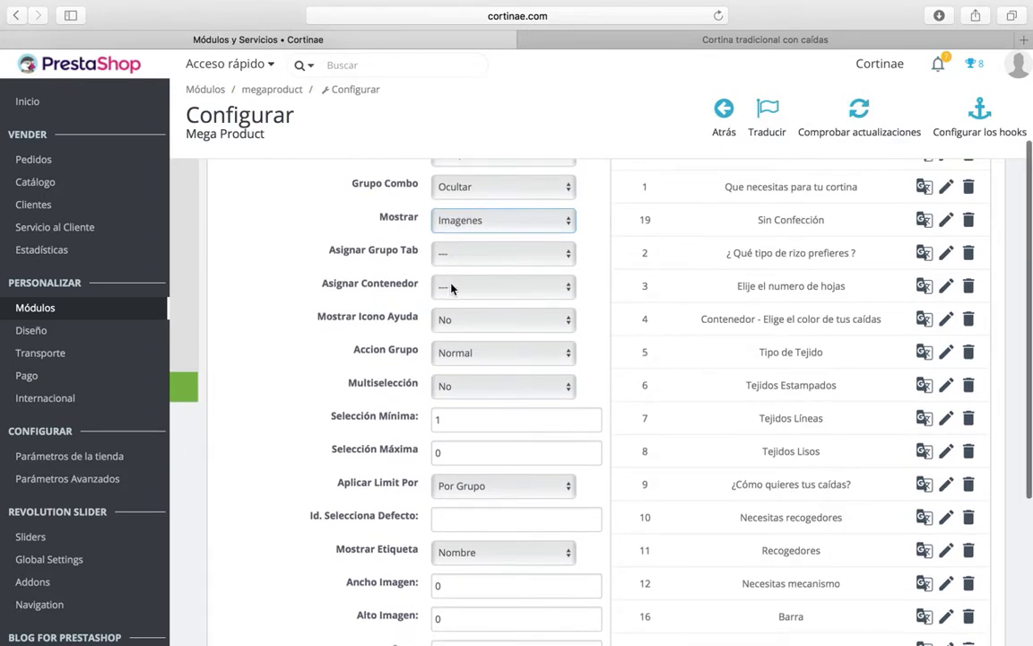
{"action": "scroll", "coordinate": [453, 287], "scroll_direction": "down", "scroll_amount": 3}
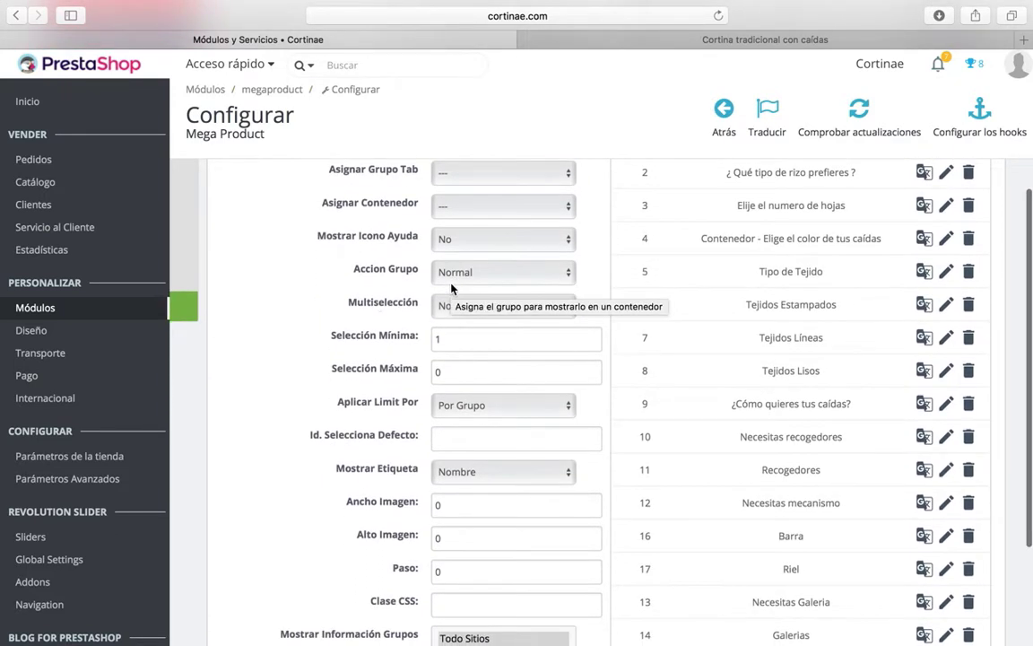
Choose Normal as the new group's Accion Grupo and look over the remaining group fields
{"action": "left_click", "coordinate": [457, 272]}
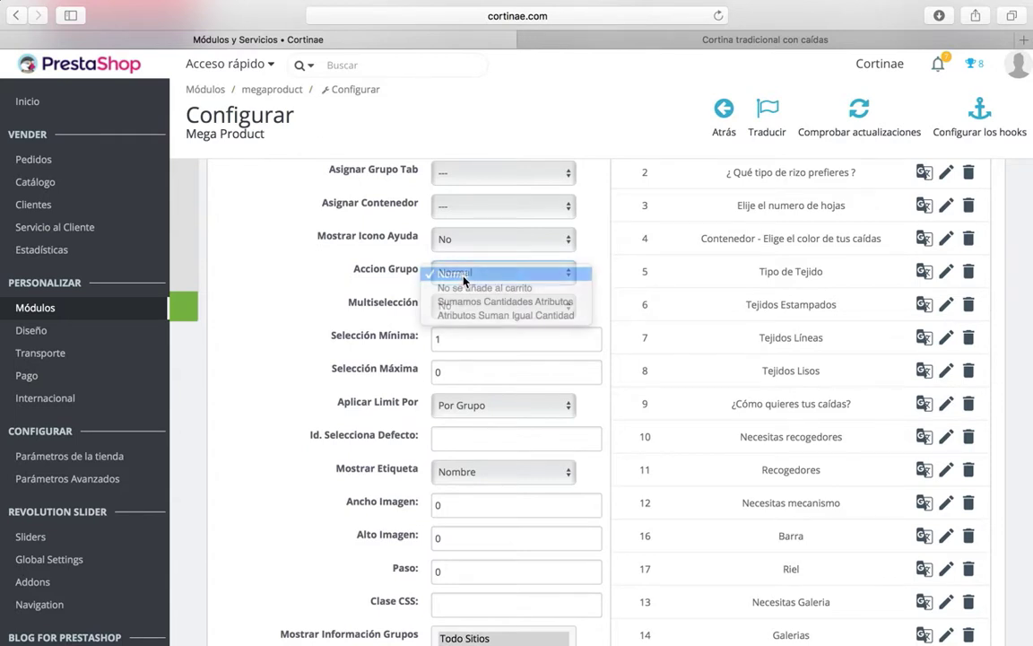
{"action": "left_click", "coordinate": [464, 272]}
{"action": "scroll", "coordinate": [464, 280], "scroll_direction": "down", "scroll_amount": 1}
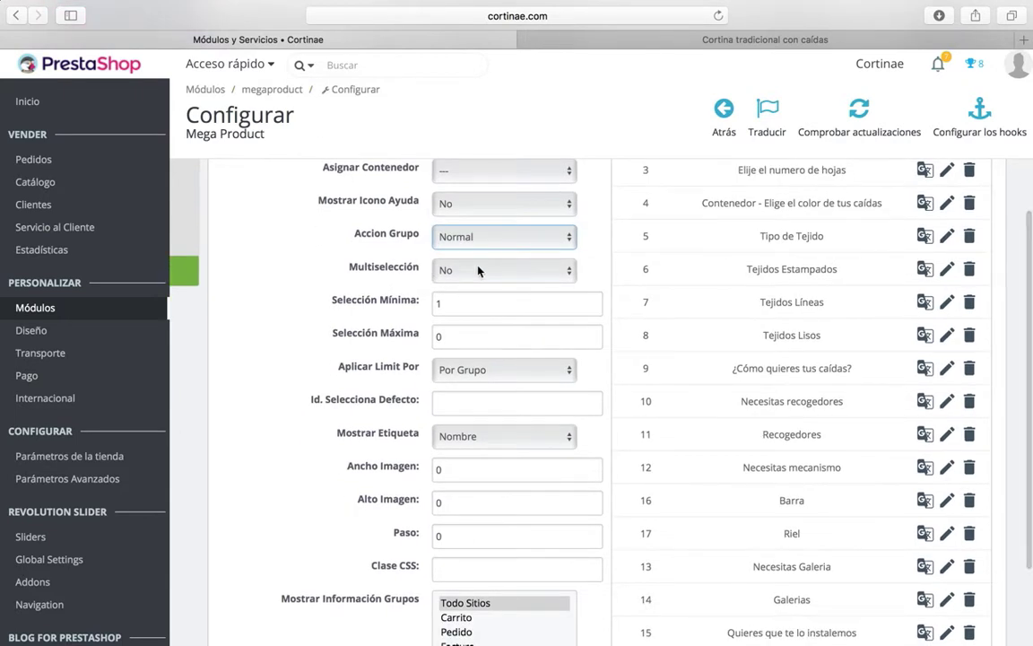
{"action": "scroll", "coordinate": [461, 278], "scroll_direction": "down", "scroll_amount": 1}
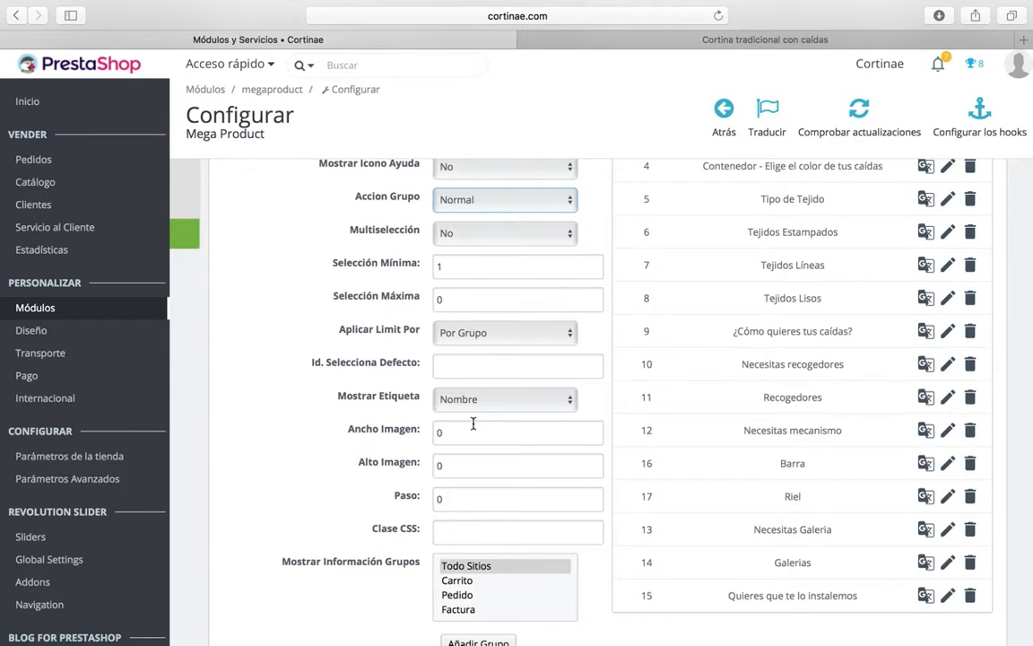
{"action": "scroll", "coordinate": [472, 423], "scroll_direction": "down", "scroll_amount": 1}
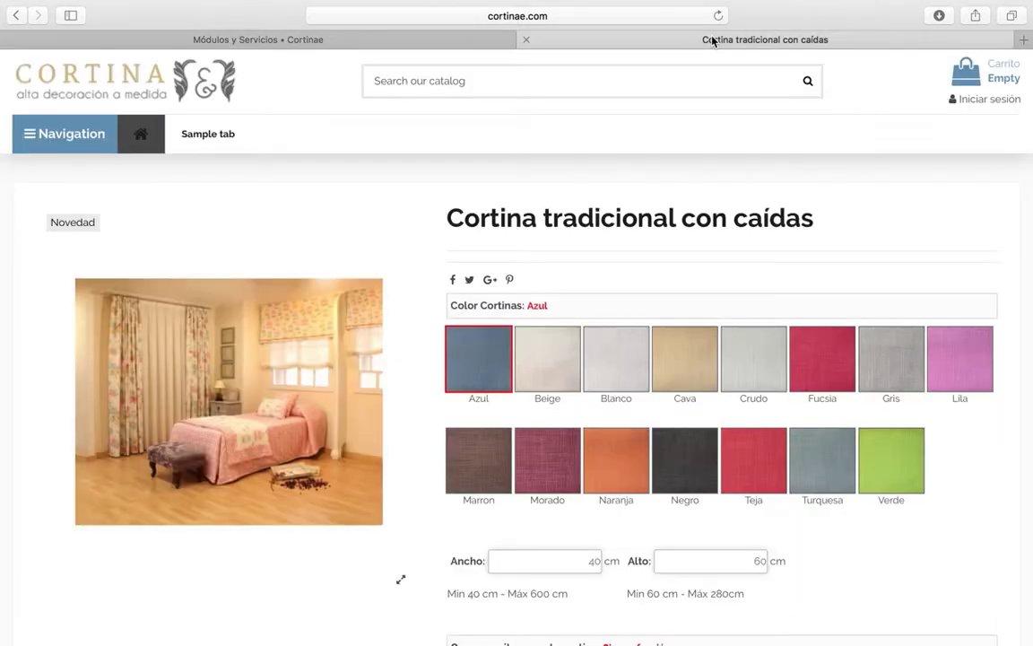
Check the Color Cortinas swatches on the curtain's store page and return to the group list in the Mega Product configuration
{"action": "left_click", "coordinate": [640, 36]}
{"action": "left_click", "coordinate": [427, 42]}
{"action": "scroll", "coordinate": [677, 280], "scroll_direction": "up", "scroll_amount": 2}
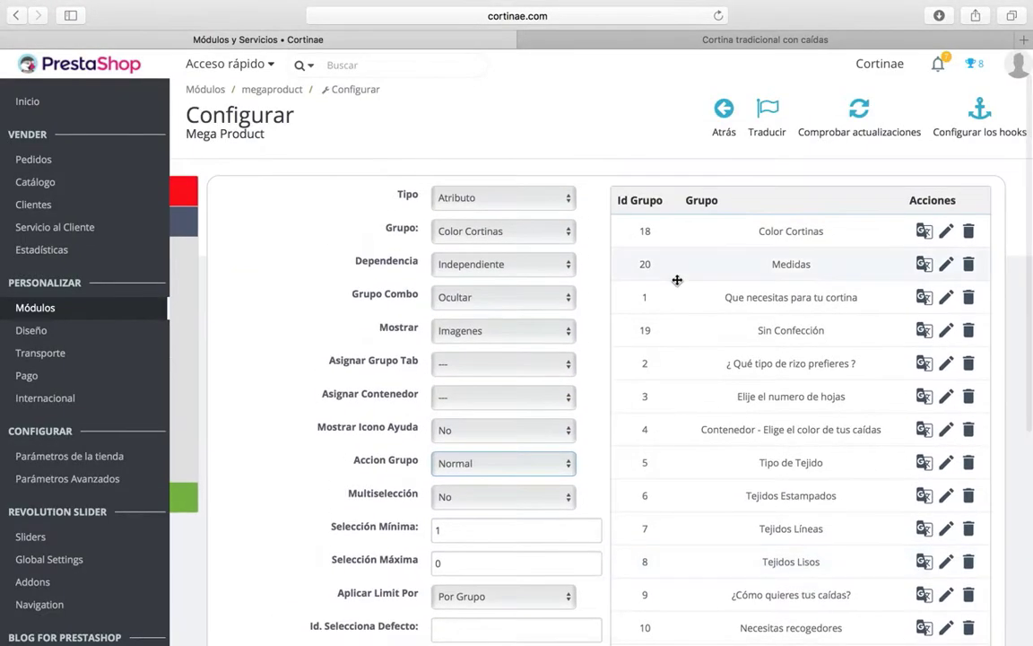
Open the existing Color Cortinas group for editing and check its Ancho Imagen and Alto Imagen values
{"action": "left_click", "coordinate": [943, 234]}
{"action": "scroll", "coordinate": [516, 359], "scroll_direction": "down", "scroll_amount": 8}
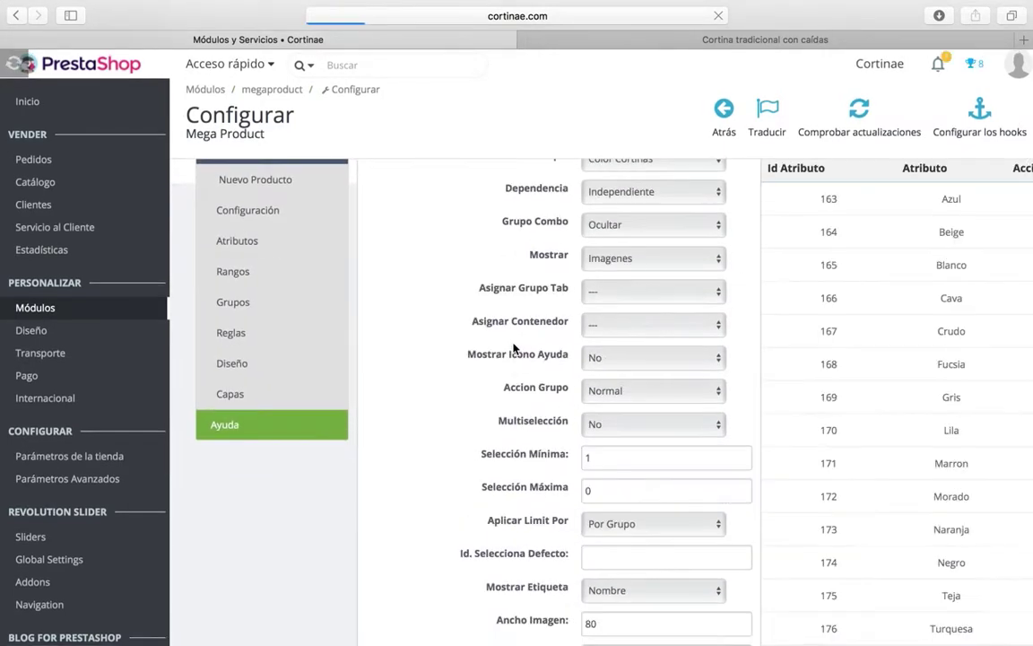
{"action": "left_click", "coordinate": [602, 448]}
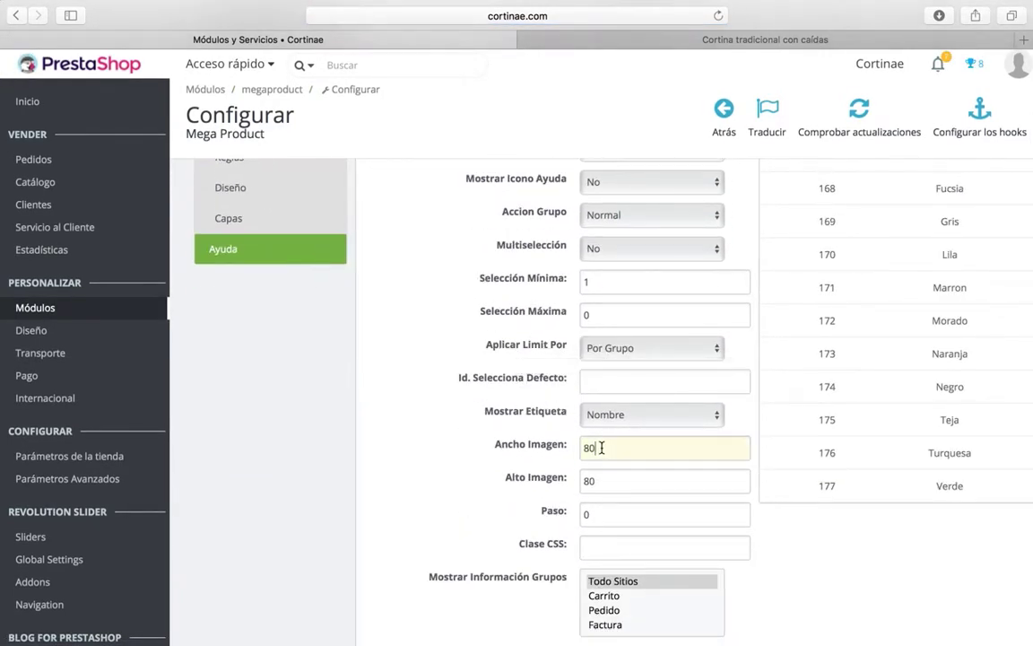
{"action": "left_click", "coordinate": [603, 481]}
{"action": "left_click", "coordinate": [603, 448]}
{"action": "left_click", "coordinate": [600, 482]}
{"action": "scroll", "coordinate": [601, 482], "scroll_direction": "down", "scroll_amount": 2}
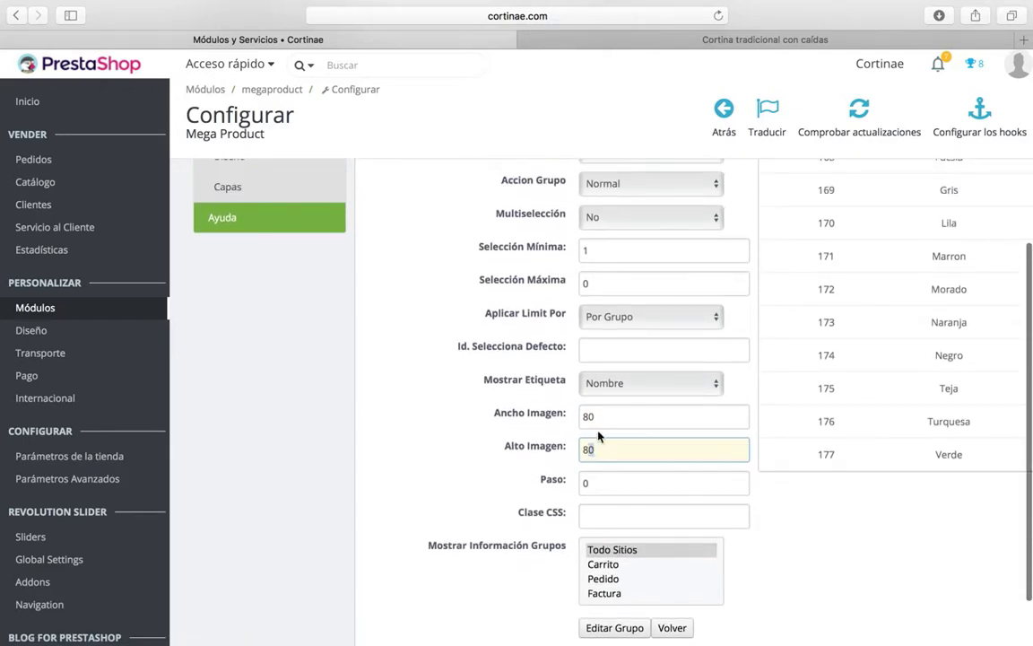
{"action": "scroll", "coordinate": [599, 435], "scroll_direction": "down", "scroll_amount": 1}
Look over the attributes assigned to the Color Cortinas group and the controls for adding more
{"action": "scroll", "coordinate": [599, 440], "scroll_direction": "up", "scroll_amount": 5}
{"action": "scroll", "coordinate": [637, 506], "scroll_direction": "right", "scroll_amount": 2}
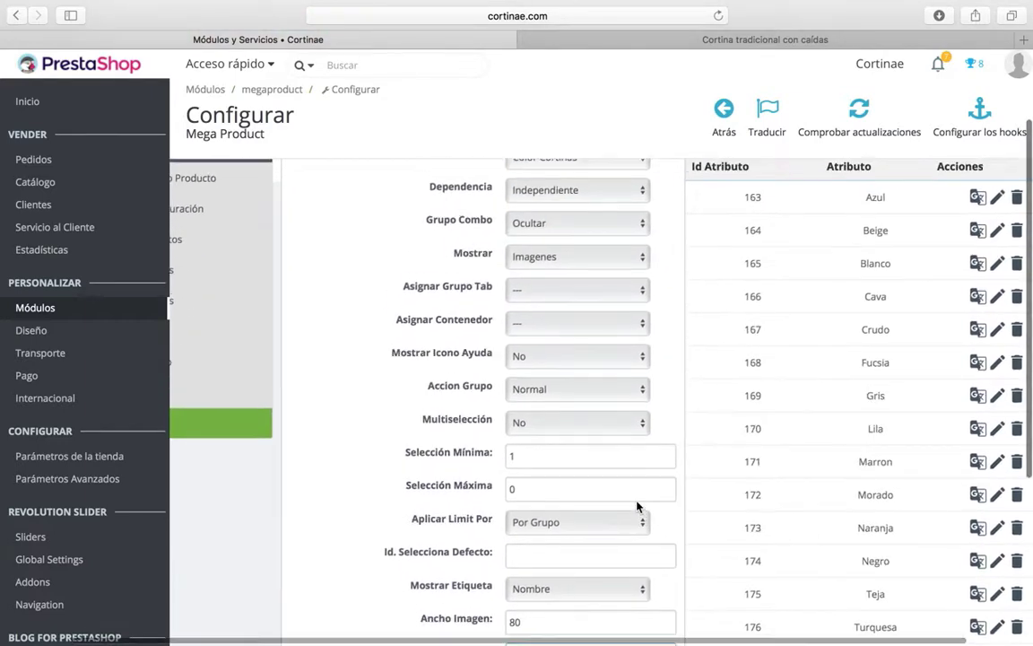
{"action": "scroll", "coordinate": [636, 507], "scroll_direction": "up", "scroll_amount": 3}
{"action": "scroll", "coordinate": [637, 507], "scroll_direction": "left", "scroll_amount": 2}
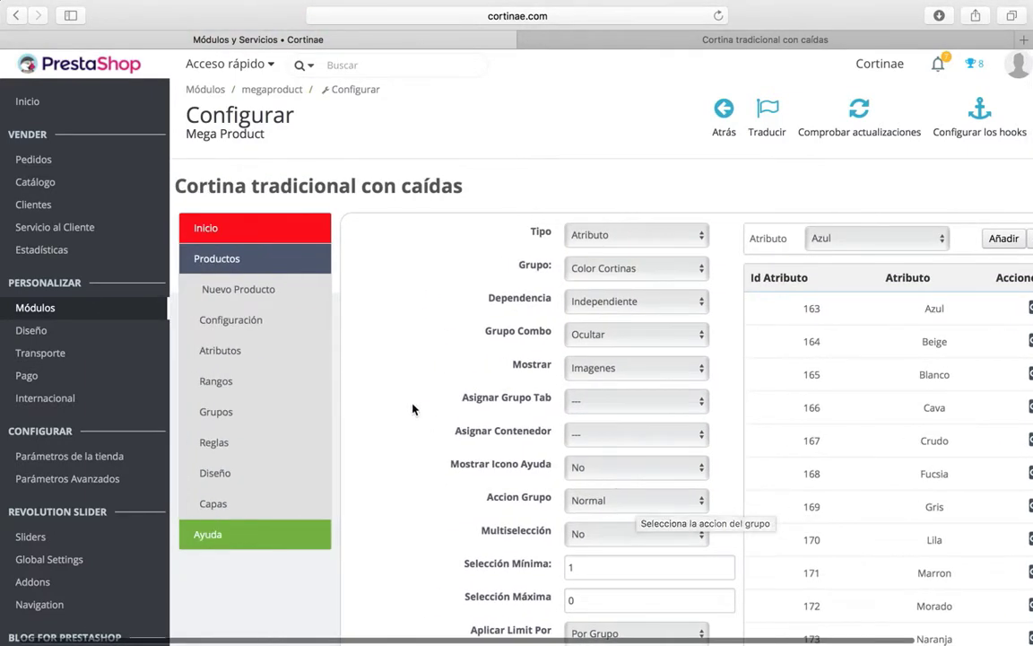
{"action": "scroll", "coordinate": [489, 378], "scroll_direction": "right", "scroll_amount": 3}
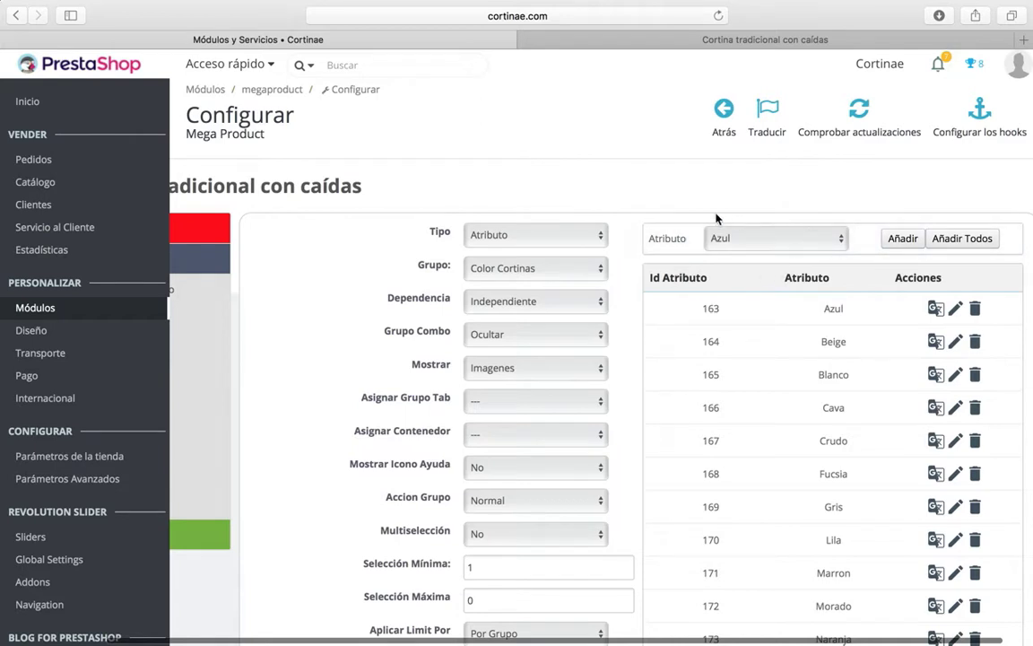
{"action": "scroll", "coordinate": [413, 271], "scroll_direction": "left", "scroll_amount": 3}
Return to the curtain's Grupos list and reopen the Color Cortinas group for editing
{"action": "left_click", "coordinate": [246, 420]}
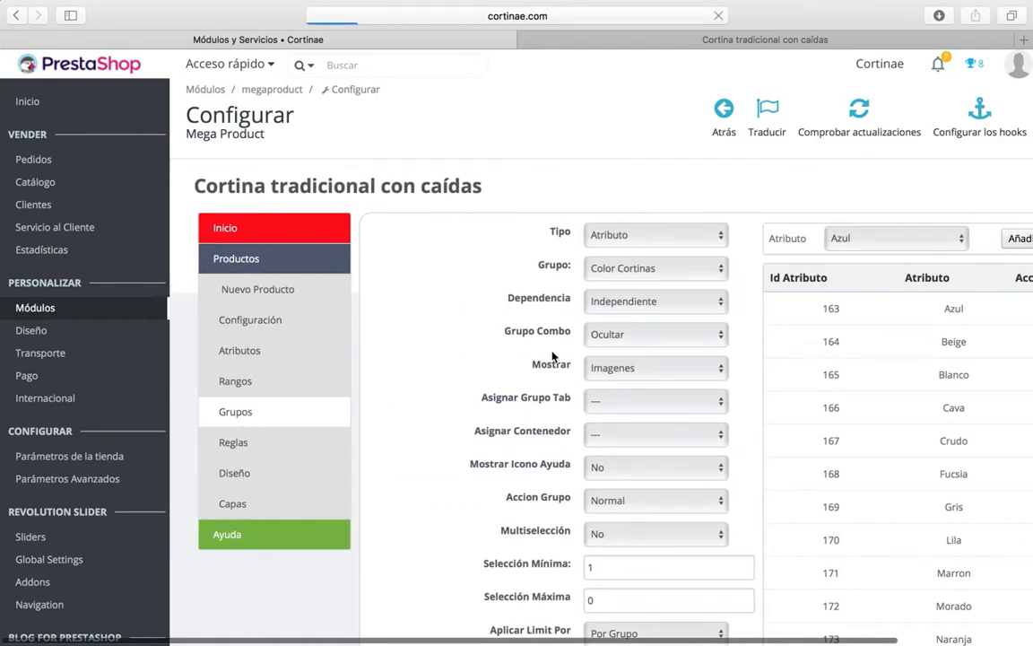
{"action": "scroll", "coordinate": [592, 340], "scroll_direction": "right", "scroll_amount": 4}
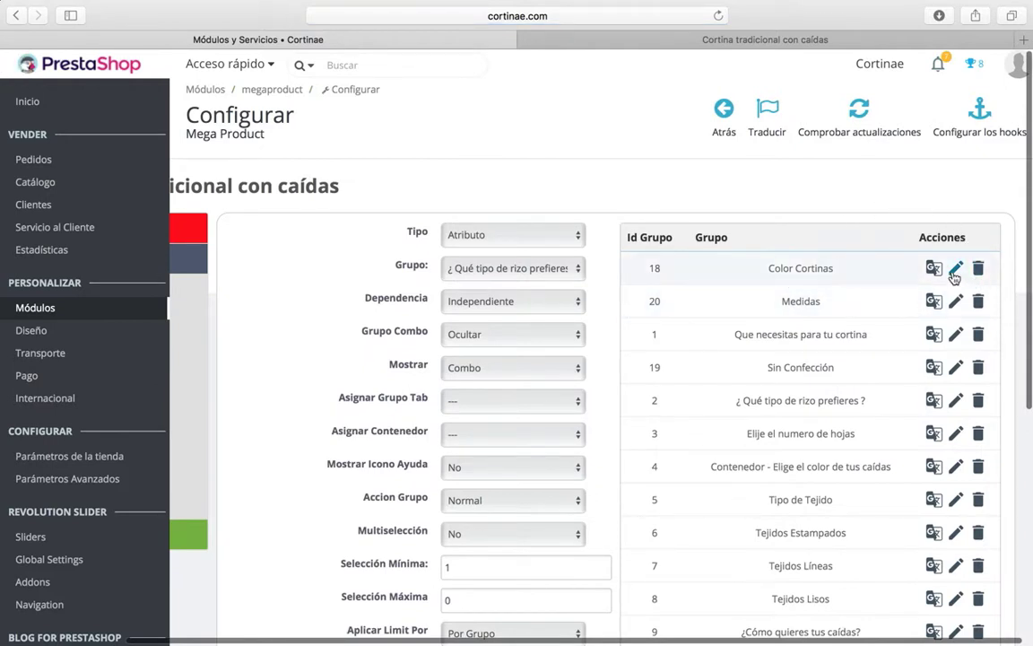
{"action": "left_click", "coordinate": [954, 273]}
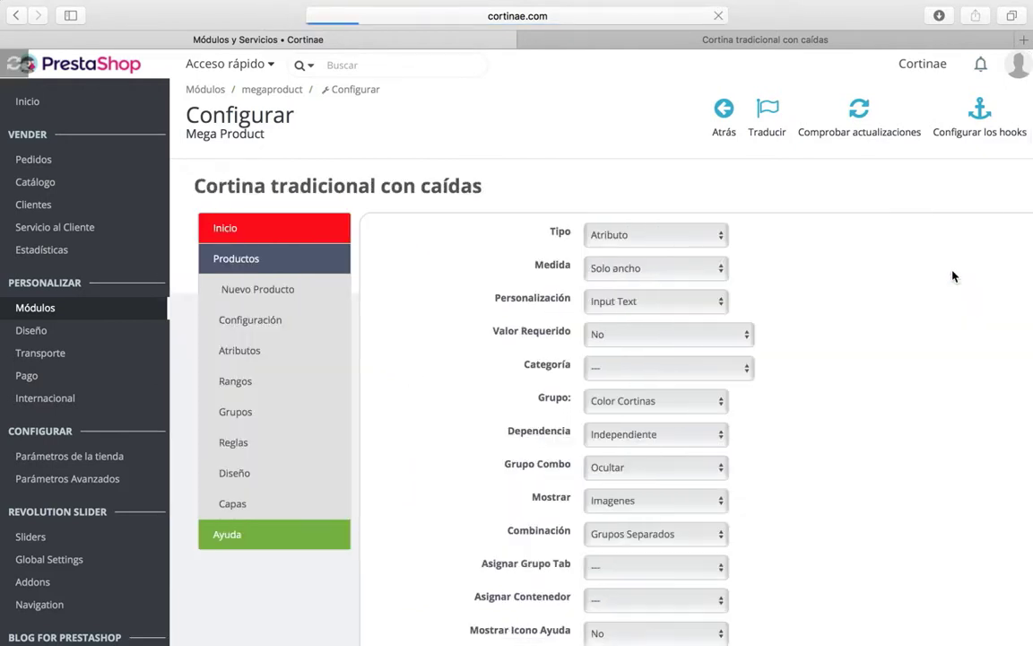
{"action": "scroll", "coordinate": [765, 269], "scroll_direction": "right", "scroll_amount": 3}
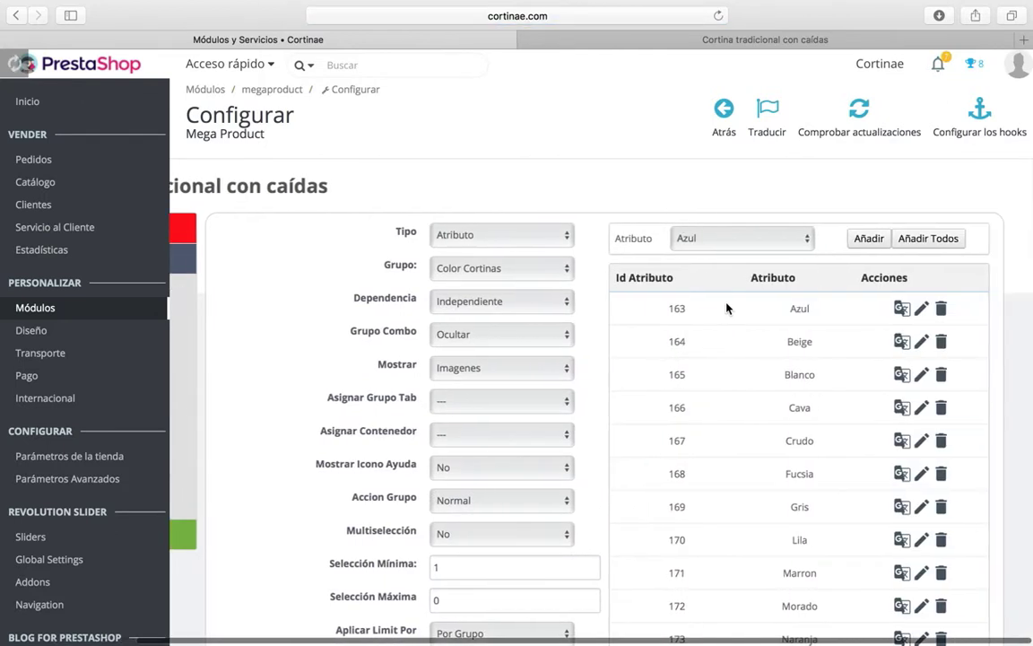
Look through the colours available in the Atributo selector and the colours already assigned to the group
{"action": "left_click", "coordinate": [806, 242]}
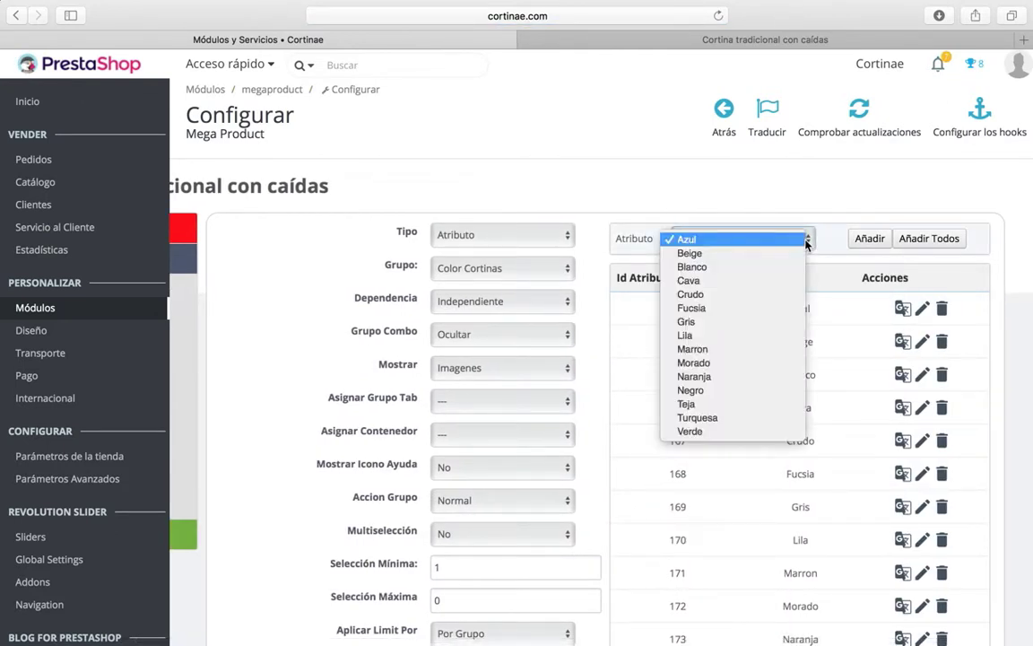
{"action": "left_click", "coordinate": [803, 239]}
{"action": "left_click", "coordinate": [803, 241]}
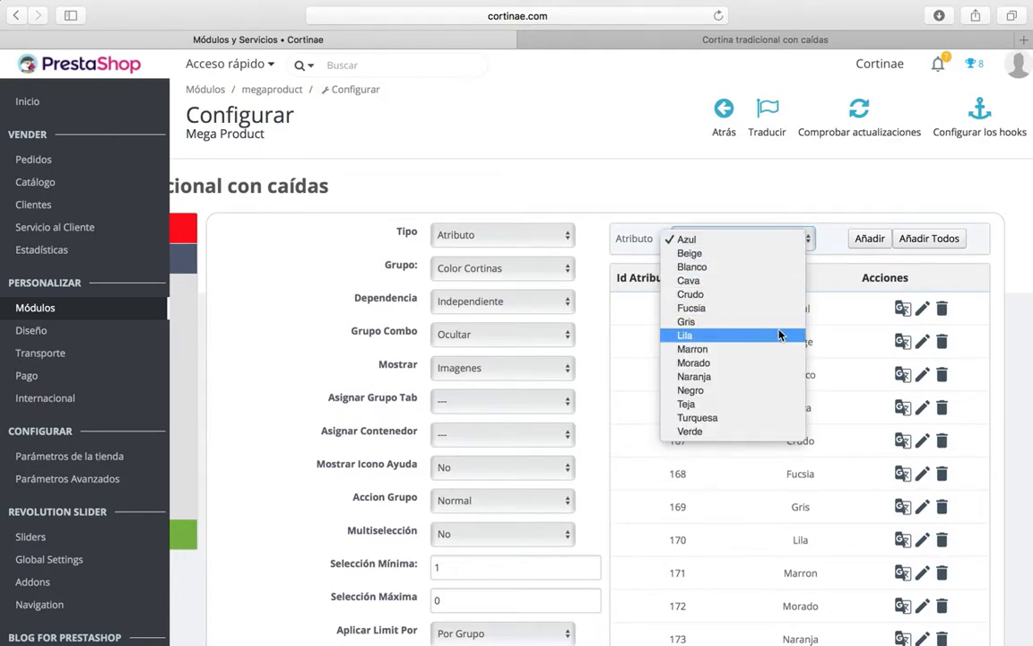
{"action": "key", "text": "Return"}
{"action": "scroll", "coordinate": [823, 247], "scroll_direction": "down", "scroll_amount": 5}
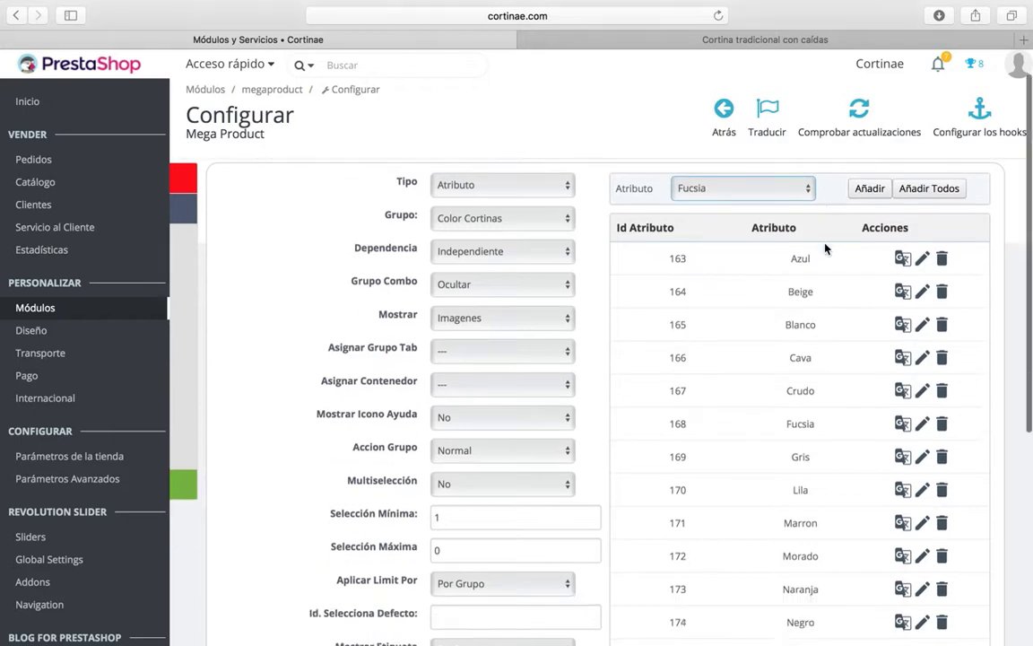
{"action": "scroll", "coordinate": [825, 244], "scroll_direction": "up", "scroll_amount": 3}
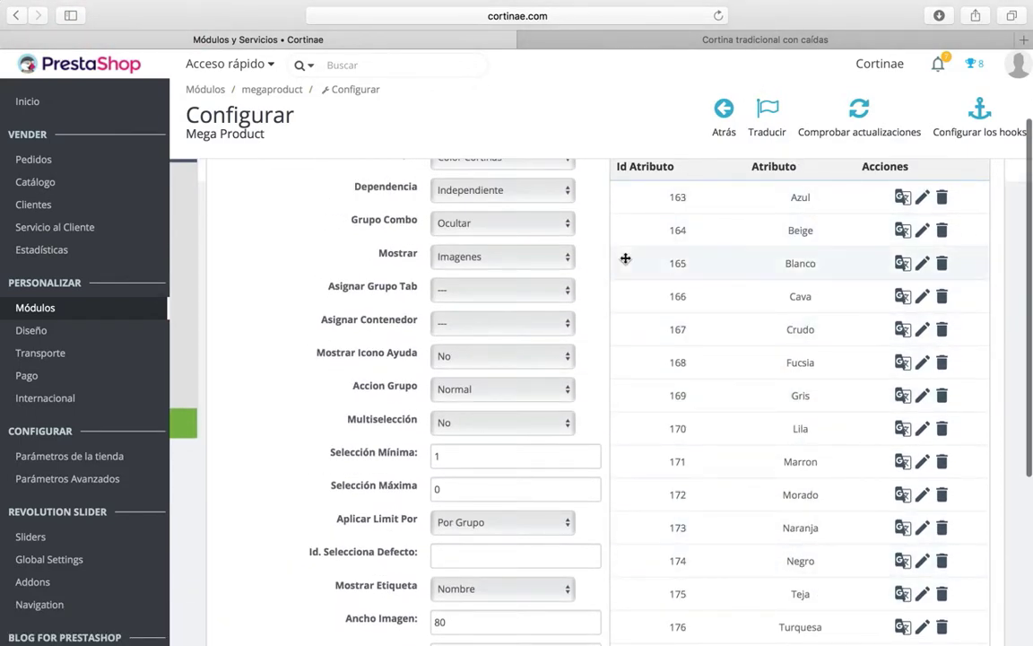
{"action": "scroll", "coordinate": [563, 260], "scroll_direction": "up", "scroll_amount": 2}
View the colour attributes as image swatches on the curtain's store page and return to the Mega Product configuration
{"action": "left_click", "coordinate": [765, 39]}
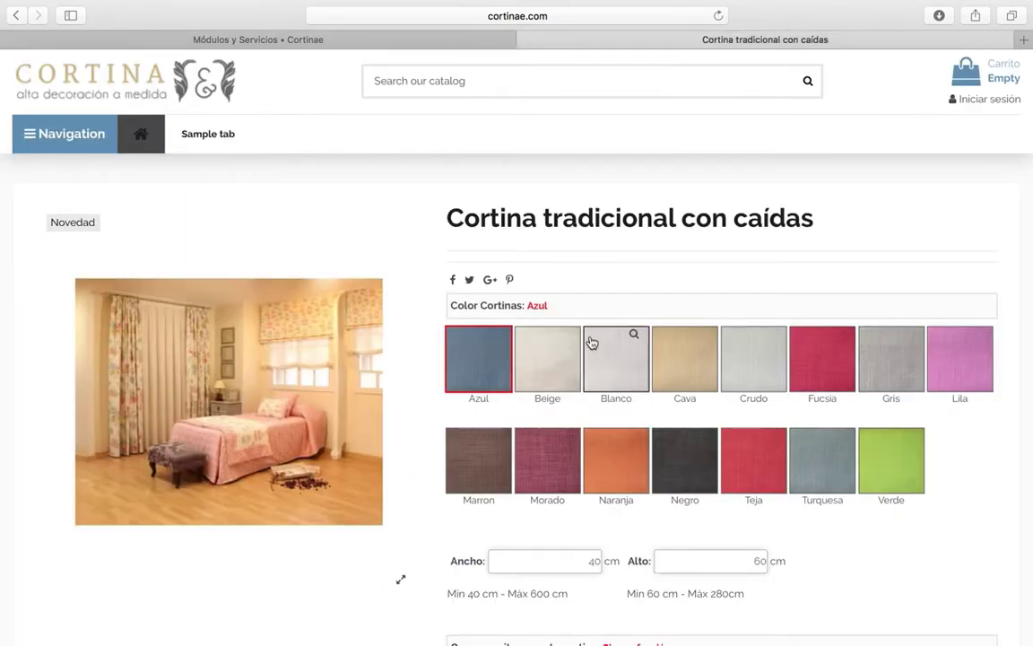
{"action": "left_click", "coordinate": [434, 38]}
{"action": "scroll", "coordinate": [734, 335], "scroll_direction": "left", "scroll_amount": 3}
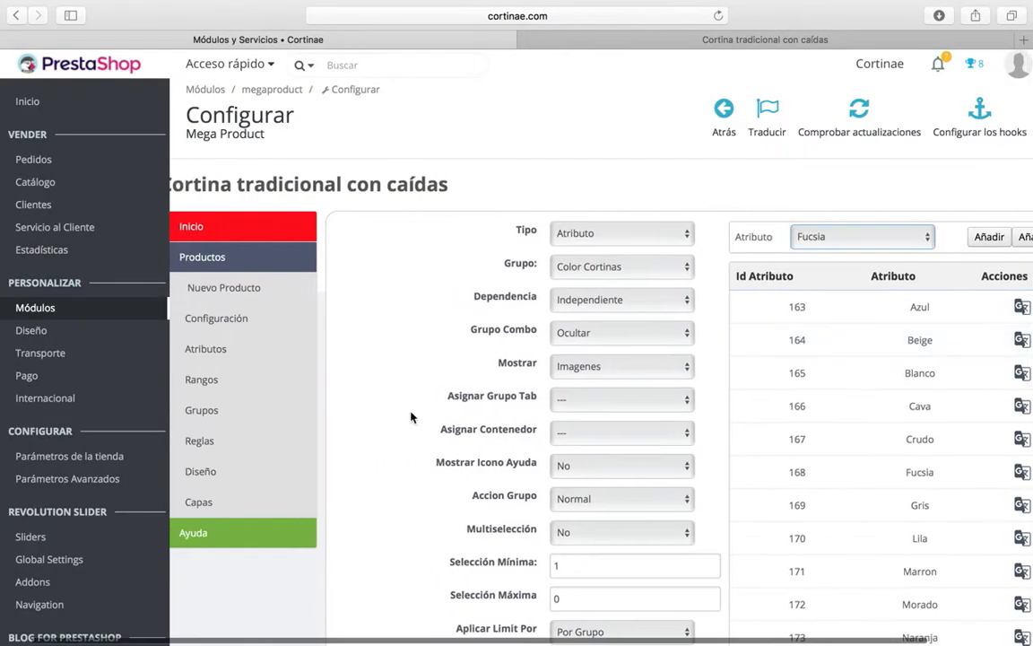
In the curtain's Grupos section, set up a new group with Tipo Atributo, Grupo Color Cortinas and Mostrar Imagenes
{"action": "left_click", "coordinate": [253, 406]}
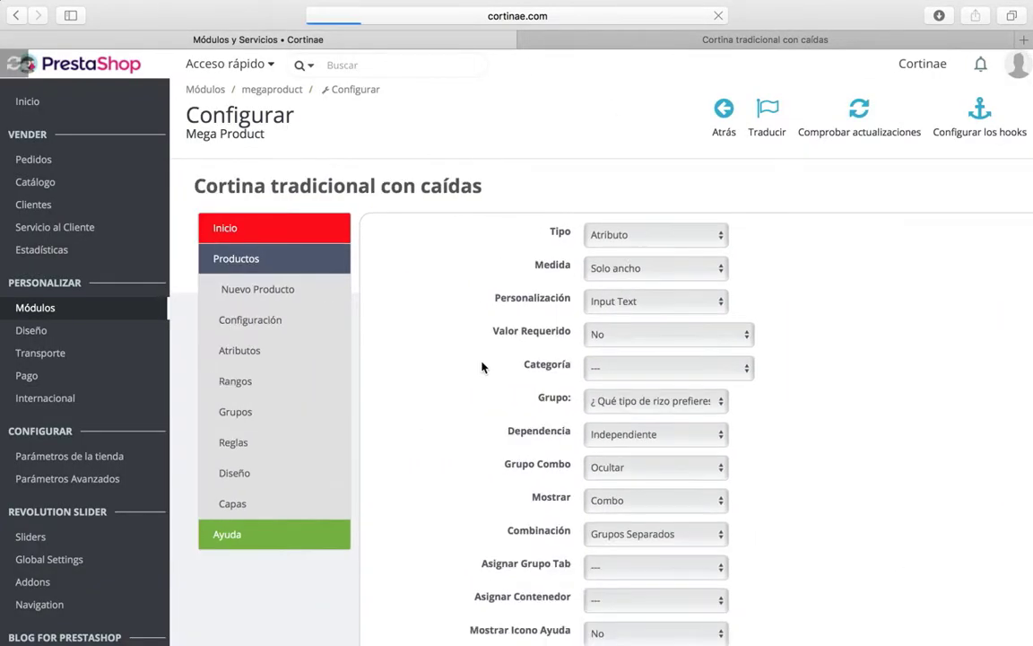
{"action": "left_click", "coordinate": [628, 236]}
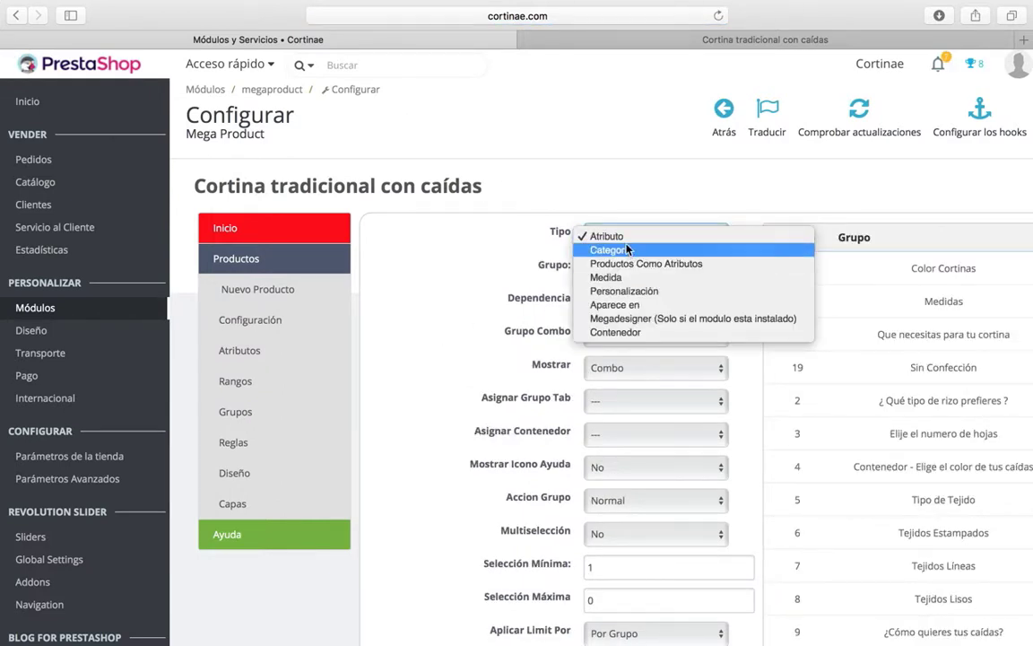
{"action": "left_click", "coordinate": [619, 237]}
{"action": "left_click", "coordinate": [627, 269]}
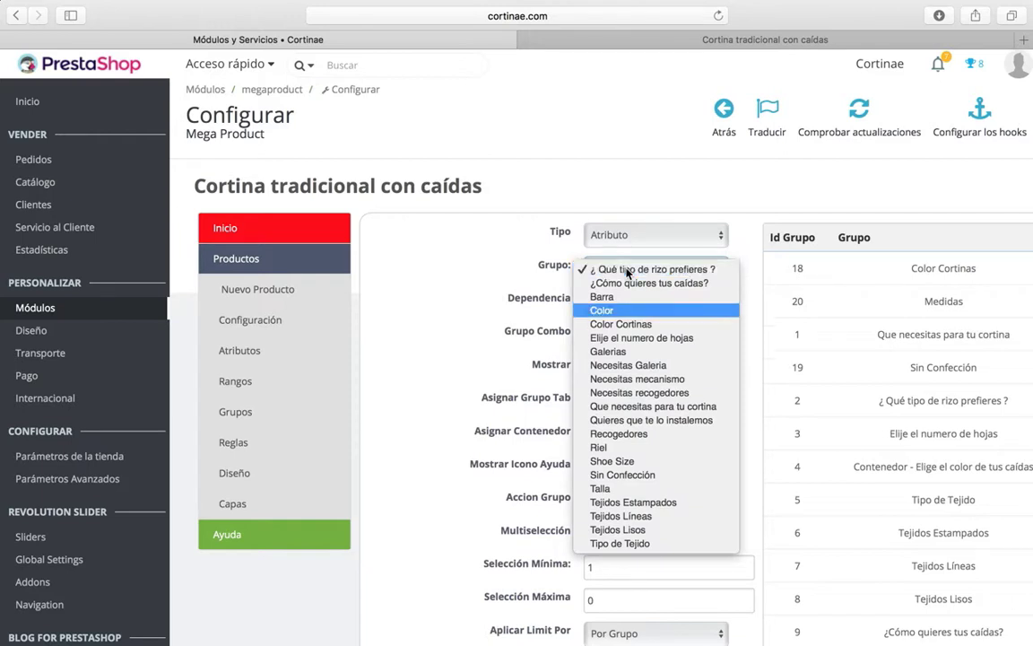
{"action": "left_click", "coordinate": [633, 325]}
{"action": "scroll", "coordinate": [636, 330], "scroll_direction": "down", "scroll_amount": 2}
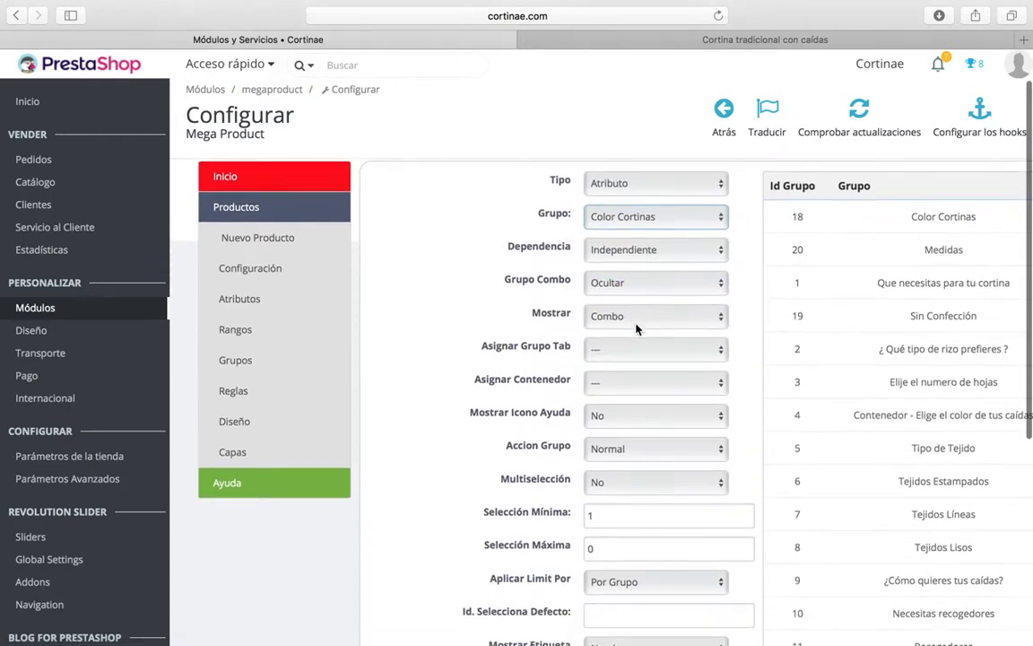
{"action": "scroll", "coordinate": [635, 329], "scroll_direction": "down", "scroll_amount": 1}
{"action": "left_click", "coordinate": [620, 258]}
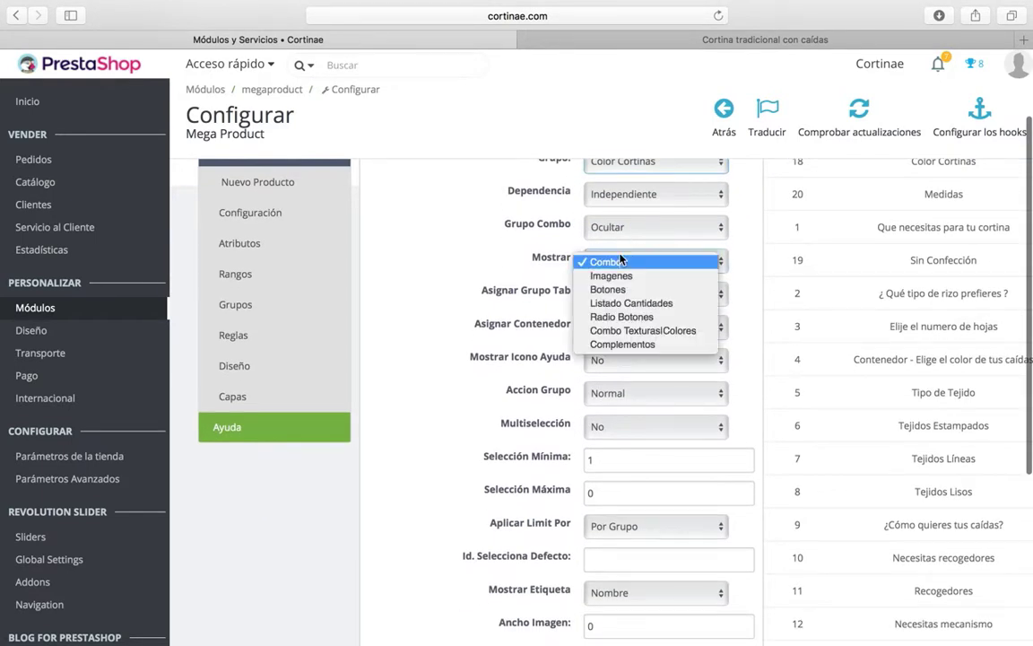
{"action": "left_click", "coordinate": [620, 277]}
Set the new group's Ancho Imagen and Alto Imagen to 80, add the group and check the end of the group list
{"action": "scroll", "coordinate": [623, 331], "scroll_direction": "down", "scroll_amount": 4}
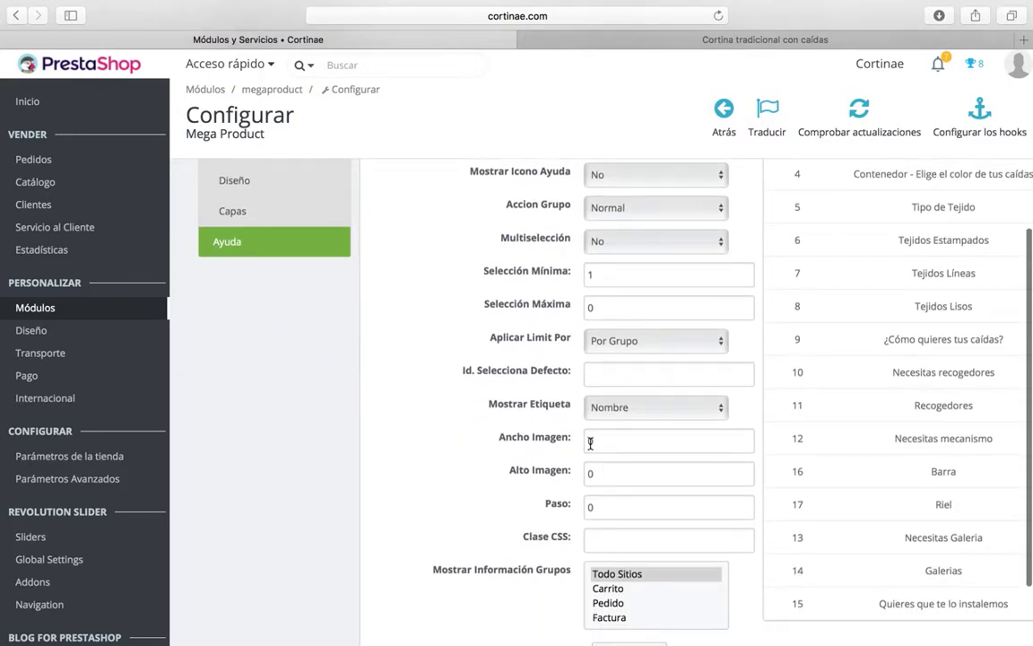
{"action": "left_click", "coordinate": [590, 442]}
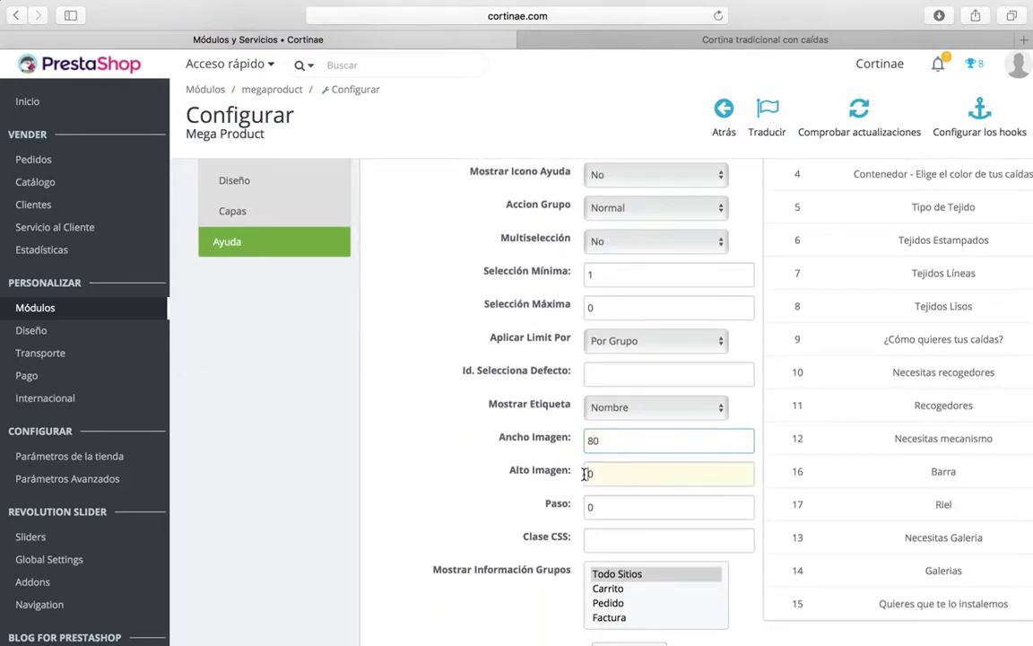
{"action": "scroll", "coordinate": [619, 529], "scroll_direction": "down", "scroll_amount": 3}
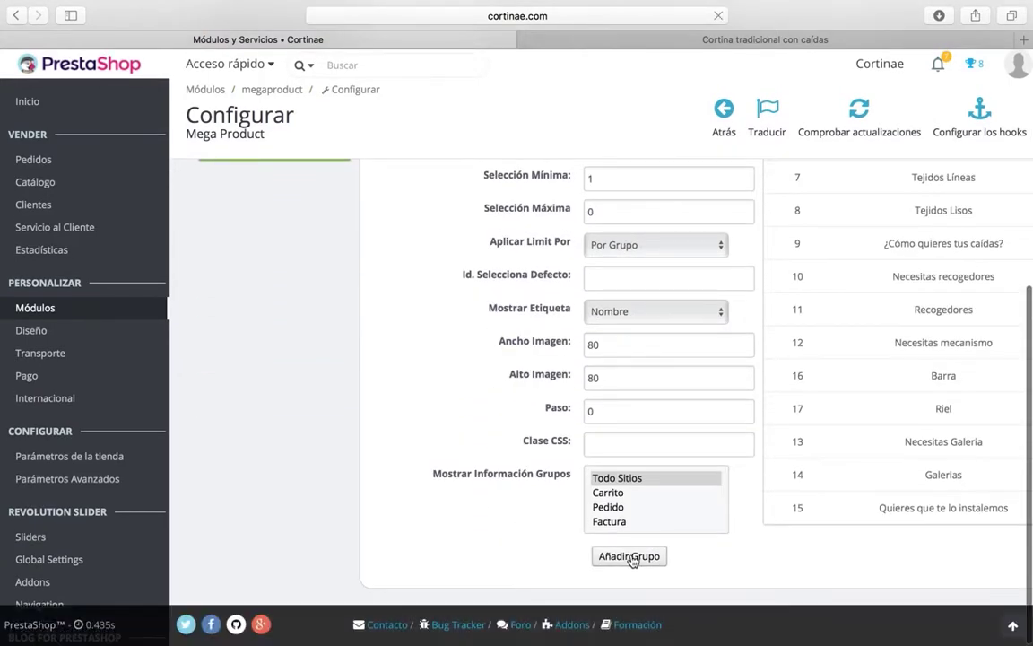
{"action": "left_click", "coordinate": [631, 557]}
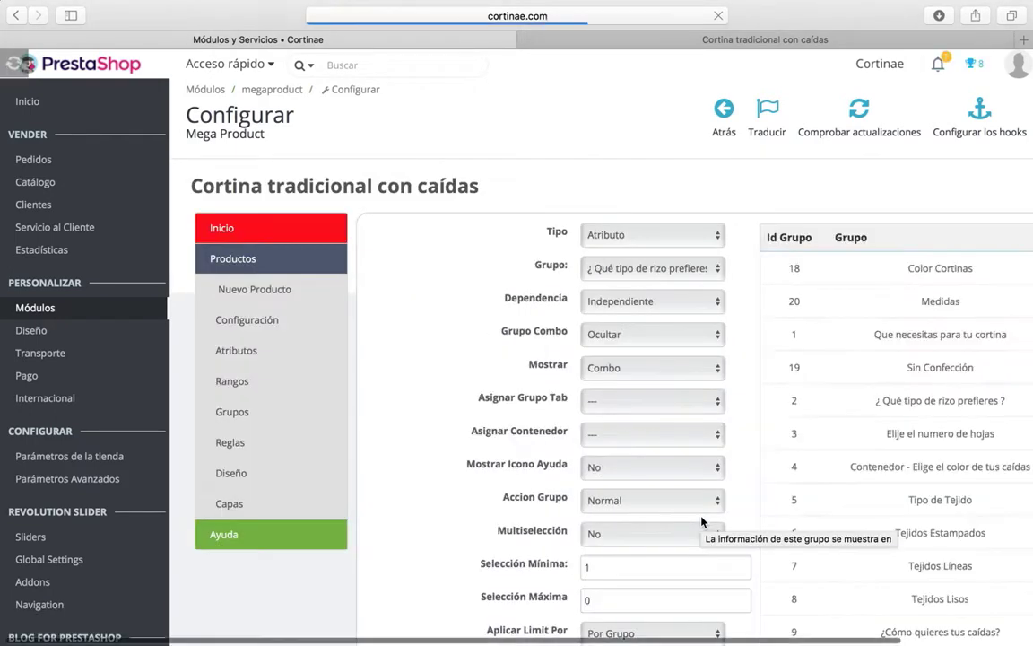
{"action": "scroll", "coordinate": [699, 538], "scroll_direction": "down", "scroll_amount": 5}
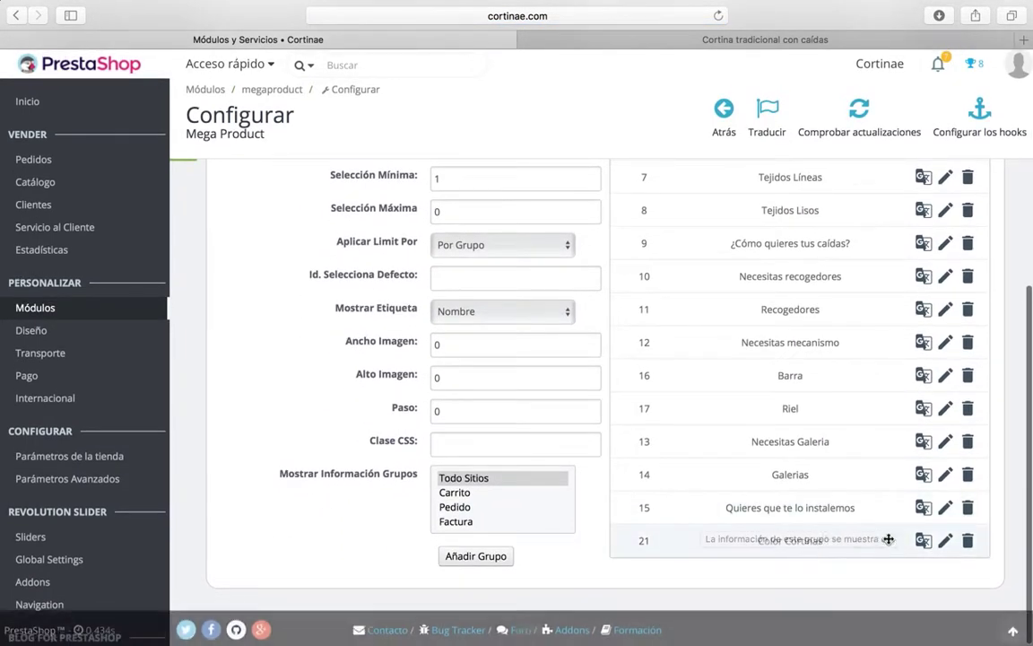
Reload the curtain's store page and look through its options for the newly added colour group
{"action": "left_click", "coordinate": [715, 40]}
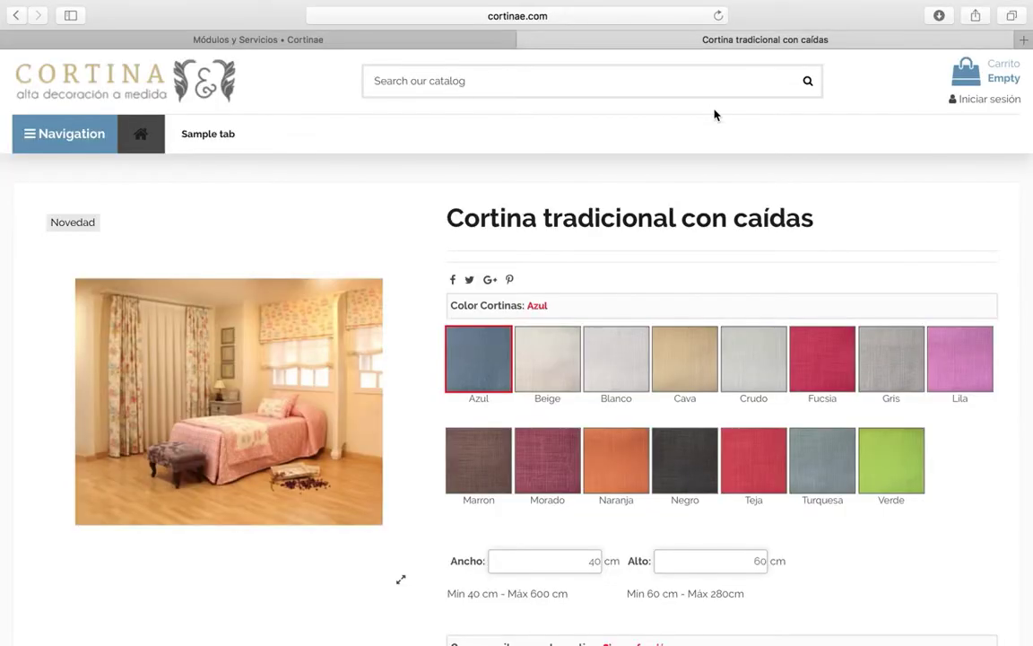
{"action": "scroll", "coordinate": [703, 314], "scroll_direction": "down", "scroll_amount": 1}
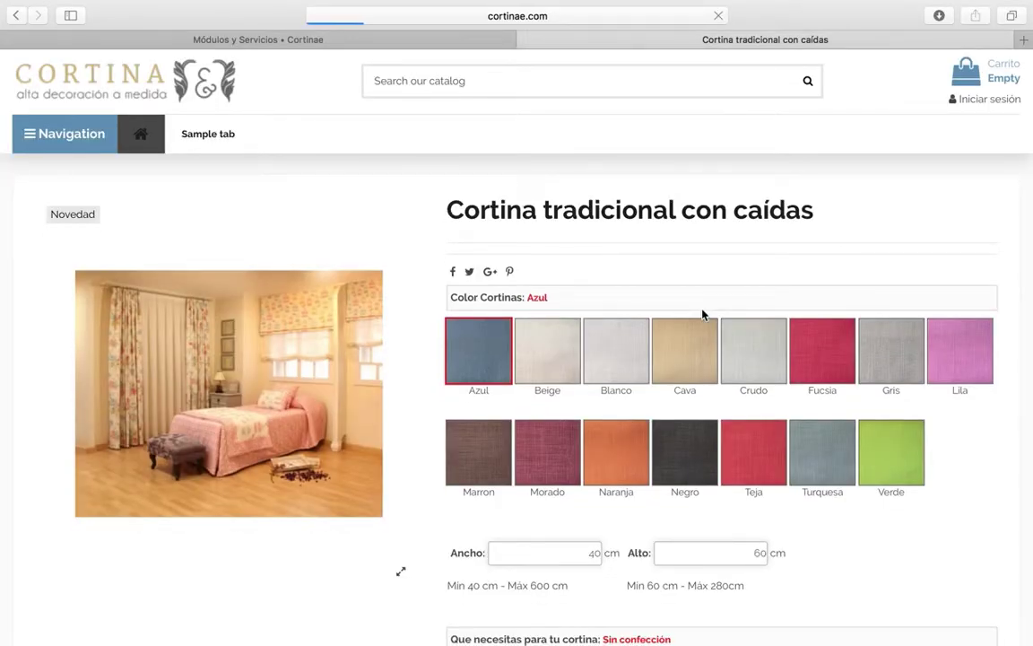
{"action": "scroll", "coordinate": [703, 314], "scroll_direction": "down", "scroll_amount": 15}
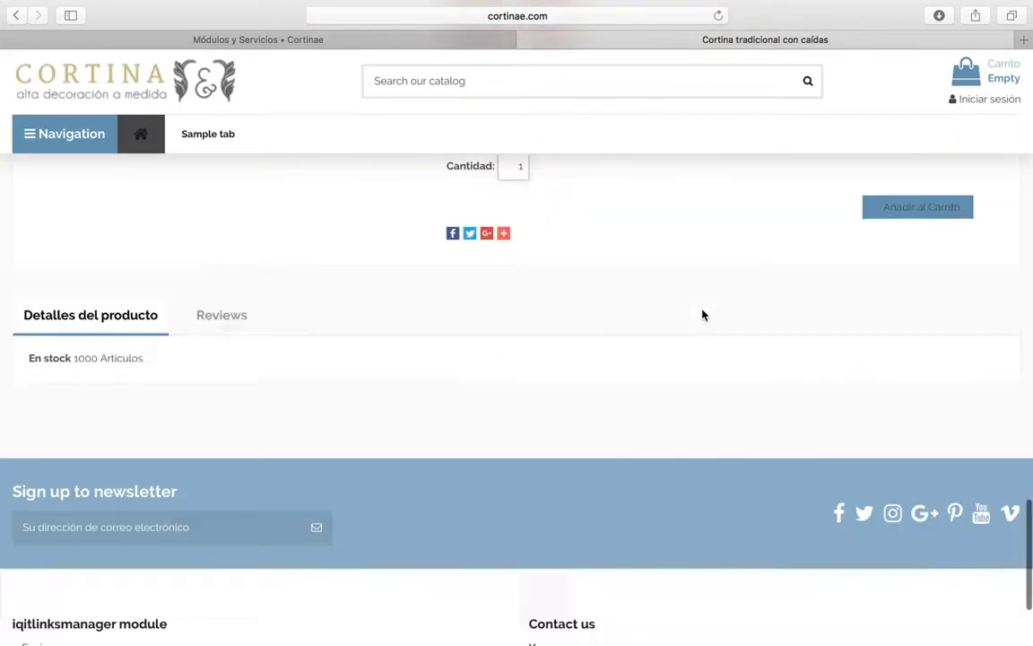
{"action": "scroll", "coordinate": [702, 314], "scroll_direction": "up", "scroll_amount": 5}
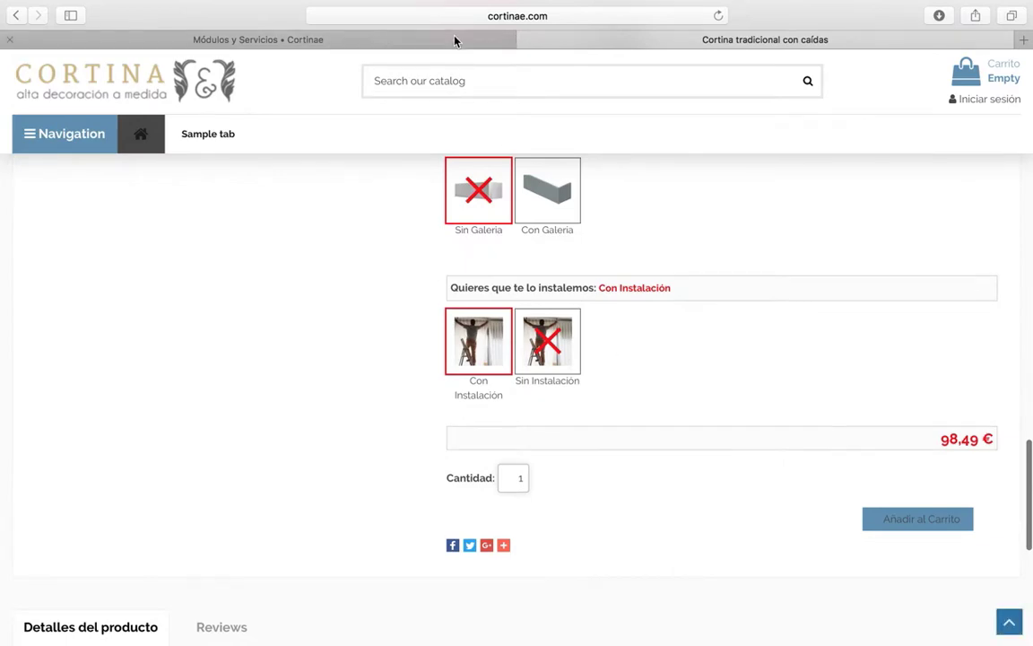
In Mega Product, open the last Color Cortinas group for editing and add the Beige attribute to it
{"action": "left_click", "coordinate": [455, 40]}
{"action": "left_click", "coordinate": [946, 543]}
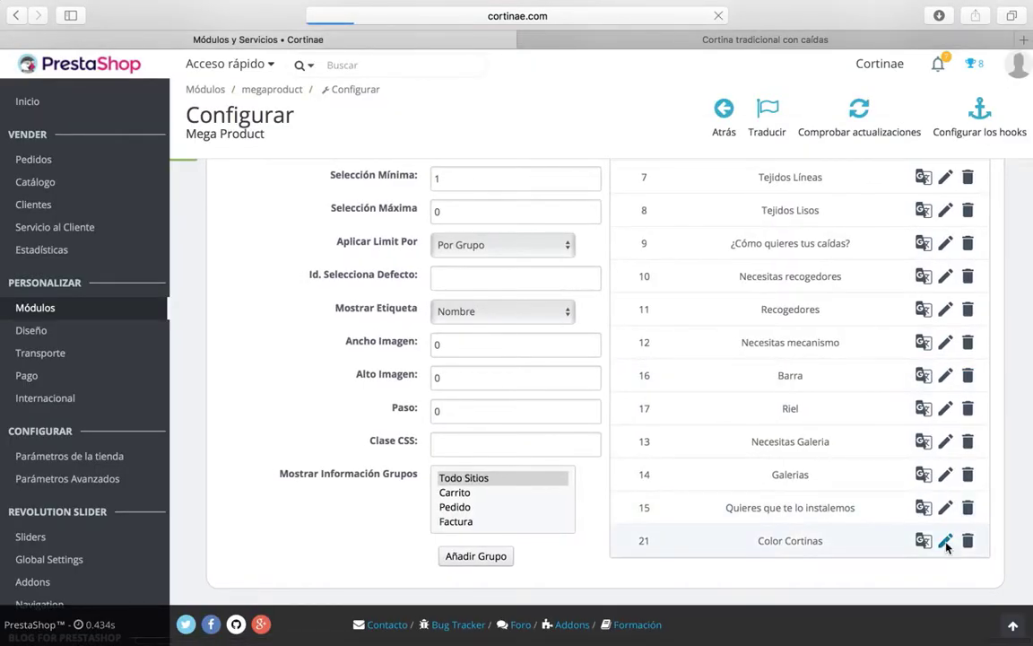
{"action": "scroll", "coordinate": [740, 505], "scroll_direction": "right", "scroll_amount": 3}
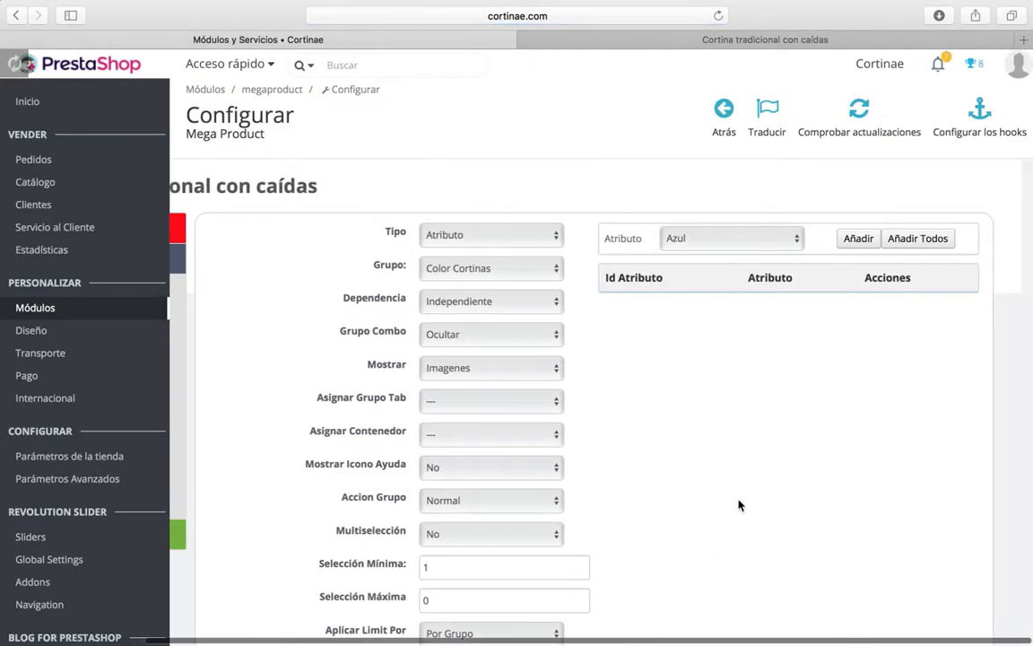
{"action": "left_click", "coordinate": [801, 240]}
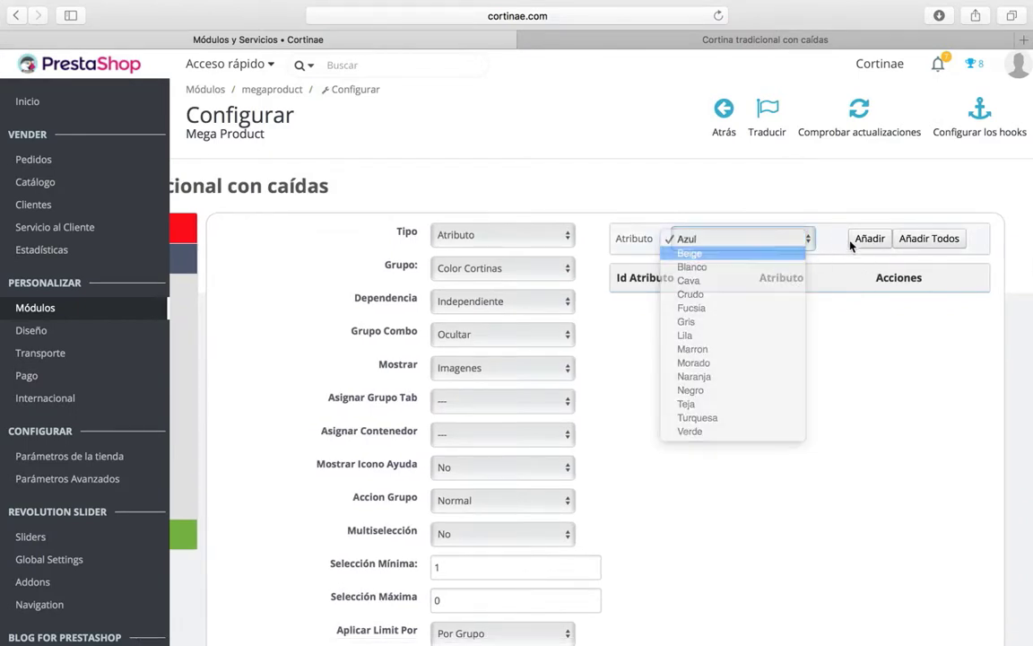
{"action": "left_click", "coordinate": [763, 261]}
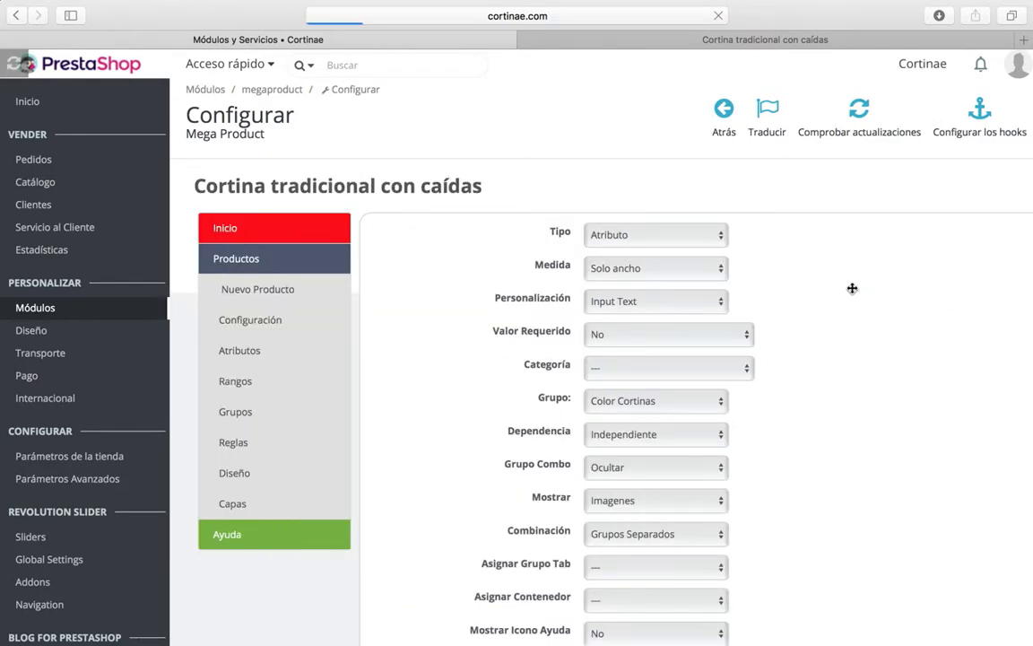
Reload the store page to view the new group's Beige swatch and return to the Mega Product attribute settings
{"action": "left_click", "coordinate": [556, 40]}
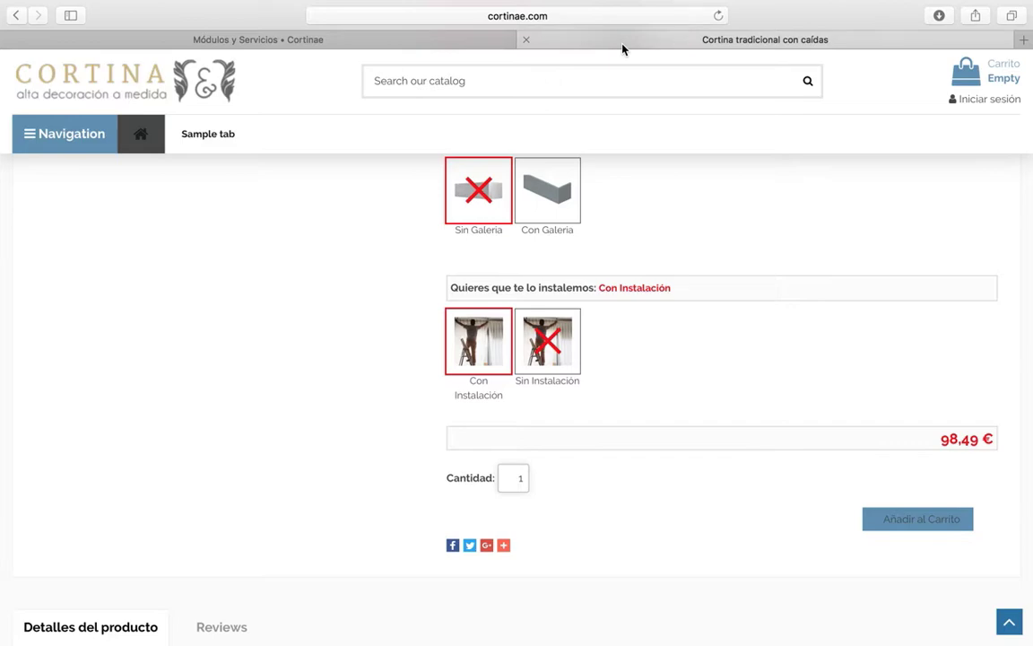
{"action": "key", "text": "super+r"}
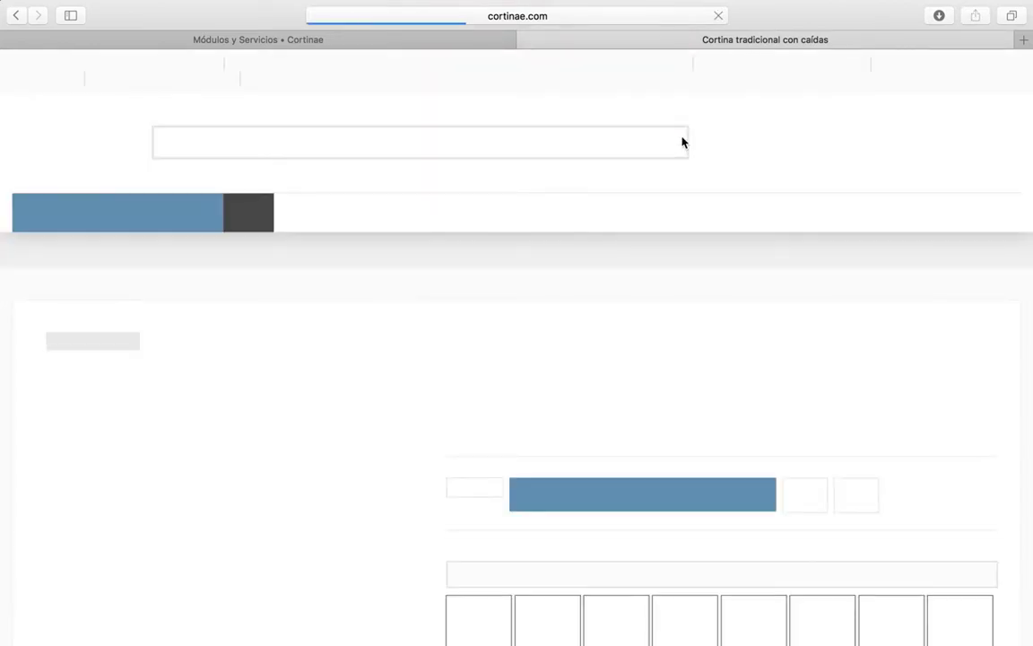
{"action": "scroll", "coordinate": [682, 142], "scroll_direction": "down", "scroll_amount": 15}
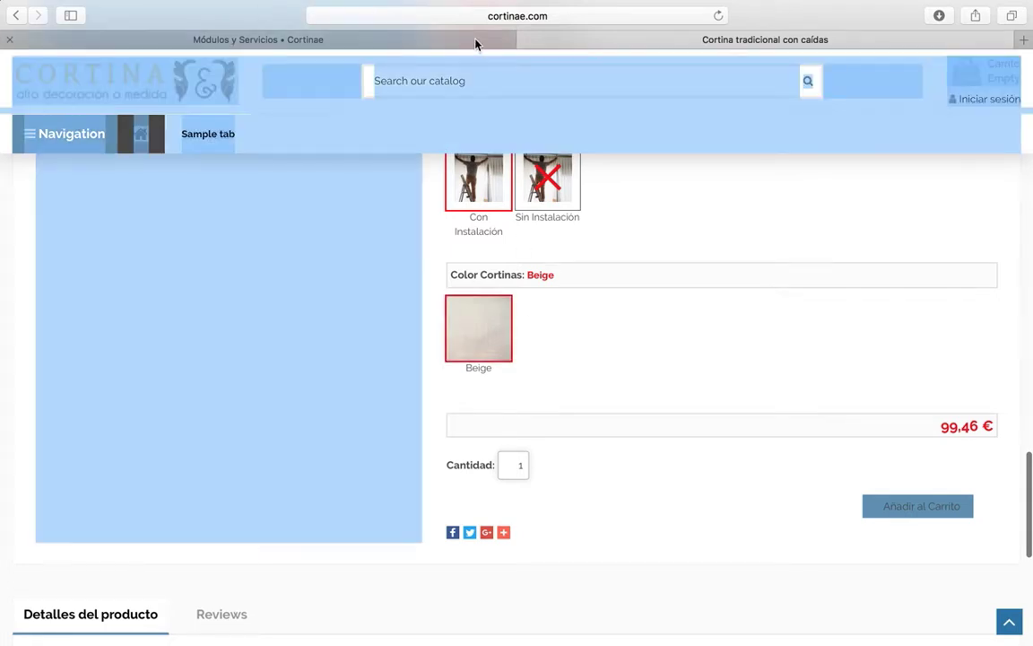
{"action": "left_click", "coordinate": [477, 40]}
{"action": "scroll", "coordinate": [986, 225], "scroll_direction": "right", "scroll_amount": 3}
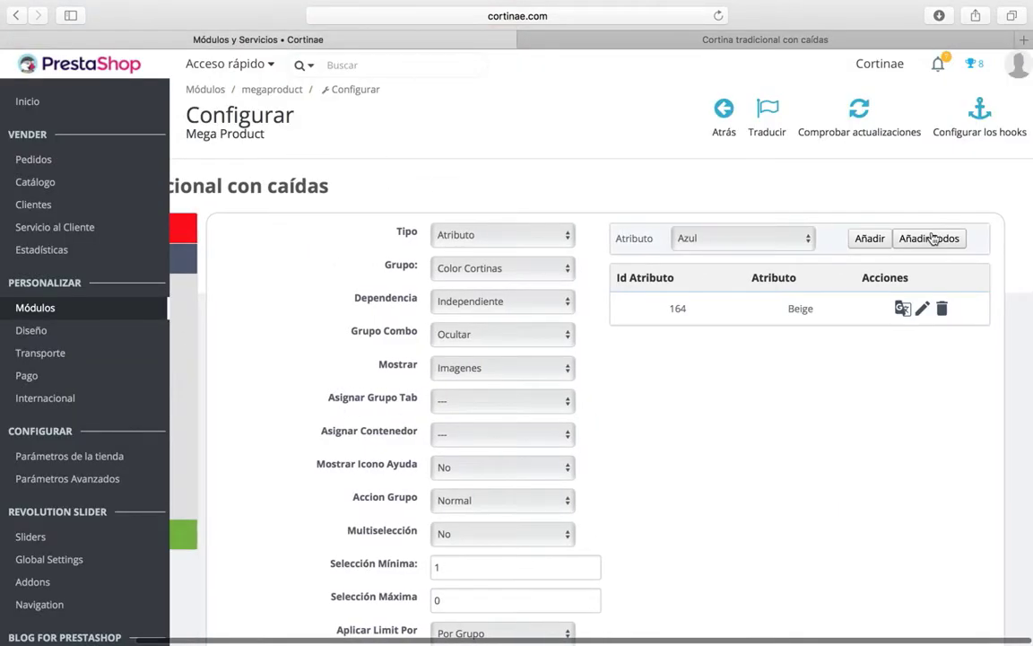
Return to the curtain's Grupos section and delete the duplicate Color Cortinas group at the end of the list
{"action": "scroll", "coordinate": [905, 336], "scroll_direction": "left", "scroll_amount": 3}
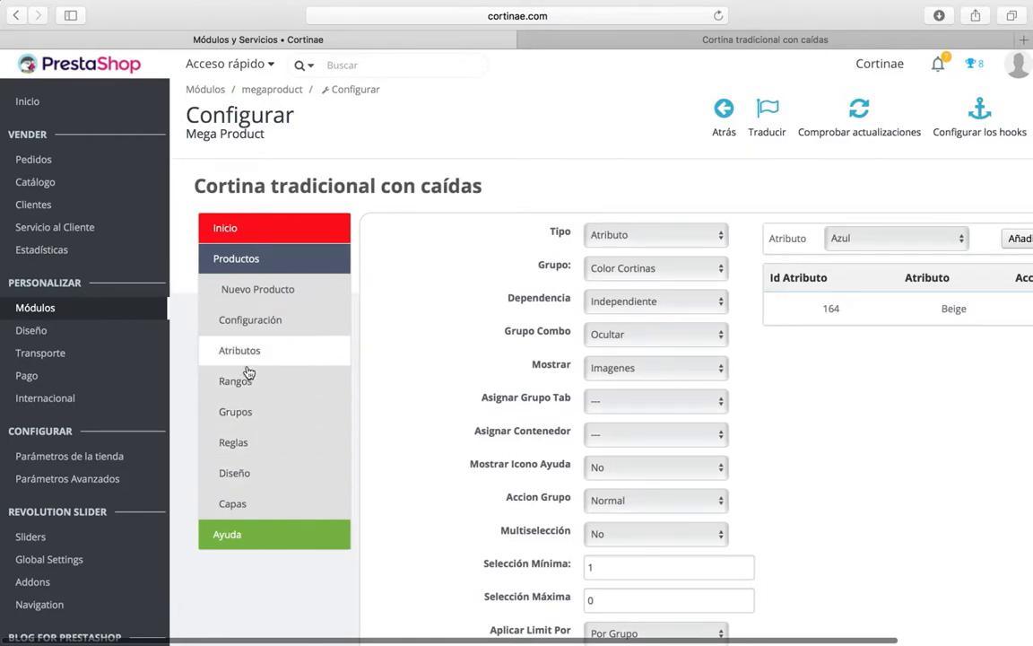
{"action": "left_click", "coordinate": [244, 413]}
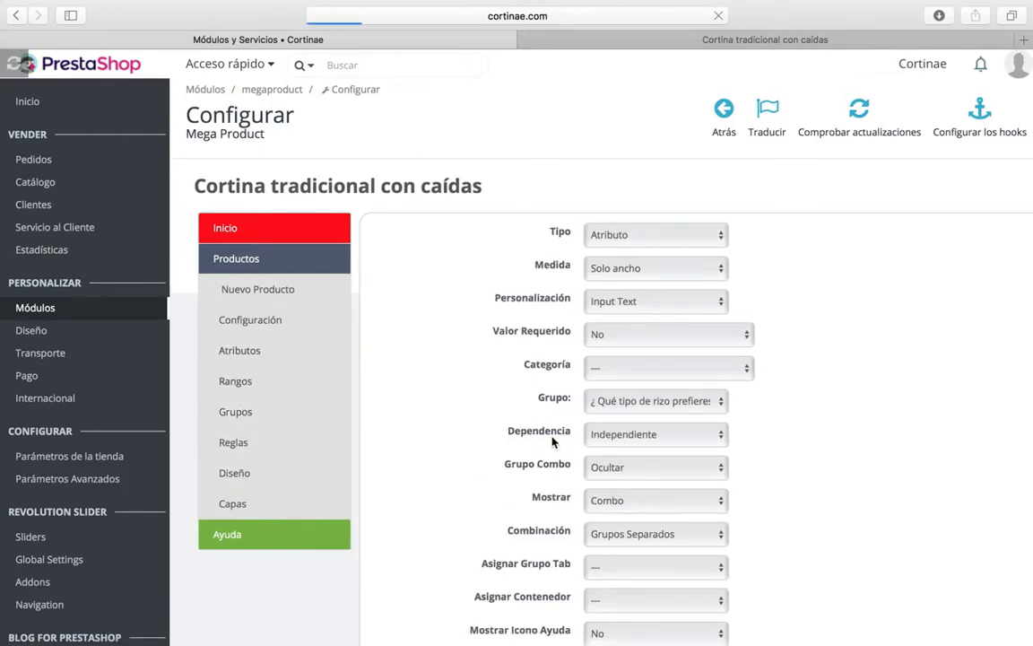
{"action": "scroll", "coordinate": [553, 438], "scroll_direction": "right", "scroll_amount": 3}
{"action": "scroll", "coordinate": [562, 438], "scroll_direction": "down", "scroll_amount": 10}
{"action": "left_click", "coordinate": [946, 542]}
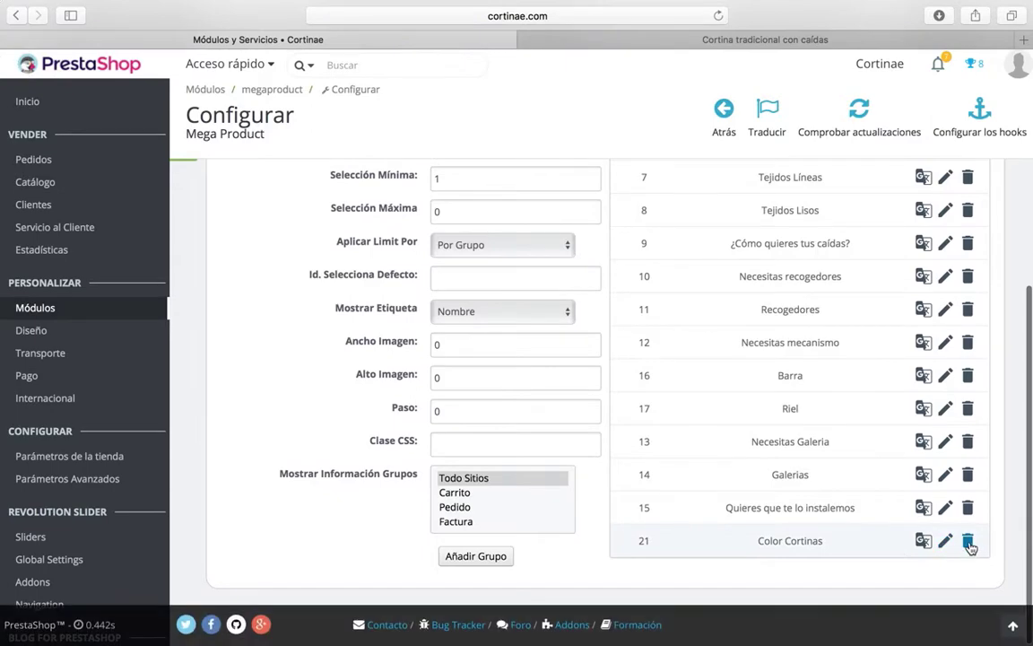
{"action": "scroll", "coordinate": [704, 472], "scroll_direction": "right", "scroll_amount": 3}
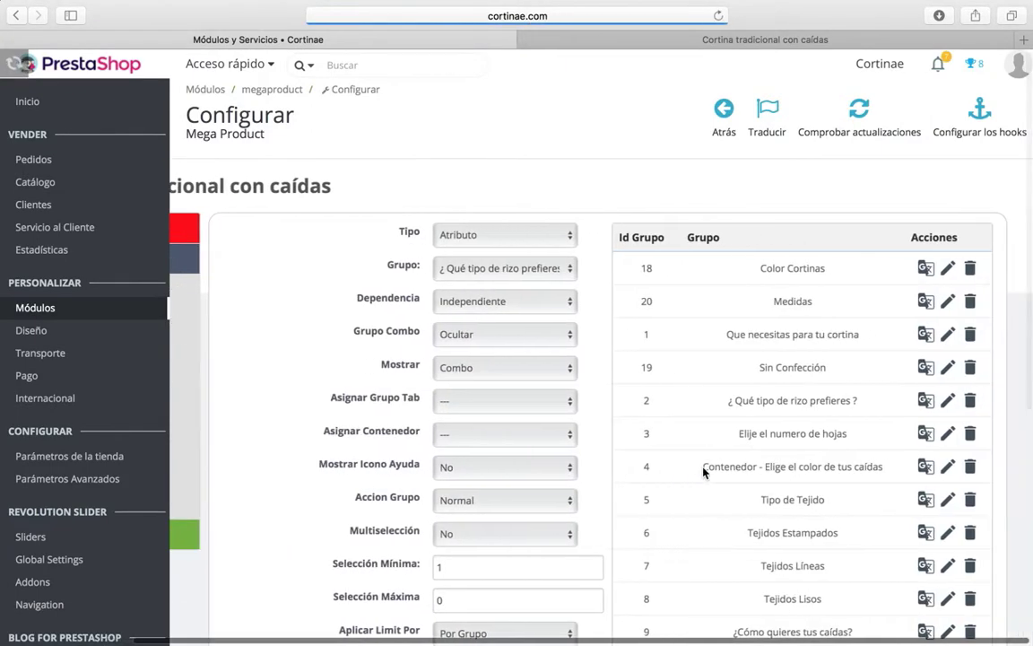
Review the order of the curtain's group list and compare it with the option blocks on the store page
{"action": "scroll", "coordinate": [786, 396], "scroll_direction": "down", "scroll_amount": 5}
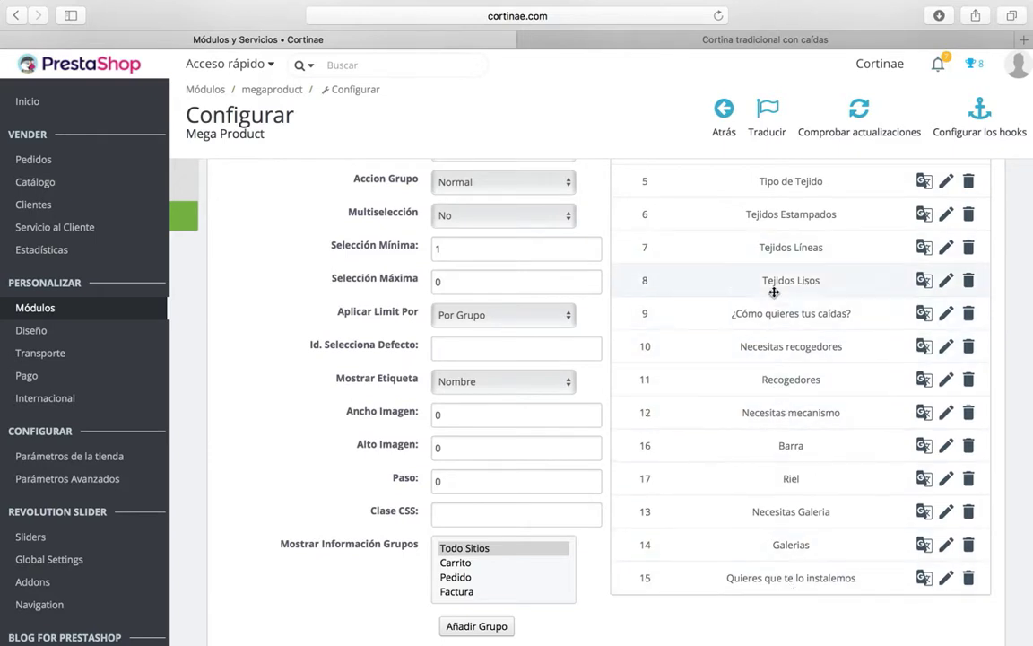
{"action": "scroll", "coordinate": [813, 563], "scroll_direction": "up", "scroll_amount": 4}
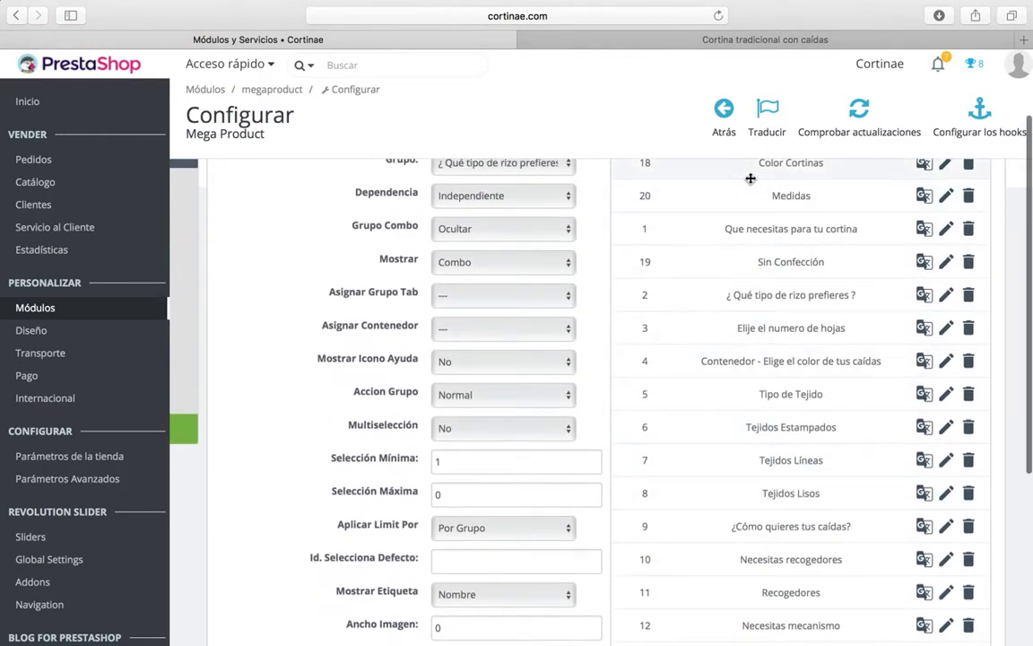
{"action": "scroll", "coordinate": [799, 404], "scroll_direction": "down", "scroll_amount": 5}
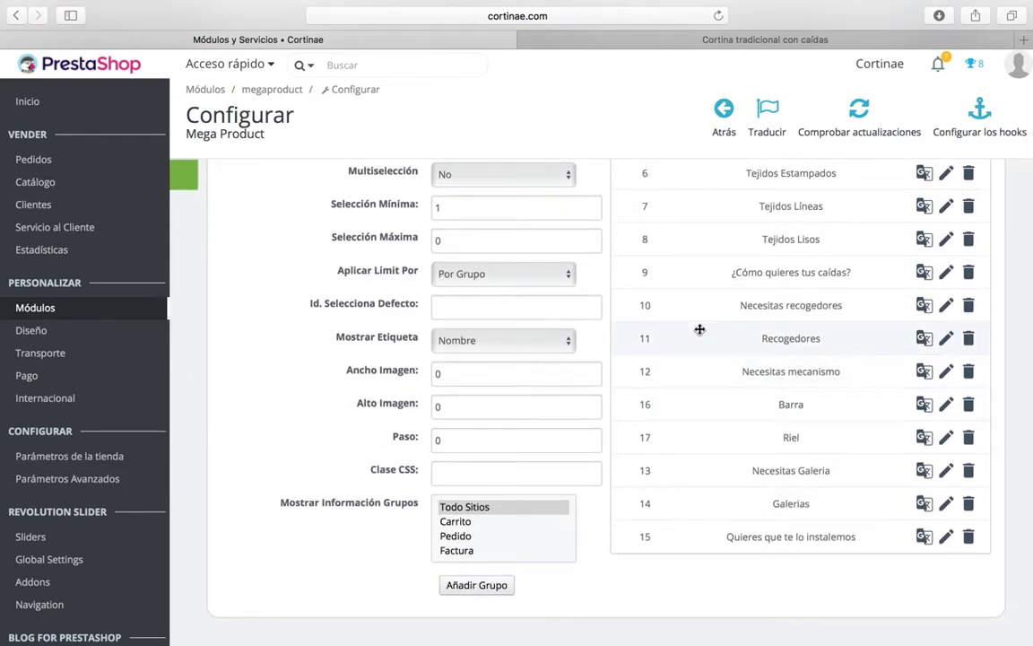
{"action": "left_click", "coordinate": [664, 37]}
{"action": "scroll", "coordinate": [648, 345], "scroll_direction": "down", "scroll_amount": 3}
{"action": "scroll", "coordinate": [650, 357], "scroll_direction": "up", "scroll_amount": 8}
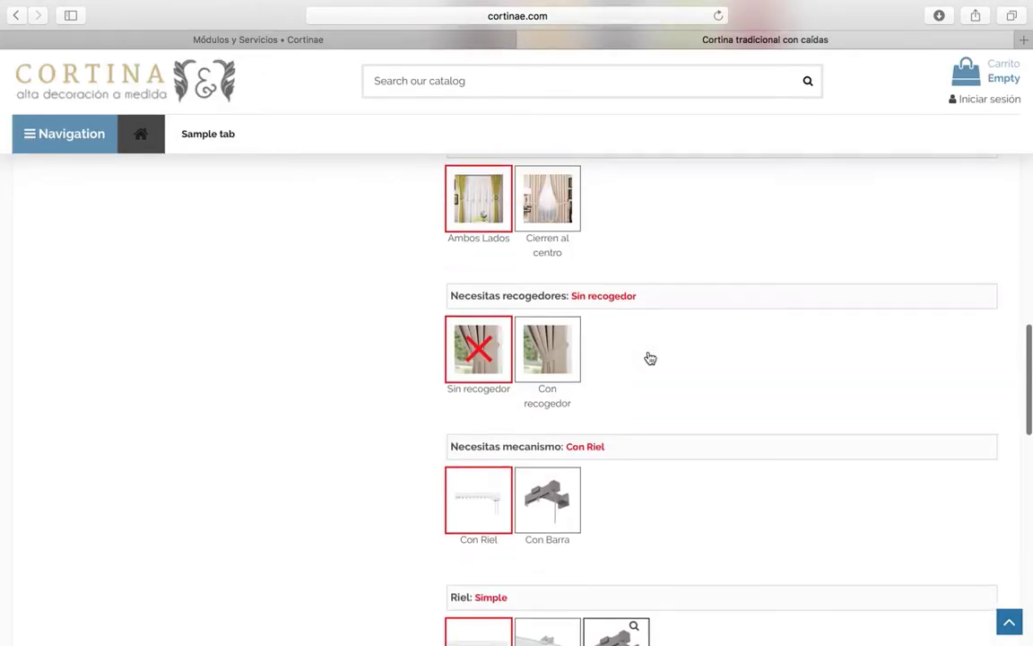
{"action": "scroll", "coordinate": [649, 363], "scroll_direction": "up", "scroll_amount": 10}
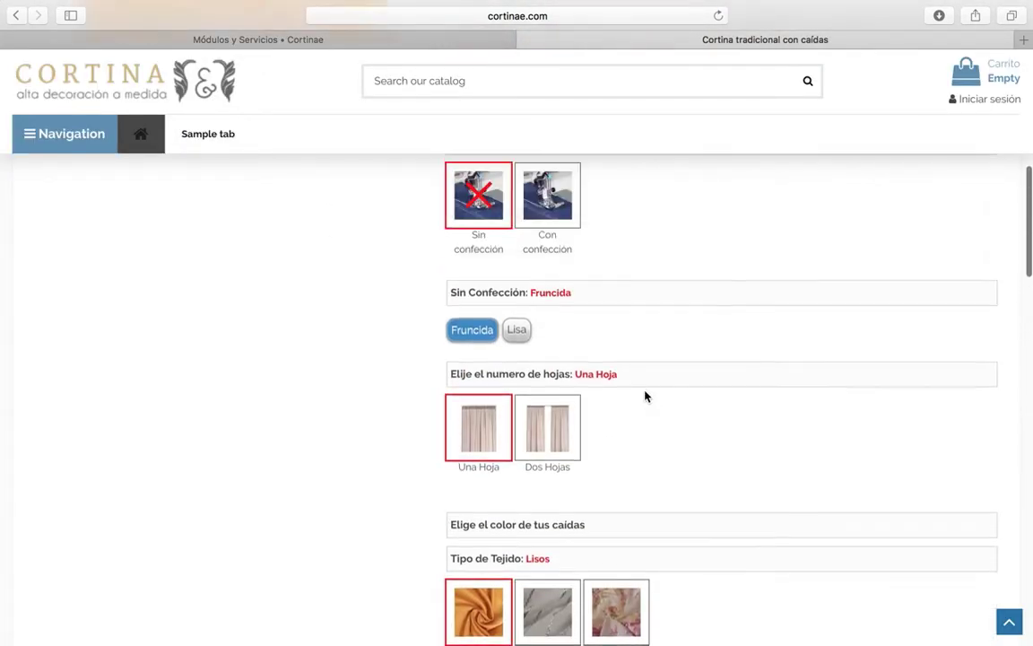
{"action": "scroll", "coordinate": [644, 396], "scroll_direction": "up", "scroll_amount": 2}
{"action": "scroll", "coordinate": [542, 366], "scroll_direction": "down", "scroll_amount": 5}
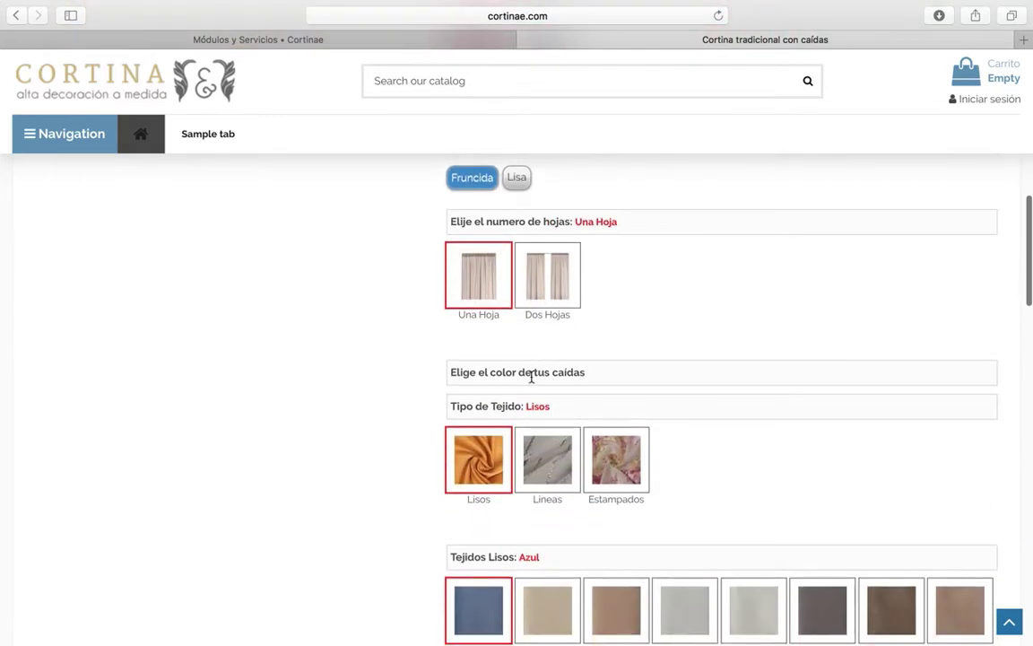
Back in the Mega Product group form, set Tipo to Medida and Medida to Ancho / Alto
{"action": "left_click", "coordinate": [439, 42]}
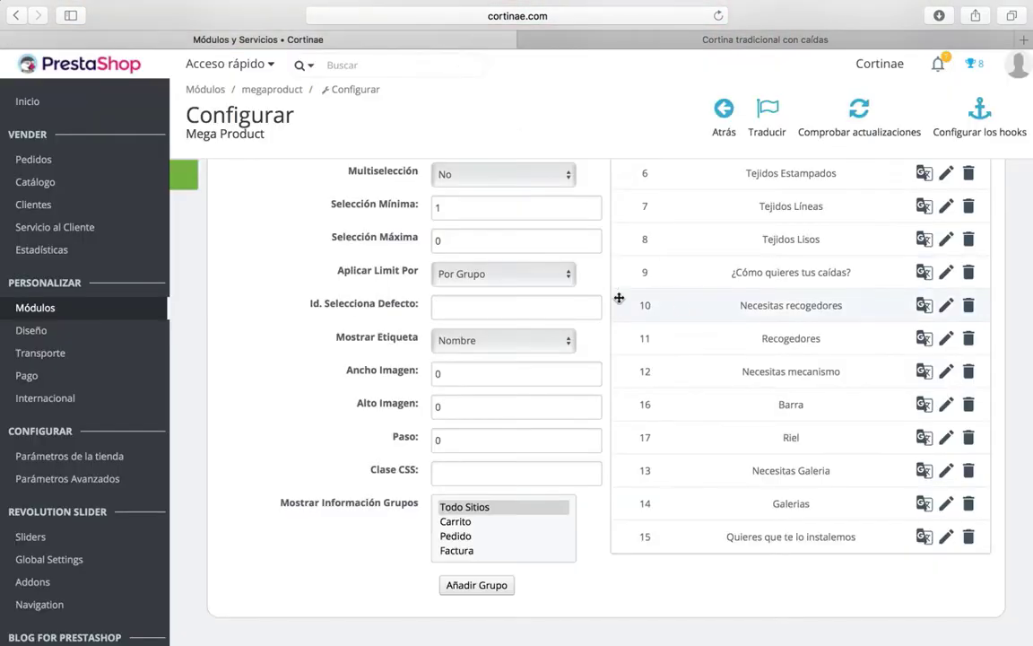
{"action": "scroll", "coordinate": [619, 298], "scroll_direction": "up", "scroll_amount": 1}
{"action": "scroll", "coordinate": [619, 285], "scroll_direction": "up", "scroll_amount": 5}
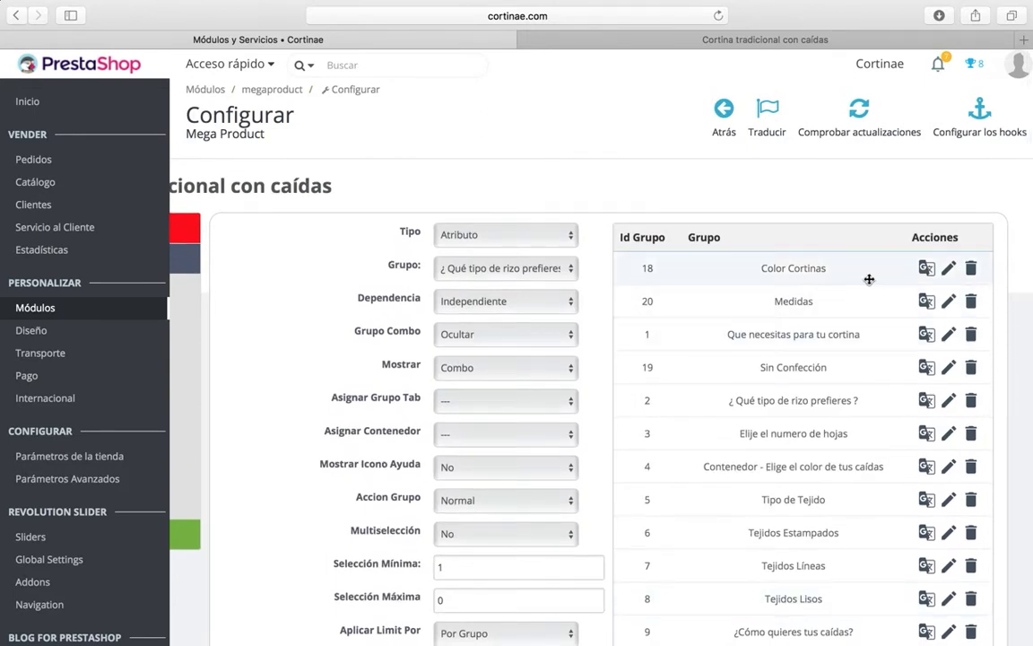
{"action": "left_click", "coordinate": [518, 239]}
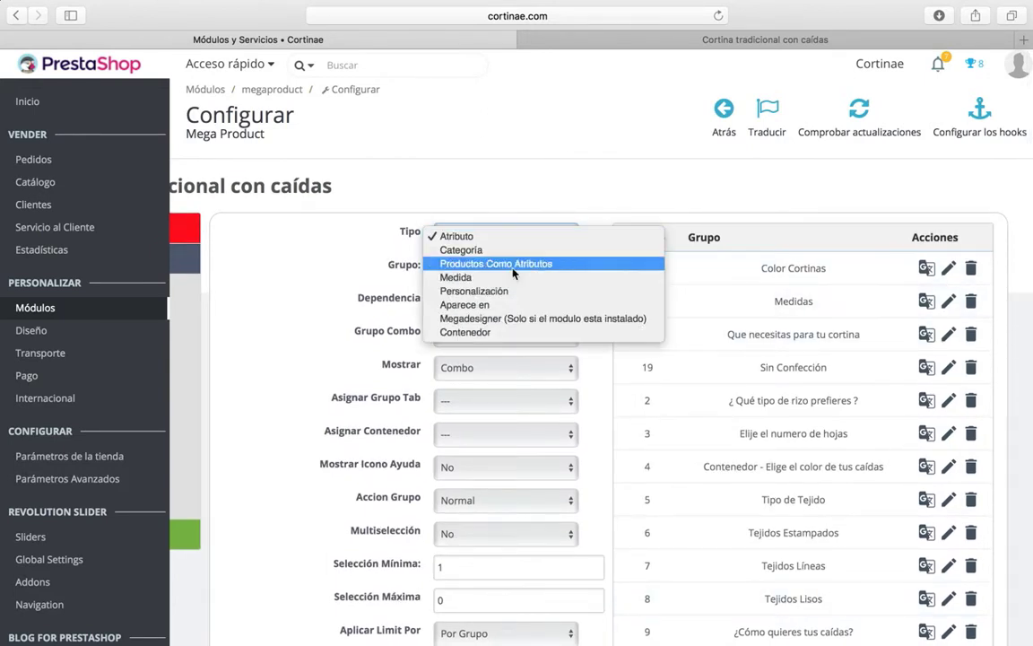
{"action": "left_click", "coordinate": [509, 278]}
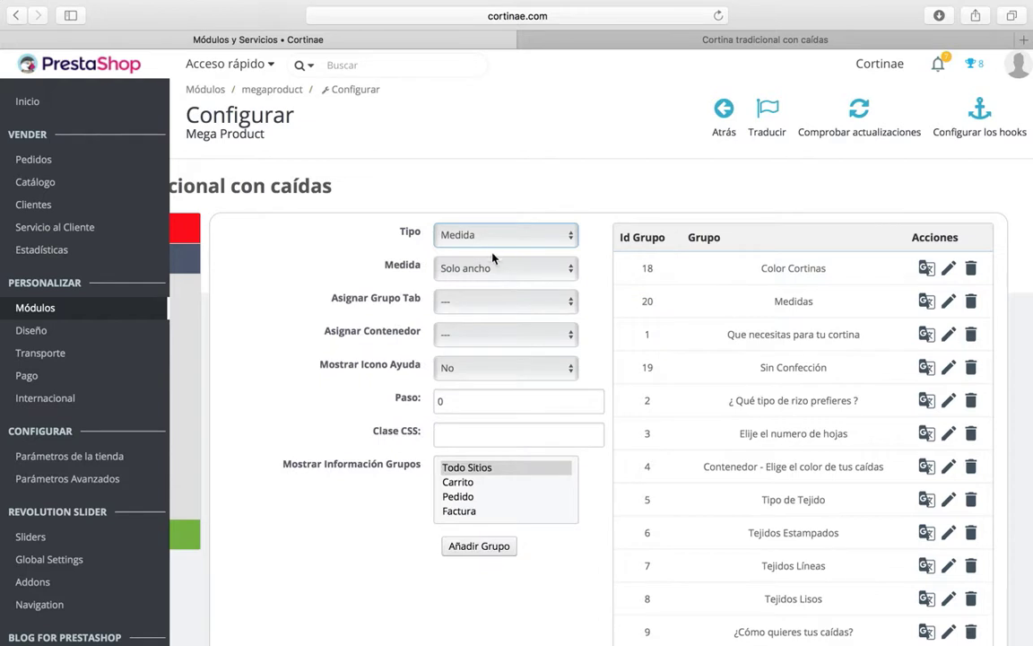
{"action": "left_click", "coordinate": [491, 276]}
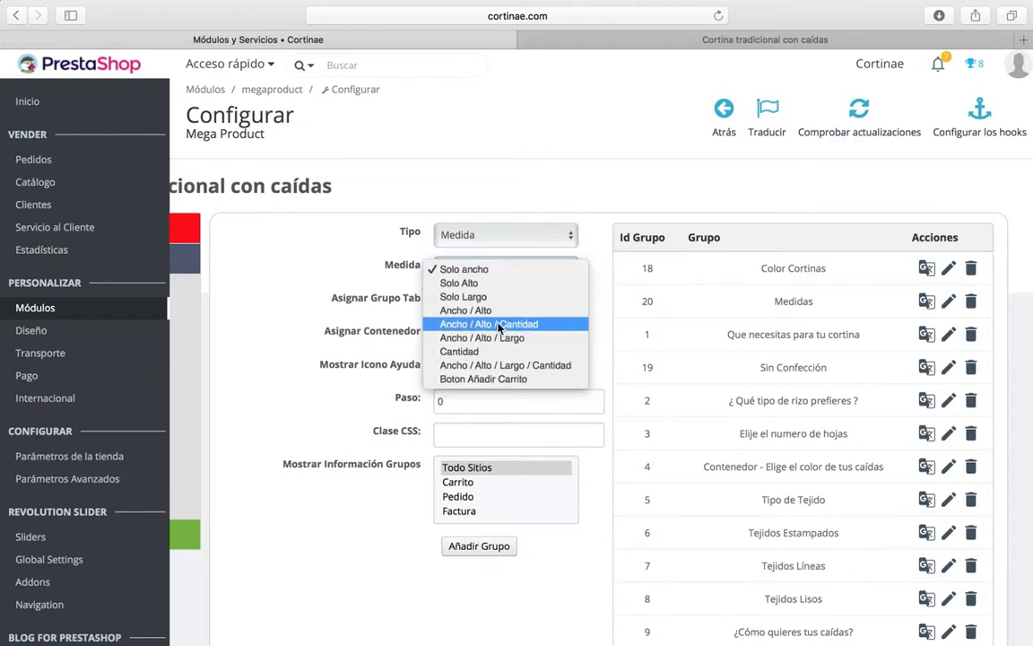
{"action": "left_click", "coordinate": [498, 310]}
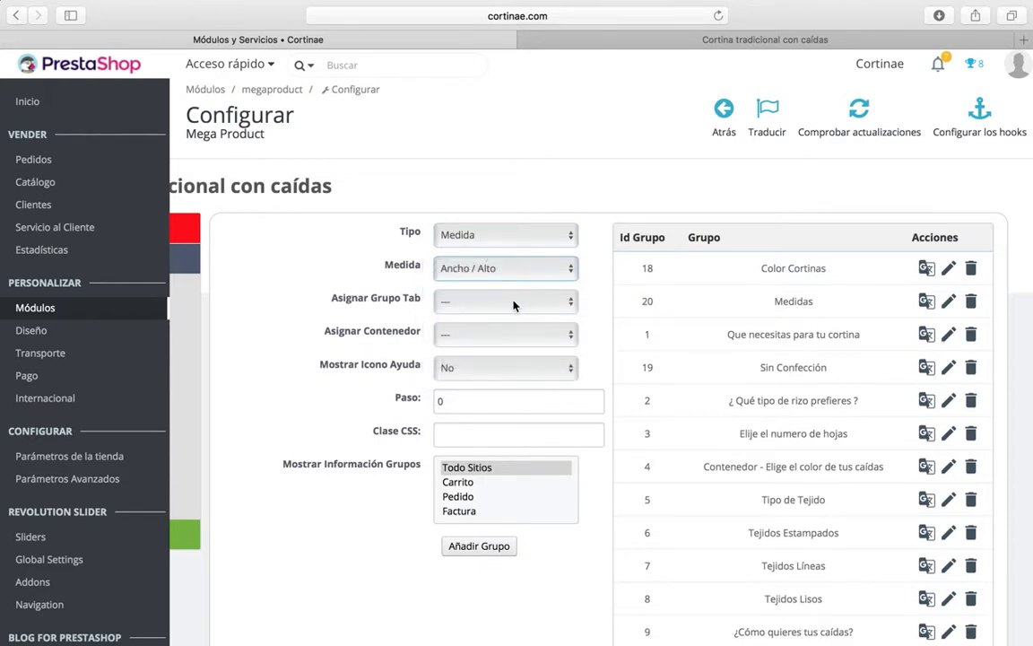
Open the existing Medidas group to review its settings and return to the Grupos list
{"action": "left_click", "coordinate": [949, 301]}
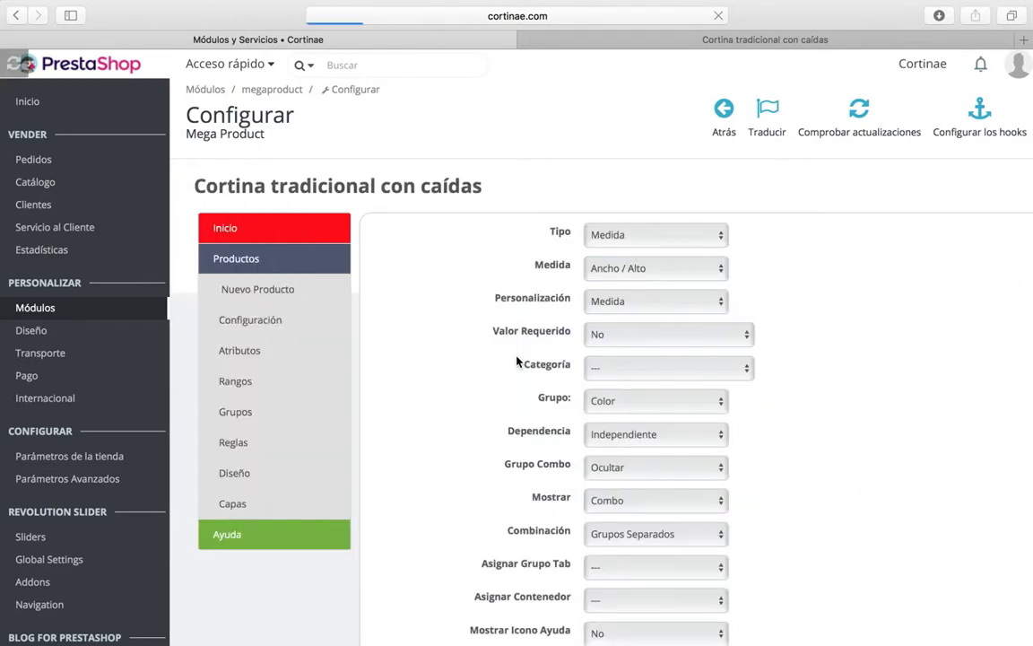
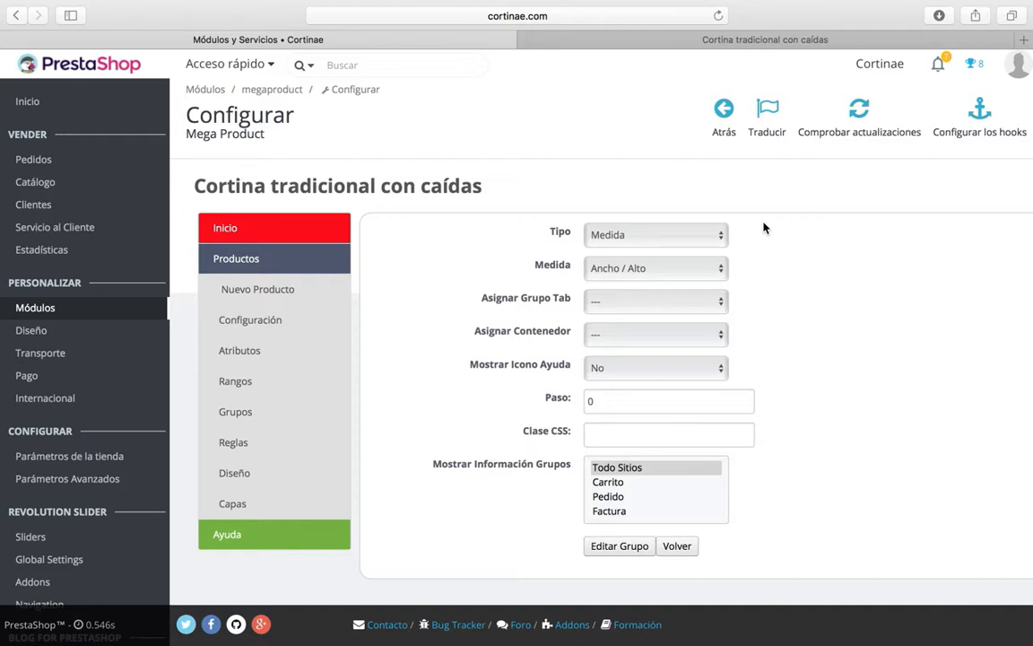
{"action": "left_click", "coordinate": [247, 410]}
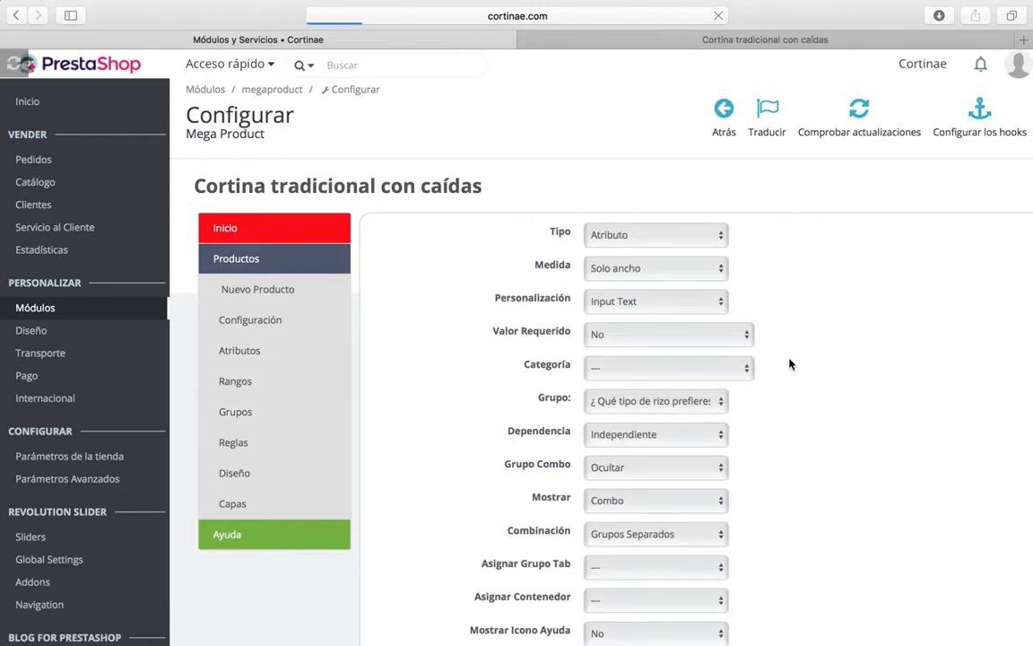
{"action": "scroll", "coordinate": [807, 359], "scroll_direction": "right", "scroll_amount": 3}
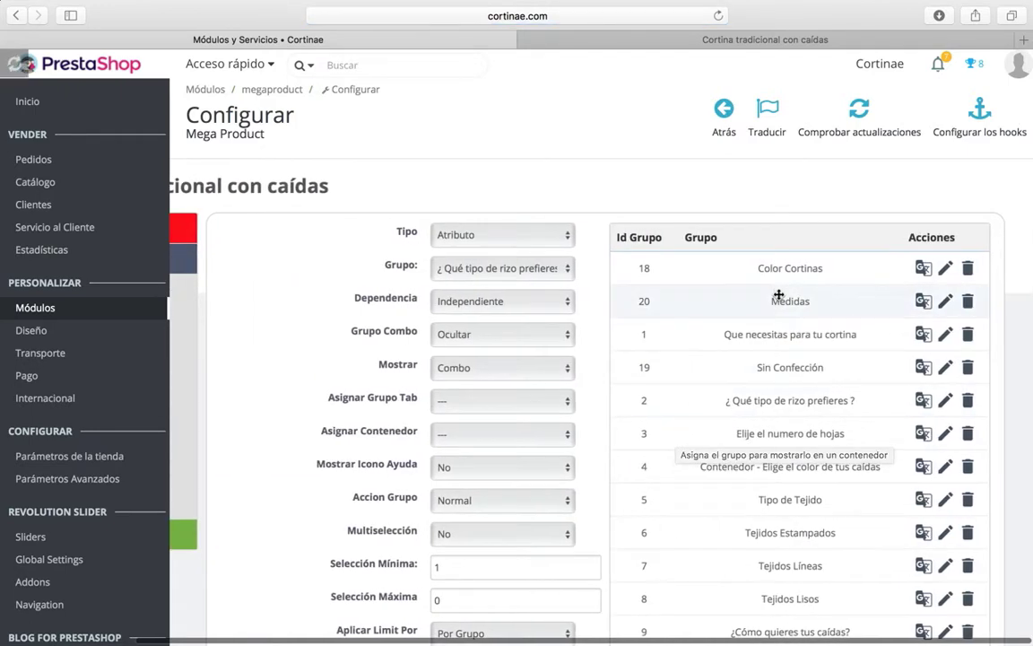
Examine the Ancho and Alto fields and their size-limit text on the store page, and open the Medidas group's title and description texts in Mega Product
{"action": "left_click", "coordinate": [667, 38]}
{"action": "scroll", "coordinate": [653, 351], "scroll_direction": "up", "scroll_amount": 10}
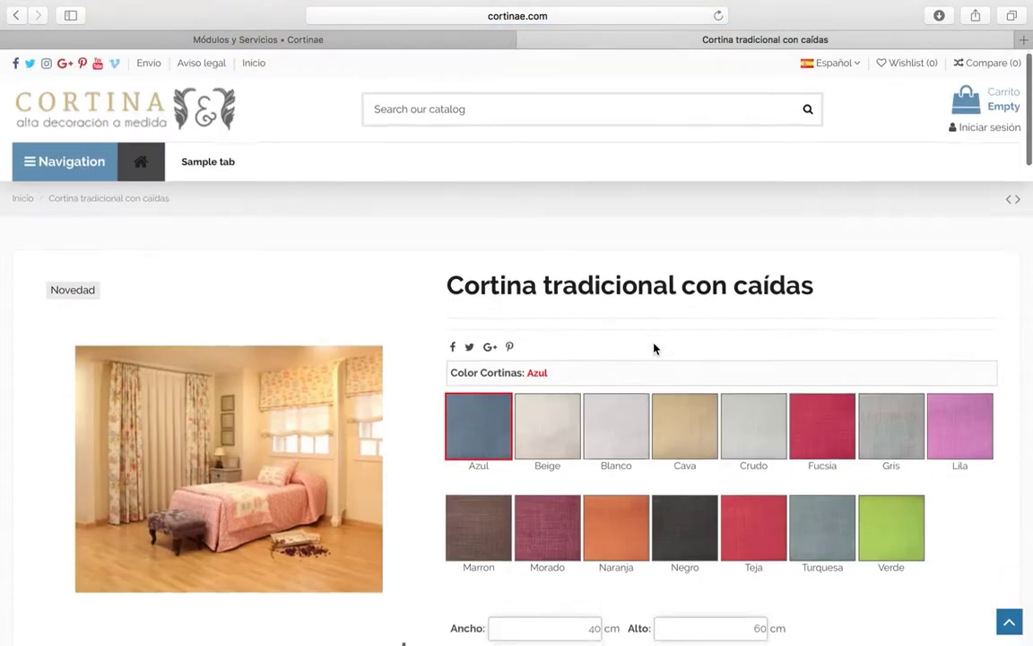
{"action": "scroll", "coordinate": [653, 351], "scroll_direction": "down", "scroll_amount": 6}
{"action": "scroll", "coordinate": [625, 420], "scroll_direction": "down", "scroll_amount": 2}
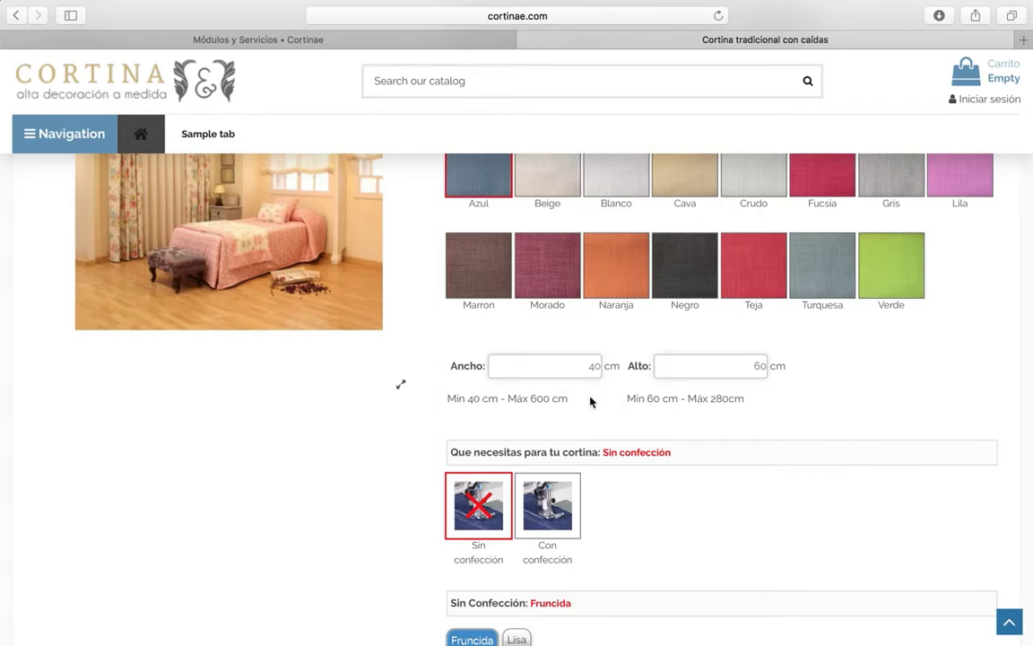
{"action": "left_click_drag", "start_coordinate": [448, 404], "coordinate": [675, 397]}
{"action": "left_click", "coordinate": [733, 433]}
{"action": "left_click", "coordinate": [470, 39]}
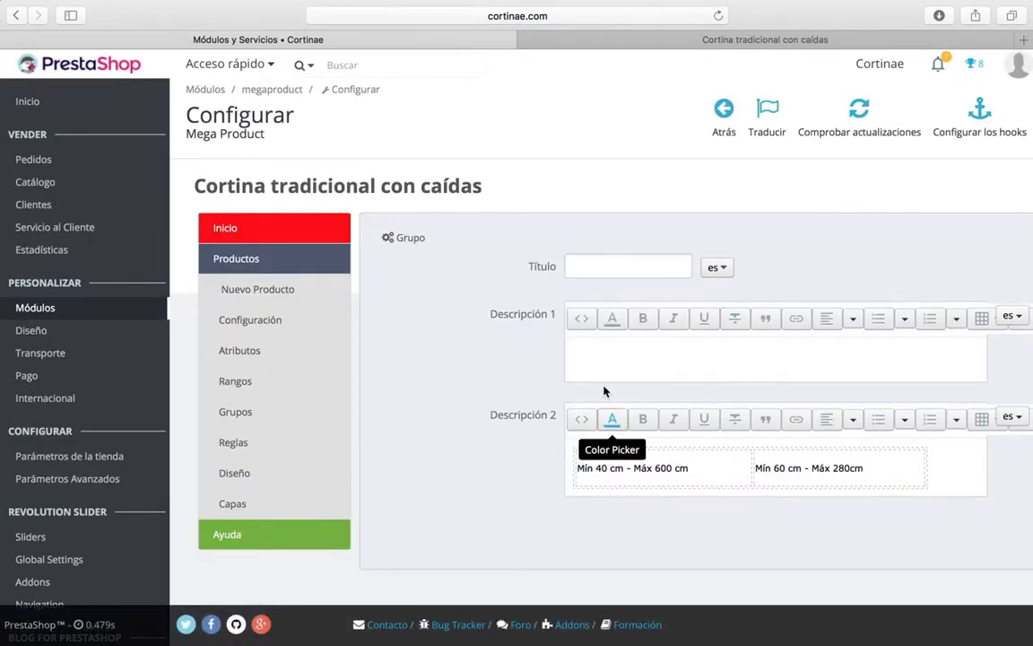
Compare the Medidas group's empty title and Descripción 2 size-limit table with the text under Ancho and Alto on the store page
{"action": "left_click", "coordinate": [595, 263]}
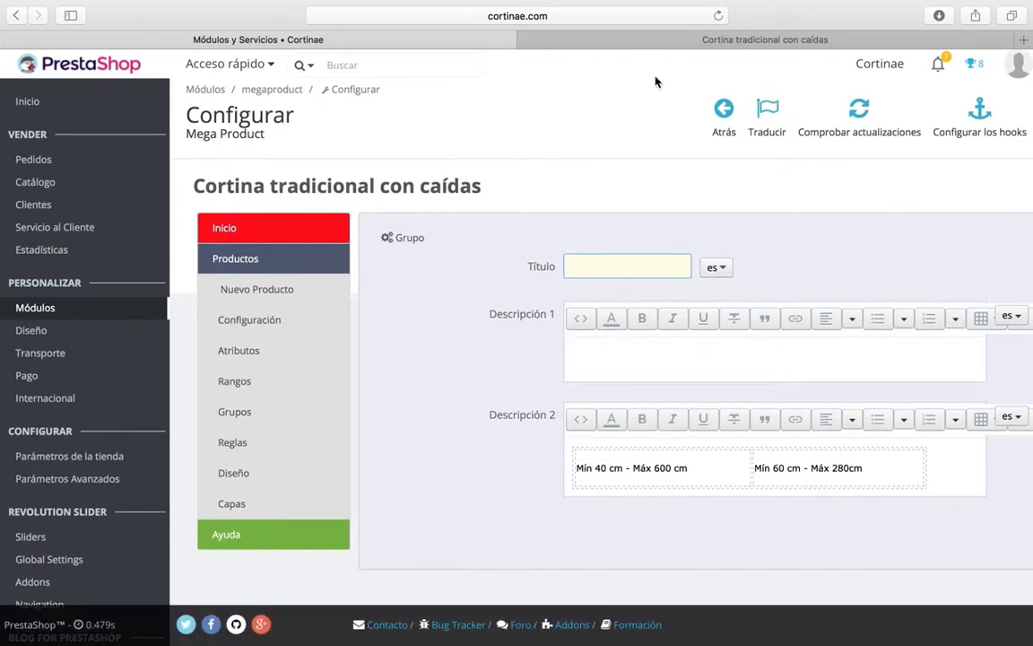
{"action": "left_click", "coordinate": [607, 38]}
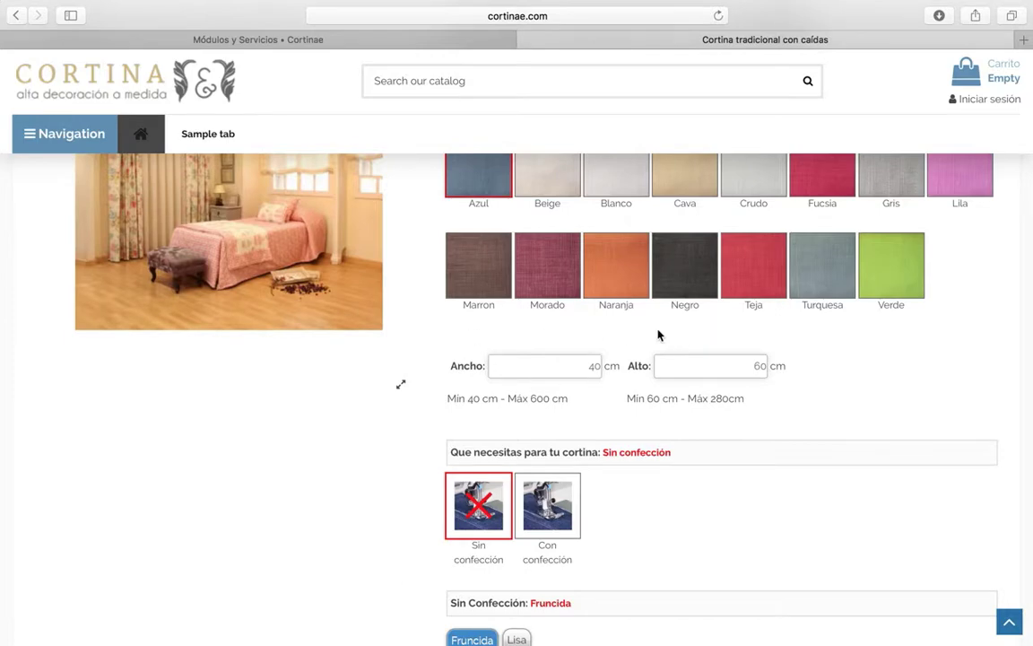
{"action": "left_click", "coordinate": [398, 53]}
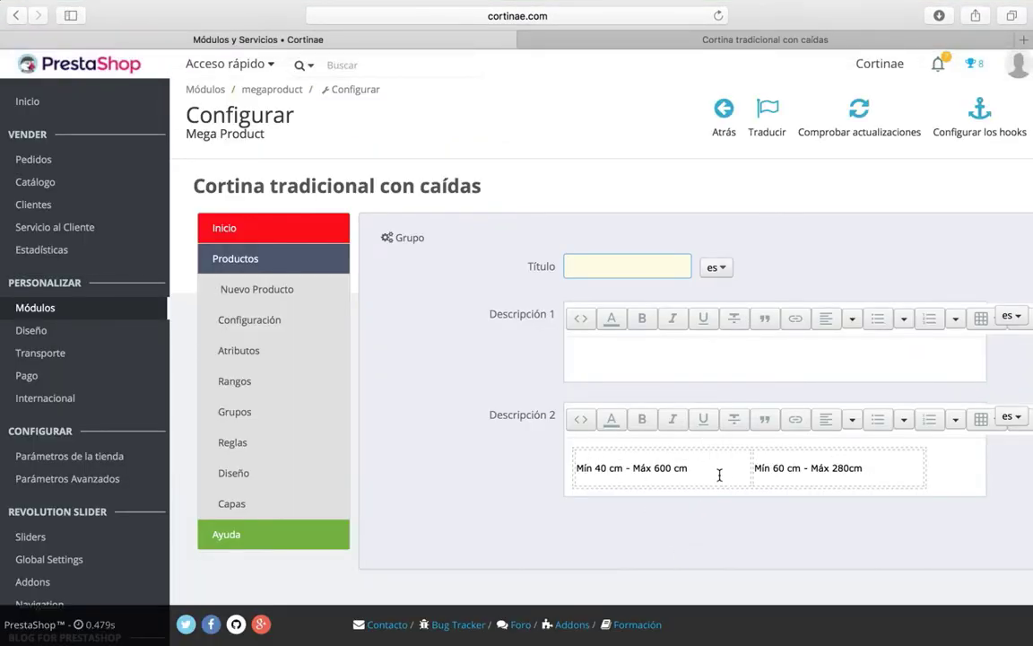
{"action": "left_click_drag", "start_coordinate": [882, 467], "coordinate": [592, 473]}
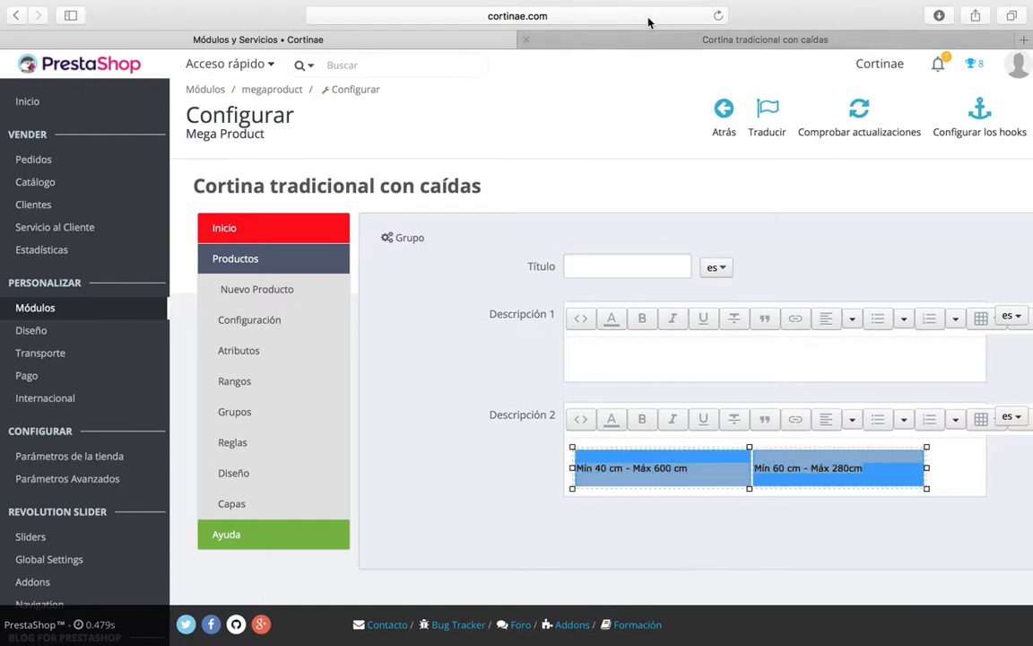
{"action": "left_click", "coordinate": [608, 37]}
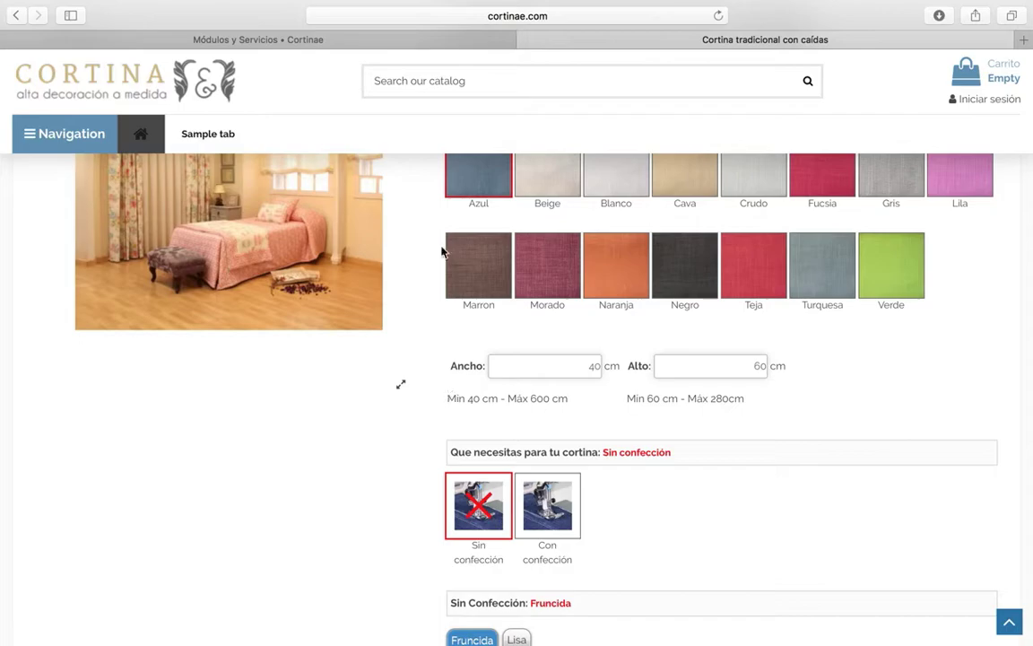
{"action": "left_click", "coordinate": [440, 39]}
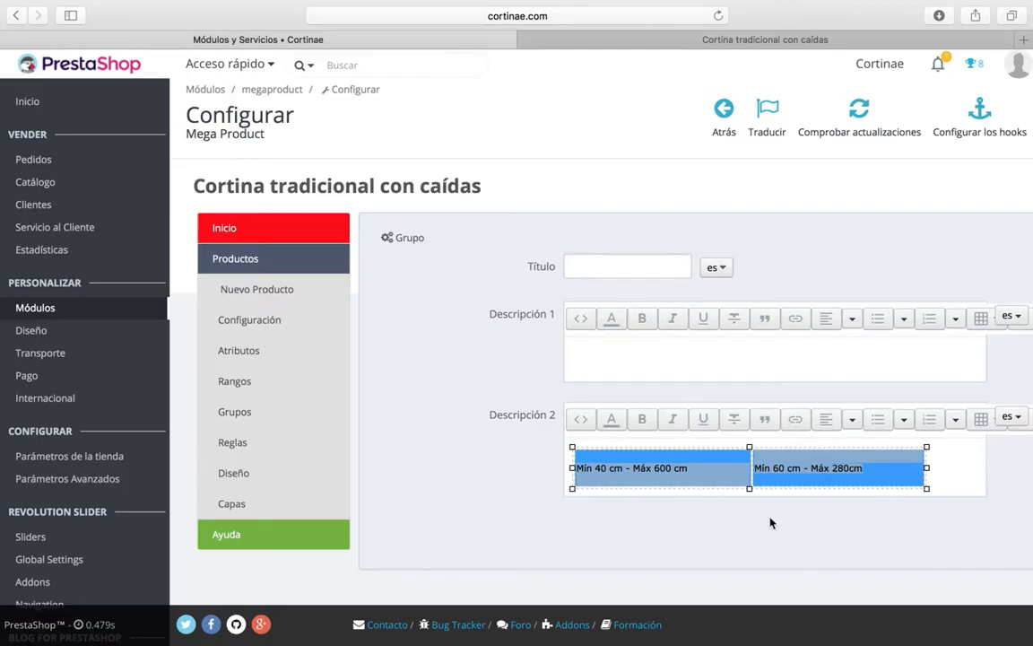
{"action": "left_click", "coordinate": [962, 462]}
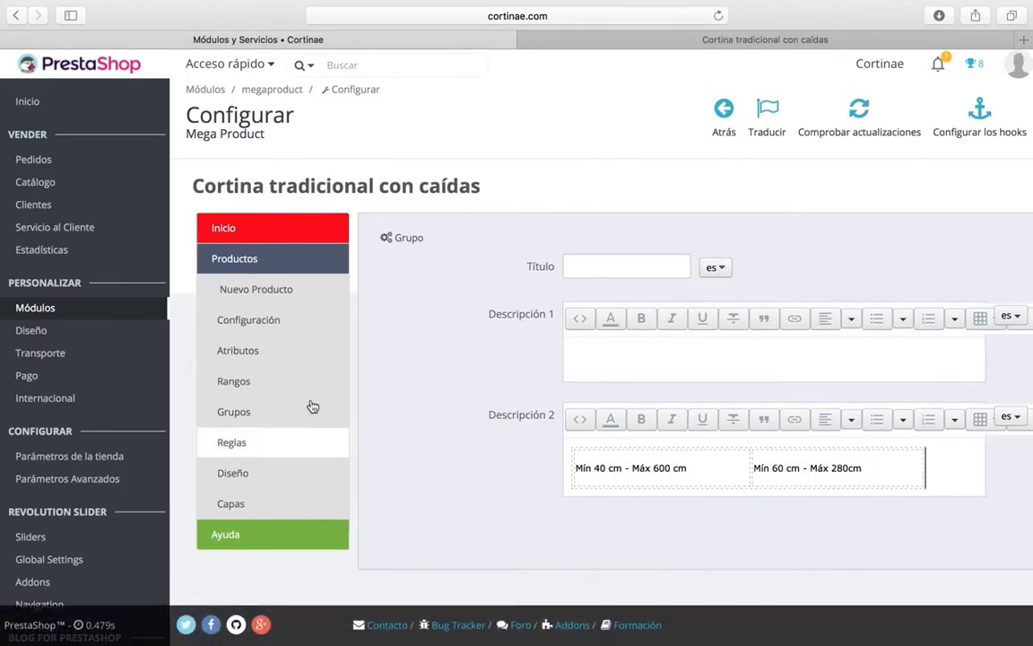
Return to the Grupos list and examine the "Elige el color de tus caídas" heading on the store page
{"action": "left_click", "coordinate": [251, 413]}
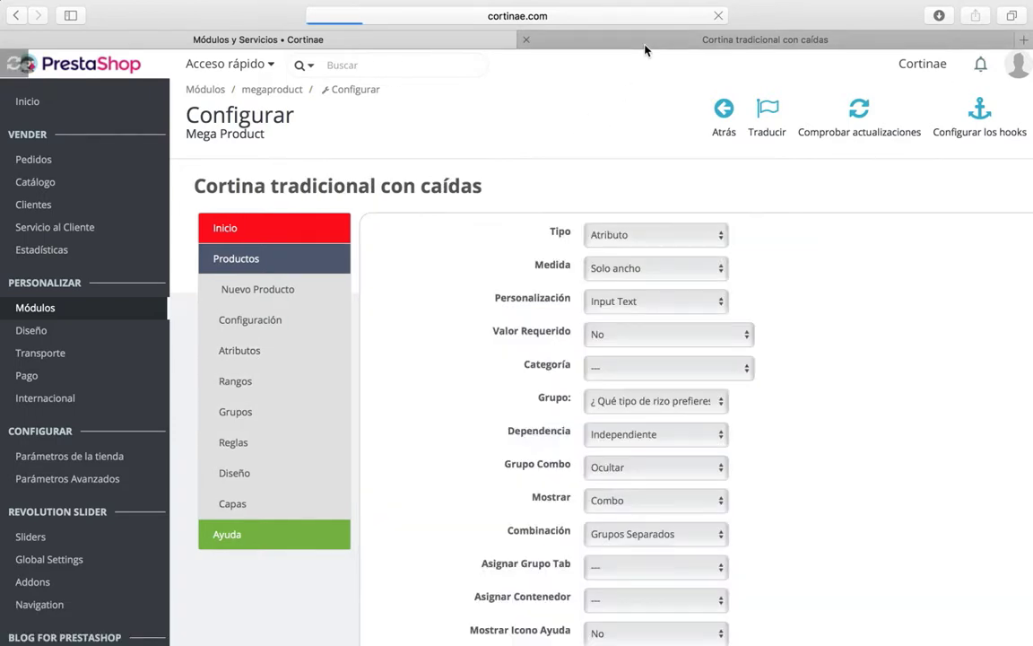
{"action": "left_click", "coordinate": [645, 43]}
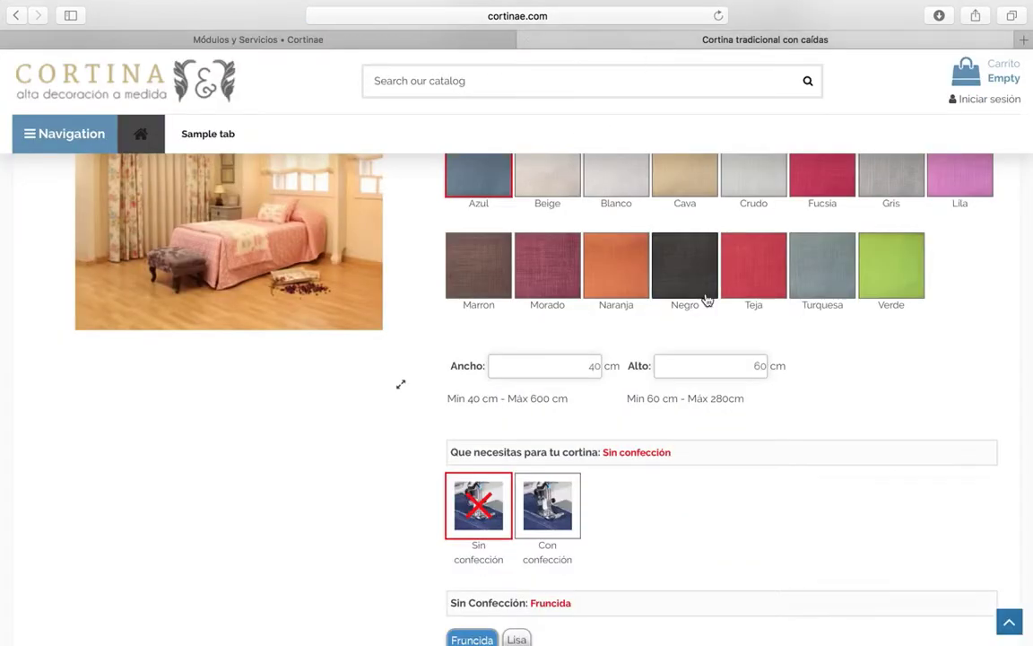
{"action": "scroll", "coordinate": [690, 350], "scroll_direction": "down", "scroll_amount": 3}
{"action": "scroll", "coordinate": [690, 350], "scroll_direction": "down", "scroll_amount": 5}
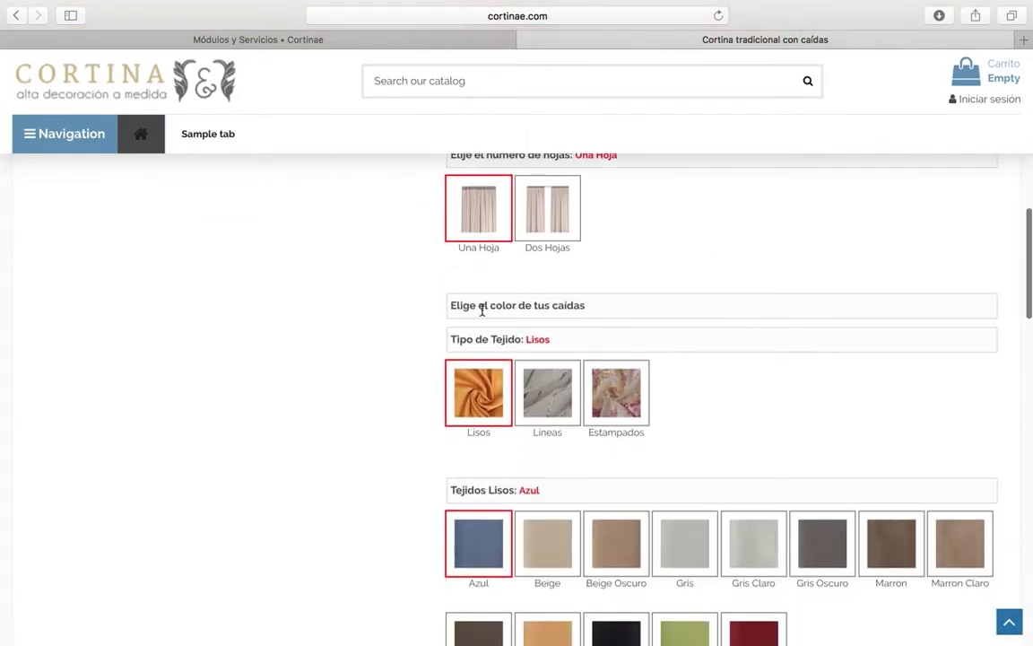
{"action": "left_click_drag", "start_coordinate": [463, 305], "coordinate": [609, 306]}
{"action": "left_click", "coordinate": [481, 315]}
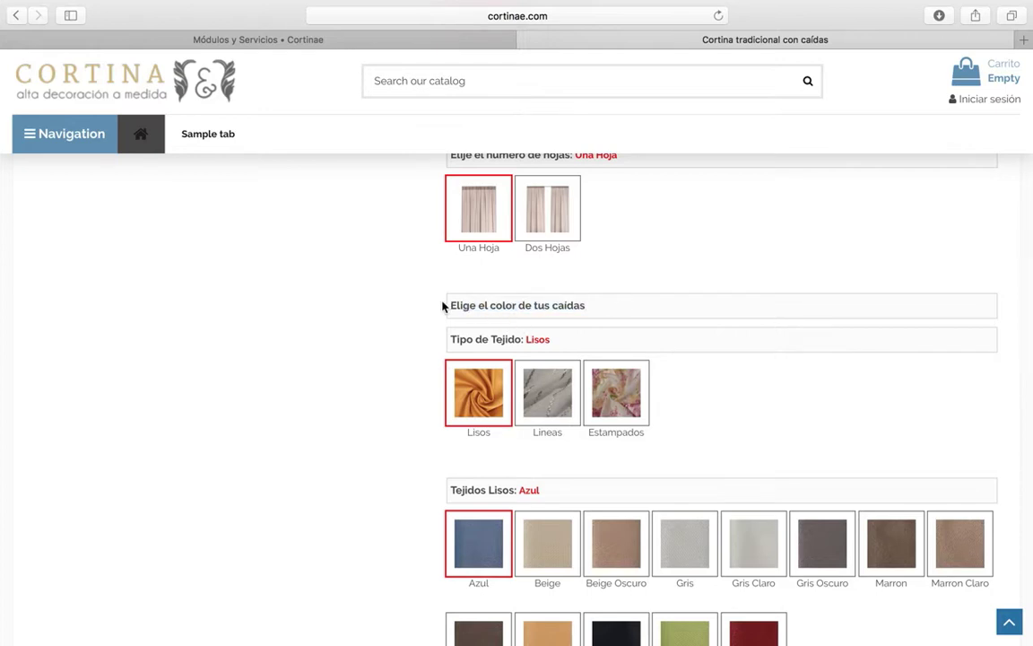
Open the "Contenedor - Elige el color de tus caídas" group in Mega Product, keep Tipo as Contenedor and save the group
{"action": "left_click", "coordinate": [471, 40]}
{"action": "scroll", "coordinate": [861, 332], "scroll_direction": "right", "scroll_amount": 2}
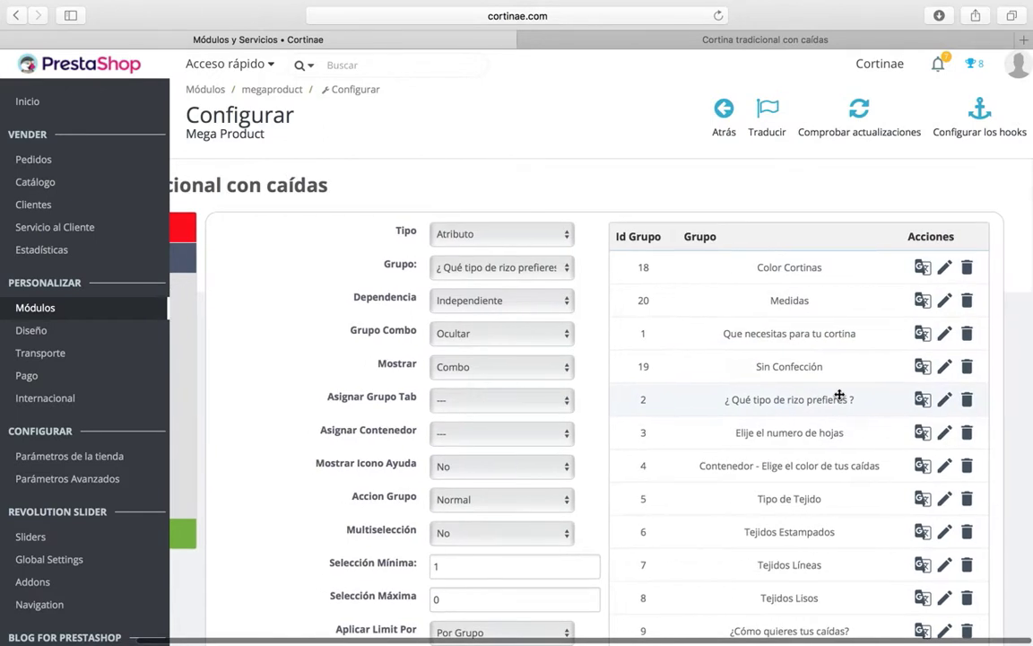
{"action": "scroll", "coordinate": [834, 341], "scroll_direction": "down", "scroll_amount": 2}
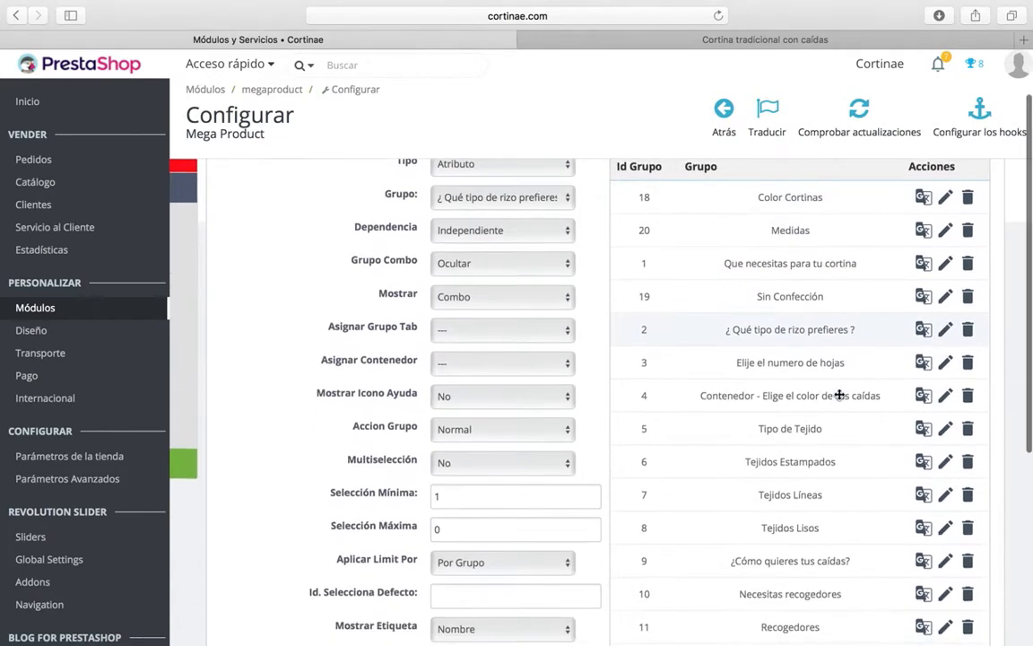
{"action": "left_click", "coordinate": [941, 401]}
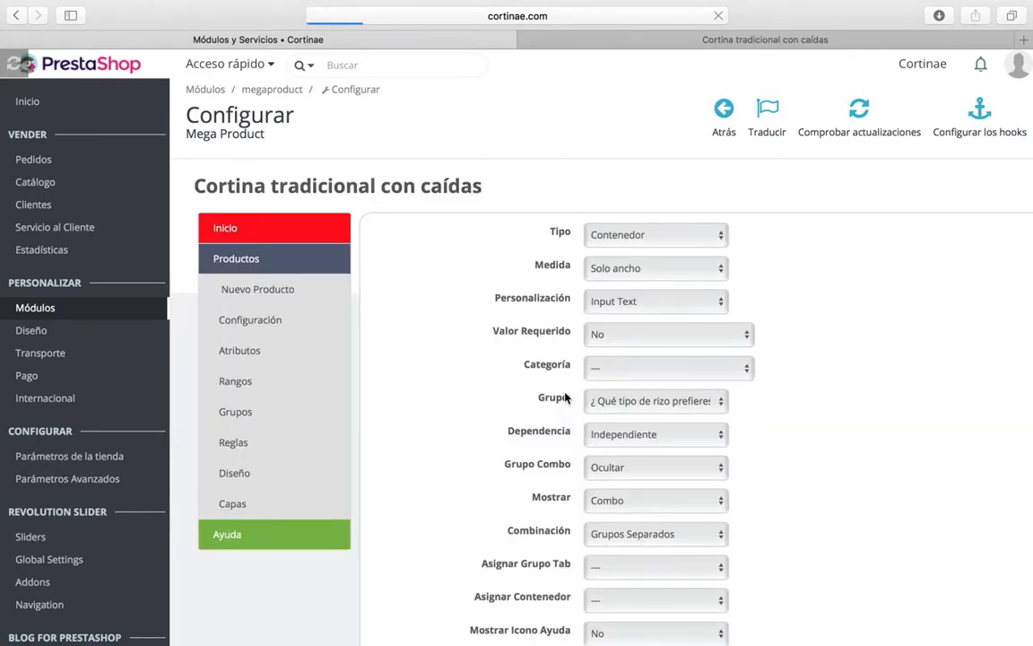
{"action": "left_click", "coordinate": [642, 235]}
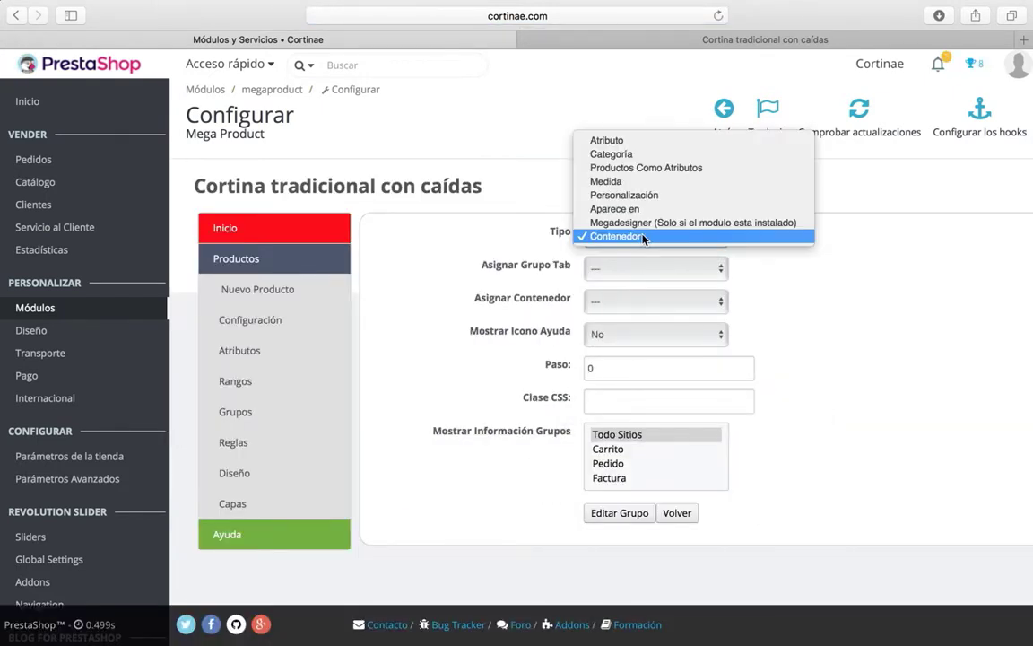
{"action": "left_click", "coordinate": [643, 236]}
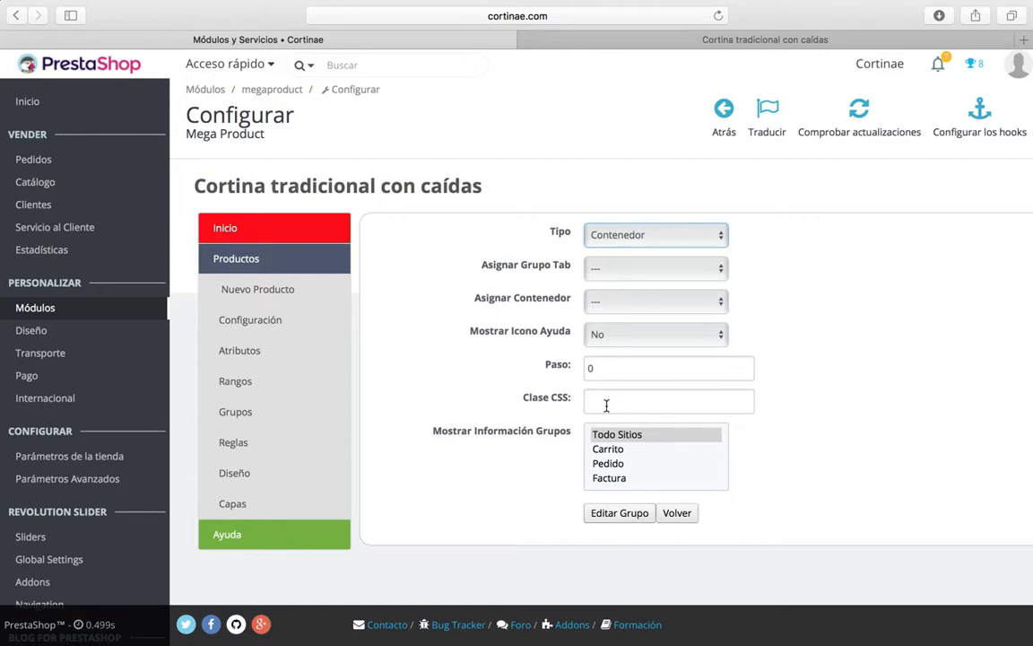
{"action": "left_click", "coordinate": [632, 515]}
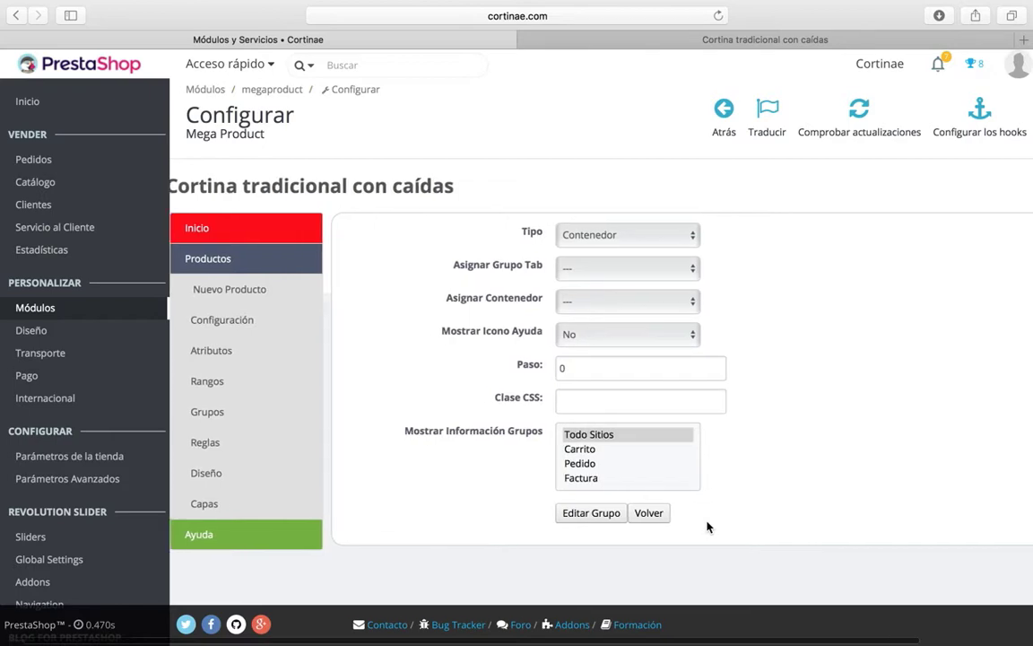
Open the container group's title and description texts from the Grupos list and review its title
{"action": "left_click", "coordinate": [262, 417]}
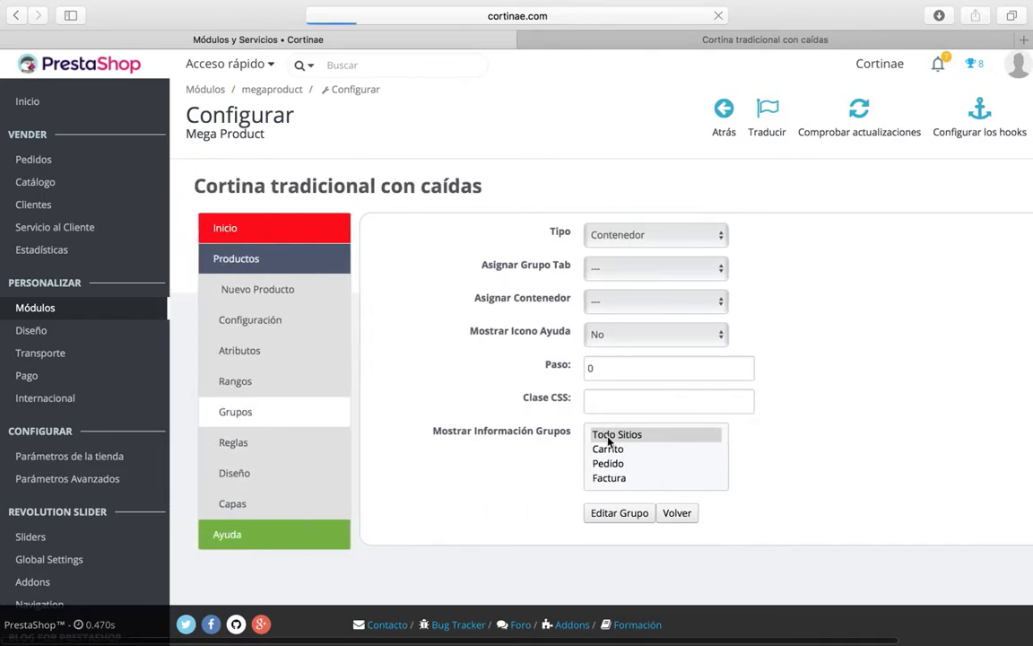
{"action": "scroll", "coordinate": [617, 423], "scroll_direction": "down", "scroll_amount": 5}
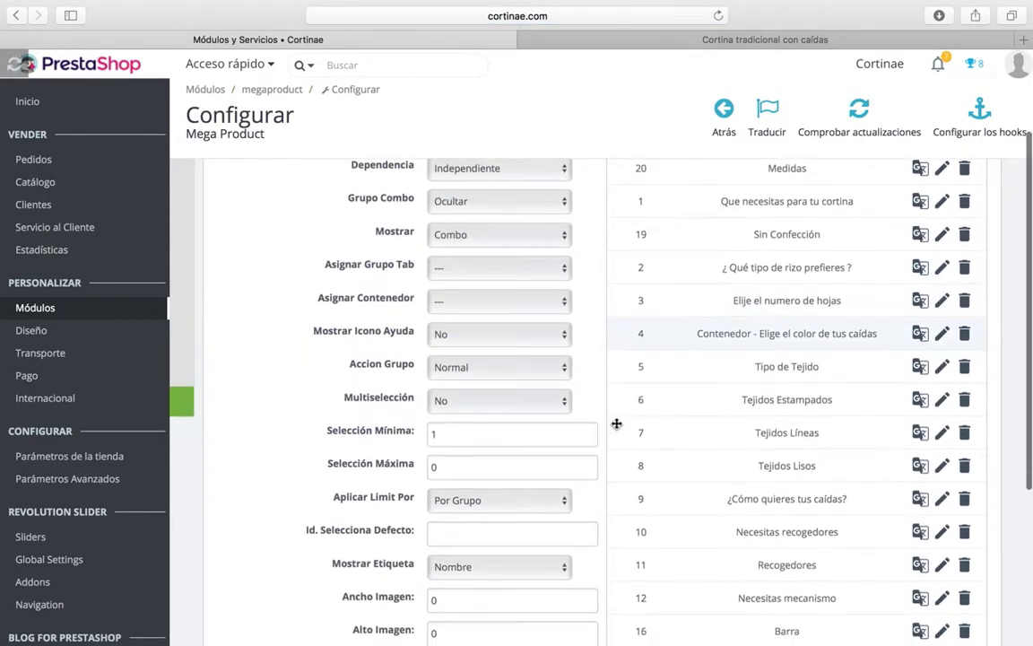
{"action": "scroll", "coordinate": [616, 396], "scroll_direction": "down", "scroll_amount": 1}
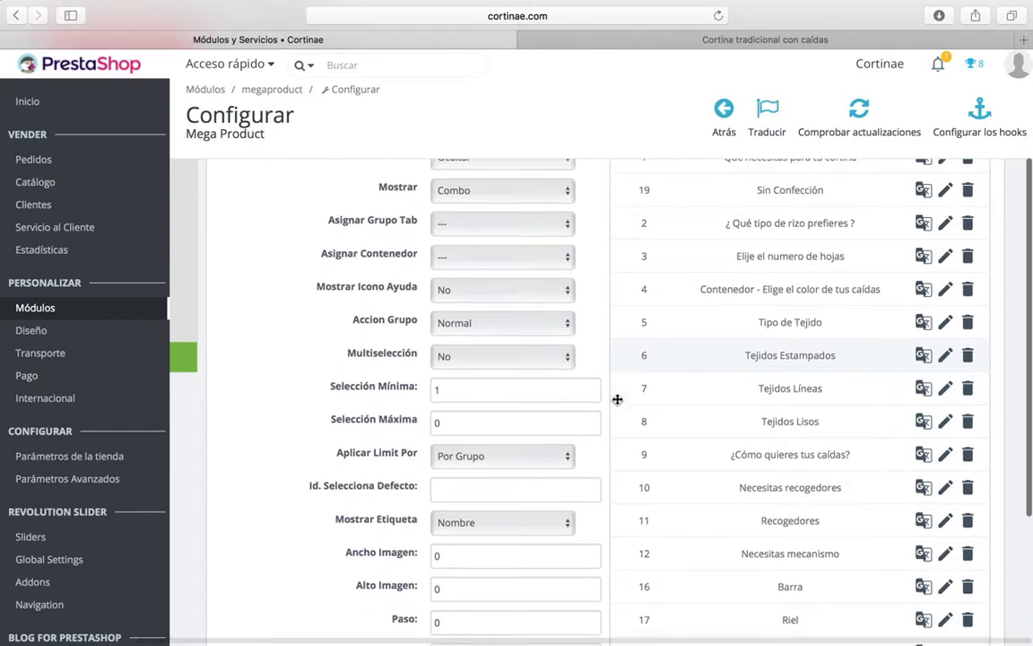
{"action": "left_click", "coordinate": [923, 288]}
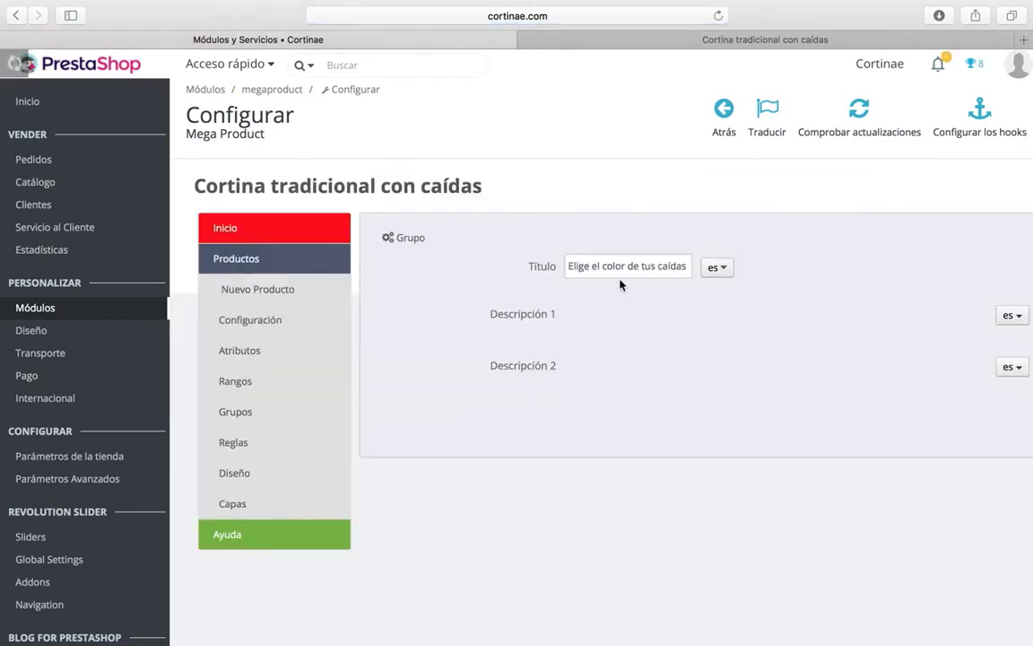
{"action": "left_click_drag", "start_coordinate": [568, 262], "coordinate": [709, 262]}
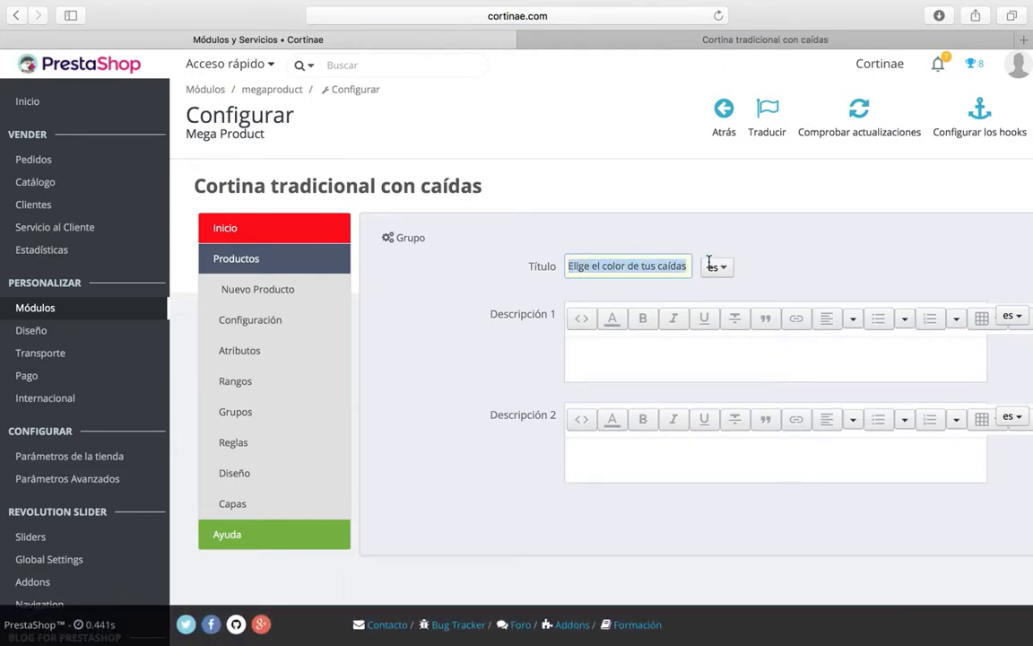
{"action": "left_click", "coordinate": [567, 232]}
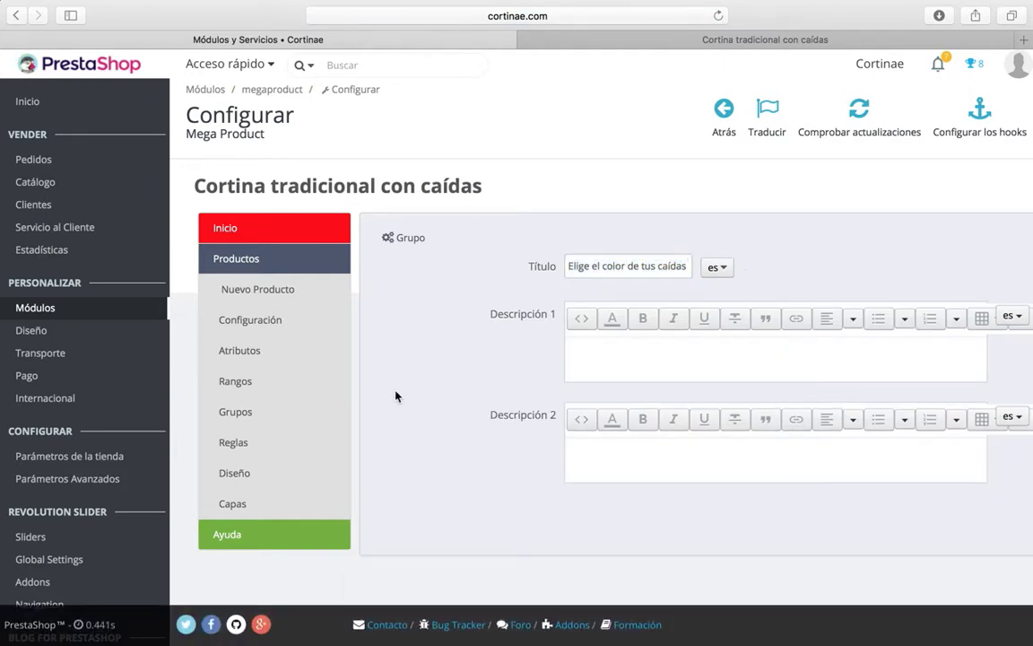
Open the Tipo de Tejido group for editing and examine its fabric options under the container heading on the store page
{"action": "left_click", "coordinate": [263, 414]}
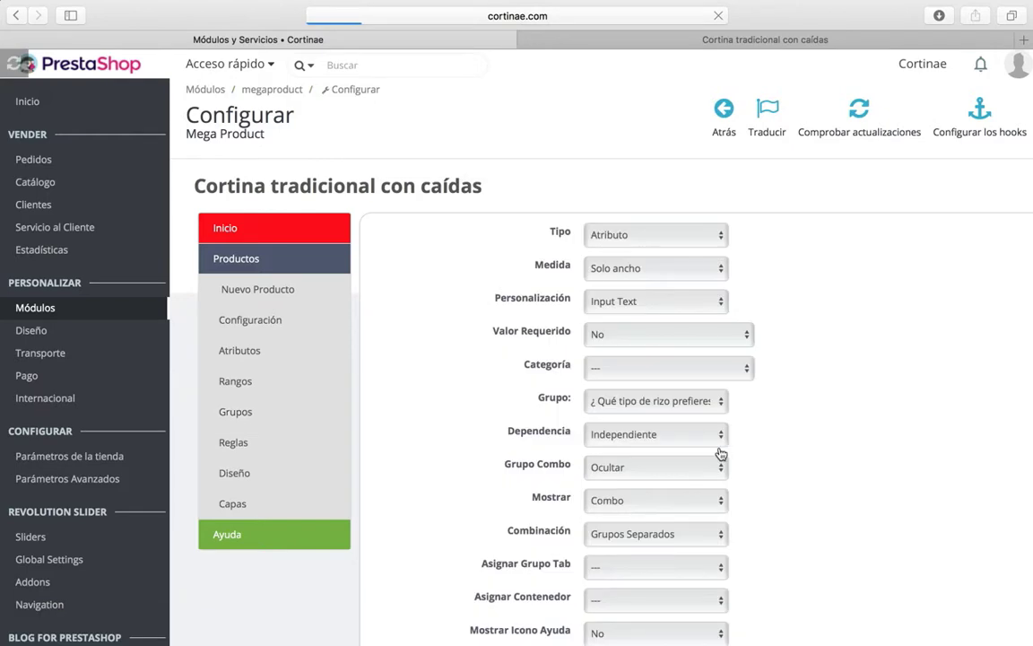
{"action": "scroll", "coordinate": [647, 401], "scroll_direction": "right", "scroll_amount": 3}
{"action": "scroll", "coordinate": [715, 277], "scroll_direction": "down", "scroll_amount": 4}
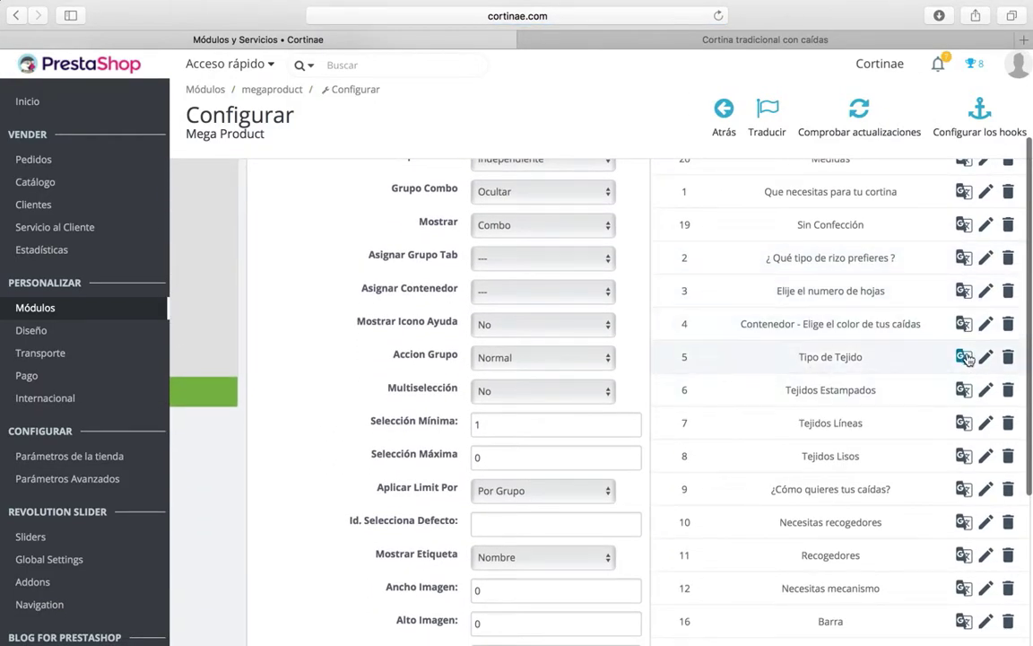
{"action": "left_click", "coordinate": [986, 359]}
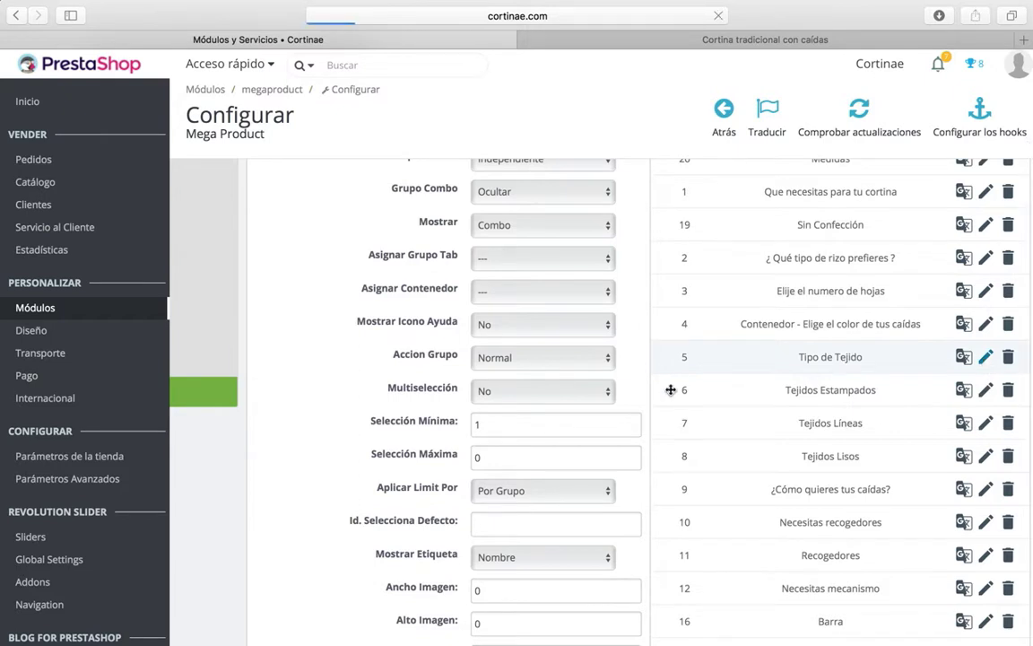
{"action": "left_click", "coordinate": [614, 33]}
{"action": "scroll", "coordinate": [566, 311], "scroll_direction": "down", "scroll_amount": 2}
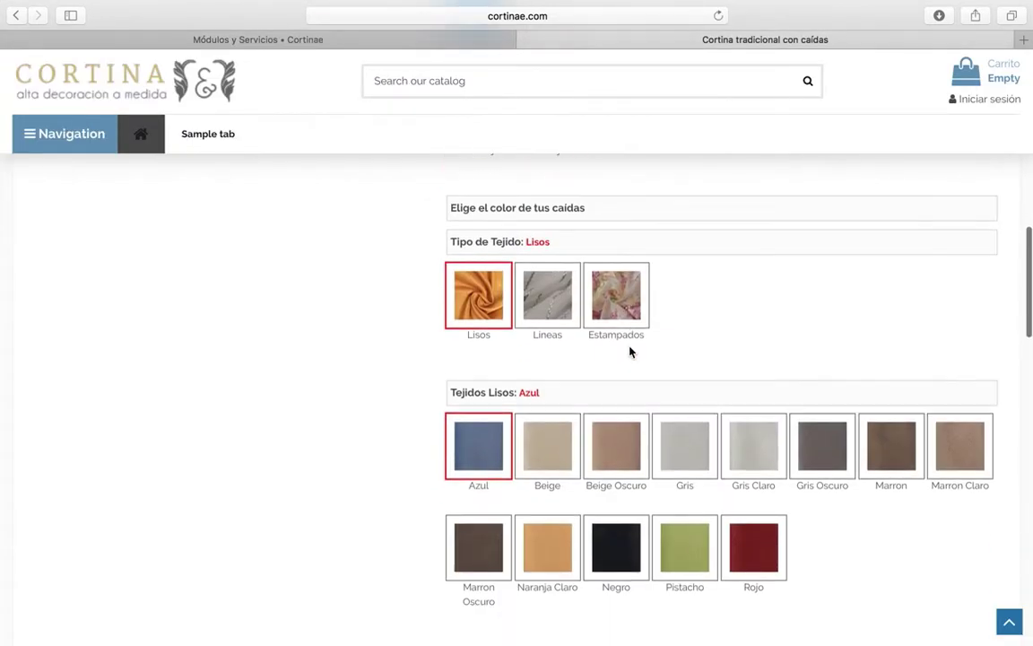
{"action": "scroll", "coordinate": [548, 359], "scroll_direction": "up", "scroll_amount": 1}
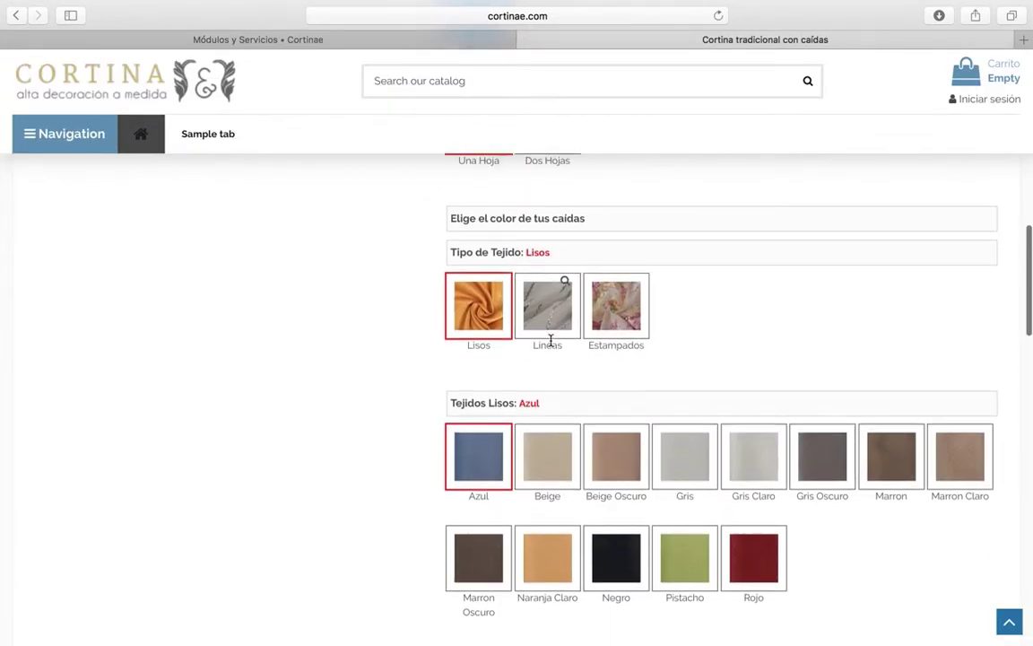
{"action": "scroll", "coordinate": [538, 289], "scroll_direction": "up", "scroll_amount": 1}
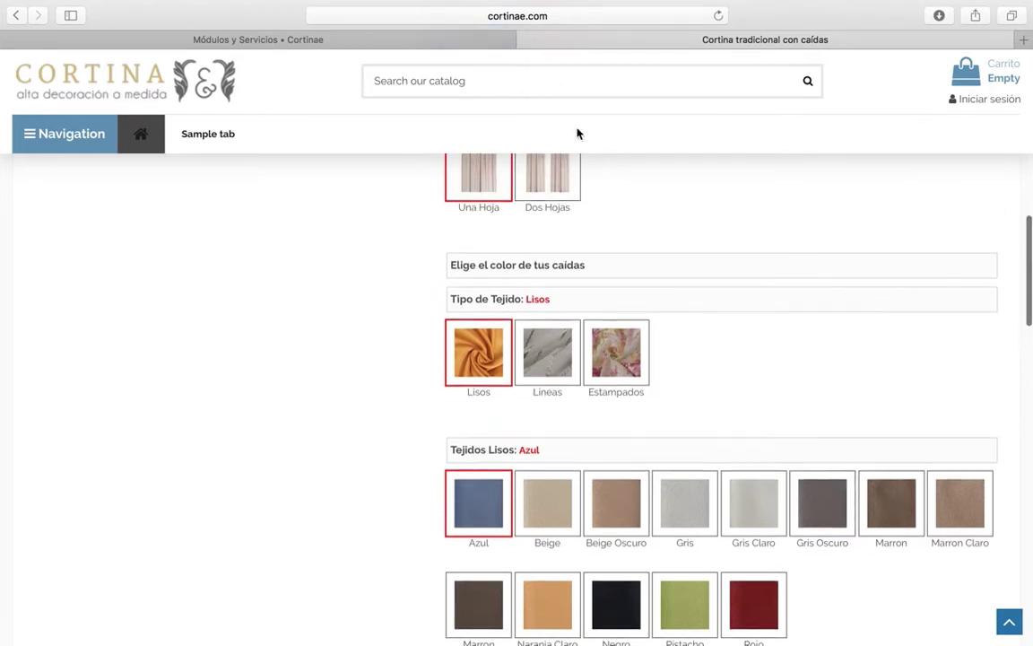
In the Tipo de Tejido group form, choose "Elige el color de tus caídas" for Asignar Contenedor
{"action": "left_click", "coordinate": [486, 42]}
{"action": "scroll", "coordinate": [644, 320], "scroll_direction": "down", "scroll_amount": 2}
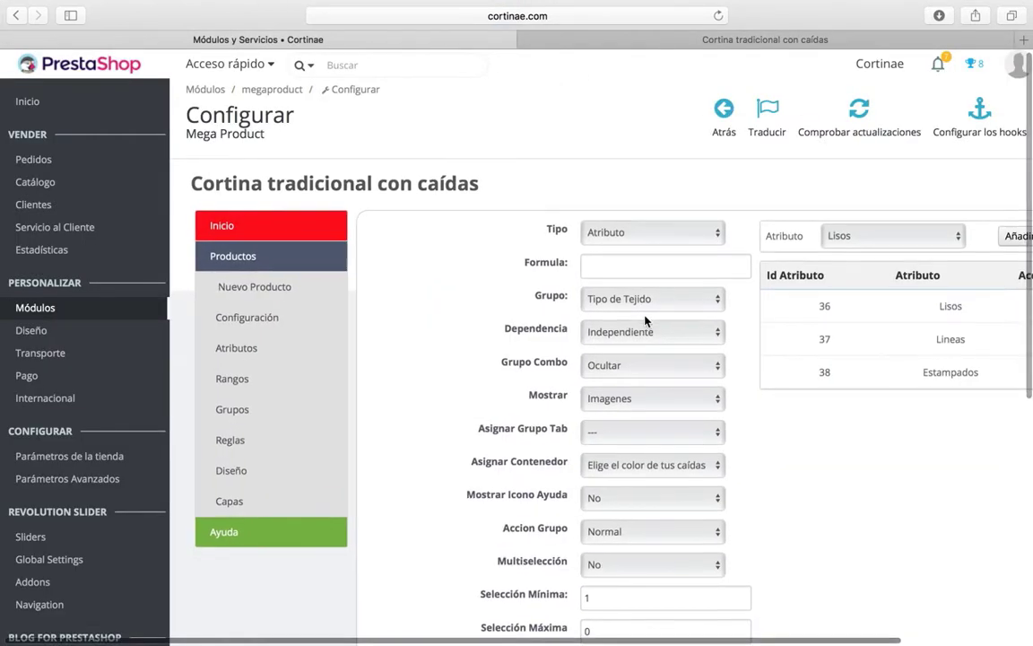
{"action": "scroll", "coordinate": [645, 320], "scroll_direction": "down", "scroll_amount": 4}
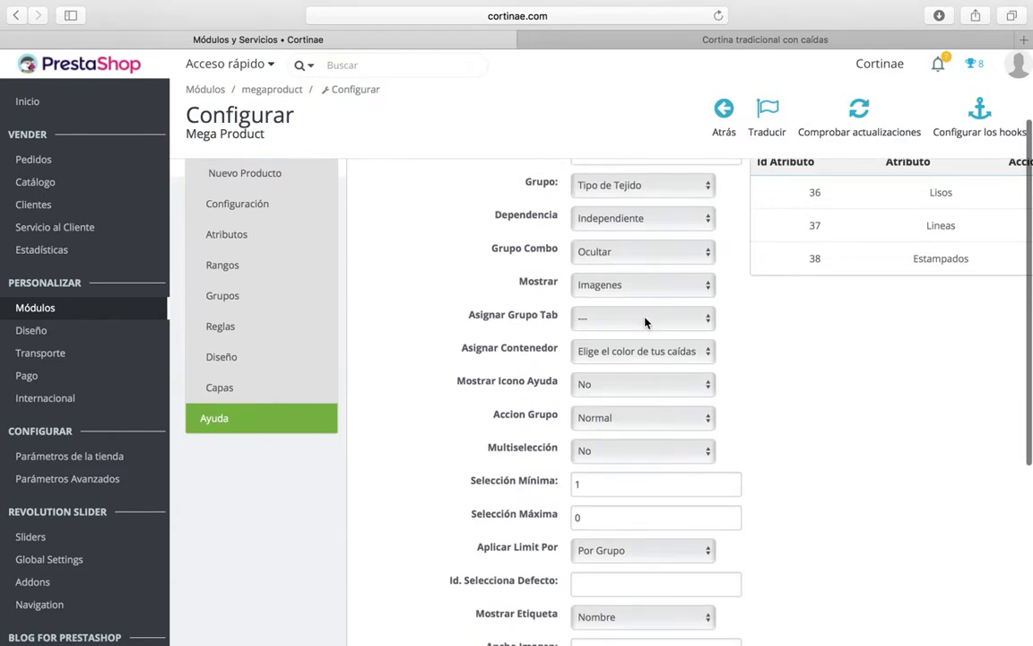
{"action": "left_click", "coordinate": [615, 359]}
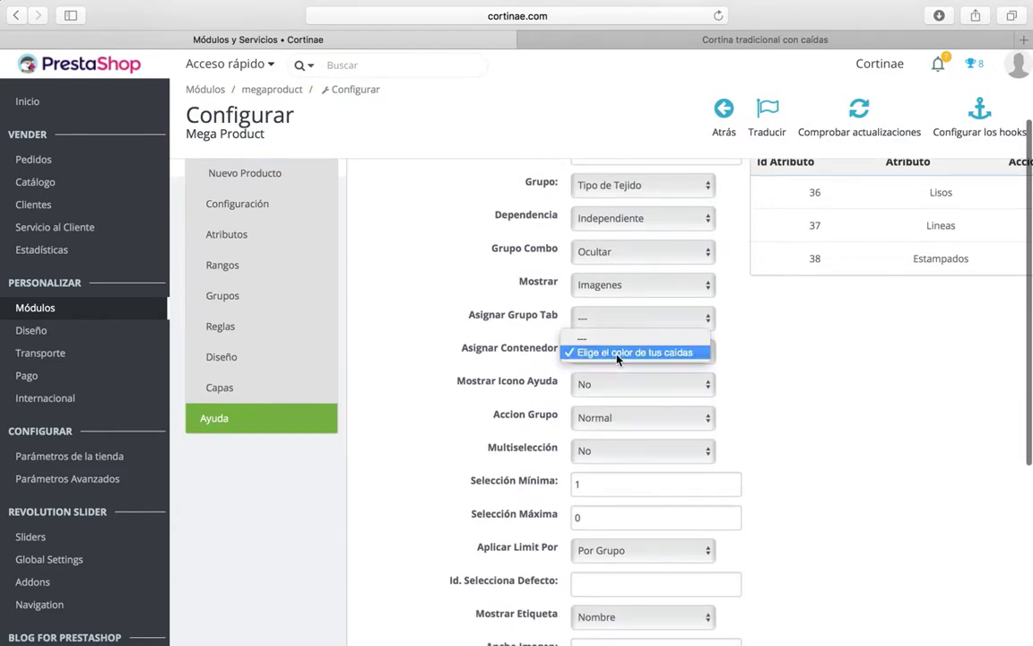
{"action": "left_click", "coordinate": [617, 354]}
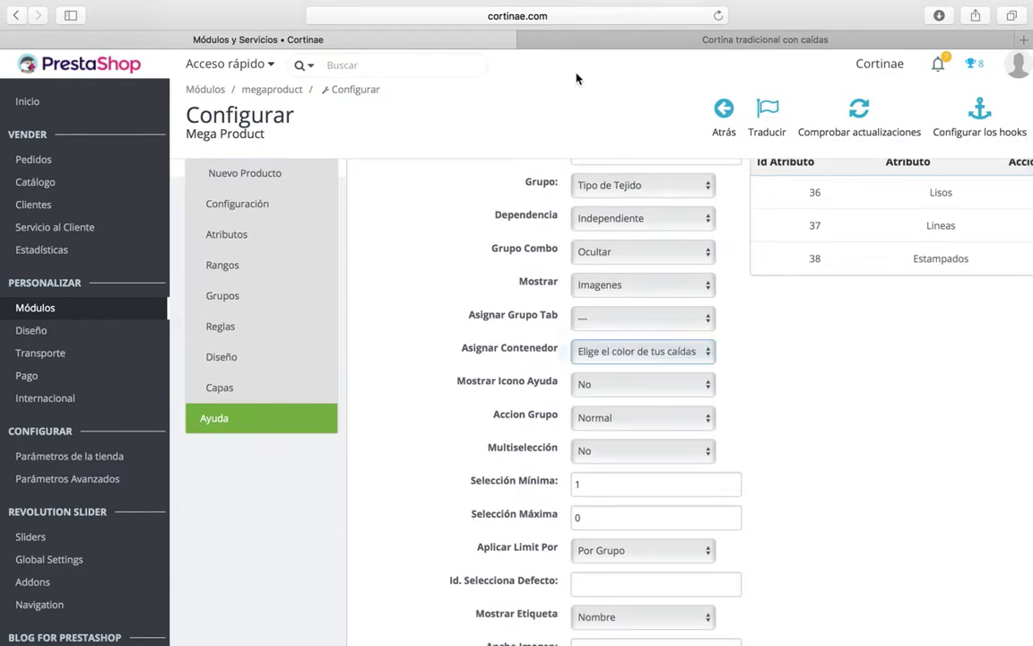
Check the container heading on the store page and switch Tipo de Tejido to Lineas to preview its fabrics
{"action": "left_click", "coordinate": [558, 36]}
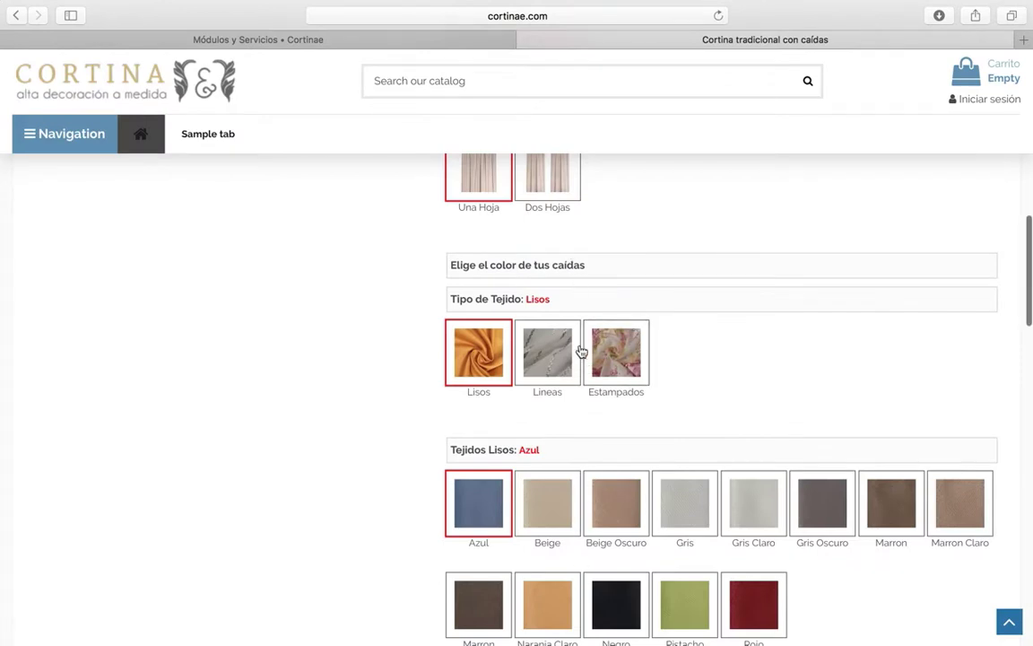
{"action": "left_click_drag", "start_coordinate": [460, 266], "coordinate": [680, 265]}
{"action": "left_click", "coordinate": [731, 338]}
{"action": "left_click", "coordinate": [551, 355]}
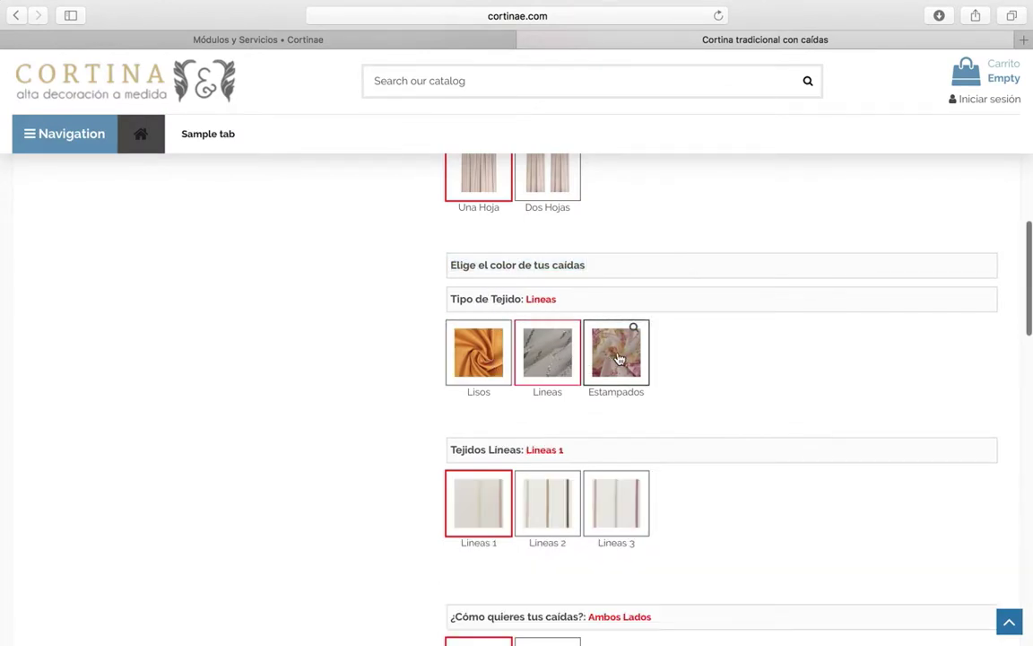
Preview the Estampados, Lineas and Lisos fabric types under Tipo de Tejido and examine the Lisos colour swatches
{"action": "left_click", "coordinate": [617, 359]}
{"action": "scroll", "coordinate": [516, 391], "scroll_direction": "down", "scroll_amount": 3}
{"action": "scroll", "coordinate": [529, 341], "scroll_direction": "up", "scroll_amount": 3}
{"action": "left_click", "coordinate": [544, 289]}
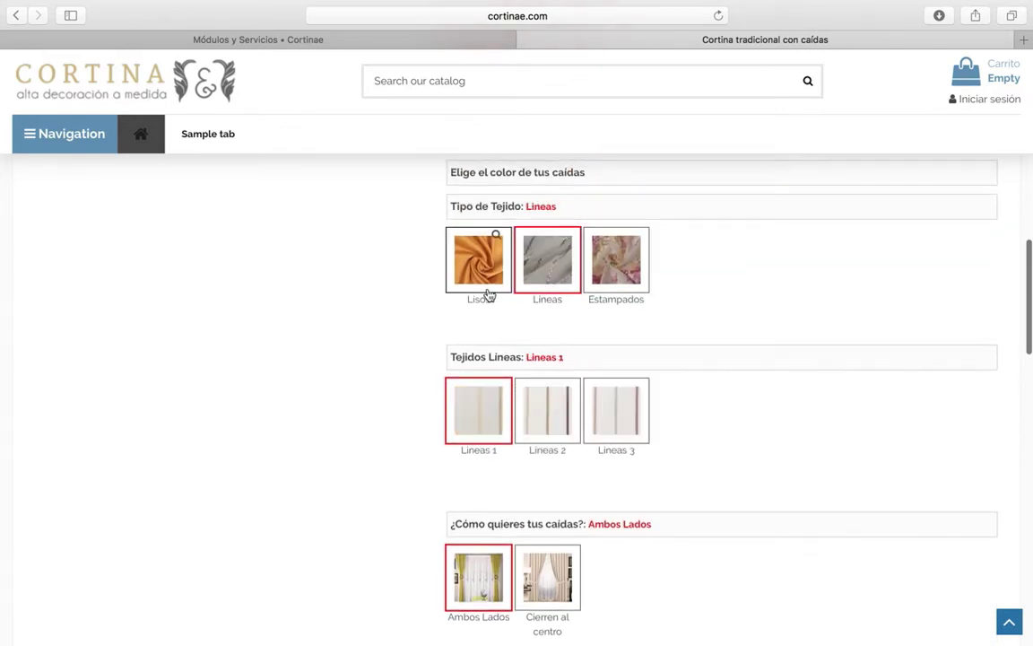
{"action": "left_click", "coordinate": [489, 291]}
{"action": "scroll", "coordinate": [502, 296], "scroll_direction": "down", "scroll_amount": 4}
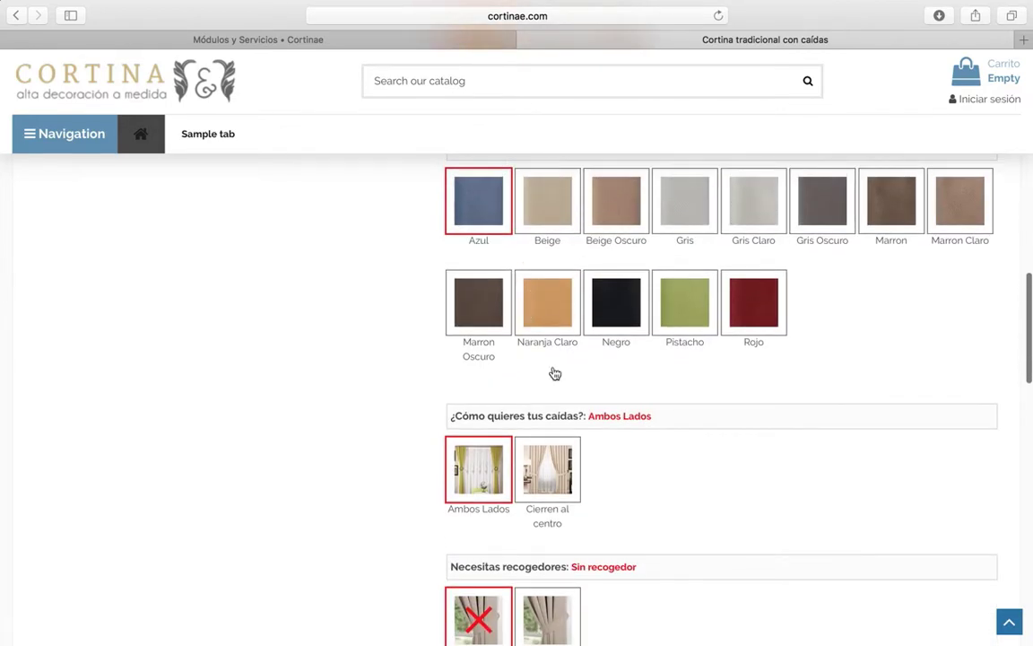
{"action": "scroll", "coordinate": [553, 377], "scroll_direction": "down", "scroll_amount": 3}
Open the Tejidos Lisos group in the module configuration, check its Asignar Contenedor choice, and return to the Grupos list
{"action": "left_click", "coordinate": [464, 39]}
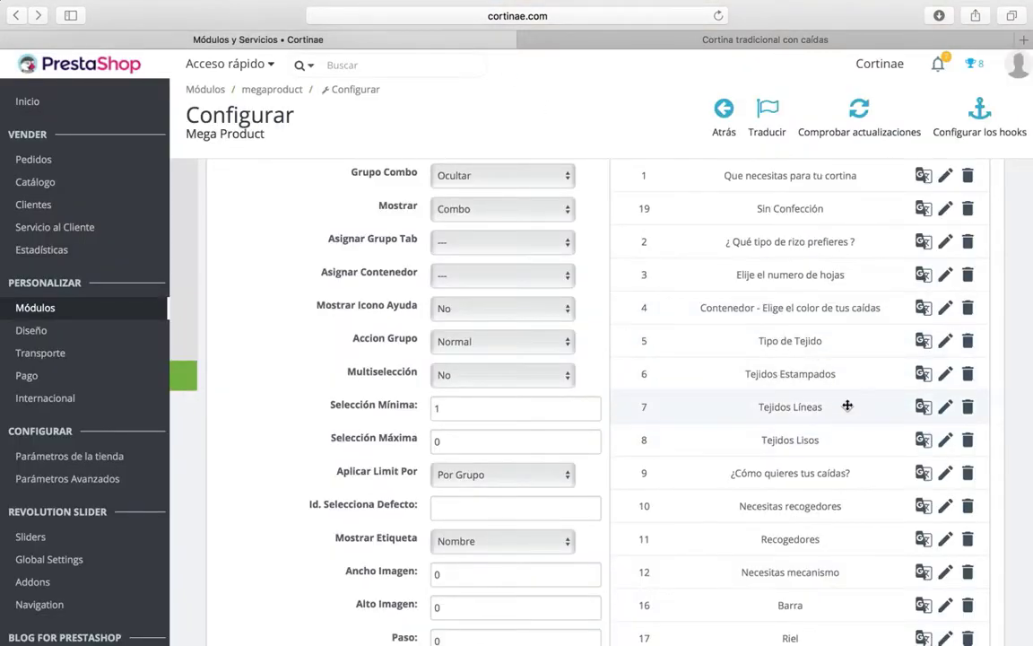
{"action": "left_click", "coordinate": [945, 440]}
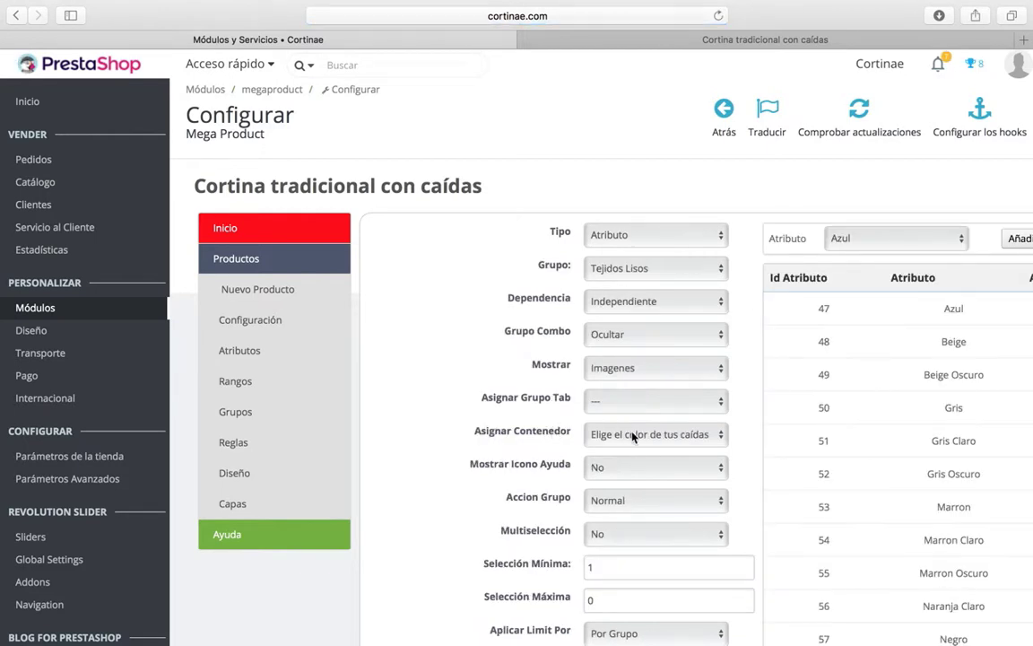
{"action": "left_click", "coordinate": [632, 437]}
{"action": "left_click", "coordinate": [652, 437]}
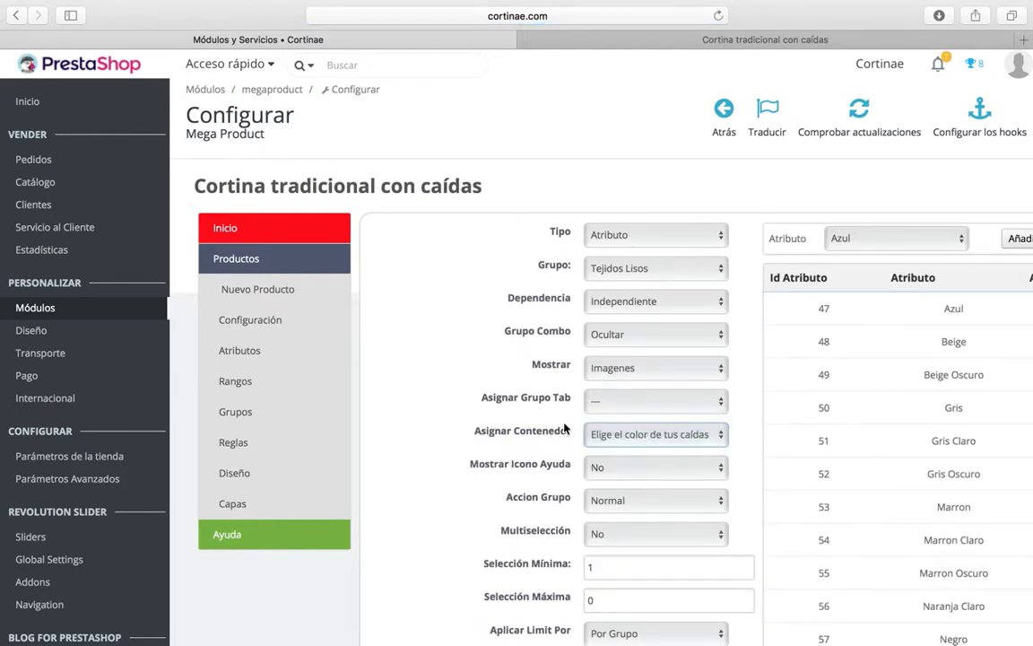
{"action": "left_click", "coordinate": [259, 409]}
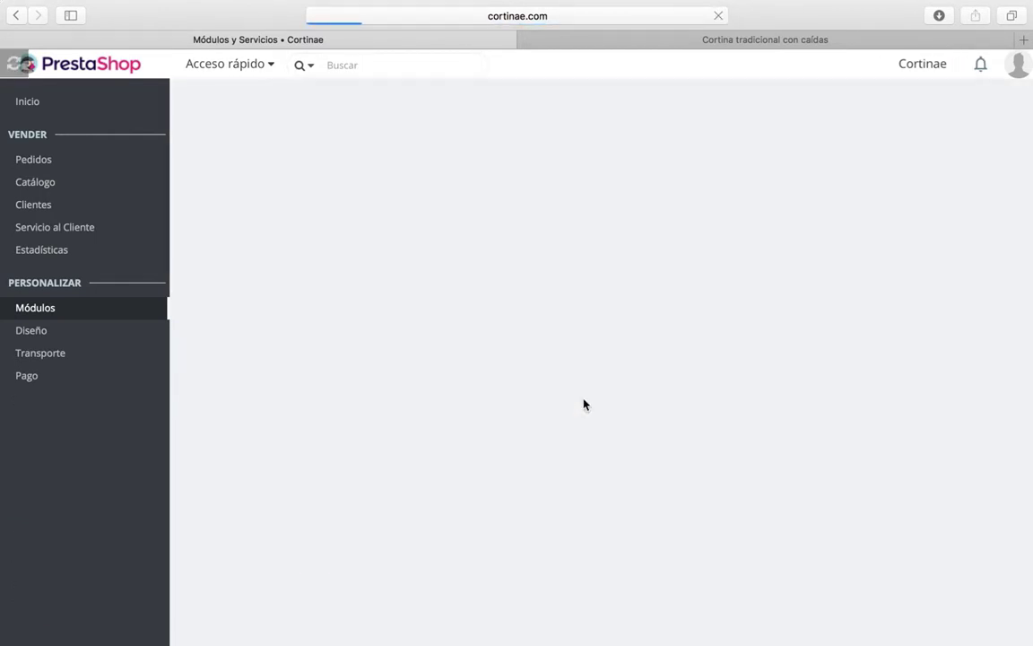
Open the Recogedores group for editing, review its container and image settings, and go back without saving
{"action": "scroll", "coordinate": [655, 409], "scroll_direction": "right", "scroll_amount": 3}
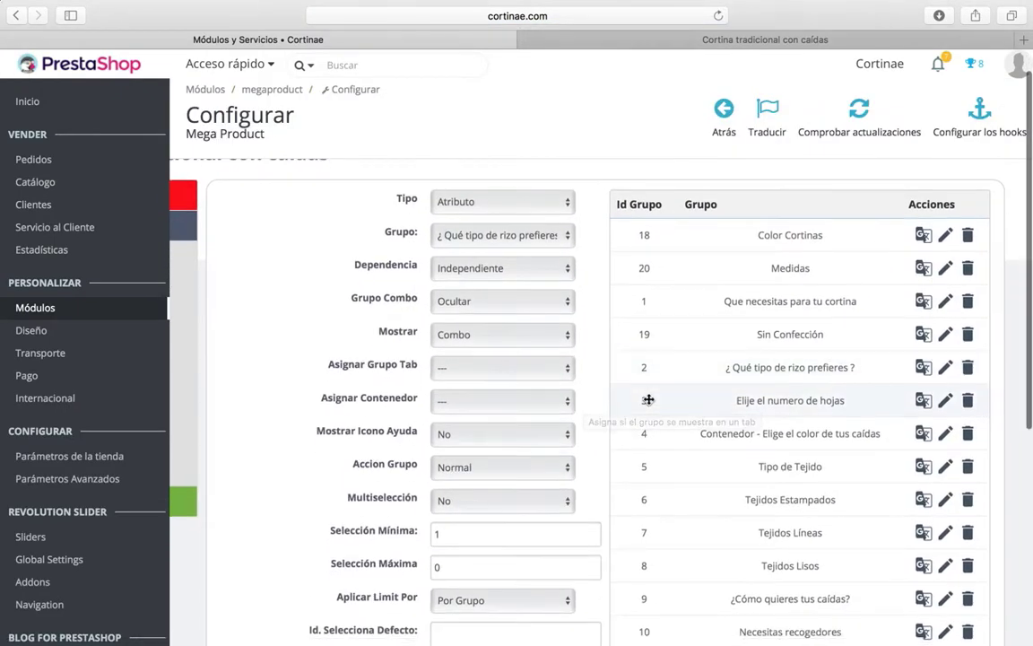
{"action": "scroll", "coordinate": [654, 409], "scroll_direction": "down", "scroll_amount": 5}
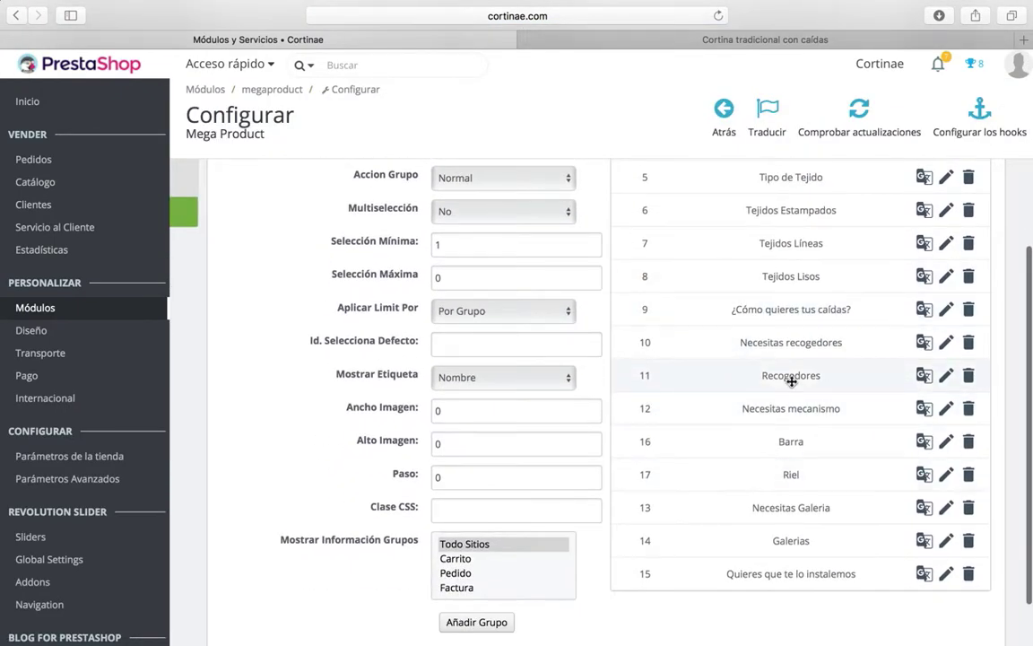
{"action": "left_click", "coordinate": [946, 375]}
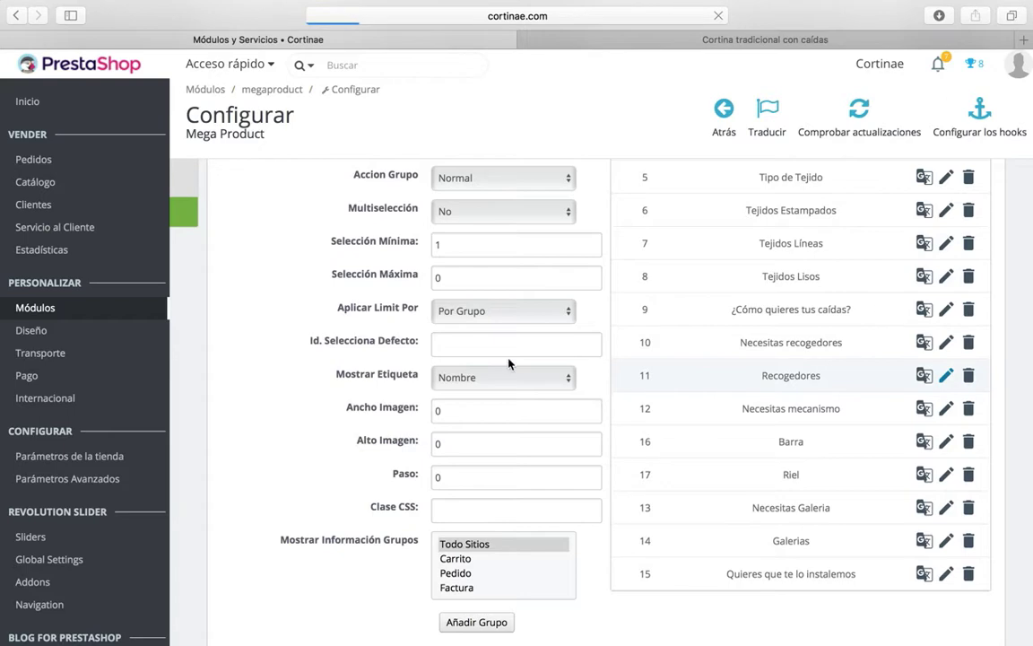
{"action": "scroll", "coordinate": [508, 362], "scroll_direction": "down", "scroll_amount": 5}
{"action": "scroll", "coordinate": [509, 362], "scroll_direction": "up", "scroll_amount": 1}
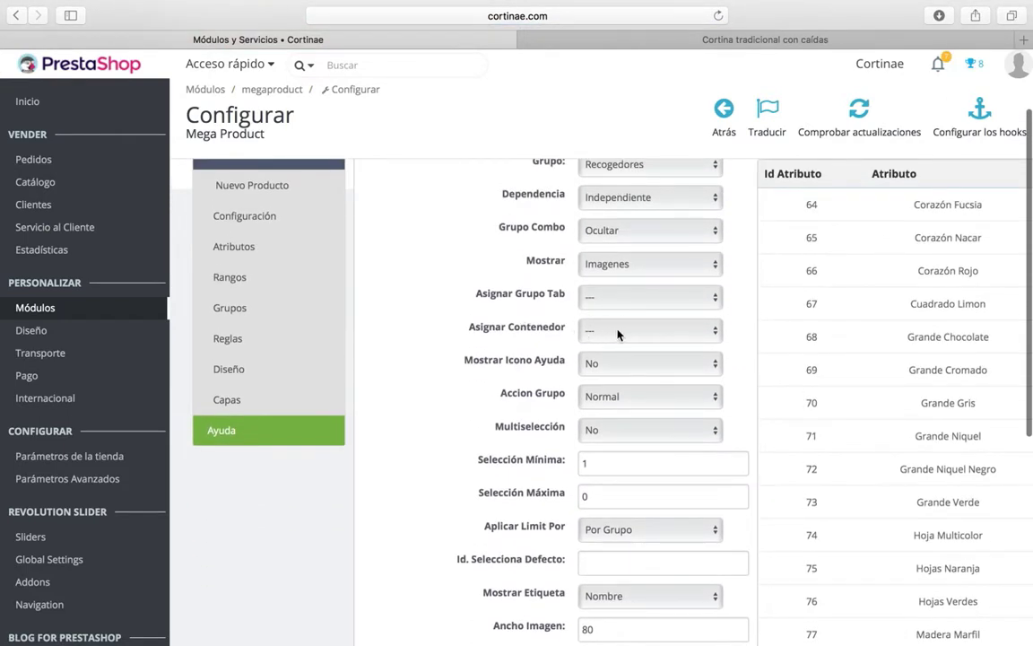
{"action": "scroll", "coordinate": [617, 334], "scroll_direction": "down", "scroll_amount": 5}
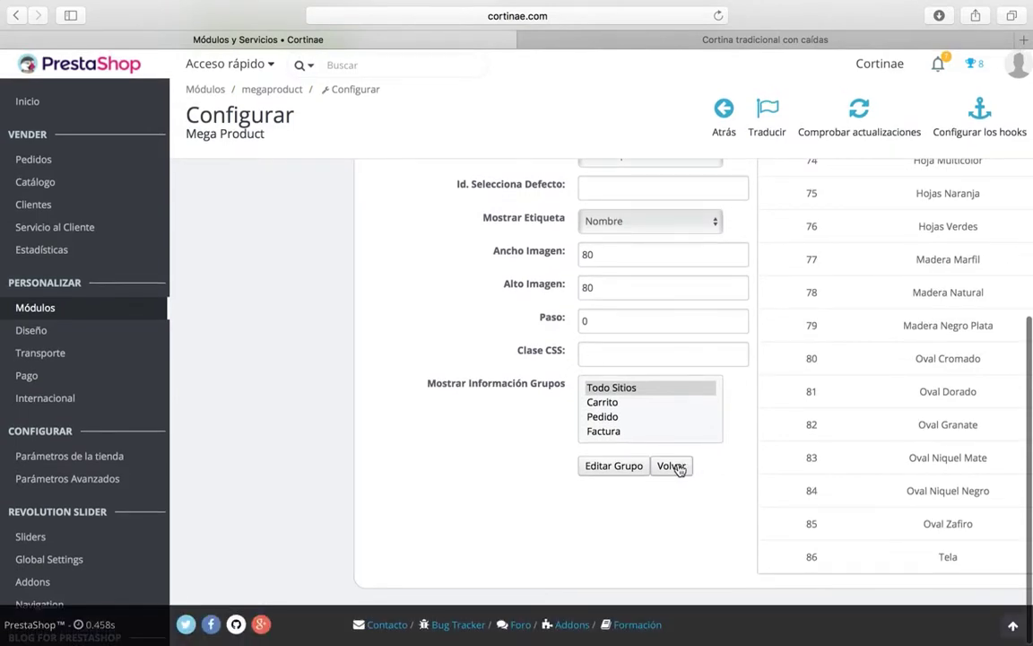
{"action": "left_click", "coordinate": [672, 467]}
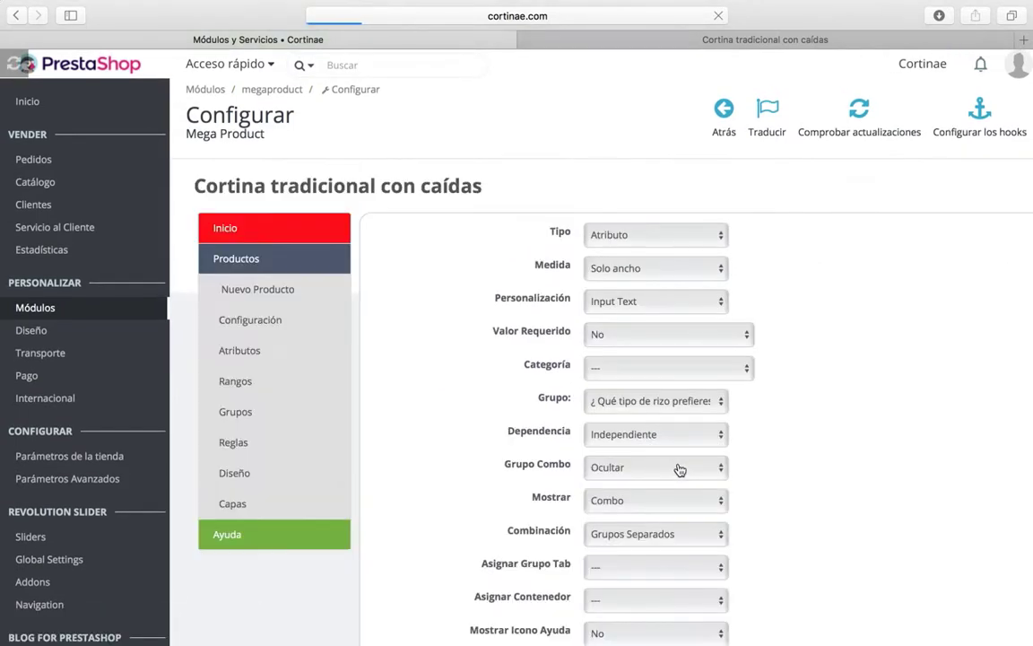
Review the curtain's option groups on the store page and switch Tipo de Tejido to Lineas to see the dependent fabrics
{"action": "left_click", "coordinate": [679, 49]}
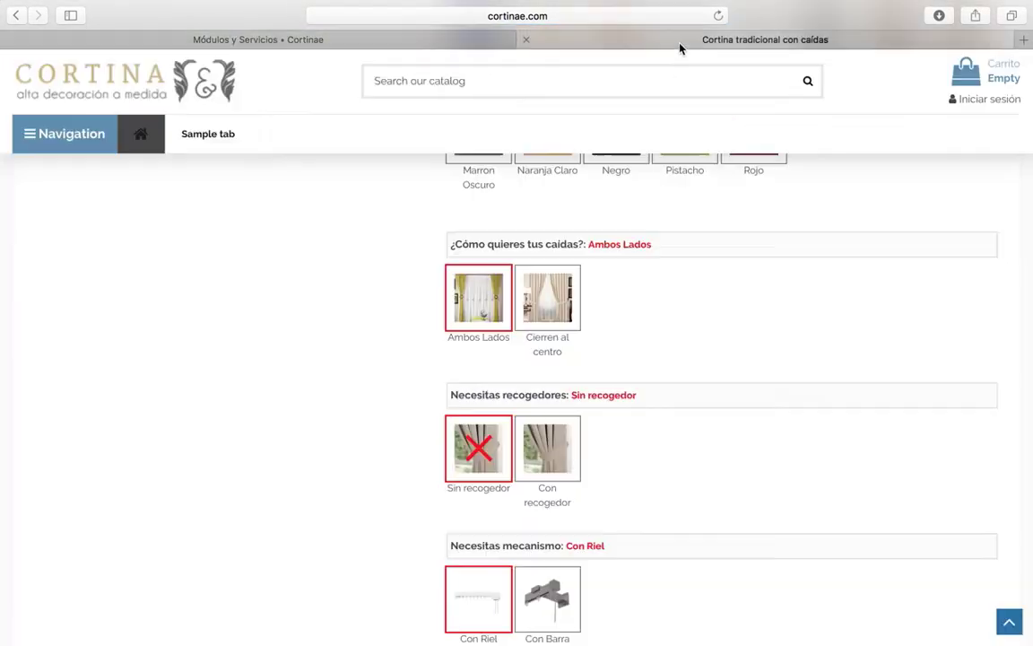
{"action": "scroll", "coordinate": [691, 341], "scroll_direction": "down", "scroll_amount": 5}
{"action": "scroll", "coordinate": [691, 342], "scroll_direction": "down", "scroll_amount": 5}
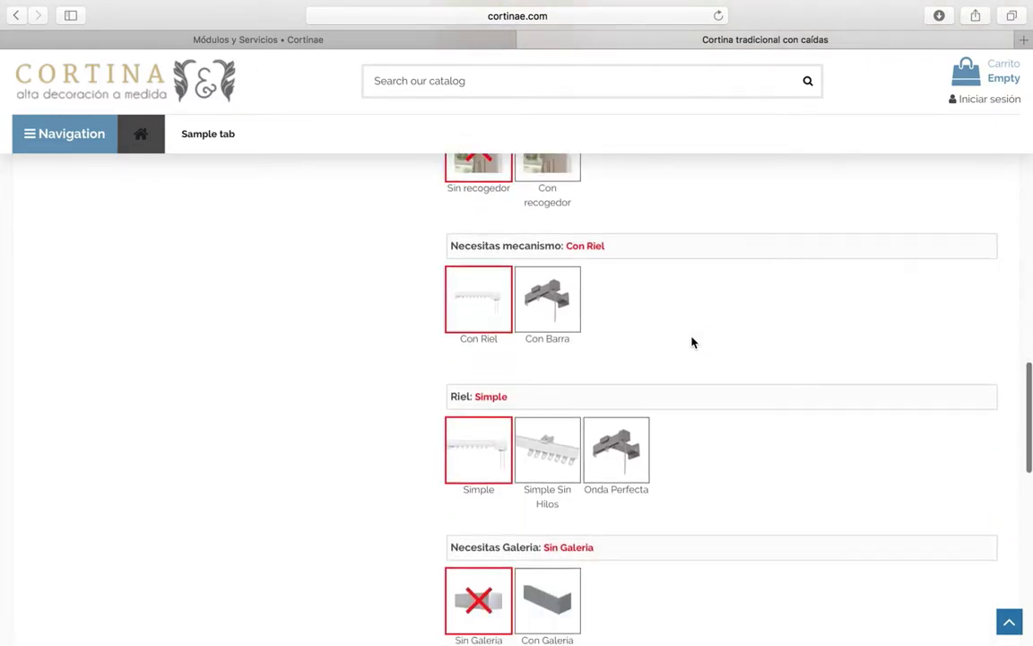
{"action": "scroll", "coordinate": [691, 331], "scroll_direction": "up", "scroll_amount": 1}
{"action": "scroll", "coordinate": [691, 329], "scroll_direction": "up", "scroll_amount": 14}
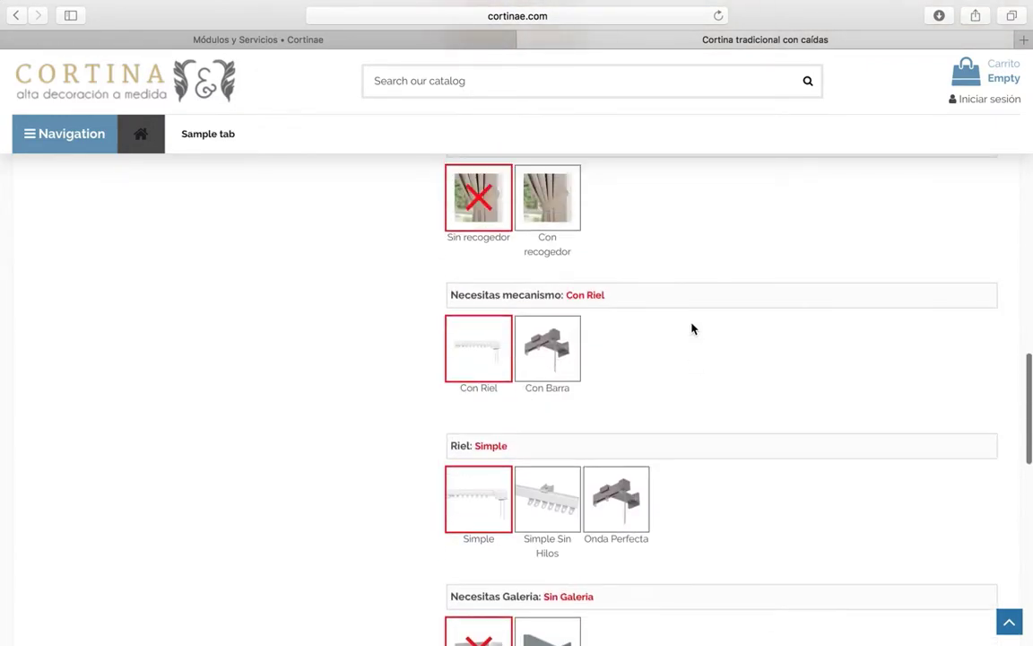
{"action": "scroll", "coordinate": [691, 329], "scroll_direction": "up", "scroll_amount": 5}
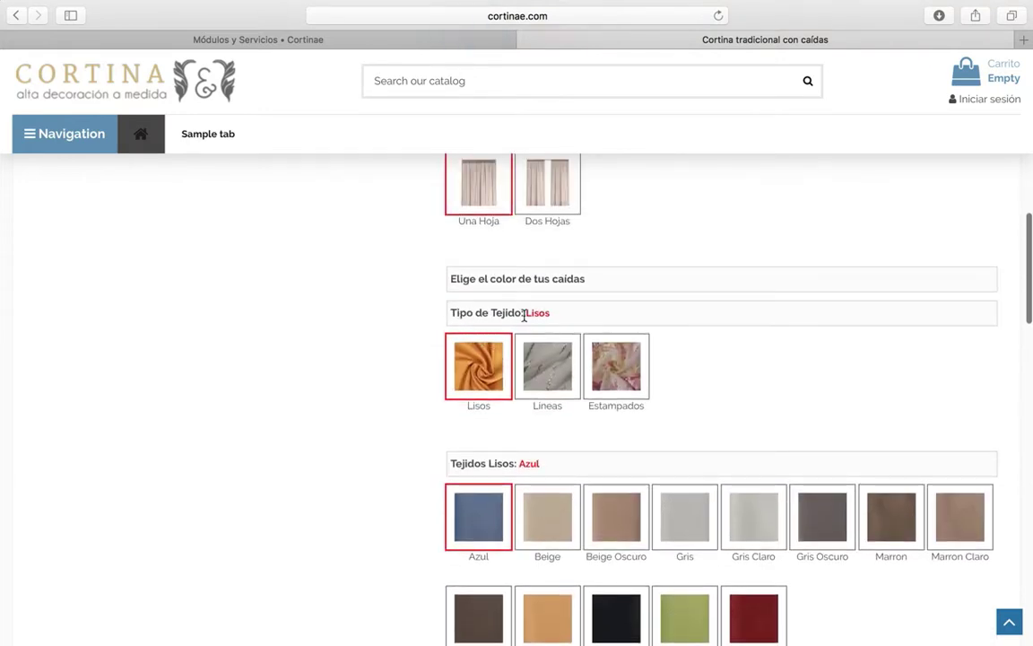
{"action": "left_click", "coordinate": [544, 366]}
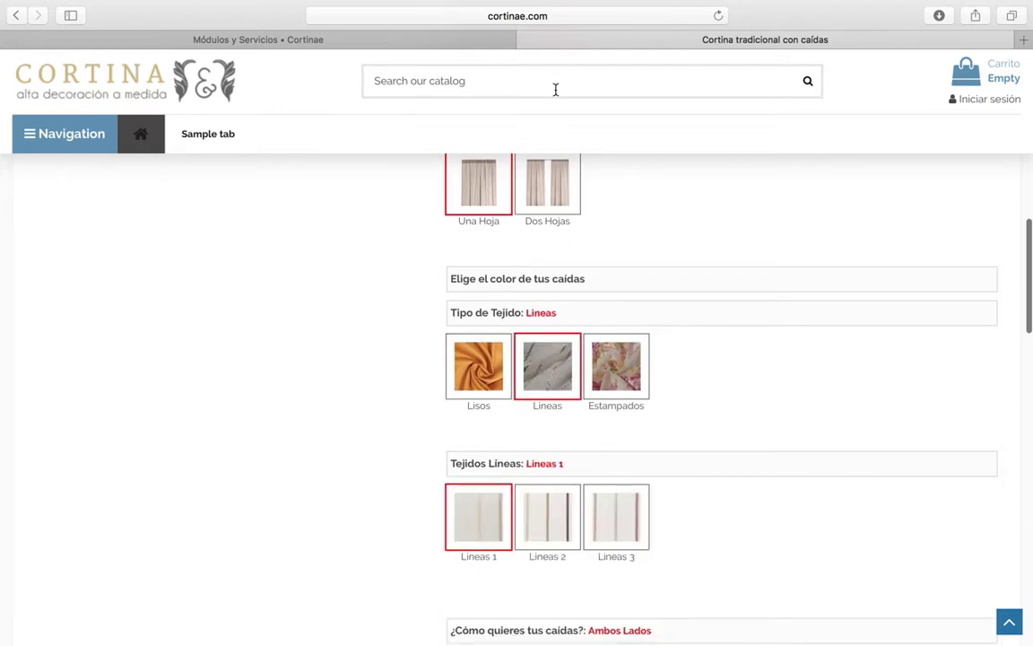
{"action": "scroll", "coordinate": [586, 189], "scroll_direction": "up", "scroll_amount": 2}
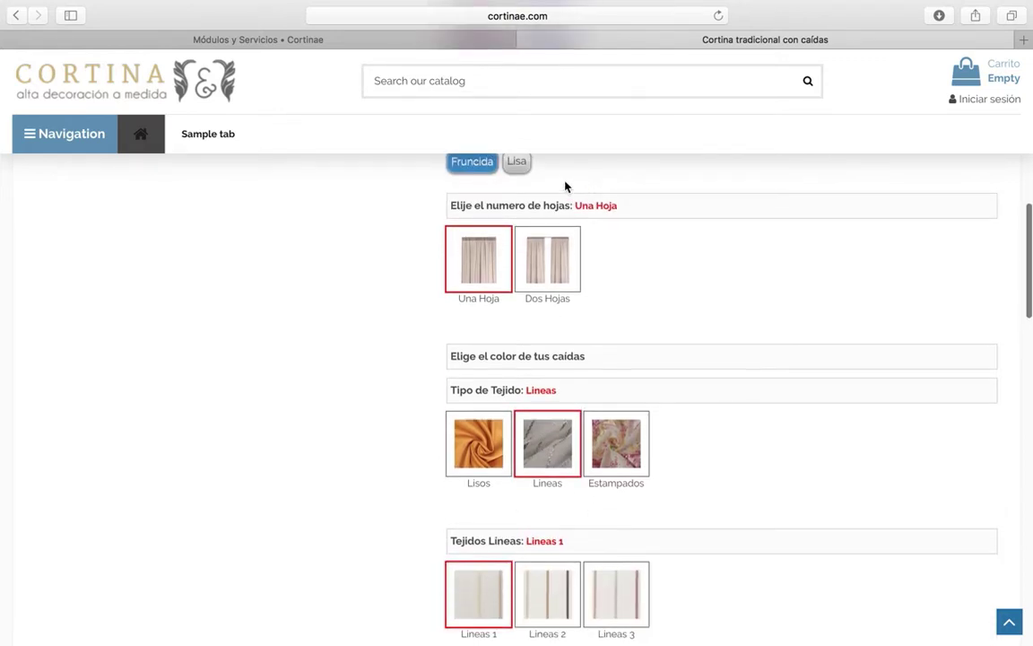
Open the product's Reglas section in the module configuration and examine the list of existing rules
{"action": "left_click", "coordinate": [458, 40]}
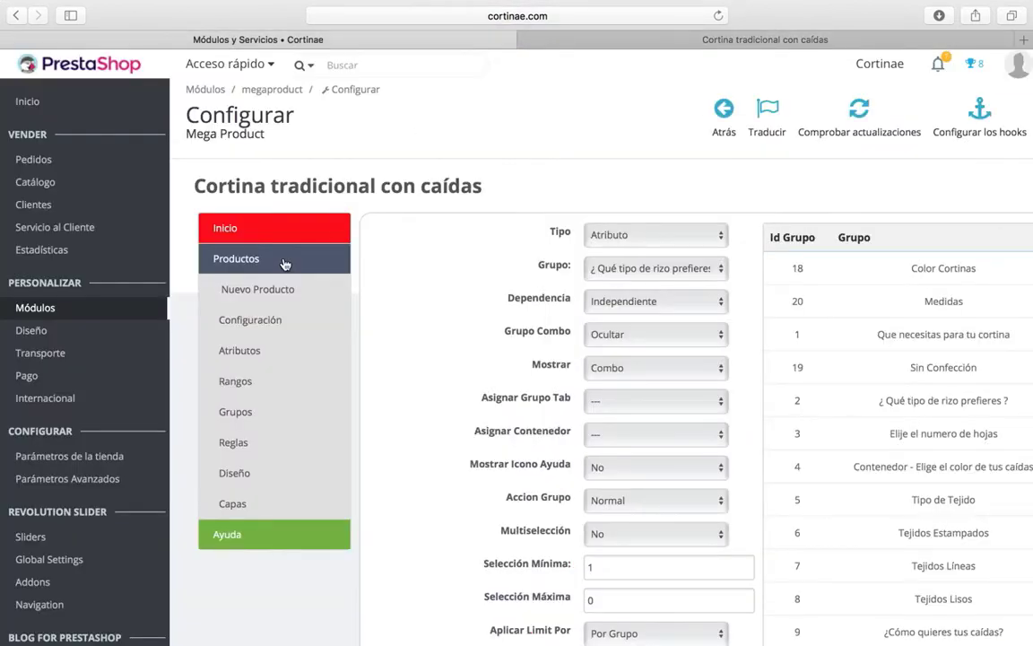
{"action": "left_click", "coordinate": [246, 447]}
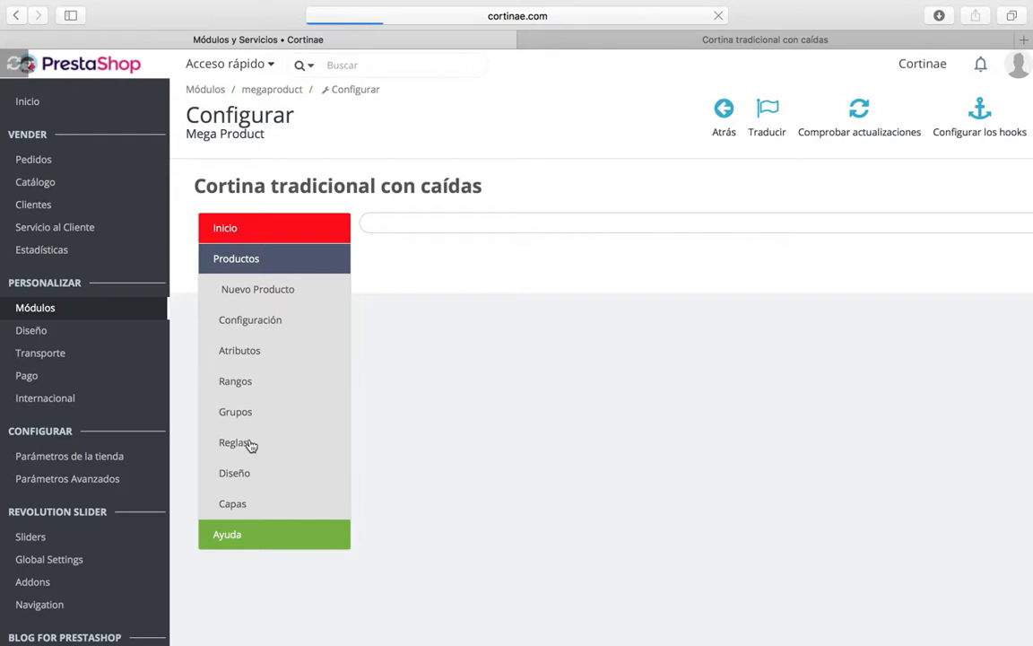
{"action": "scroll", "coordinate": [474, 279], "scroll_direction": "down", "scroll_amount": 2}
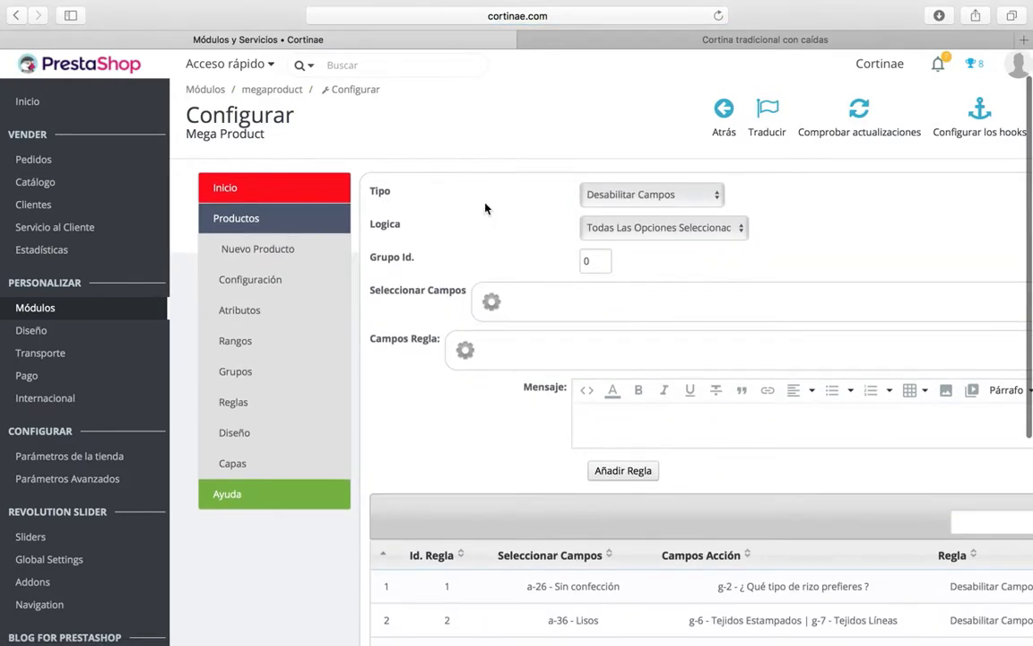
{"action": "scroll", "coordinate": [552, 386], "scroll_direction": "down", "scroll_amount": 8}
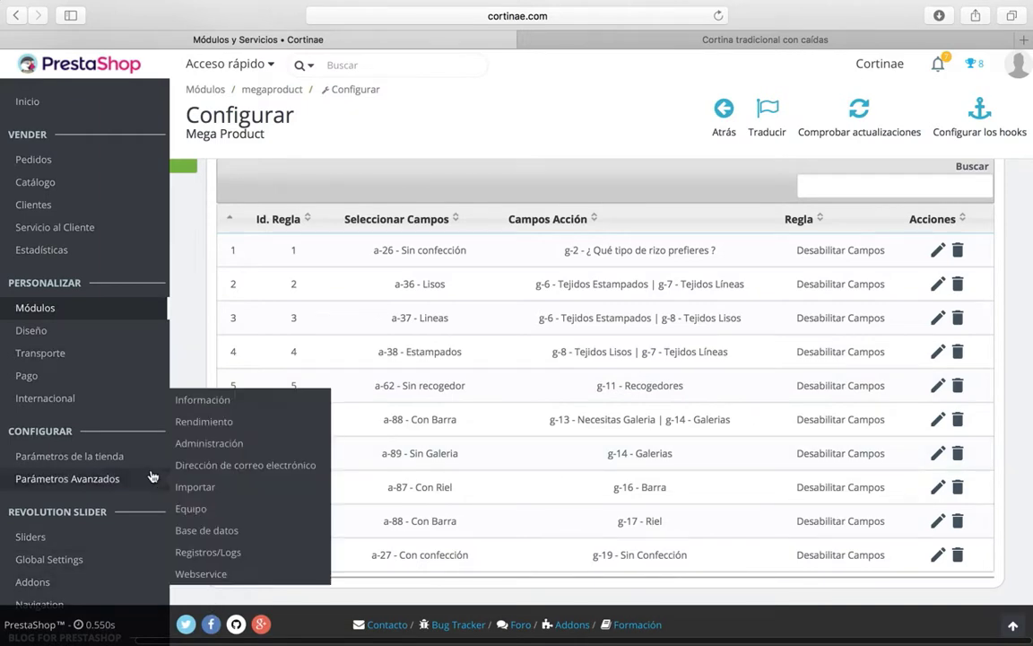
{"action": "scroll", "coordinate": [516, 536], "scroll_direction": "up", "scroll_amount": 1}
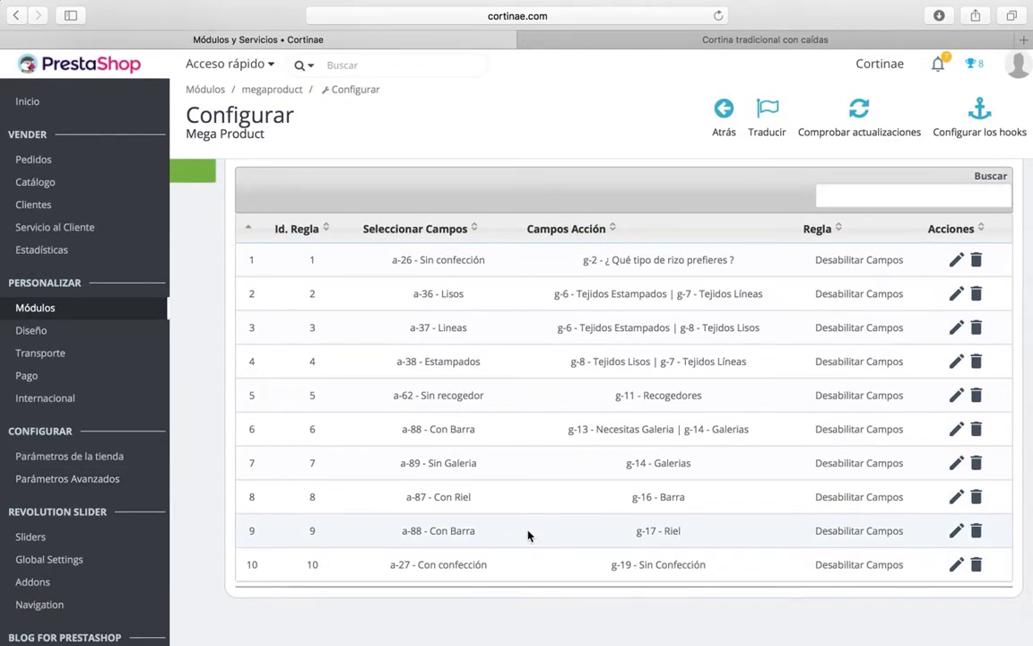
On the store page, choose Con confección under Que necesitas para tu cortina to preview the rule's effect
{"action": "left_click", "coordinate": [726, 45]}
{"action": "scroll", "coordinate": [659, 246], "scroll_direction": "up", "scroll_amount": 10}
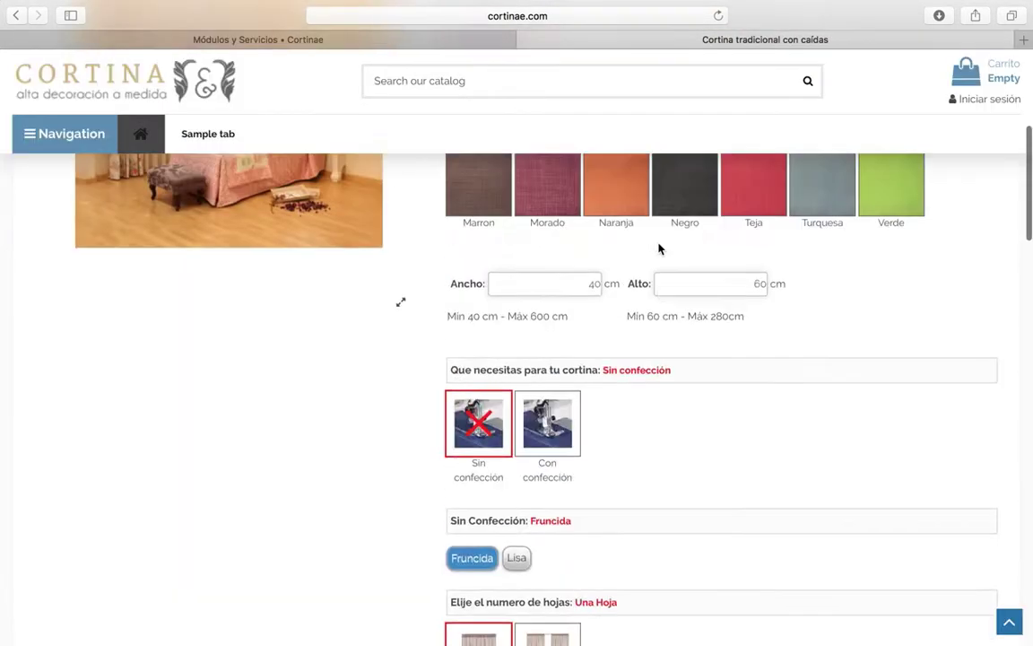
{"action": "scroll", "coordinate": [659, 247], "scroll_direction": "down", "scroll_amount": 6}
{"action": "scroll", "coordinate": [659, 247], "scroll_direction": "up", "scroll_amount": 1}
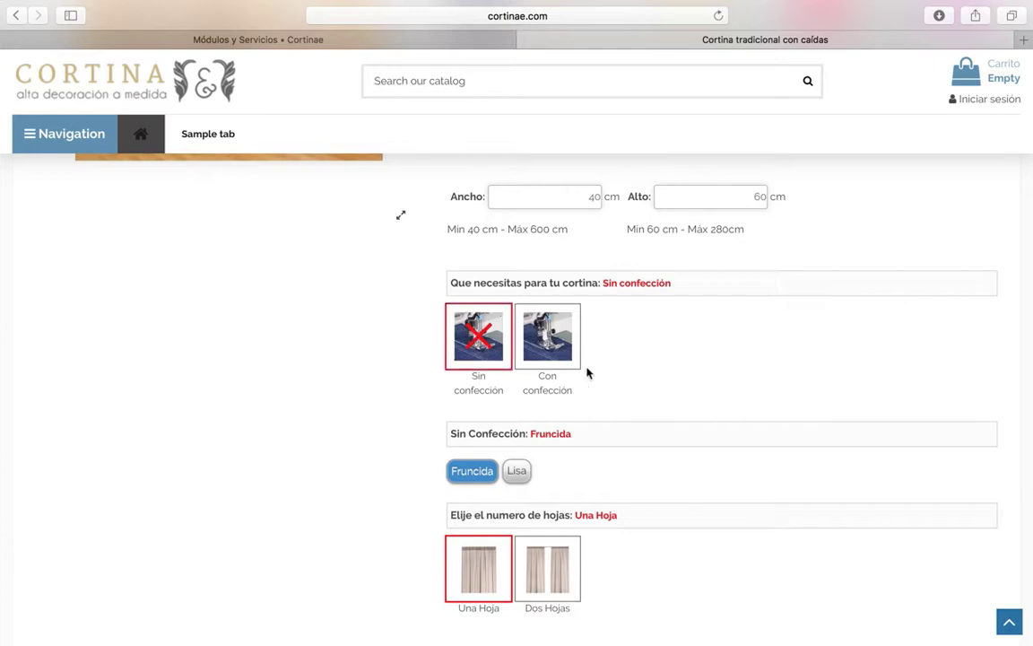
{"action": "left_click", "coordinate": [547, 339]}
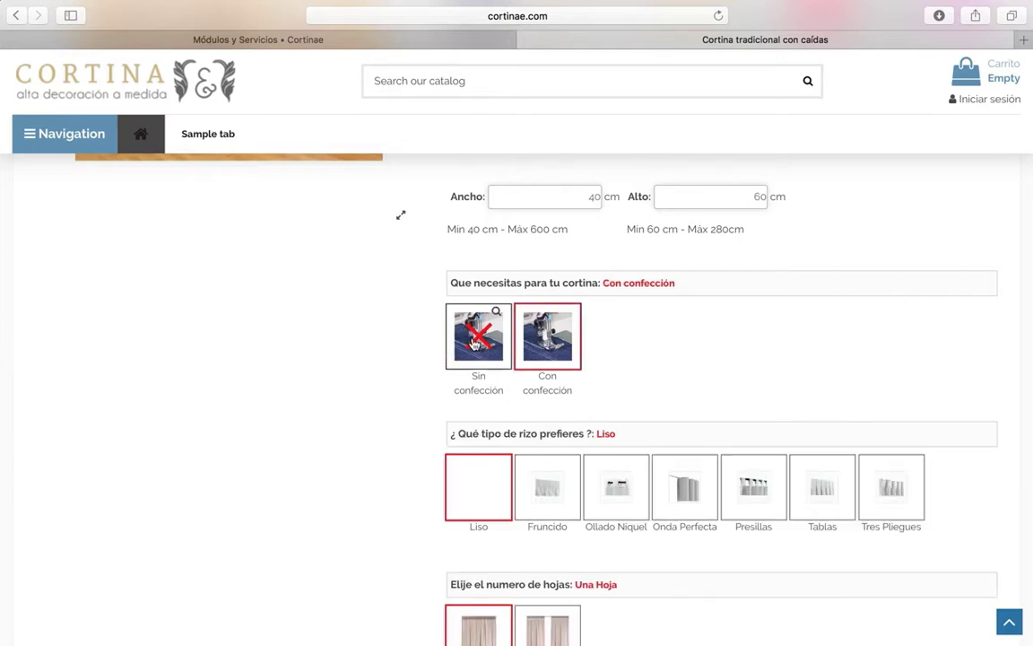
Choose the "Sin confección" option on the curtain product page and return to the Mega Product rule form
{"action": "left_click", "coordinate": [478, 336]}
{"action": "left_click", "coordinate": [461, 39]}
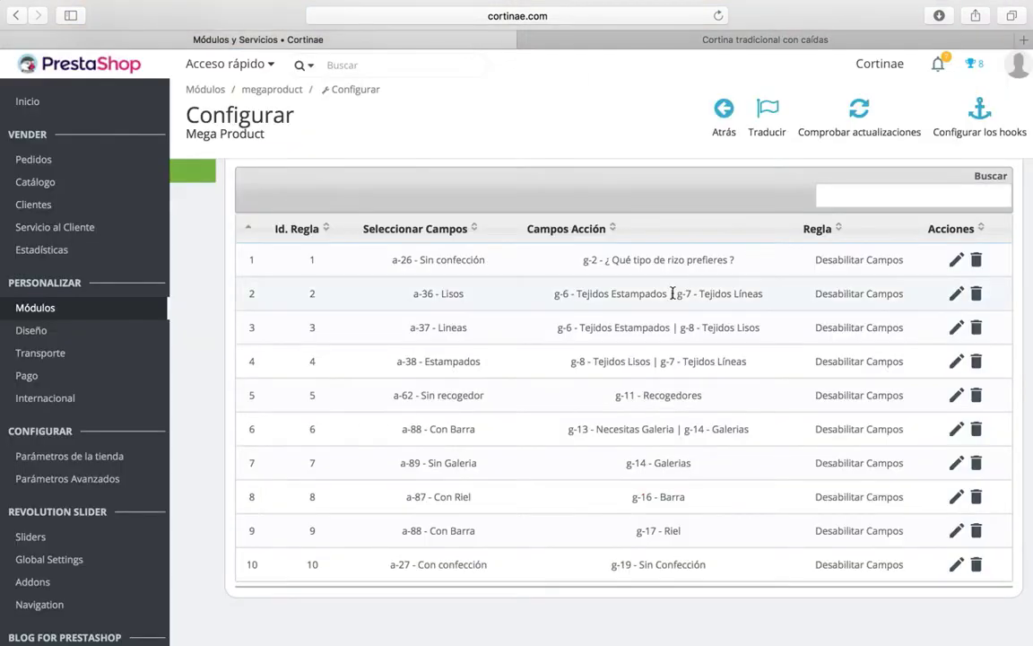
{"action": "scroll", "coordinate": [672, 293], "scroll_direction": "up", "scroll_amount": 5}
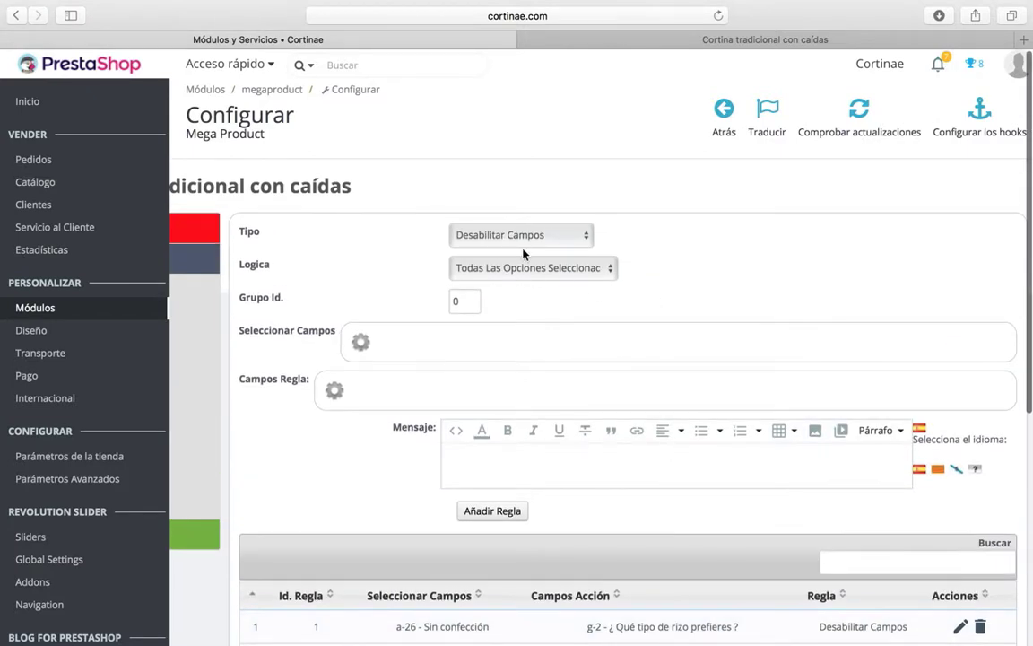
Keep the rule type as "Desabilitar Campos" and add a-26 "Sin confección" to Seleccionar Campos
{"action": "left_click", "coordinate": [520, 234]}
{"action": "left_click", "coordinate": [521, 292]}
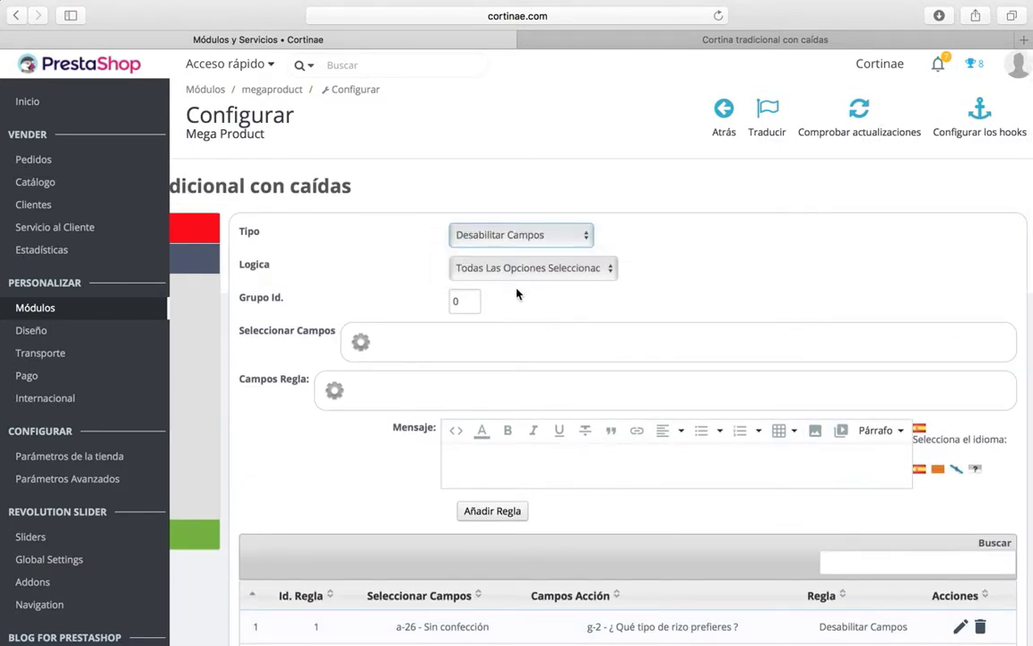
{"action": "scroll", "coordinate": [513, 298], "scroll_direction": "down", "scroll_amount": 3}
{"action": "scroll", "coordinate": [387, 226], "scroll_direction": "up", "scroll_amount": 1}
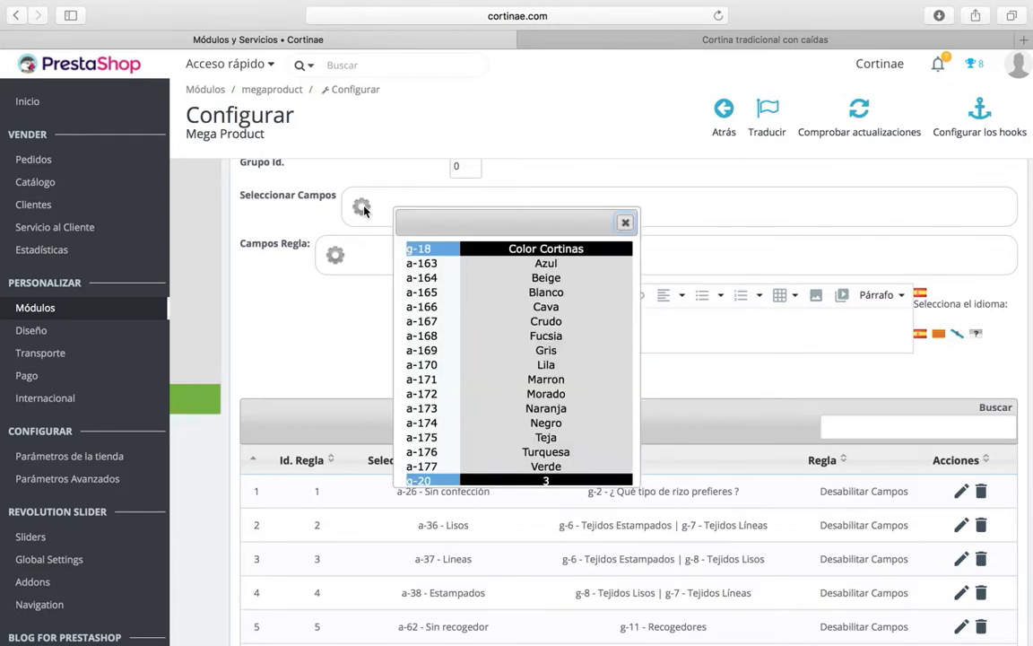
{"action": "left_click", "coordinate": [667, 41]}
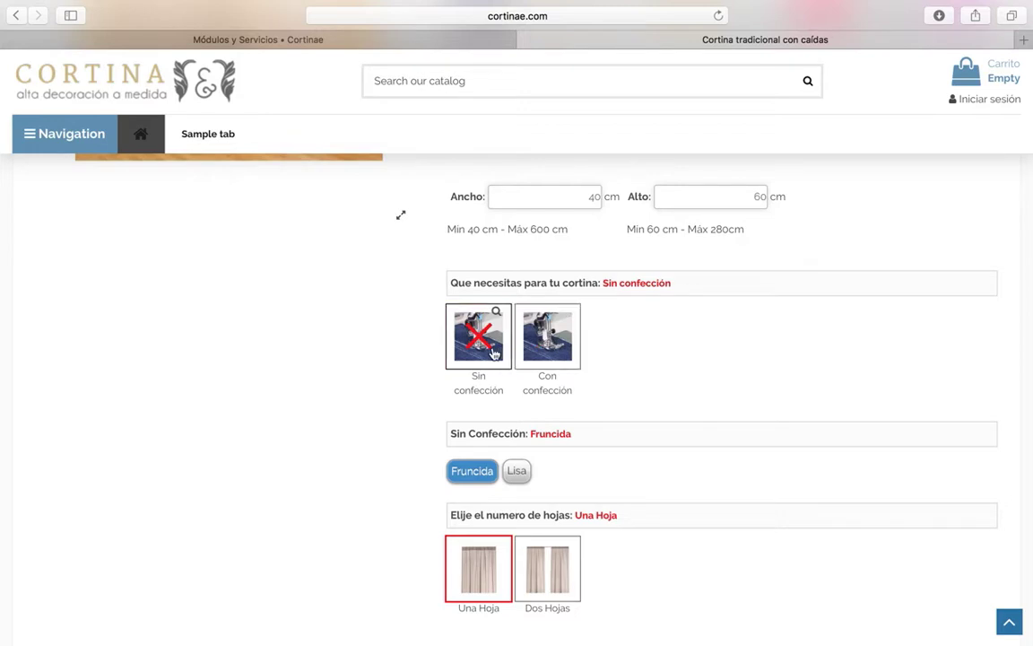
{"action": "left_click", "coordinate": [465, 41]}
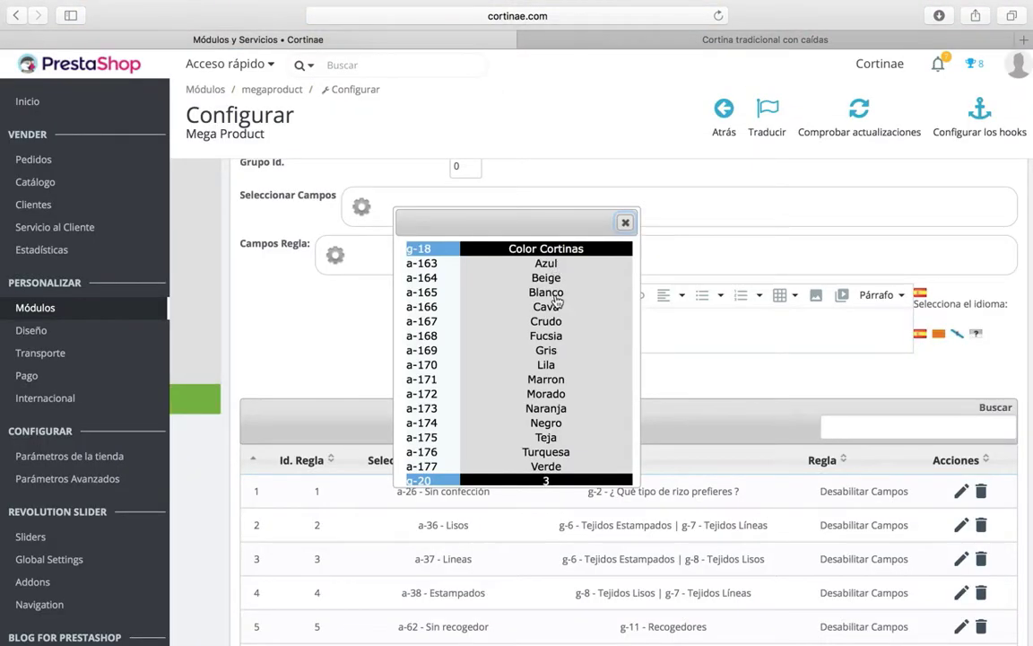
{"action": "scroll", "coordinate": [553, 303], "scroll_direction": "down", "scroll_amount": 5}
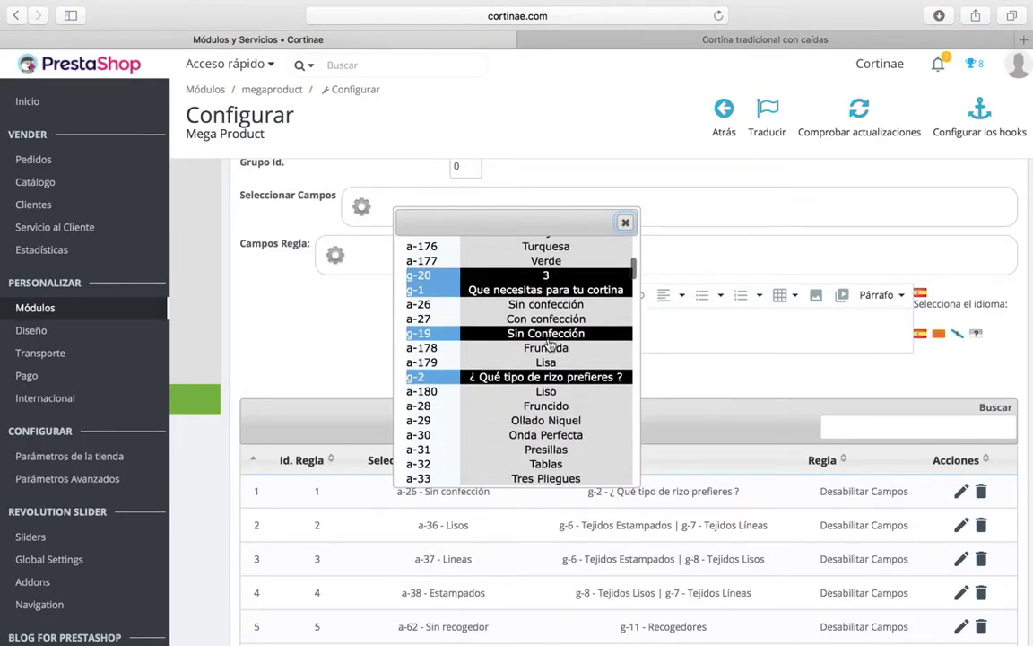
{"action": "scroll", "coordinate": [538, 327], "scroll_direction": "up", "scroll_amount": 1}
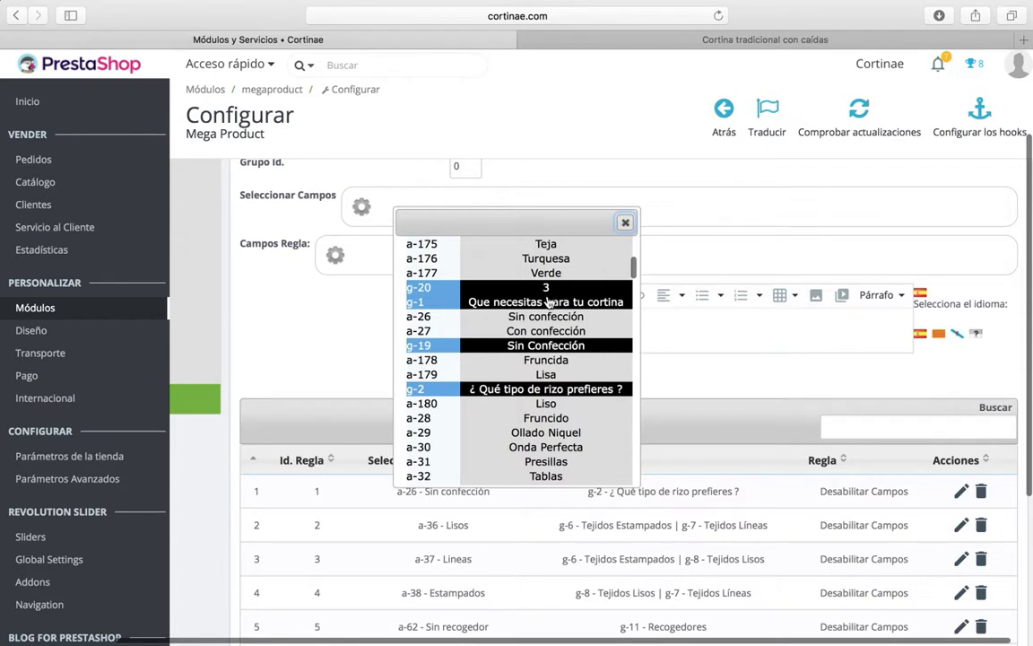
{"action": "left_click", "coordinate": [526, 321]}
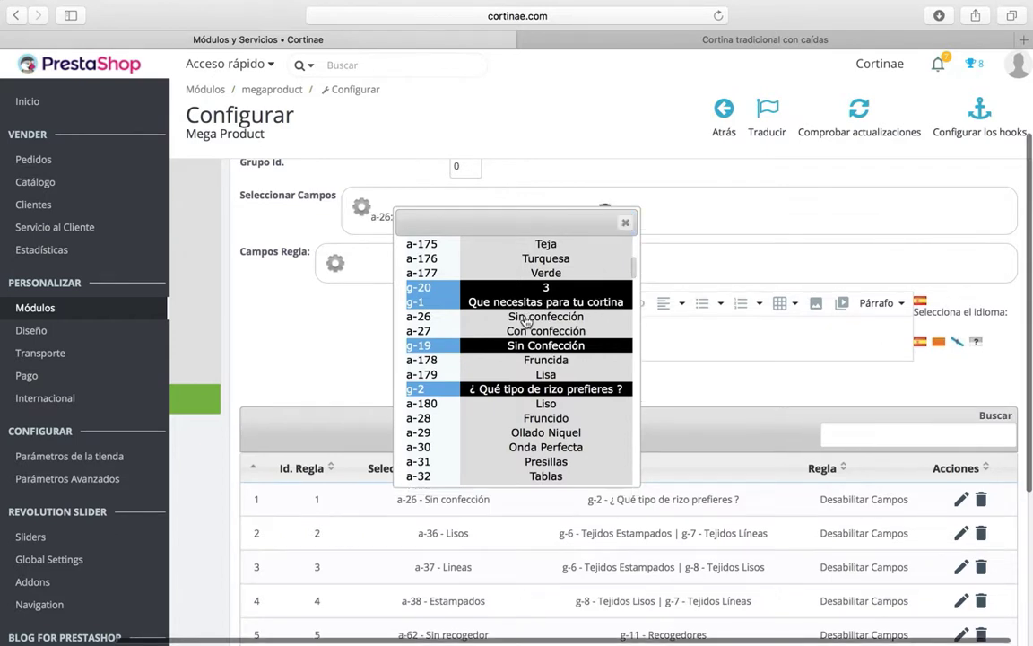
{"action": "left_click", "coordinate": [625, 222]}
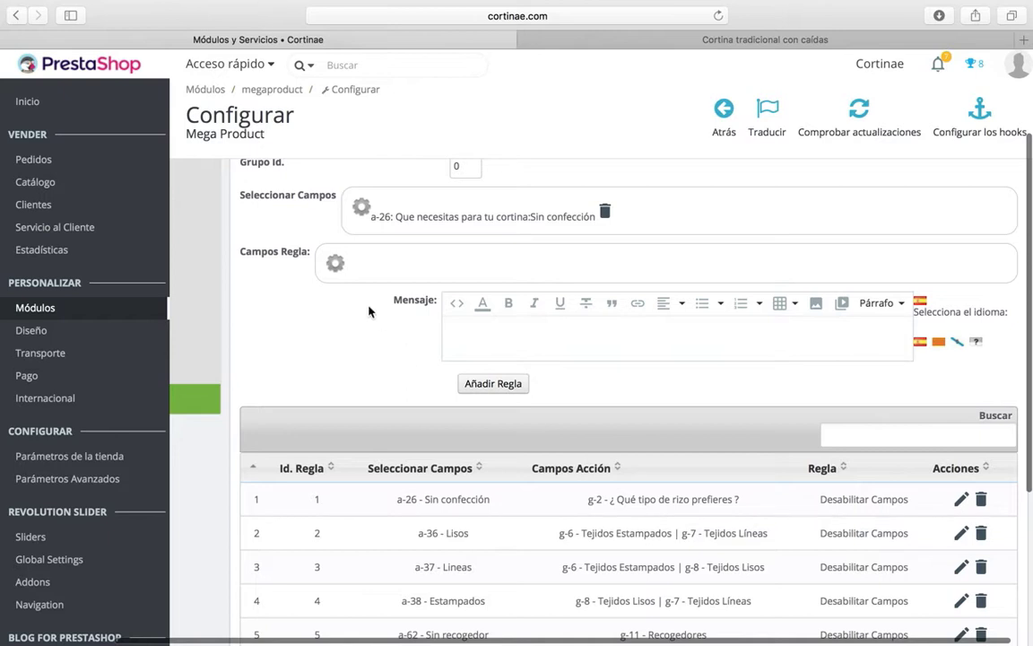
Add group g-2 "¿ Qué tipo de rizo prefieres ?" to Campos Regla, also adding the a-180 Liso option and removing it again
{"action": "left_click", "coordinate": [333, 263]}
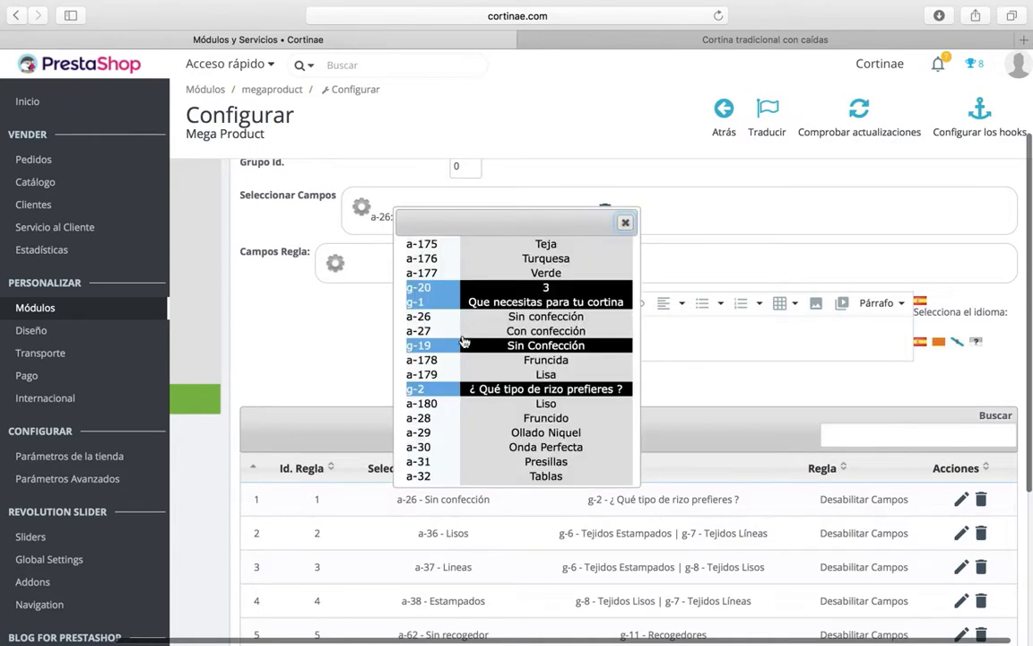
{"action": "left_click", "coordinate": [513, 391]}
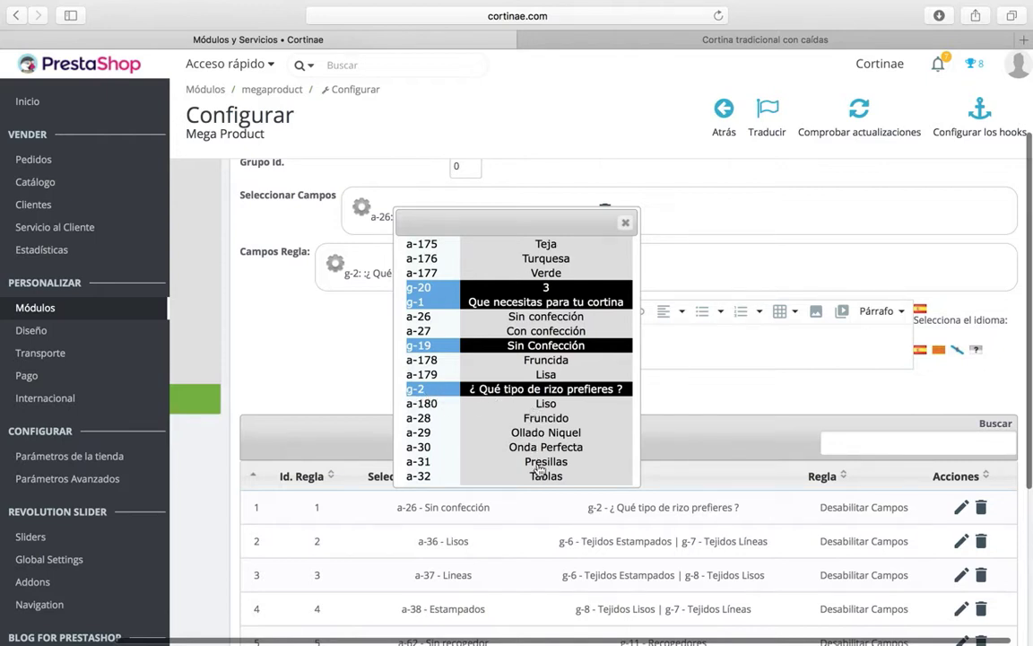
{"action": "left_click", "coordinate": [546, 405]}
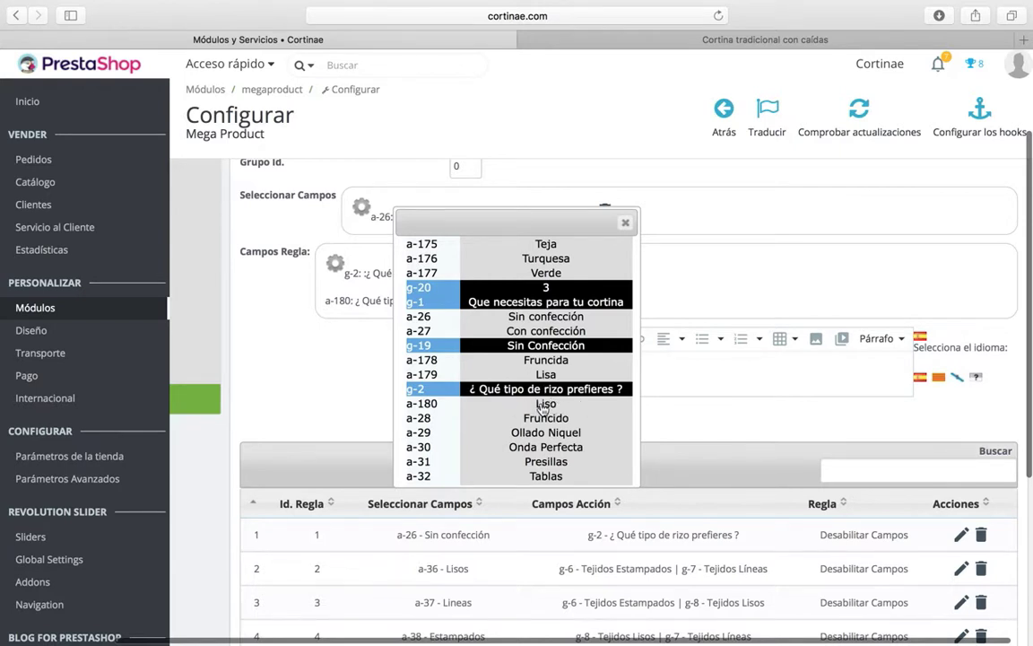
{"action": "left_click", "coordinate": [625, 222]}
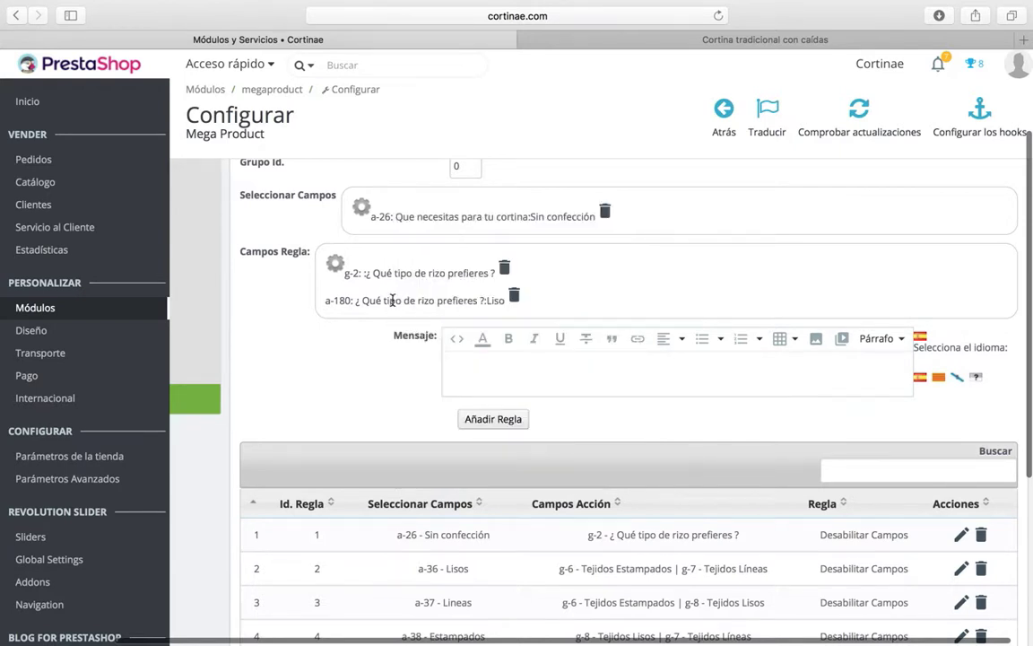
{"action": "left_click", "coordinate": [513, 296]}
{"action": "scroll", "coordinate": [502, 300], "scroll_direction": "up", "scroll_amount": 2}
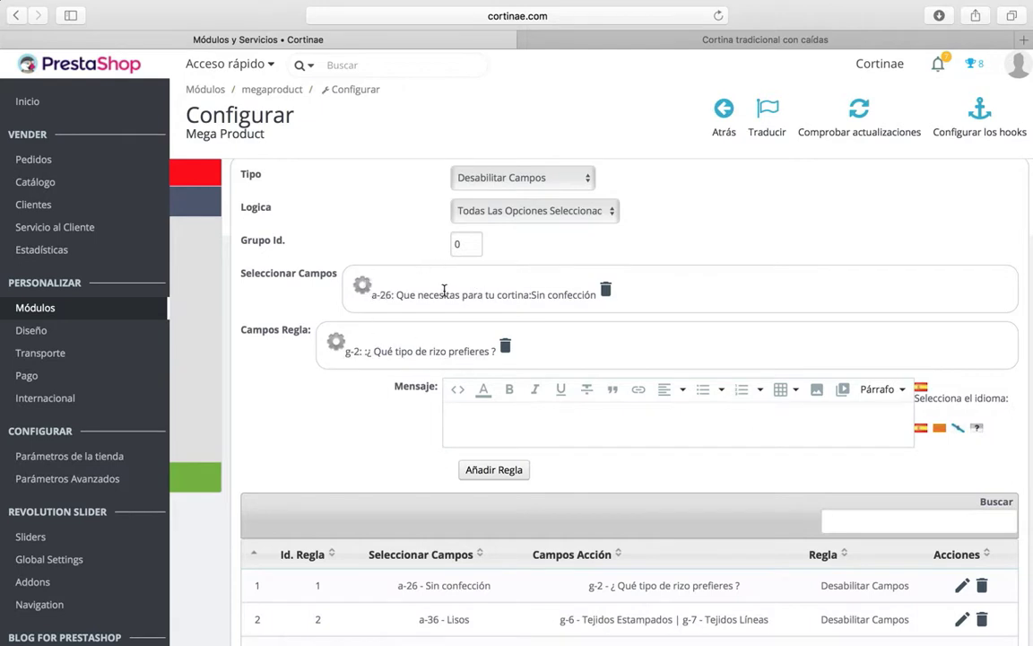
{"action": "left_click_drag", "start_coordinate": [540, 294], "coordinate": [576, 294]}
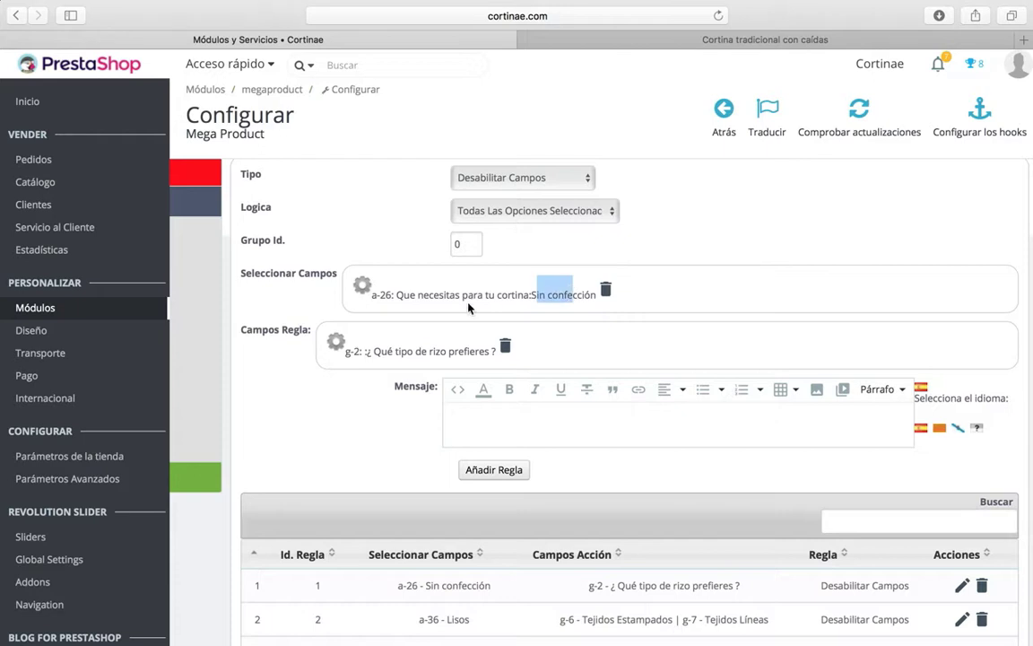
{"action": "left_click", "coordinate": [417, 334]}
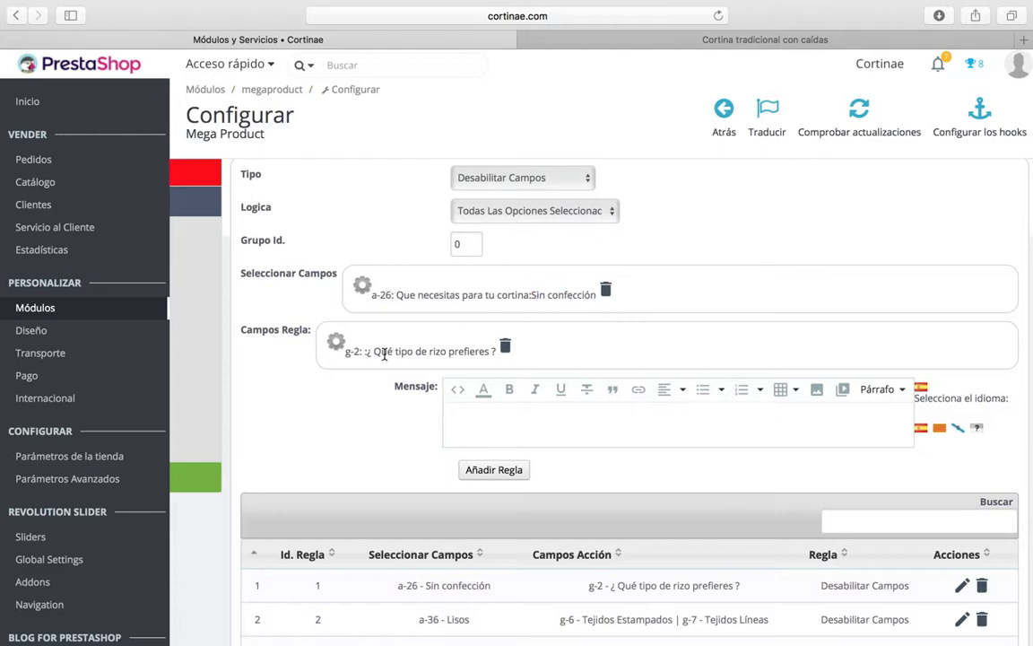
Switch the product page between "Con confección" and "Sin confección" to compare which option groups are offered
{"action": "left_click", "coordinate": [624, 42]}
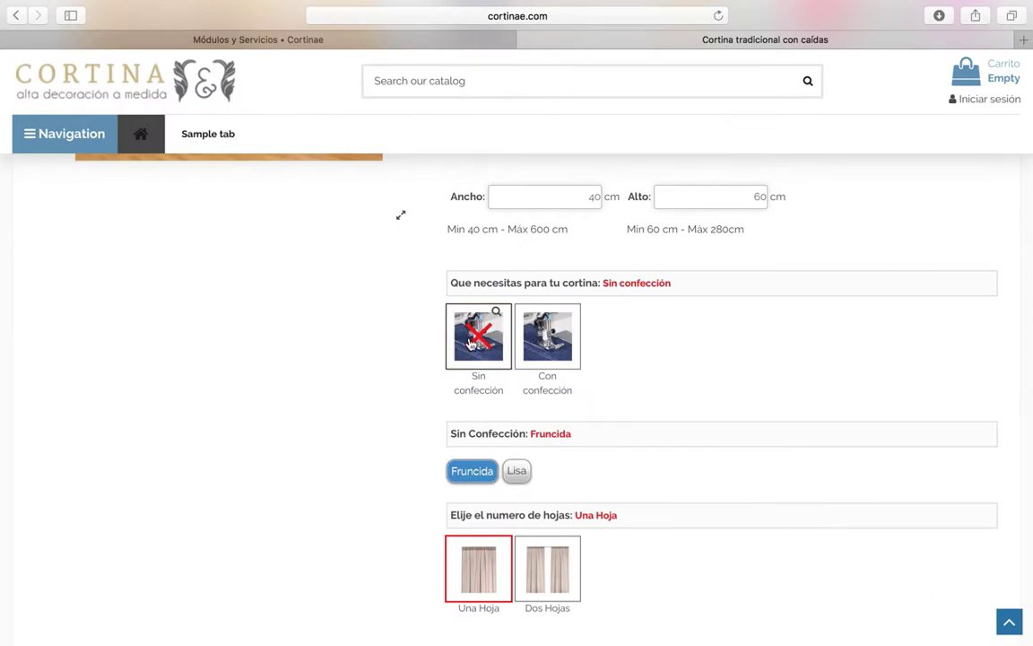
{"action": "left_click", "coordinate": [556, 352]}
{"action": "scroll", "coordinate": [539, 504], "scroll_direction": "down", "scroll_amount": 2}
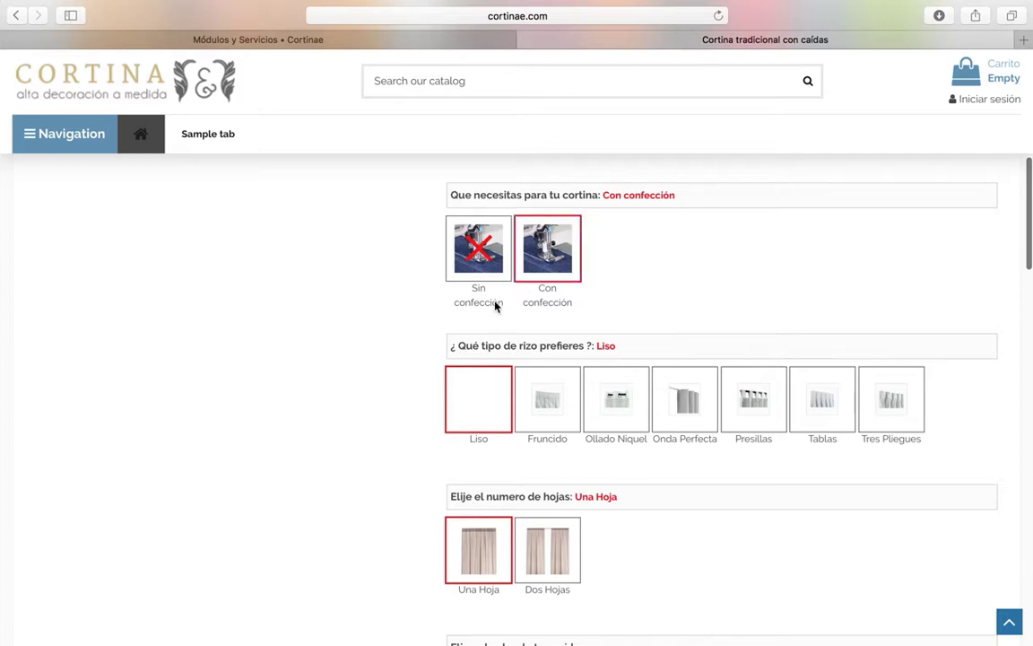
{"action": "left_click", "coordinate": [482, 271]}
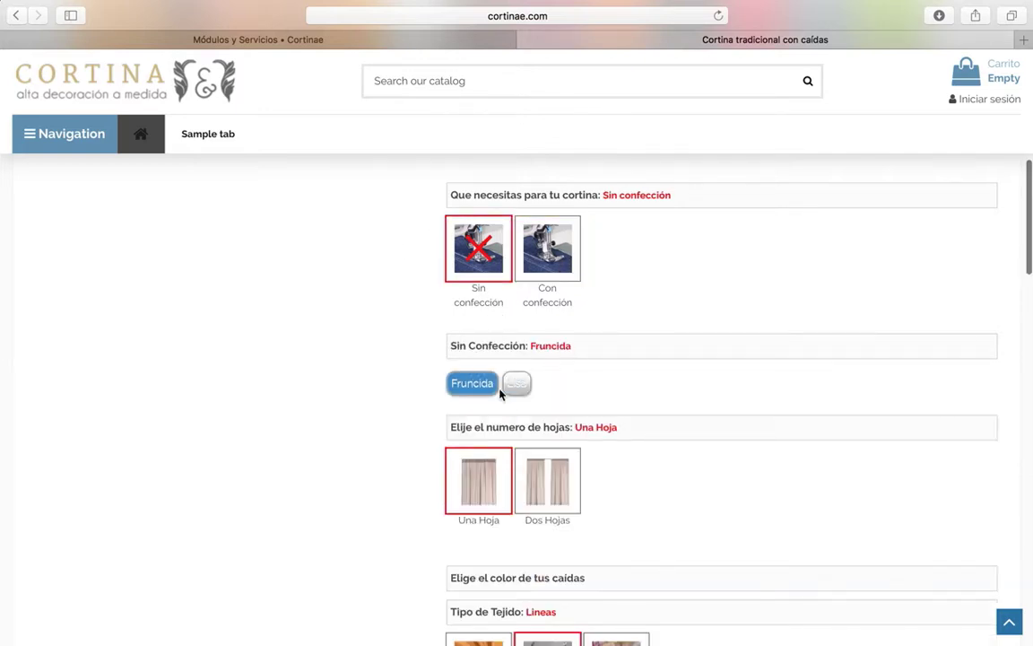
{"action": "left_click_drag", "start_coordinate": [451, 352], "coordinate": [541, 346]}
{"action": "left_click", "coordinate": [525, 401]}
Return to the rule form and remove a-26 "Sin confección" and group g-2 from its fields
{"action": "left_click", "coordinate": [453, 41]}
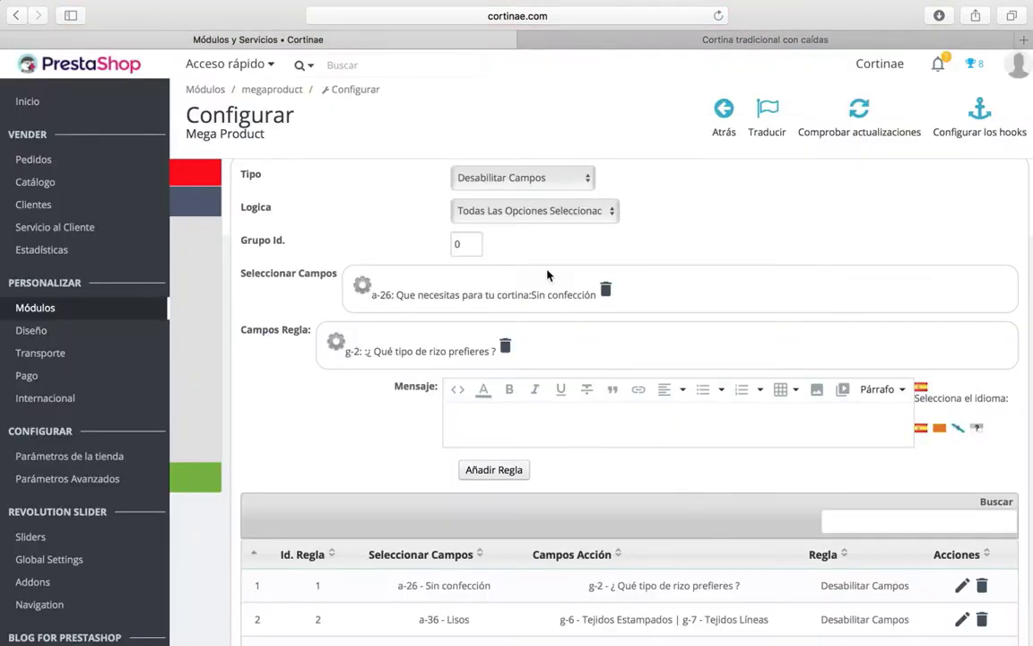
{"action": "scroll", "coordinate": [543, 411], "scroll_direction": "up", "scroll_amount": 2}
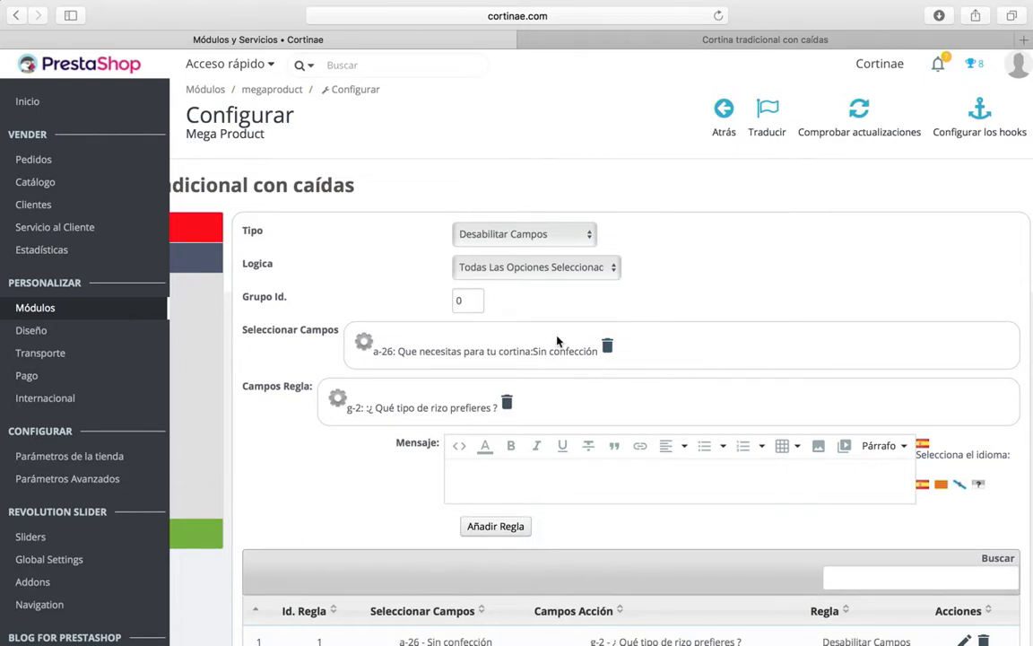
{"action": "left_click", "coordinate": [607, 344]}
{"action": "left_click", "coordinate": [506, 393]}
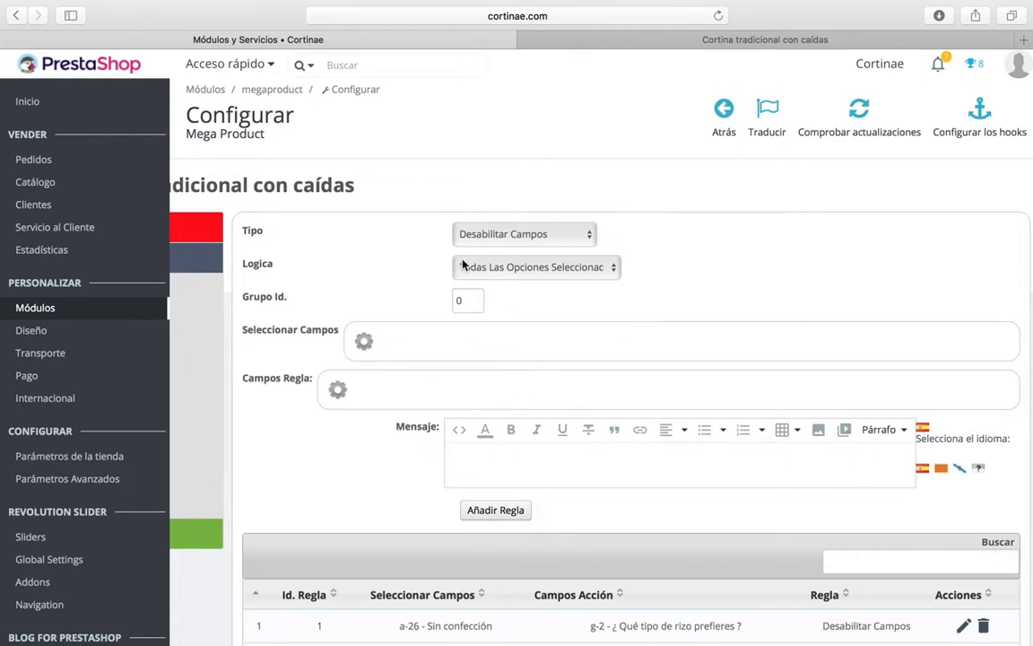
For a "Desabilitar Campos" rule, add a-27 "Con confección" to Seleccionar Campos
{"action": "left_click", "coordinate": [460, 235]}
{"action": "left_click", "coordinate": [363, 341]}
{"action": "left_click", "coordinate": [363, 341]}
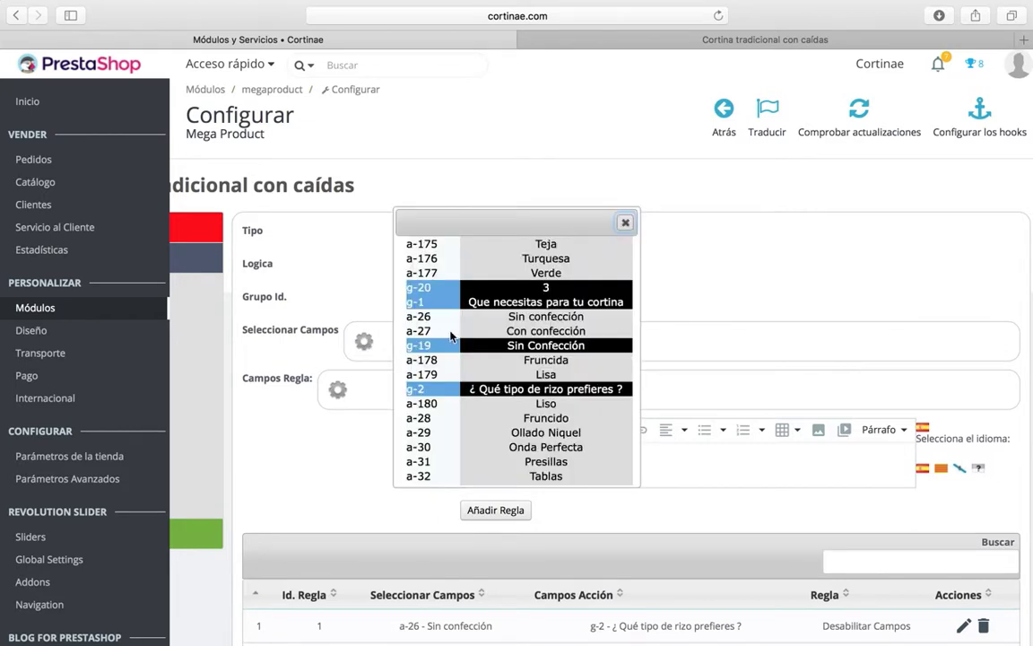
{"action": "left_click", "coordinate": [478, 332]}
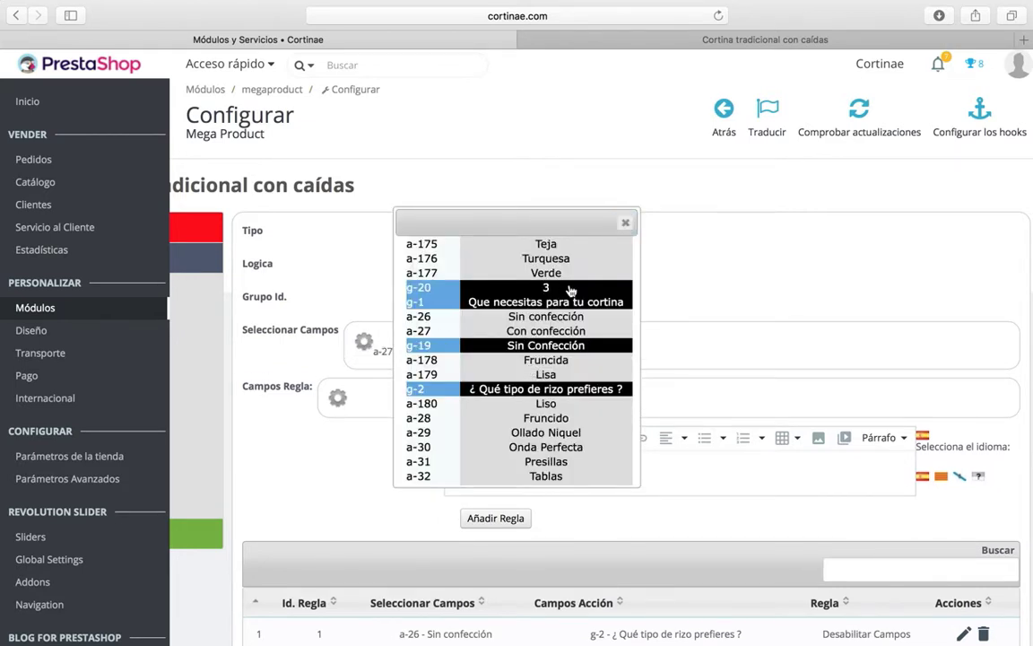
{"action": "left_click", "coordinate": [625, 224]}
Add group g-19 "Sin Confección" to the rule's Campos Regla
{"action": "left_click", "coordinate": [337, 397]}
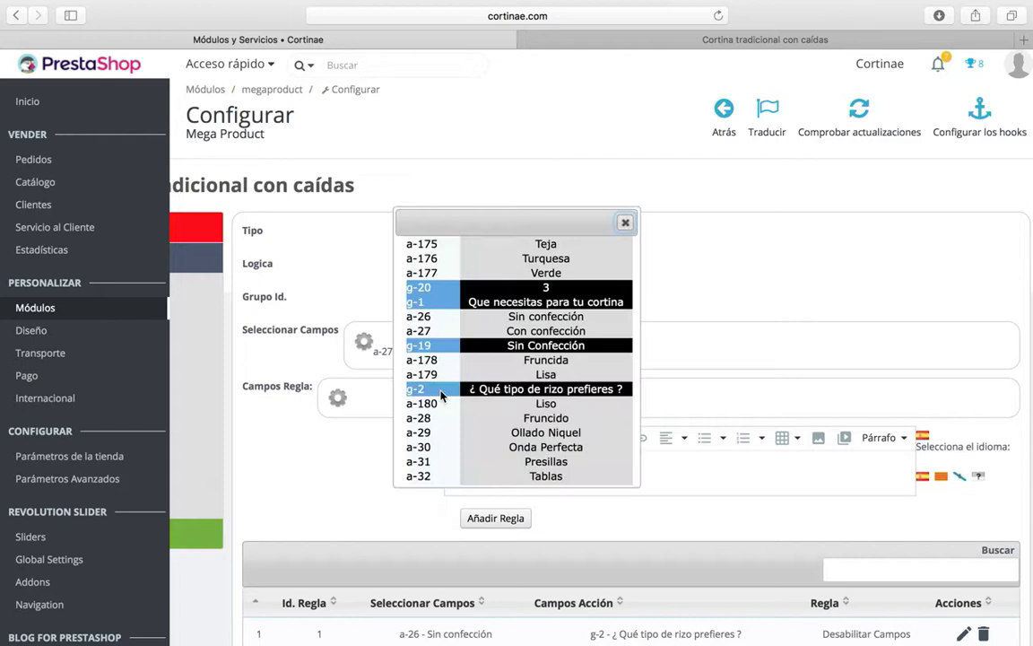
{"action": "left_click", "coordinate": [541, 348]}
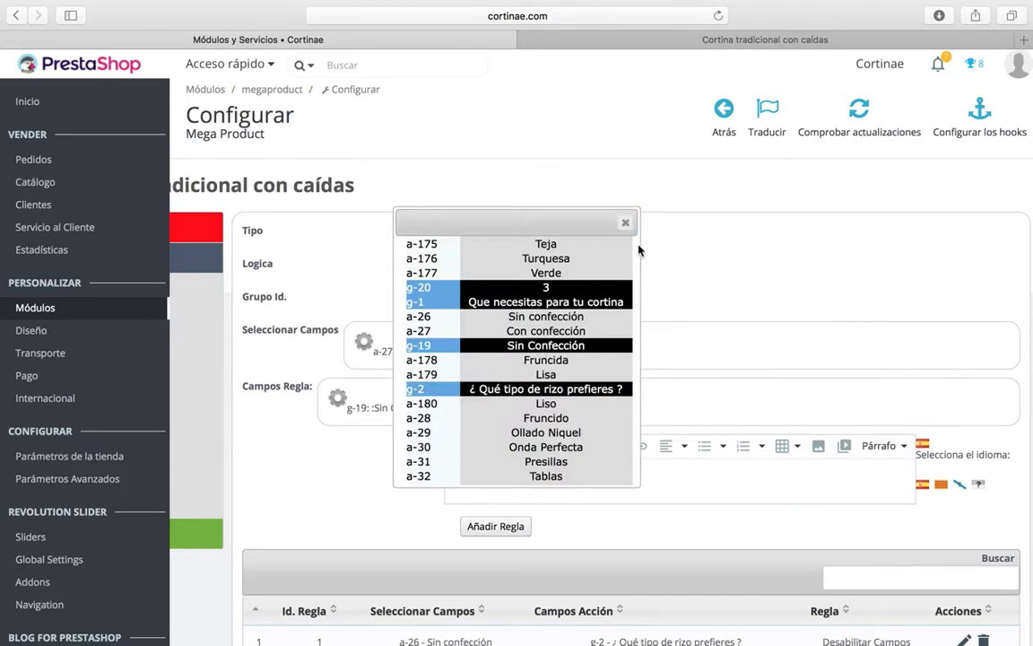
{"action": "left_click", "coordinate": [625, 223]}
Look through the existing rules and clear a-27 "Con confección" and group g-19 from the rule form
{"action": "scroll", "coordinate": [503, 574], "scroll_direction": "down", "scroll_amount": 4}
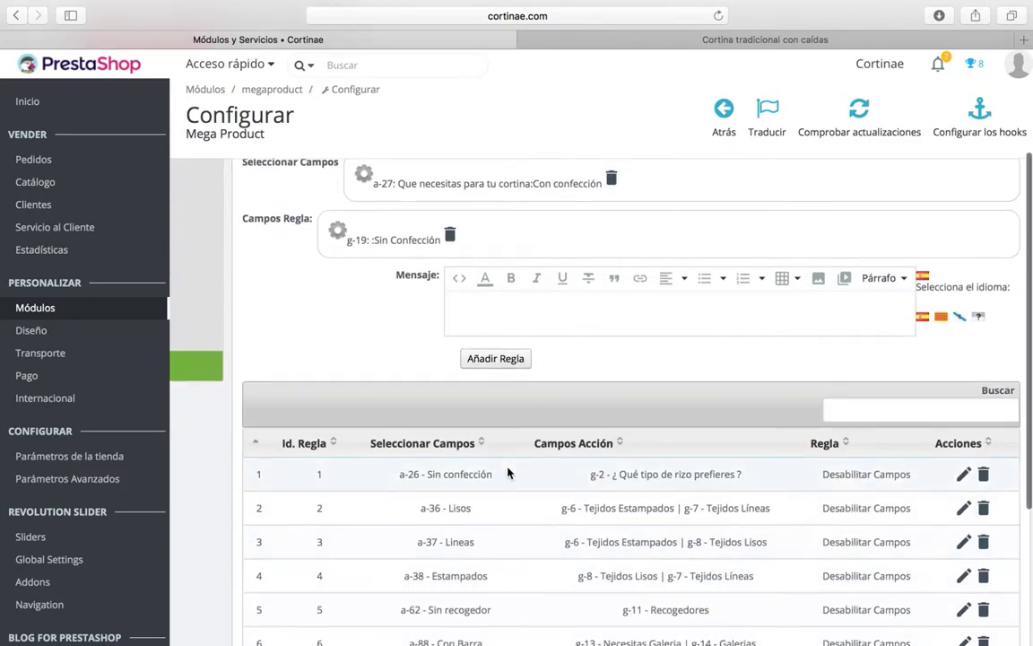
{"action": "scroll", "coordinate": [507, 441], "scroll_direction": "down", "scroll_amount": 4}
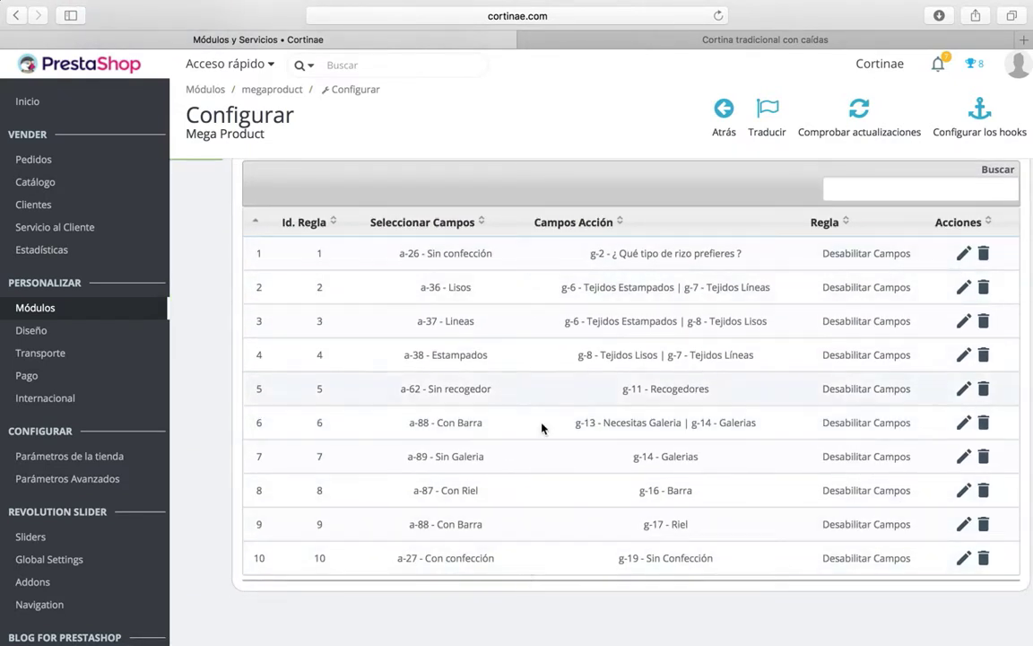
{"action": "scroll", "coordinate": [544, 558], "scroll_direction": "up", "scroll_amount": 1}
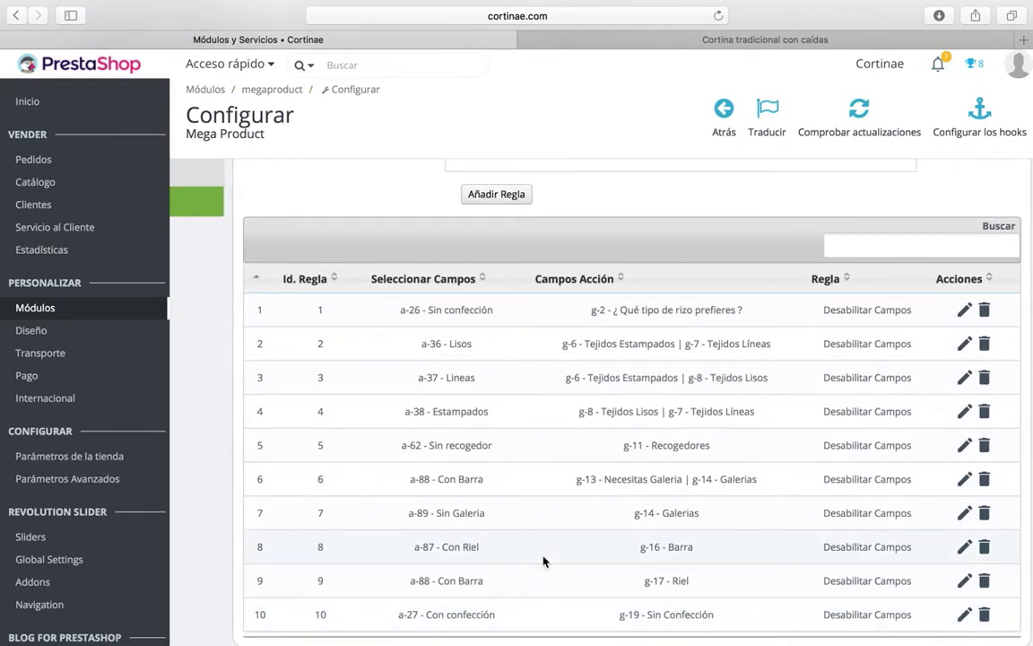
{"action": "scroll", "coordinate": [544, 560], "scroll_direction": "up", "scroll_amount": 6}
{"action": "left_click", "coordinate": [612, 345]}
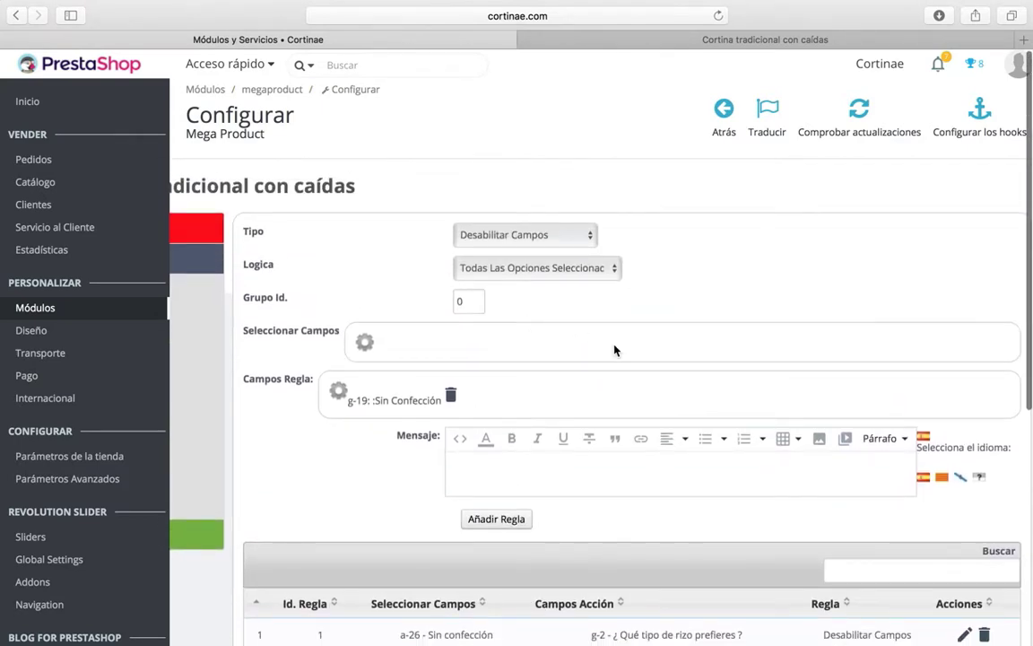
{"action": "left_click", "coordinate": [451, 394]}
Choose the "Lisos" fabric type on the product page, examine the fabrics offered, and return to the rule form
{"action": "left_click", "coordinate": [638, 38]}
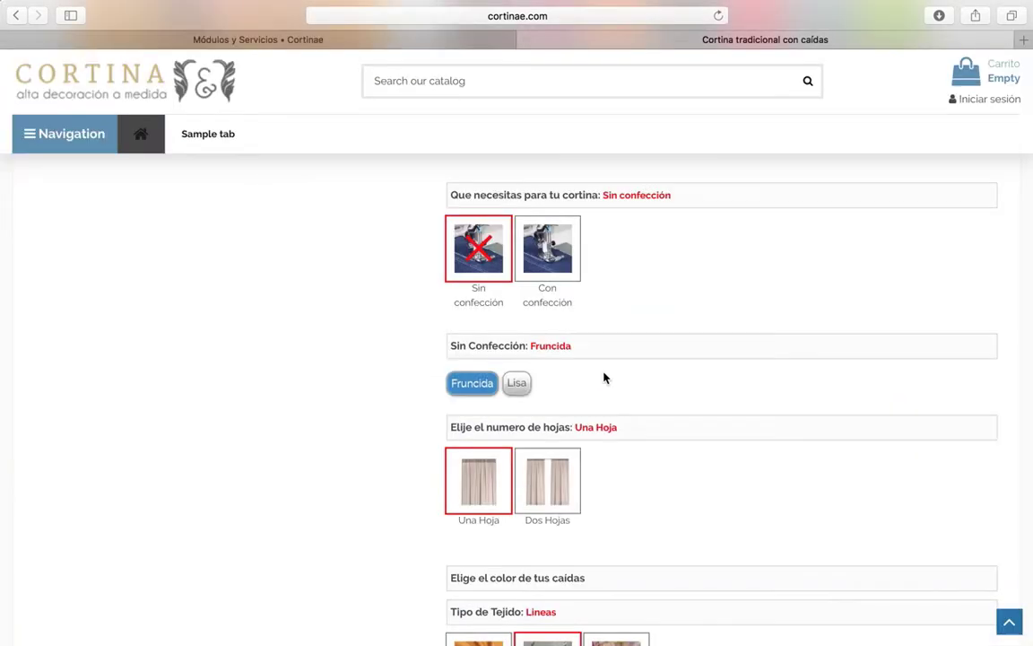
{"action": "scroll", "coordinate": [604, 377], "scroll_direction": "down", "scroll_amount": 4}
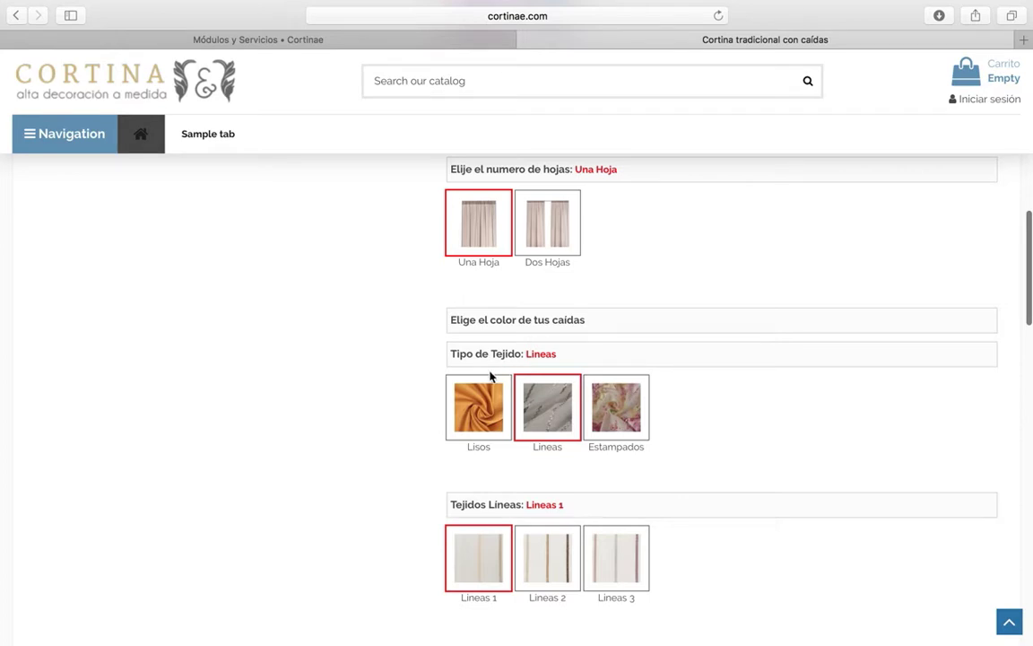
{"action": "left_click", "coordinate": [484, 412]}
{"action": "scroll", "coordinate": [485, 412], "scroll_direction": "down", "scroll_amount": 2}
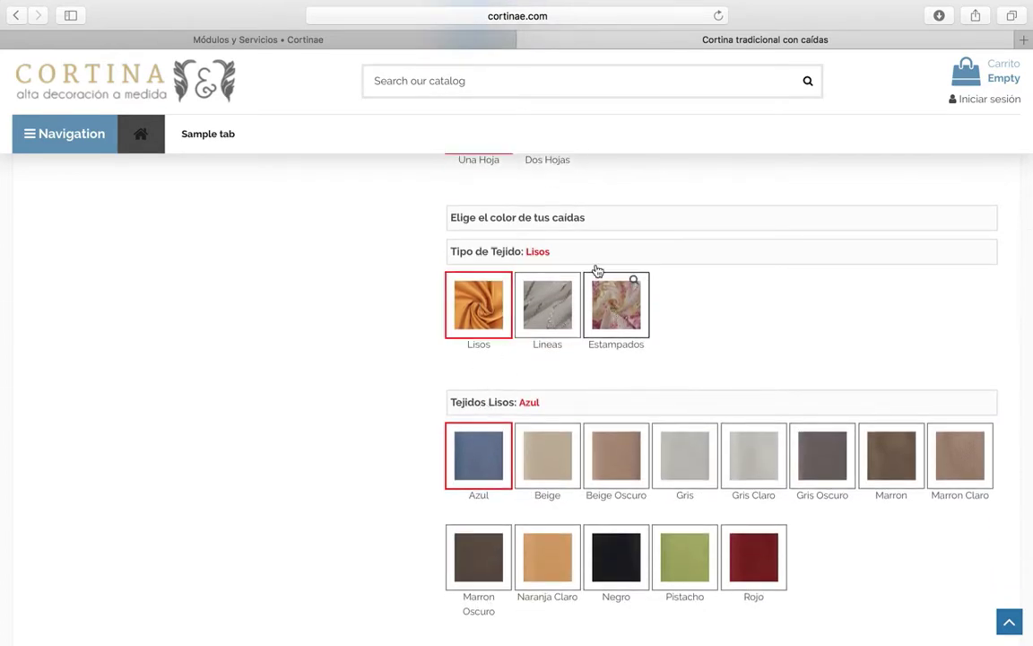
{"action": "left_click", "coordinate": [439, 41]}
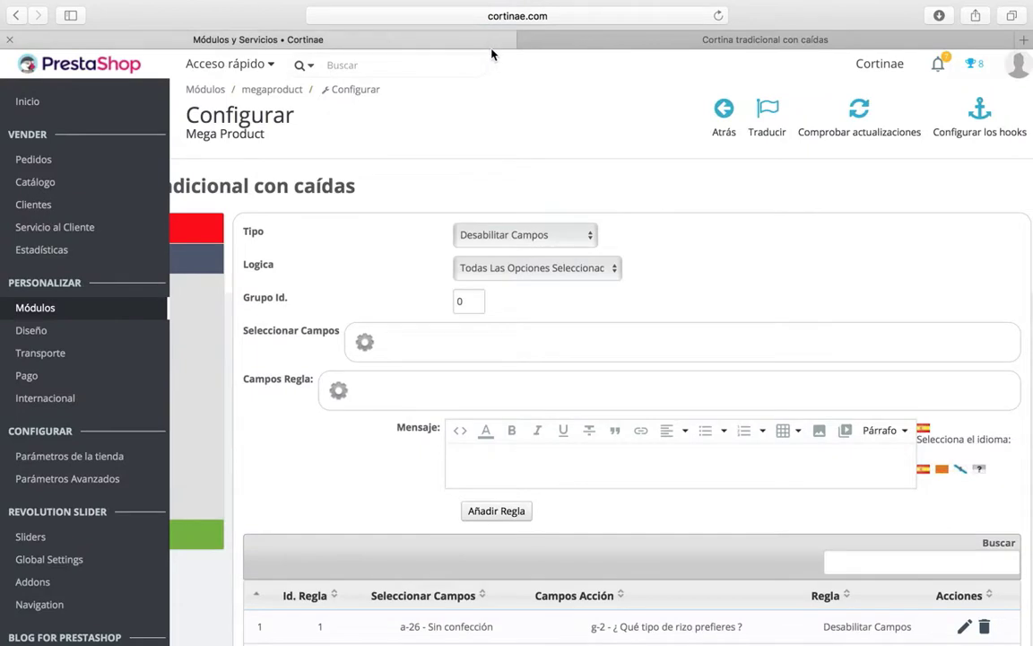
Add the fabric type option a-36 "Lisos" to the rule's Seleccionar Campos
{"action": "left_click", "coordinate": [364, 352]}
{"action": "scroll", "coordinate": [525, 372], "scroll_direction": "down", "scroll_amount": 3}
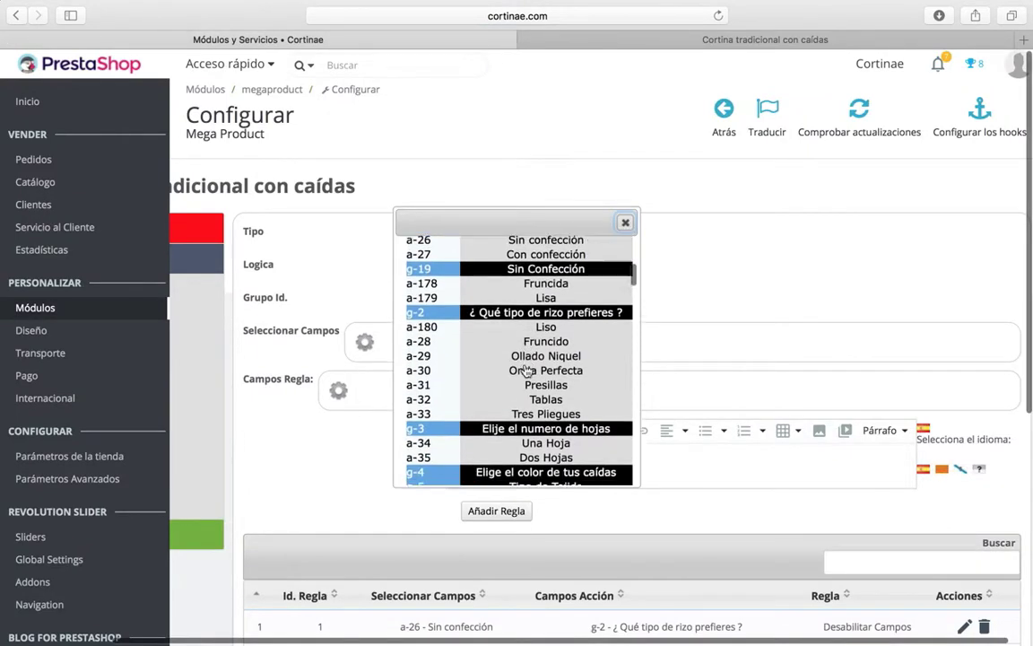
{"action": "scroll", "coordinate": [525, 371], "scroll_direction": "down", "scroll_amount": 5}
{"action": "scroll", "coordinate": [502, 296], "scroll_direction": "up", "scroll_amount": 1}
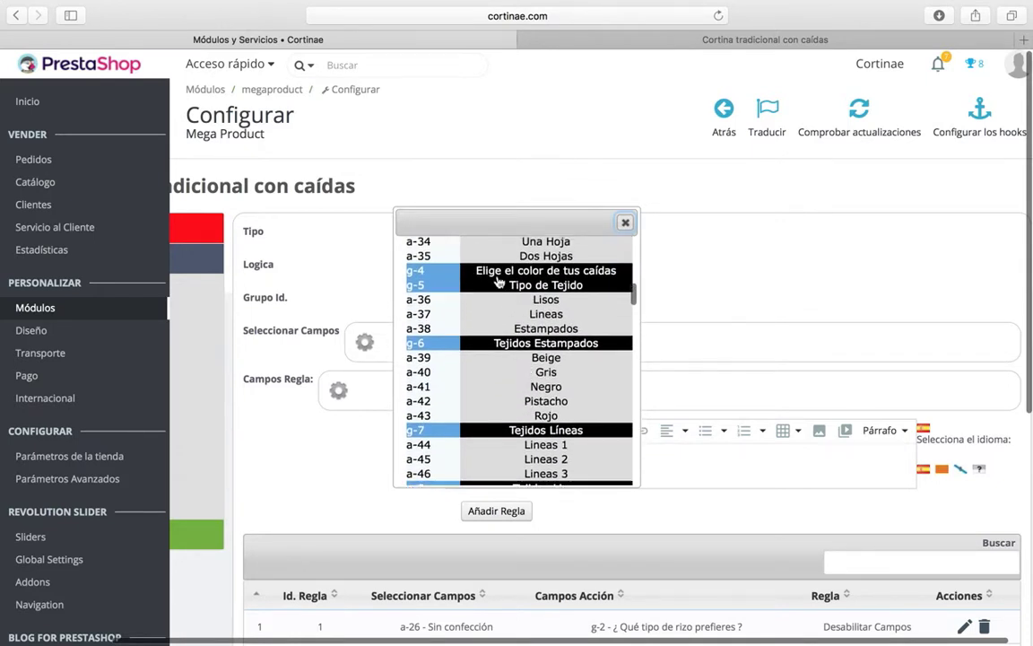
{"action": "left_click", "coordinate": [542, 302]}
{"action": "left_click", "coordinate": [624, 224]}
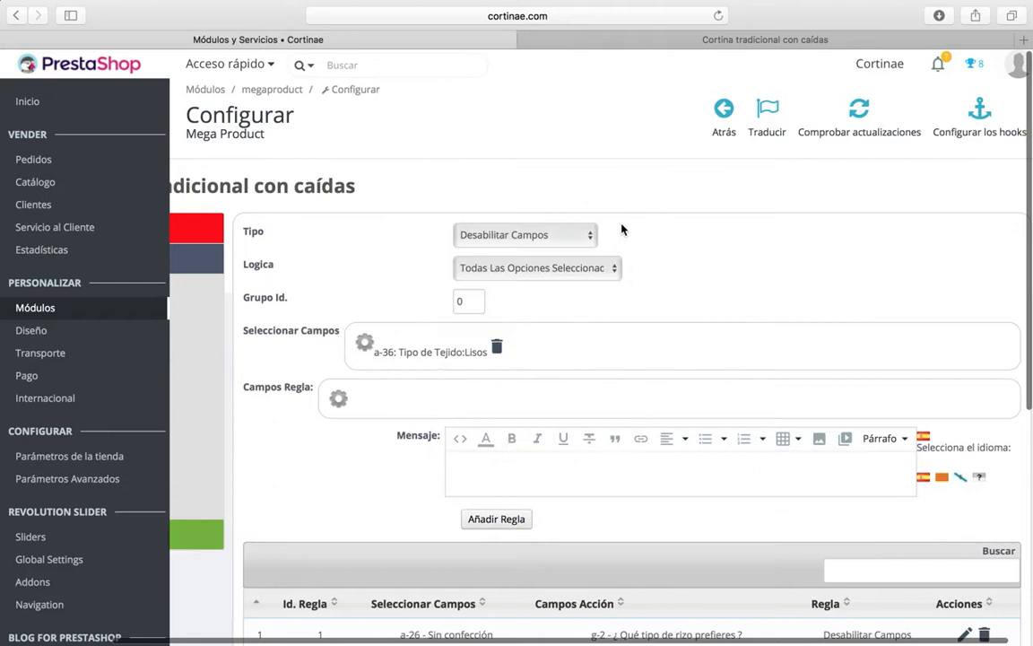
Add groups g-6 "Tejidos Estampados" and g-7 "Tejidos Líneas" to the rule's Campos Regla
{"action": "left_click", "coordinate": [335, 401]}
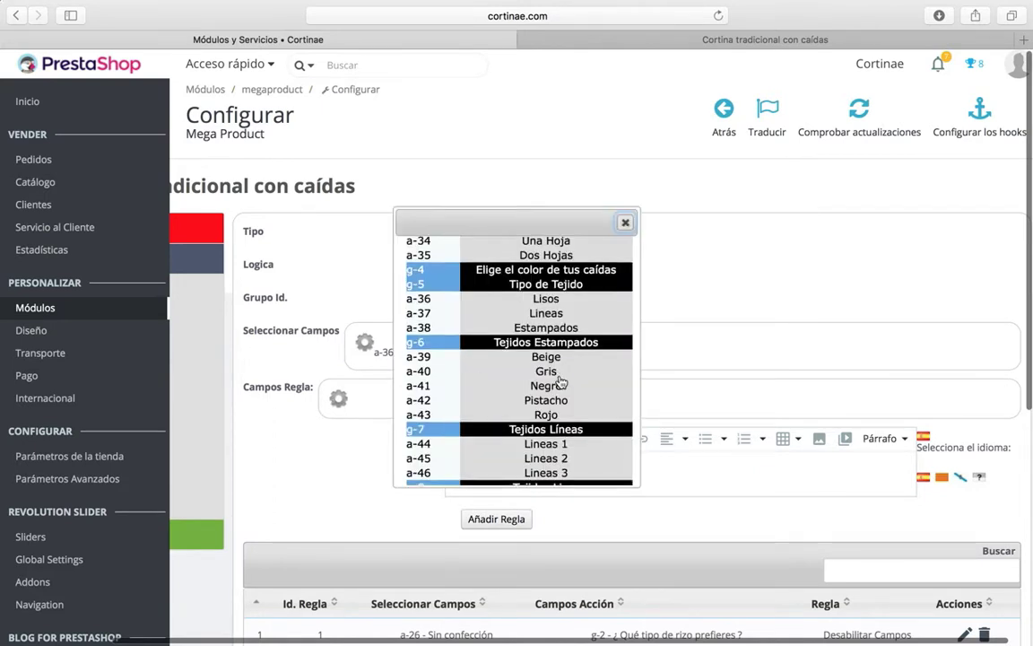
{"action": "scroll", "coordinate": [538, 340], "scroll_direction": "down", "scroll_amount": 1}
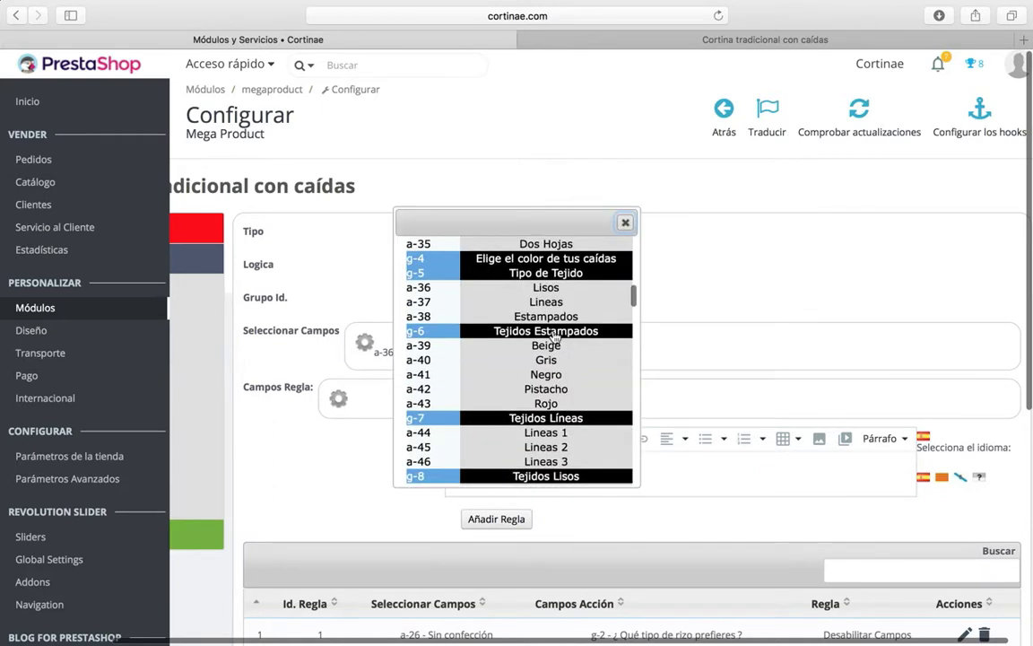
{"action": "left_click", "coordinate": [549, 331]}
{"action": "left_click", "coordinate": [529, 418]}
{"action": "left_click", "coordinate": [625, 225]}
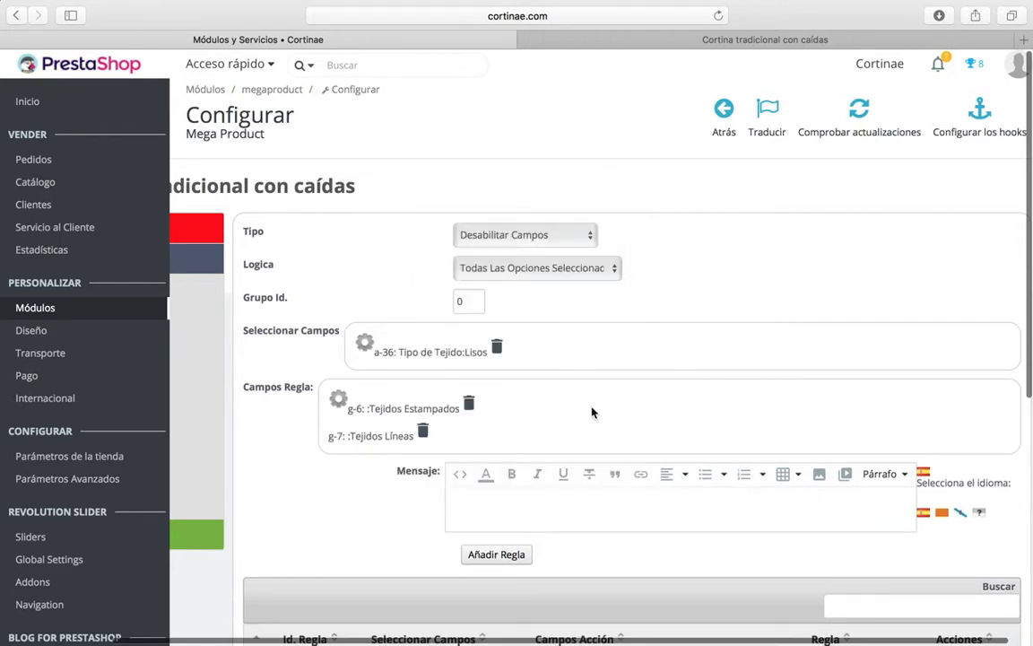
Compare the form with the existing "Lisos" rule, then clear g-6, g-7 and a-36 from the rule form
{"action": "scroll", "coordinate": [592, 412], "scroll_direction": "down", "scroll_amount": 2}
{"action": "scroll", "coordinate": [472, 318], "scroll_direction": "down", "scroll_amount": 3}
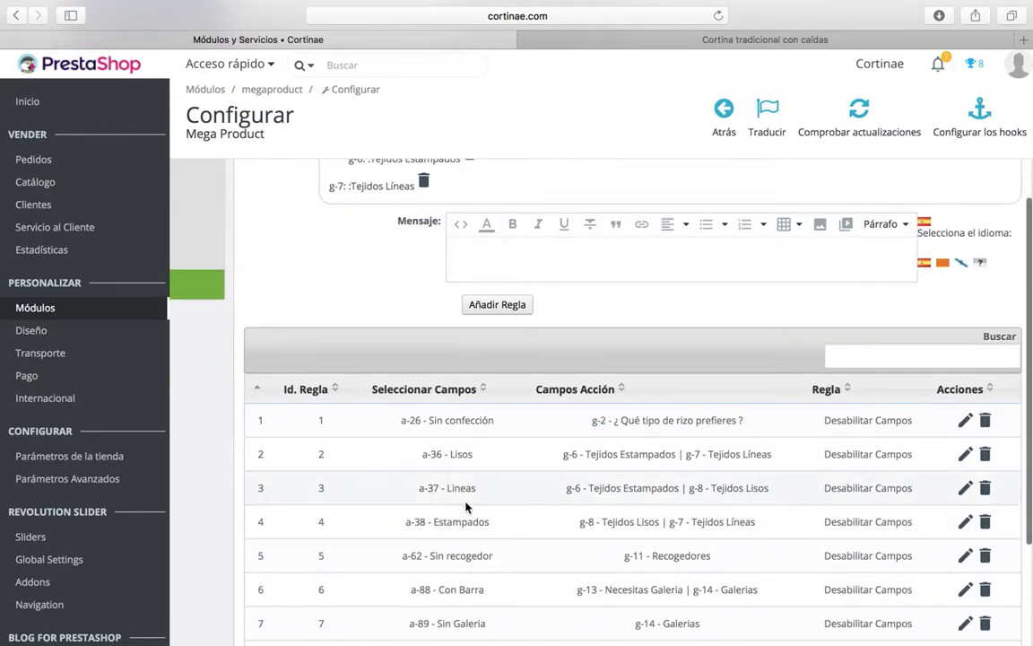
{"action": "left_click", "coordinate": [681, 454]}
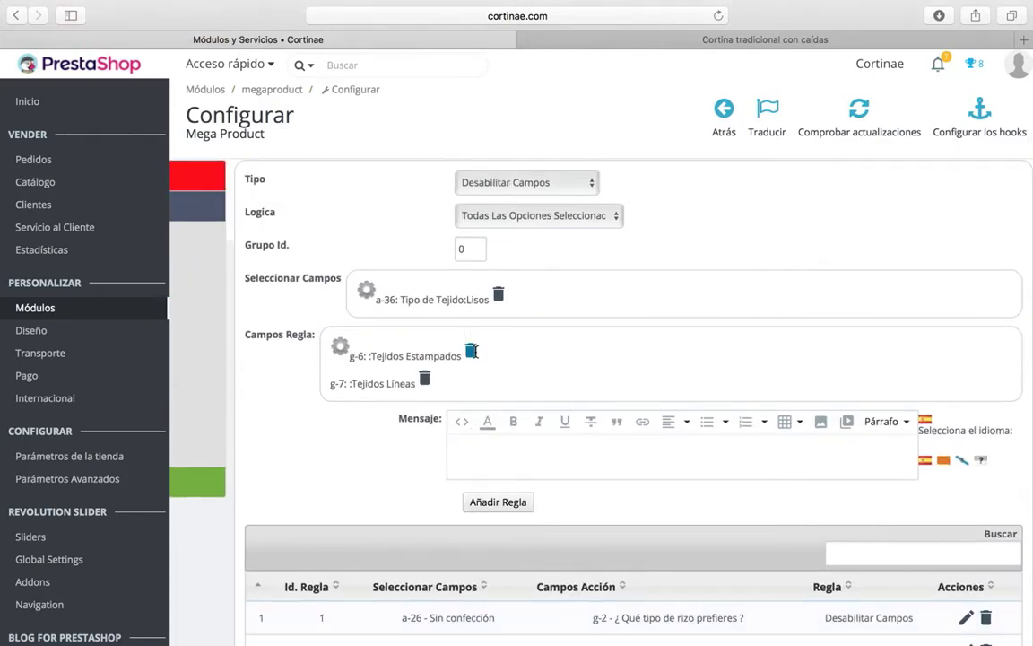
{"action": "left_click", "coordinate": [471, 351]}
{"action": "left_click", "coordinate": [445, 351]}
{"action": "left_click", "coordinate": [500, 292]}
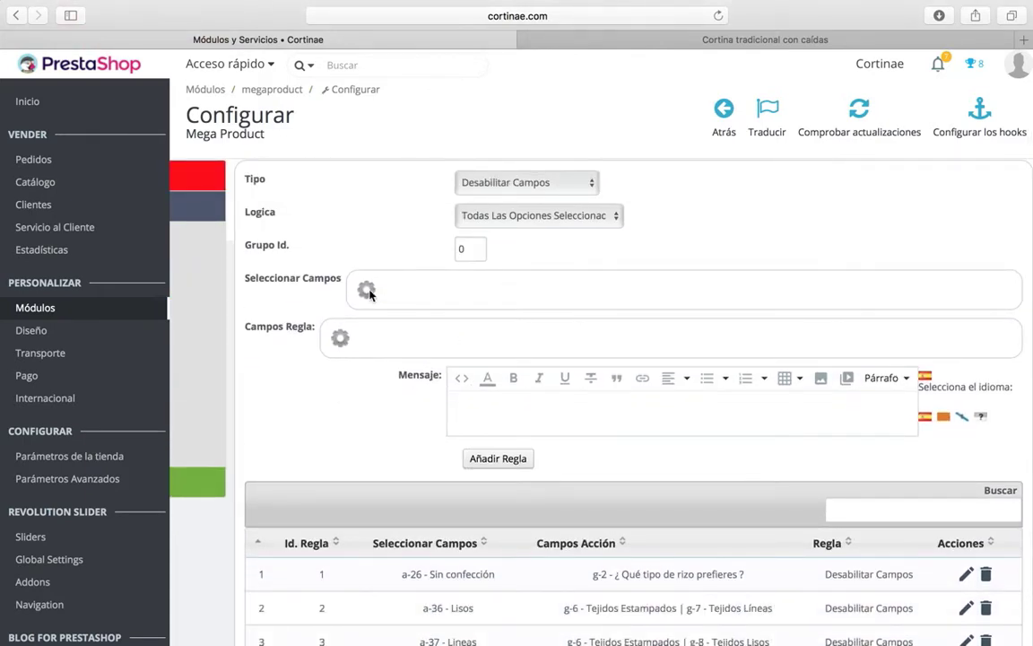
Add the fabric type option a-37 "Lineas" to the rule's Seleccionar Campos
{"action": "left_click", "coordinate": [368, 292]}
{"action": "scroll", "coordinate": [502, 323], "scroll_direction": "down", "scroll_amount": 8}
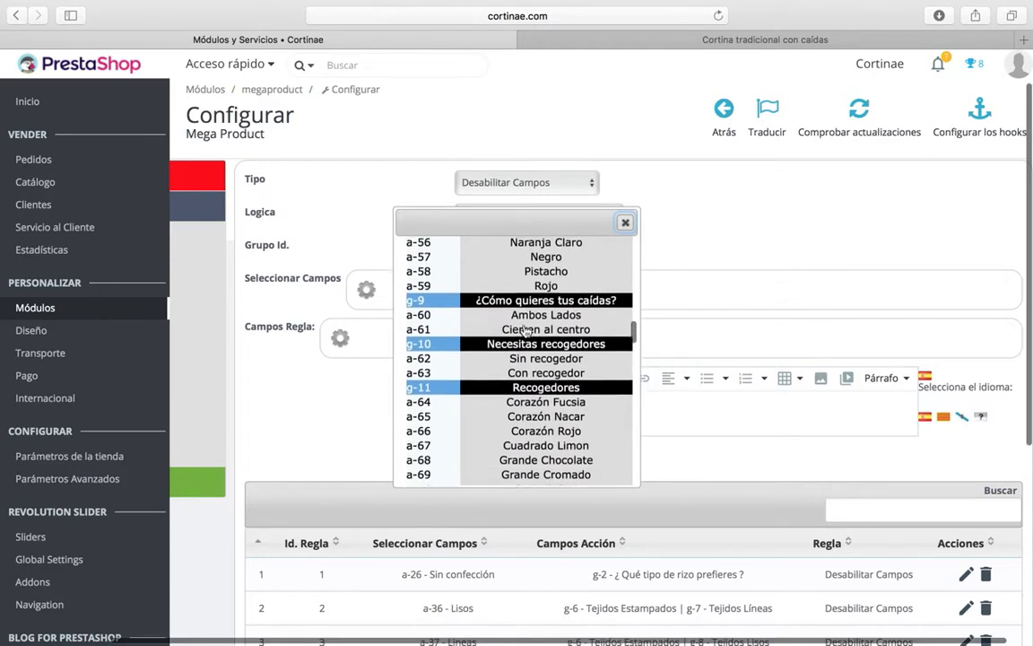
{"action": "scroll", "coordinate": [525, 331], "scroll_direction": "up", "scroll_amount": 1}
{"action": "scroll", "coordinate": [525, 331], "scroll_direction": "up", "scroll_amount": 5}
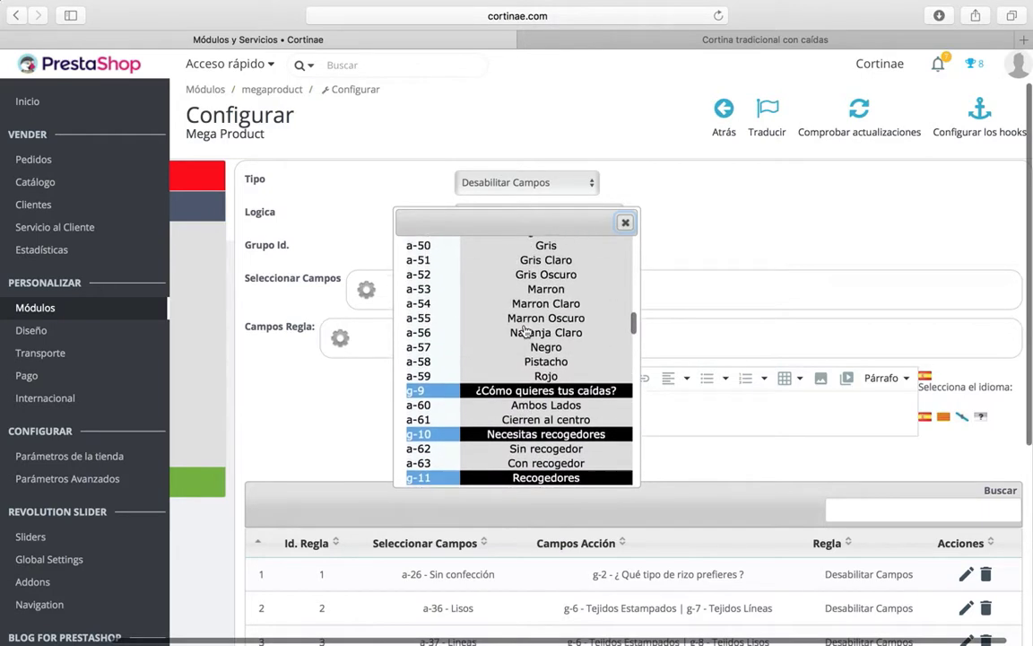
{"action": "scroll", "coordinate": [525, 330], "scroll_direction": "up", "scroll_amount": 5}
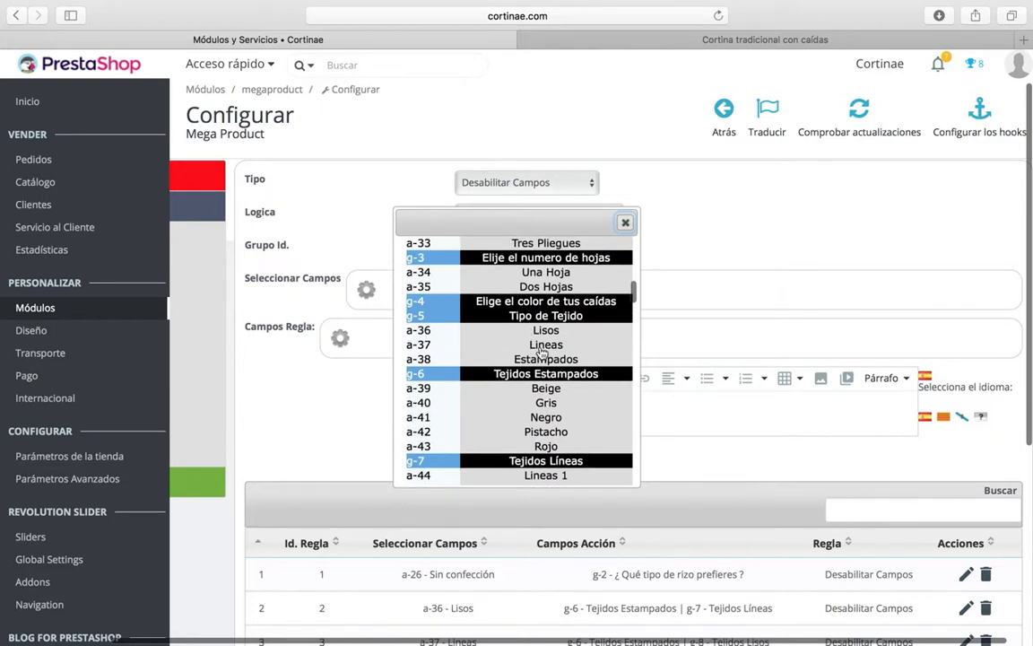
{"action": "left_click", "coordinate": [543, 348]}
{"action": "left_click", "coordinate": [628, 223]}
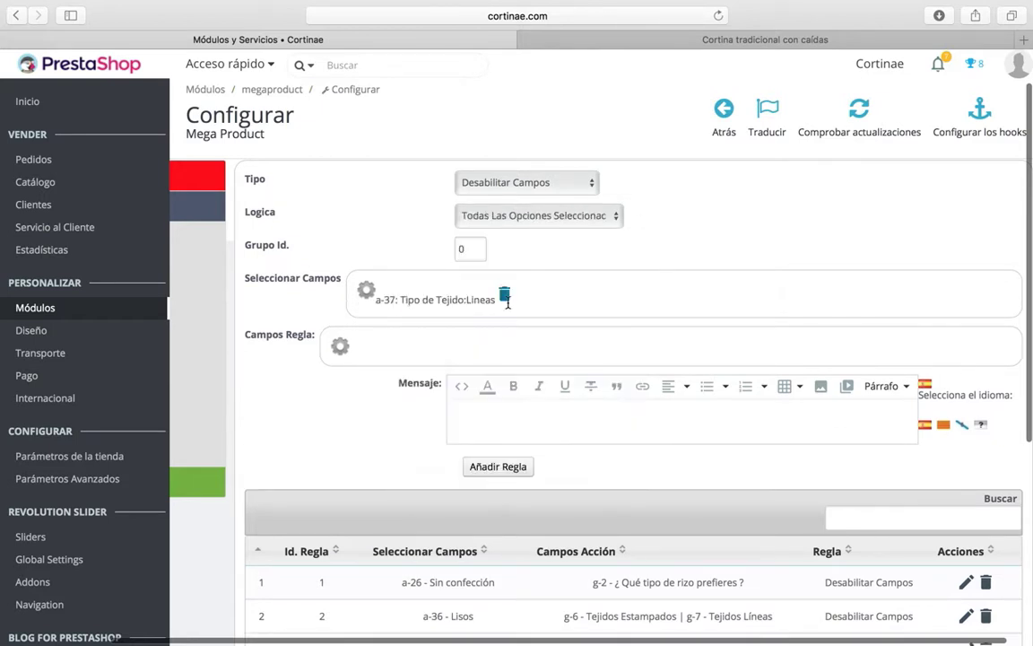
Add groups g-6 "Tejidos Estampados" and g-8 "Tejidos Lisos" to the rule's Campos Regla
{"action": "left_click", "coordinate": [341, 346]}
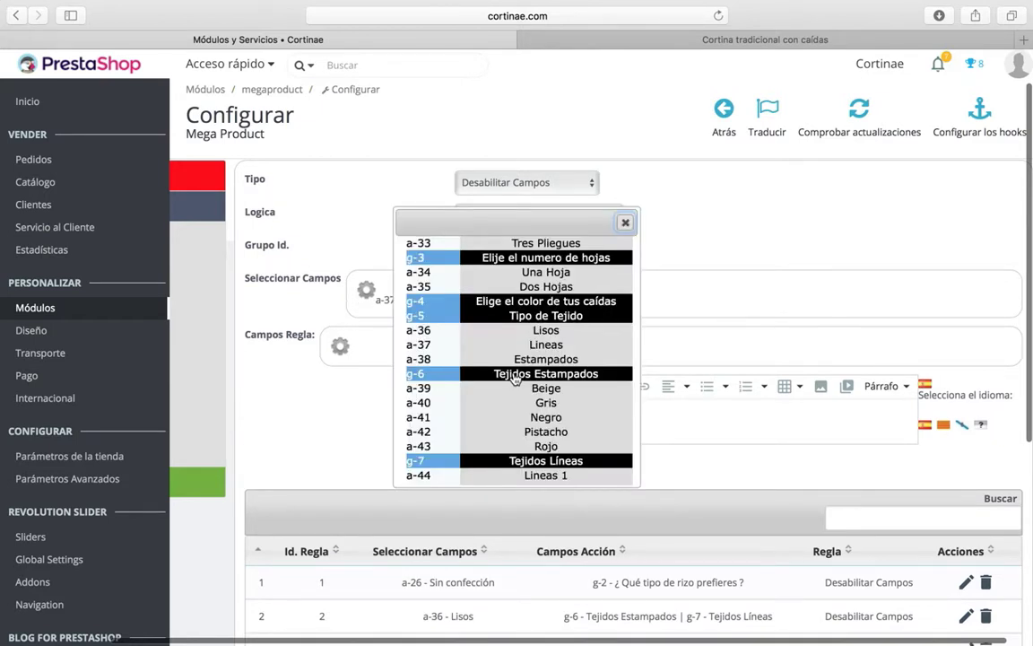
{"action": "left_click", "coordinate": [513, 378]}
{"action": "scroll", "coordinate": [516, 379], "scroll_direction": "down", "scroll_amount": 3}
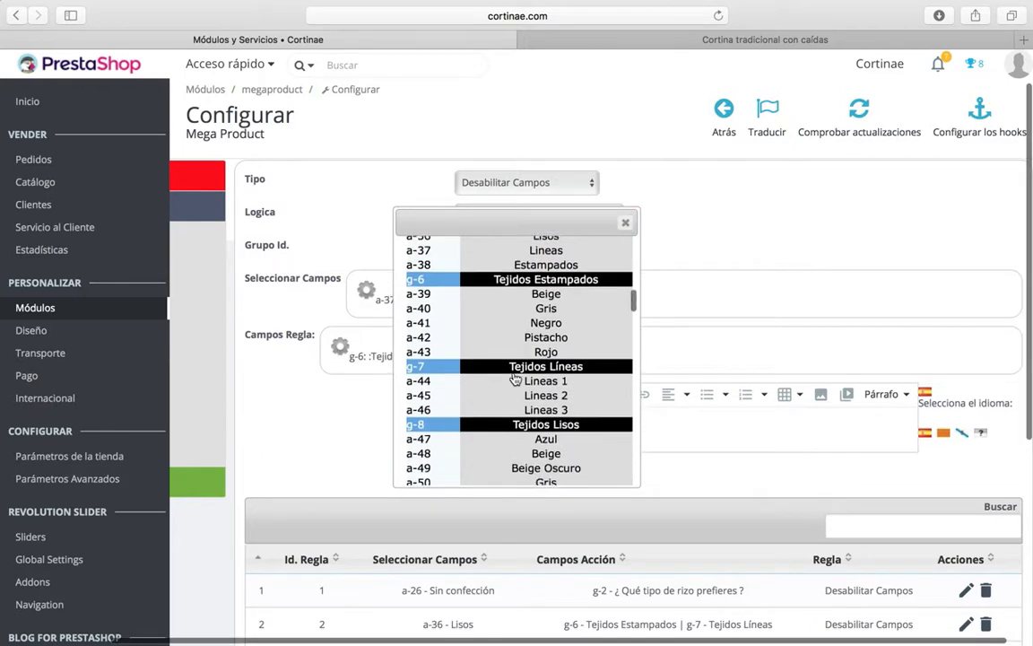
{"action": "left_click", "coordinate": [512, 424]}
{"action": "left_click", "coordinate": [625, 221]}
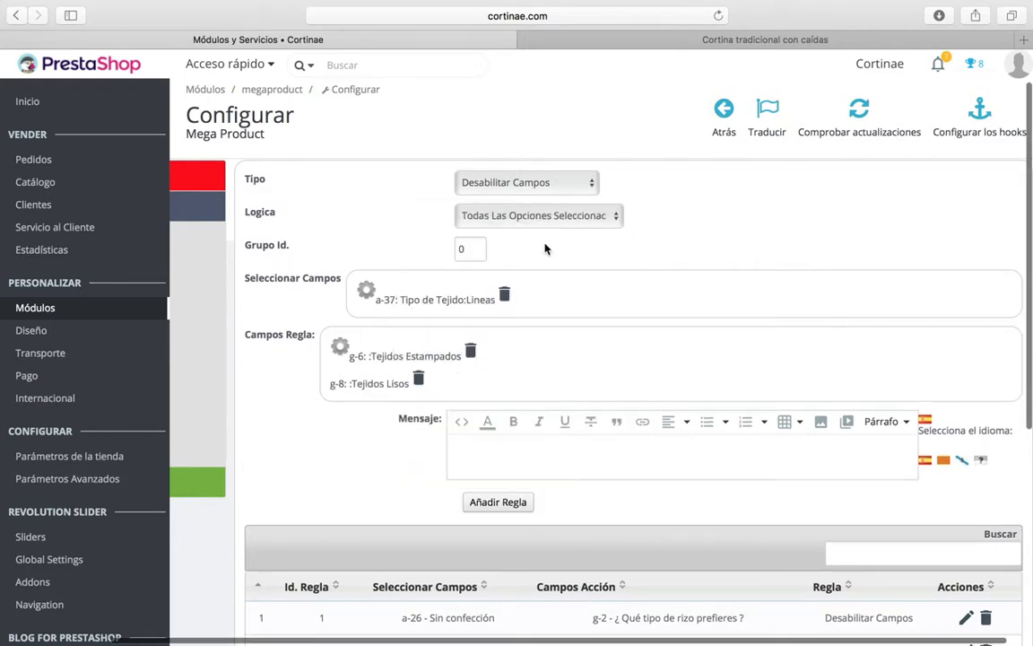
Check the existing rules list and clear g-6, g-8 and a-37 "Lineas" from the rule form
{"action": "scroll", "coordinate": [507, 341], "scroll_direction": "down", "scroll_amount": 5}
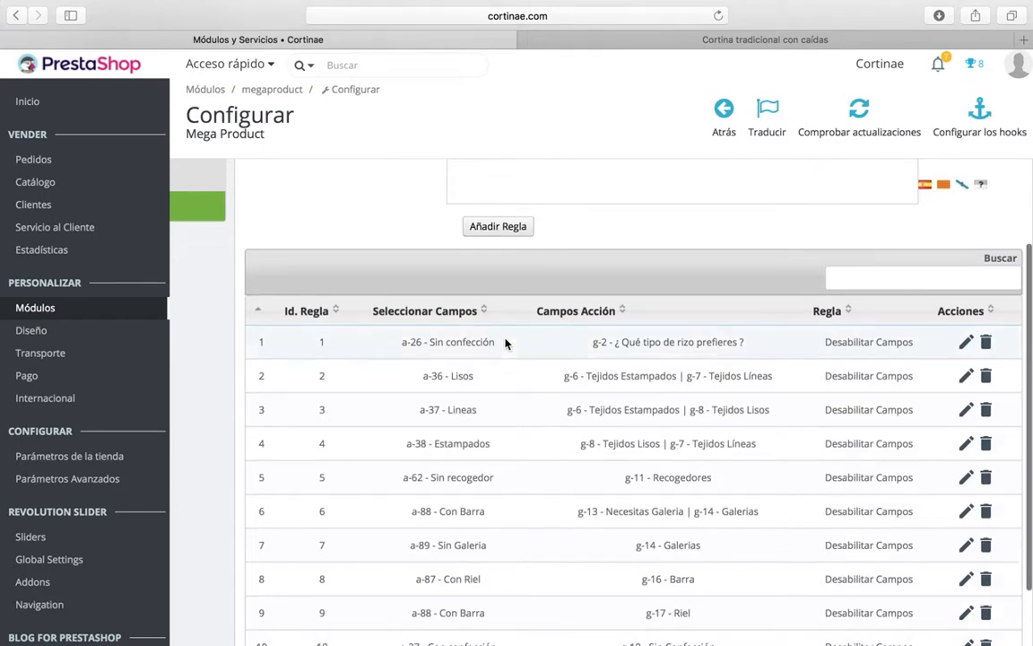
{"action": "scroll", "coordinate": [430, 251], "scroll_direction": "up", "scroll_amount": 4}
{"action": "left_click", "coordinate": [439, 292]}
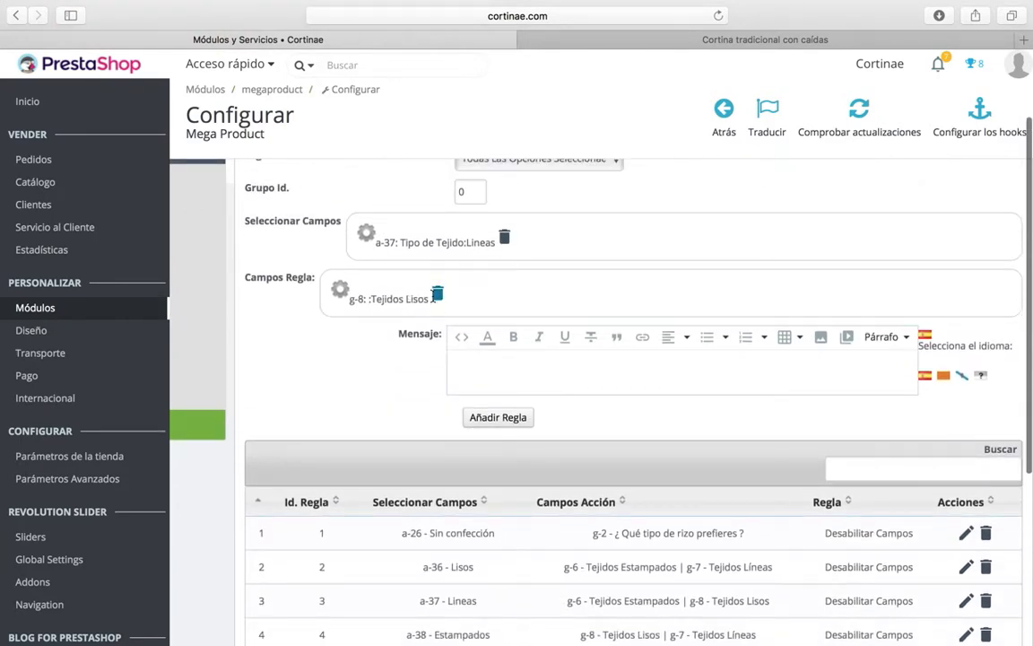
{"action": "left_click", "coordinate": [437, 293]}
{"action": "left_click", "coordinate": [504, 236]}
Review the existing rules and add the mechanism option a-88 "Con Barra" to Seleccionar Campos
{"action": "scroll", "coordinate": [531, 453], "scroll_direction": "down", "scroll_amount": 5}
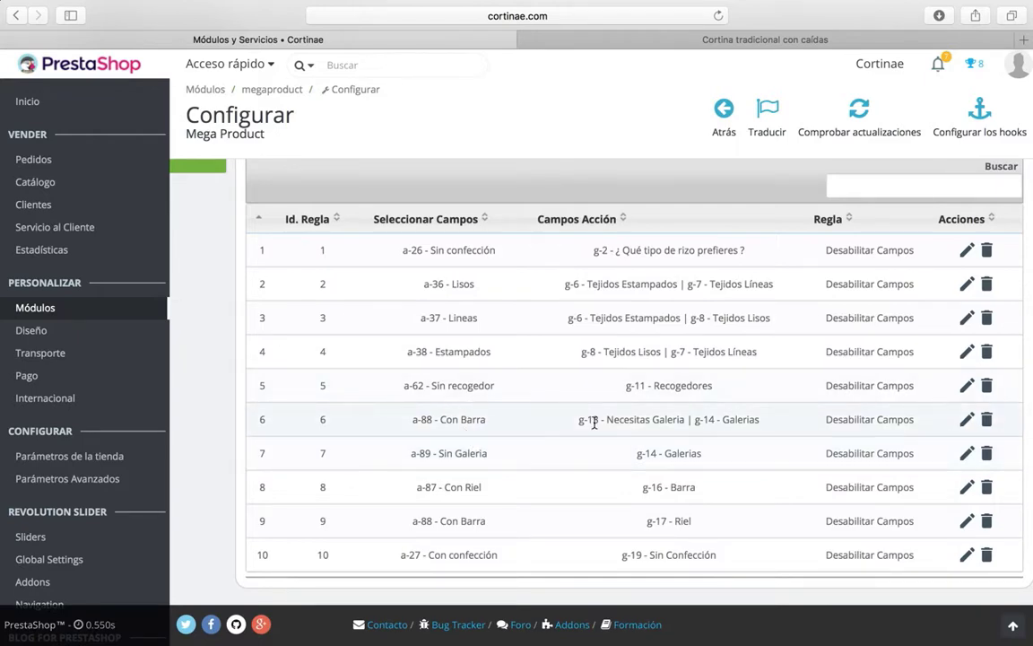
{"action": "scroll", "coordinate": [739, 414], "scroll_direction": "up", "scroll_amount": 5}
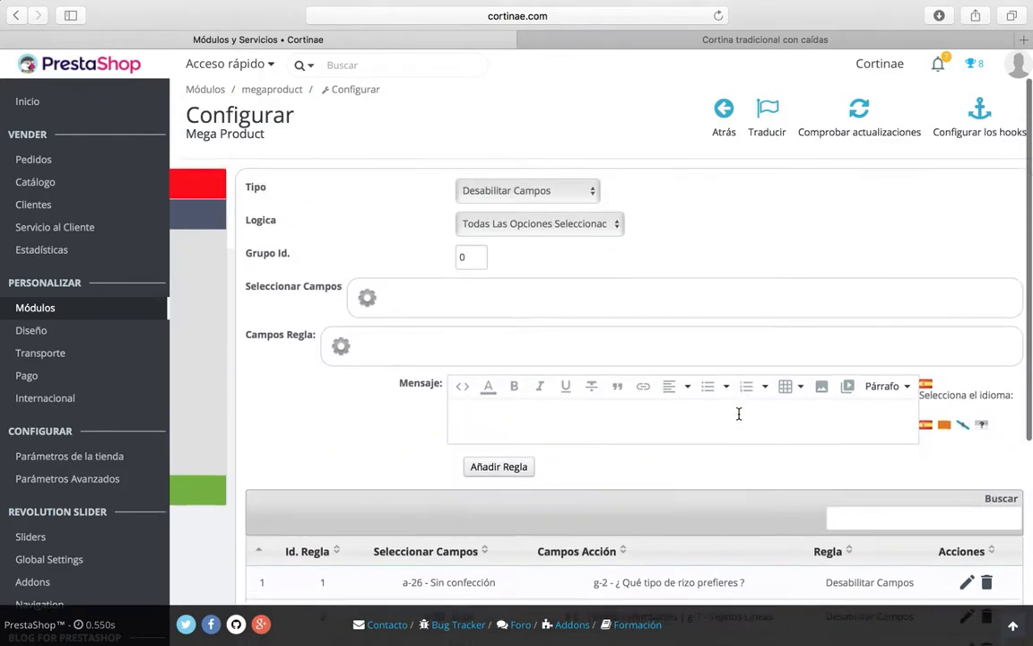
{"action": "left_click", "coordinate": [378, 341]}
{"action": "scroll", "coordinate": [538, 382], "scroll_direction": "down", "scroll_amount": 6}
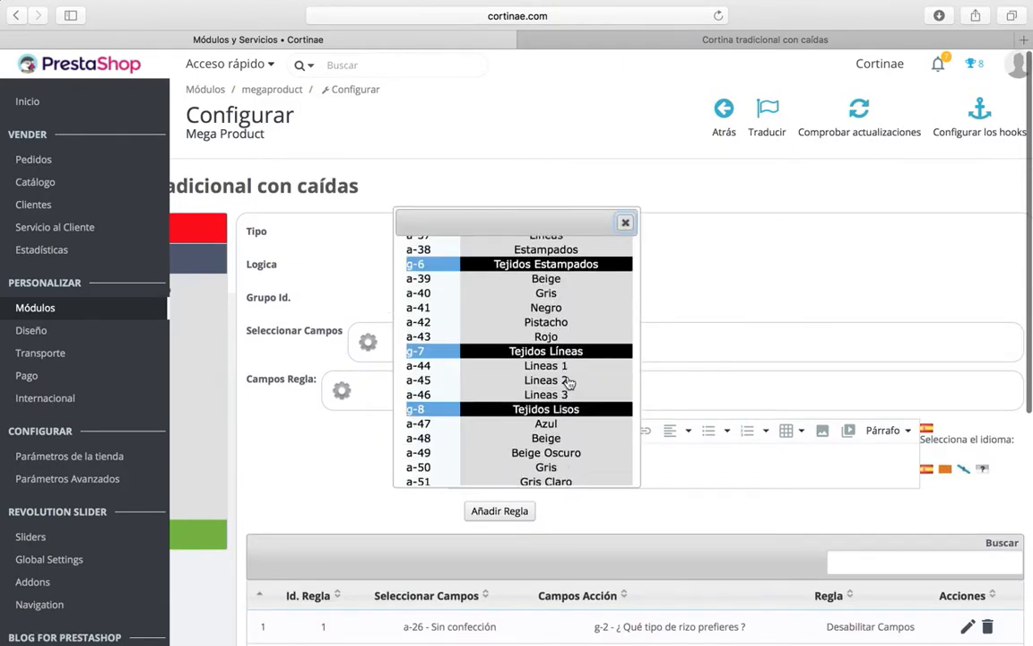
{"action": "scroll", "coordinate": [569, 381], "scroll_direction": "down", "scroll_amount": 10}
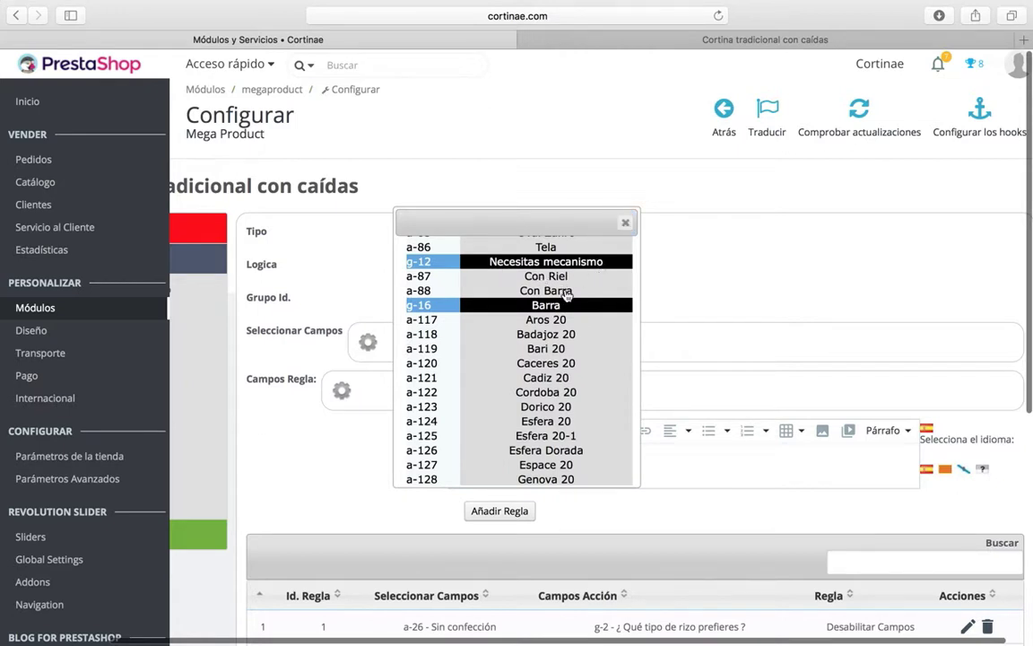
{"action": "left_click", "coordinate": [506, 262]}
{"action": "left_click", "coordinate": [625, 222]}
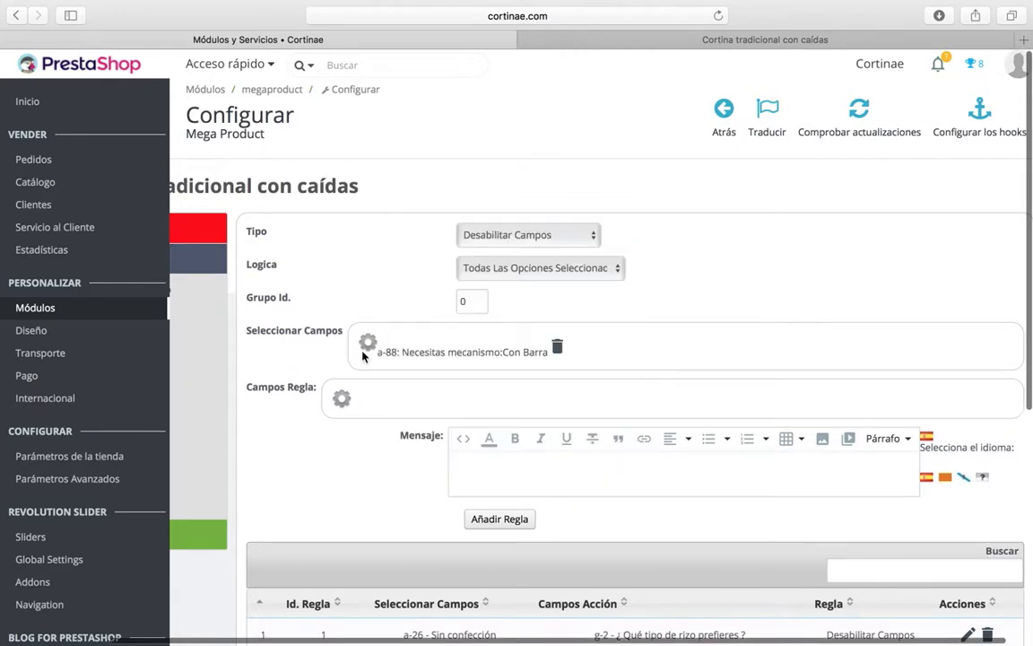
Add groups g-13 "Necesitas Galeria" and g-14 "Galerias" to the rule's Campos Regla
{"action": "left_click", "coordinate": [342, 400]}
{"action": "scroll", "coordinate": [574, 359], "scroll_direction": "down", "scroll_amount": 20}
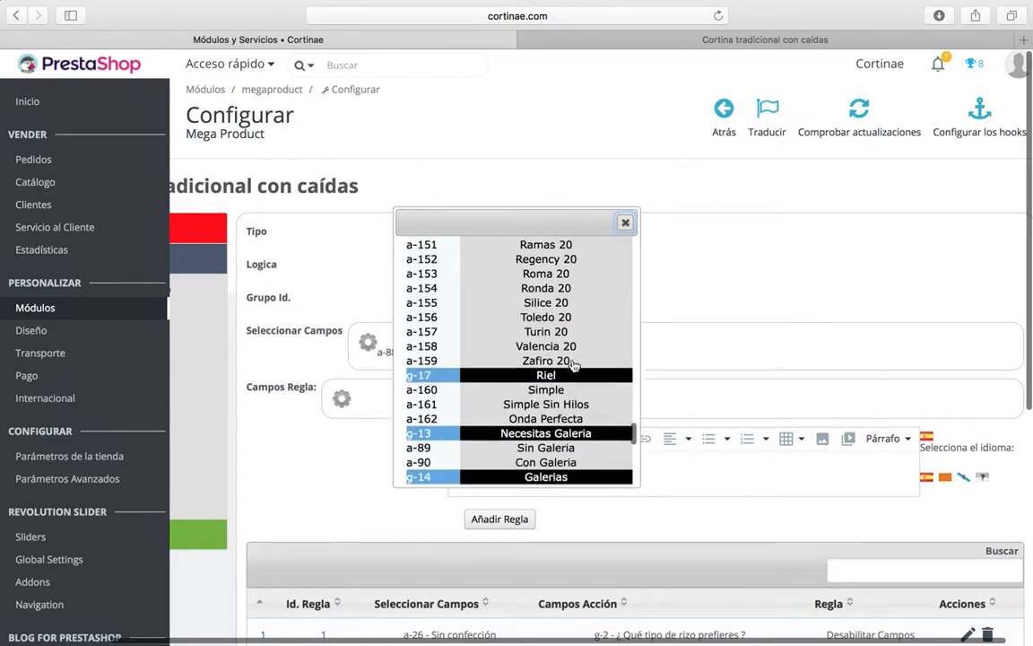
{"action": "scroll", "coordinate": [573, 364], "scroll_direction": "down", "scroll_amount": 5}
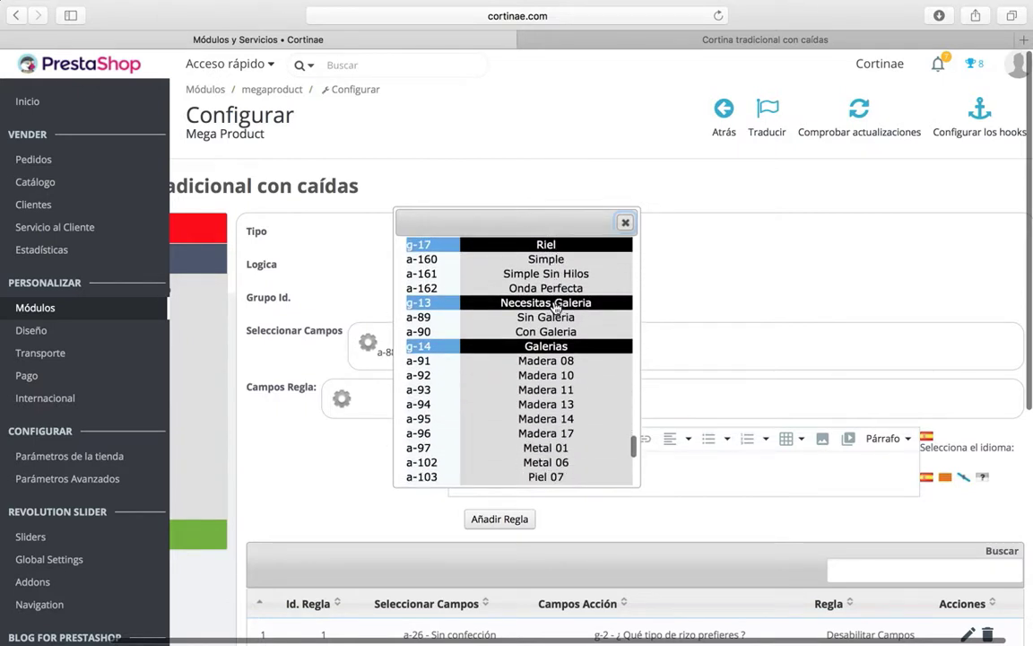
{"action": "left_click", "coordinate": [555, 308]}
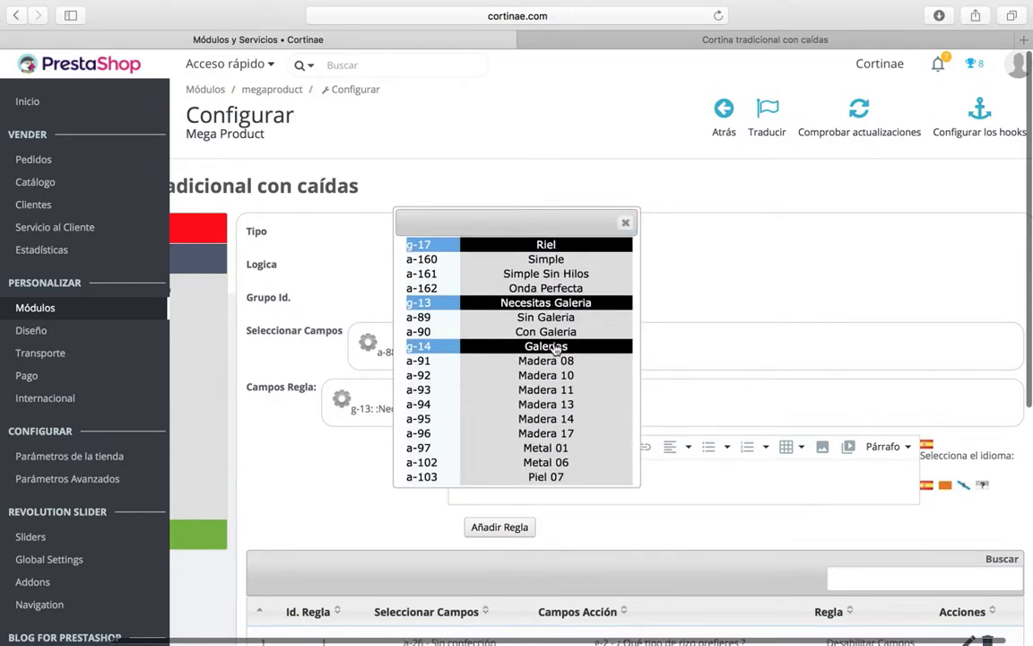
{"action": "left_click", "coordinate": [555, 346]}
{"action": "scroll", "coordinate": [556, 363], "scroll_direction": "down", "scroll_amount": 2}
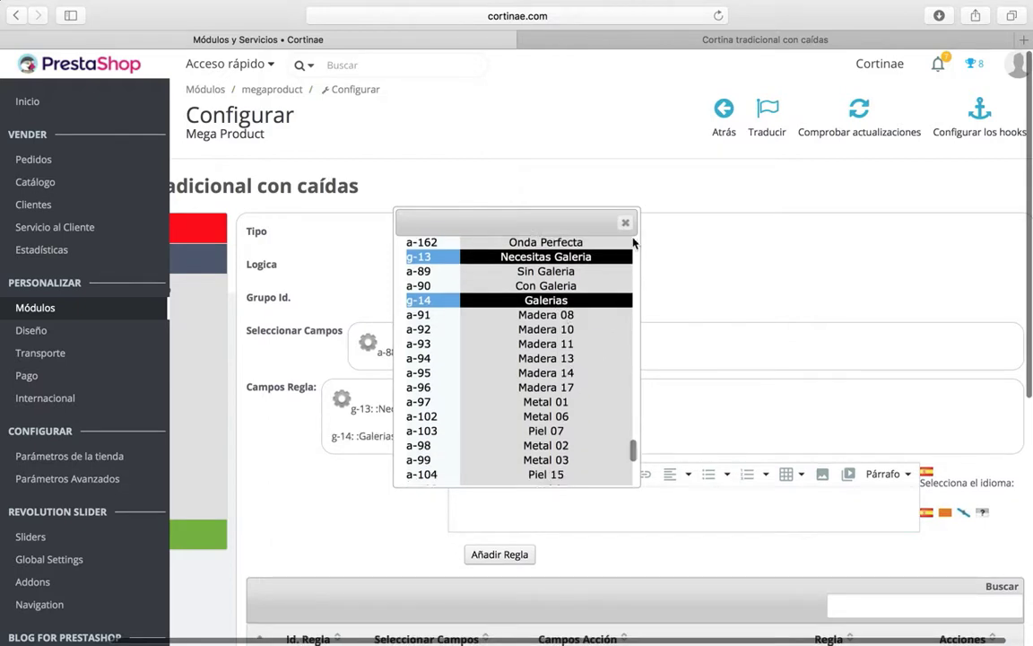
{"action": "left_click", "coordinate": [625, 223]}
Check the existing rules list and clear g-14, g-13 and a-88 "Con Barra" from the rule form
{"action": "scroll", "coordinate": [478, 447], "scroll_direction": "down", "scroll_amount": 6}
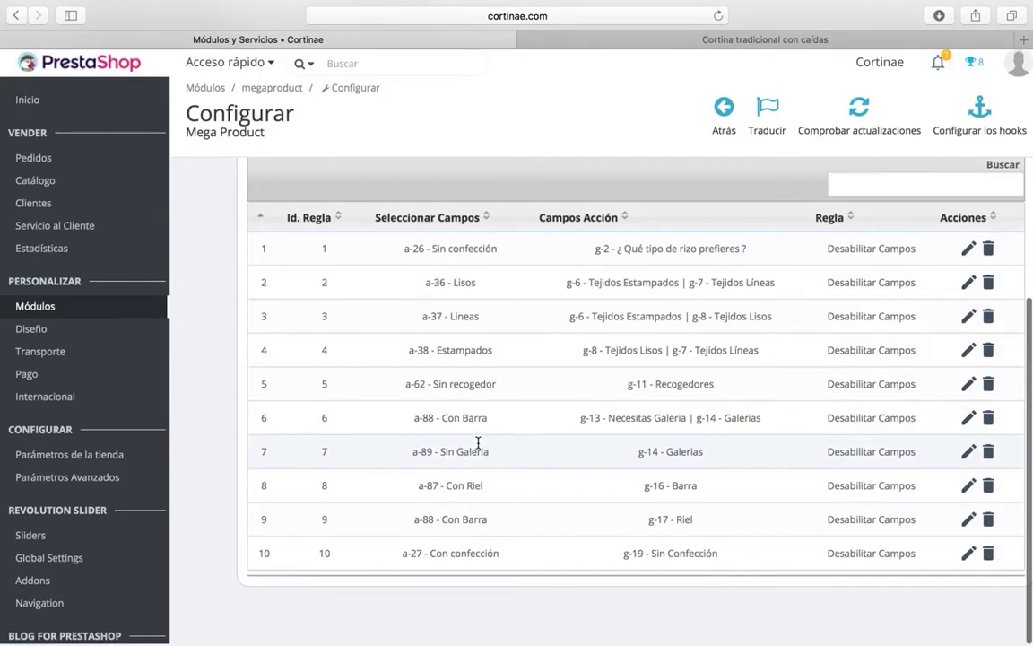
{"action": "scroll", "coordinate": [471, 475], "scroll_direction": "up", "scroll_amount": 7}
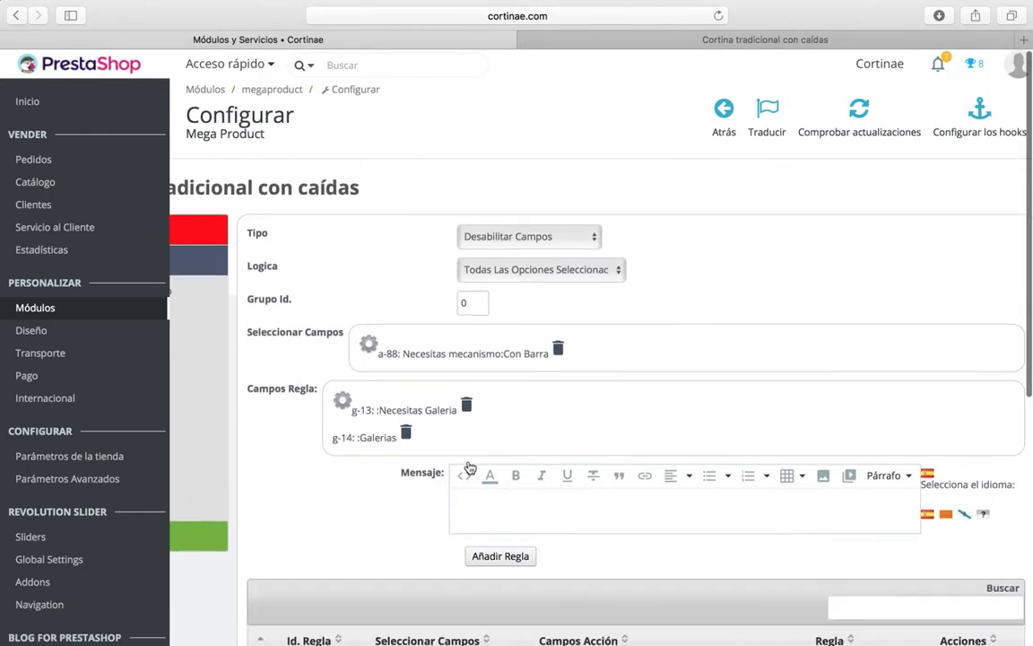
{"action": "left_click", "coordinate": [405, 429]}
{"action": "left_click", "coordinate": [466, 404]}
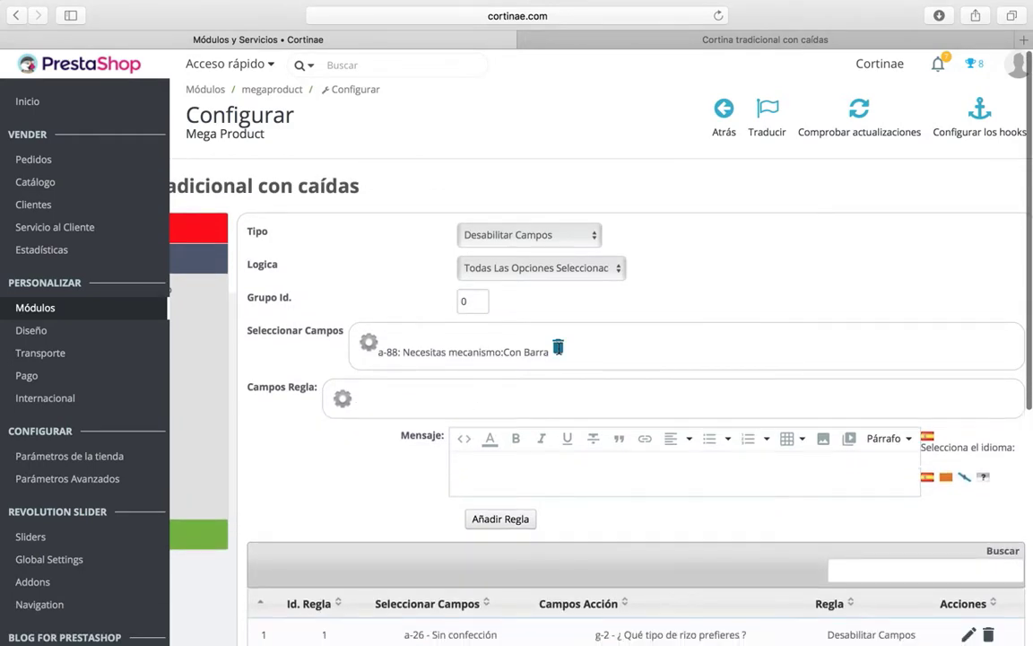
{"action": "left_click", "coordinate": [557, 347]}
Add option a-89 "Sin Galeria" of the Necesitas Galeria group to the rule's Seleccionar Campos
{"action": "left_click", "coordinate": [369, 342]}
{"action": "scroll", "coordinate": [484, 367], "scroll_direction": "down", "scroll_amount": 10}
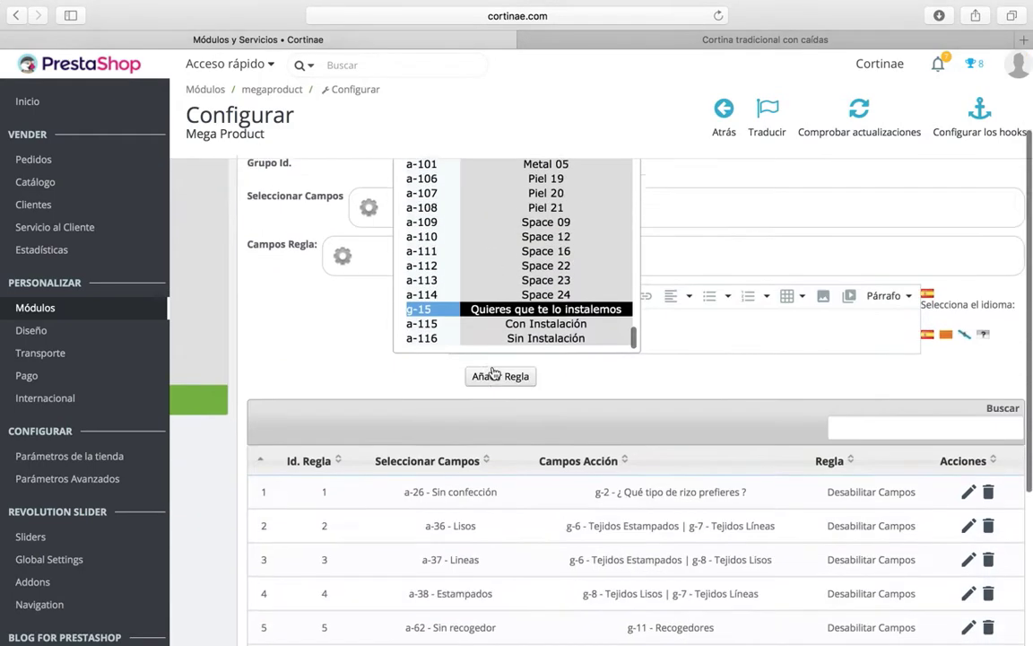
{"action": "scroll", "coordinate": [498, 350], "scroll_direction": "up", "scroll_amount": 3}
{"action": "scroll", "coordinate": [502, 339], "scroll_direction": "up", "scroll_amount": 5}
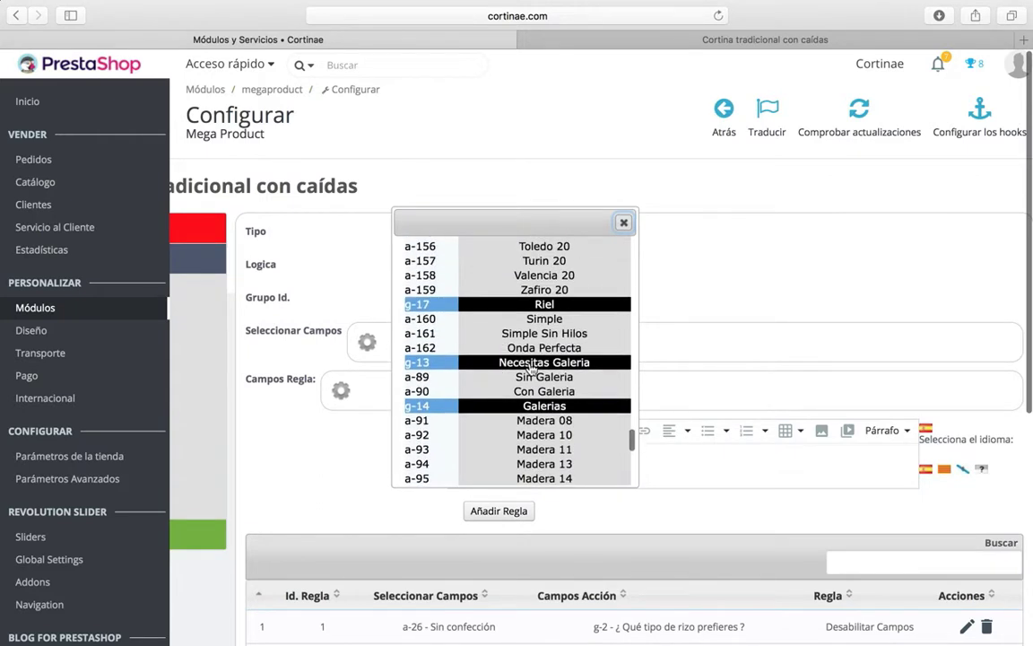
{"action": "left_click", "coordinate": [535, 378]}
{"action": "left_click", "coordinate": [624, 222]}
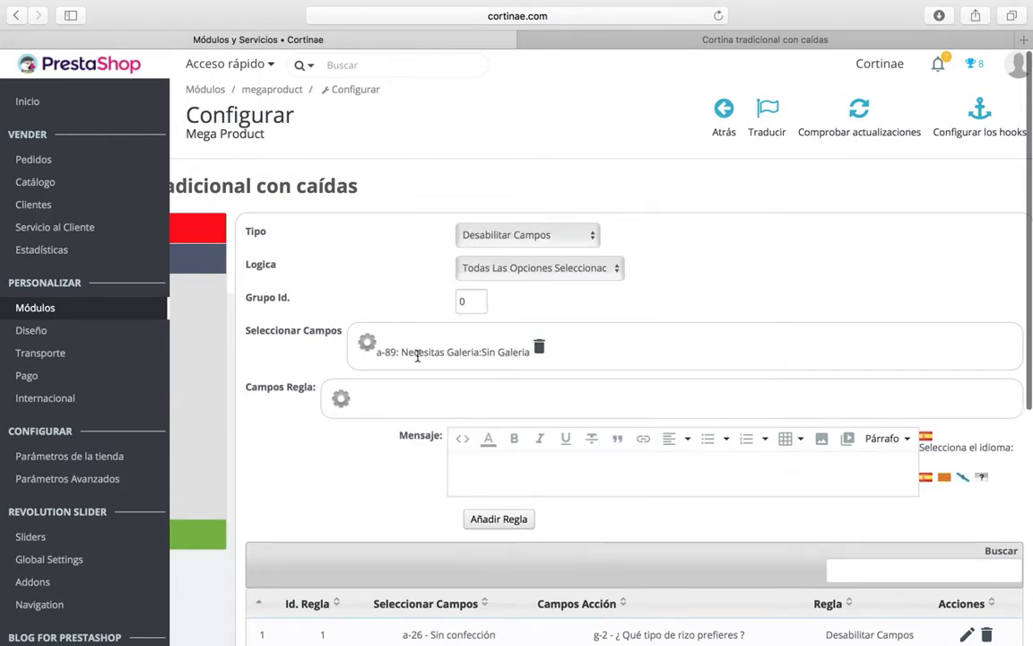
Add group g-14 "Galerias" to the rule's Campos Regla
{"action": "left_click", "coordinate": [341, 398]}
{"action": "scroll", "coordinate": [484, 394], "scroll_direction": "down", "scroll_amount": 1}
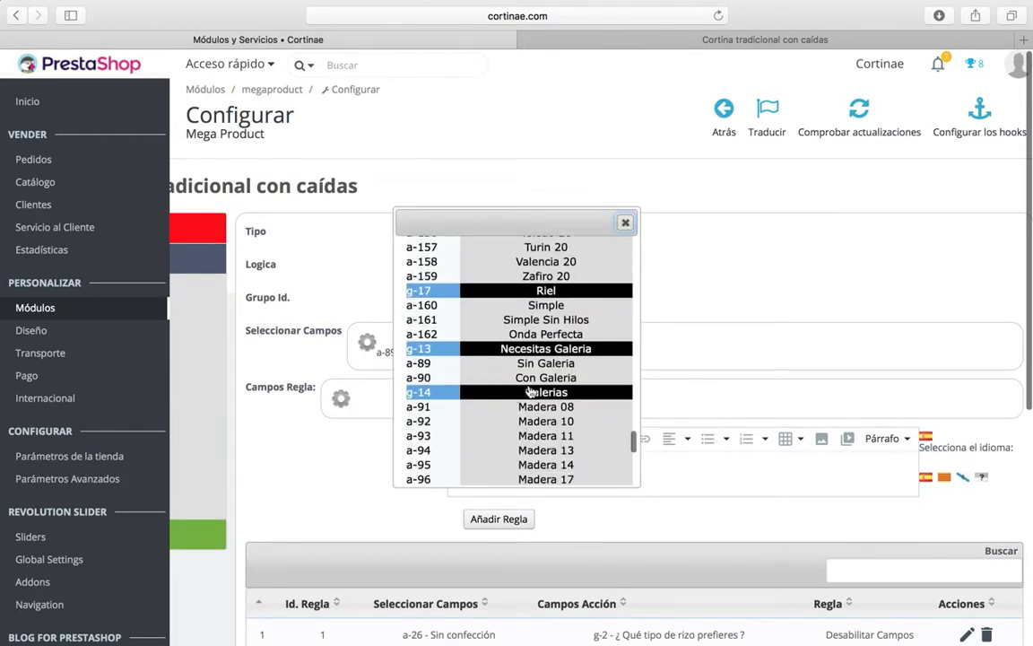
{"action": "left_click", "coordinate": [539, 392]}
{"action": "left_click", "coordinate": [624, 223]}
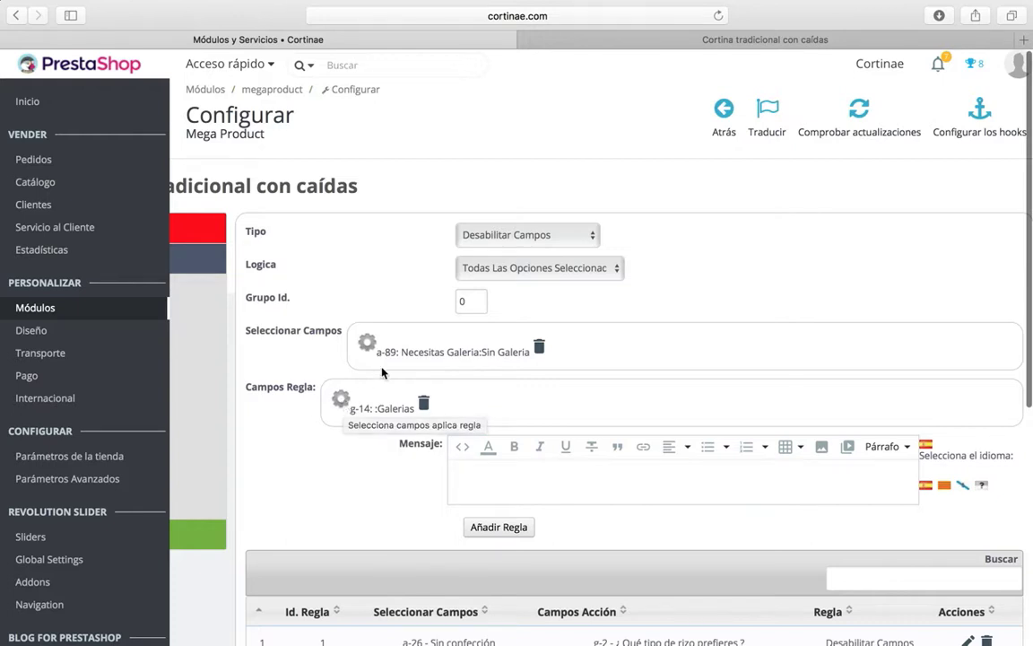
Clear group g-14 Galerias from the rule's Campos Regla and option a-89 Sin Galeria from its Seleccionar Campos
{"action": "scroll", "coordinate": [359, 386], "scroll_direction": "down", "scroll_amount": 3}
{"action": "left_click", "coordinate": [423, 286]}
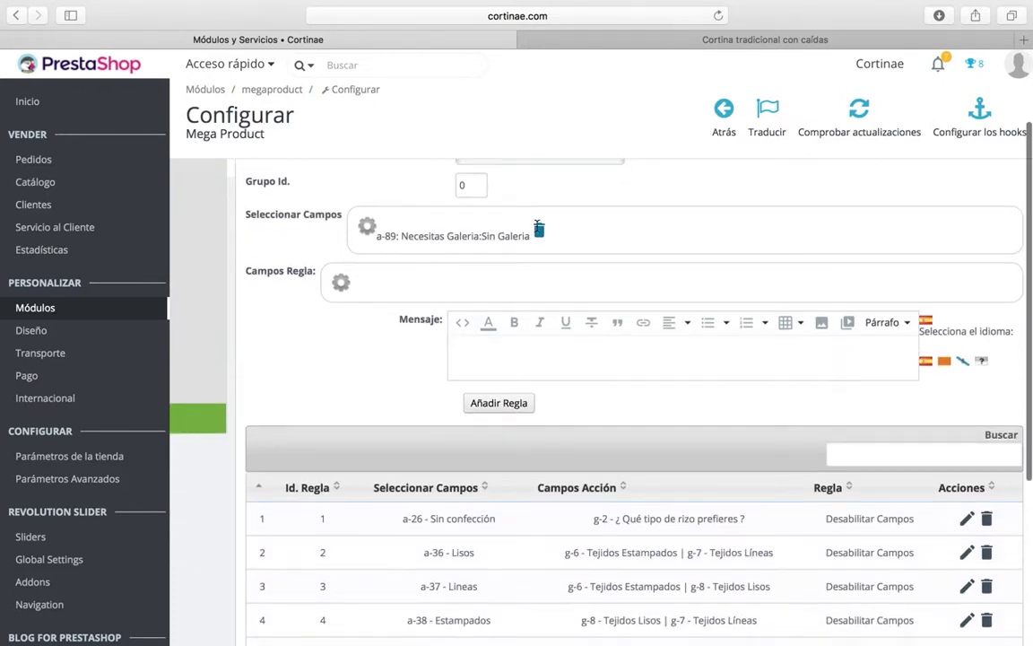
{"action": "left_click", "coordinate": [539, 231]}
On the Cortina tradicional con caídas product page, set Que necesitas para tu cortina to Con confección
{"action": "left_click", "coordinate": [729, 40]}
{"action": "scroll", "coordinate": [583, 385], "scroll_direction": "up", "scroll_amount": 3}
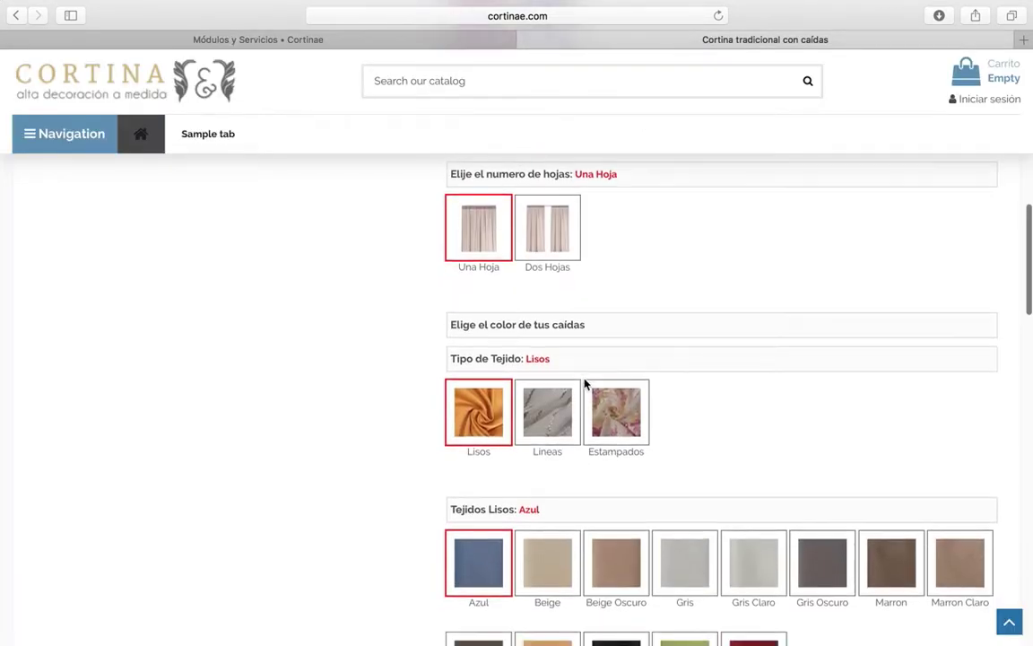
{"action": "scroll", "coordinate": [507, 419], "scroll_direction": "up", "scroll_amount": 5}
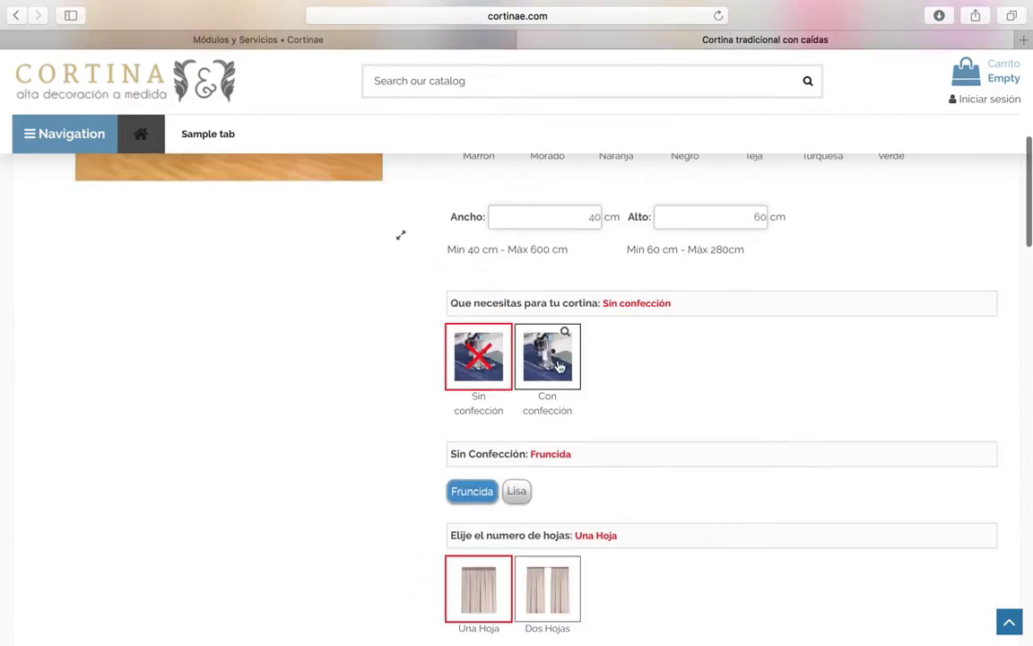
{"action": "left_click", "coordinate": [558, 363]}
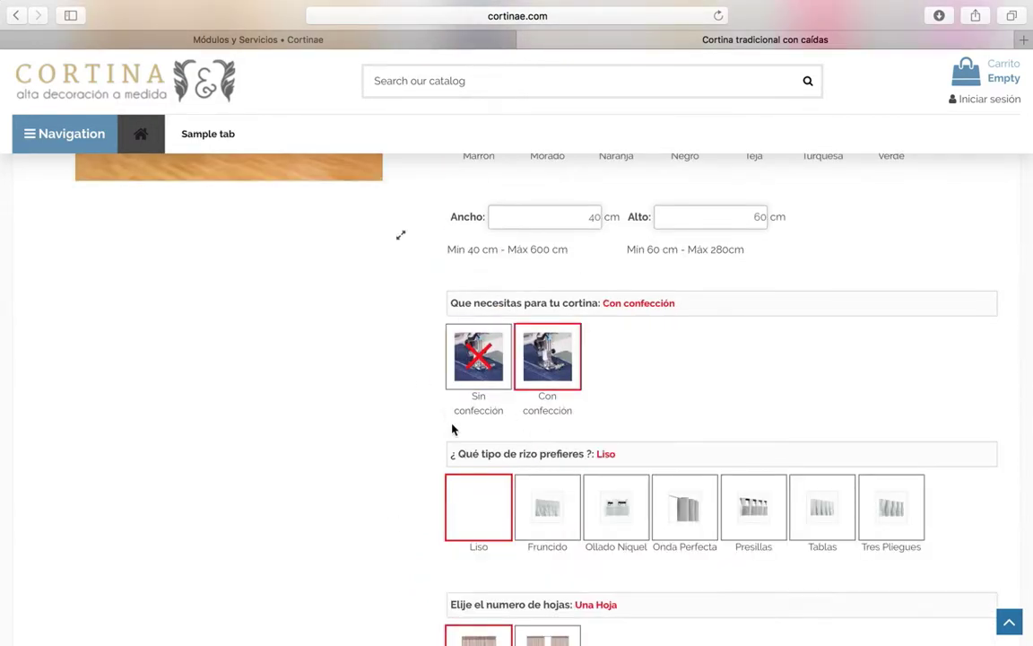
Try the Lineas fabric under Tipo de Tejido and finish with Estampados selected
{"action": "scroll", "coordinate": [460, 415], "scroll_direction": "down", "scroll_amount": 10}
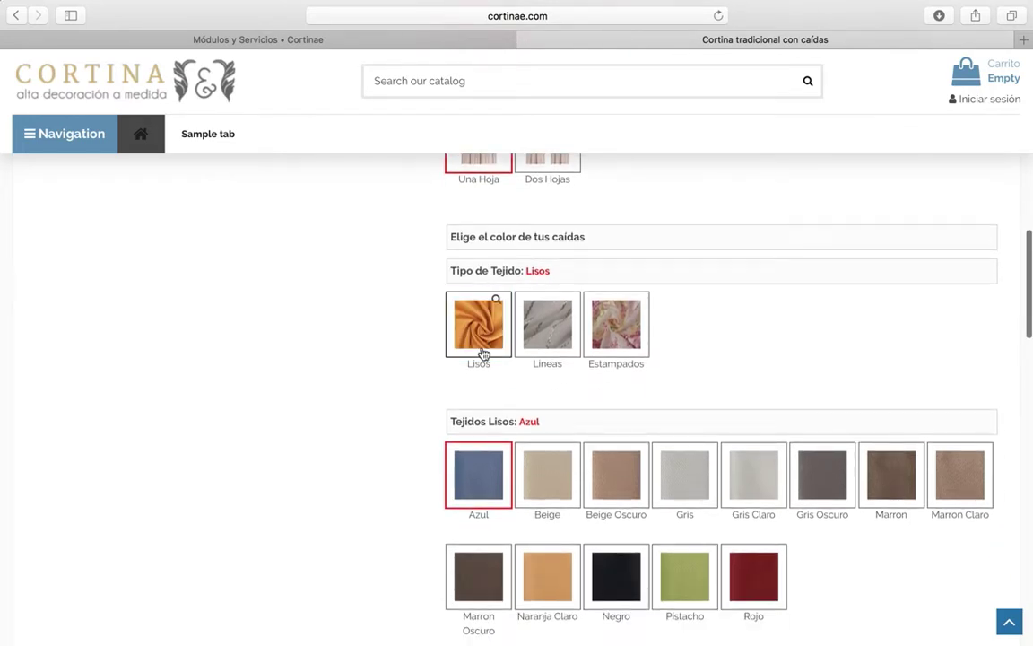
{"action": "left_click", "coordinate": [549, 339]}
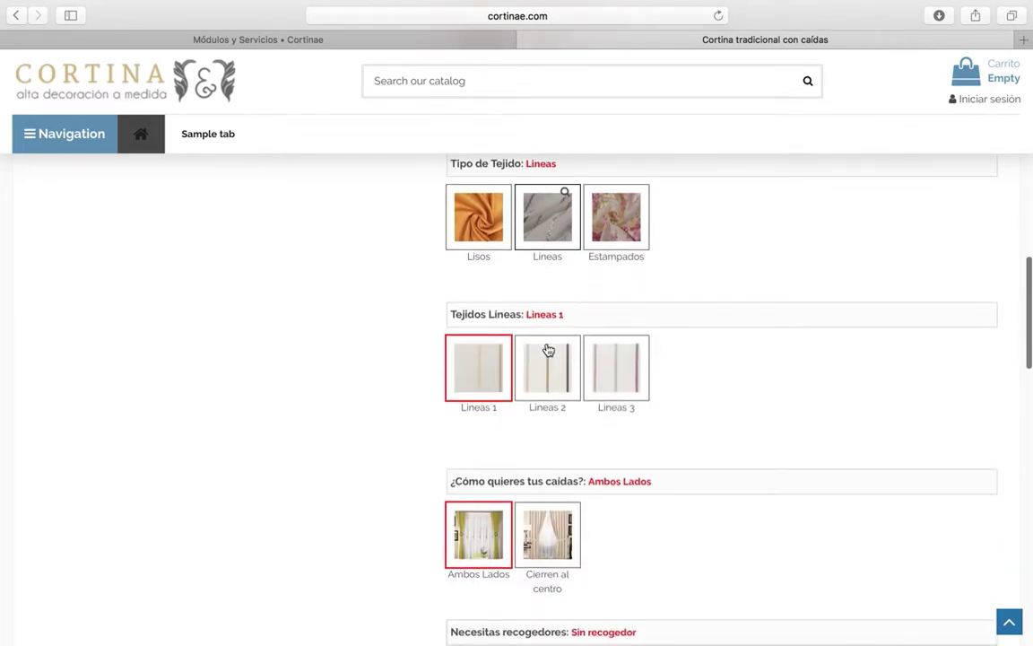
{"action": "left_click", "coordinate": [619, 214]}
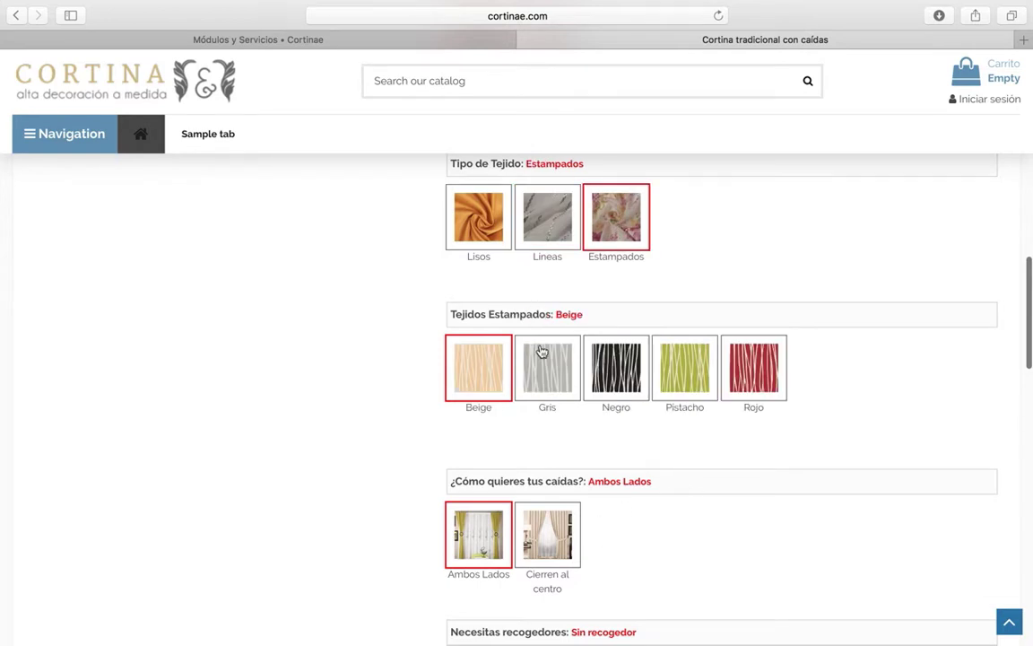
Switch the Necesitas mecanismo option to Con Barra and back to Con Riel to compare their dependent options
{"action": "scroll", "coordinate": [529, 386], "scroll_direction": "down", "scroll_amount": 1}
{"action": "scroll", "coordinate": [528, 412], "scroll_direction": "up", "scroll_amount": 2}
{"action": "scroll", "coordinate": [527, 413], "scroll_direction": "down", "scroll_amount": 4}
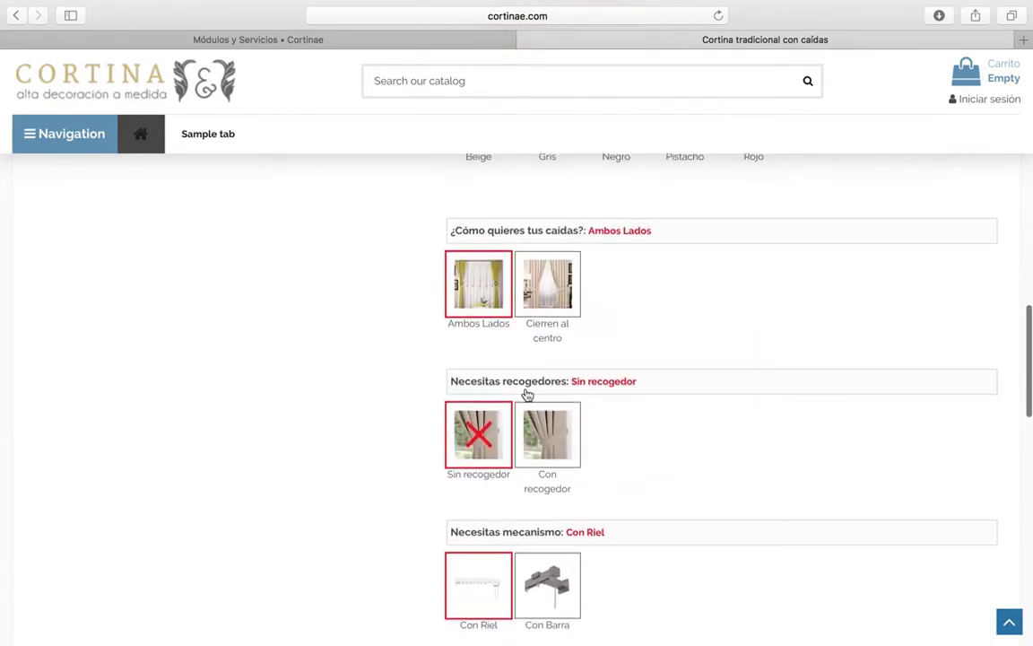
{"action": "scroll", "coordinate": [553, 299], "scroll_direction": "down", "scroll_amount": 3}
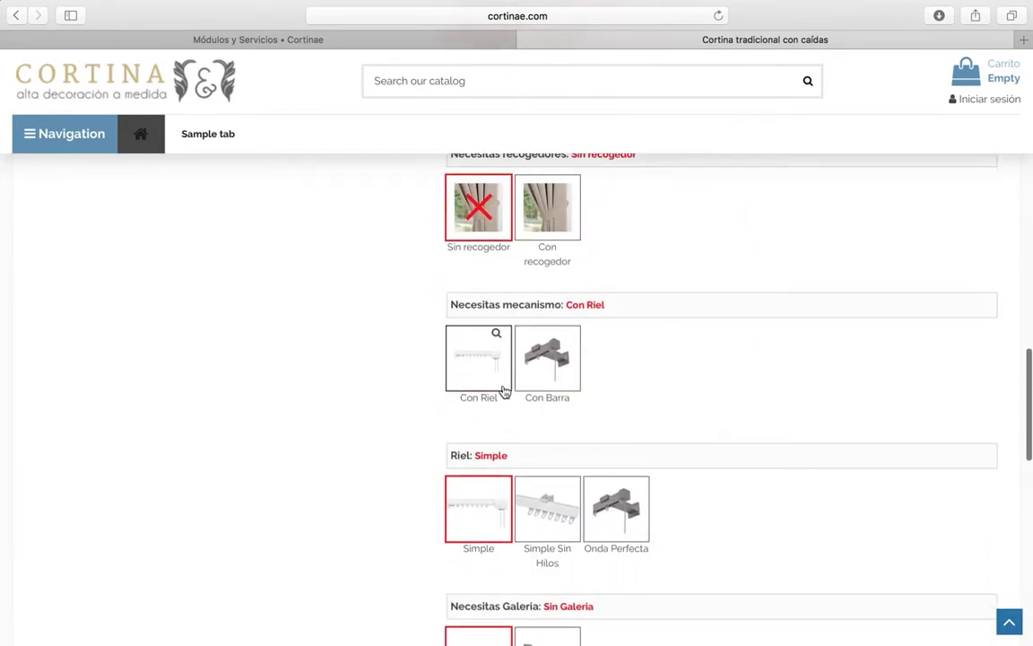
{"action": "scroll", "coordinate": [491, 292], "scroll_direction": "down", "scroll_amount": 1}
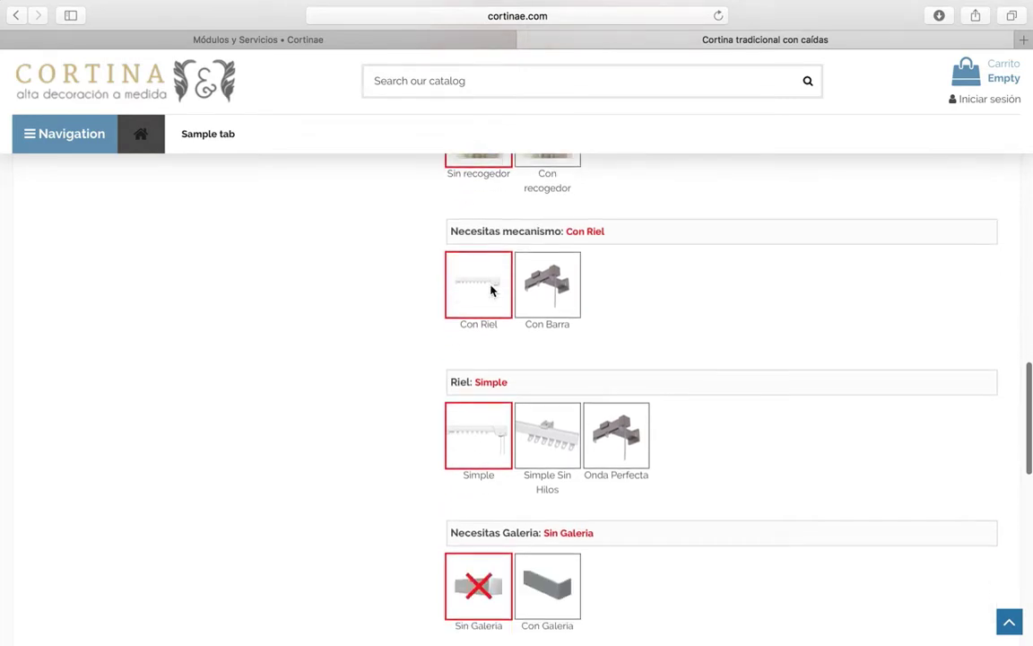
{"action": "left_click", "coordinate": [547, 299]}
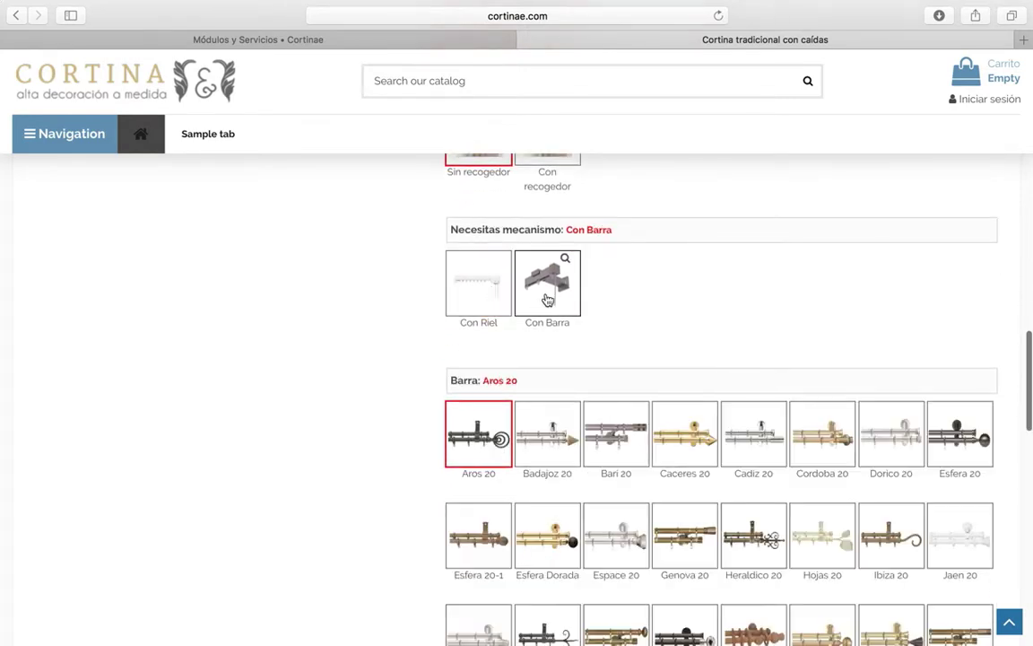
{"action": "left_click", "coordinate": [469, 307]}
Set the Necesitas Galeria option to Con Galeria on the product page
{"action": "scroll", "coordinate": [455, 360], "scroll_direction": "down", "scroll_amount": 1}
{"action": "scroll", "coordinate": [659, 341], "scroll_direction": "down", "scroll_amount": 5}
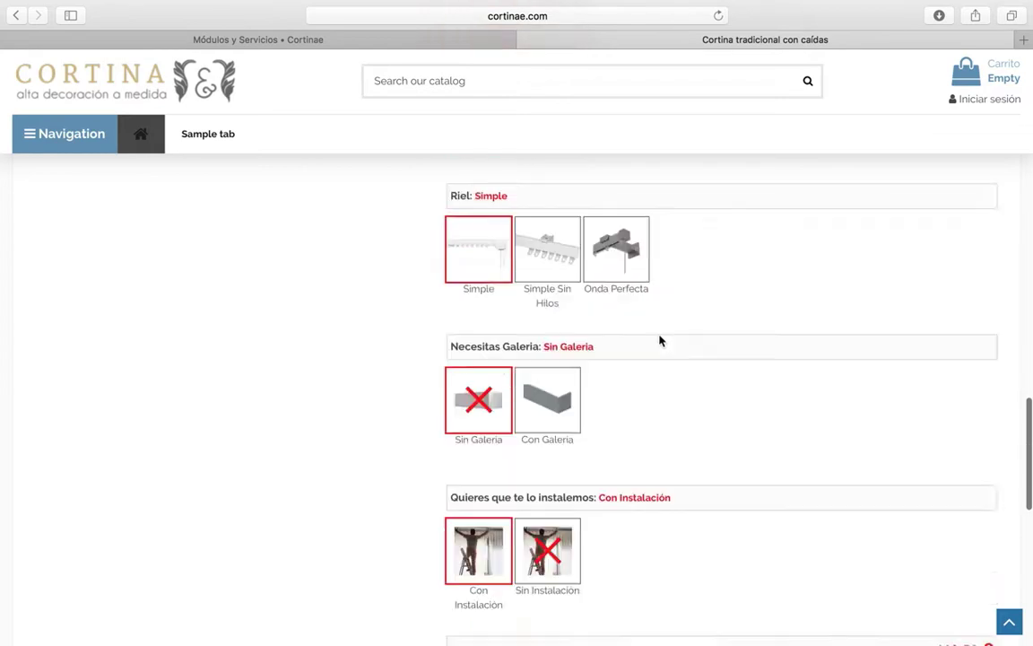
{"action": "scroll", "coordinate": [546, 256], "scroll_direction": "up", "scroll_amount": 1}
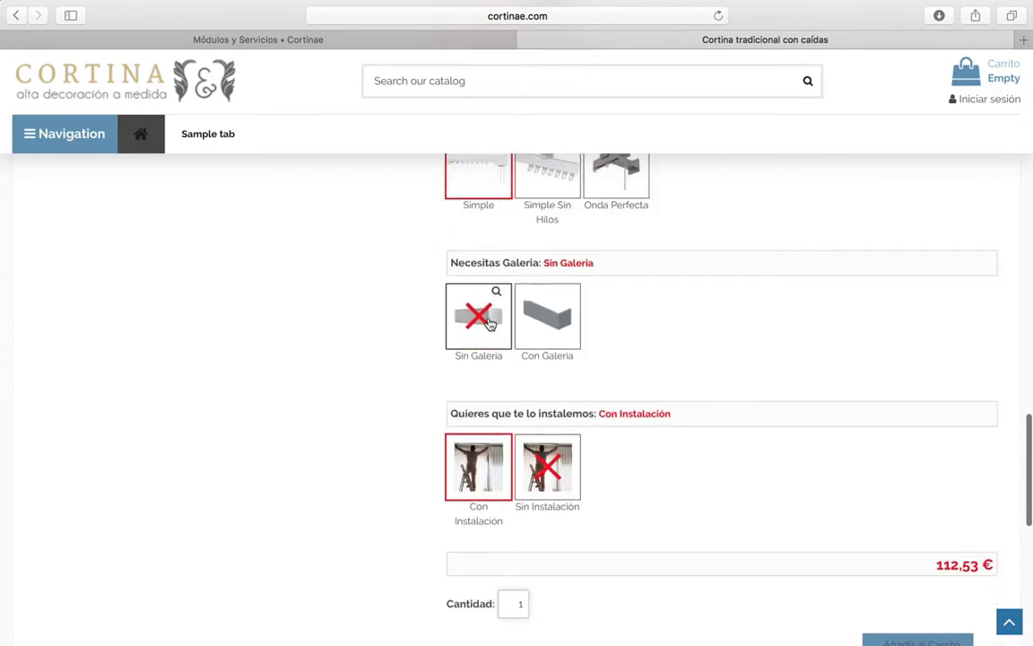
{"action": "left_click", "coordinate": [546, 313]}
{"action": "scroll", "coordinate": [546, 309], "scroll_direction": "down", "scroll_amount": 4}
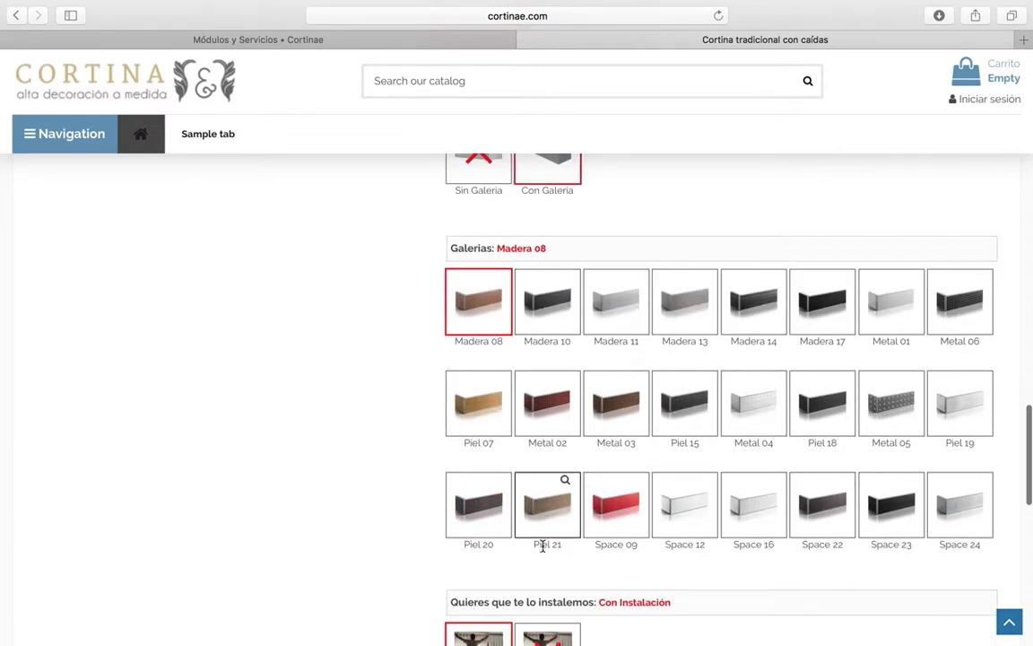
Review the whole product page, from the curtain colours through the galleries and installation options to the price
{"action": "scroll", "coordinate": [789, 484], "scroll_direction": "down", "scroll_amount": 2}
{"action": "scroll", "coordinate": [784, 467], "scroll_direction": "down", "scroll_amount": 5}
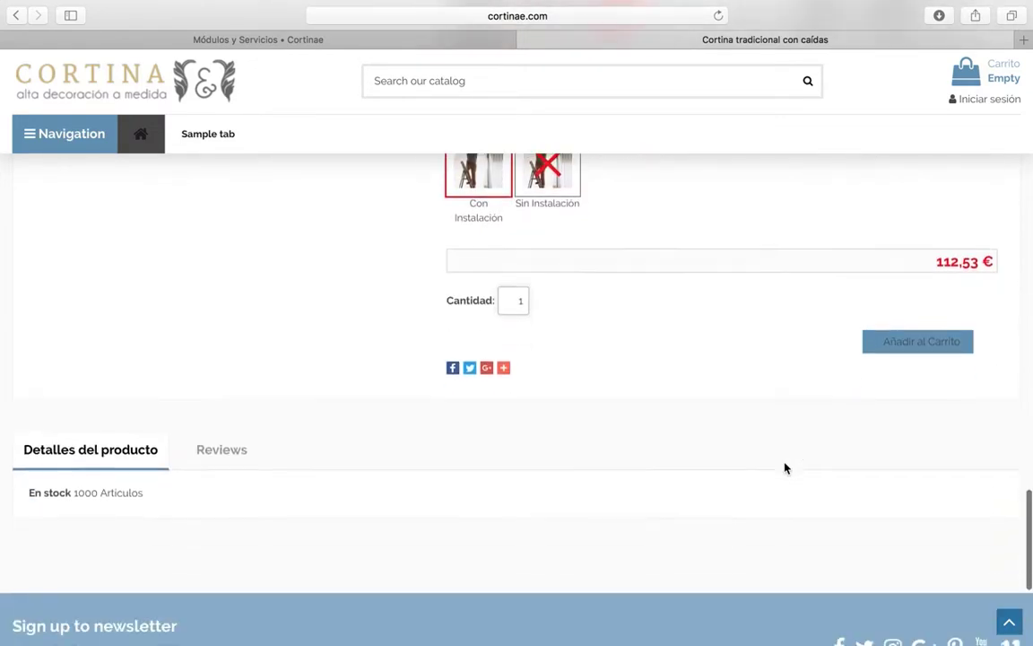
{"action": "scroll", "coordinate": [785, 467], "scroll_direction": "up", "scroll_amount": 10}
{"action": "scroll", "coordinate": [785, 468], "scroll_direction": "up", "scroll_amount": 10}
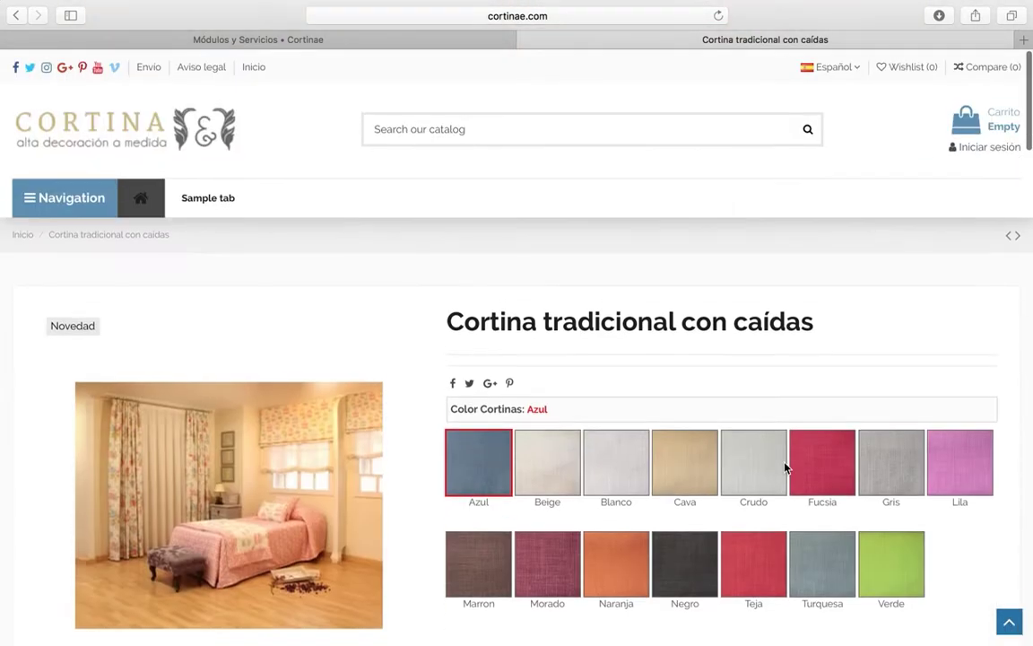
{"action": "scroll", "coordinate": [785, 467], "scroll_direction": "down", "scroll_amount": 6}
{"action": "scroll", "coordinate": [785, 467], "scroll_direction": "up", "scroll_amount": 6}
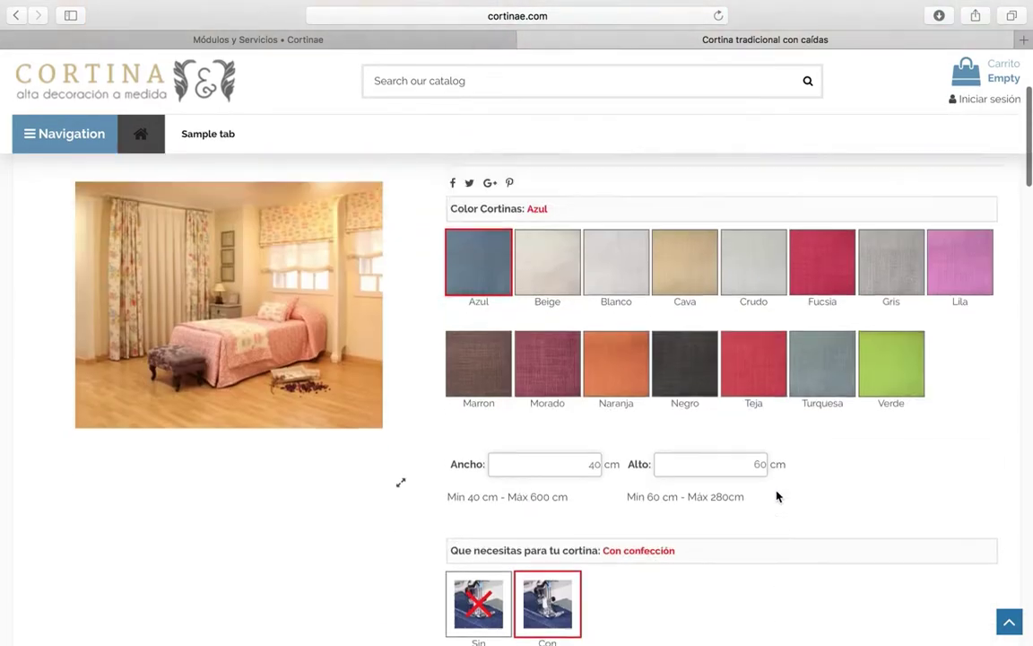
{"action": "scroll", "coordinate": [777, 496], "scroll_direction": "down", "scroll_amount": 12}
{"action": "scroll", "coordinate": [777, 492], "scroll_direction": "down", "scroll_amount": 15}
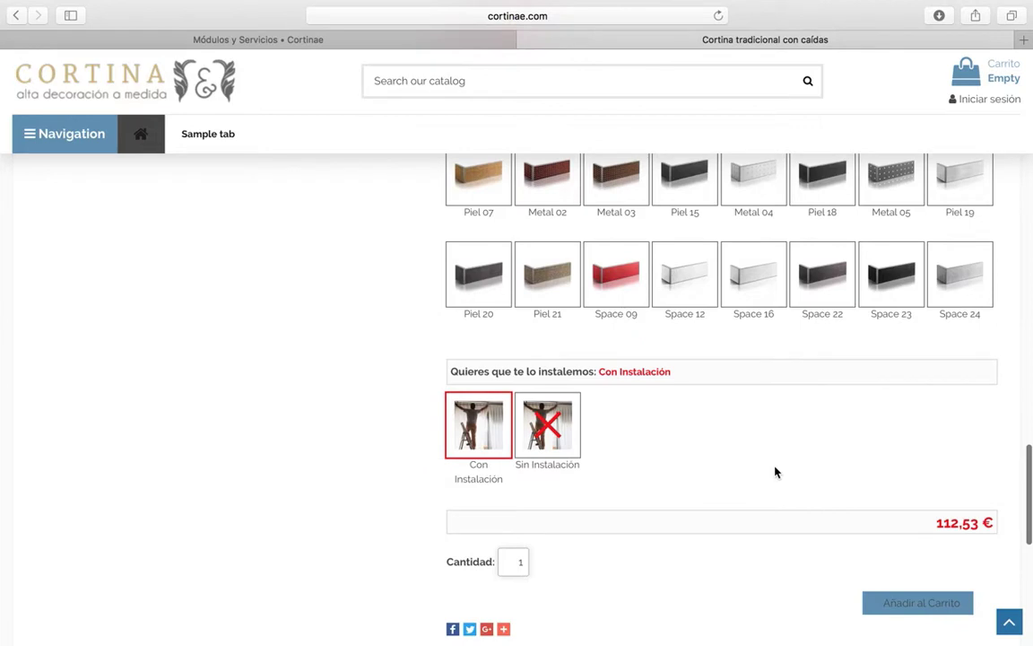
Open the curtain's Atributos settings in Mega Product and consult the calculation notes in Calculo_Cortina_Tradicional.docx in Word
{"action": "key", "text": "ctrl+shift+Tab"}
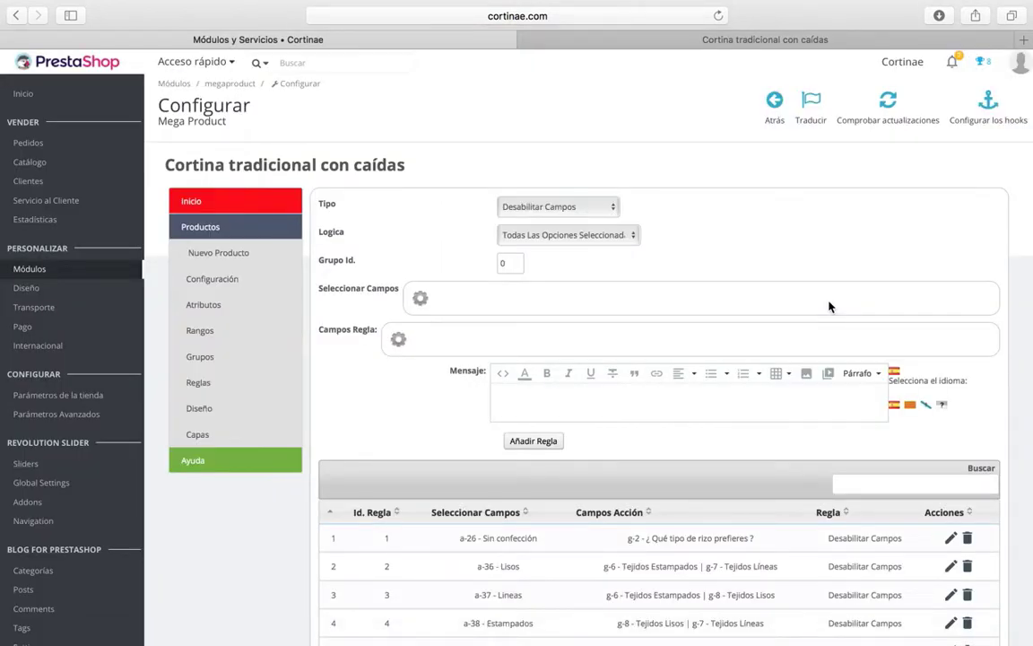
{"action": "left_click", "coordinate": [195, 310]}
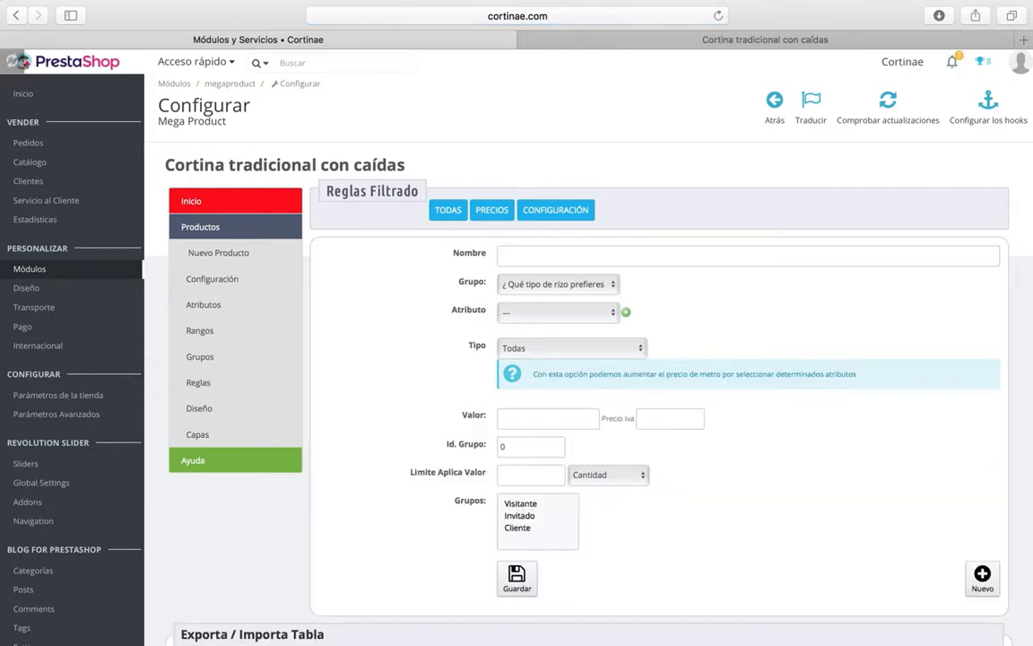
{"action": "mouse_move", "coordinate": [525, 631]}
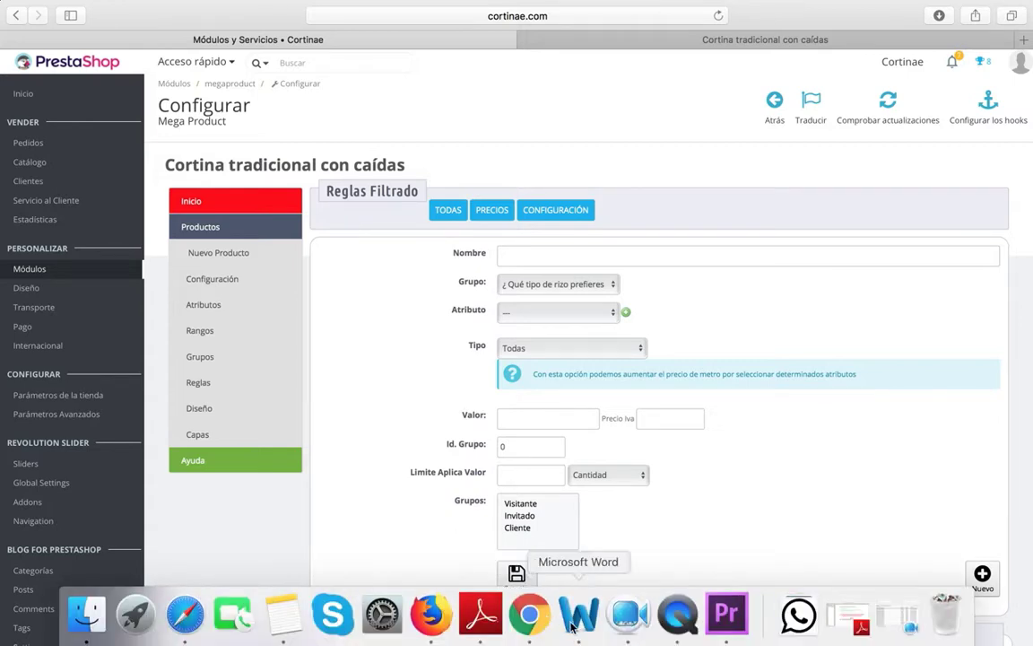
{"action": "left_click", "coordinate": [577, 615]}
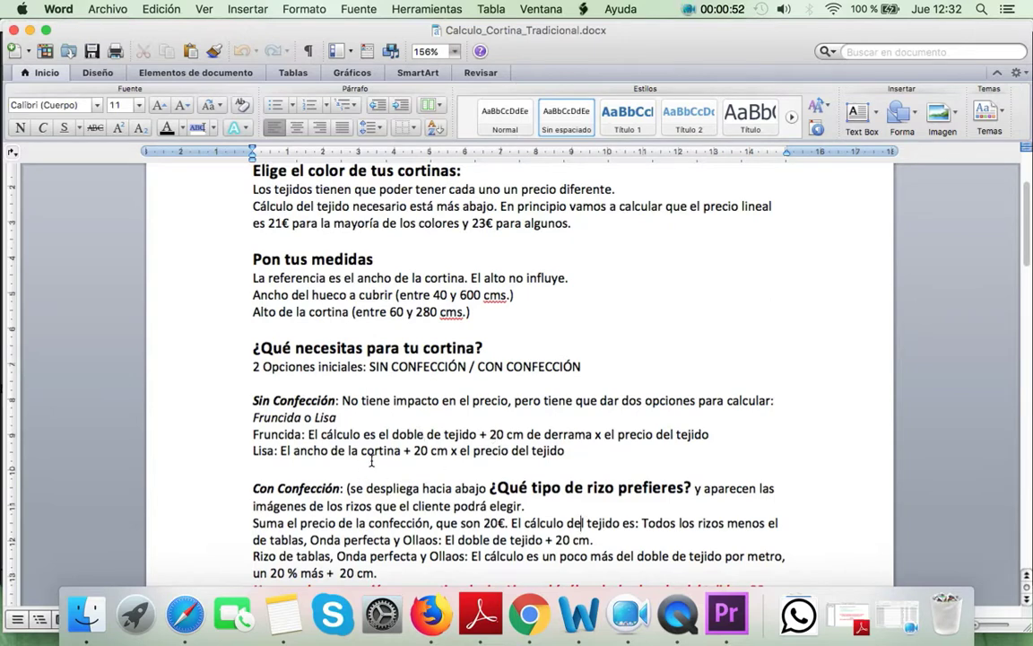
Back in Safari, set the attribute rule's Grupo to Sin Confección, Atributo to Fruncida and Tipo to Formula
{"action": "left_click", "coordinate": [184, 613]}
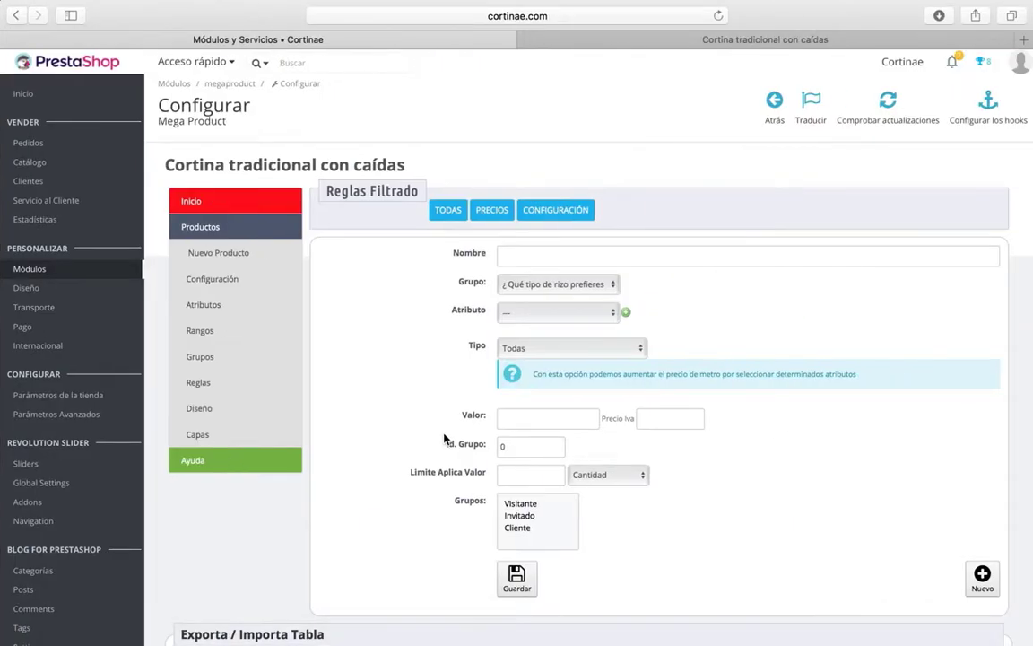
{"action": "left_click", "coordinate": [553, 284]}
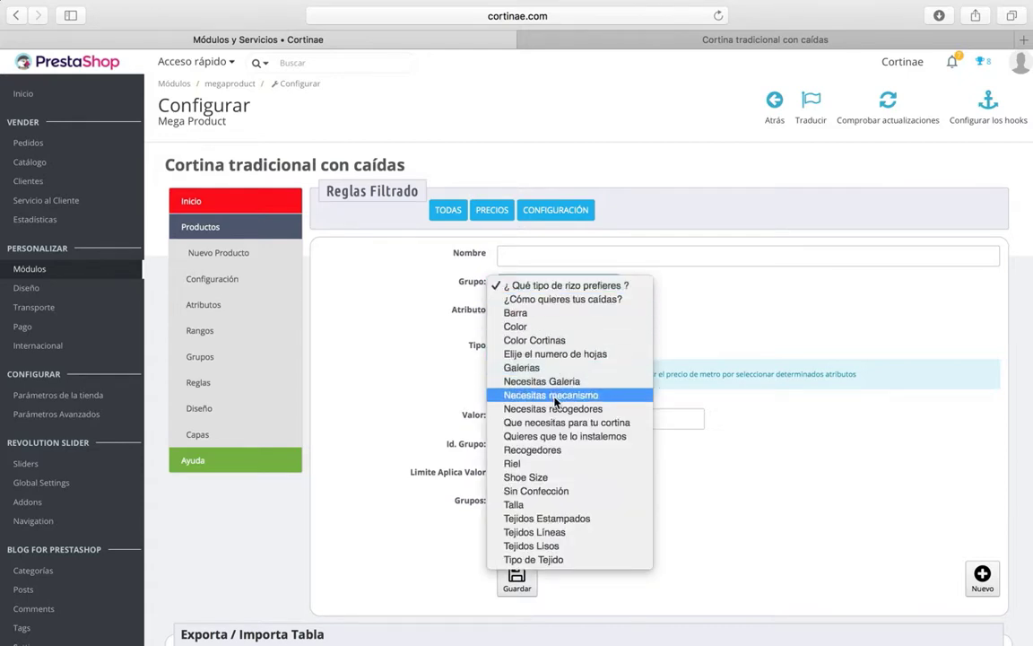
{"action": "left_click", "coordinate": [536, 490]}
{"action": "left_click", "coordinate": [541, 313]}
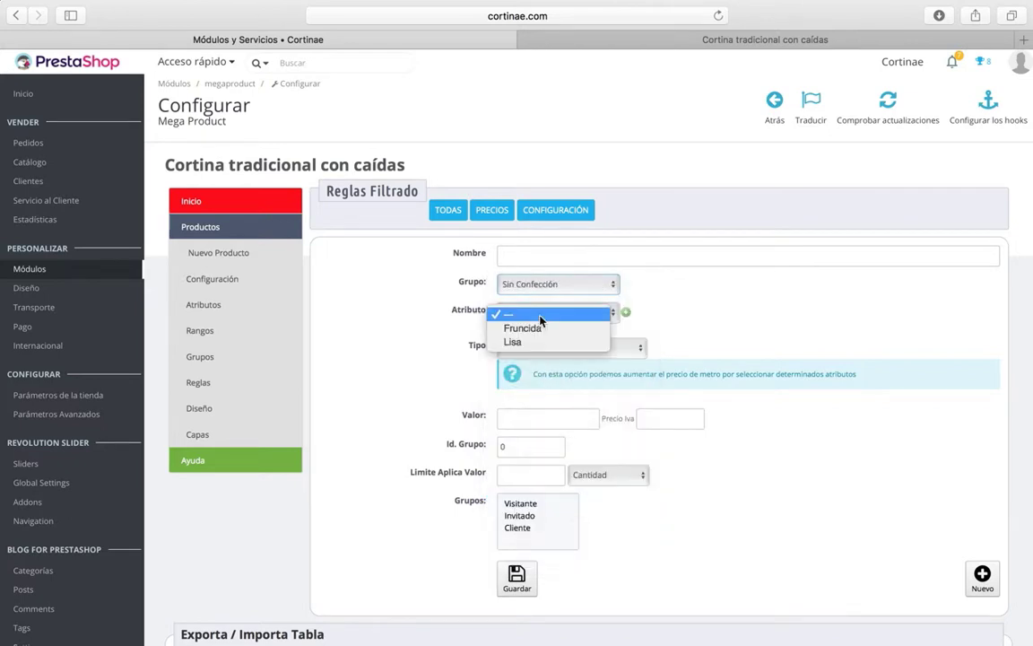
{"action": "left_click", "coordinate": [541, 329]}
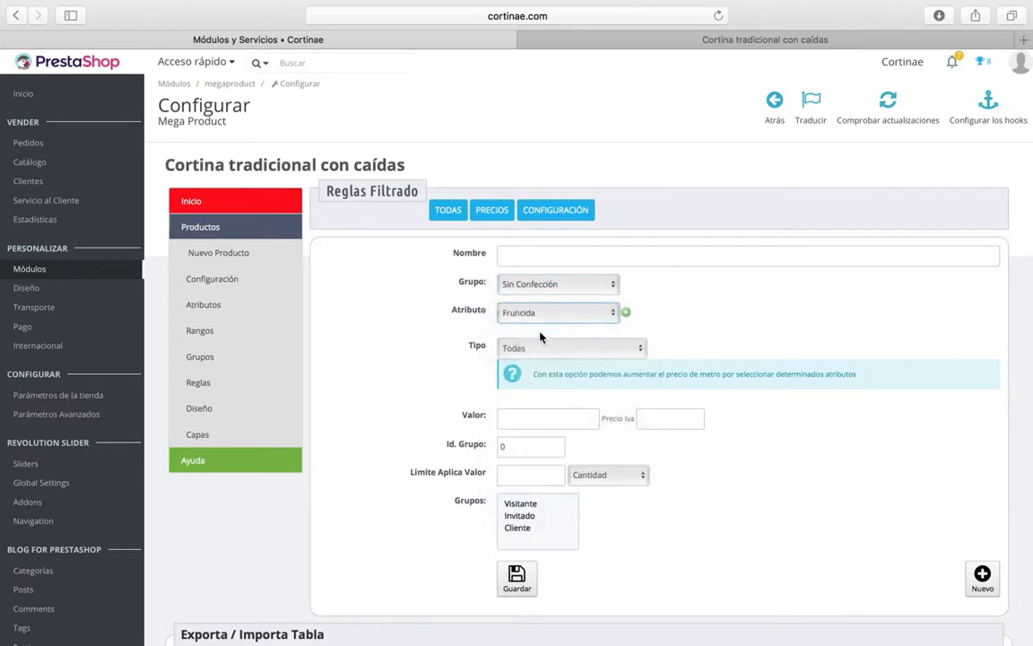
{"action": "left_click", "coordinate": [538, 347]}
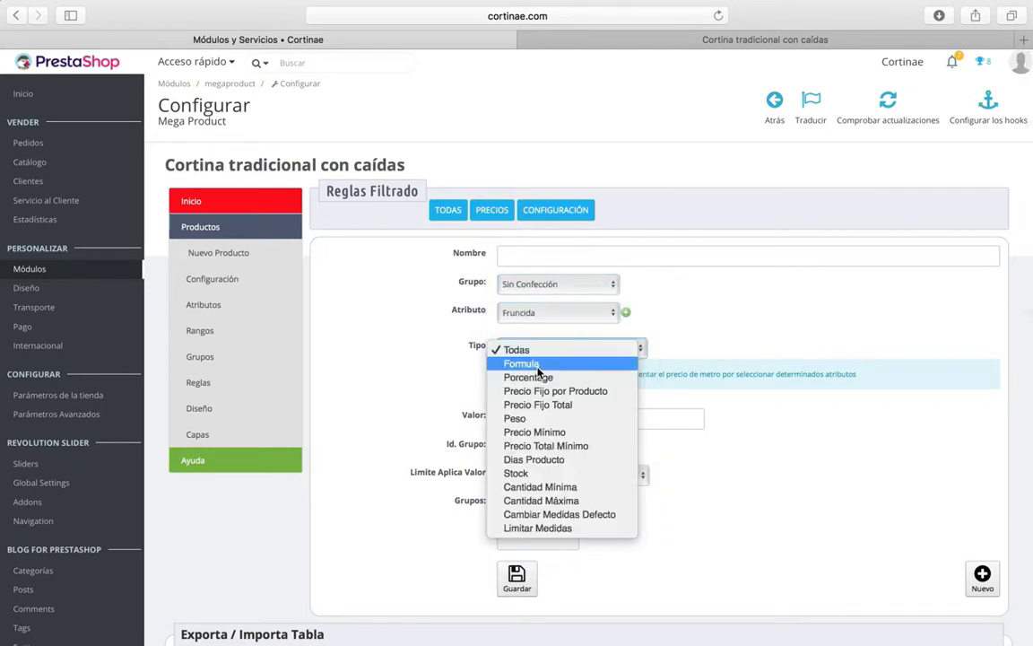
{"action": "key", "text": "Escape"}
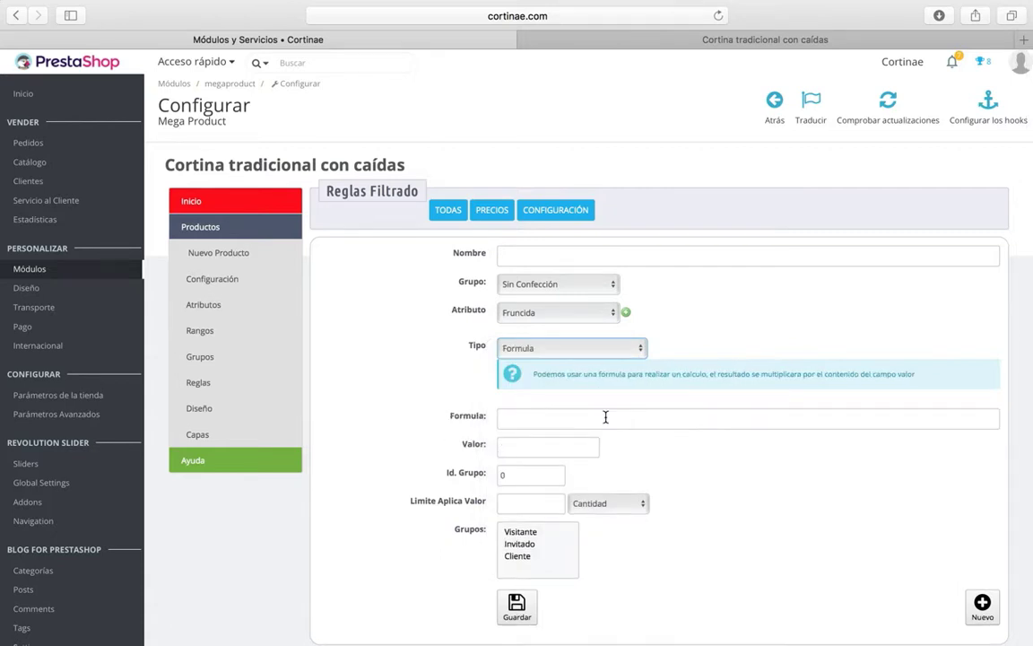
Check the Fruncida fabric calculation in Calculo_Cortina_Tradicional.docx in Word and return to Safari
{"action": "mouse_move", "coordinate": [524, 625]}
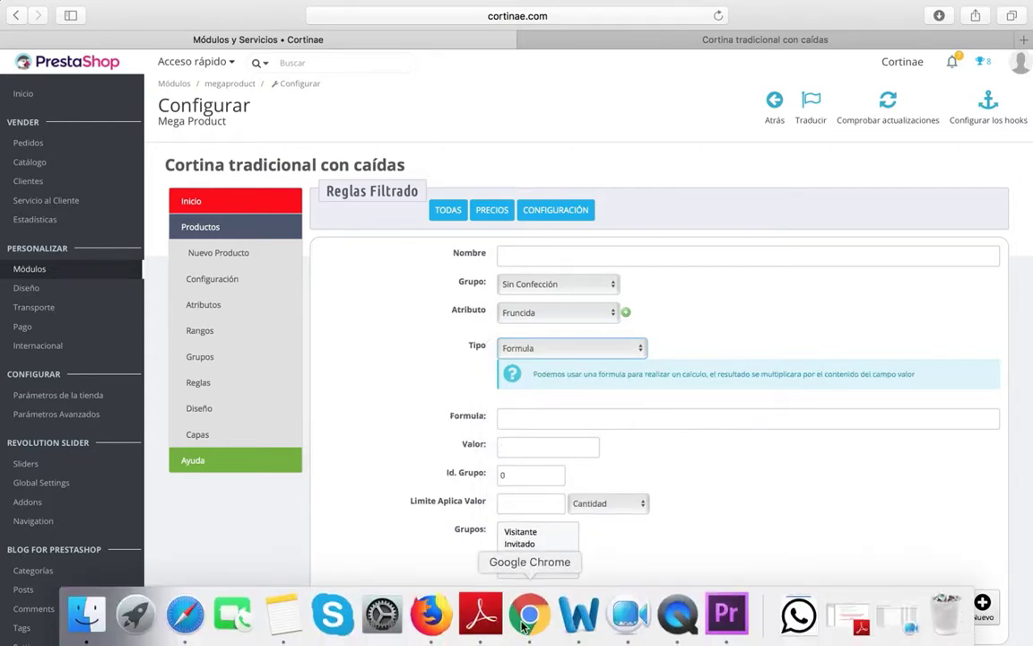
{"action": "left_click", "coordinate": [578, 615]}
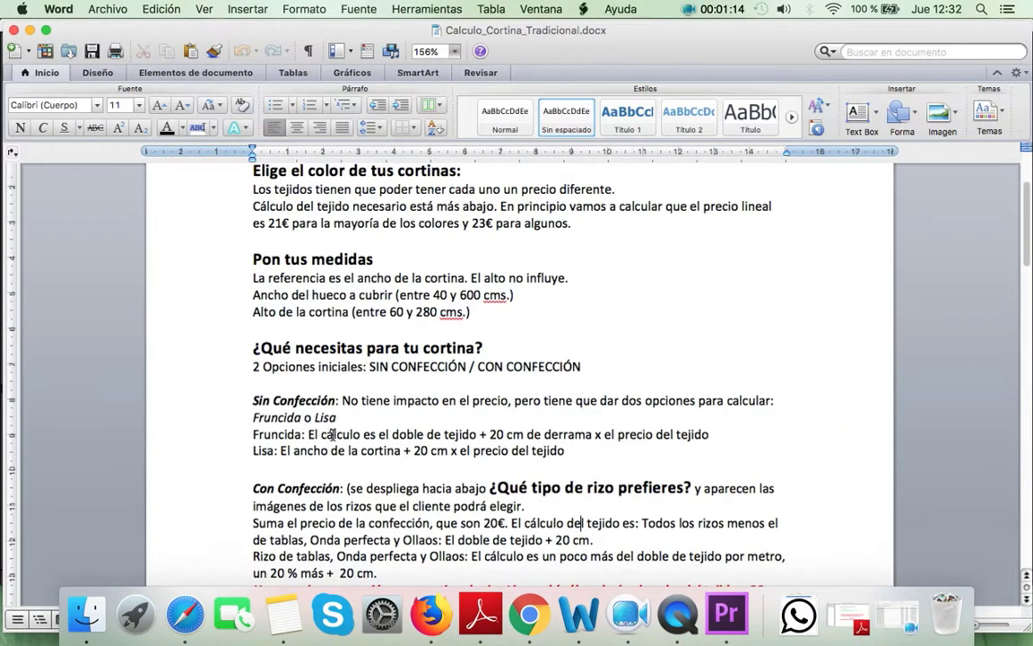
{"action": "left_click", "coordinate": [195, 621]}
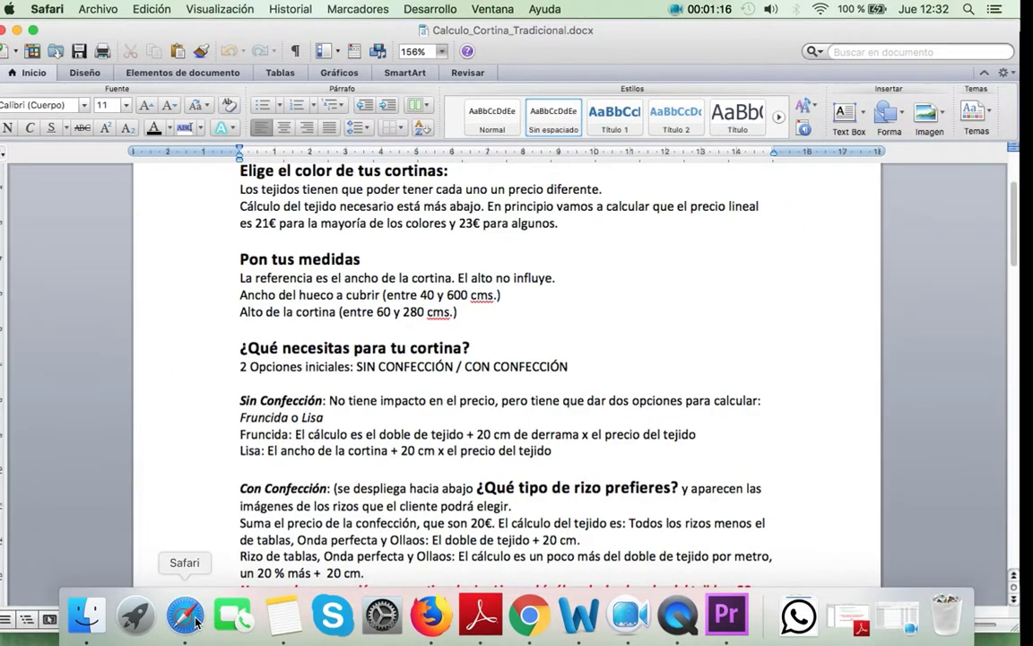
Enter (W/100)*2 as the Formula of the Sin Confección Fruncida rule, rejecting the suggested completions
{"action": "left_click", "coordinate": [517, 424]}
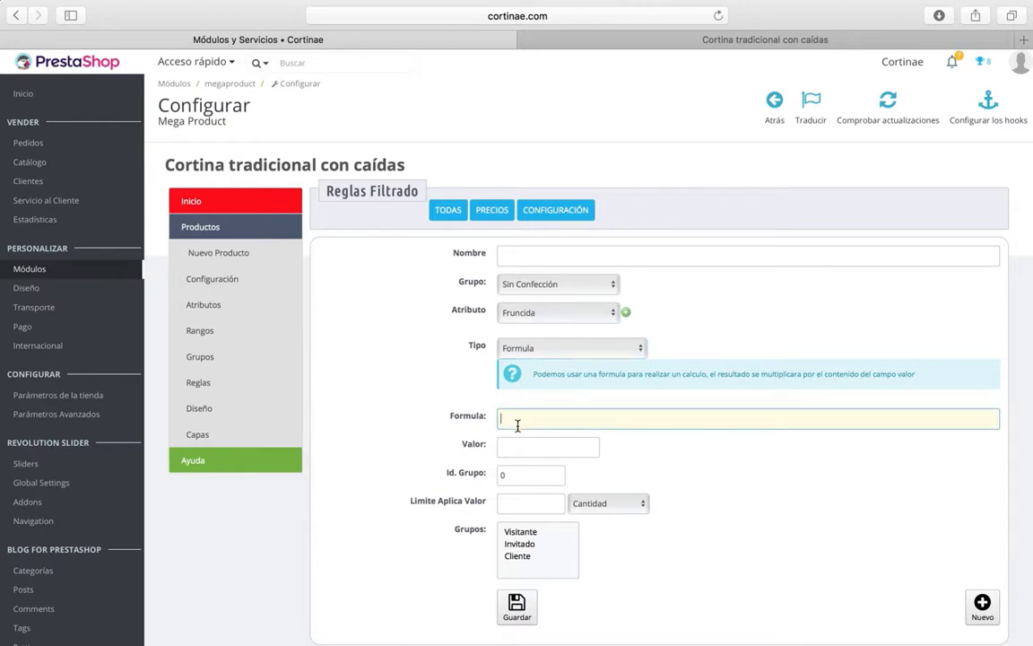
{"action": "type", "text": "W"}
{"action": "left_click", "coordinate": [687, 447]}
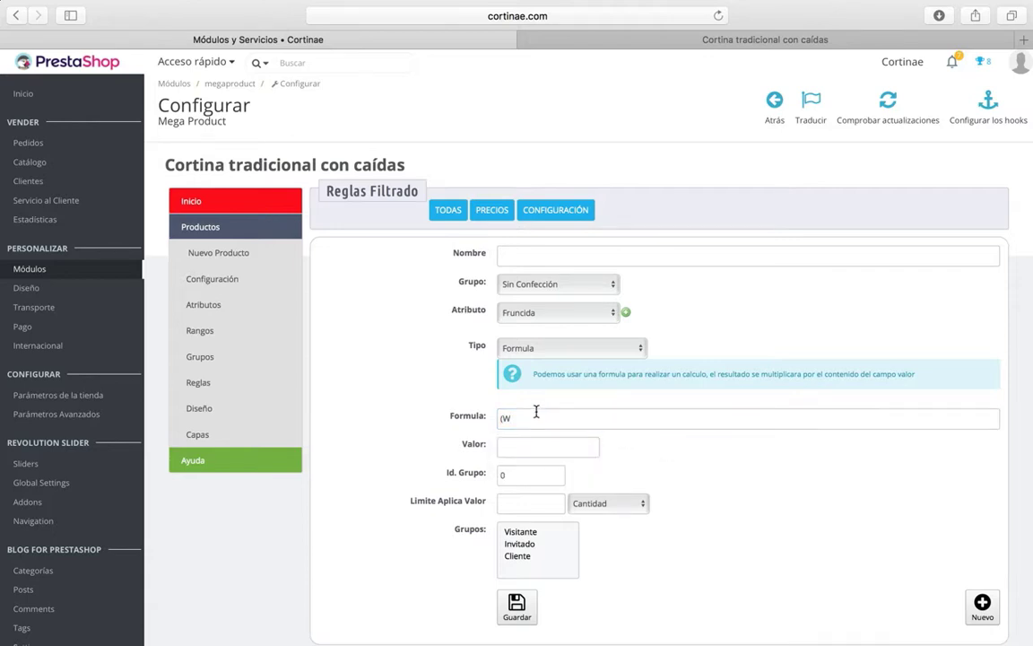
{"action": "mouse_move", "coordinate": [536, 412]}
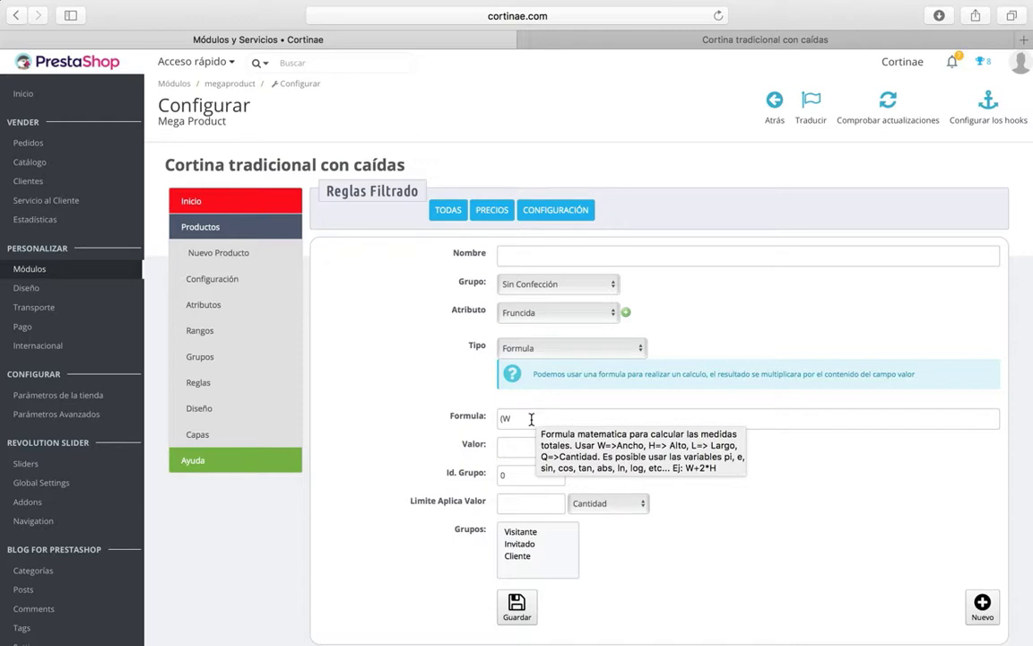
{"action": "left_click", "coordinate": [531, 419]}
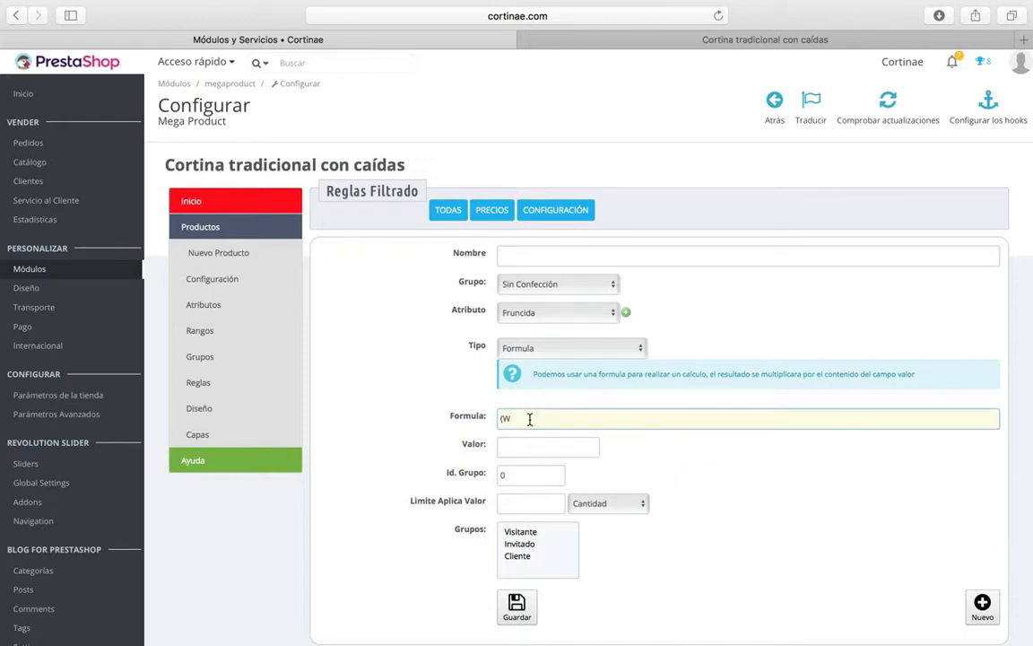
{"action": "type", "text": "/100)"}
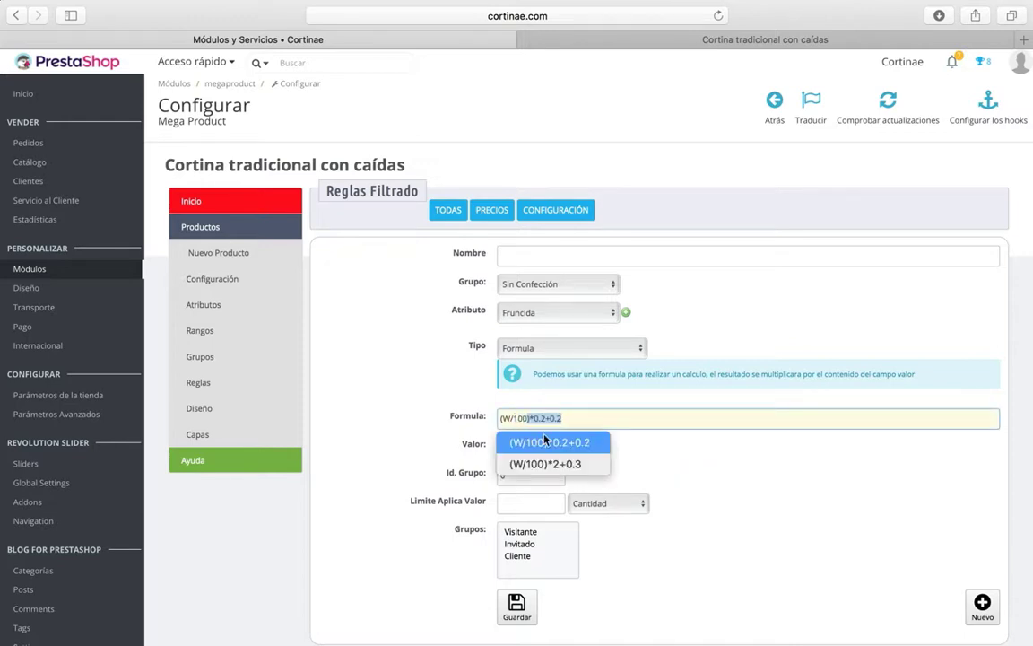
{"action": "left_click", "coordinate": [670, 436]}
{"action": "left_click_drag", "start_coordinate": [576, 419], "coordinate": [526, 419]}
{"action": "type", "text": ")"}
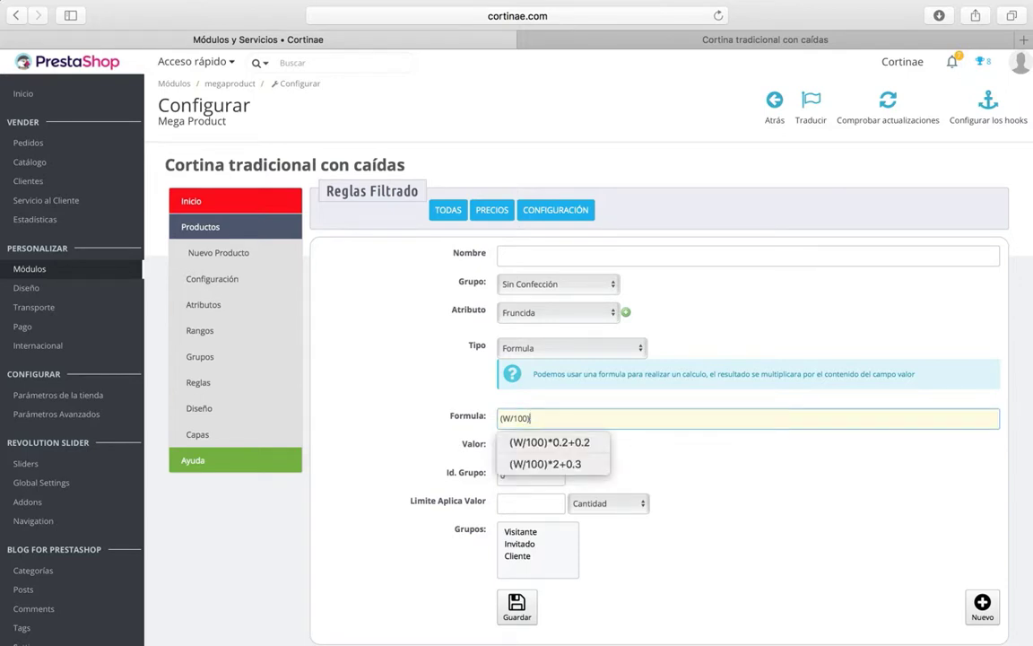
{"action": "type", "text": "*"}
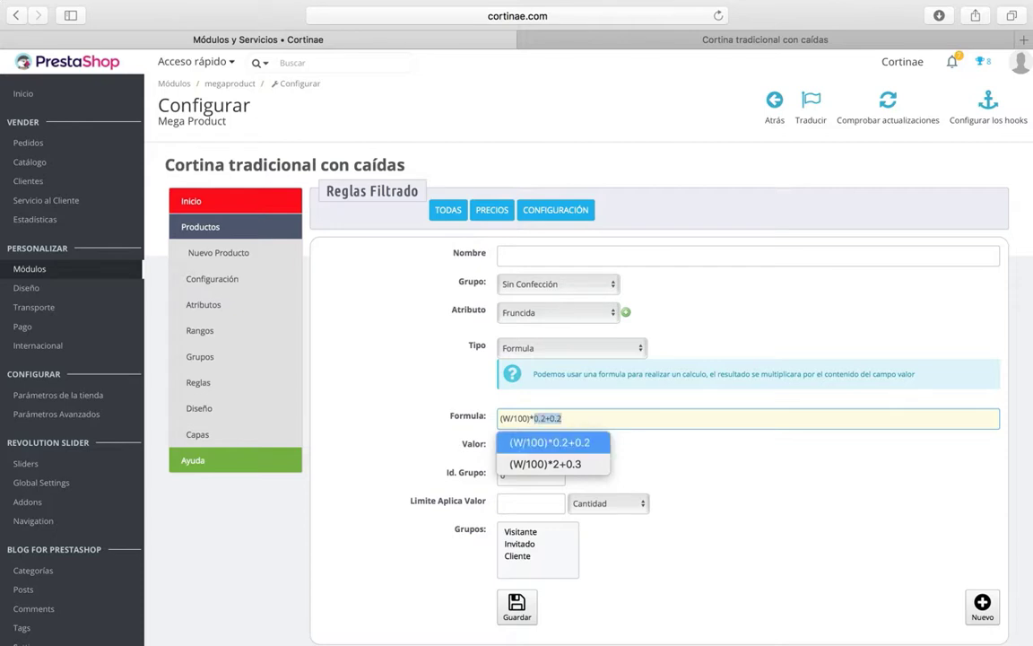
{"action": "type", "text": "2"}
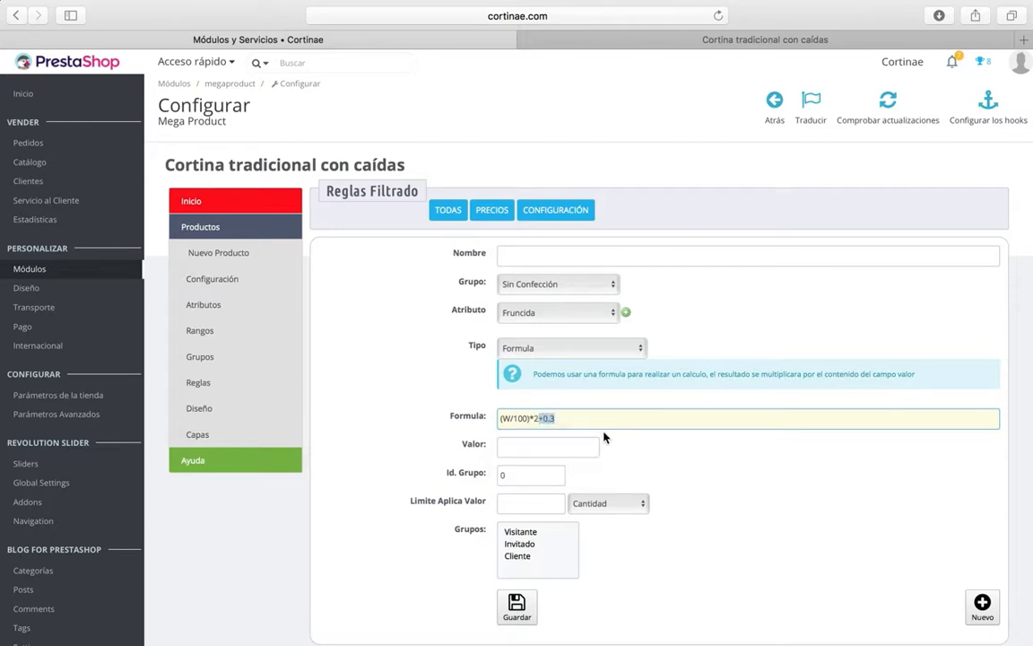
{"action": "key", "text": "BackSpace"}
{"action": "key", "text": "Escape"}
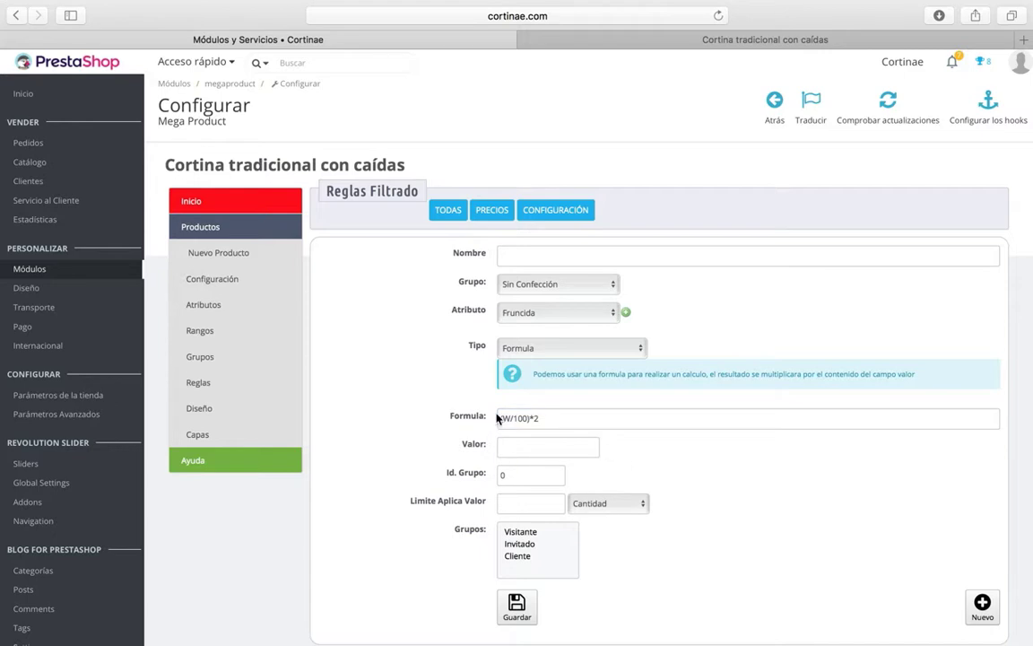
Check the Fruncida fabric surcharge in Calculo_Cortina_Tradicional.docx in Word and return to Safari
{"action": "mouse_move", "coordinate": [536, 633]}
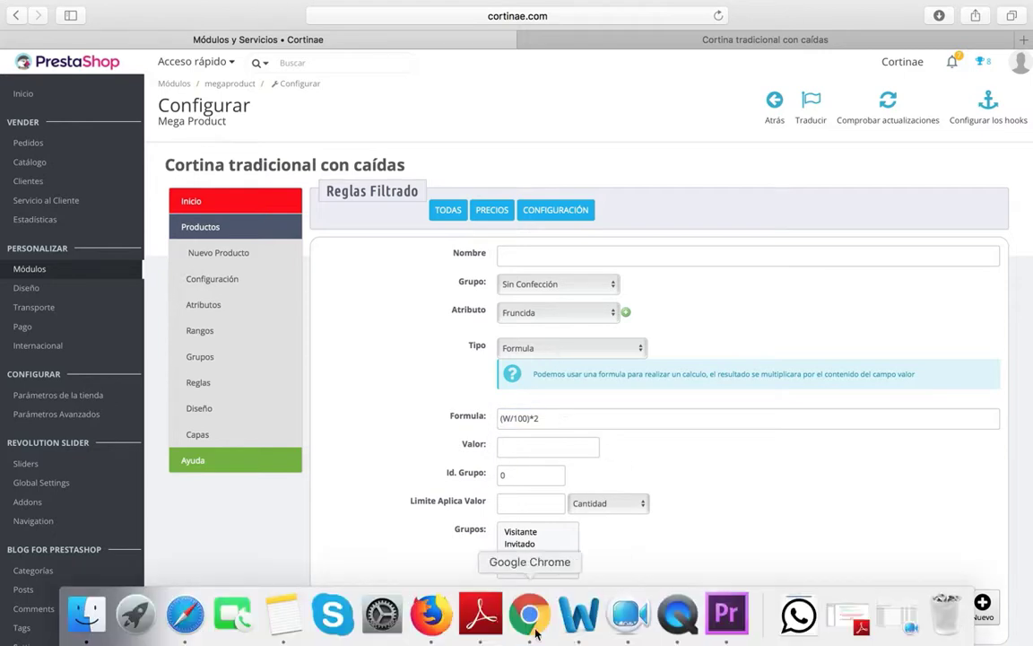
{"action": "left_click", "coordinate": [574, 613]}
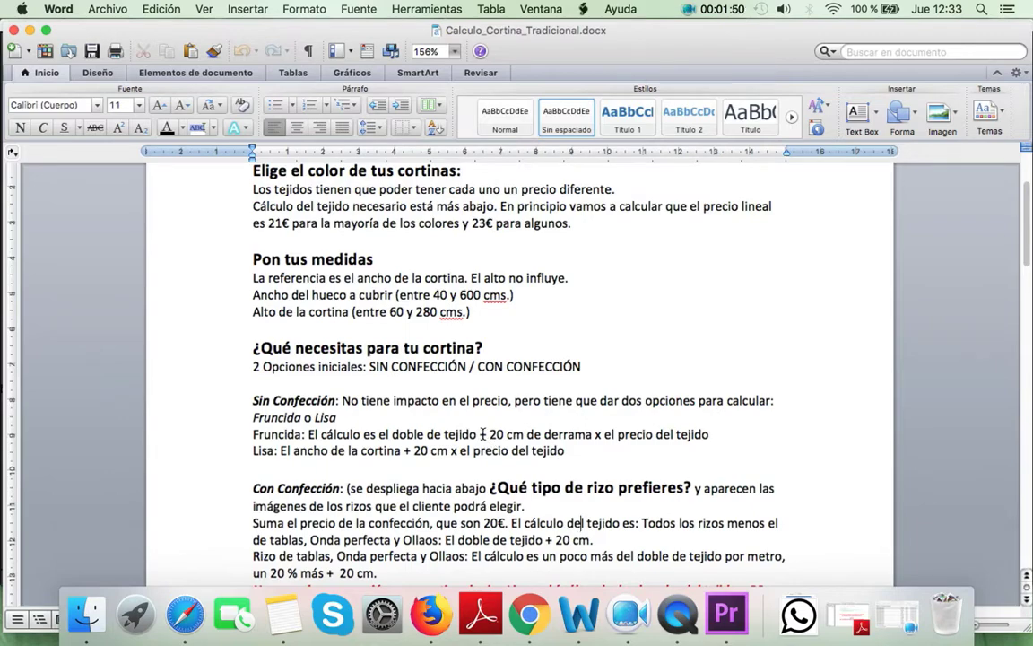
{"action": "left_click_drag", "start_coordinate": [481, 434], "coordinate": [526, 434]}
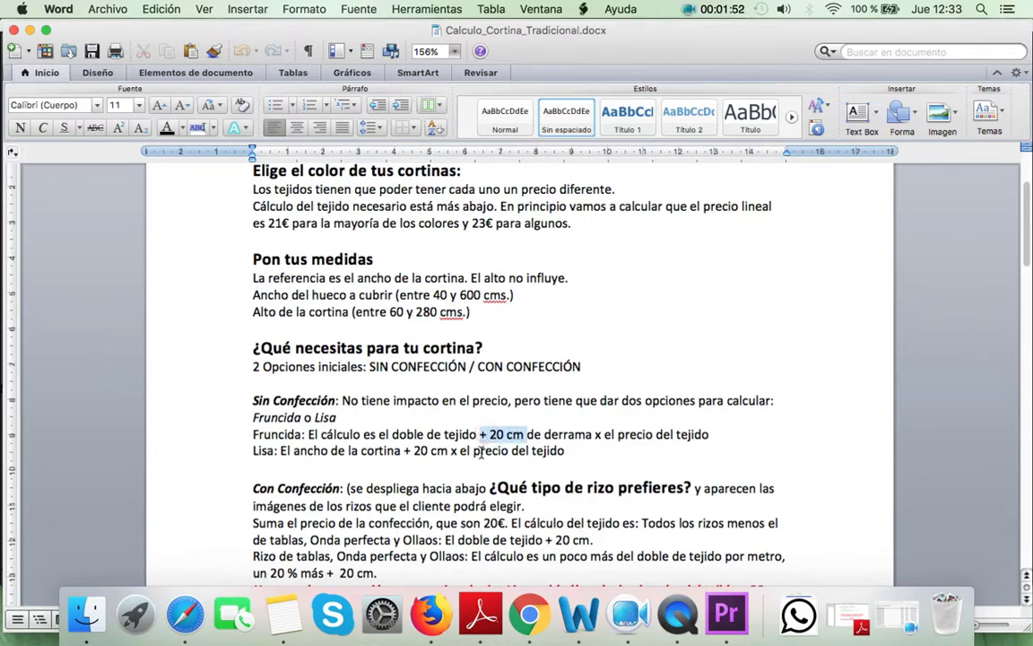
{"action": "left_click", "coordinate": [185, 615]}
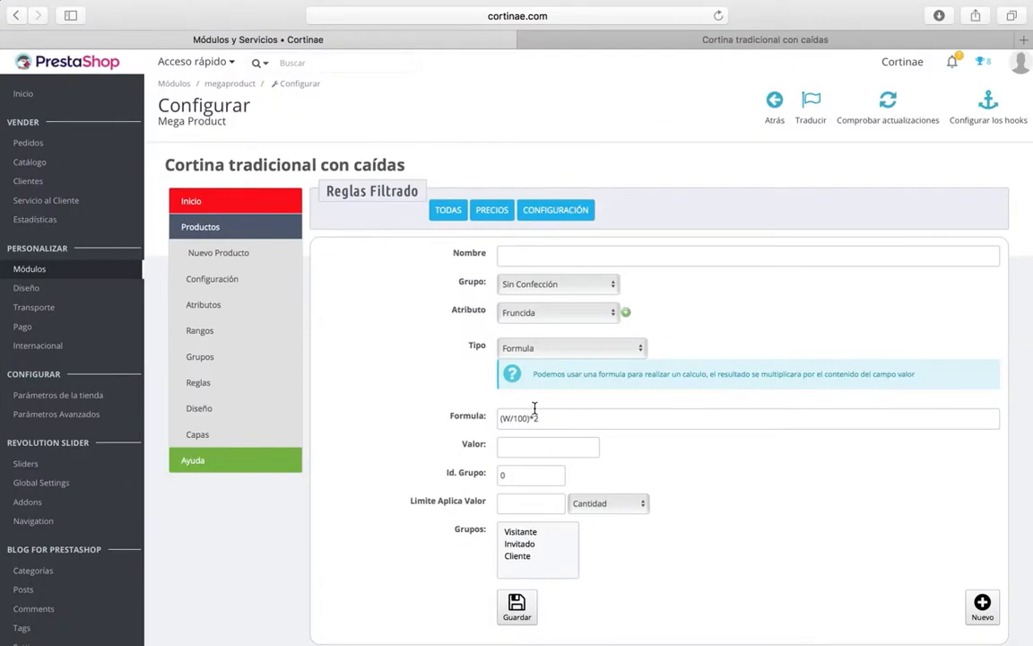
Extend the Fruncida formula to (W/100)*2+0.2 and look over the existing attribute rules
{"action": "left_click", "coordinate": [549, 423]}
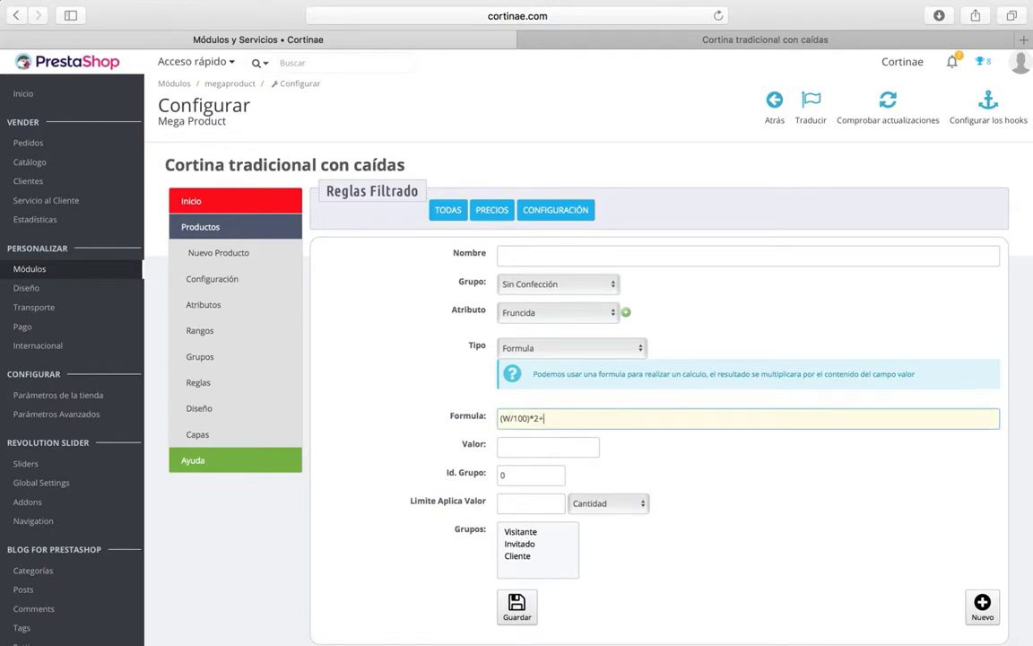
{"action": "type", "text": "+0"}
{"action": "left_click", "coordinate": [653, 451]}
{"action": "scroll", "coordinate": [653, 452], "scroll_direction": "down", "scroll_amount": 4}
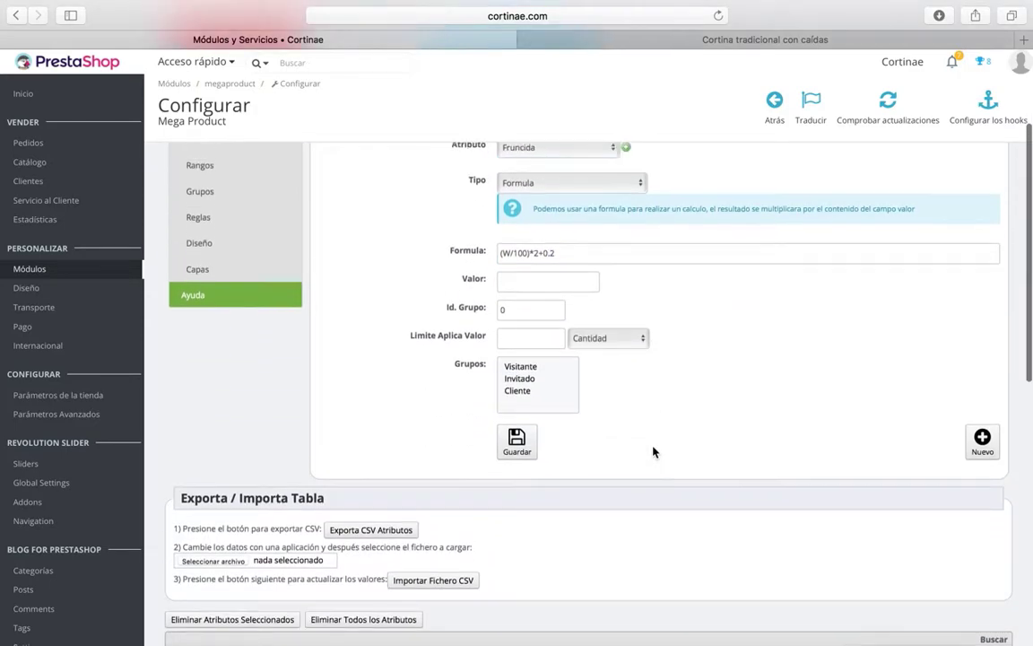
{"action": "scroll", "coordinate": [548, 310], "scroll_direction": "down", "scroll_amount": 5}
{"action": "scroll", "coordinate": [549, 246], "scroll_direction": "up", "scroll_amount": 3}
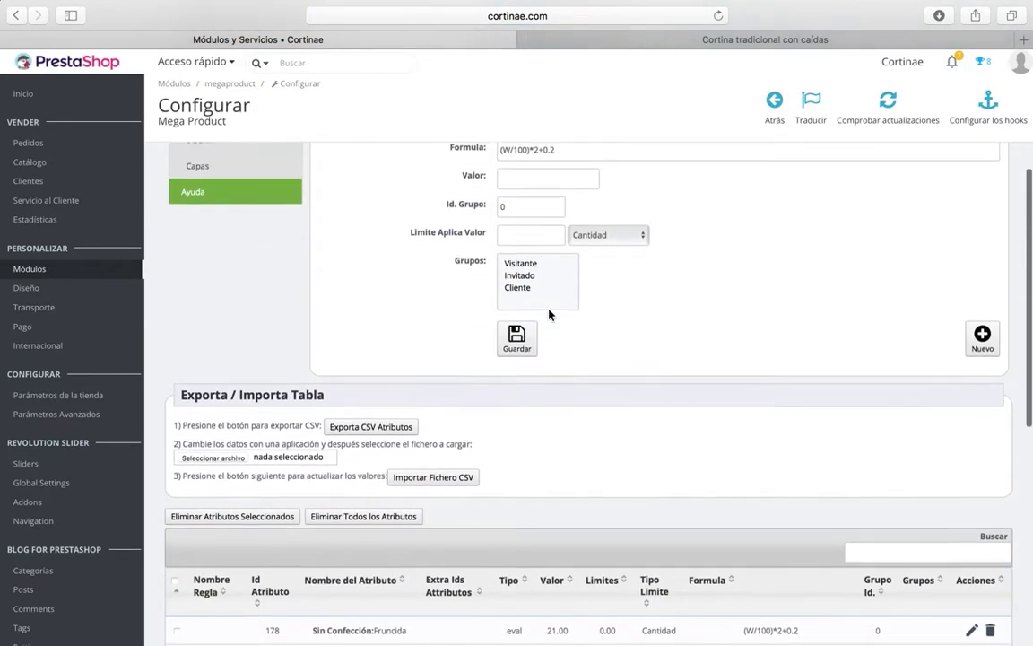
{"action": "scroll", "coordinate": [551, 313], "scroll_direction": "up", "scroll_amount": 3}
Try including the price in the Fruncida formula as (W/100)*2+0.2*21 with a Valor of 1, and restore the formula to (W/100)*2+0.2
{"action": "left_click", "coordinate": [582, 269]}
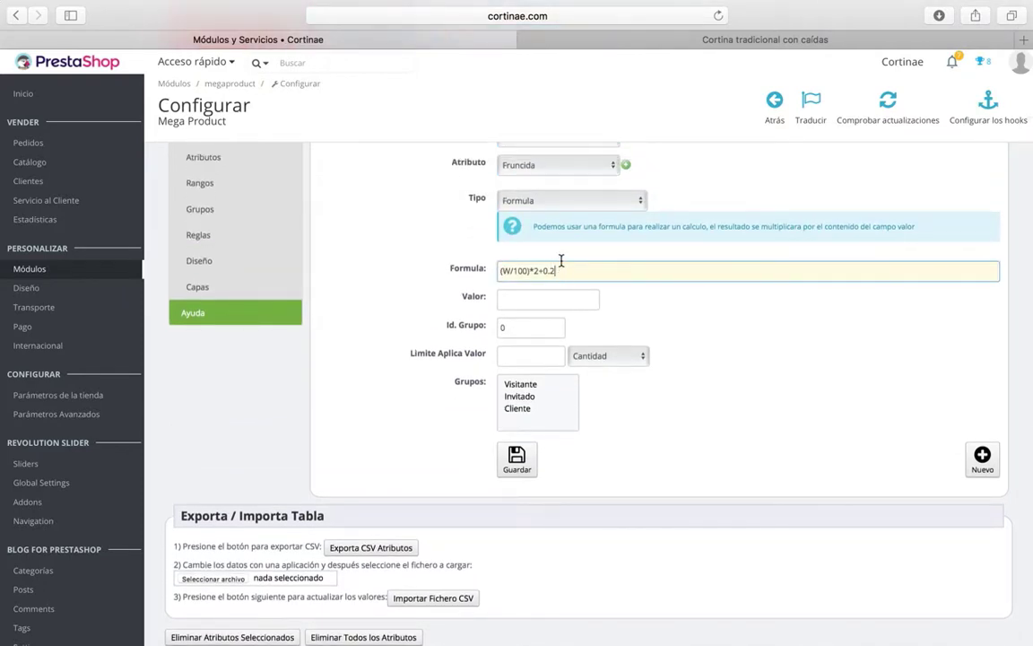
{"action": "mouse_move", "coordinate": [558, 262]}
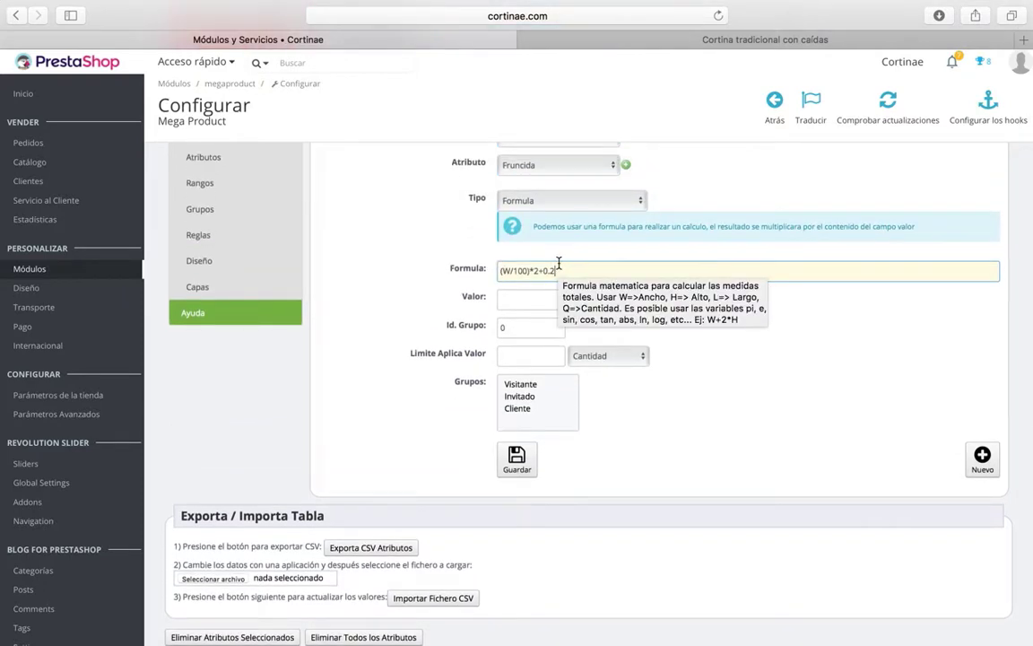
{"action": "left_click", "coordinate": [657, 376]}
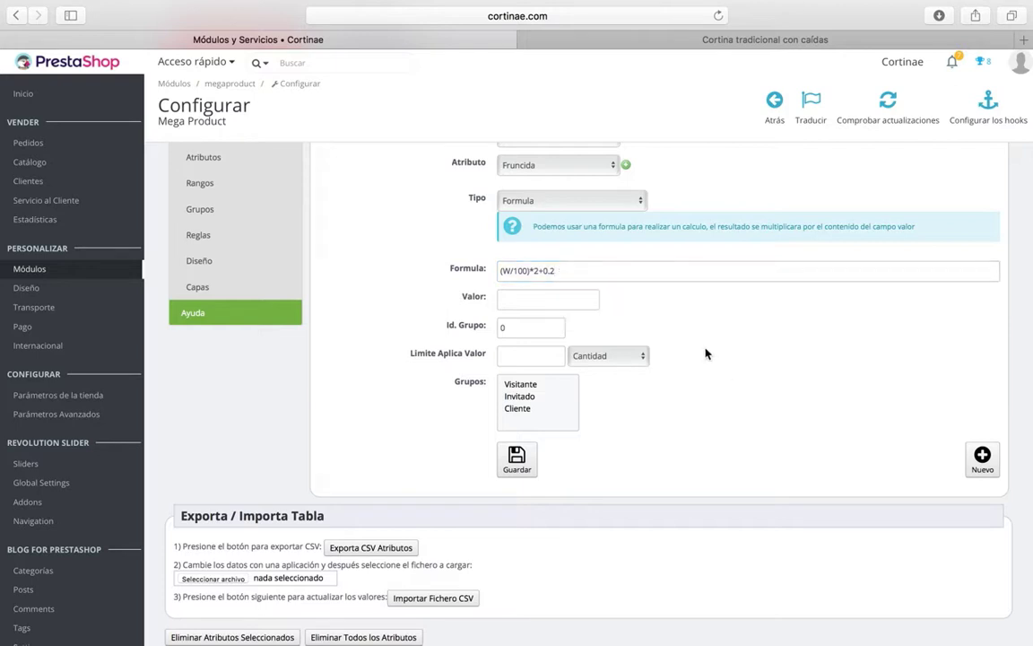
{"action": "left_click", "coordinate": [585, 272]}
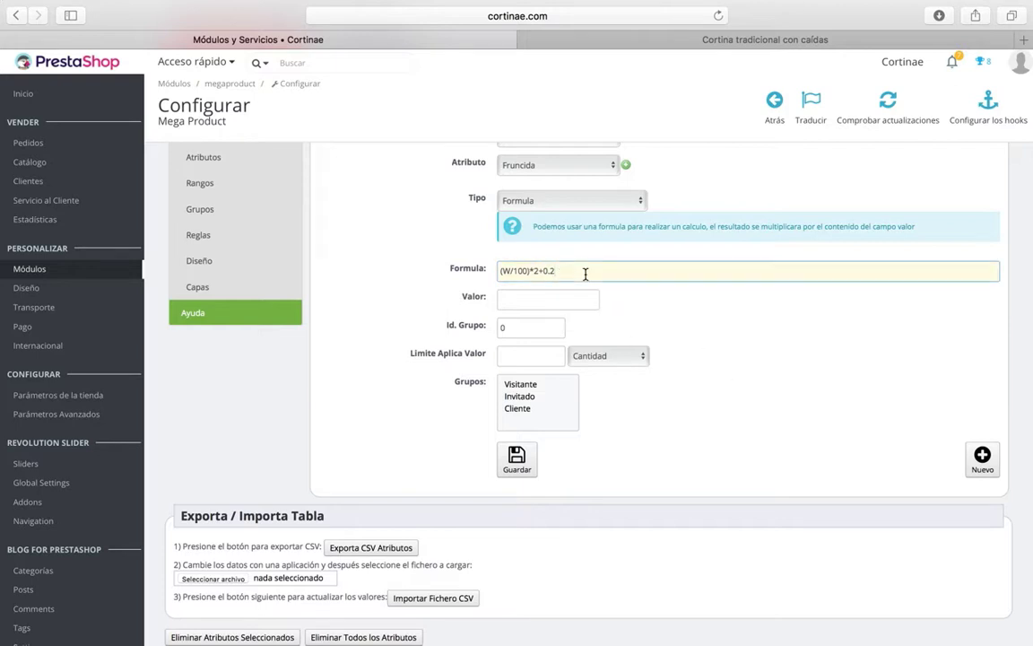
{"action": "type", "text": "+21"}
{"action": "left_click", "coordinate": [535, 302]}
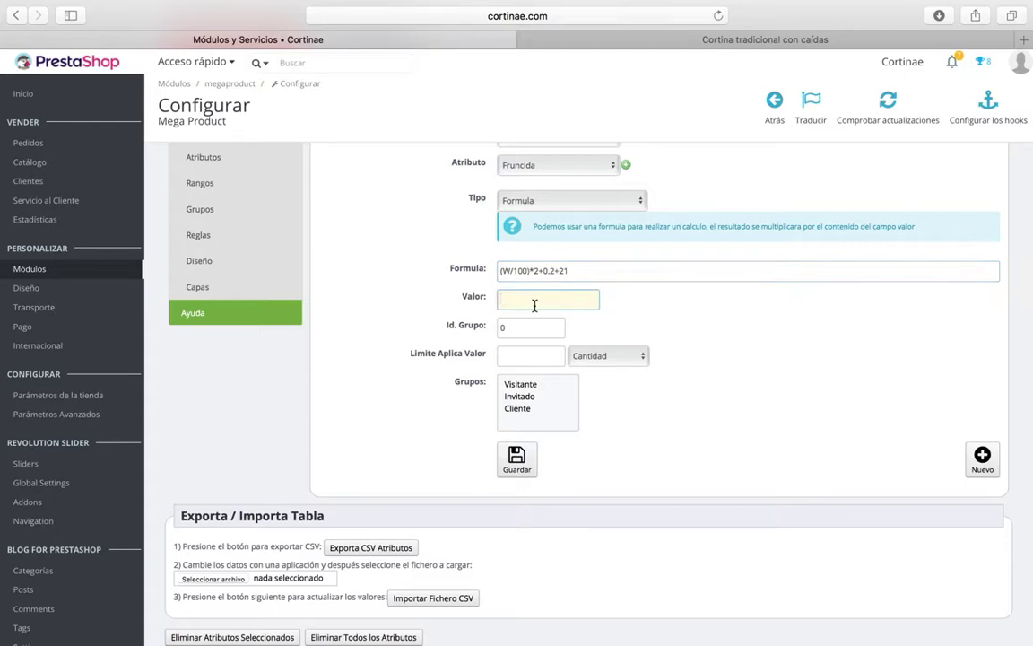
{"action": "type", "text": "1"}
{"action": "left_click", "coordinate": [560, 271]}
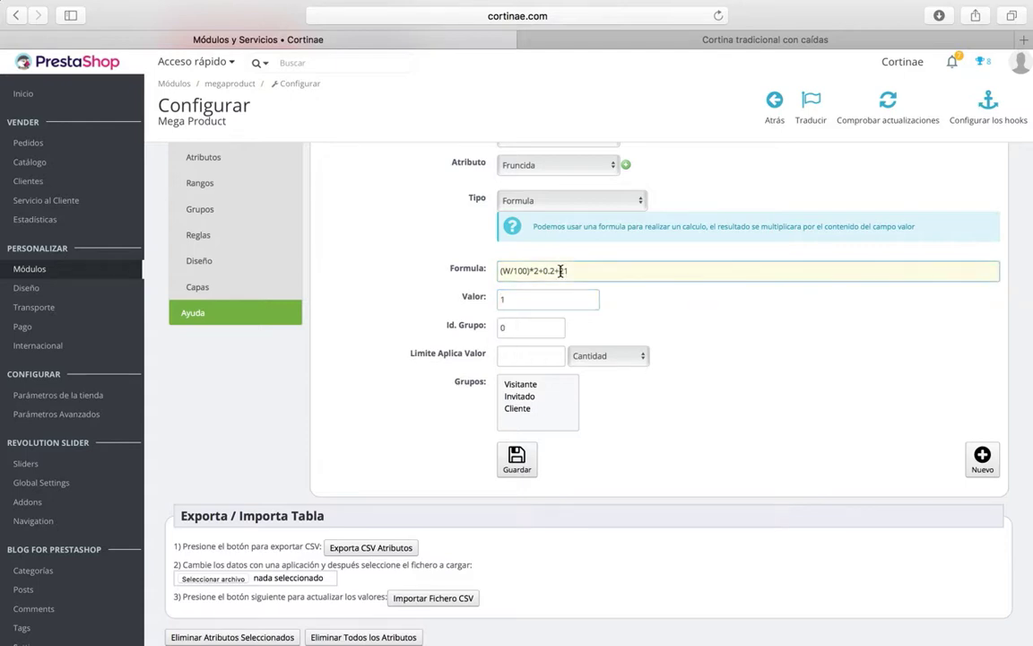
{"action": "key", "text": "BackSpace"}
{"action": "type", "text": "*"}
{"action": "left_click", "coordinate": [537, 296]}
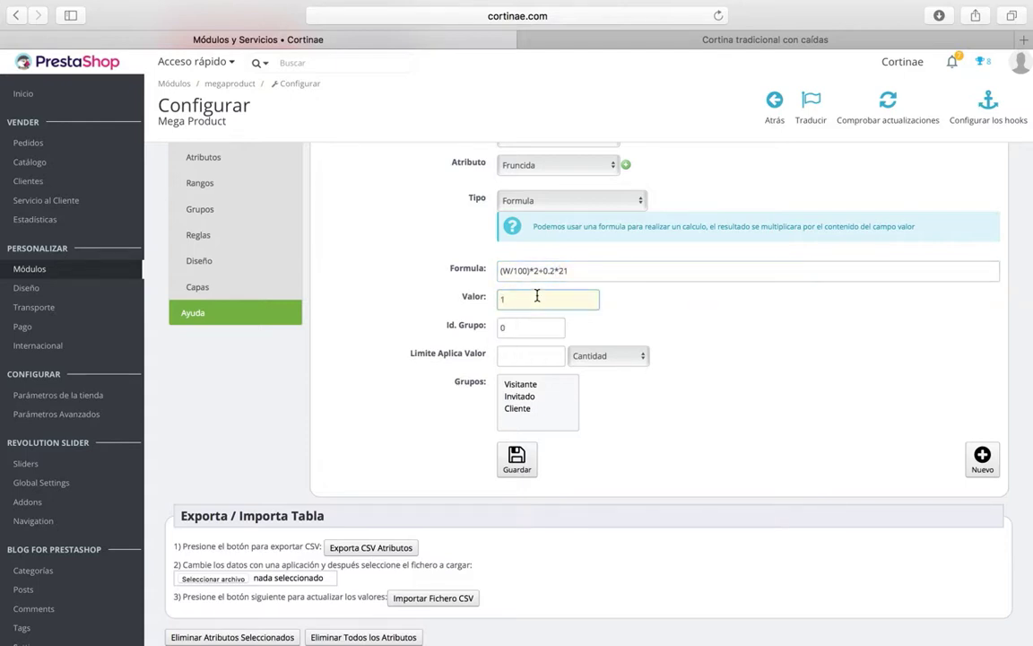
{"action": "key", "text": "BackSpace"}
{"action": "left_click", "coordinate": [583, 277]}
{"action": "key", "text": "BackSpace"}
{"action": "key", "text": "BackSpace"}
{"action": "key", "text": "BackSpace"}
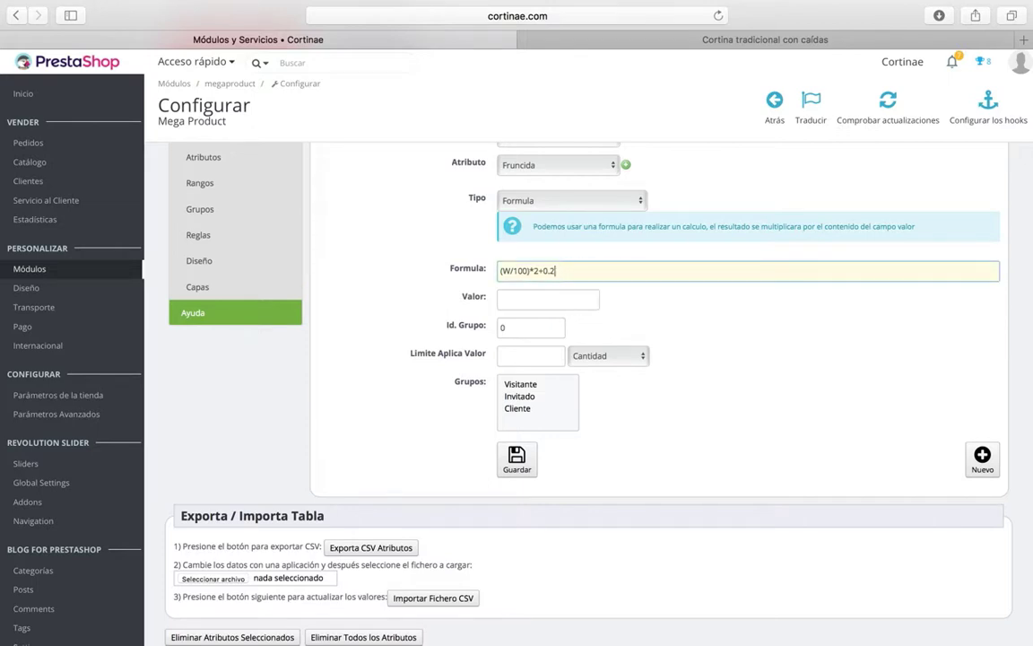
Set the Fruncida rule's Valor to 21, check it alongside the formula and save the rule
{"action": "left_click", "coordinate": [547, 300]}
{"action": "type", "text": "21"}
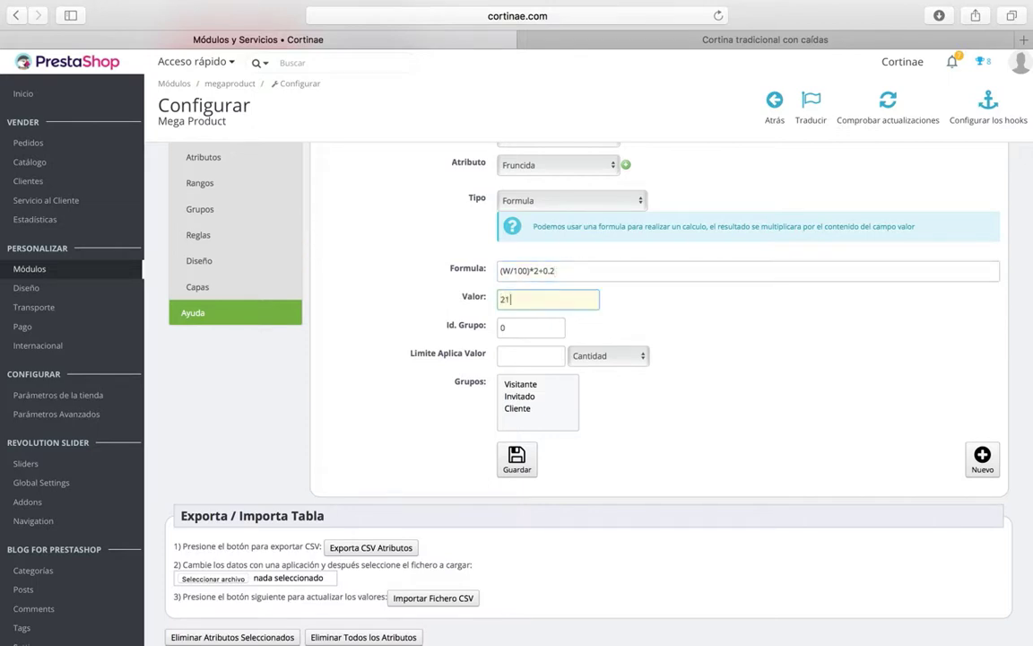
{"action": "left_click", "coordinate": [571, 321]}
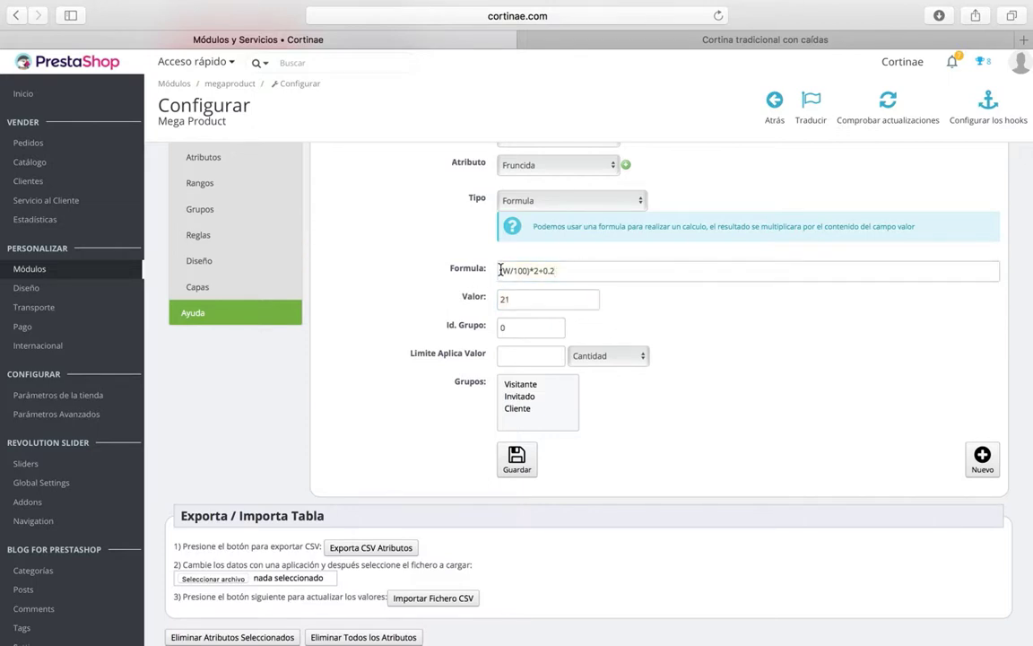
{"action": "triple_click", "coordinate": [606, 270]}
{"action": "left_click", "coordinate": [590, 290]}
{"action": "left_click", "coordinate": [490, 302]}
{"action": "left_click_drag", "start_coordinate": [490, 303], "coordinate": [410, 316]}
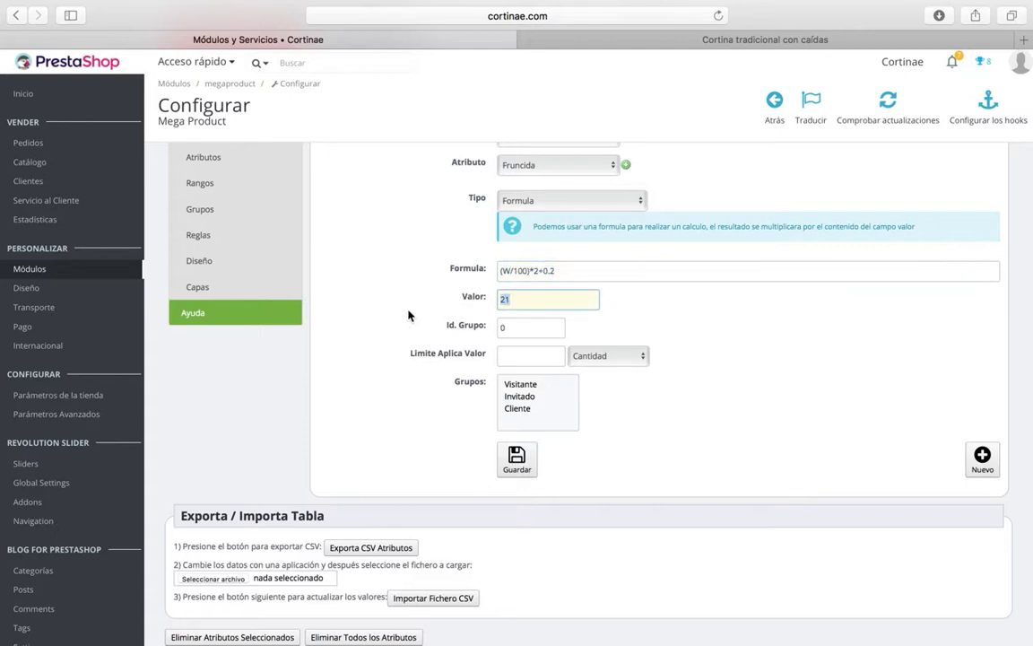
{"action": "left_click", "coordinate": [433, 313]}
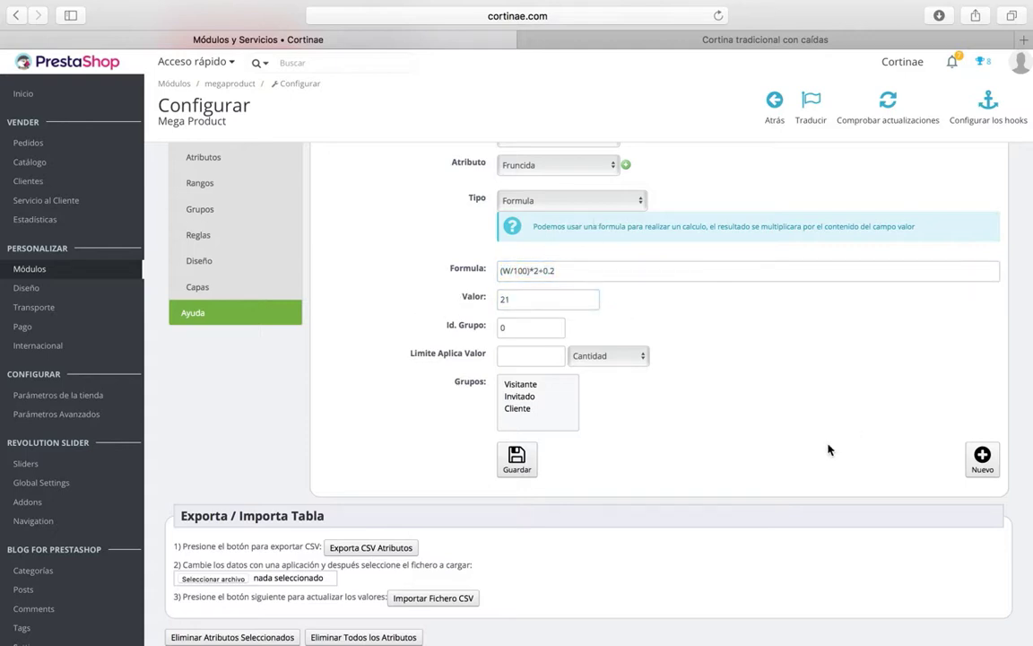
{"action": "left_click", "coordinate": [518, 460]}
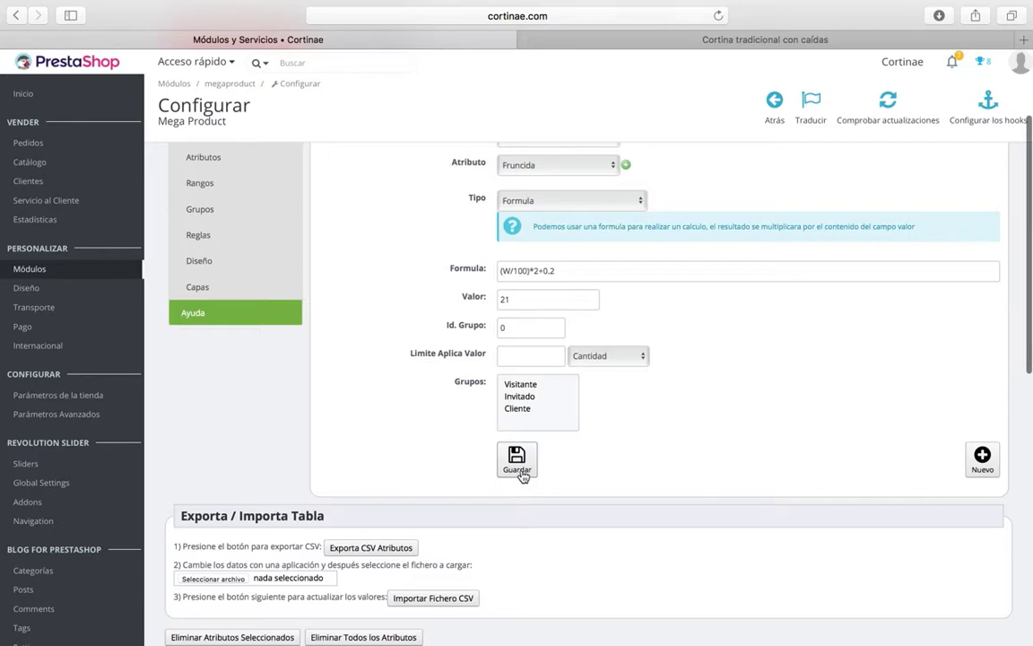
Open the existing Sin Confección Lisa rule for editing and consult the Lisa calculation in Word before returning to Safari
{"action": "scroll", "coordinate": [546, 204], "scroll_direction": "down", "scroll_amount": 5}
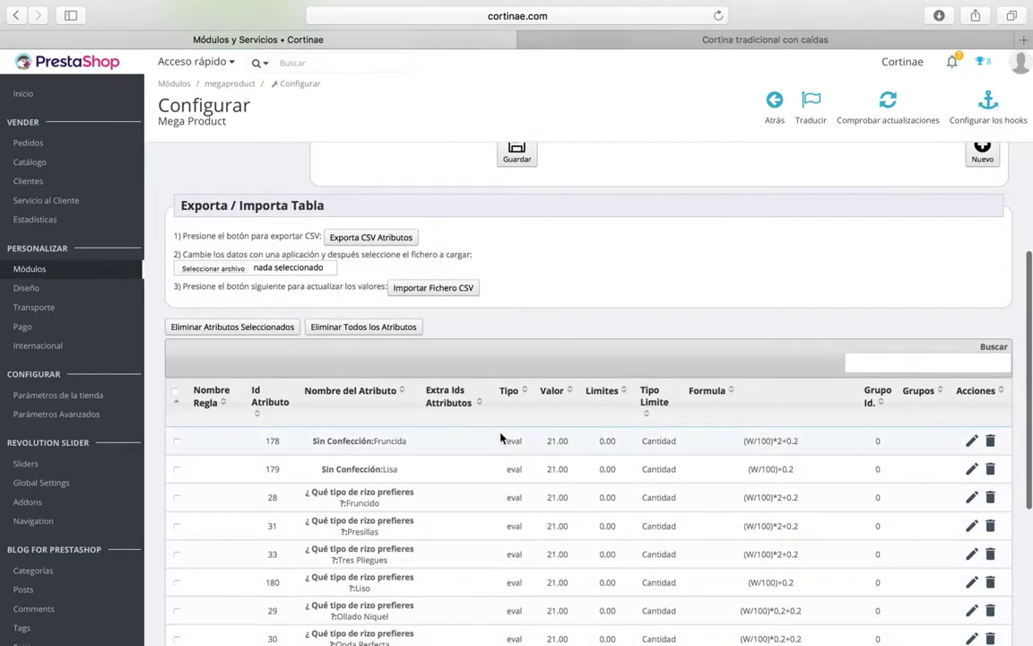
{"action": "left_click", "coordinate": [972, 440]}
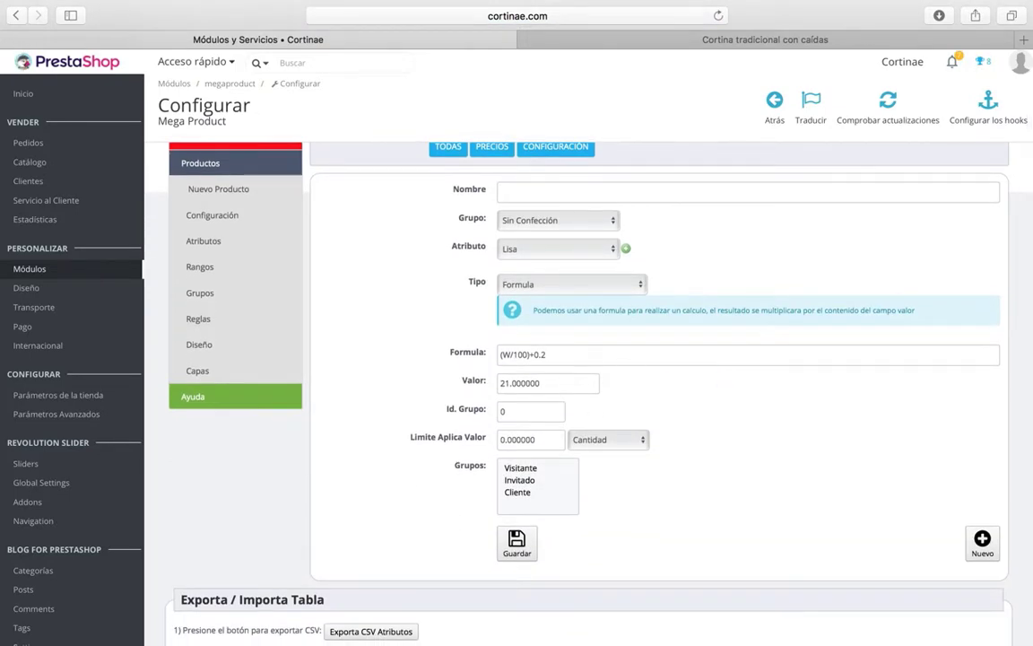
{"action": "left_click", "coordinate": [581, 615]}
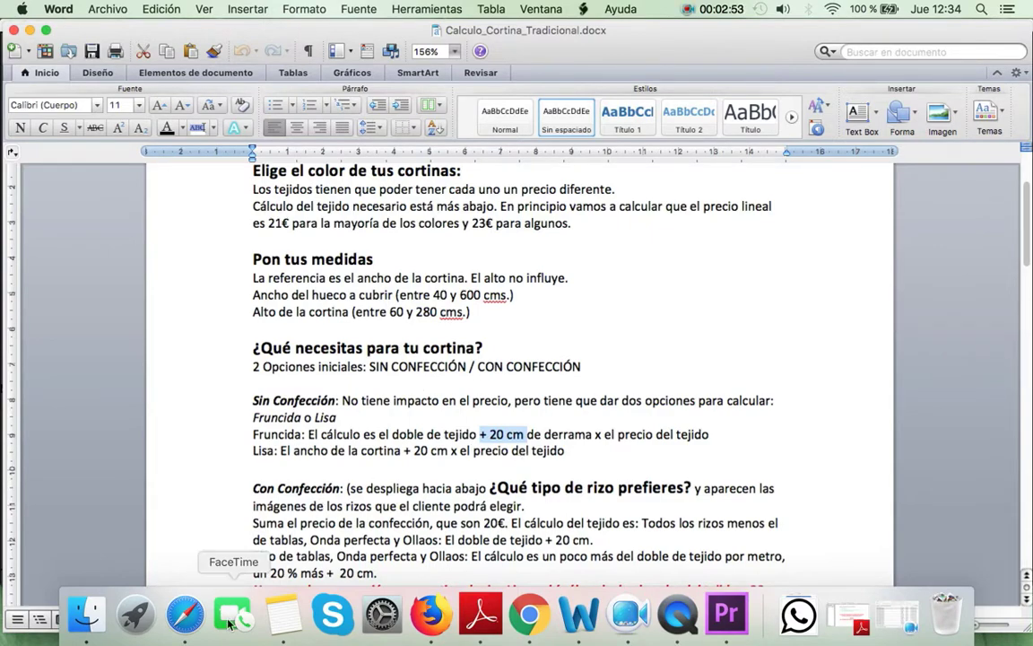
{"action": "left_click", "coordinate": [184, 616]}
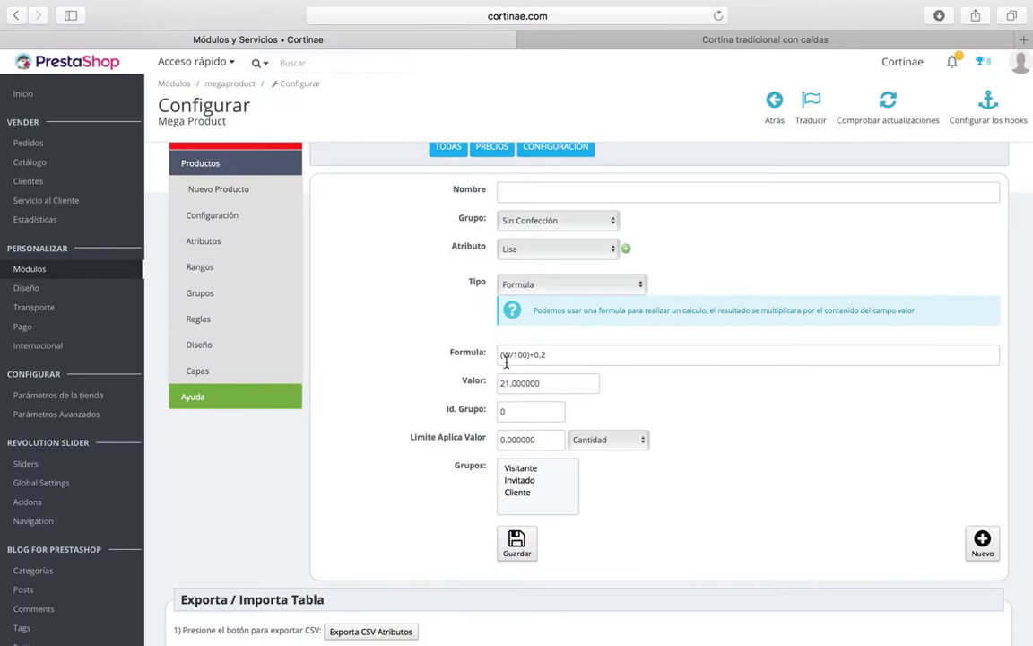
Examine the Formula and Valor of the Sin Confección Lisa rule
{"action": "left_click", "coordinate": [514, 354]}
{"action": "left_click_drag", "start_coordinate": [514, 354], "coordinate": [546, 355]}
{"action": "left_click", "coordinate": [567, 354]}
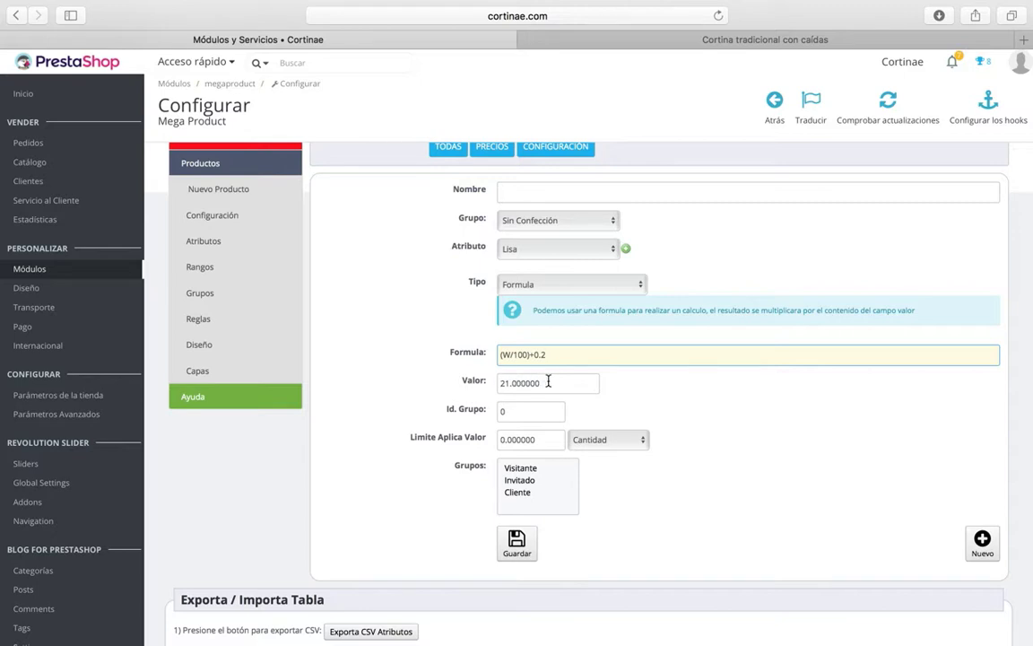
{"action": "left_click_drag", "start_coordinate": [548, 383], "coordinate": [500, 383]}
{"action": "left_click", "coordinate": [472, 398]}
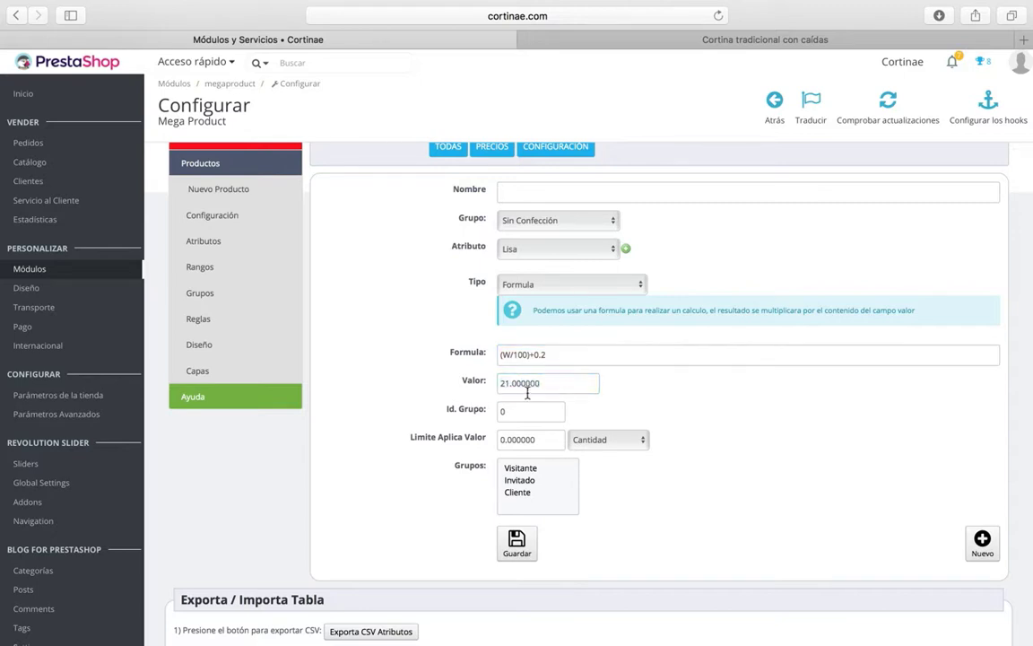
Review the Sin Confección Lisa rule's formula and Valor, and save the rule
{"action": "scroll", "coordinate": [530, 400], "scroll_direction": "up", "scroll_amount": 1}
{"action": "scroll", "coordinate": [530, 397], "scroll_direction": "down", "scroll_amount": 9}
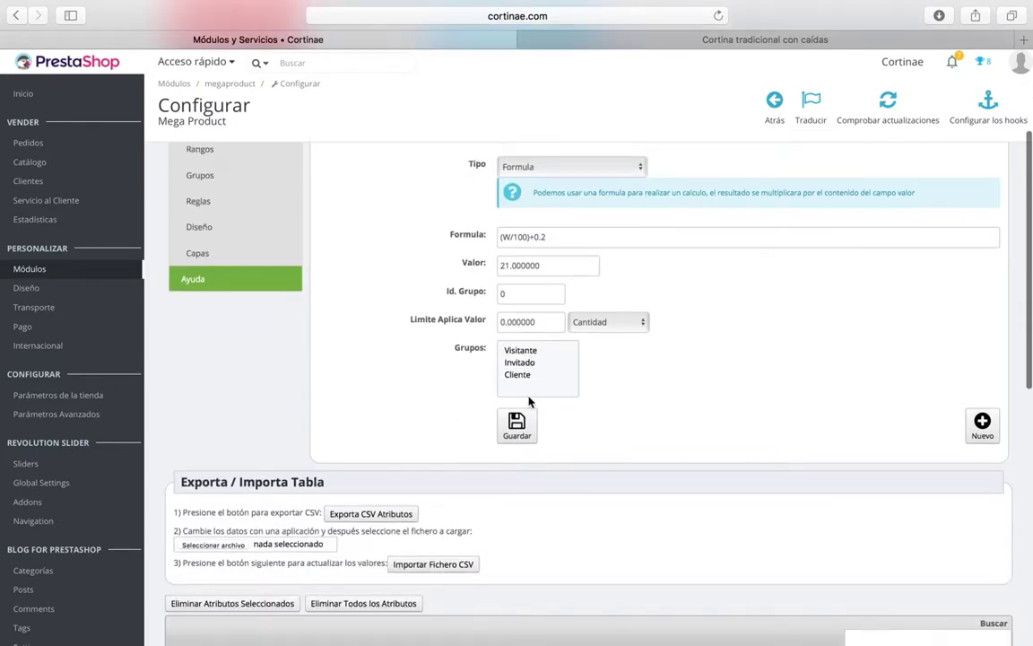
{"action": "scroll", "coordinate": [525, 466], "scroll_direction": "up", "scroll_amount": 10}
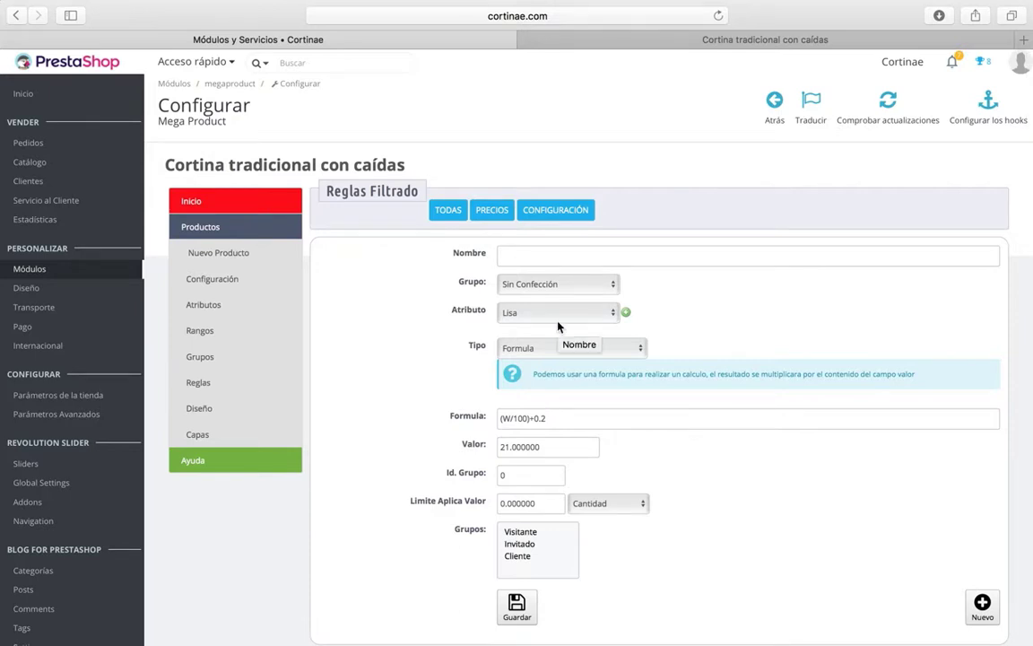
{"action": "scroll", "coordinate": [558, 328], "scroll_direction": "down", "scroll_amount": 5}
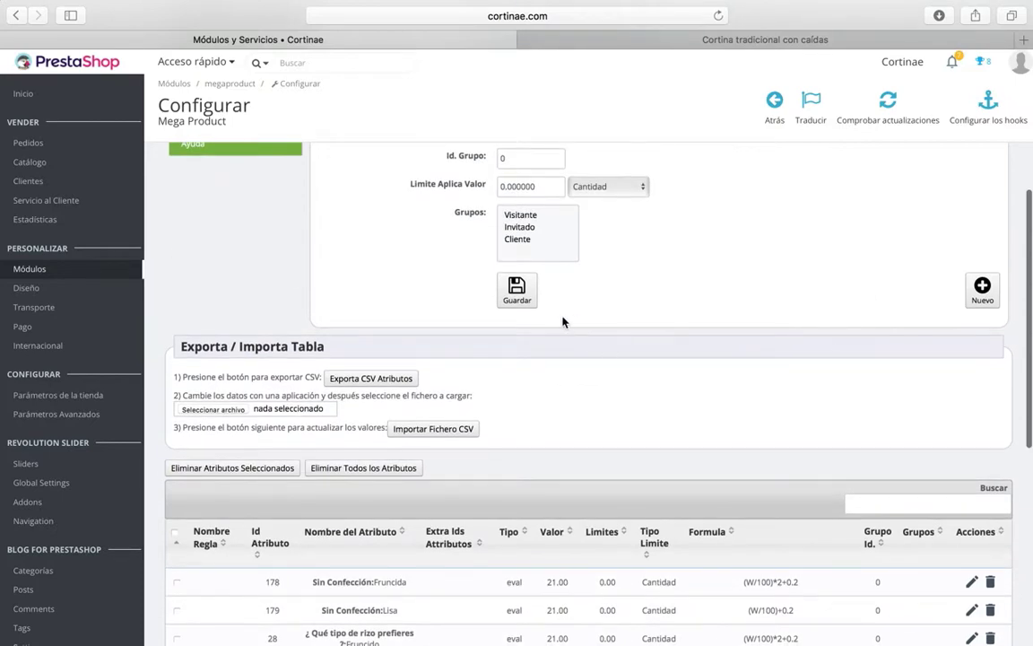
{"action": "left_click", "coordinate": [513, 285]}
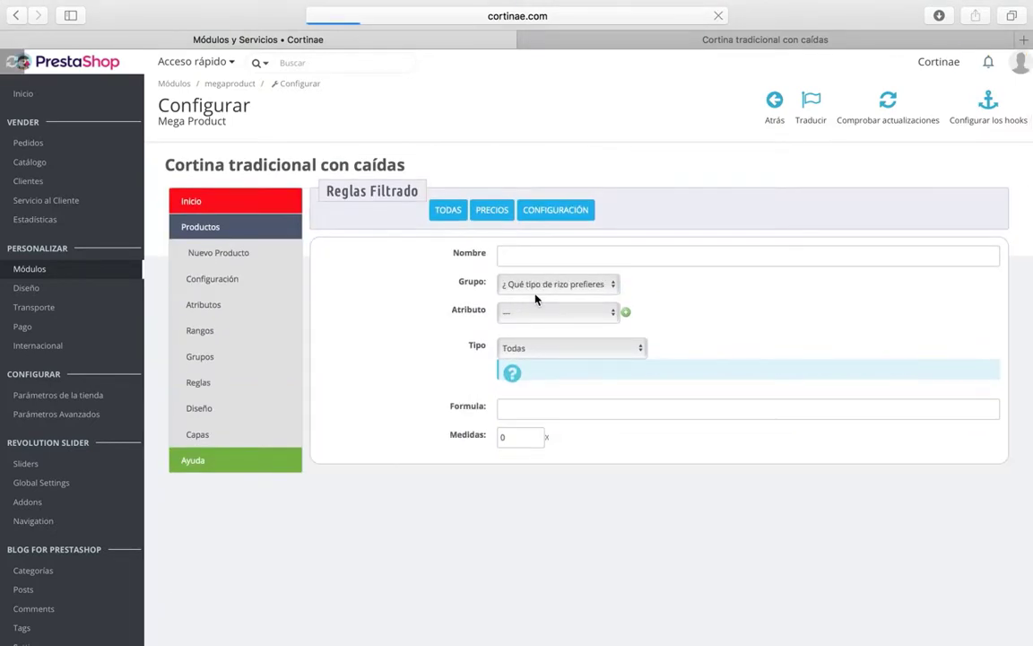
Start a new rule by adding the Lisa attribute of the Sin Confección group as its extra attribute
{"action": "left_click", "coordinate": [546, 287]}
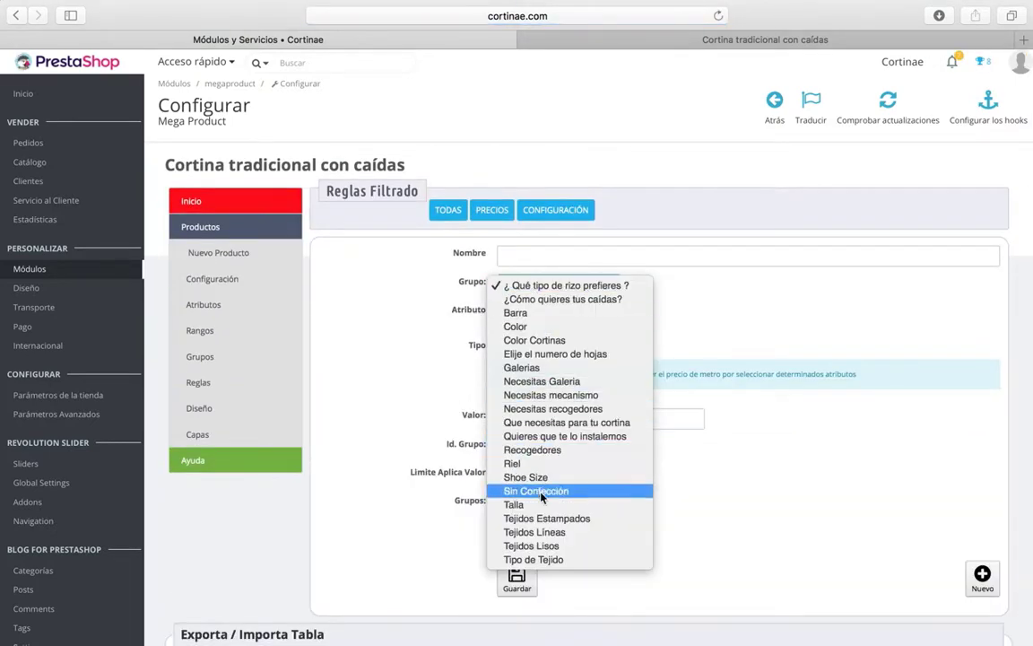
{"action": "left_click", "coordinate": [538, 492]}
{"action": "left_click", "coordinate": [544, 314]}
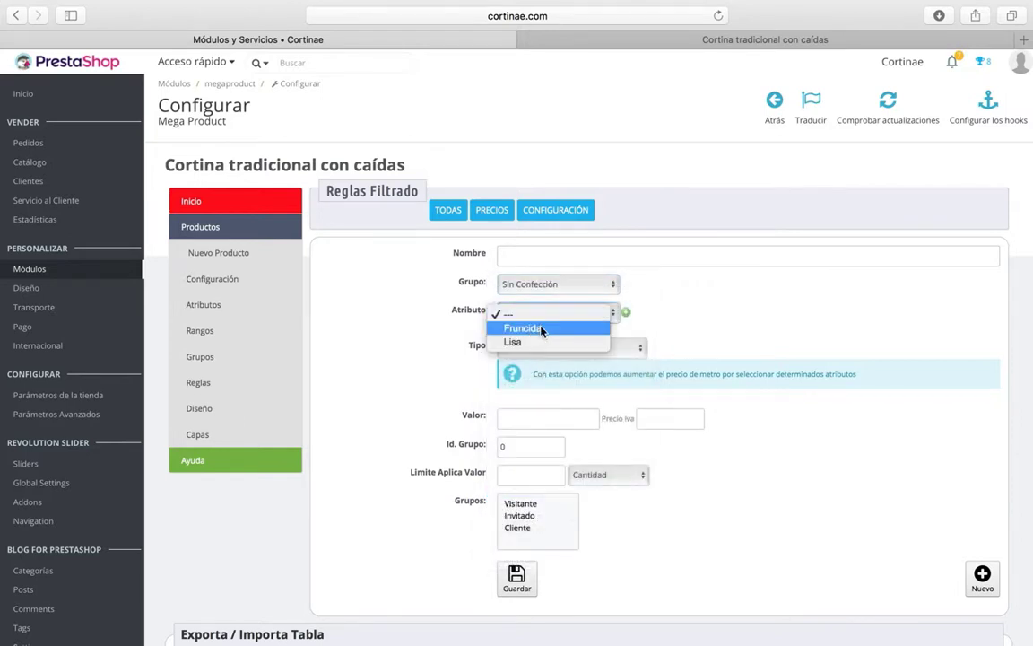
{"action": "left_click", "coordinate": [541, 348]}
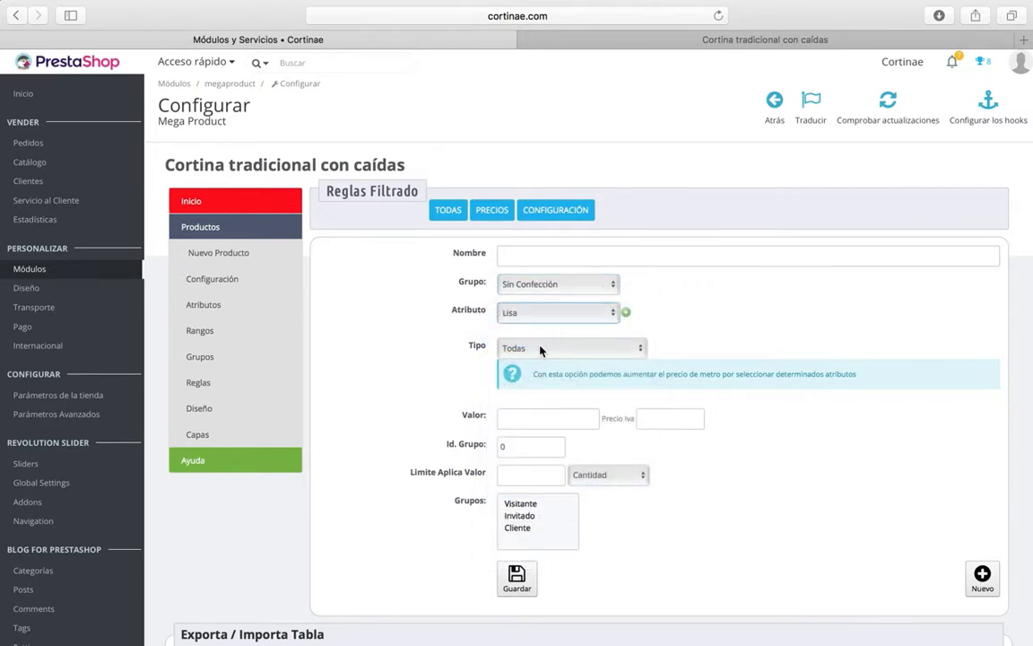
{"action": "left_click", "coordinate": [626, 314]}
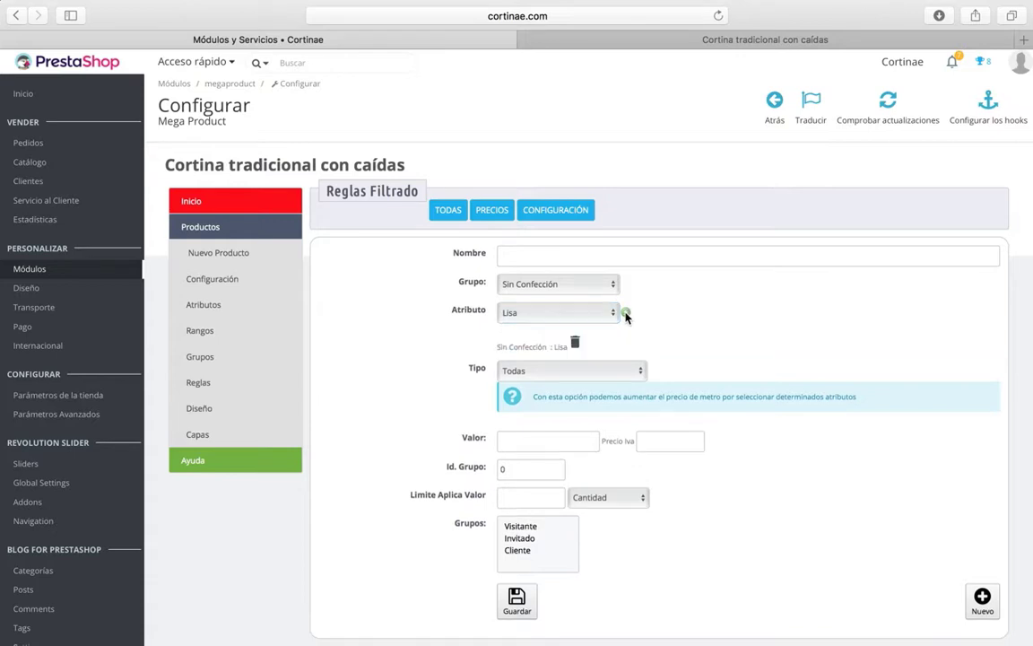
Set the new rule's group to Color Cortinas and its attribute to Azul
{"action": "left_click", "coordinate": [542, 284]}
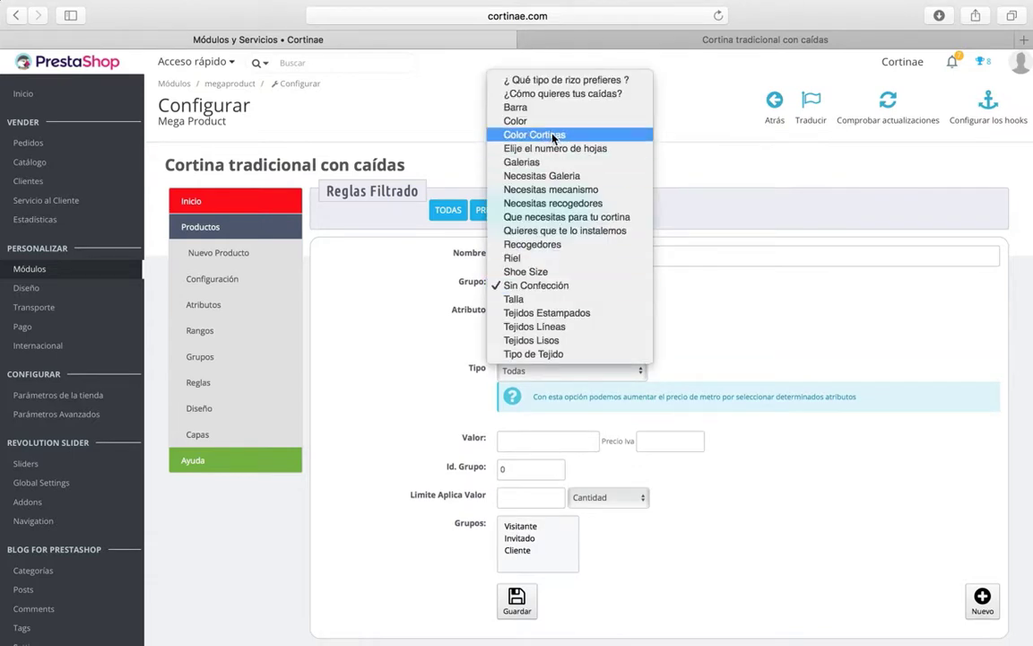
{"action": "left_click", "coordinate": [537, 135]}
{"action": "left_click", "coordinate": [552, 316]}
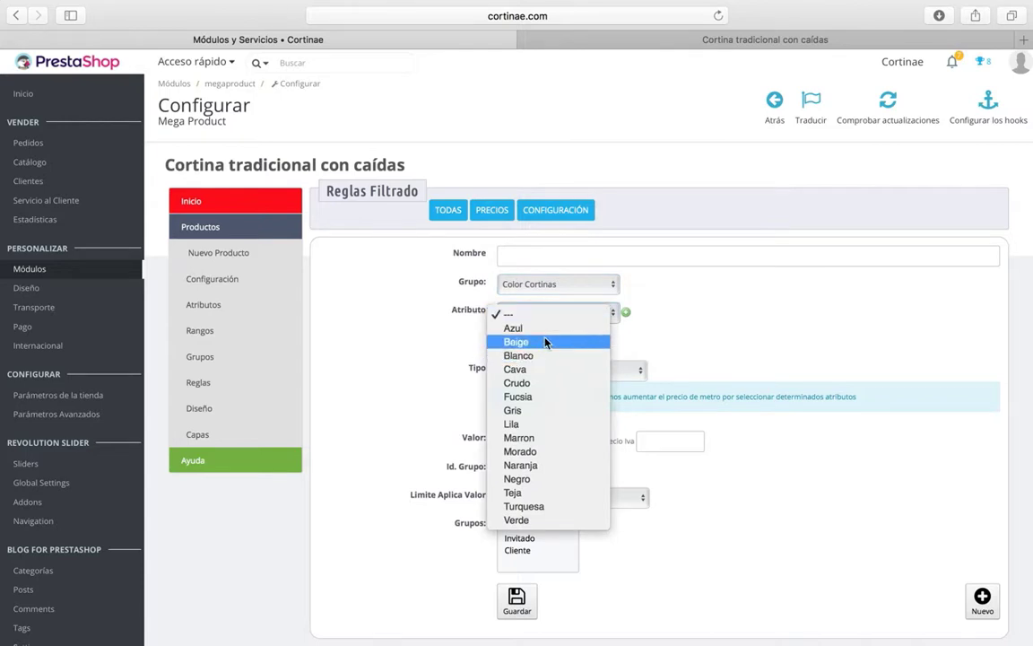
{"action": "left_click", "coordinate": [515, 329]}
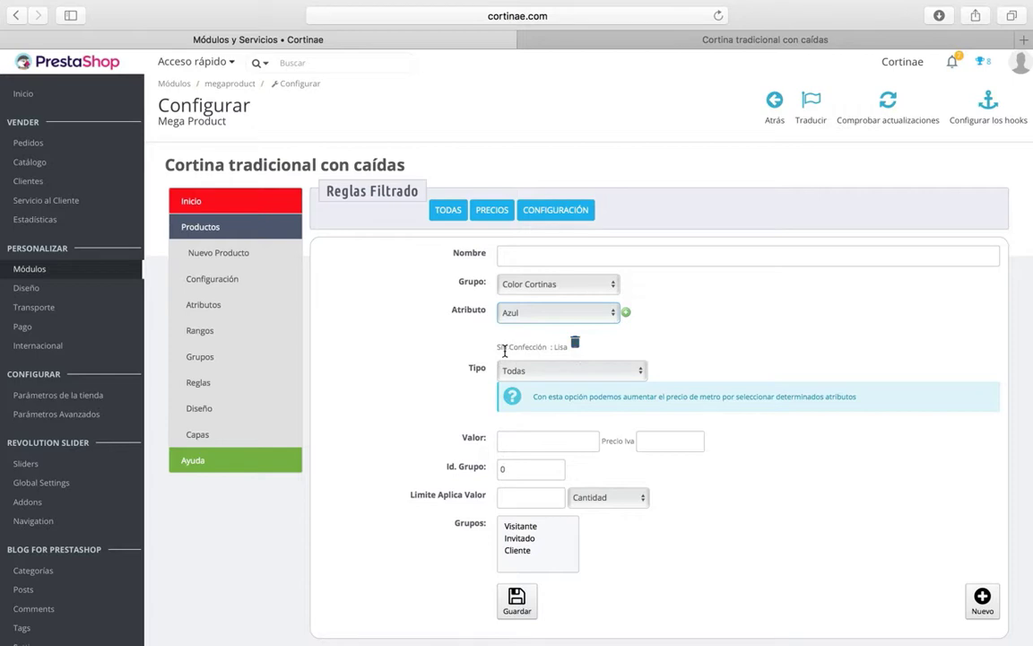
Set the Azul rule's type to Formula with the formula (W/100)+0.2, and compare it with the existing Lisa rule
{"action": "scroll", "coordinate": [503, 301], "scroll_direction": "down", "scroll_amount": 2}
{"action": "left_click", "coordinate": [526, 314]}
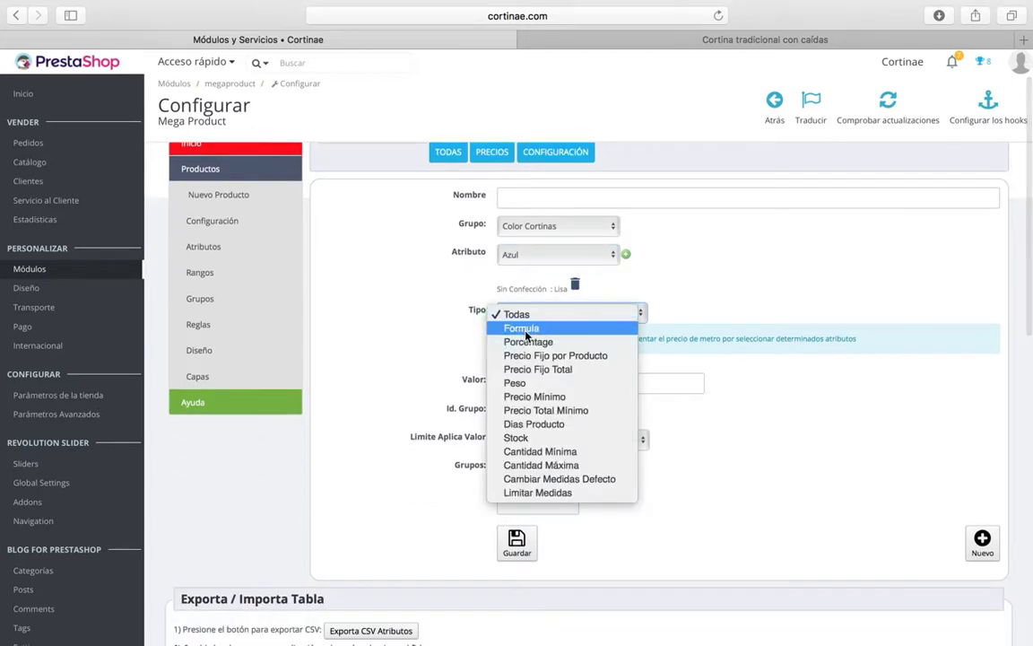
{"action": "left_click", "coordinate": [521, 329]}
{"action": "left_click", "coordinate": [524, 385]}
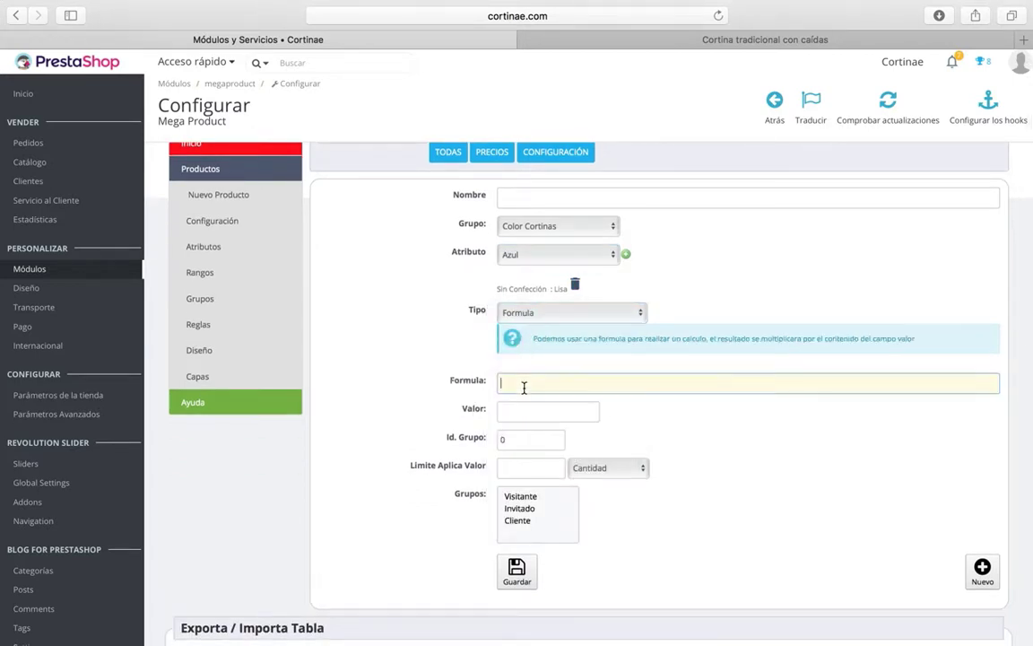
{"action": "type", "text": "(W"}
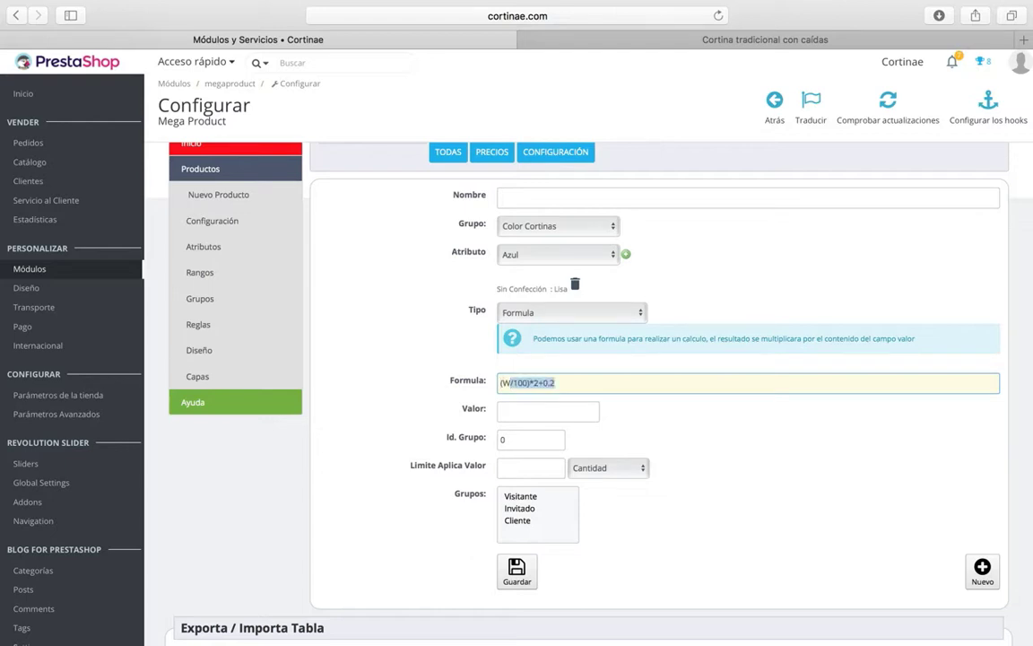
{"action": "type", "text": "/100)+0.2"}
{"action": "scroll", "coordinate": [511, 294], "scroll_direction": "down", "scroll_amount": 3}
{"action": "scroll", "coordinate": [512, 294], "scroll_direction": "down", "scroll_amount": 8}
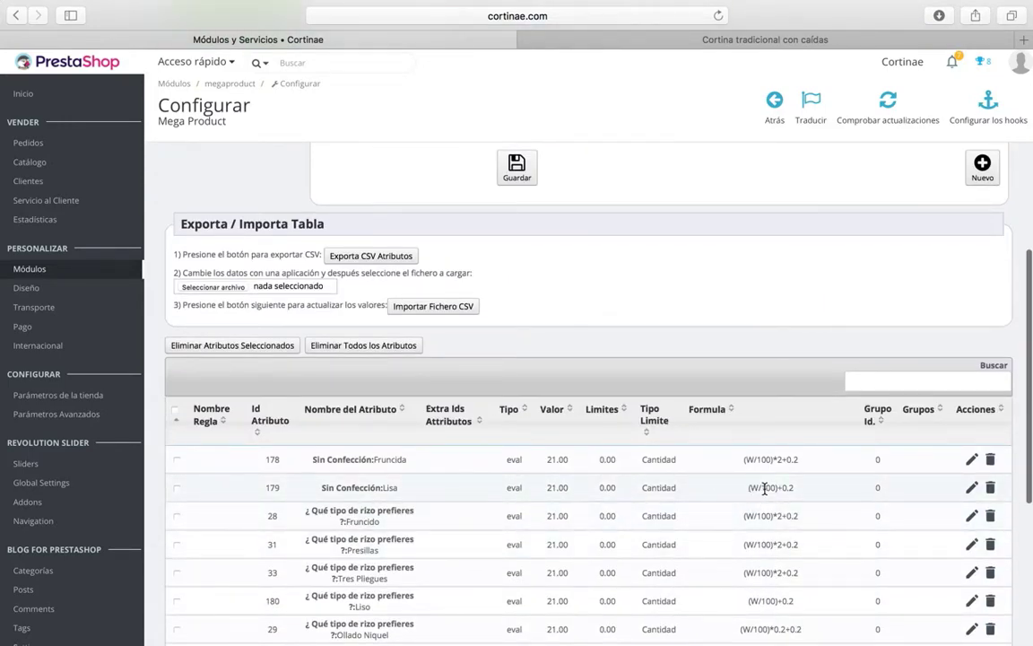
{"action": "scroll", "coordinate": [763, 484], "scroll_direction": "up", "scroll_amount": 5}
{"action": "scroll", "coordinate": [763, 478], "scroll_direction": "up", "scroll_amount": 5}
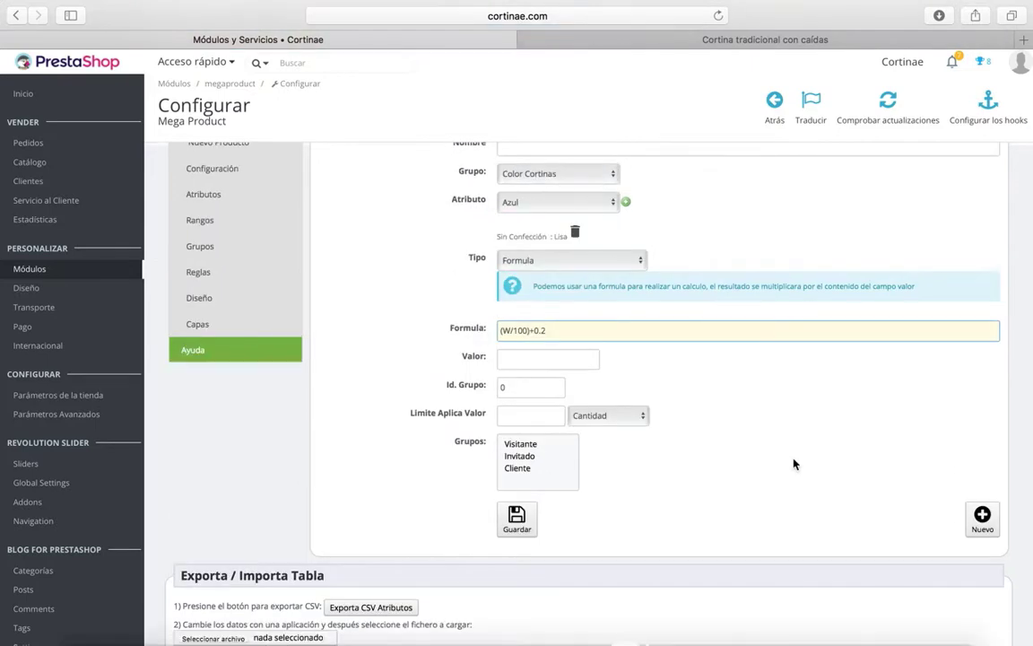
Set the Azul rule's Valor to 2 and save the rule
{"action": "left_click", "coordinate": [539, 360]}
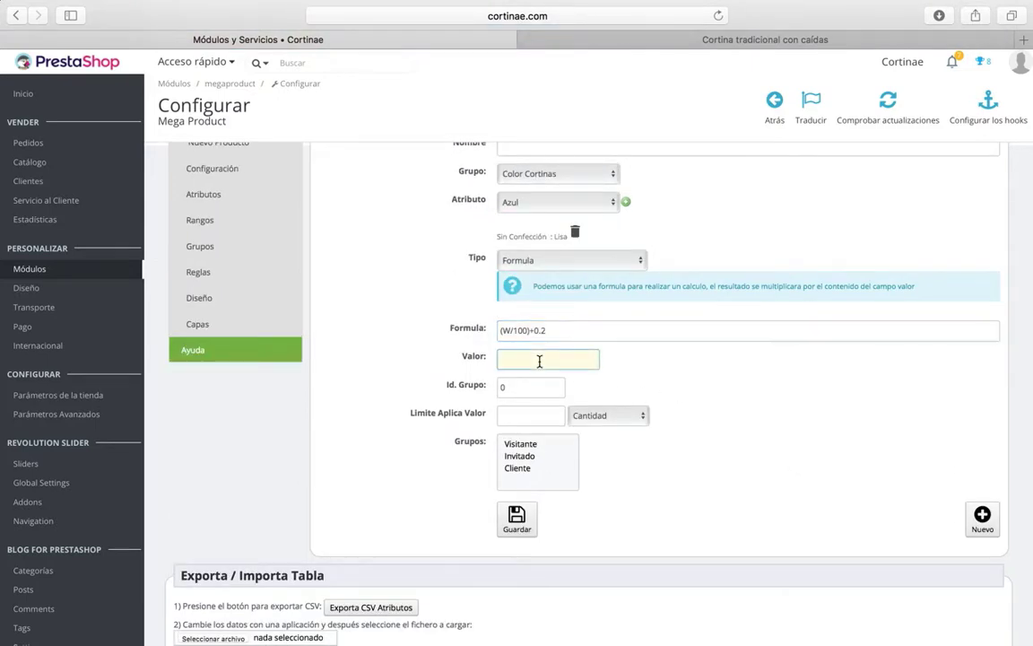
{"action": "type", "text": "2"}
{"action": "scroll", "coordinate": [516, 378], "scroll_direction": "up", "scroll_amount": 1}
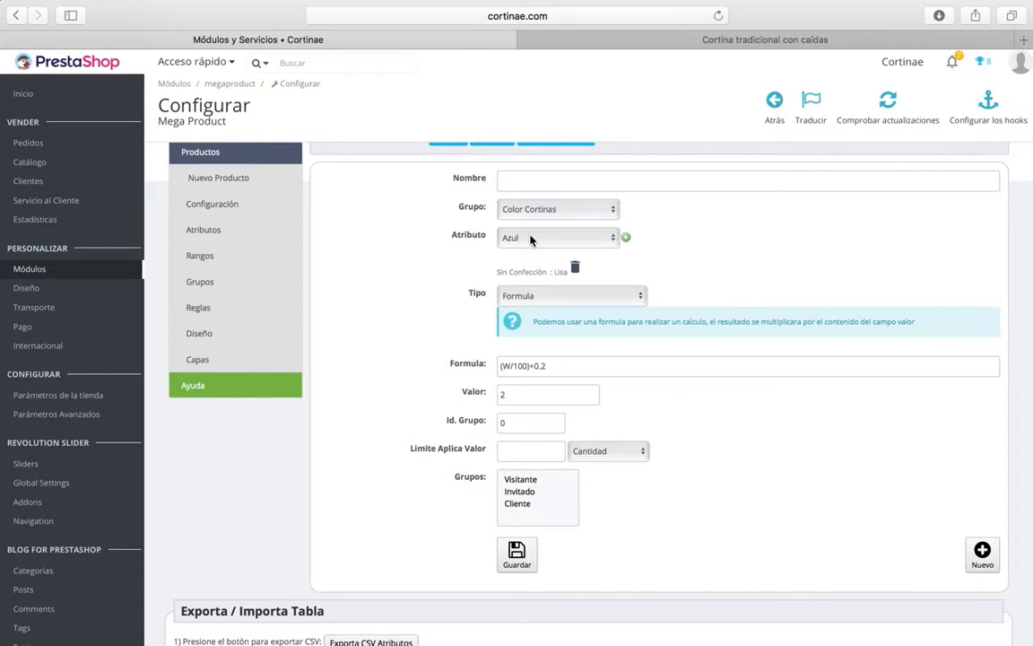
{"action": "left_click", "coordinate": [524, 558]}
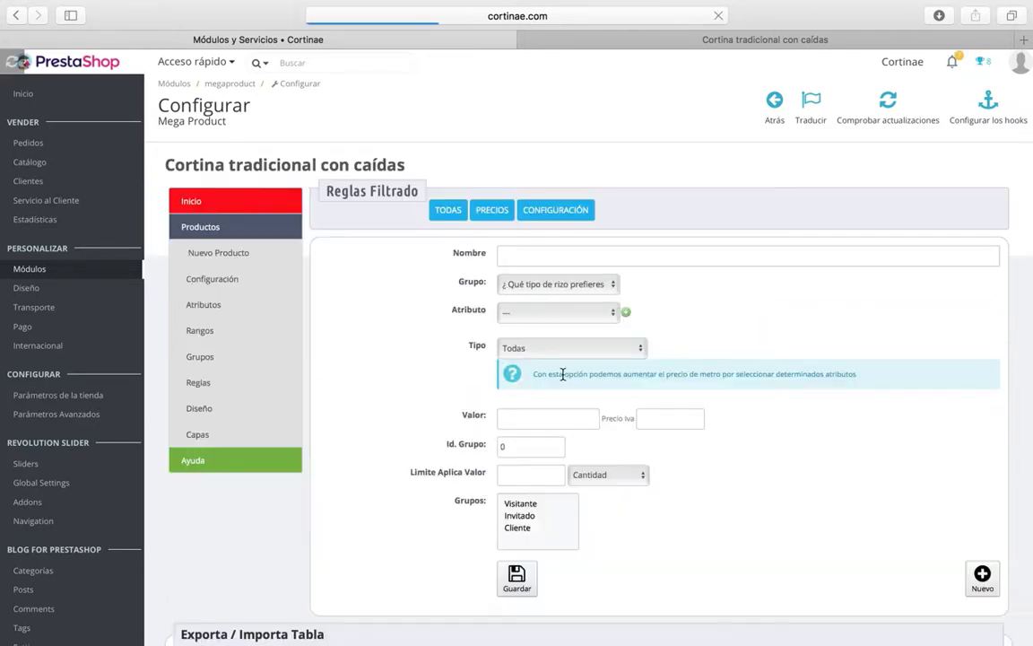
{"action": "left_click", "coordinate": [544, 287]}
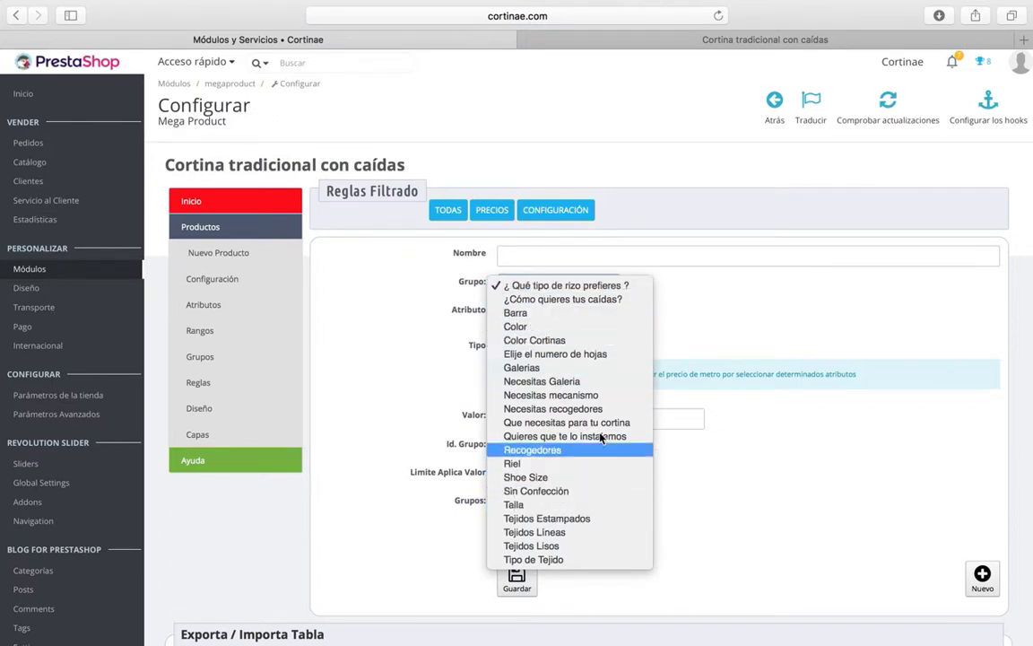
{"action": "left_click", "coordinate": [709, 484]}
{"action": "scroll", "coordinate": [710, 484], "scroll_direction": "down", "scroll_amount": 2}
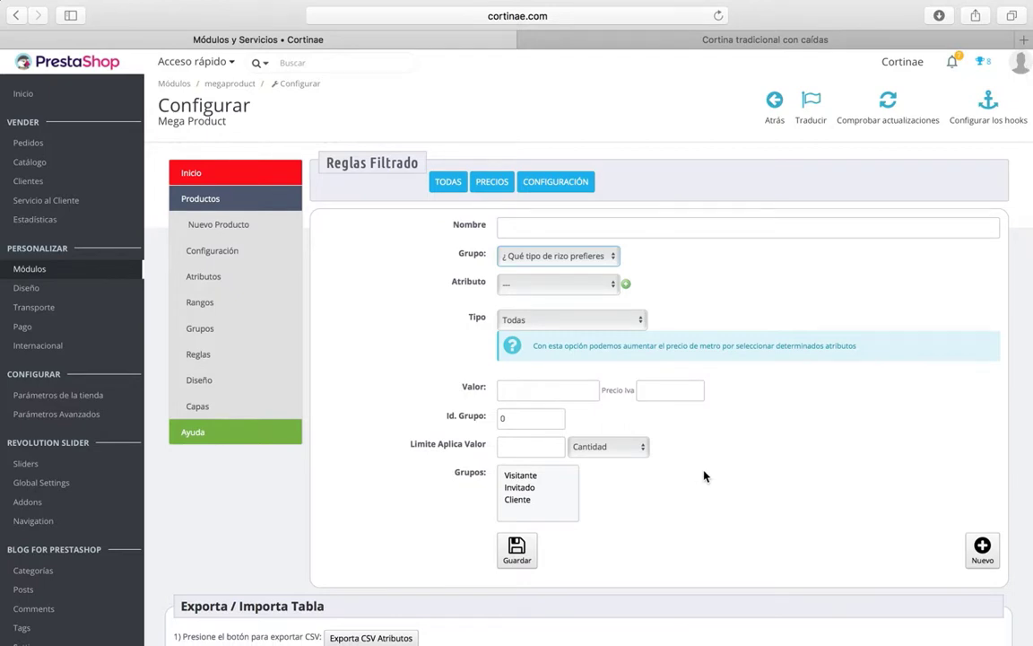
{"action": "scroll", "coordinate": [705, 476], "scroll_direction": "down", "scroll_amount": 2}
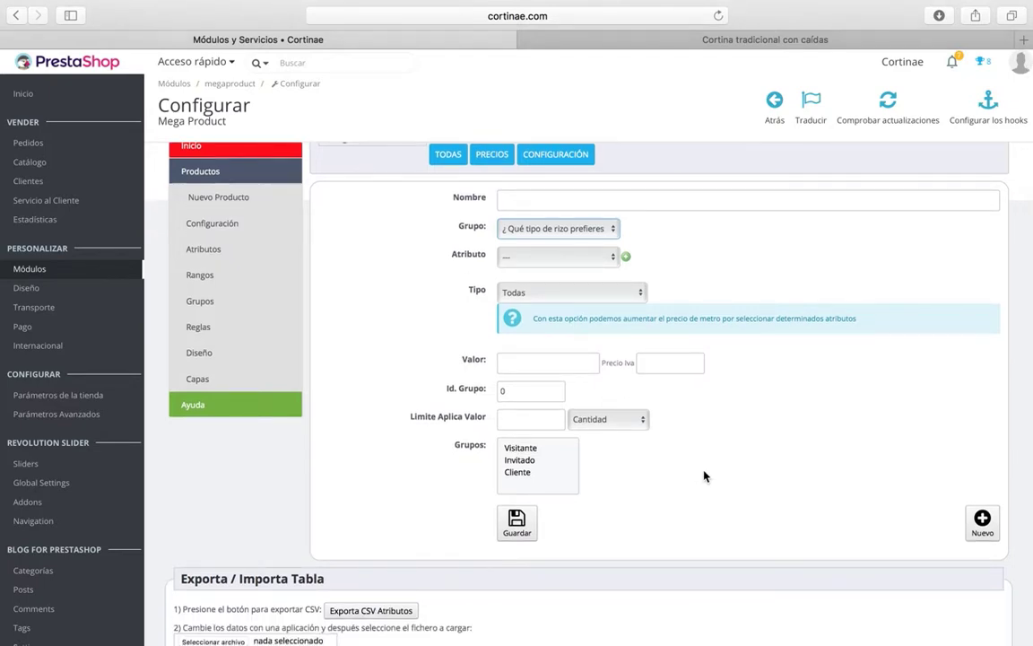
{"action": "scroll", "coordinate": [574, 238], "scroll_direction": "down", "scroll_amount": 3}
{"action": "scroll", "coordinate": [556, 240], "scroll_direction": "down", "scroll_amount": 3}
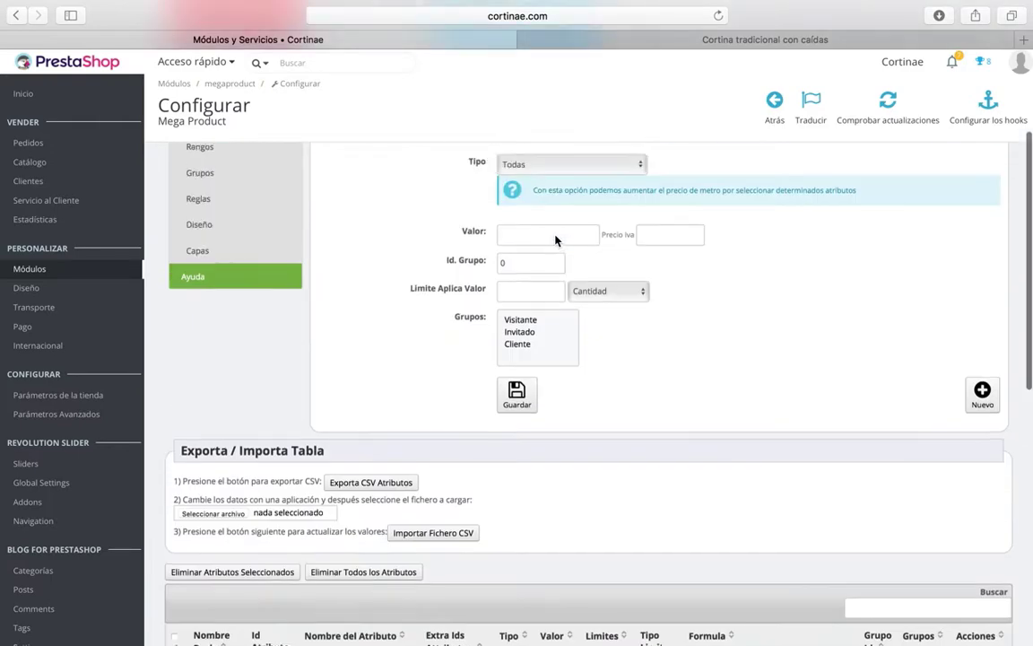
{"action": "scroll", "coordinate": [556, 231], "scroll_direction": "up", "scroll_amount": 6}
Add Sin Confección Lisa as the extra attribute of another new rule
{"action": "left_click", "coordinate": [553, 263]}
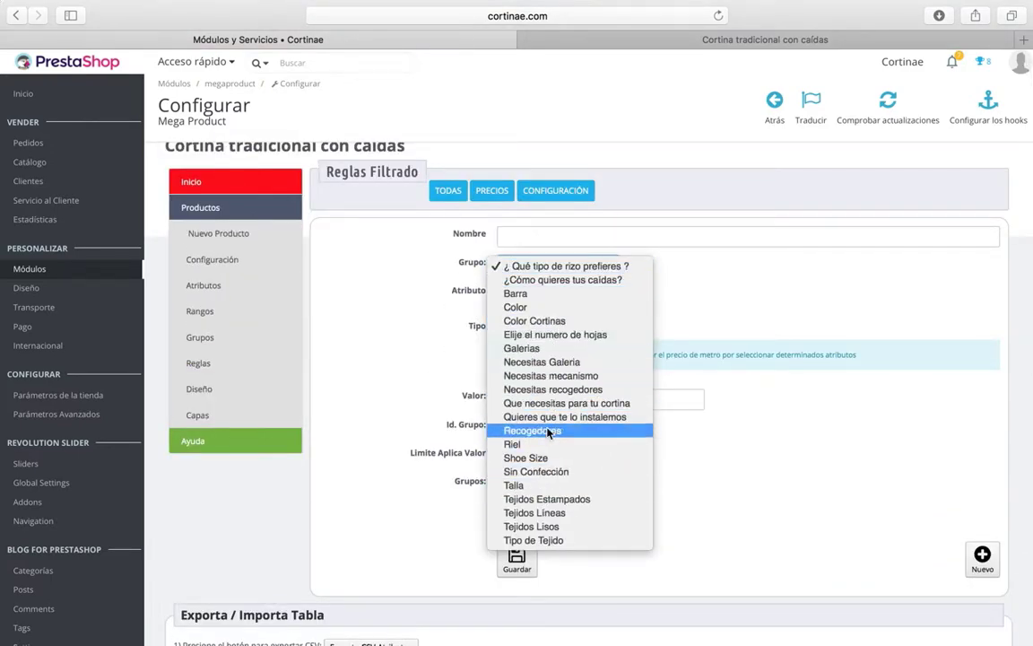
{"action": "left_click", "coordinate": [537, 471]}
{"action": "left_click", "coordinate": [550, 296]}
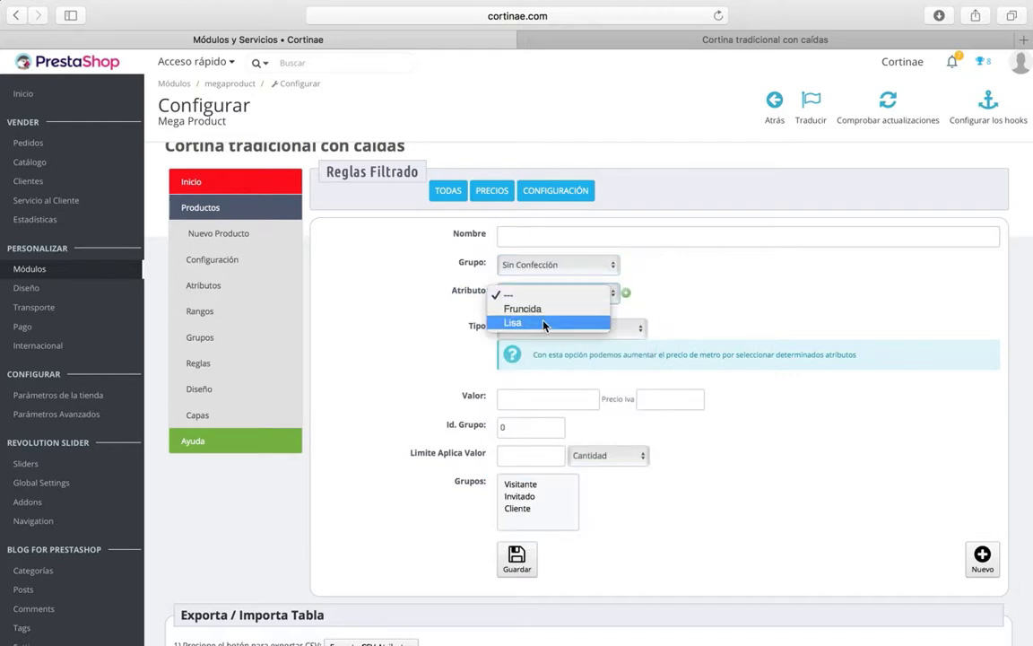
{"action": "left_click", "coordinate": [545, 322]}
{"action": "left_click", "coordinate": [625, 293]}
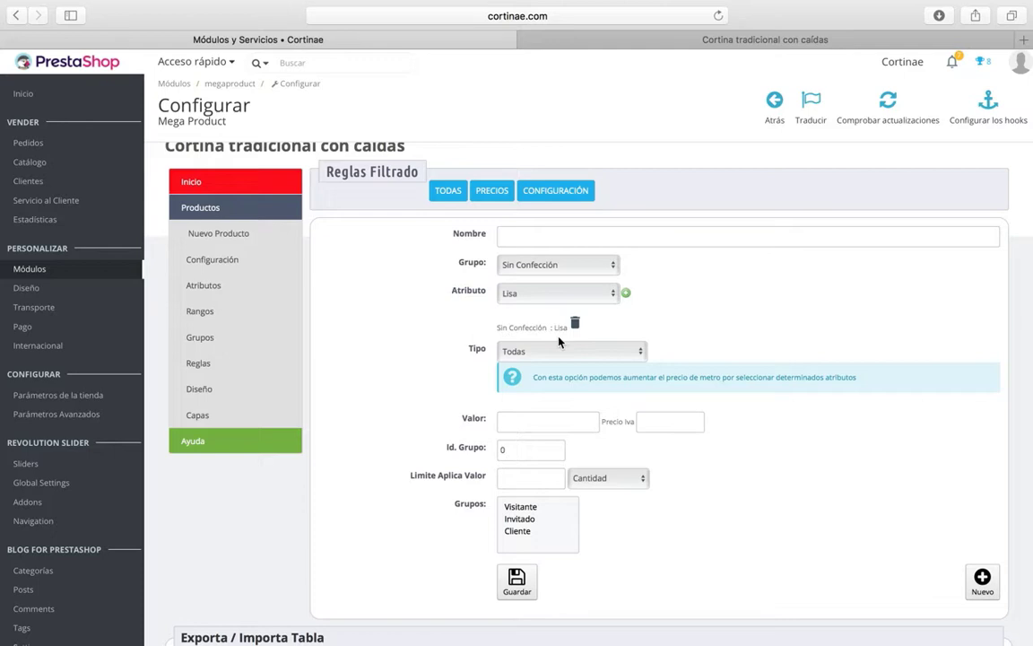
Choose the Color Cortinas group and the Lila attribute for the new rule
{"action": "left_click", "coordinate": [560, 271]}
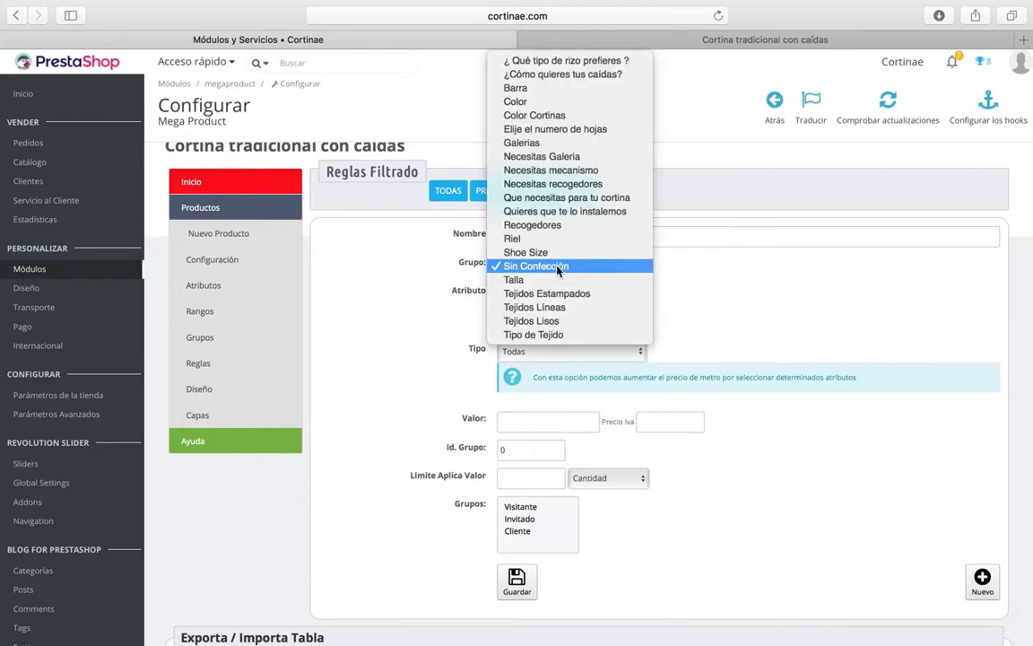
{"action": "left_click", "coordinate": [544, 116]}
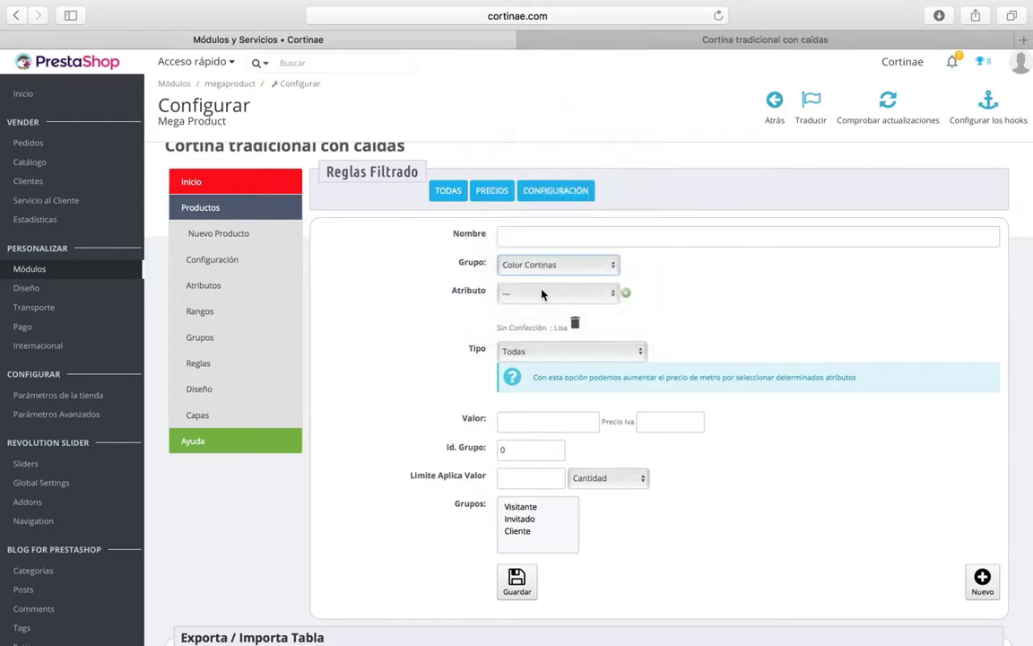
{"action": "left_click", "coordinate": [543, 294]}
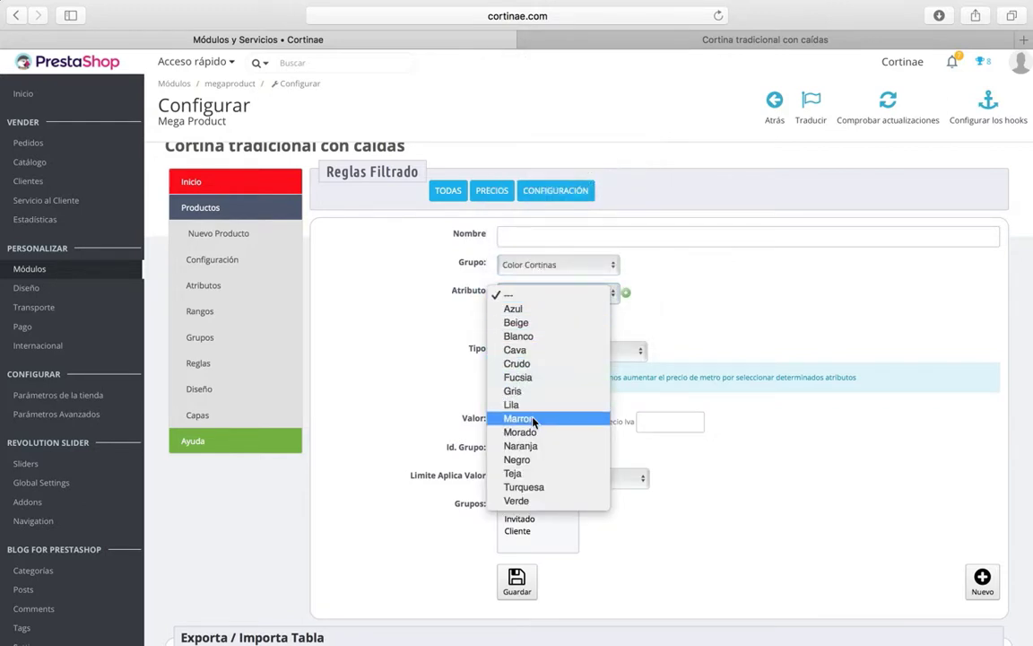
{"action": "left_click", "coordinate": [529, 405]}
Set the Lila rule's type to Formula with the formula (W/100)+0.2, and consult the list of existing rules
{"action": "left_click", "coordinate": [539, 352]}
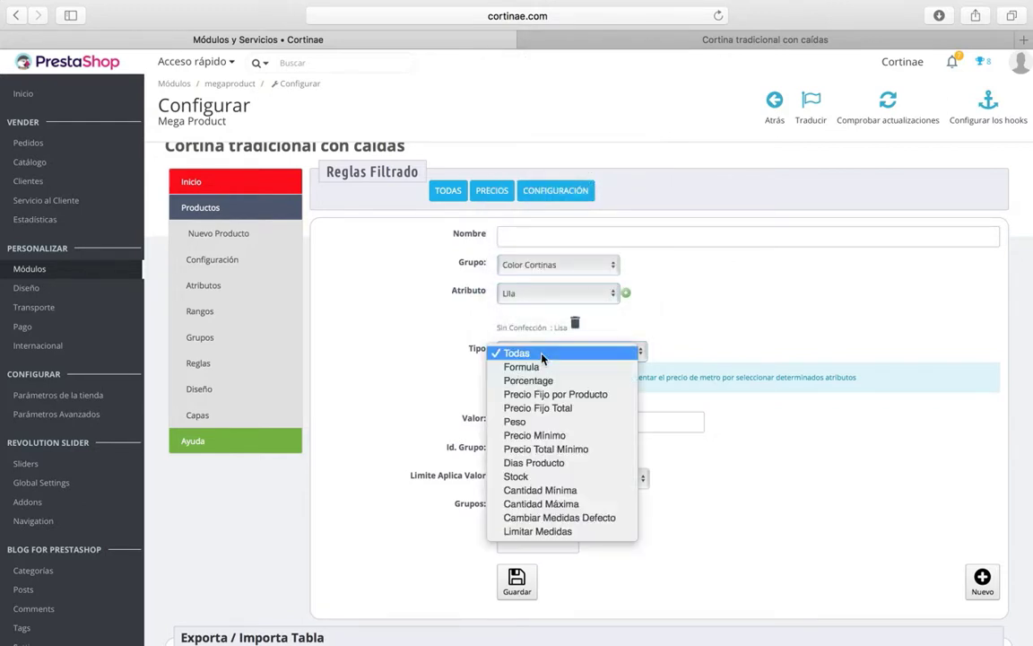
{"action": "left_click", "coordinate": [536, 364]}
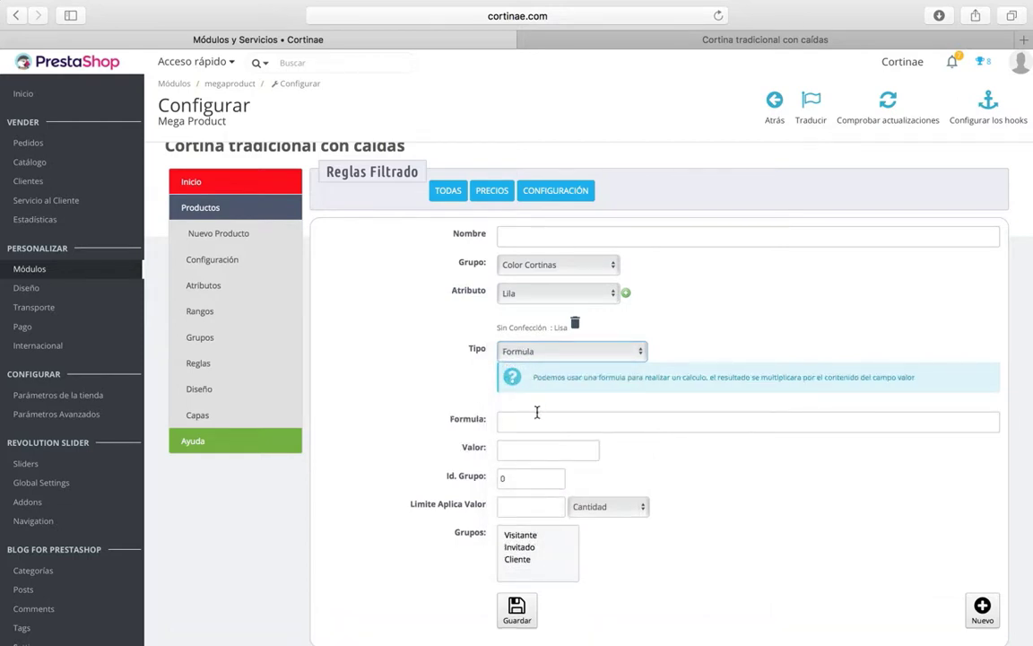
{"action": "left_click", "coordinate": [533, 418]}
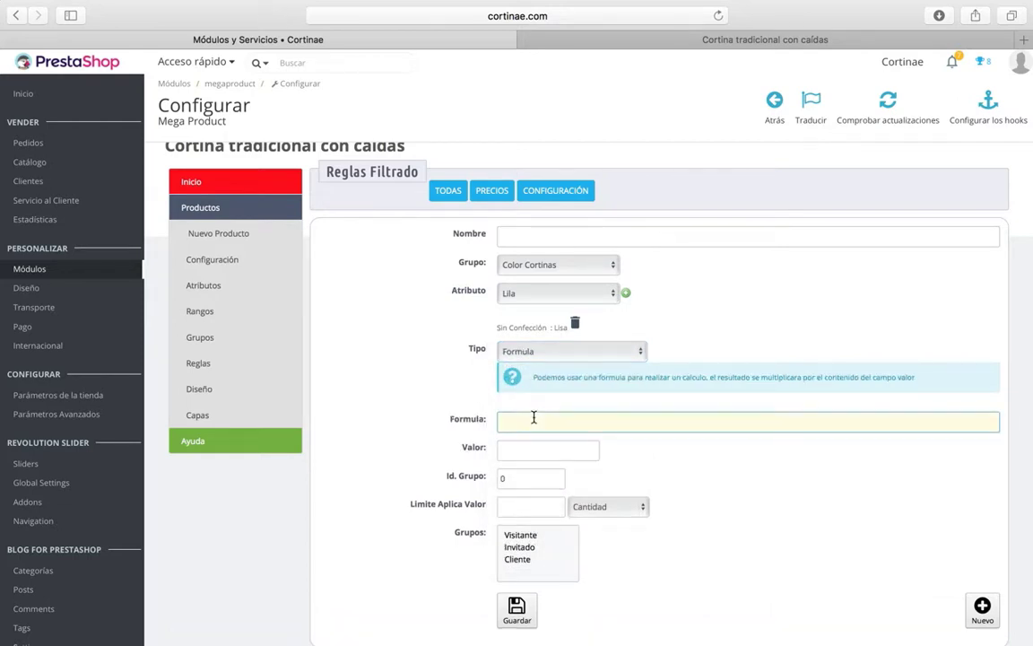
{"action": "type", "text": "("}
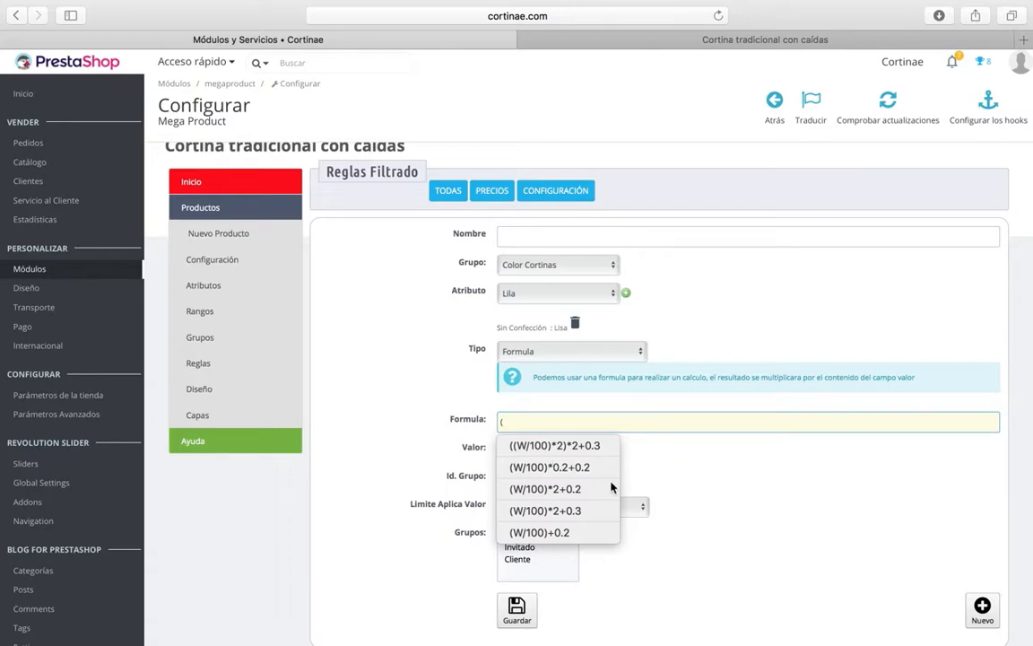
{"action": "left_click", "coordinate": [581, 531]}
{"action": "scroll", "coordinate": [710, 518], "scroll_direction": "down", "scroll_amount": 1}
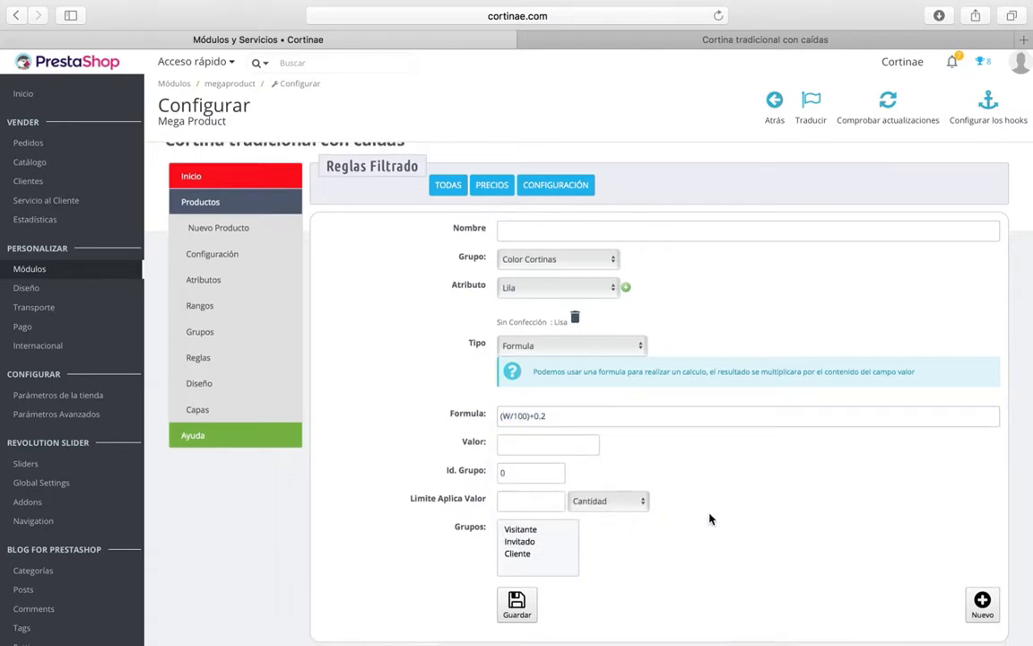
{"action": "scroll", "coordinate": [709, 518], "scroll_direction": "down", "scroll_amount": 5}
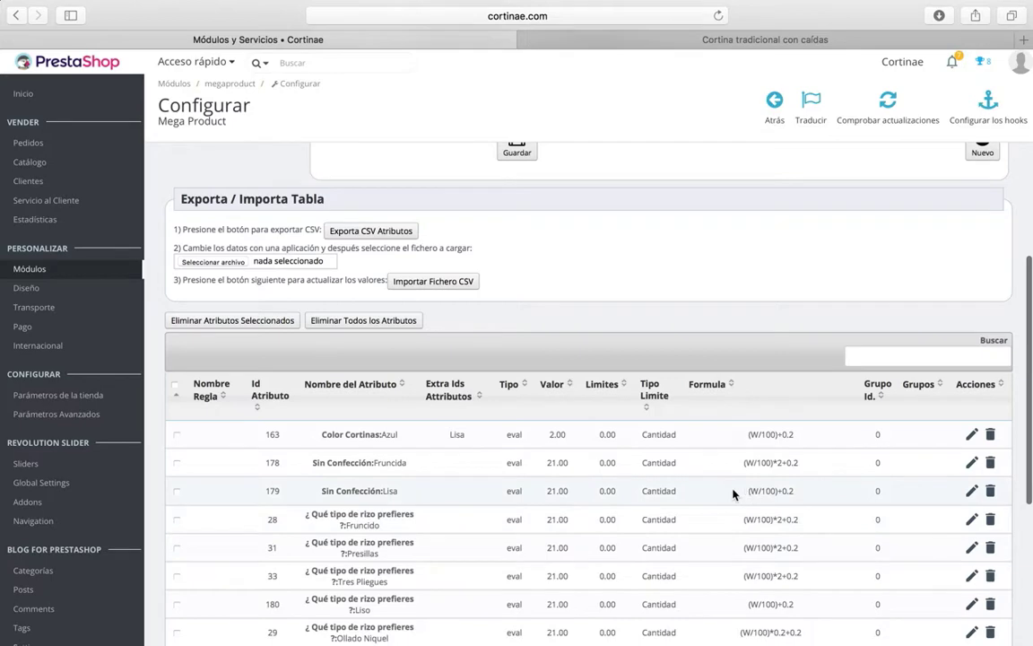
Set the Lila rule's Valor to 2
{"action": "scroll", "coordinate": [489, 498], "scroll_direction": "up", "scroll_amount": 4}
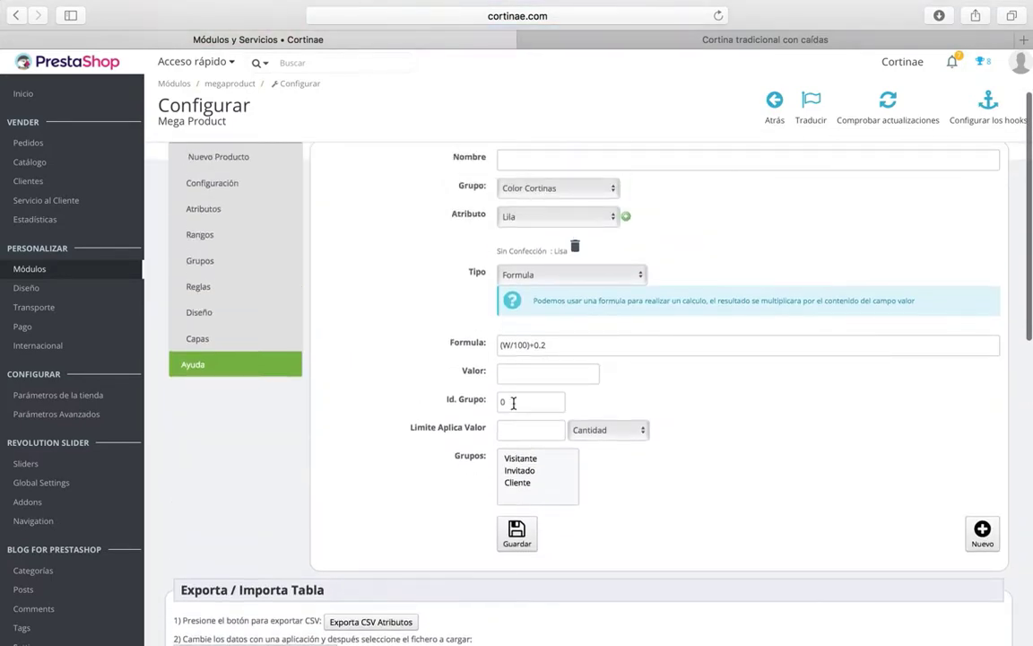
{"action": "left_click", "coordinate": [513, 370]}
{"action": "type", "text": "2"}
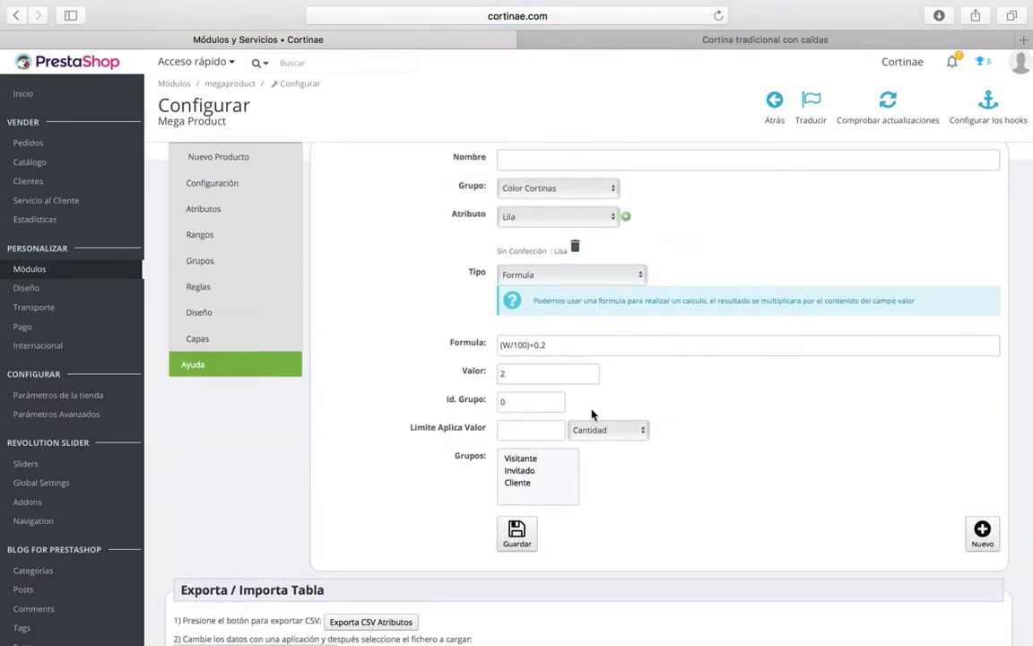
Remove the Sin Confección Lisa extra attribute from the unsaved Lila rule and reload the page to discard the rule
{"action": "scroll", "coordinate": [591, 413], "scroll_direction": "up", "scroll_amount": 2}
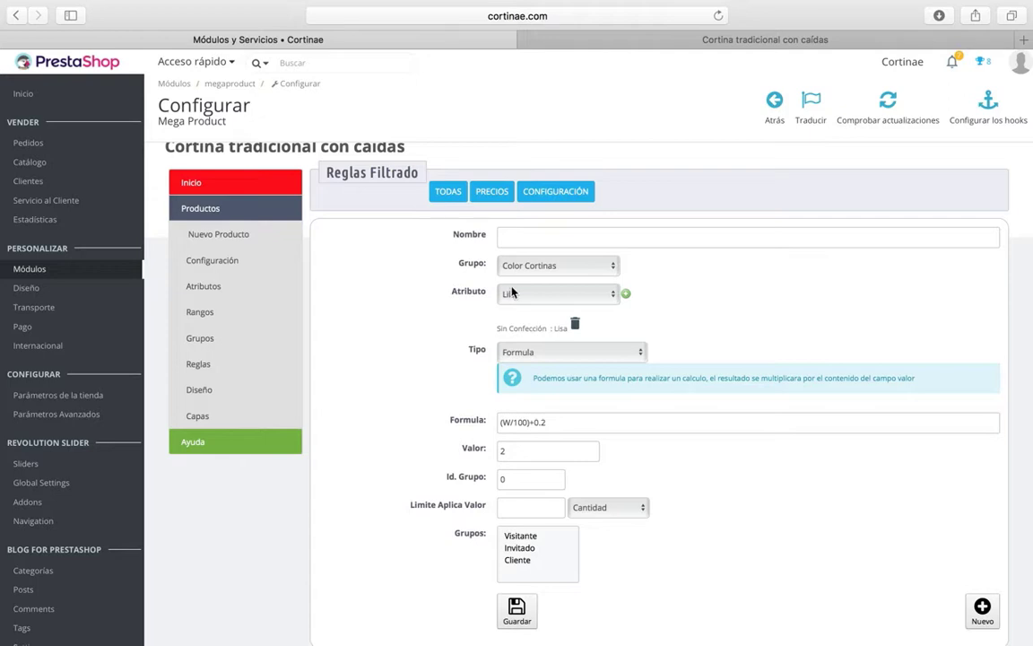
{"action": "left_click", "coordinate": [575, 323]}
{"action": "scroll", "coordinate": [814, 484], "scroll_direction": "down", "scroll_amount": 2}
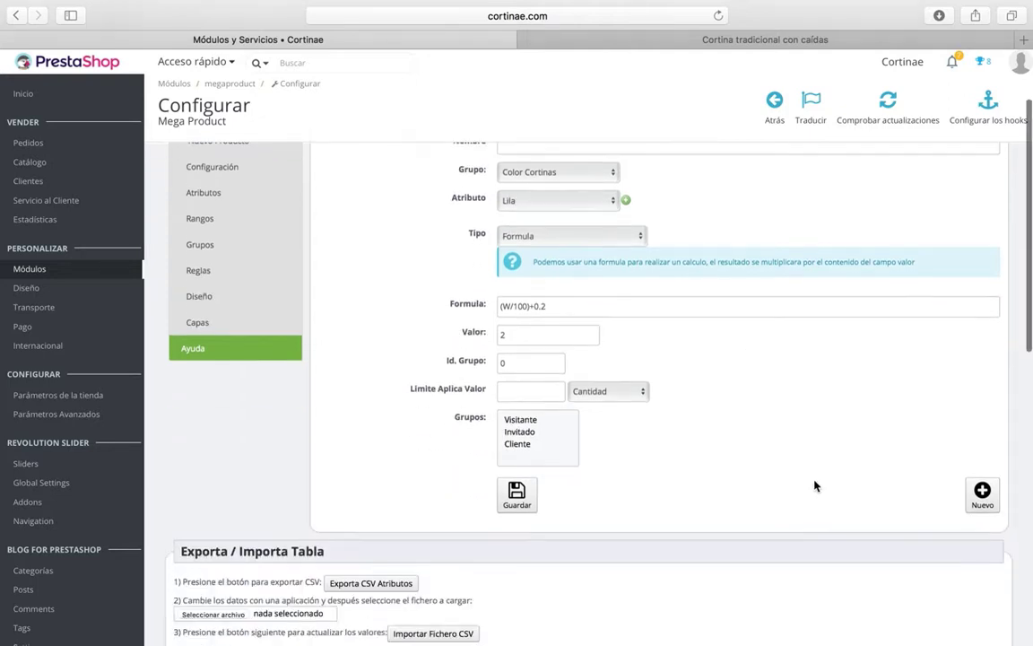
{"action": "left_click", "coordinate": [719, 16]}
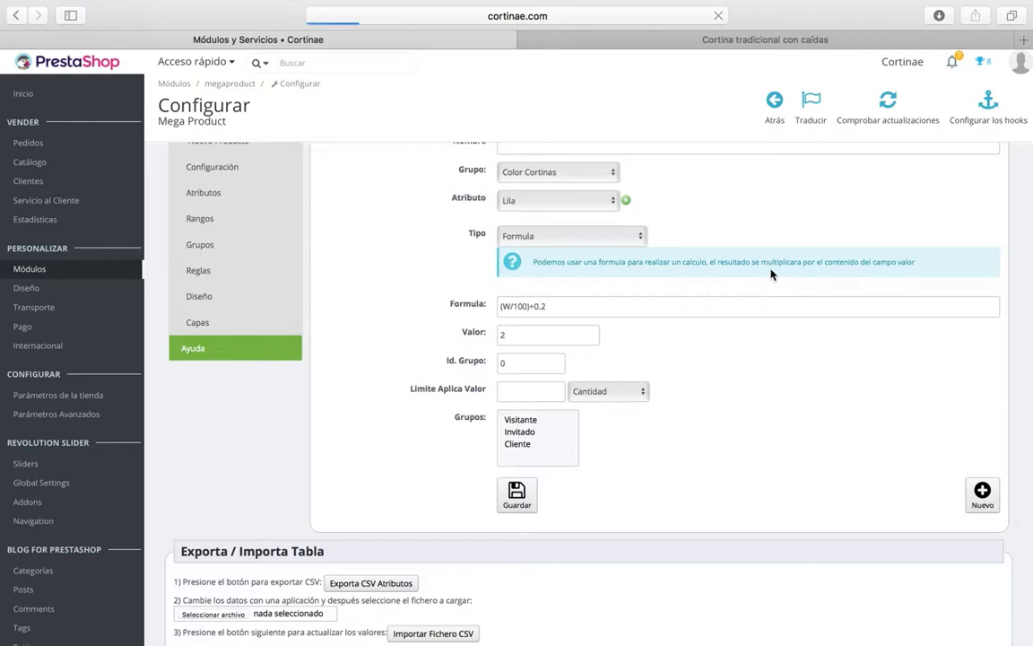
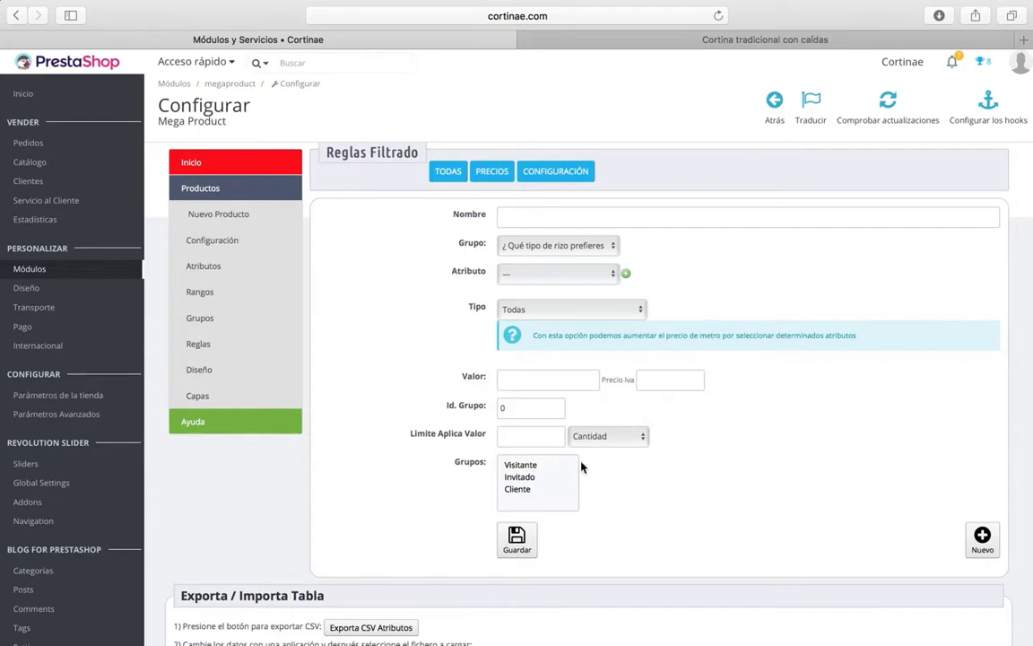
Switch to Word to read the Sin Confección and Con Confección calculation notes, and return to Safari
{"action": "mouse_move", "coordinate": [579, 638]}
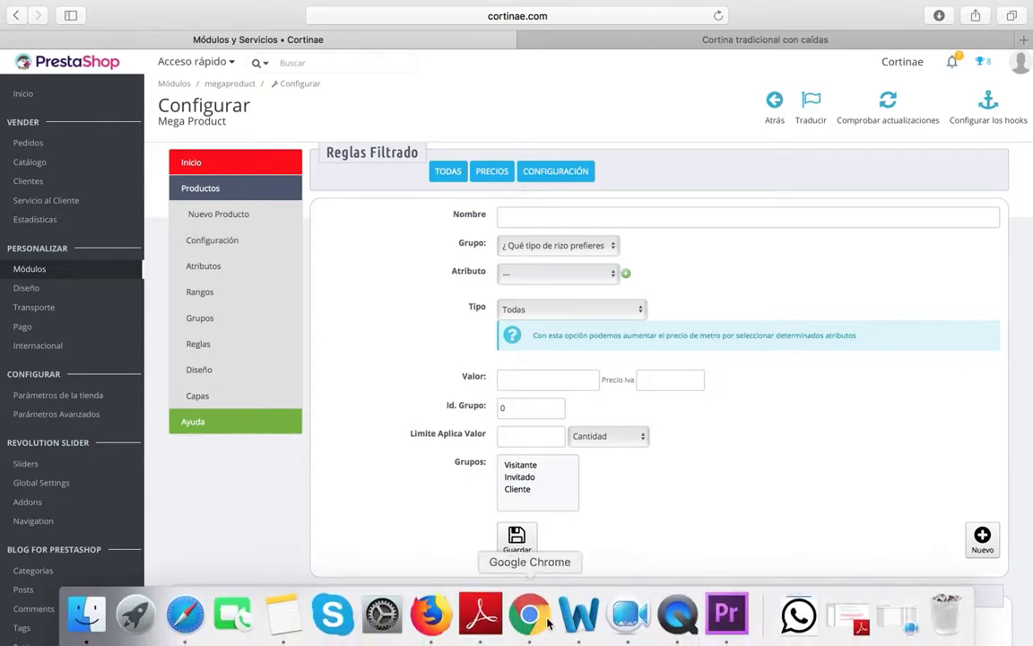
{"action": "left_click", "coordinate": [578, 617]}
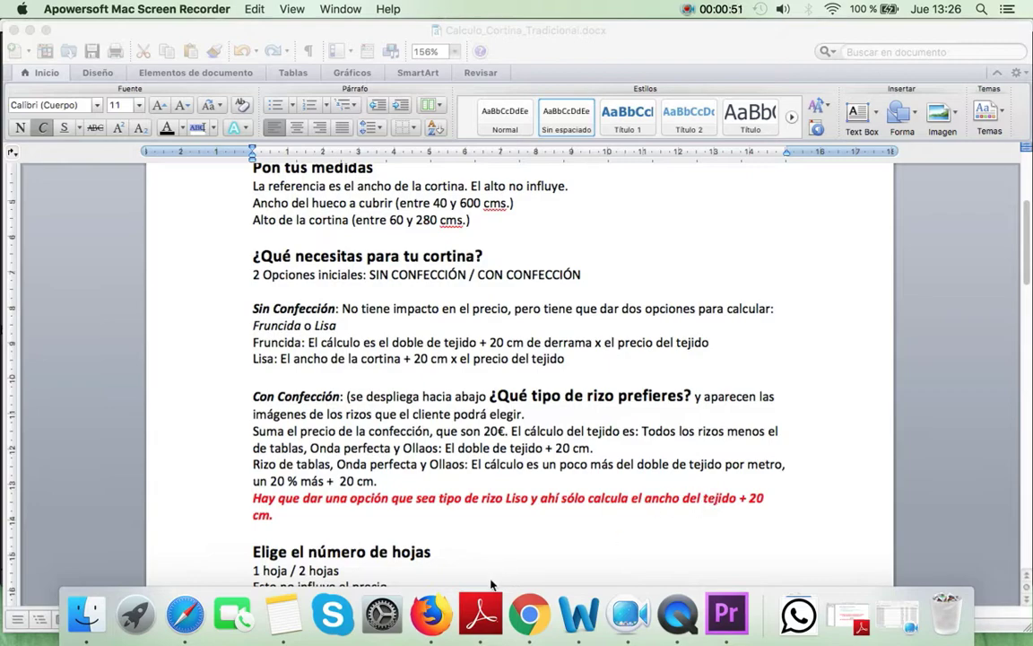
{"action": "left_click", "coordinate": [184, 615]}
Choose the Liso attribute of the ¿Qué tipo de rizo prefieres? group for a new rule and set its type to Formula
{"action": "left_click", "coordinate": [528, 252]}
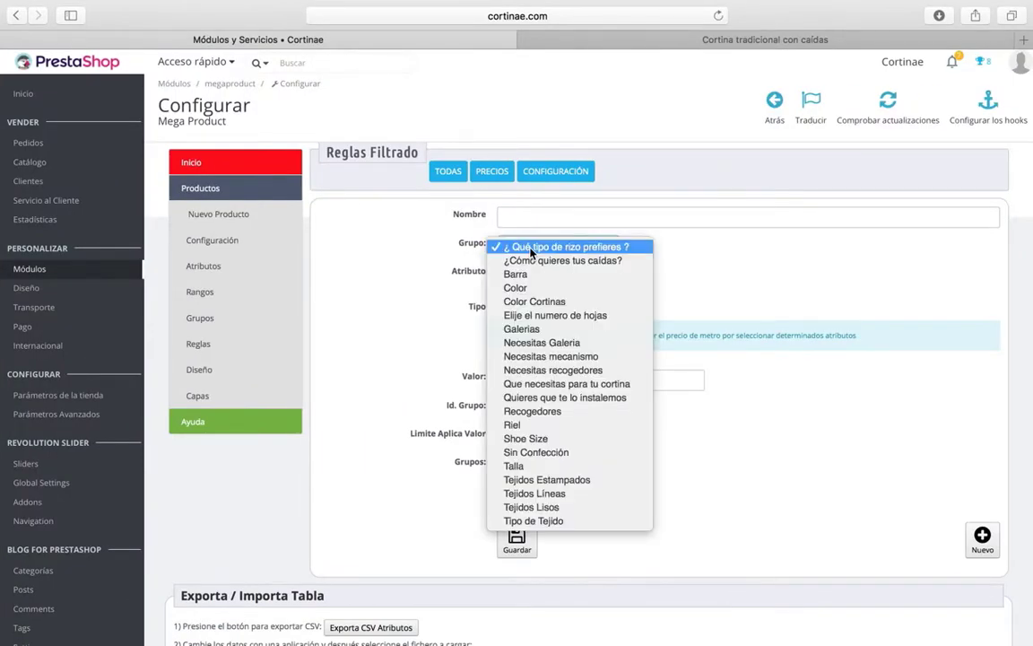
{"action": "left_click", "coordinate": [530, 249]}
{"action": "left_click", "coordinate": [532, 273]}
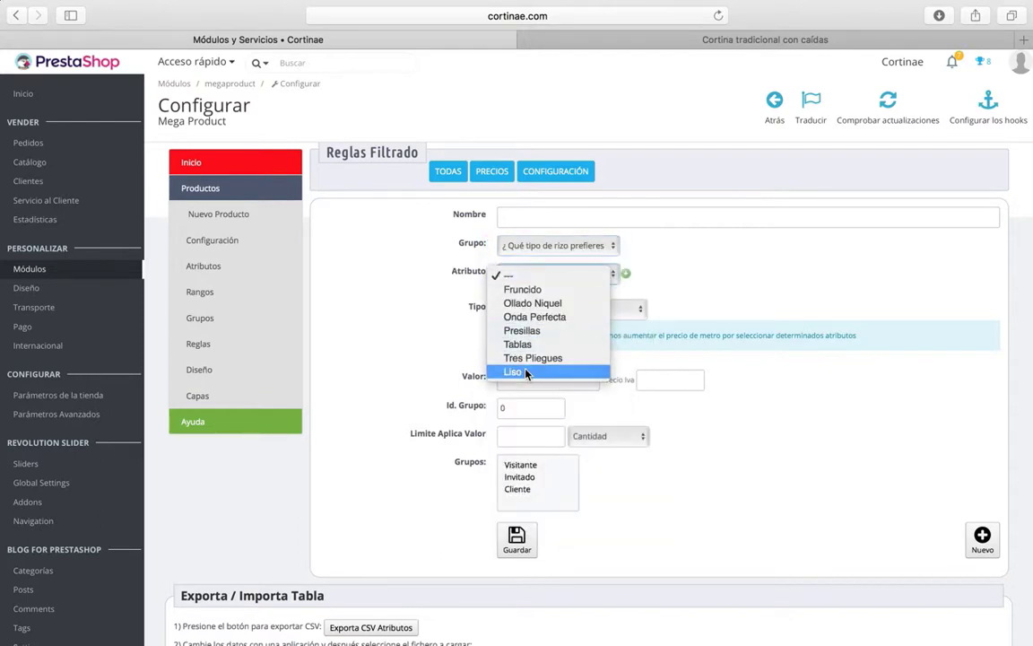
{"action": "left_click", "coordinate": [526, 372]}
{"action": "left_click", "coordinate": [537, 309]}
{"action": "left_click", "coordinate": [533, 313]}
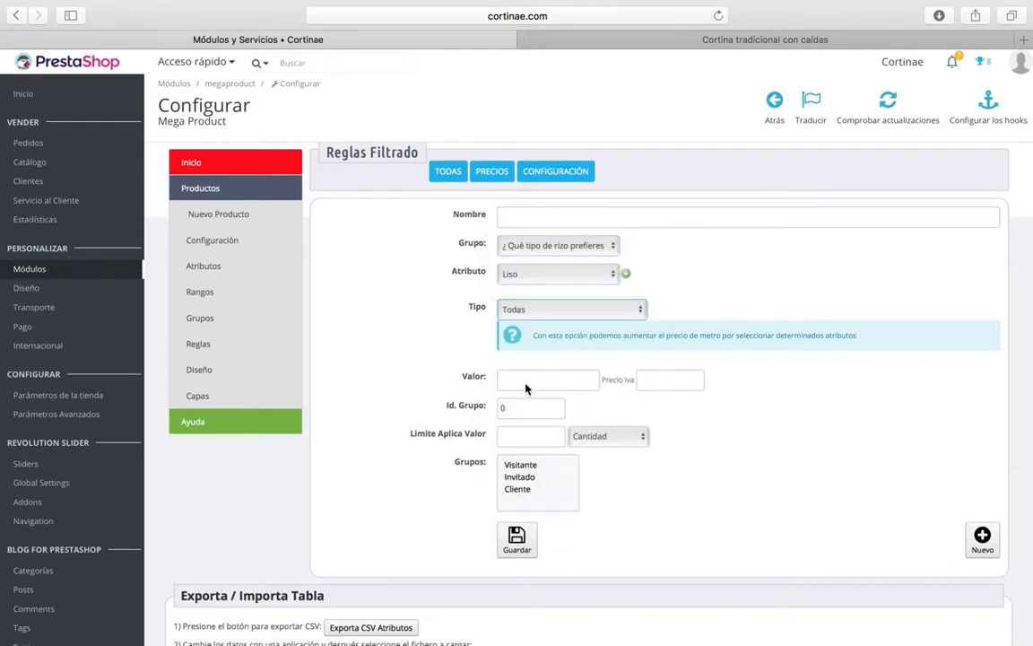
Give the new Liso rule the formula (W/100)+0.2 and a Valor of 21
{"action": "left_click", "coordinate": [524, 382]}
{"action": "type", "text": "("}
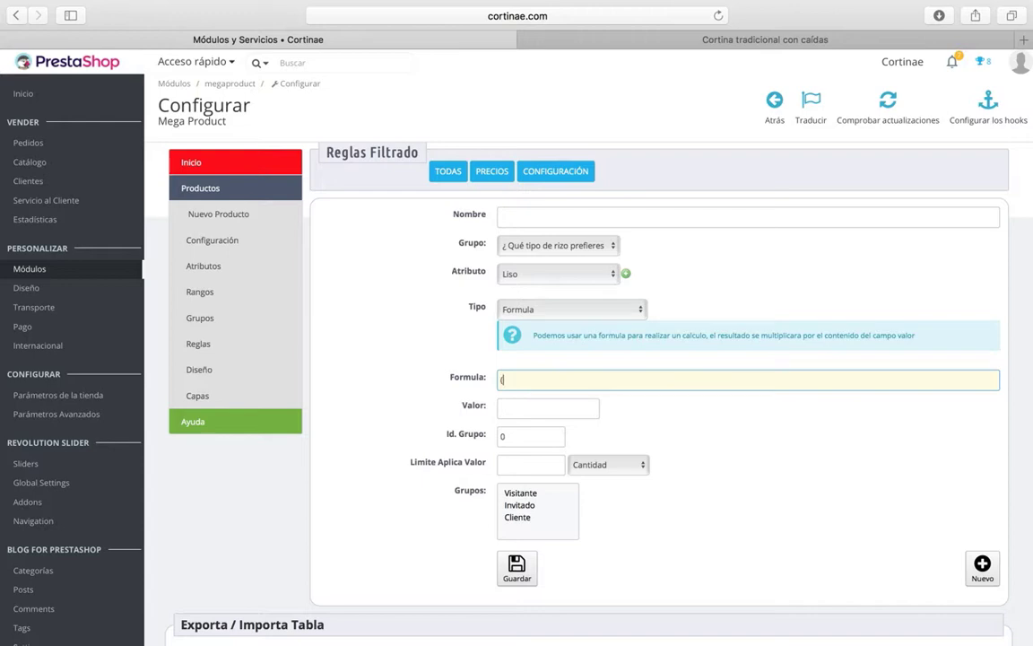
{"action": "type", "text": "W/100"}
{"action": "type", "text": "0)"}
{"action": "type", "text": "00)"}
{"action": "left_click", "coordinate": [528, 379]}
{"action": "key", "text": "BackSpace"}
{"action": "left_click", "coordinate": [542, 404]}
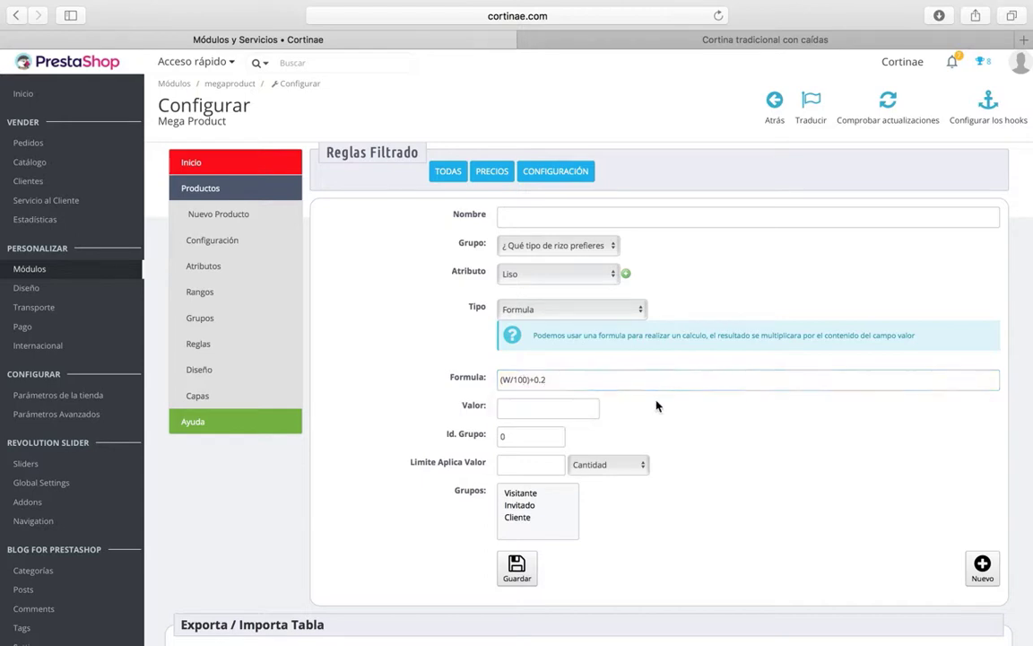
{"action": "left_click", "coordinate": [569, 408]}
{"action": "type", "text": "21"}
{"action": "left_click", "coordinate": [655, 426]}
Compare the new Liso rule with the existing rules, and clear its formula and Valor
{"action": "scroll", "coordinate": [628, 511], "scroll_direction": "down", "scroll_amount": 1}
{"action": "scroll", "coordinate": [653, 521], "scroll_direction": "down", "scroll_amount": 15}
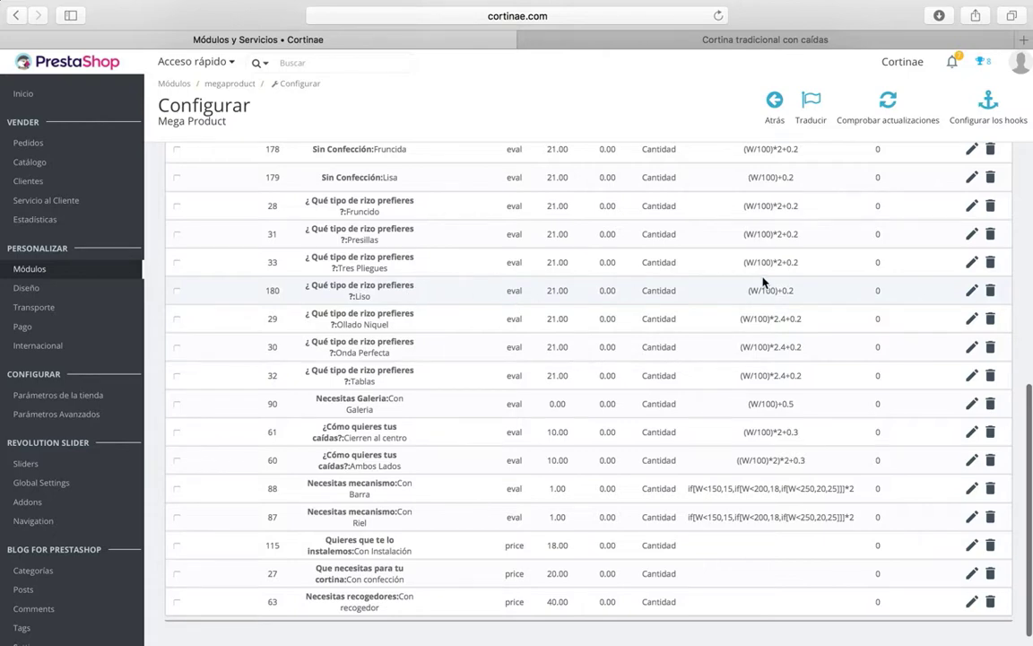
{"action": "scroll", "coordinate": [763, 284], "scroll_direction": "up", "scroll_amount": 15}
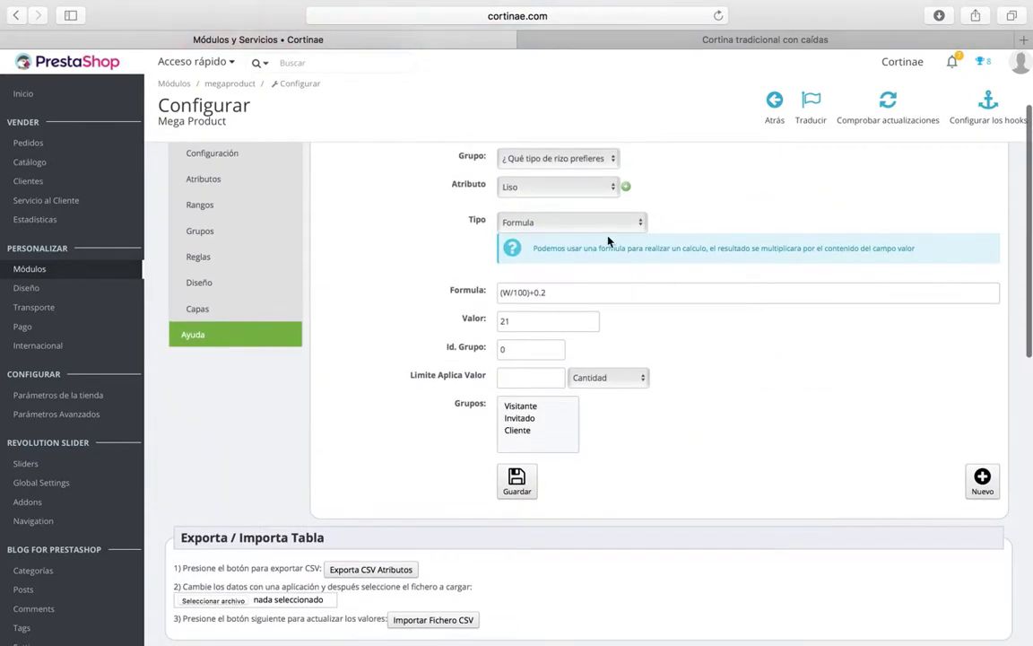
{"action": "left_click", "coordinate": [558, 292]}
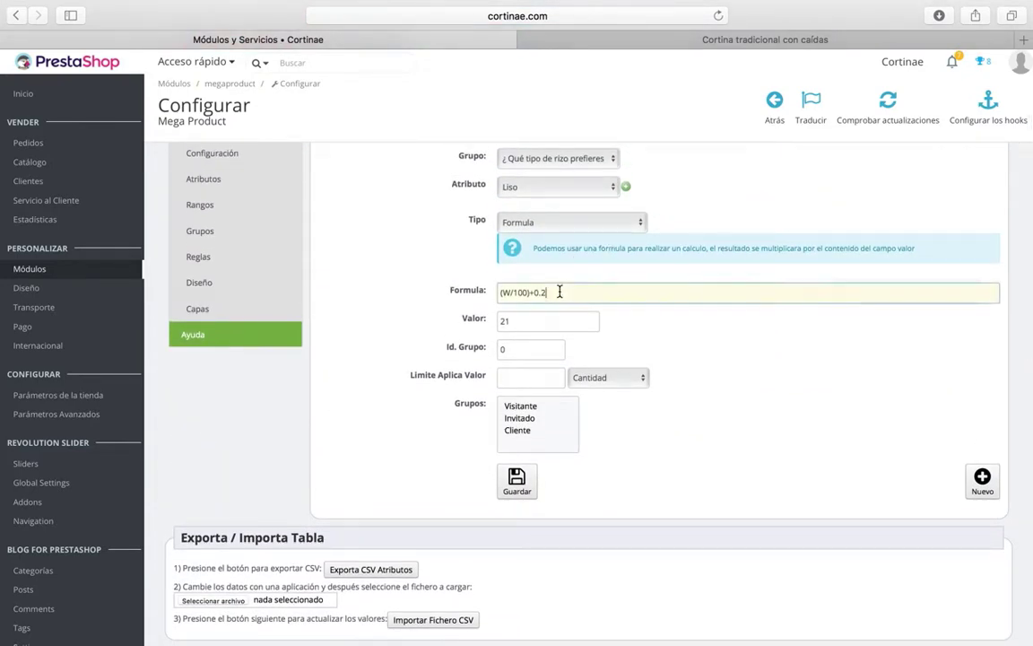
{"action": "key", "text": "super+a"}
{"action": "key", "text": "BackSpace"}
{"action": "left_click", "coordinate": [541, 320]}
{"action": "key", "text": "BackSpace"}
{"action": "key", "text": "BackSpace"}
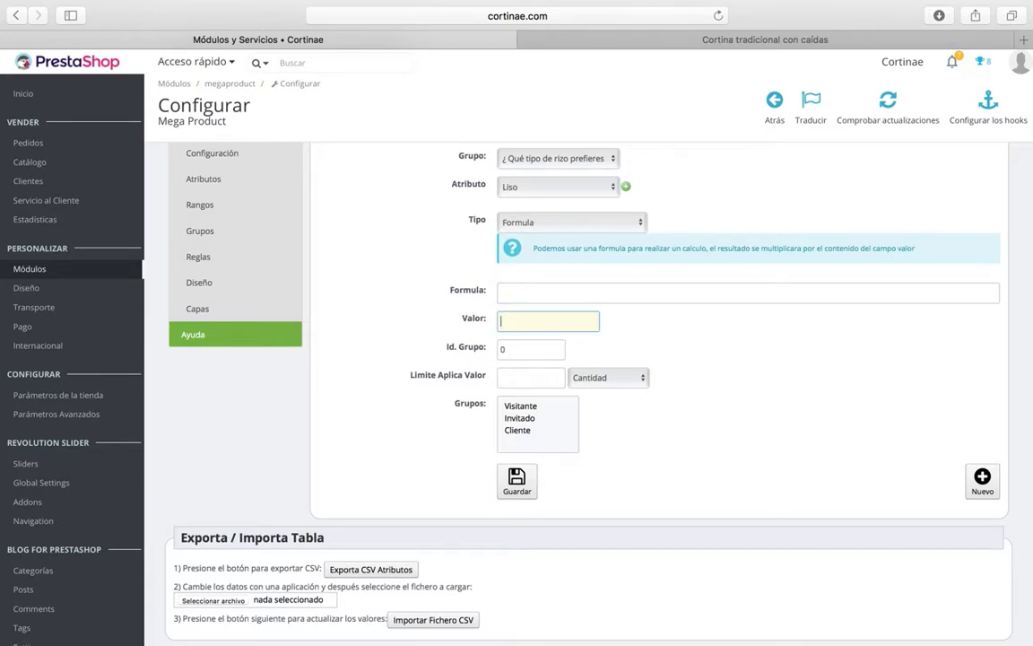
{"action": "left_click", "coordinate": [561, 187]}
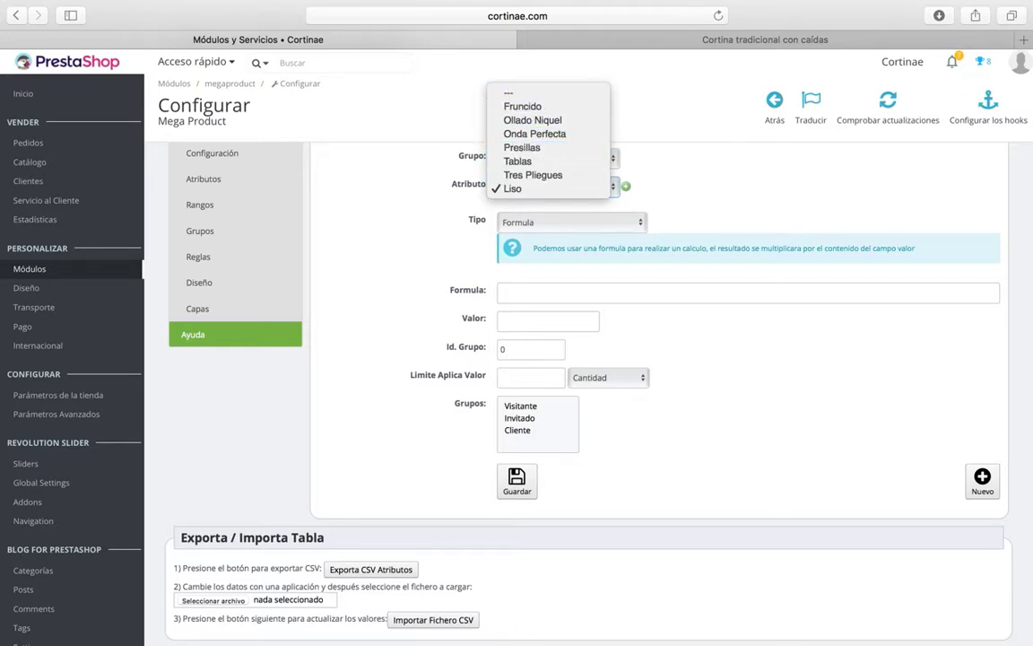
{"action": "left_click", "coordinate": [690, 459]}
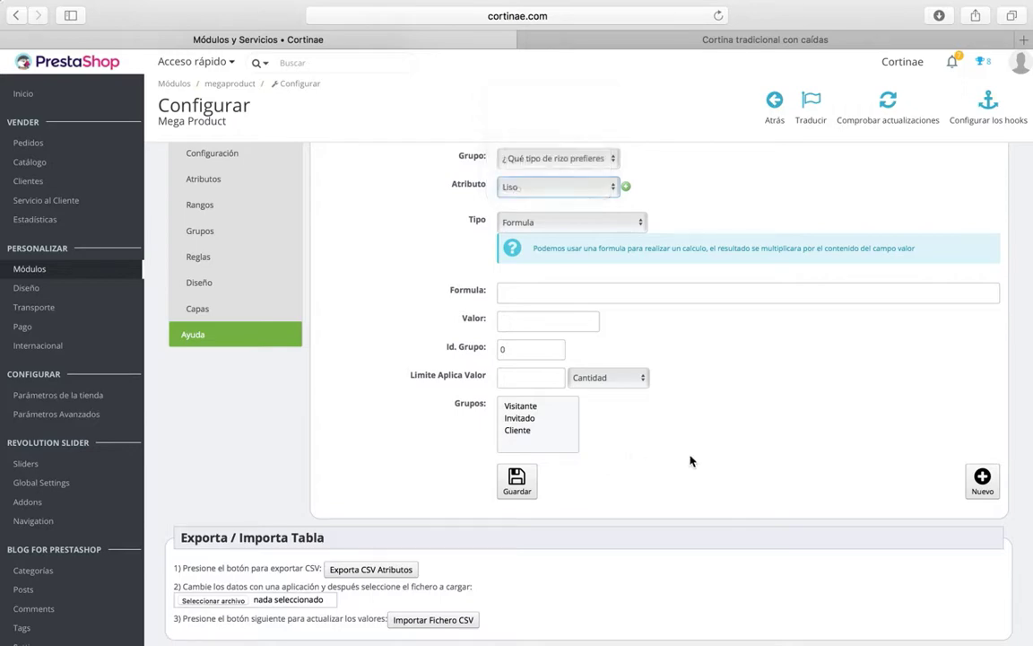
Open the existing Fruncido rule for editing and examine its formula and Valor
{"action": "scroll", "coordinate": [686, 459], "scroll_direction": "down", "scroll_amount": 10}
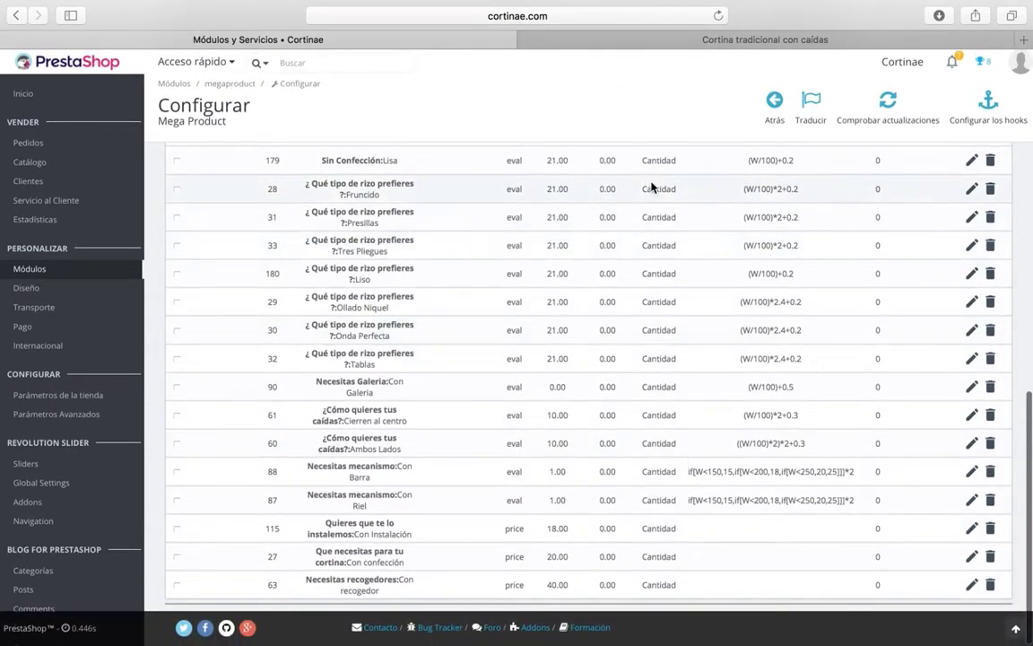
{"action": "left_click", "coordinate": [971, 190]}
{"action": "scroll", "coordinate": [534, 417], "scroll_direction": "down", "scroll_amount": 2}
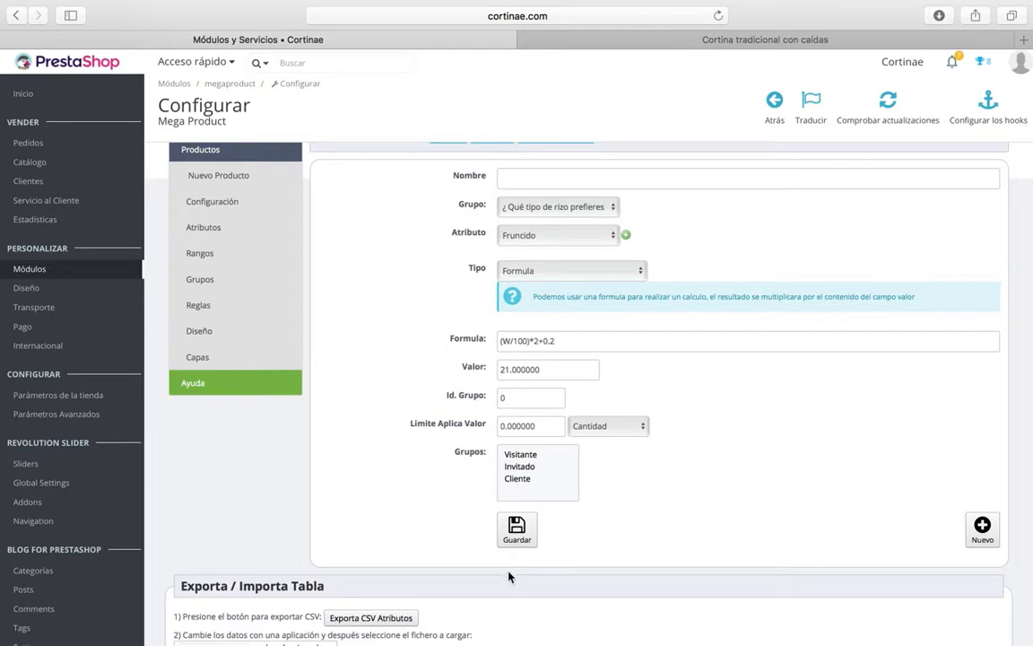
{"action": "left_click", "coordinate": [572, 341]}
{"action": "left_click_drag", "start_coordinate": [573, 341], "coordinate": [505, 341]}
{"action": "left_click", "coordinate": [591, 368]}
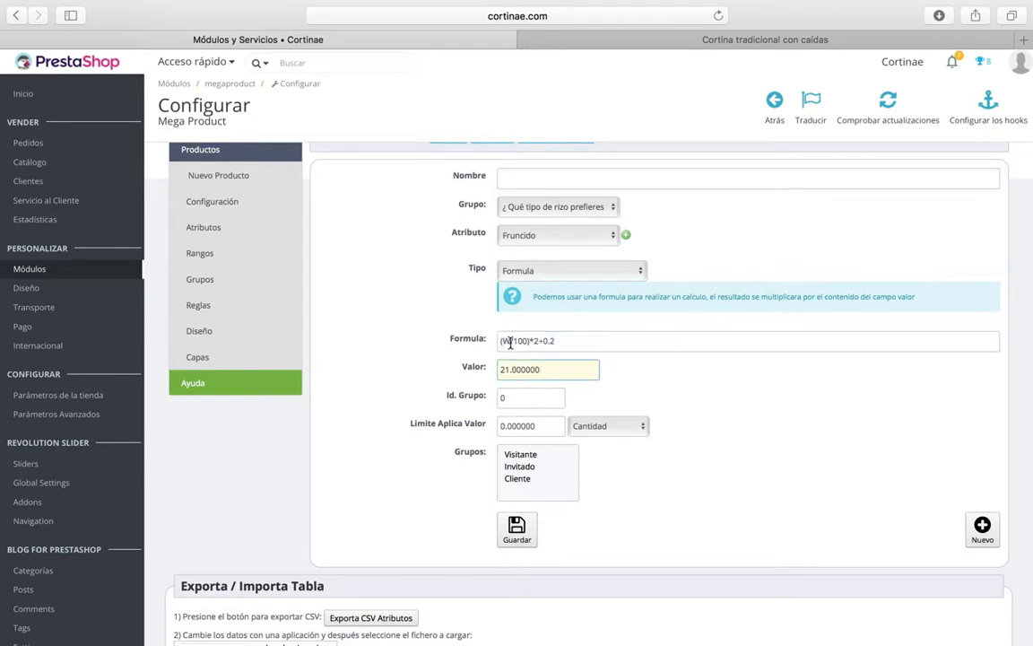
{"action": "mouse_move", "coordinate": [536, 342]}
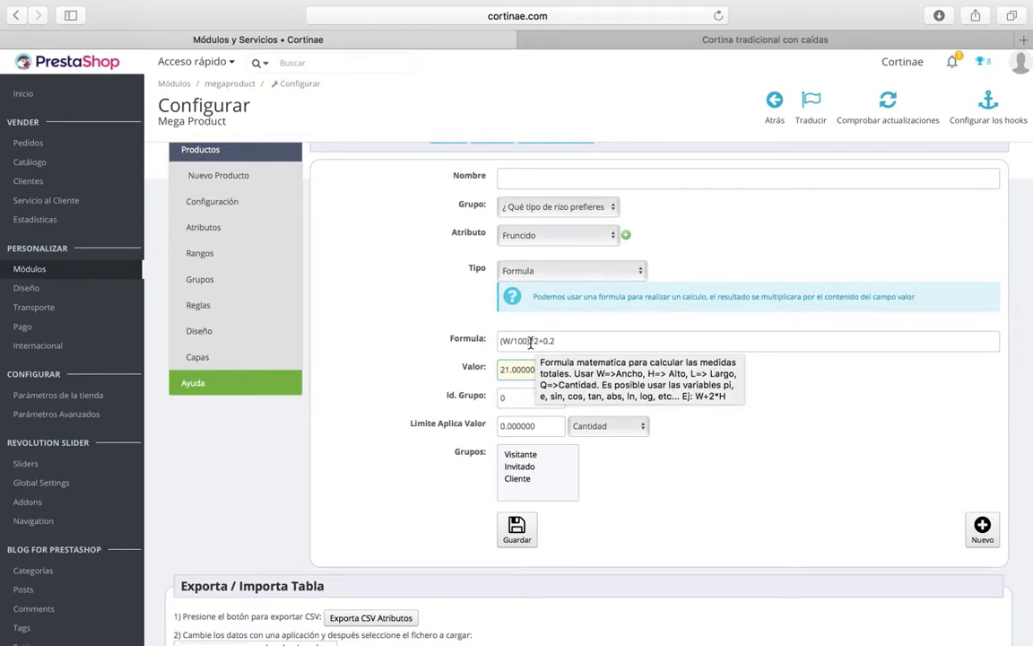
{"action": "left_click", "coordinate": [693, 468]}
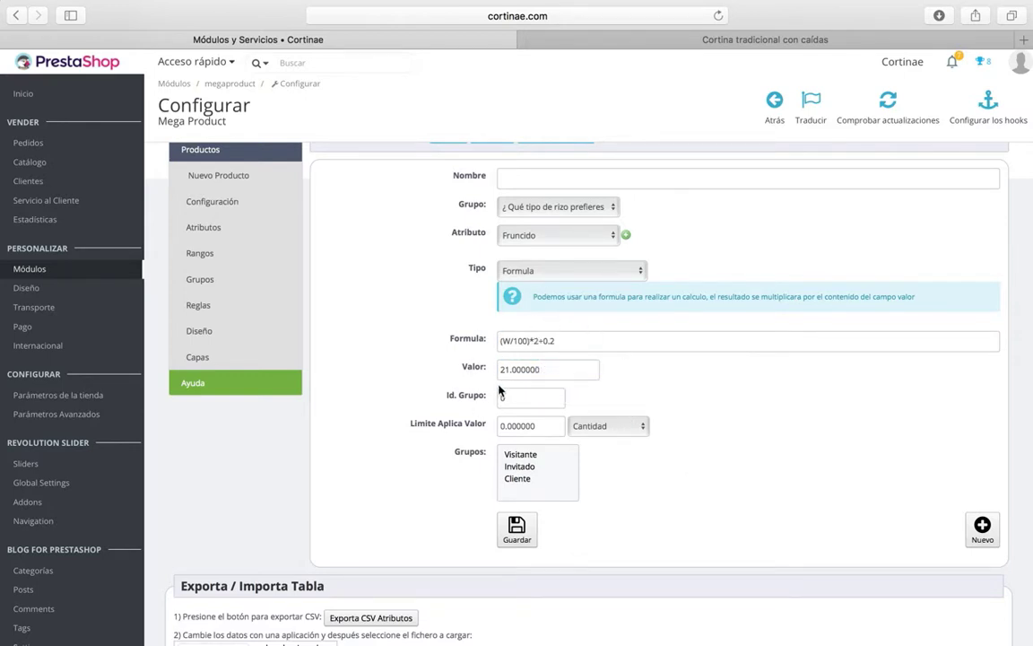
{"action": "scroll", "coordinate": [498, 392], "scroll_direction": "down", "scroll_amount": 3}
{"action": "scroll", "coordinate": [499, 392], "scroll_direction": "up", "scroll_amount": 3}
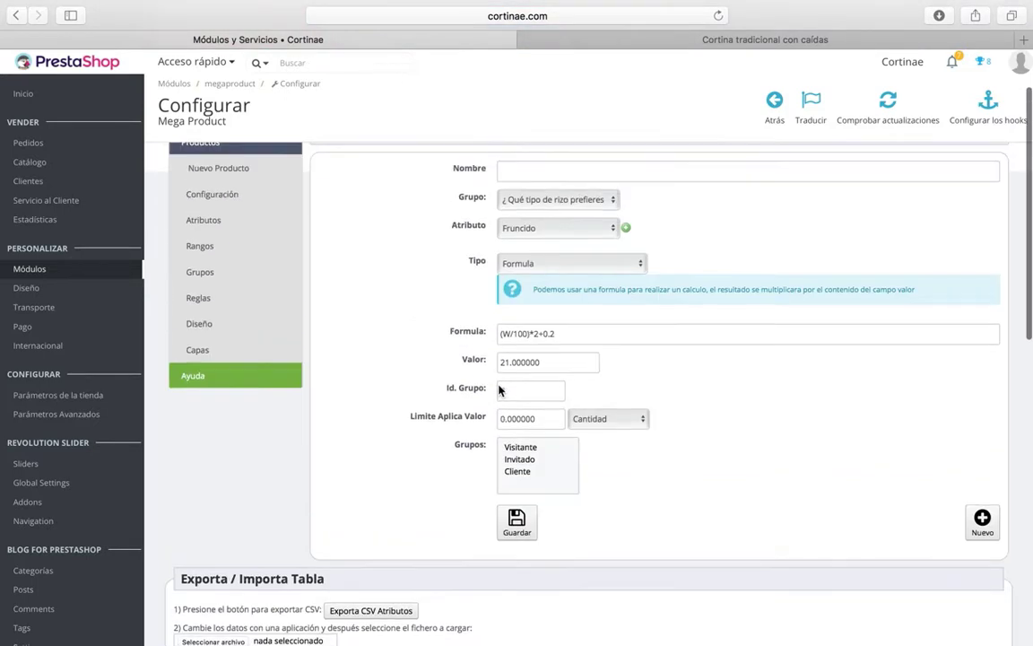
Compare the attributes available in the ¿Qué tipo de rizo prefieres? group with the list of existing rules
{"action": "left_click", "coordinate": [535, 236]}
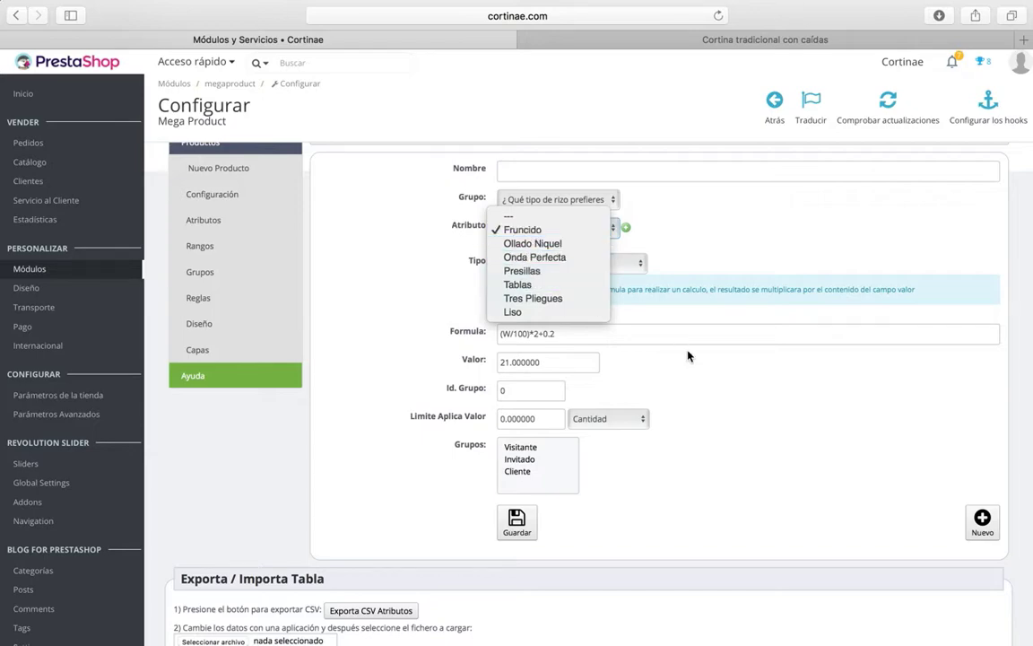
{"action": "left_click", "coordinate": [738, 357]}
{"action": "scroll", "coordinate": [738, 359], "scroll_direction": "down", "scroll_amount": 10}
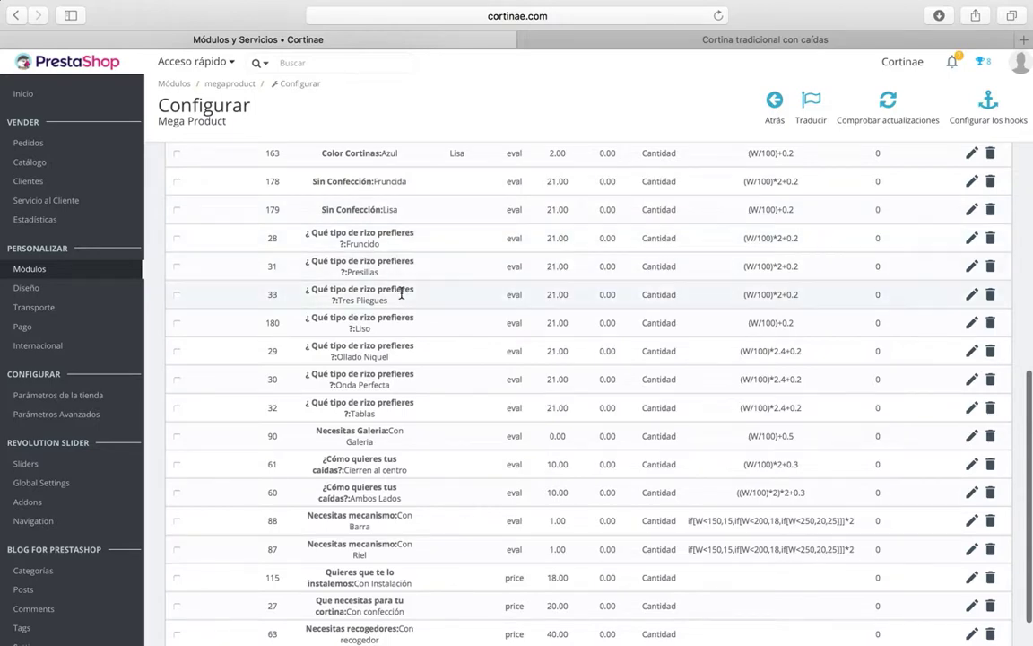
{"action": "scroll", "coordinate": [400, 292], "scroll_direction": "up", "scroll_amount": 10}
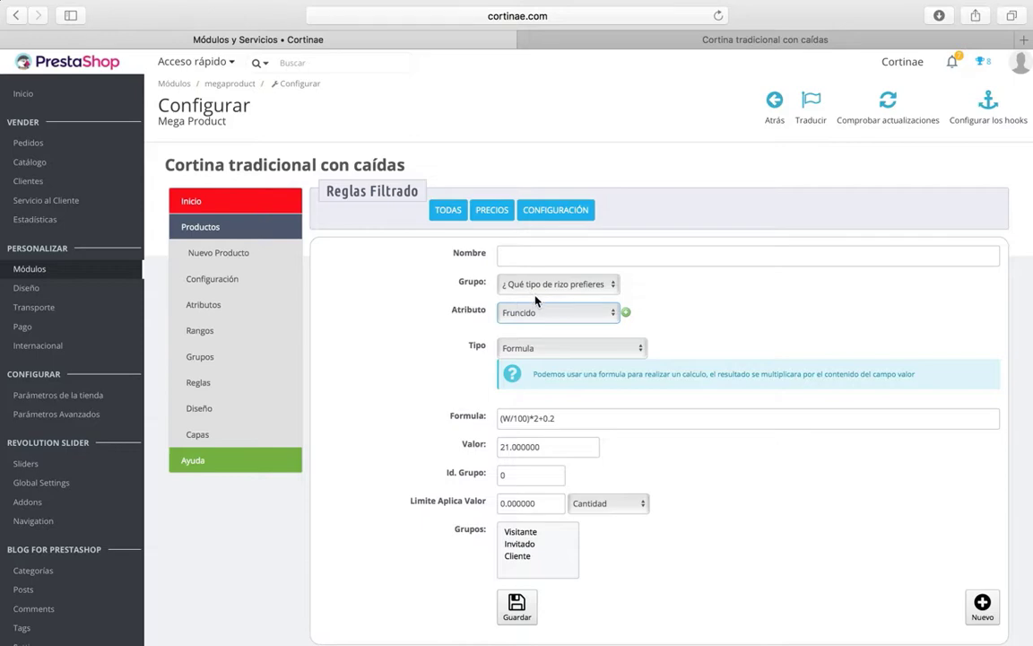
{"action": "scroll", "coordinate": [572, 283], "scroll_direction": "down", "scroll_amount": 10}
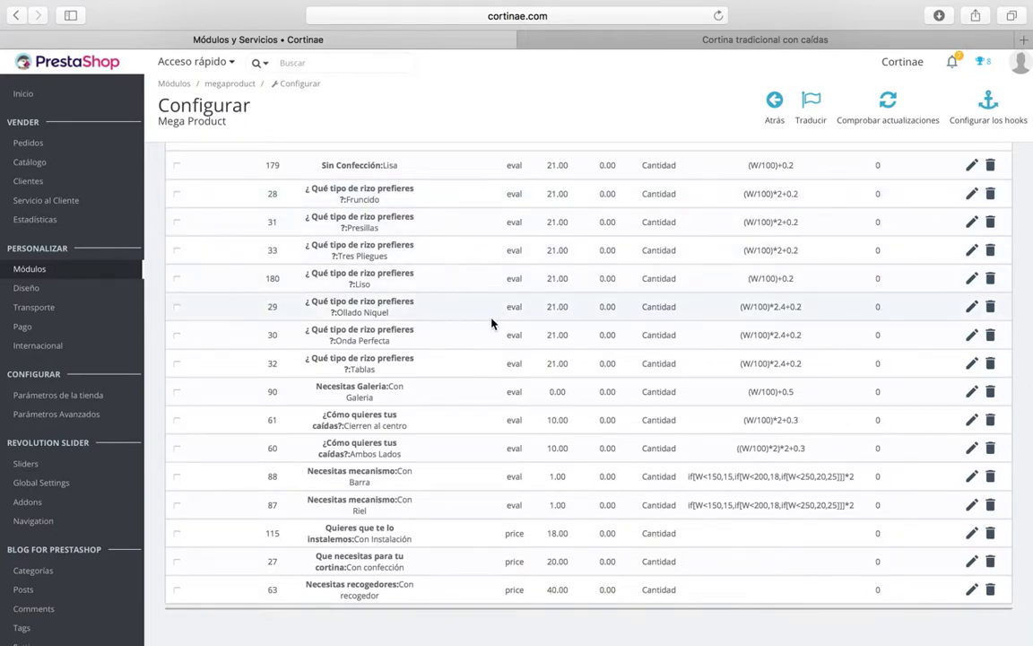
Open the existing Ollado Niquel rule for editing, and switch to Word to read the calculation notes for the curl types
{"action": "left_click", "coordinate": [971, 307]}
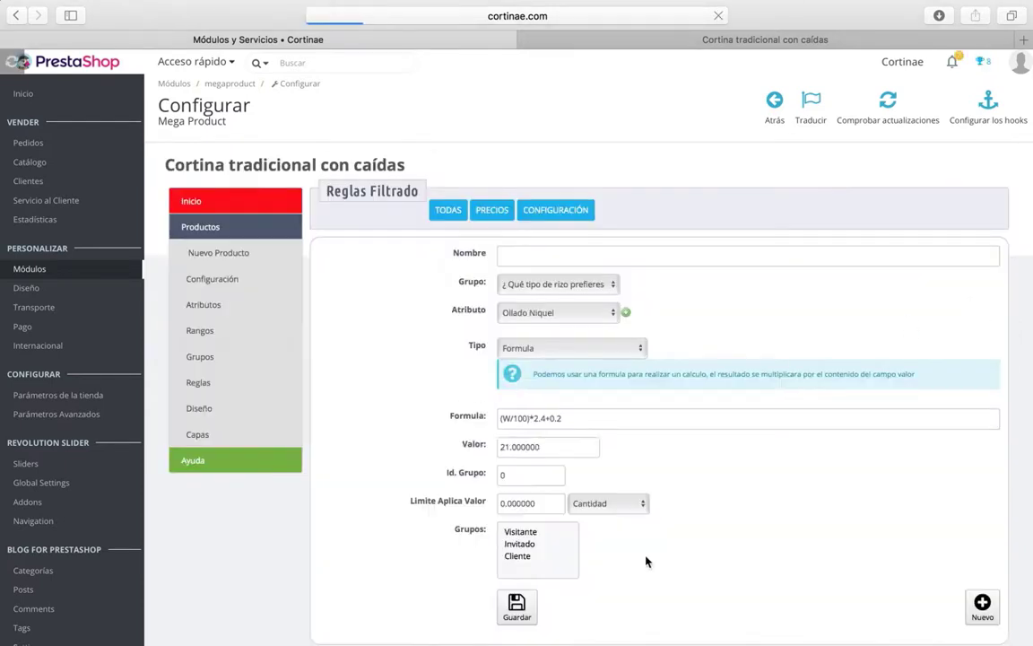
{"action": "mouse_move", "coordinate": [650, 623]}
{"action": "left_click", "coordinate": [577, 619]}
{"action": "scroll", "coordinate": [592, 485], "scroll_direction": "down", "scroll_amount": 3}
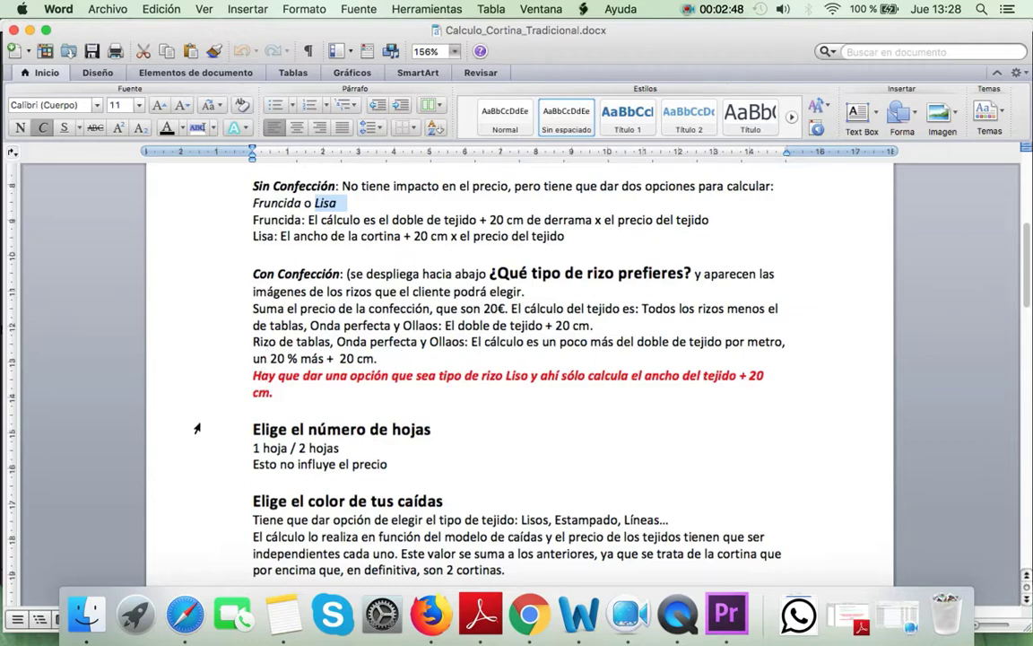
Examine the Ollado Niquel formula in Safari, and highlight the Rizo de tablas, Onda perfecta y Ollaos calculation in the Word document
{"action": "left_click", "coordinate": [185, 614]}
{"action": "scroll", "coordinate": [449, 448], "scroll_direction": "down", "scroll_amount": 2}
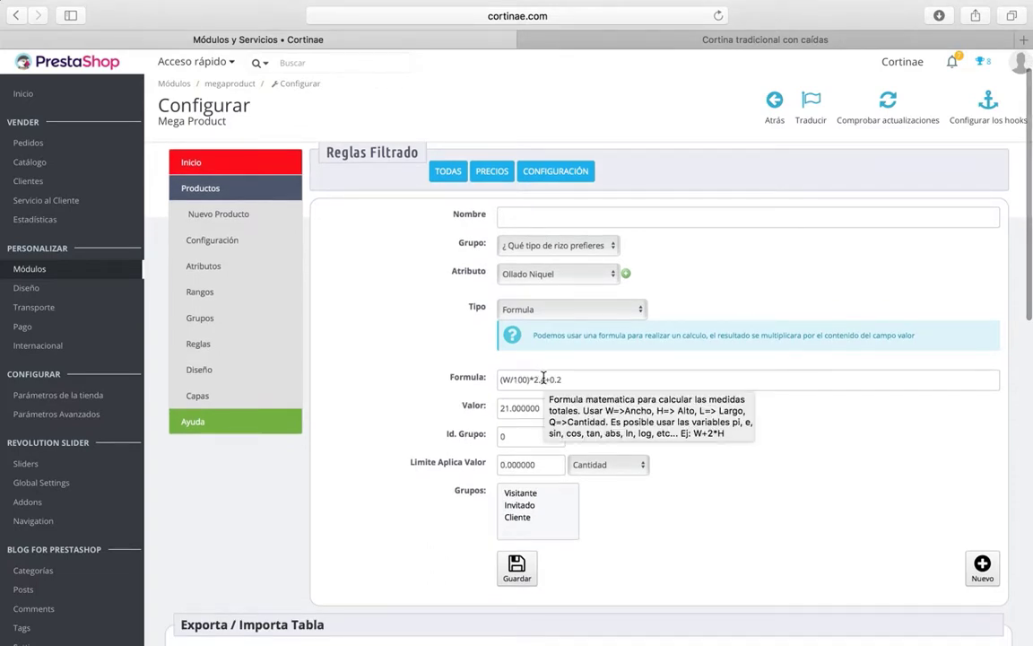
{"action": "left_click", "coordinate": [503, 379]}
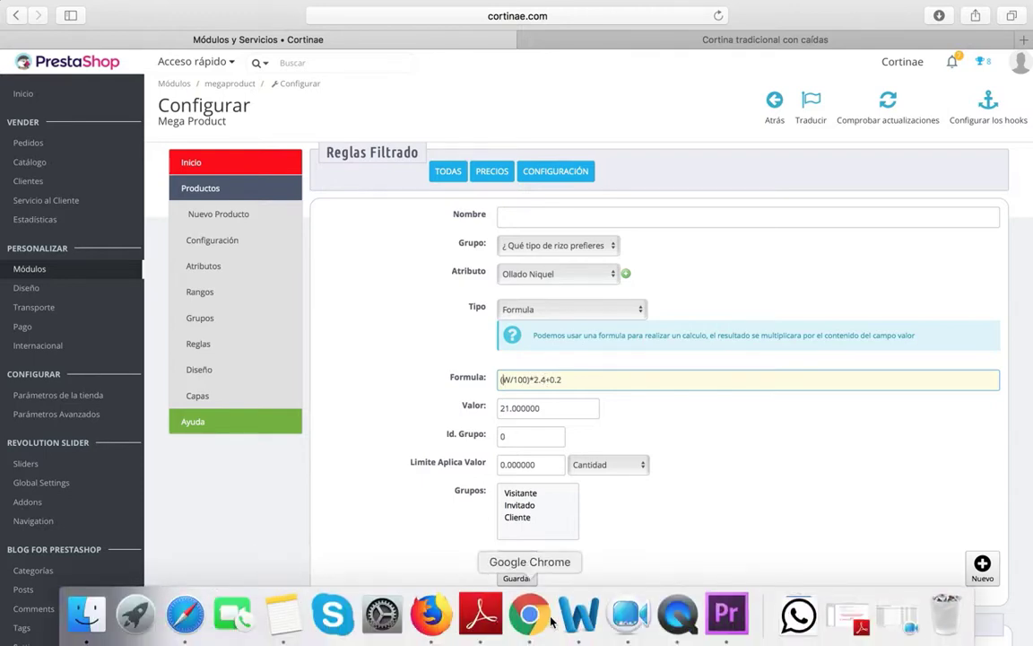
{"action": "left_click", "coordinate": [579, 613]}
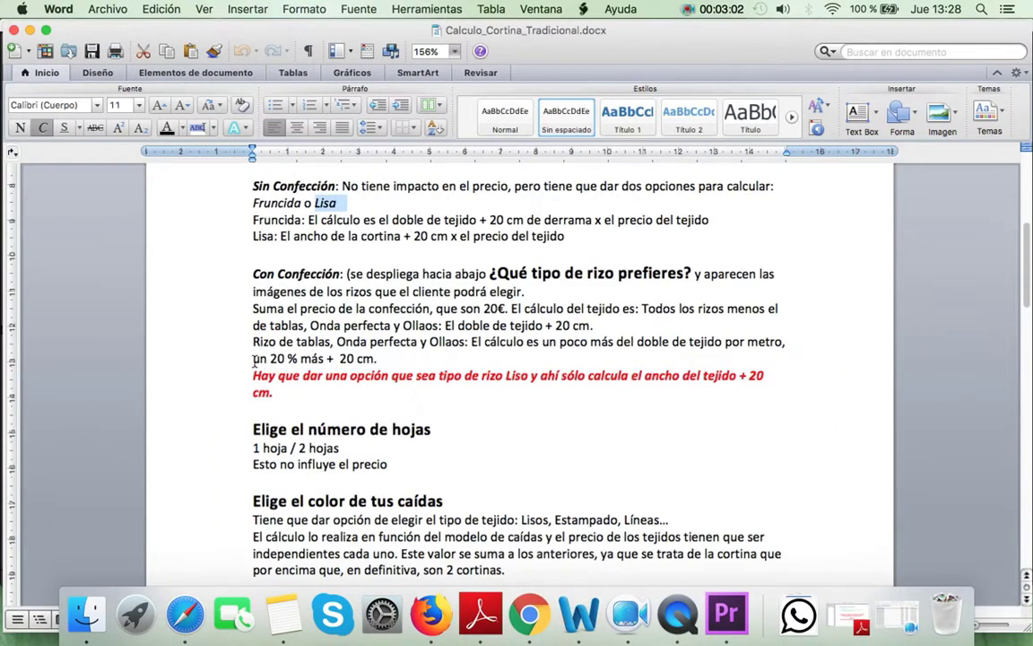
{"action": "left_click_drag", "start_coordinate": [250, 343], "coordinate": [376, 358]}
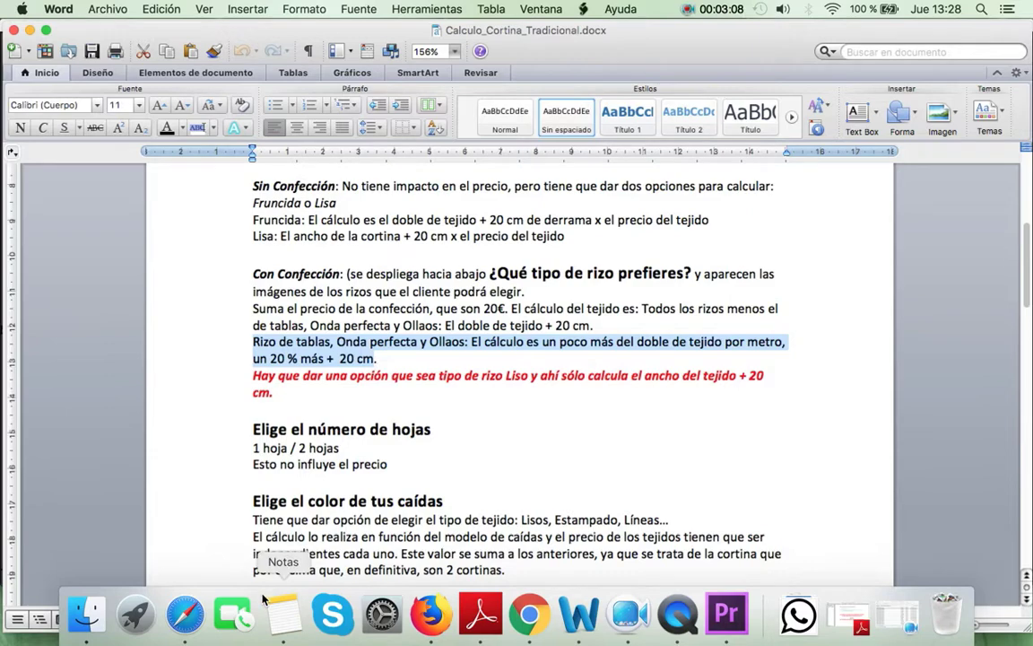
Switch to Safari and review the formulas of the curl-type rules in the Mega Product rules list
{"action": "left_click", "coordinate": [185, 615]}
{"action": "scroll", "coordinate": [456, 445], "scroll_direction": "down", "scroll_amount": 10}
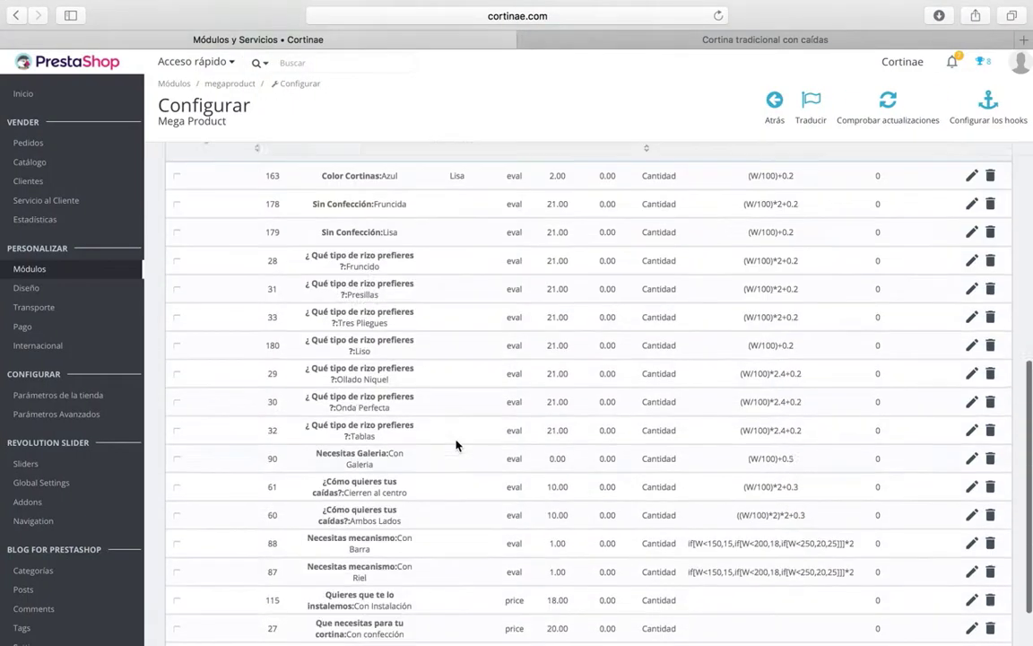
{"action": "scroll", "coordinate": [455, 445], "scroll_direction": "down", "scroll_amount": 2}
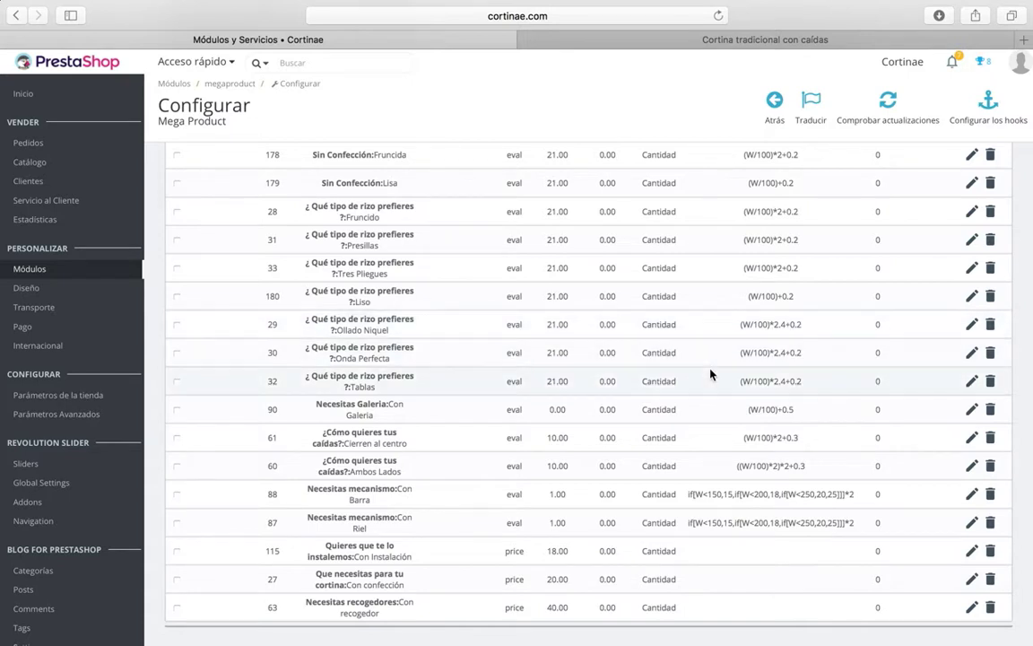
Switch to Word and read the calculation notes on the number of hojas, the color of the caídas and ¿Cómo quieres tus caídas?
{"action": "mouse_move", "coordinate": [530, 628]}
{"action": "left_click", "coordinate": [579, 615]}
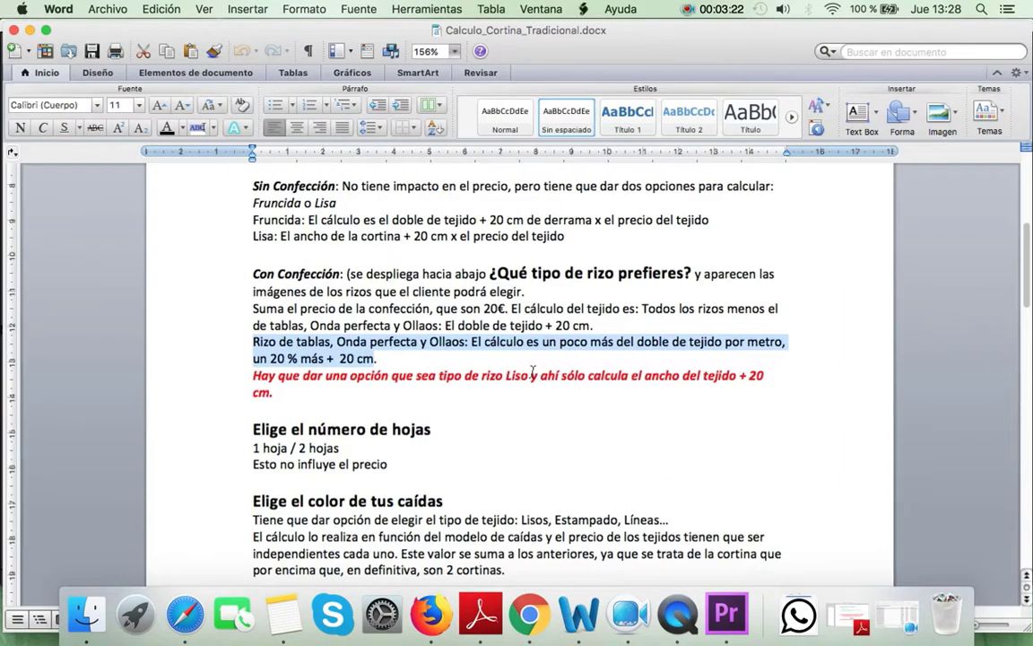
{"action": "scroll", "coordinate": [530, 371], "scroll_direction": "down", "scroll_amount": 5}
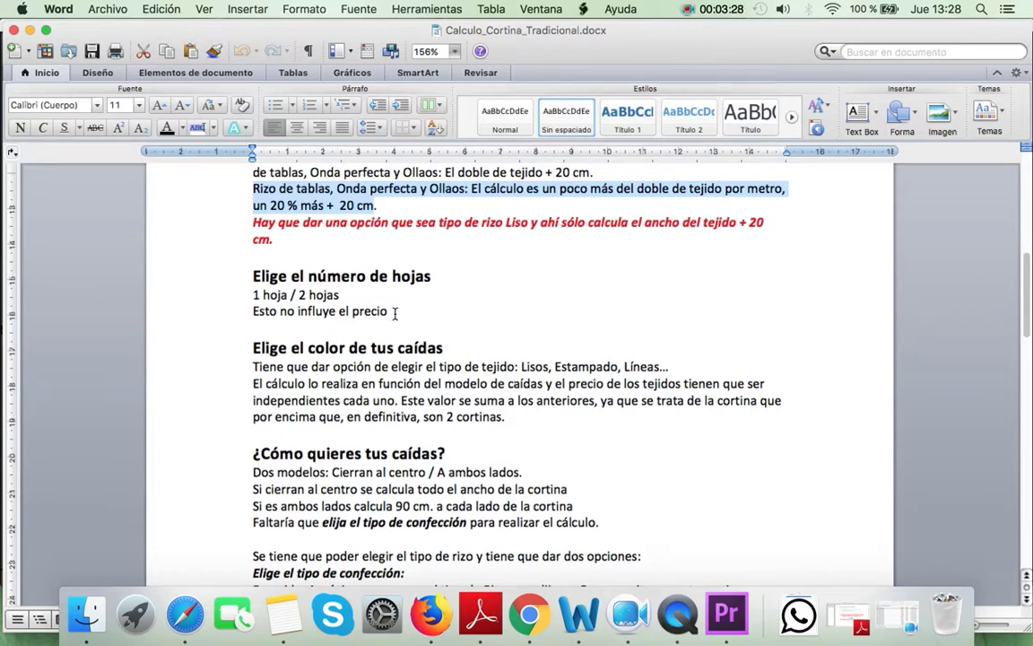
{"action": "scroll", "coordinate": [395, 312], "scroll_direction": "down", "scroll_amount": 3}
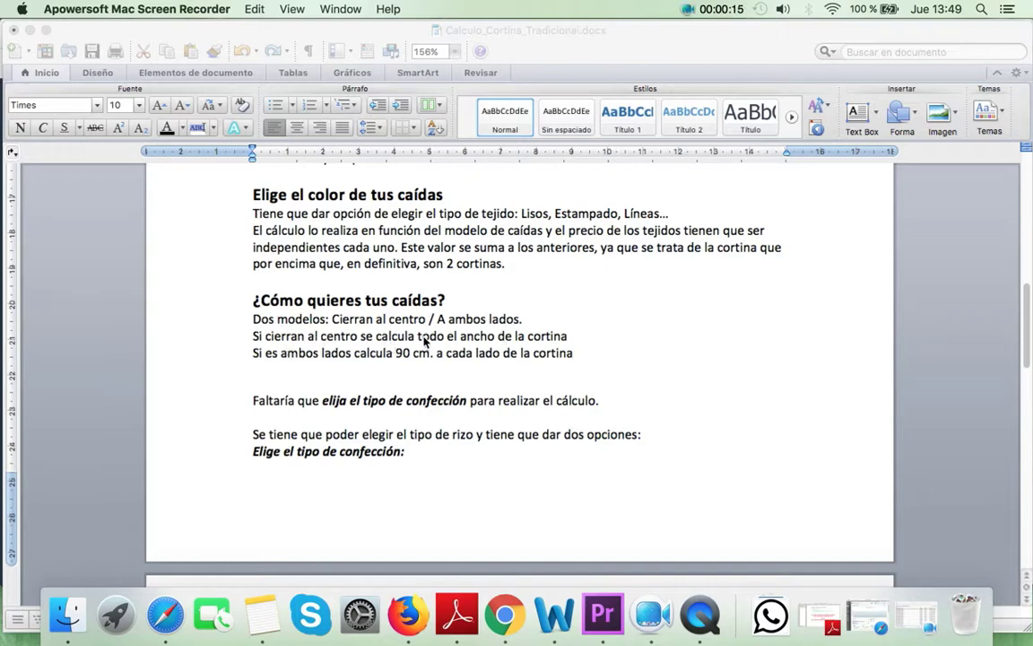
Switch to Safari, open the Cierren al centro rule for editing and examine its formula
{"action": "left_click", "coordinate": [165, 617]}
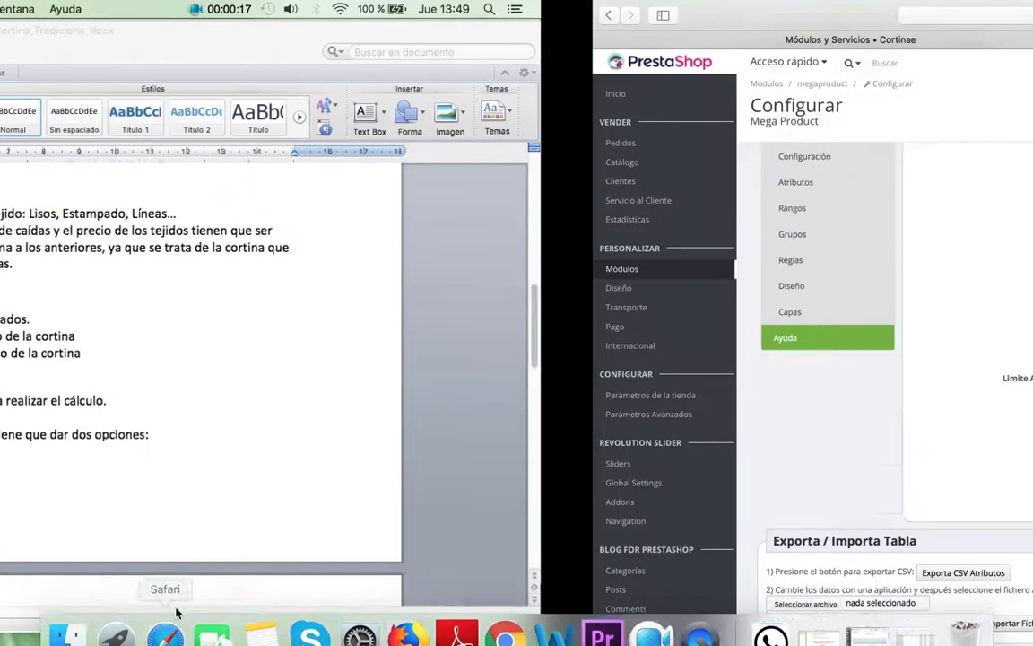
{"action": "scroll", "coordinate": [482, 433], "scroll_direction": "down", "scroll_amount": 10}
{"action": "scroll", "coordinate": [481, 434], "scroll_direction": "down", "scroll_amount": 8}
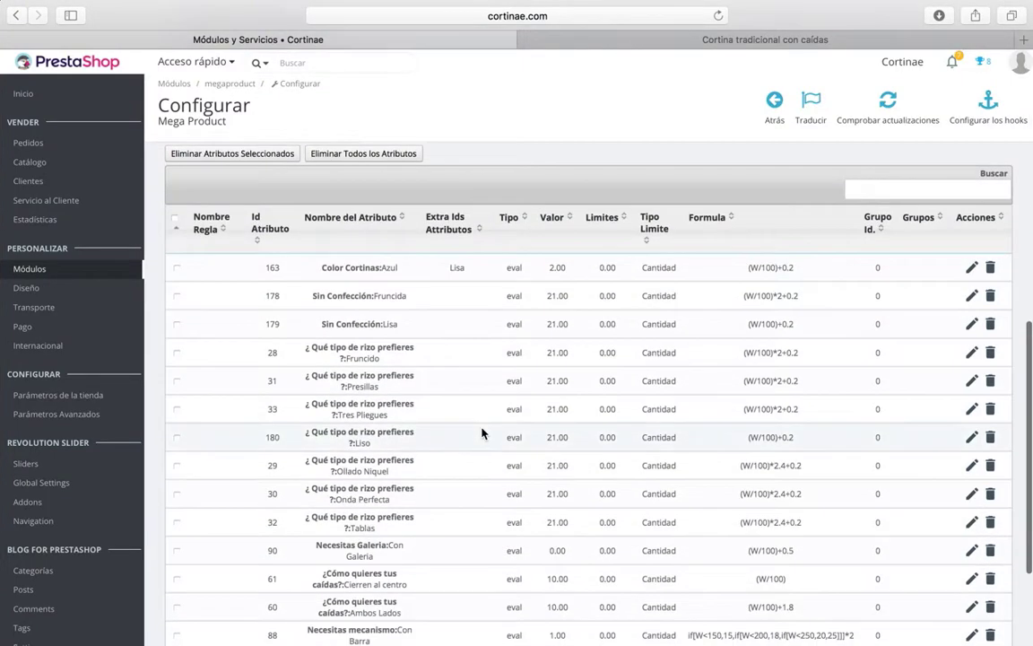
{"action": "left_click", "coordinate": [971, 438]}
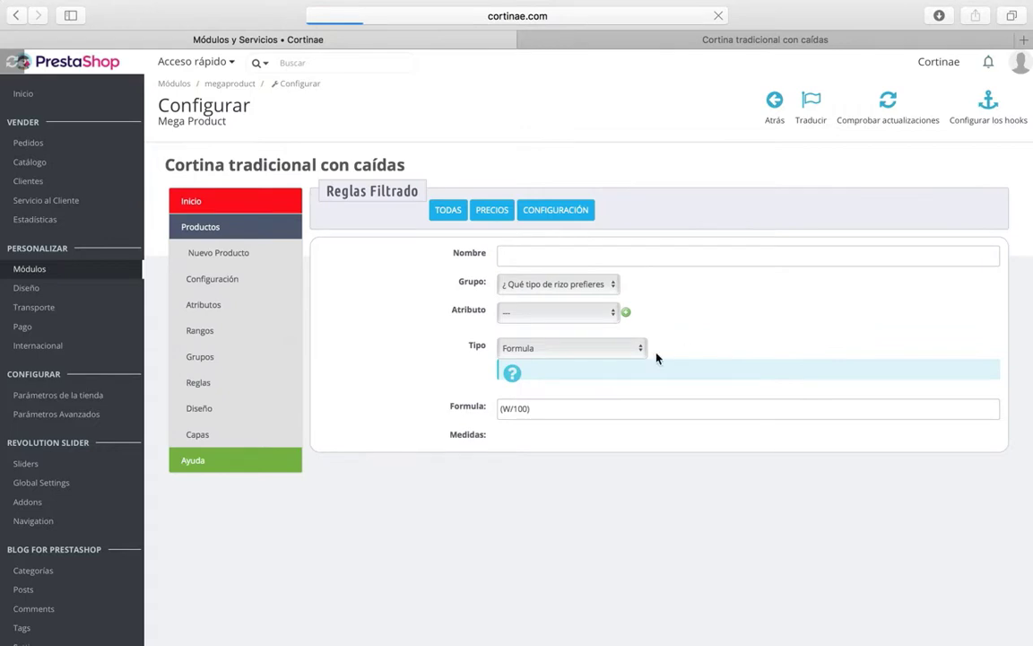
{"action": "scroll", "coordinate": [538, 364], "scroll_direction": "down", "scroll_amount": 2}
{"action": "left_click_drag", "start_coordinate": [501, 330], "coordinate": [556, 331]}
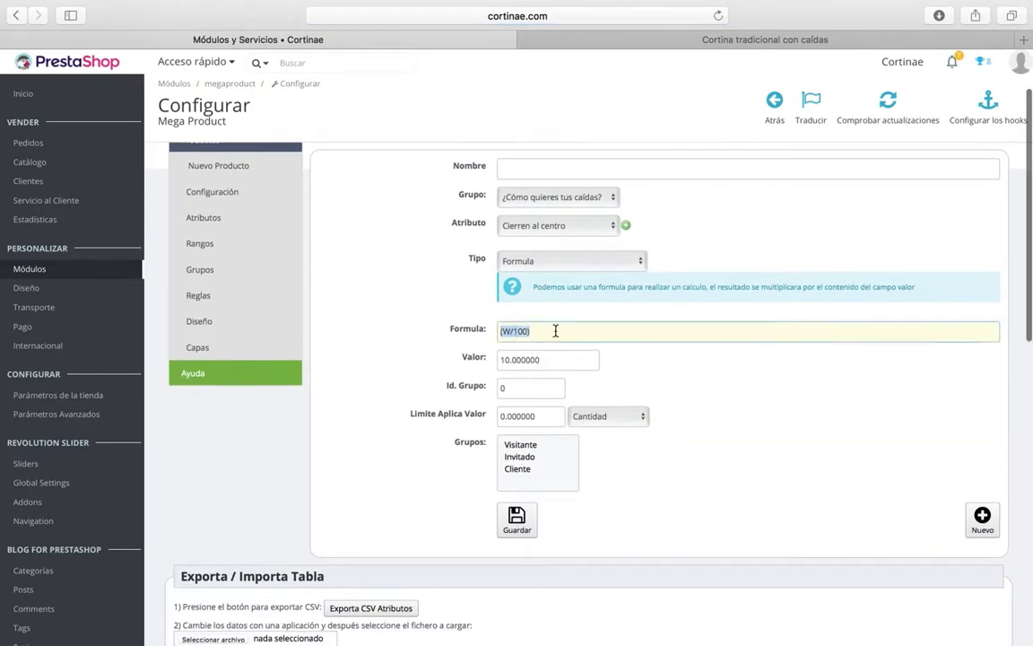
{"action": "left_click", "coordinate": [555, 336]}
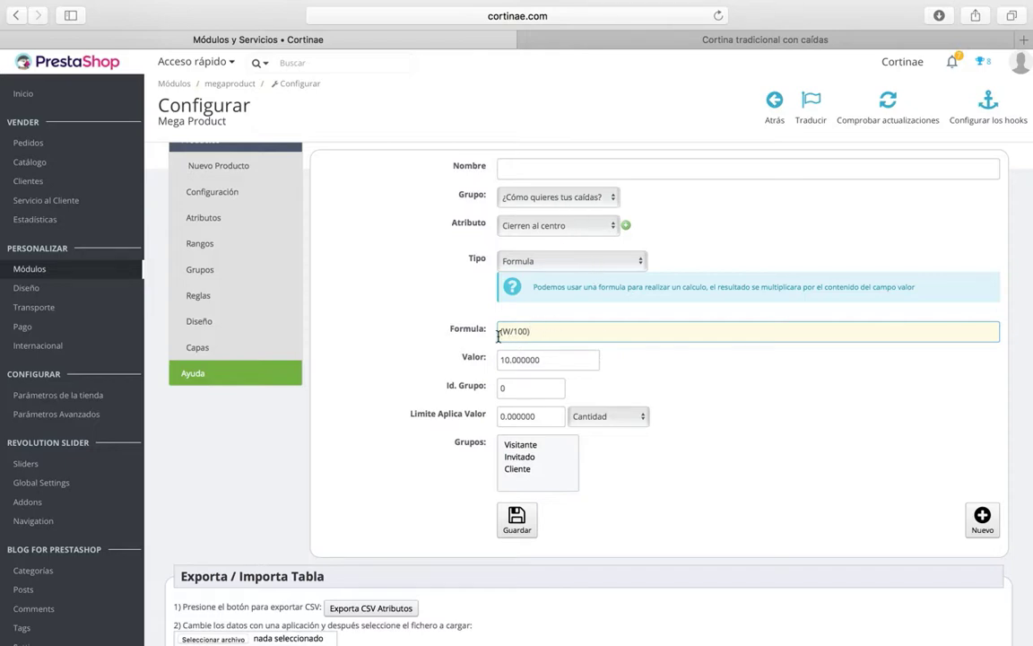
Reopen the Cierren al centro rule and compare it with the ¿Cómo quieres tus caídas? notes in Word
{"action": "scroll", "coordinate": [583, 336], "scroll_direction": "down", "scroll_amount": 15}
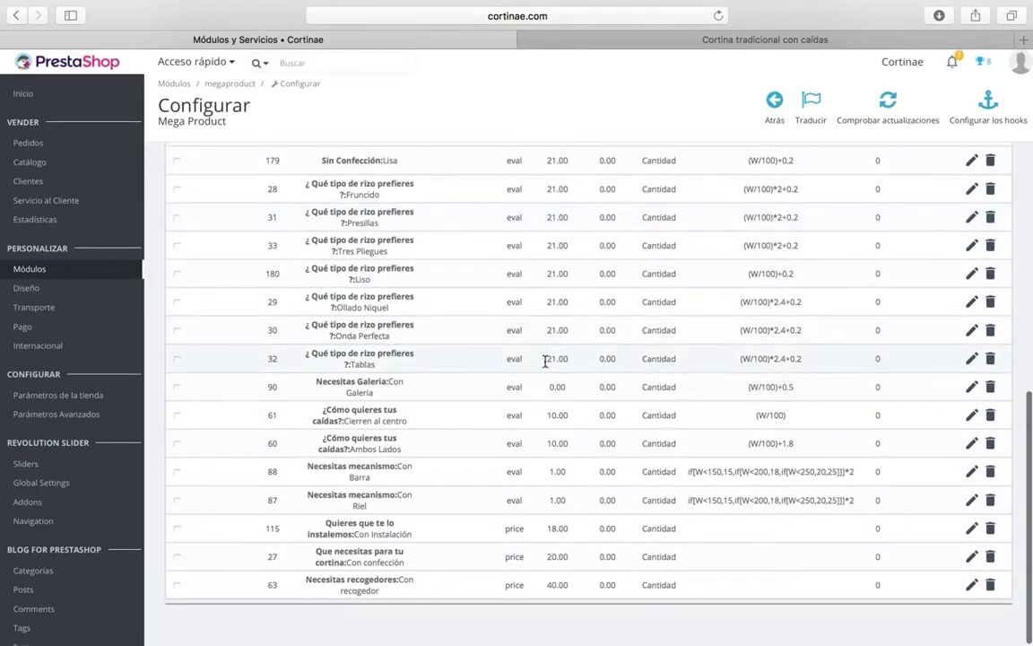
{"action": "left_click", "coordinate": [971, 415]}
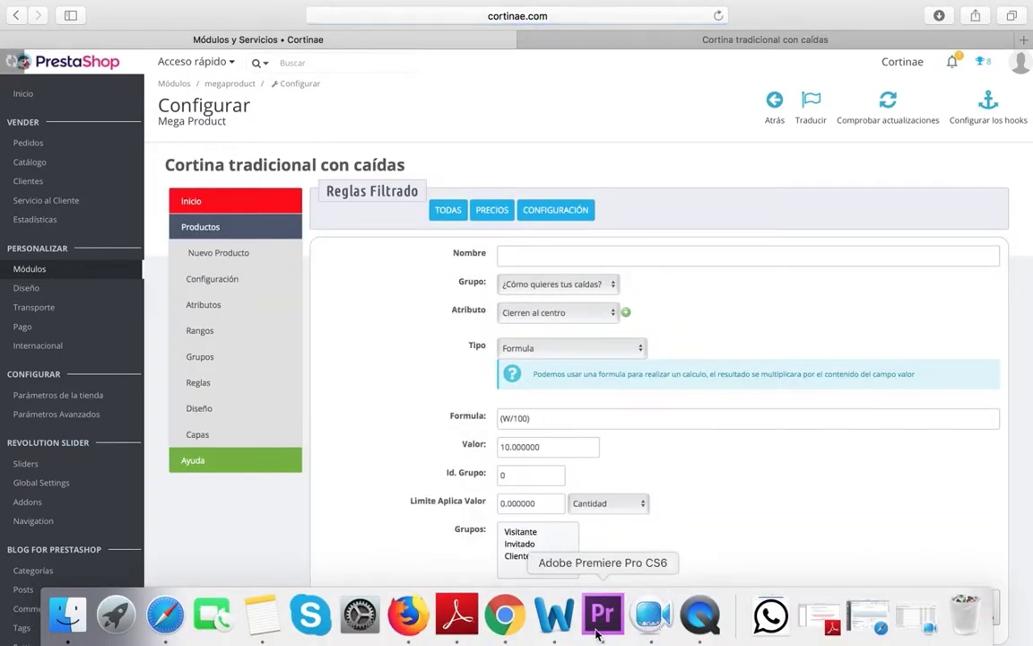
{"action": "left_click", "coordinate": [563, 630]}
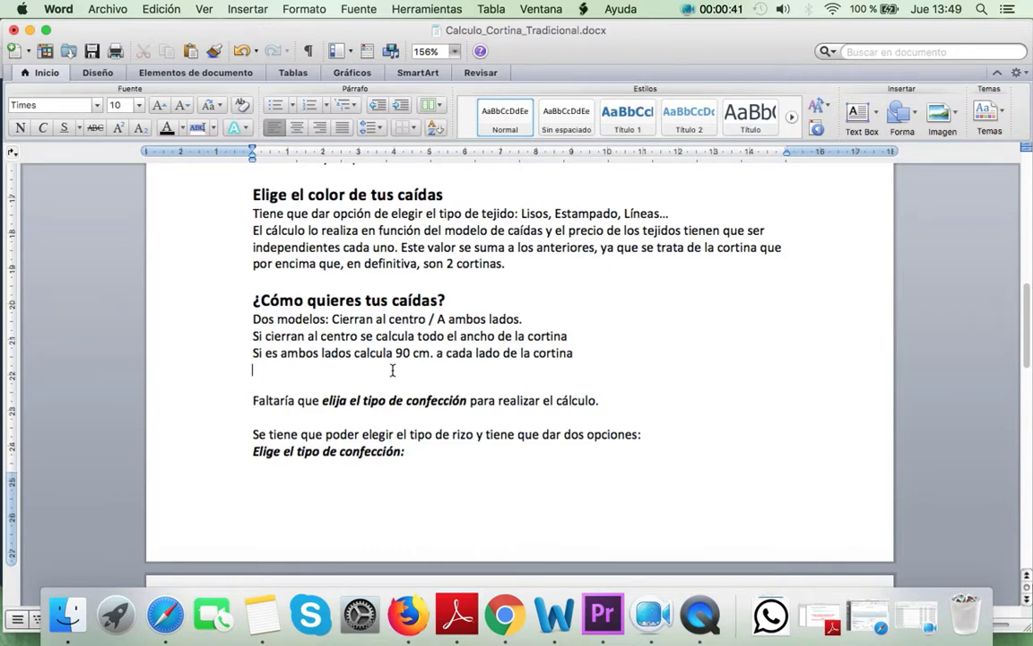
Switch to Safari, open the Ambos Lados rule for editing and examine its formula
{"action": "left_click", "coordinate": [173, 631]}
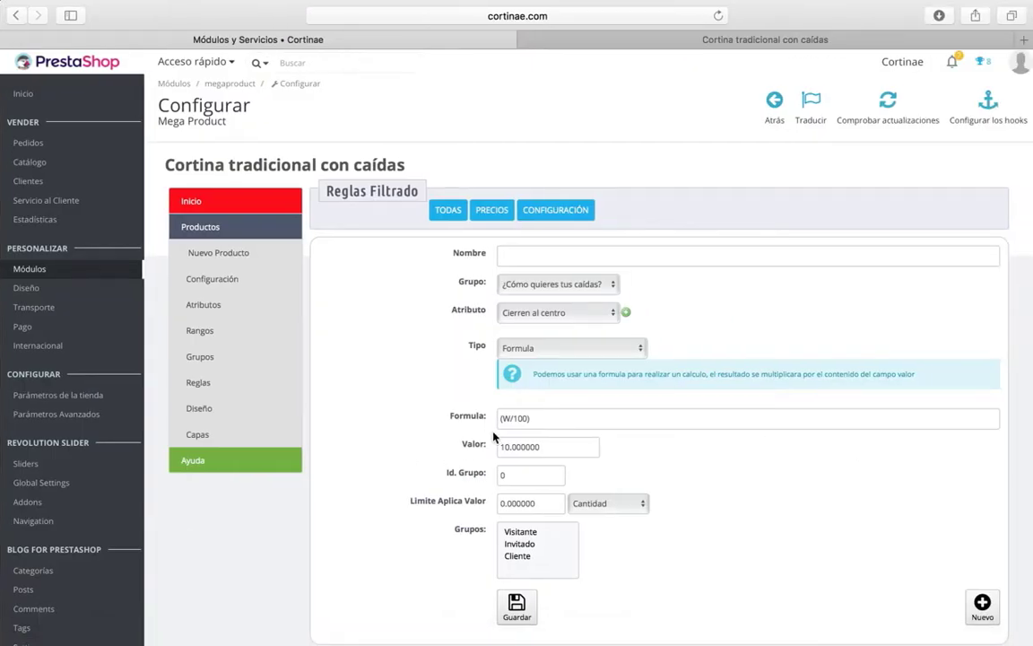
{"action": "scroll", "coordinate": [517, 429], "scroll_direction": "down", "scroll_amount": 10}
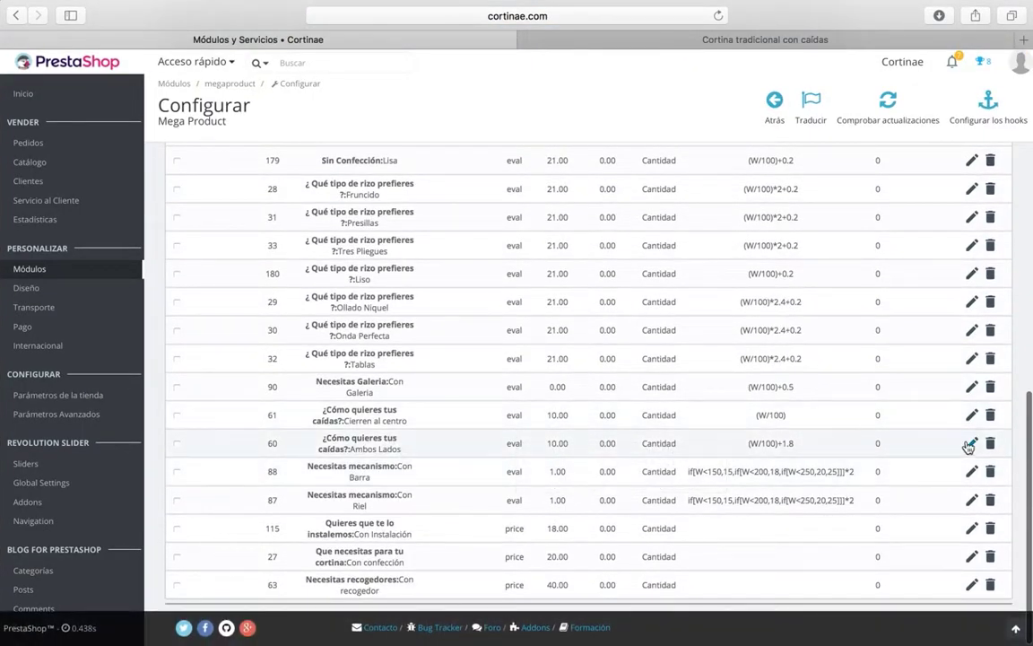
{"action": "left_click", "coordinate": [797, 443]}
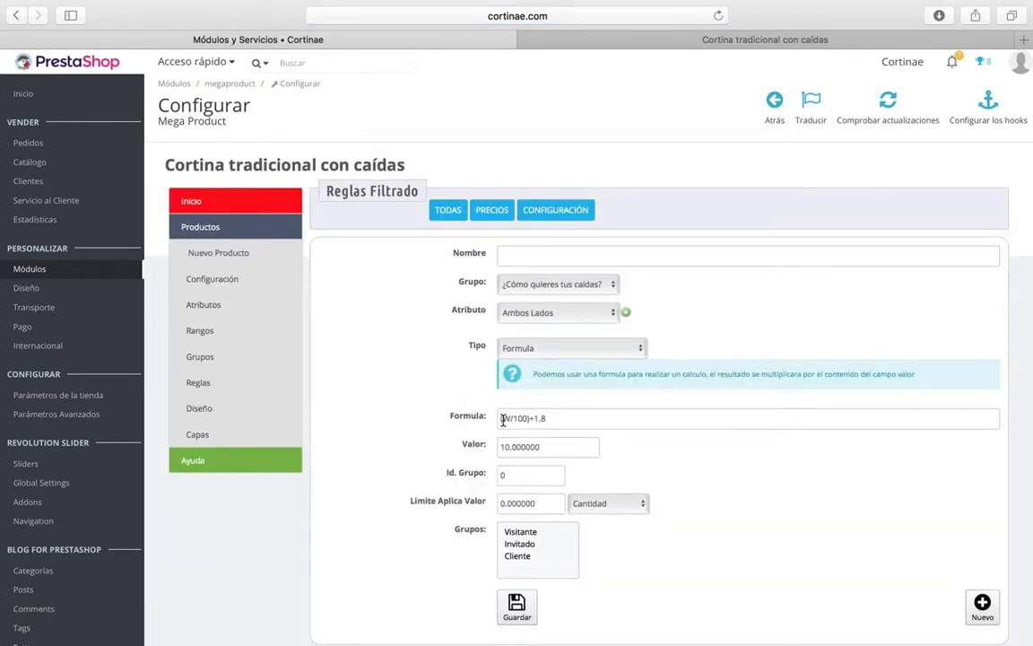
{"action": "left_click_drag", "start_coordinate": [502, 418], "coordinate": [557, 418]}
{"action": "left_click", "coordinate": [570, 418]}
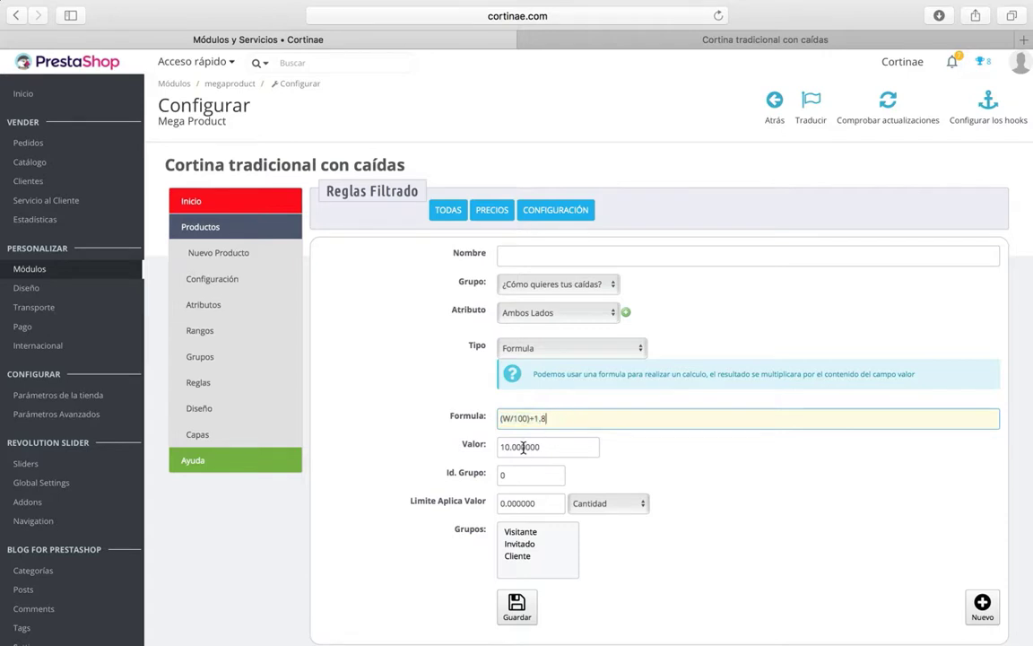
Examine the Ambos Lados rule's Valor, and check the 90 cm per side calculation in the Word notes
{"action": "scroll", "coordinate": [523, 446], "scroll_direction": "down", "scroll_amount": 1}
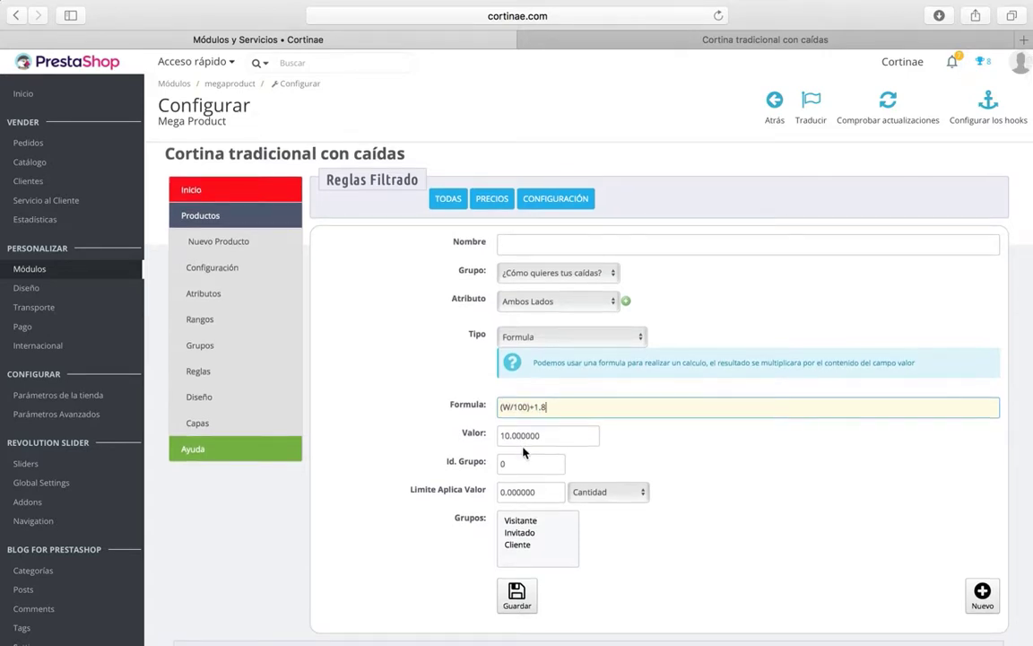
{"action": "scroll", "coordinate": [524, 452], "scroll_direction": "down", "scroll_amount": 5}
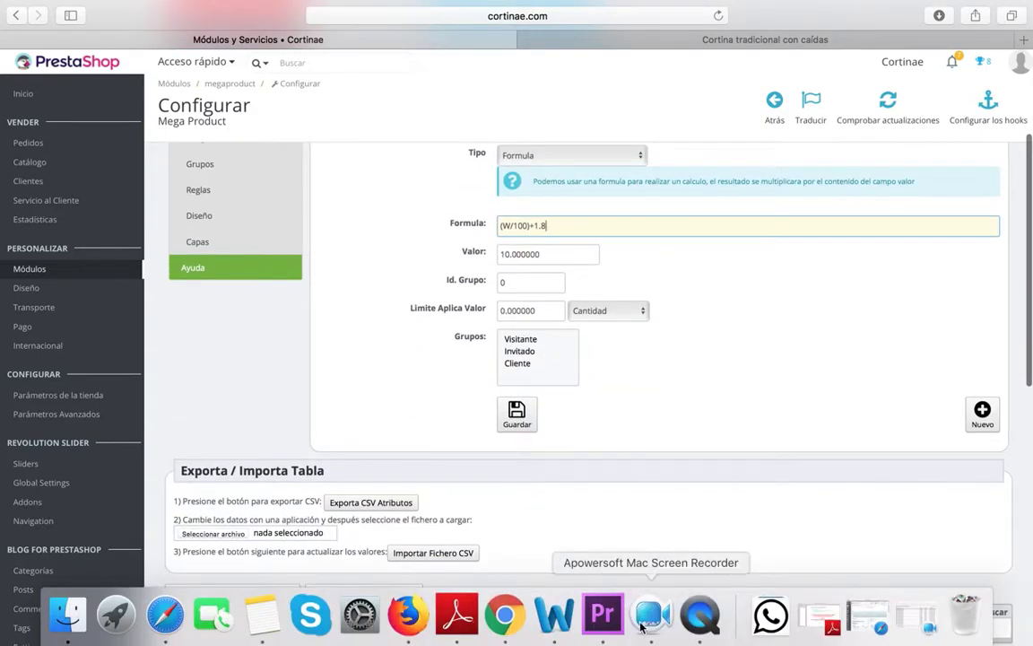
{"action": "left_click", "coordinate": [551, 613]}
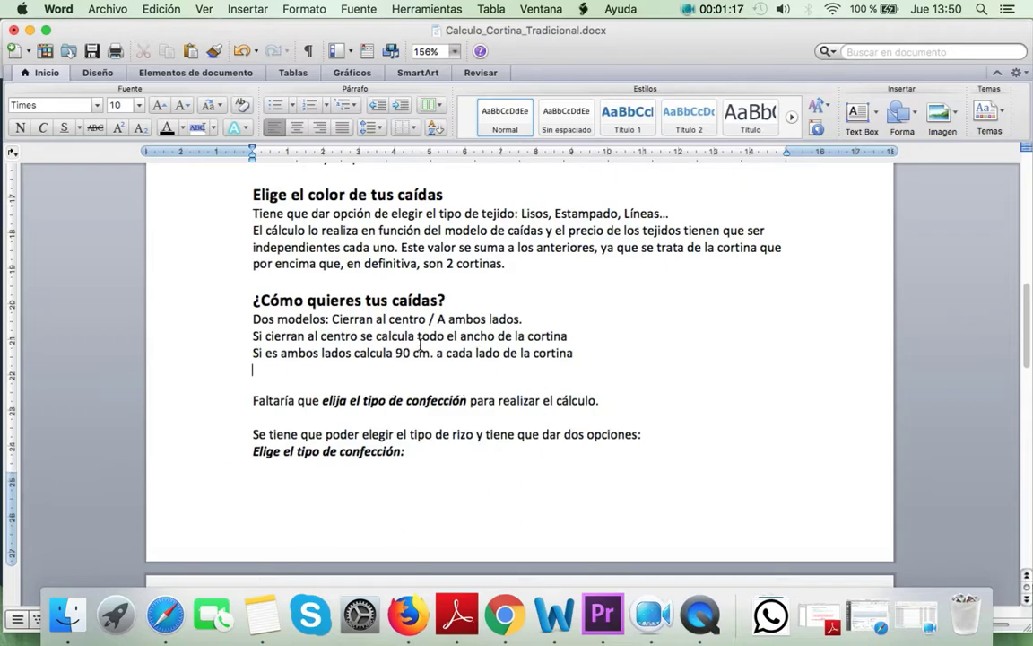
Switch back to Safari and save the Ambos Lados rule
{"action": "left_click", "coordinate": [165, 615]}
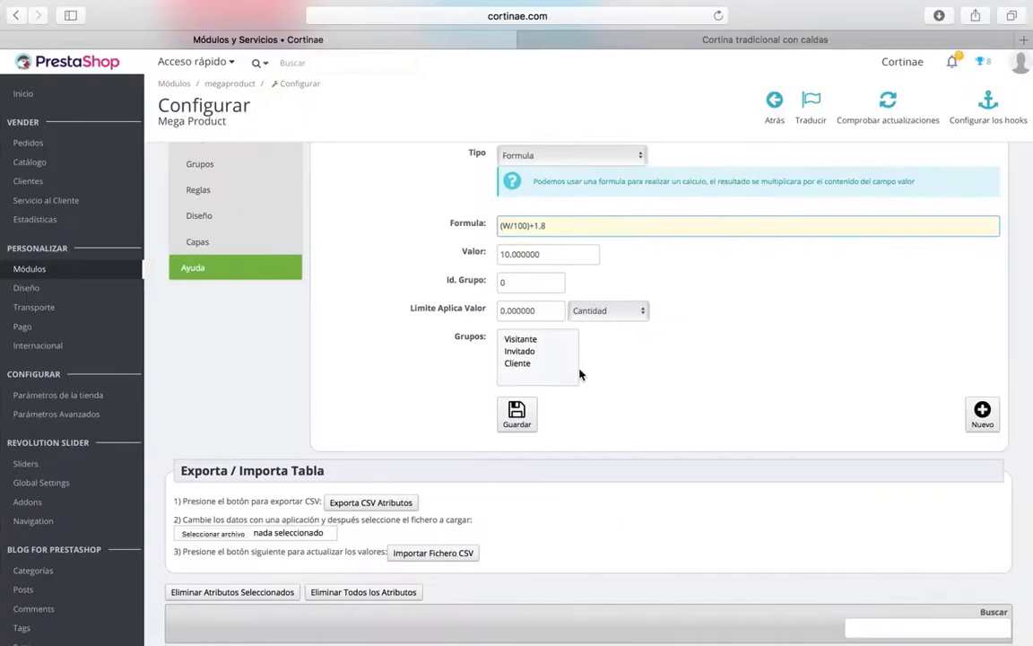
{"action": "scroll", "coordinate": [578, 368], "scroll_direction": "up", "scroll_amount": 5}
{"action": "scroll", "coordinate": [595, 327], "scroll_direction": "down", "scroll_amount": 3}
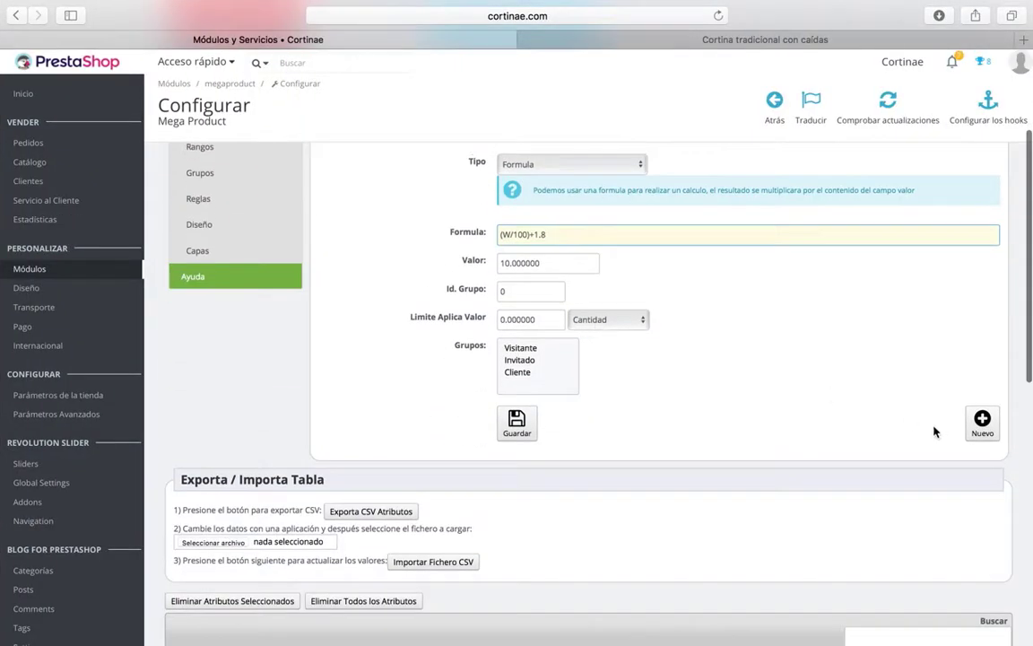
{"action": "left_click", "coordinate": [526, 434]}
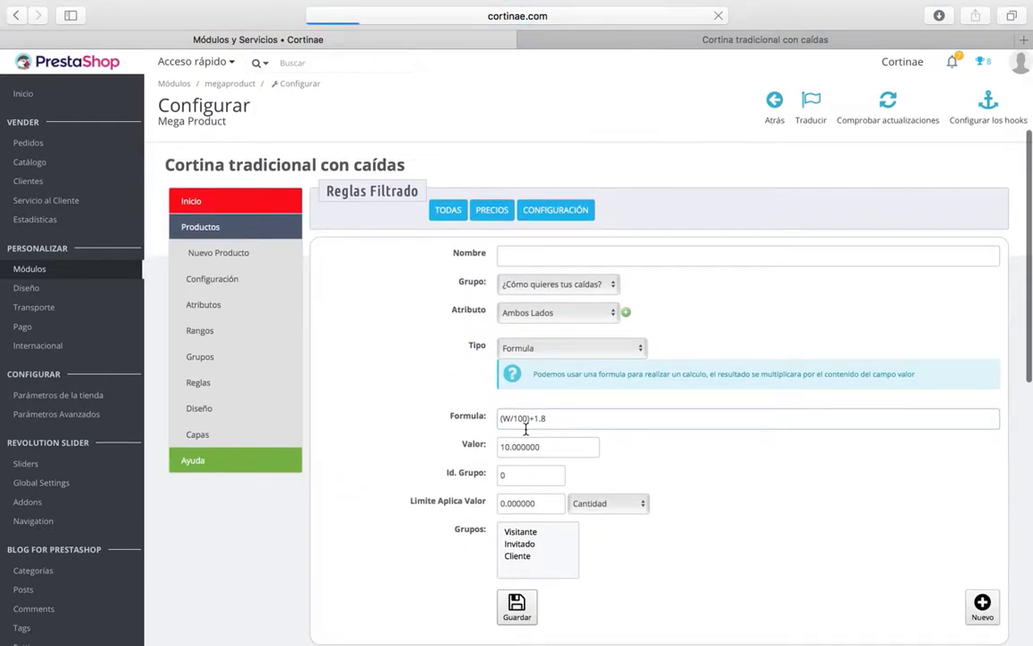
Set a new rule's group to ¿Cómo quieres tus caídas? and add the Ambos Lados attribute to it
{"action": "left_click", "coordinate": [554, 285]}
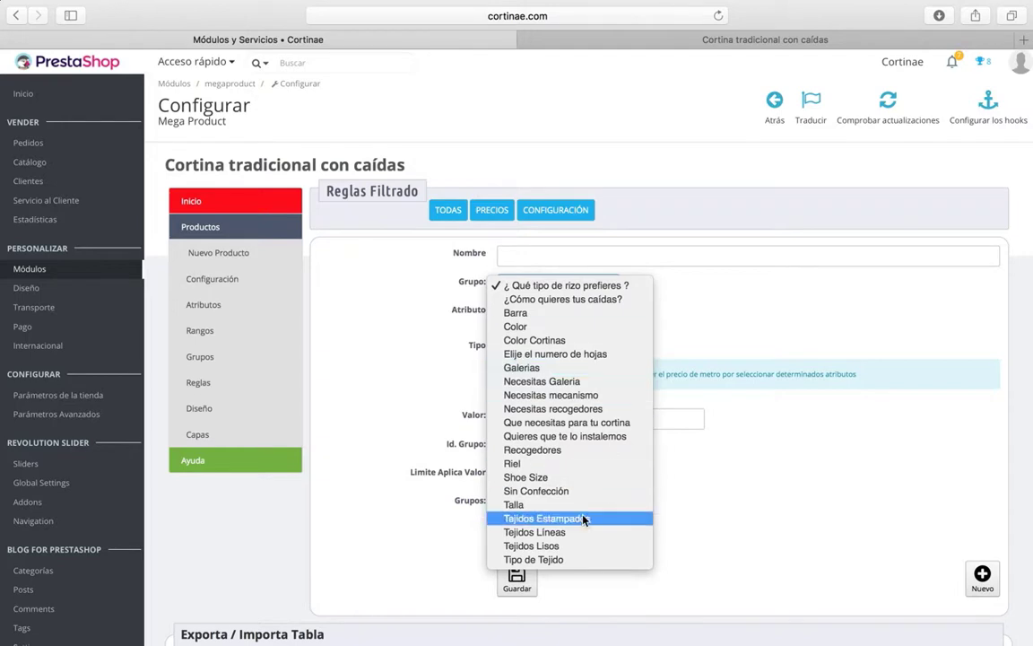
{"action": "left_click", "coordinate": [544, 299]}
{"action": "left_click", "coordinate": [549, 312]}
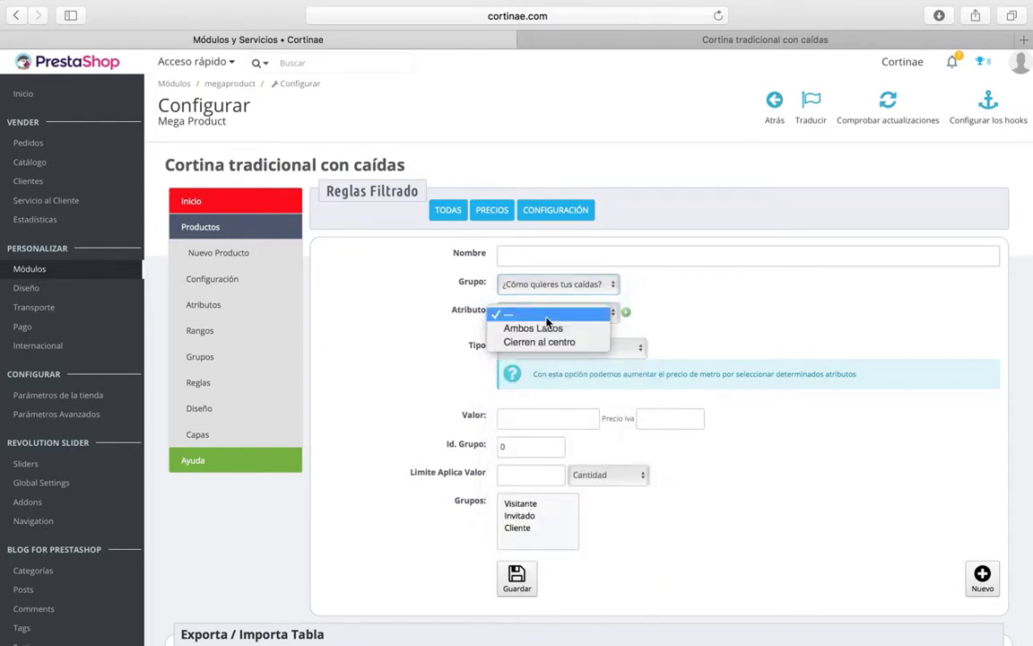
{"action": "left_click", "coordinate": [537, 328]}
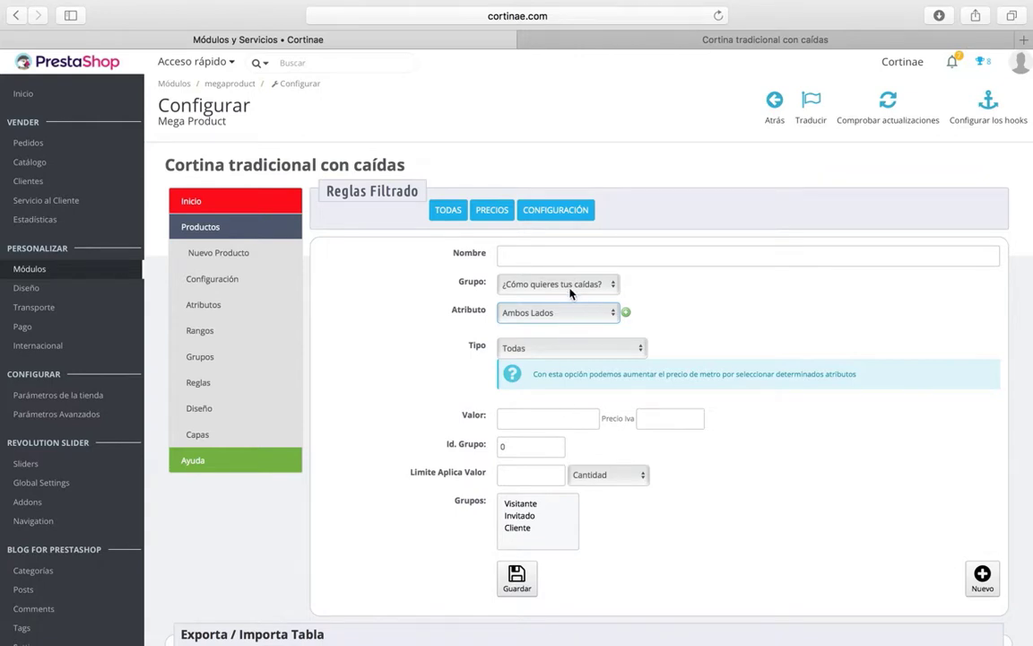
{"action": "left_click", "coordinate": [627, 313]}
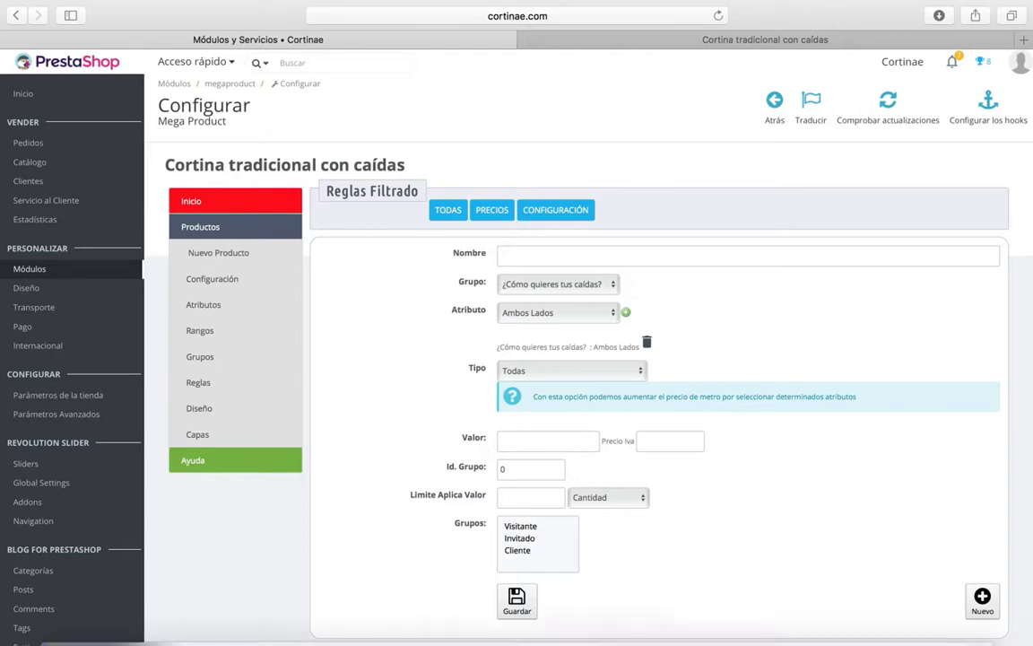
Review the rules list's formulas, and read the ¿Necesitas Mecanismo? price ranges in the Word notes
{"action": "scroll", "coordinate": [615, 374], "scroll_direction": "down", "scroll_amount": 10}
{"action": "scroll", "coordinate": [615, 374], "scroll_direction": "up", "scroll_amount": 5}
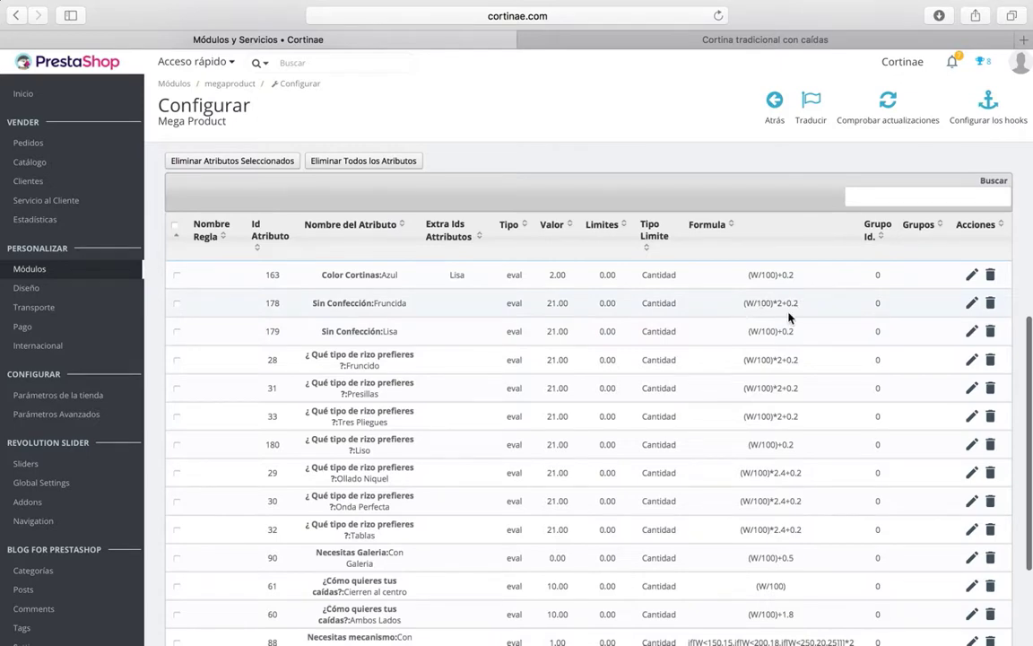
{"action": "scroll", "coordinate": [788, 316], "scroll_direction": "down", "scroll_amount": 4}
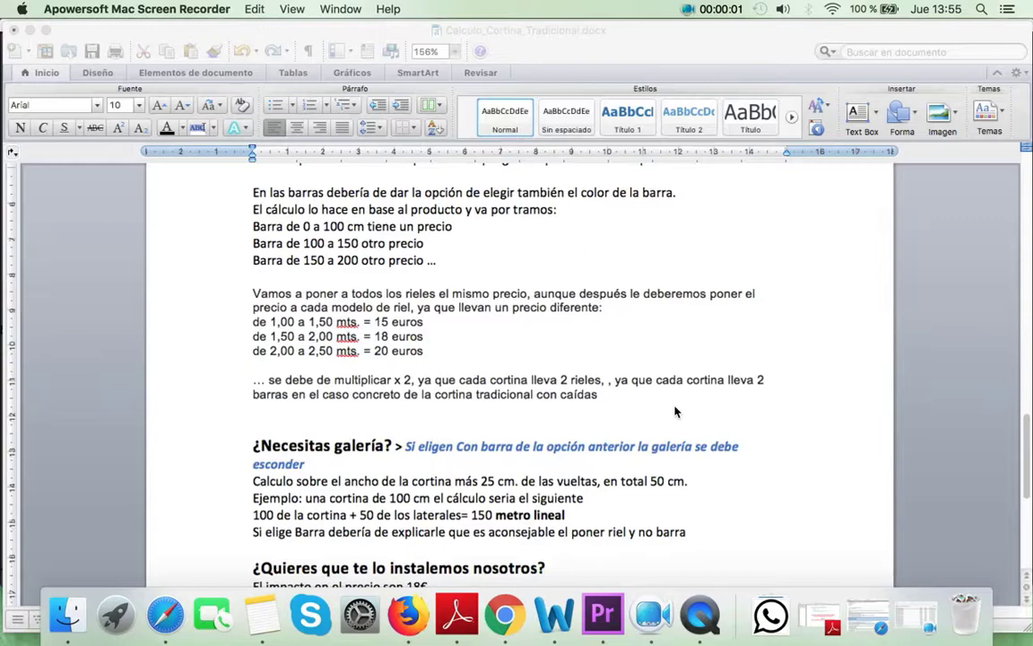
{"action": "scroll", "coordinate": [657, 395], "scroll_direction": "up", "scroll_amount": 4}
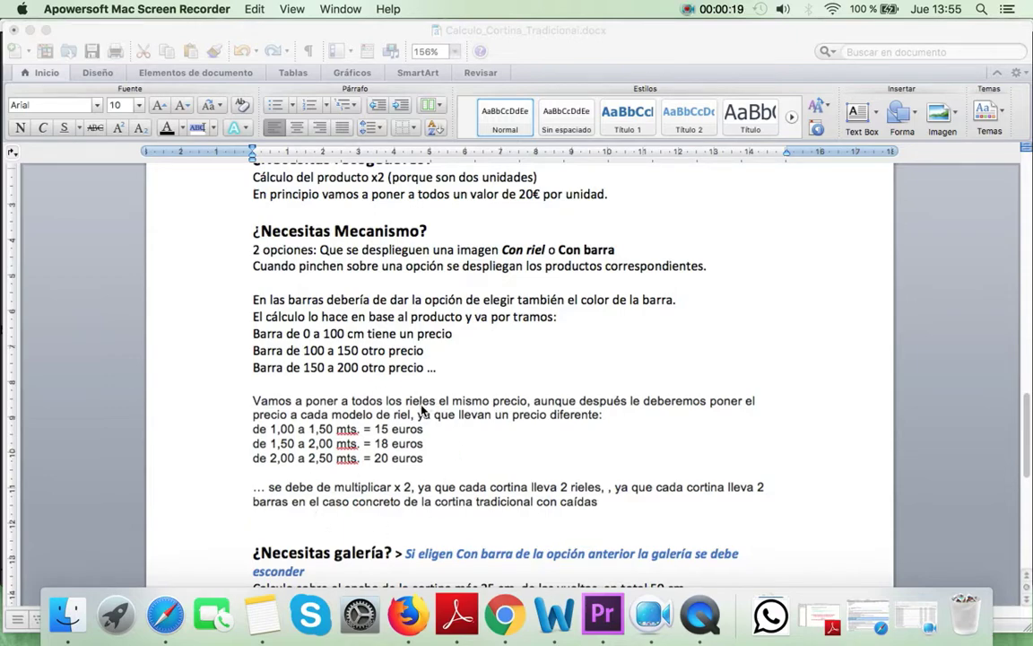
Switch to Safari, open the Con Barra rule of Necesitas mecanismo for editing and examine its conditional formula
{"action": "left_click", "coordinate": [165, 615]}
{"action": "scroll", "coordinate": [470, 517], "scroll_direction": "down", "scroll_amount": 5}
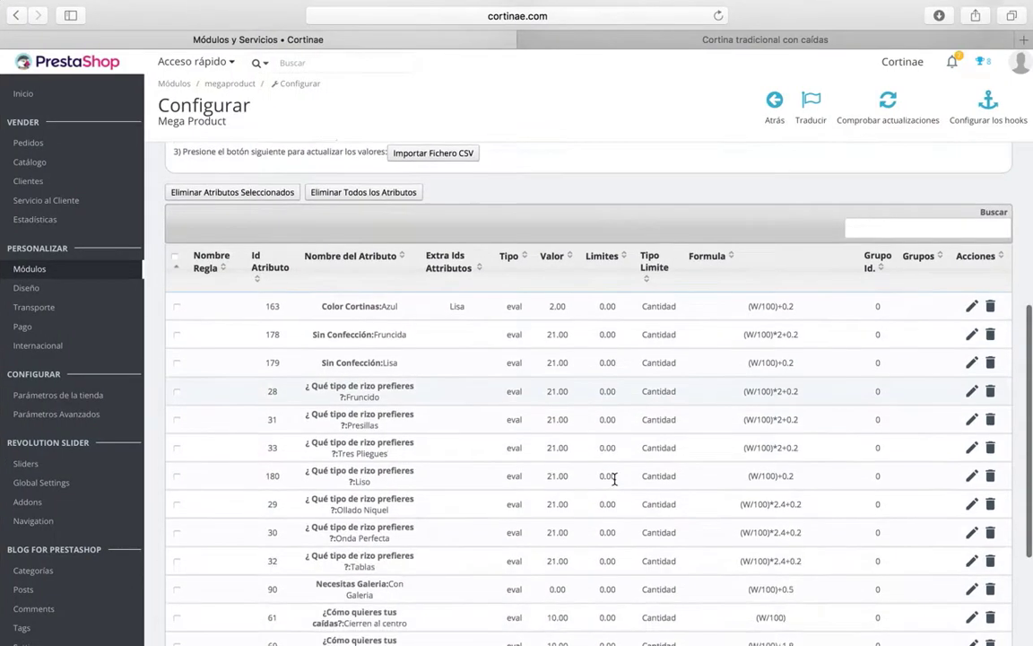
{"action": "left_click", "coordinate": [972, 509]}
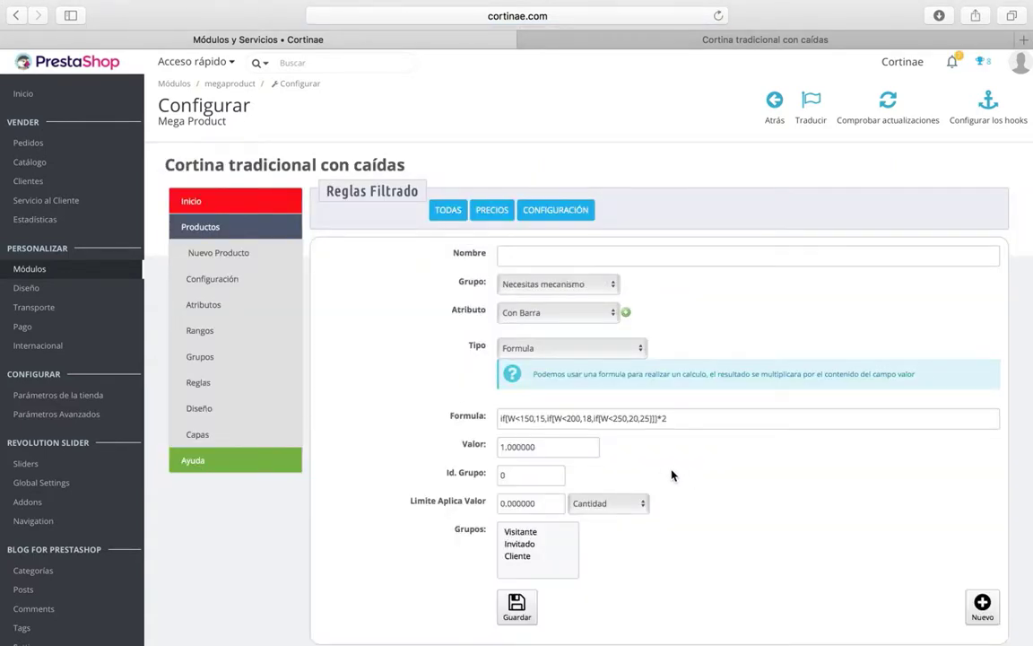
{"action": "scroll", "coordinate": [646, 466], "scroll_direction": "down", "scroll_amount": 2}
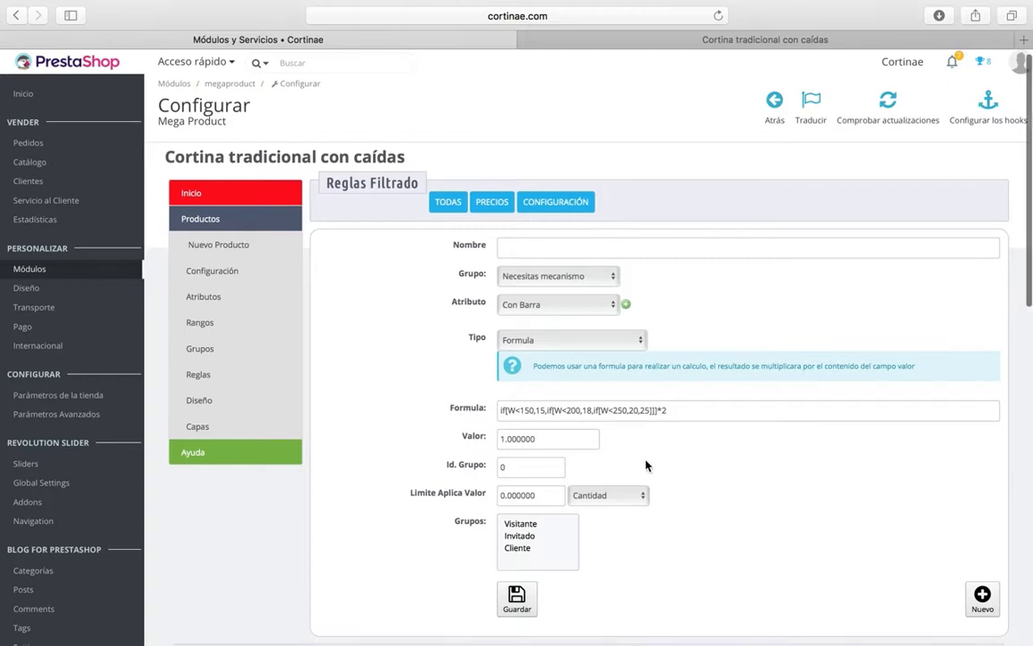
{"action": "scroll", "coordinate": [610, 422], "scroll_direction": "down", "scroll_amount": 1}
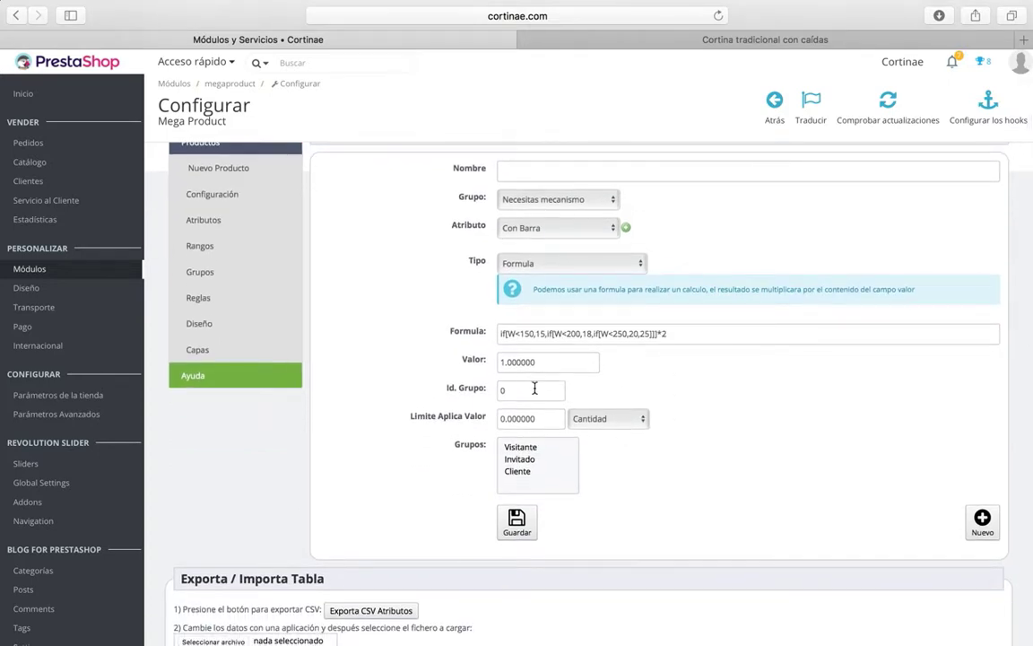
{"action": "left_click", "coordinate": [501, 333]}
{"action": "left_click", "coordinate": [703, 392]}
{"action": "mouse_move", "coordinate": [520, 333]}
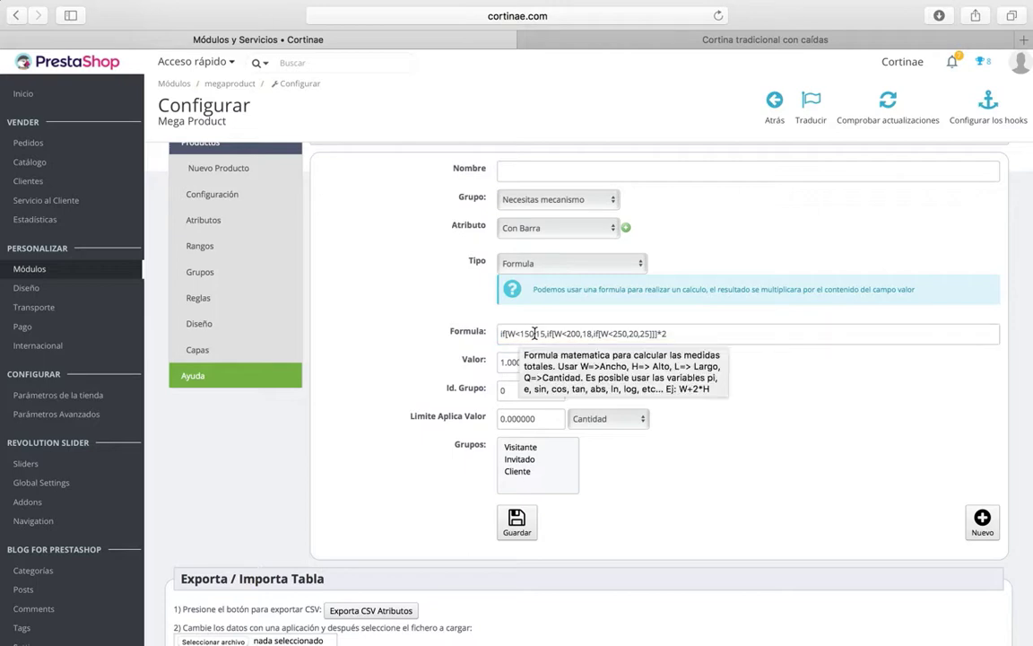
Compare the Con Barra formula with the ¿Necesitas Mecanismo? price ranges in the Word notes, and switch back to Safari
{"action": "left_click", "coordinate": [538, 333]}
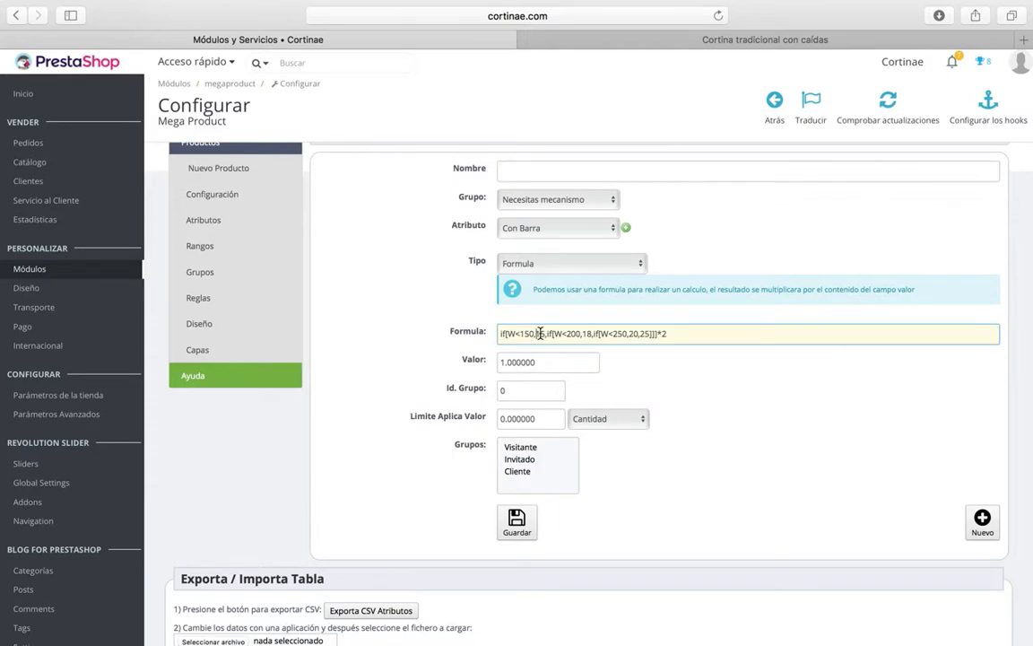
{"action": "left_click", "coordinate": [729, 420]}
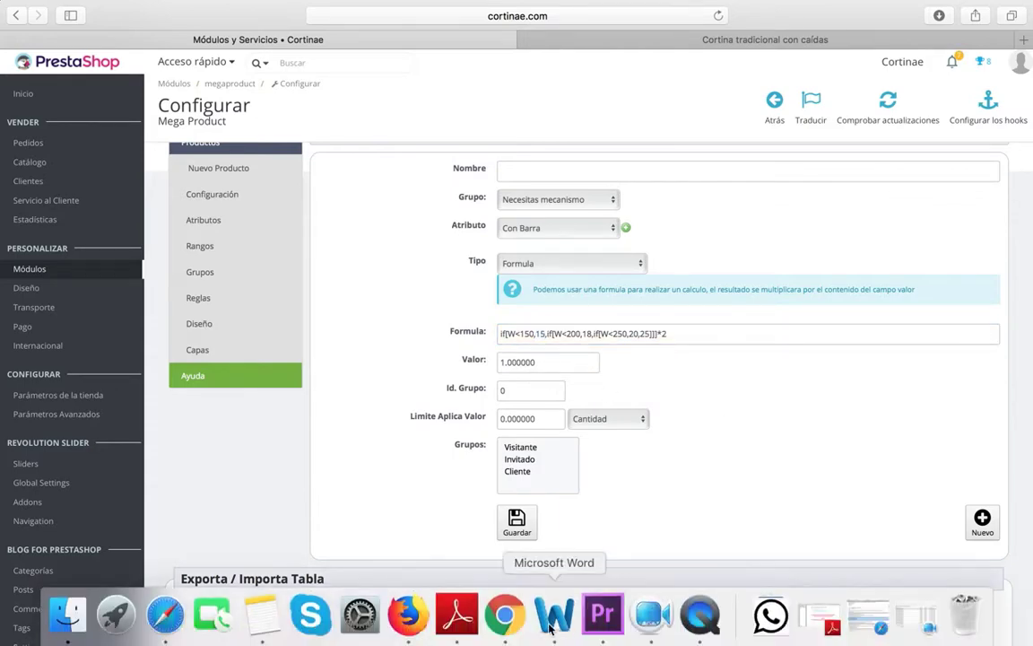
{"action": "left_click", "coordinate": [551, 633]}
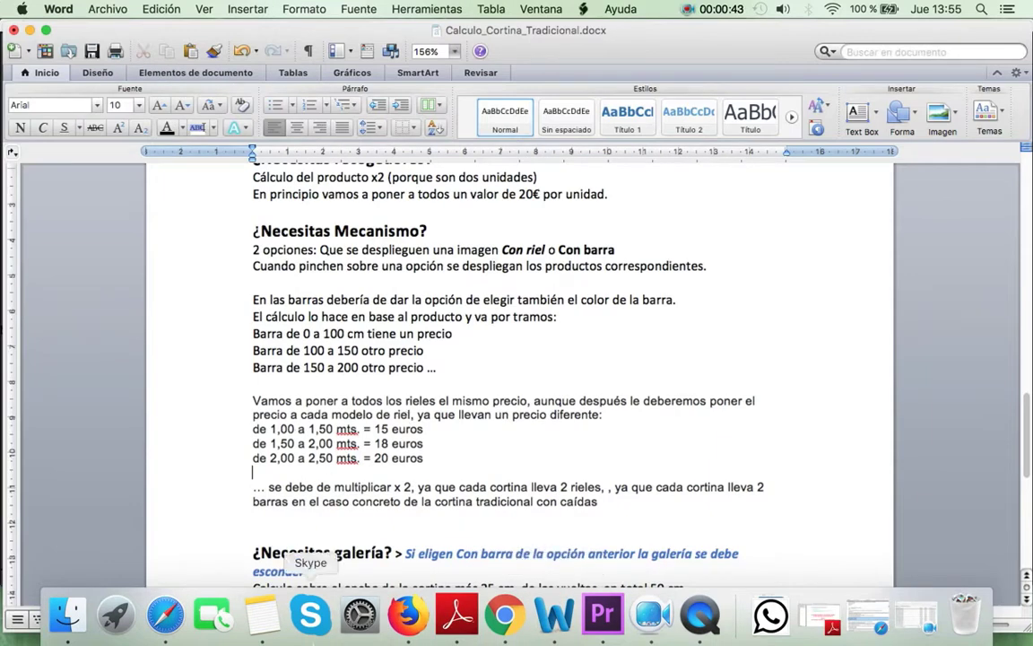
{"action": "left_click", "coordinate": [165, 615]}
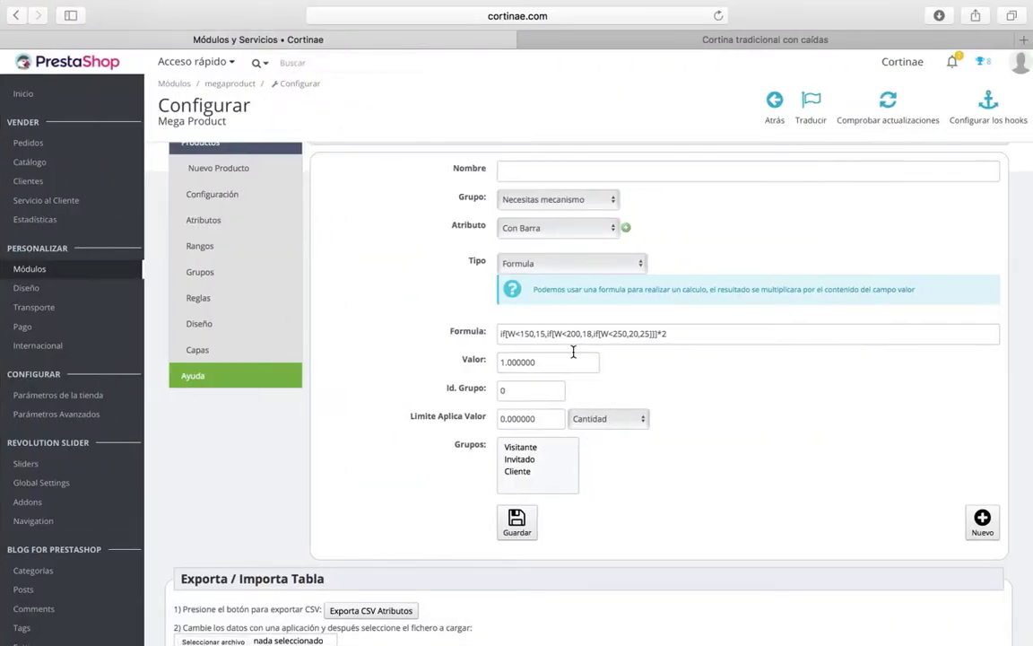
Examine the Con Barra formula's width conditions, prices and multiplier, and check the attribute it applies to
{"action": "double_click", "coordinate": [548, 333]}
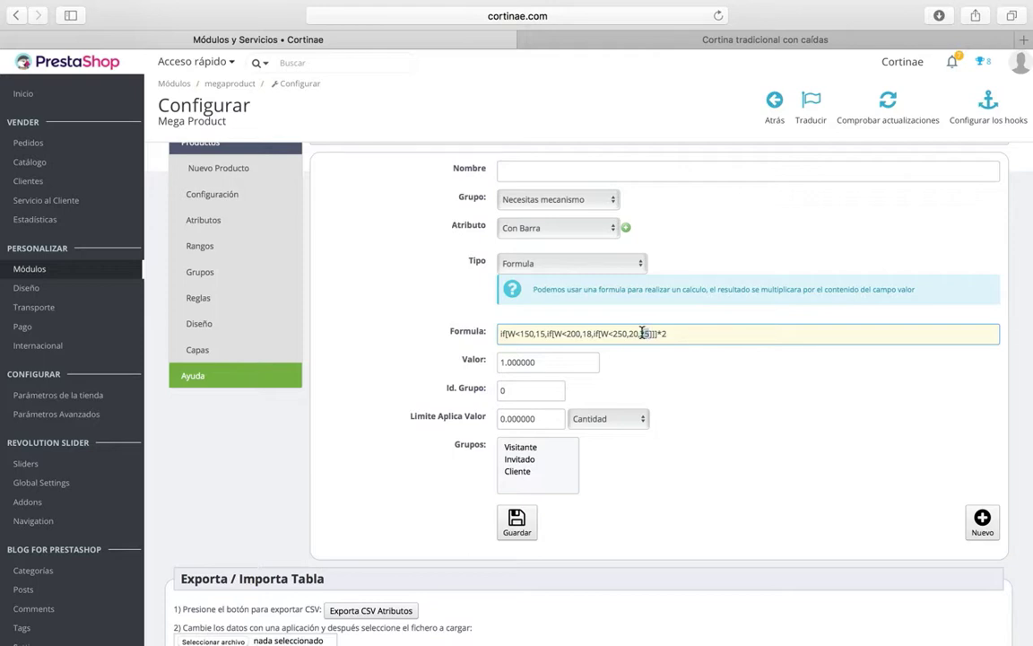
{"action": "left_click", "coordinate": [648, 355]}
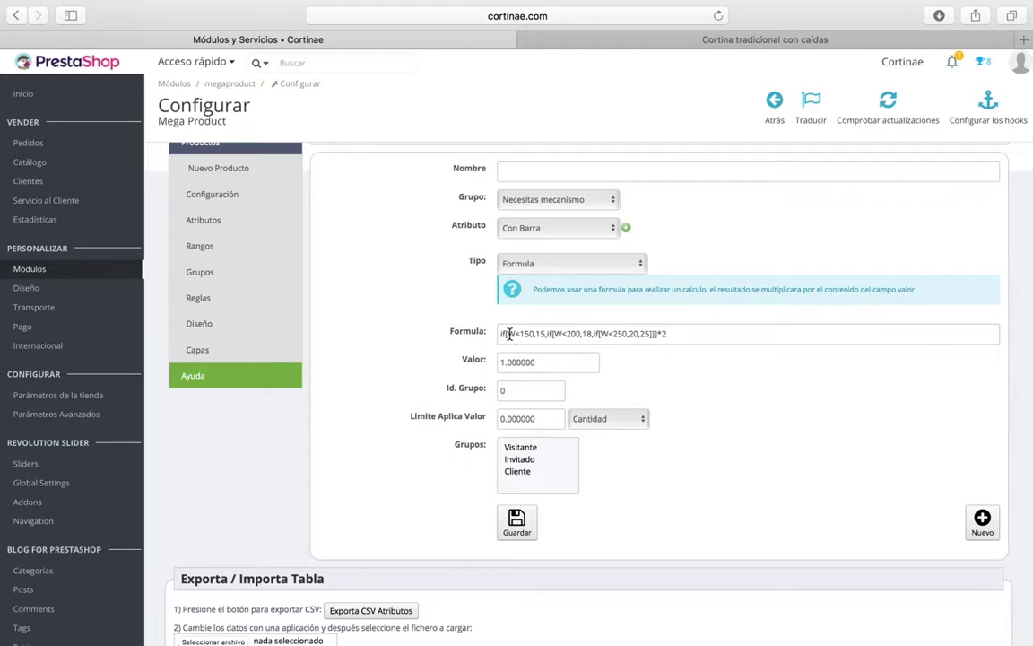
{"action": "mouse_move", "coordinate": [515, 333]}
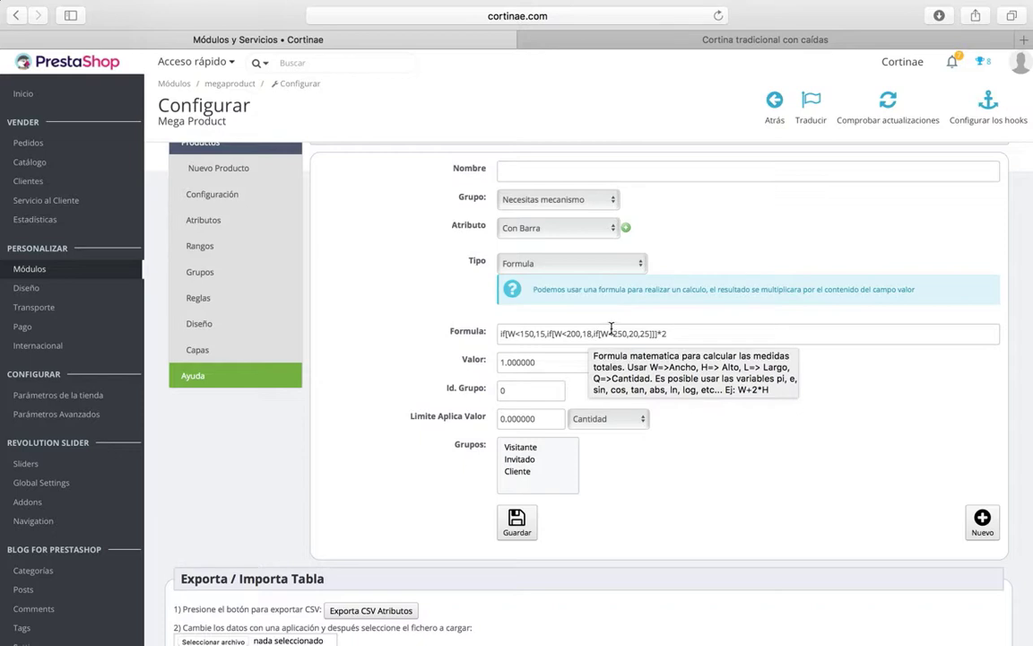
{"action": "left_click", "coordinate": [679, 333]}
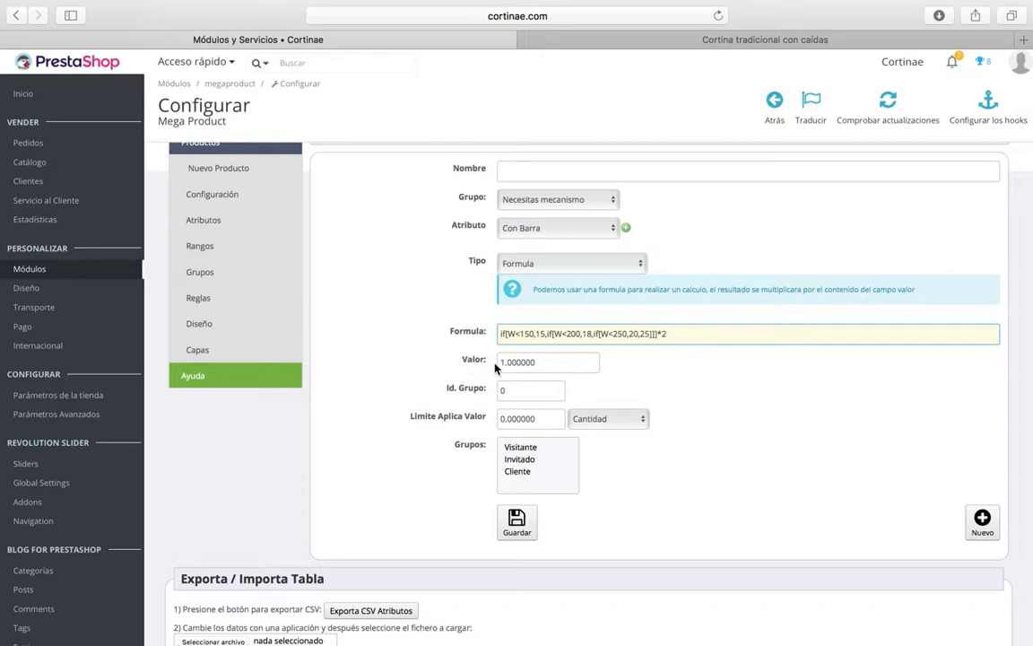
{"action": "left_click_drag", "start_coordinate": [500, 334], "coordinate": [667, 332]}
{"action": "left_click", "coordinate": [669, 359]}
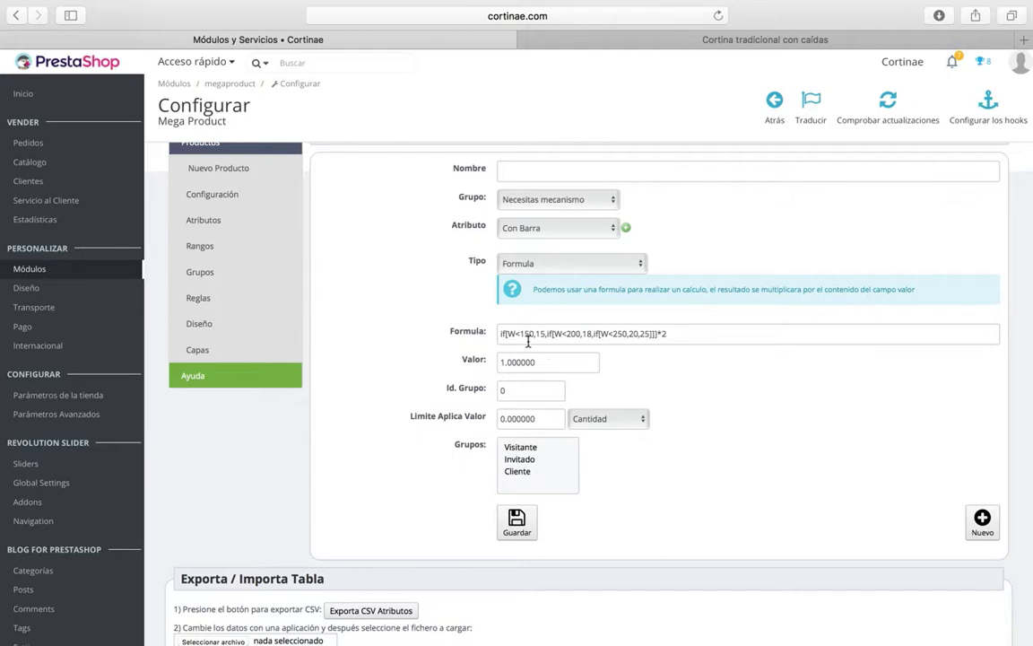
{"action": "left_click_drag", "start_coordinate": [521, 334], "coordinate": [537, 333]}
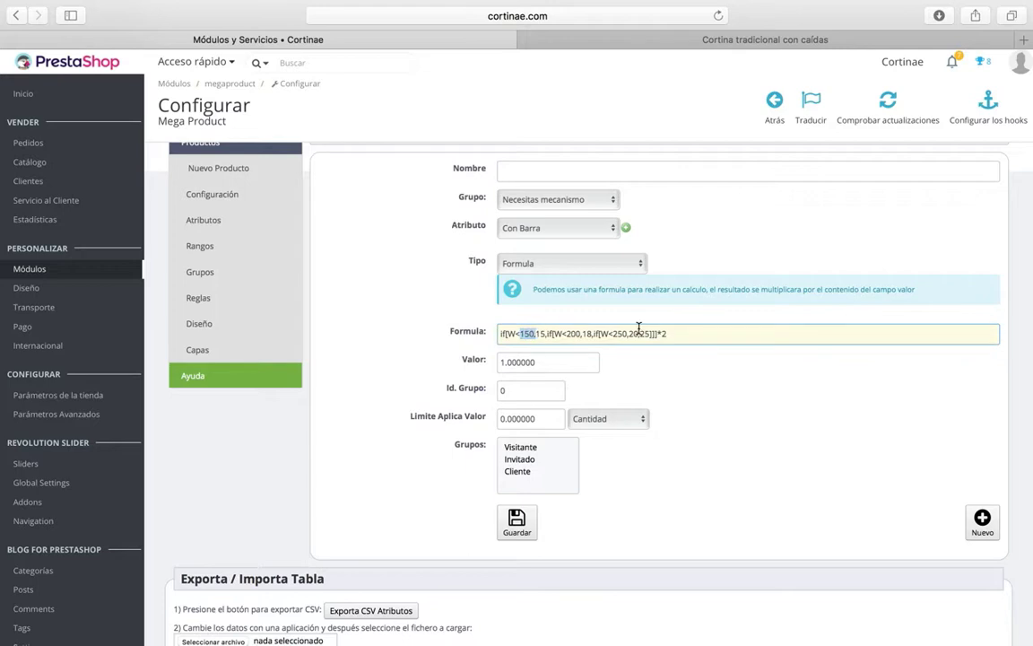
{"action": "left_click", "coordinate": [634, 362]}
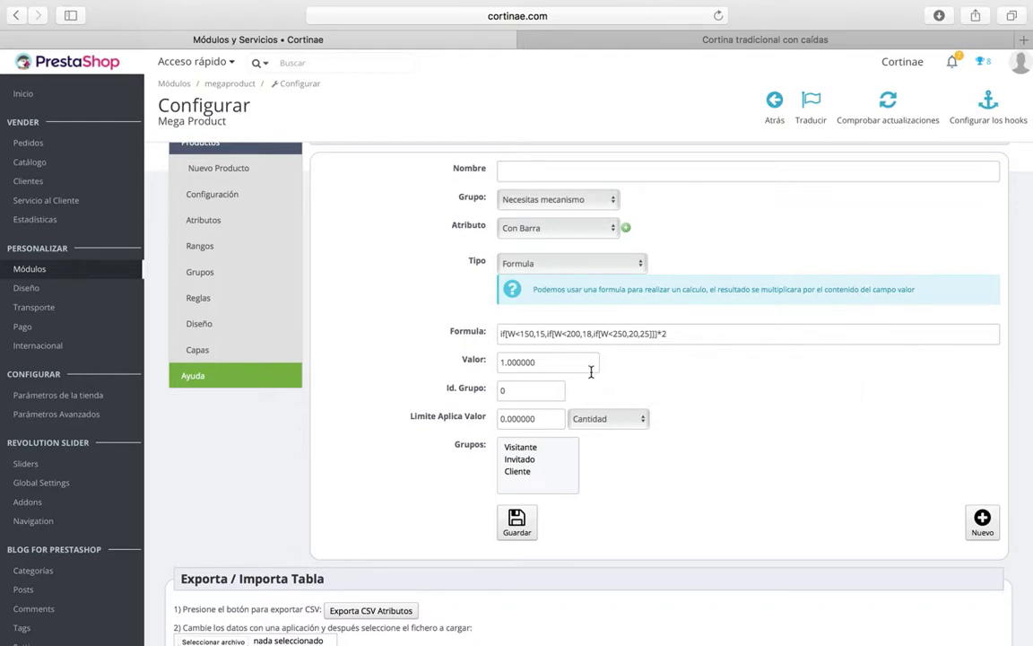
{"action": "mouse_move", "coordinate": [522, 333]}
{"action": "mouse_move", "coordinate": [651, 341]}
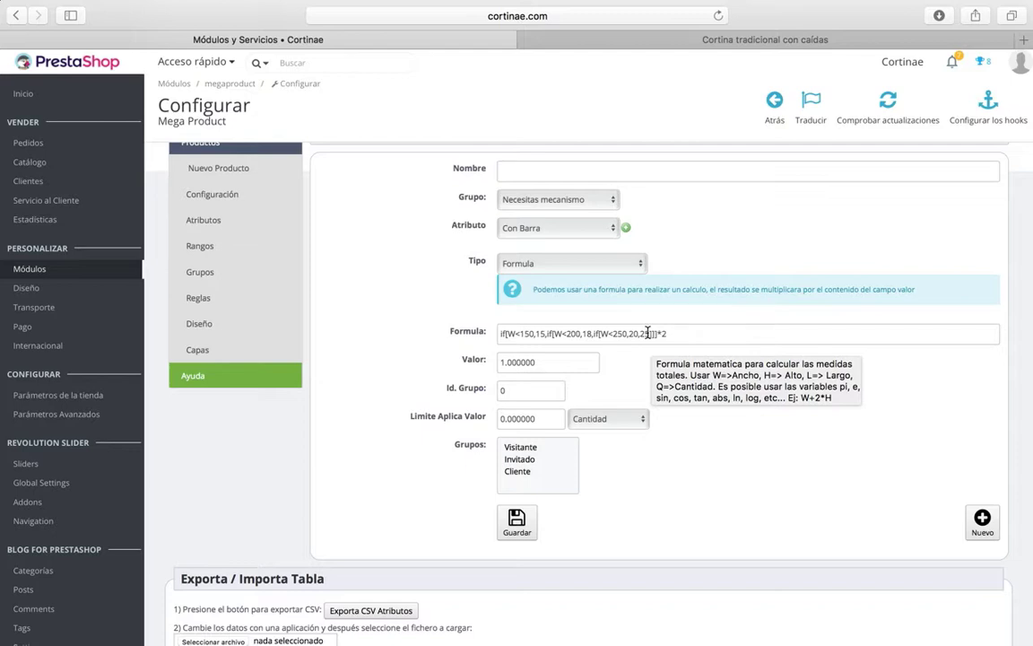
{"action": "left_click", "coordinate": [553, 230]}
{"action": "left_click", "coordinate": [549, 231]}
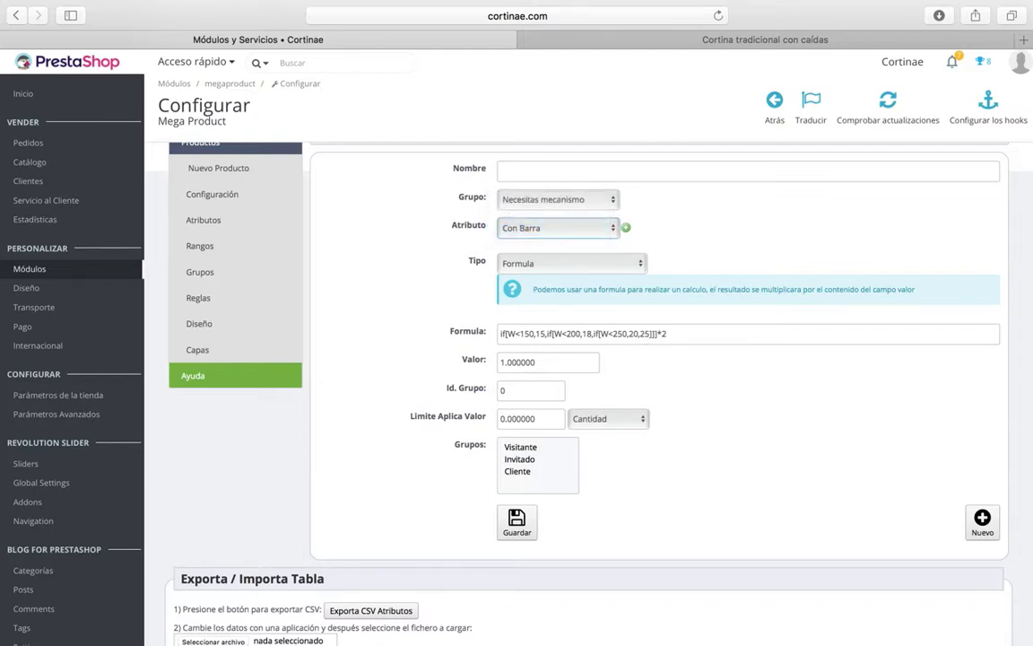
Switch to Word to read the ¿Necesitas galería? calculation notes, and return to Safari
{"action": "mouse_move", "coordinate": [639, 632]}
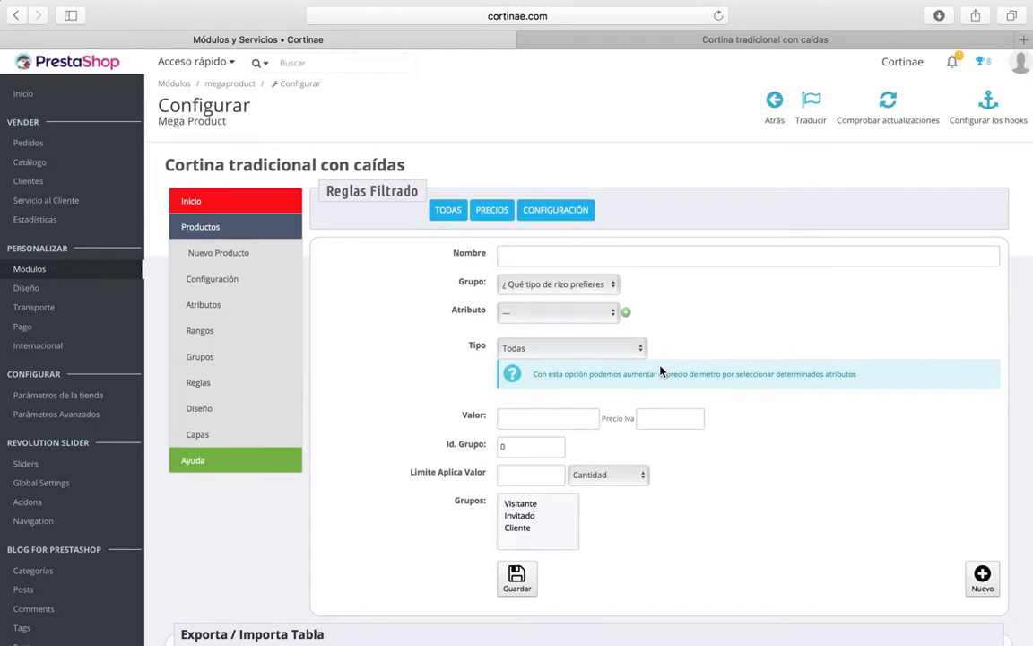
{"action": "mouse_move", "coordinate": [618, 632]}
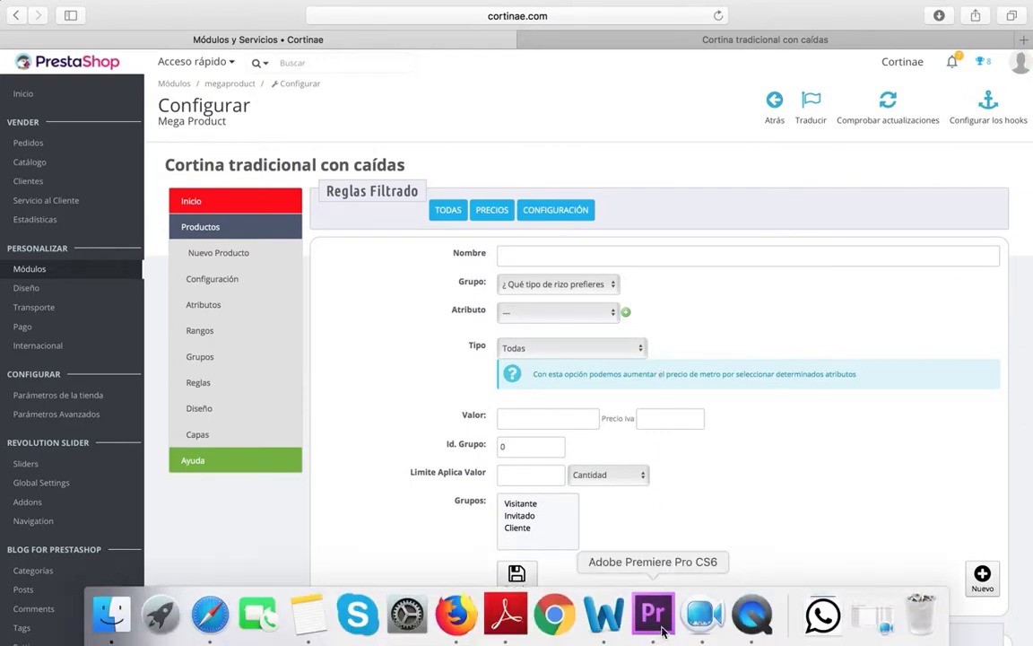
{"action": "left_click", "coordinate": [617, 619]}
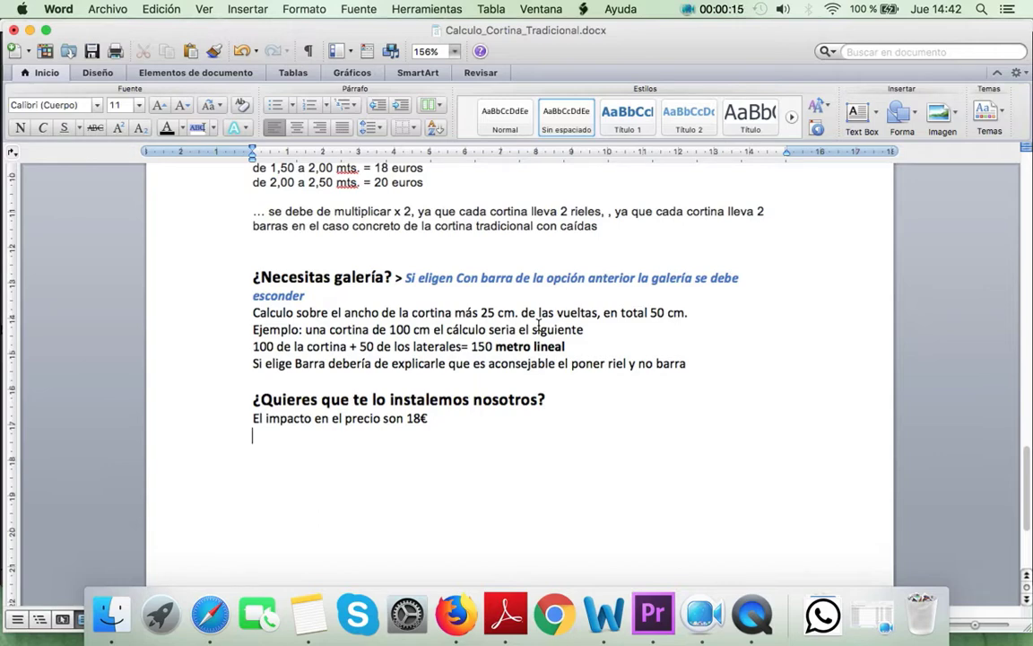
{"action": "left_click", "coordinate": [210, 614]}
Set the new rule's group to Necesitas Galeria, its attribute to Con Galeria and its type to Formula
{"action": "scroll", "coordinate": [608, 300], "scroll_direction": "down", "scroll_amount": 1}
{"action": "left_click", "coordinate": [583, 259]}
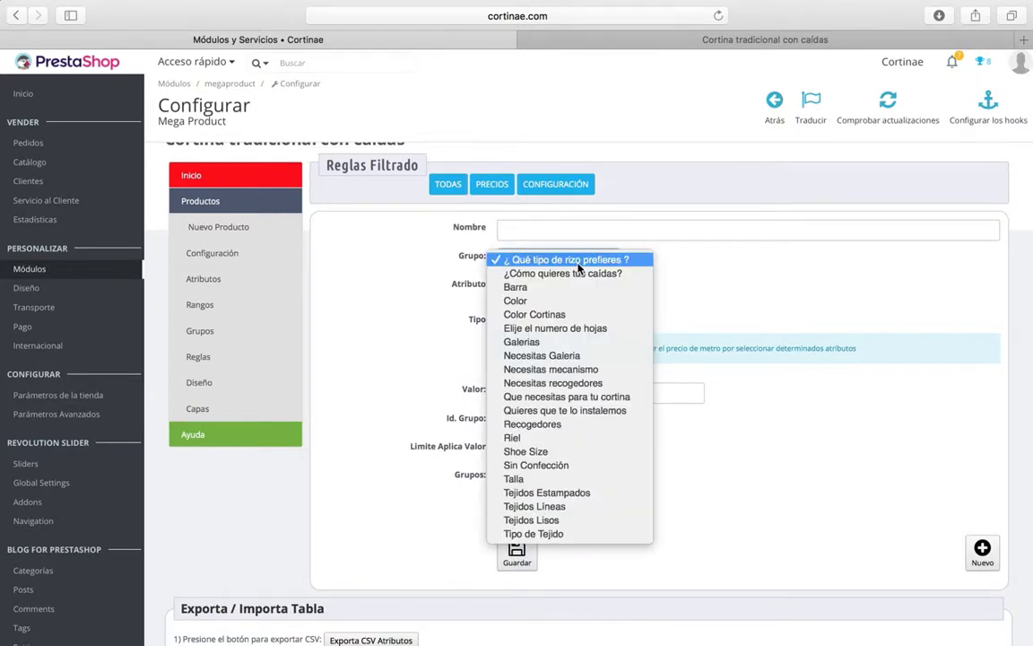
{"action": "left_click", "coordinate": [540, 355]}
{"action": "left_click", "coordinate": [549, 287]}
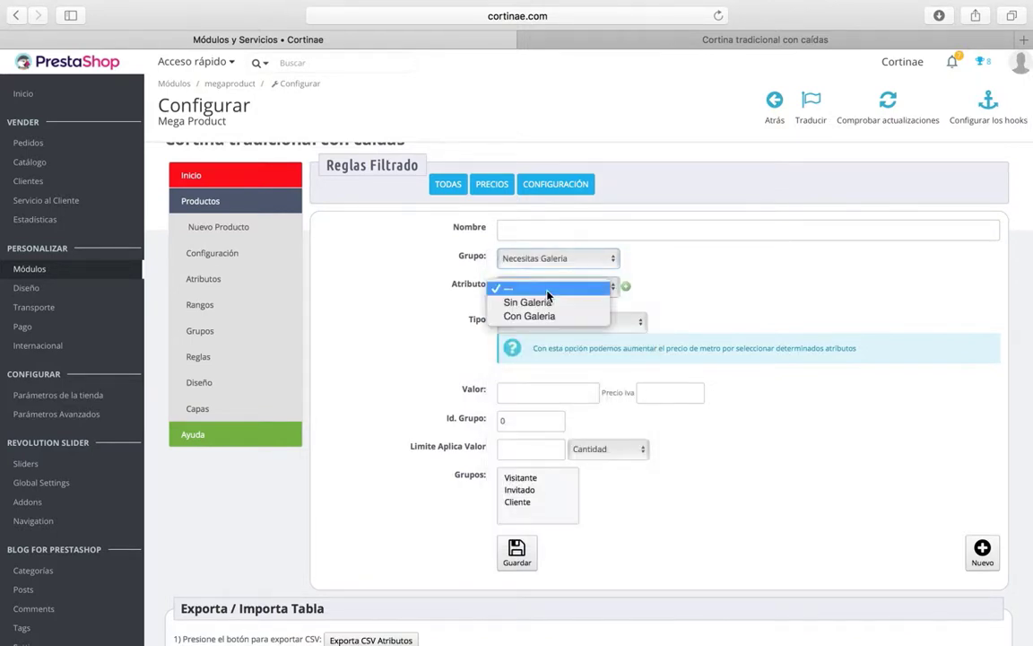
{"action": "left_click", "coordinate": [539, 316]}
{"action": "left_click", "coordinate": [549, 323]}
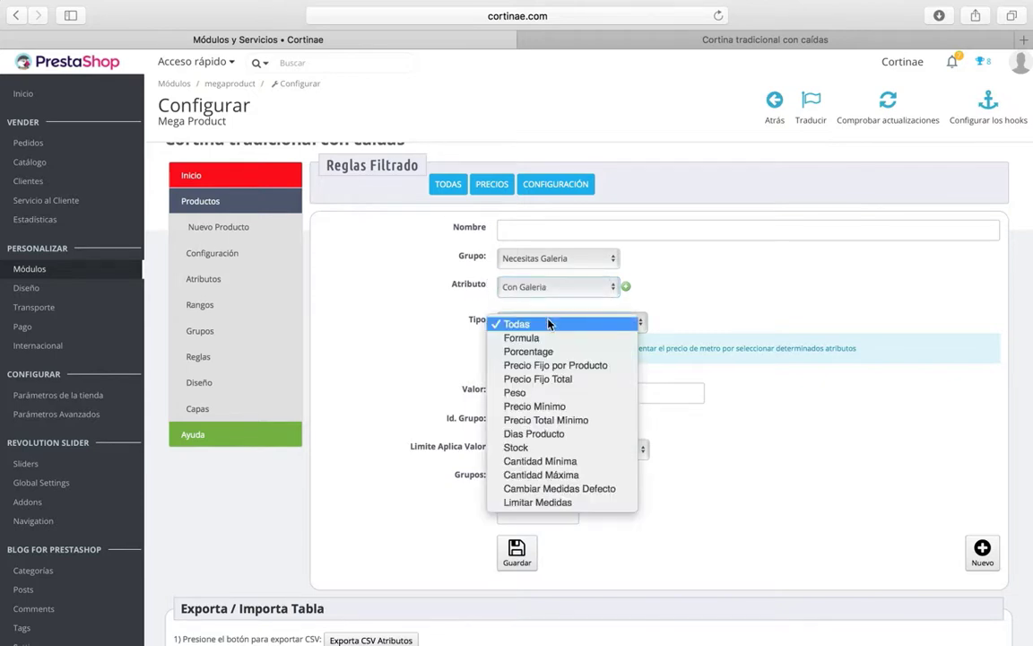
{"action": "left_click", "coordinate": [549, 338]}
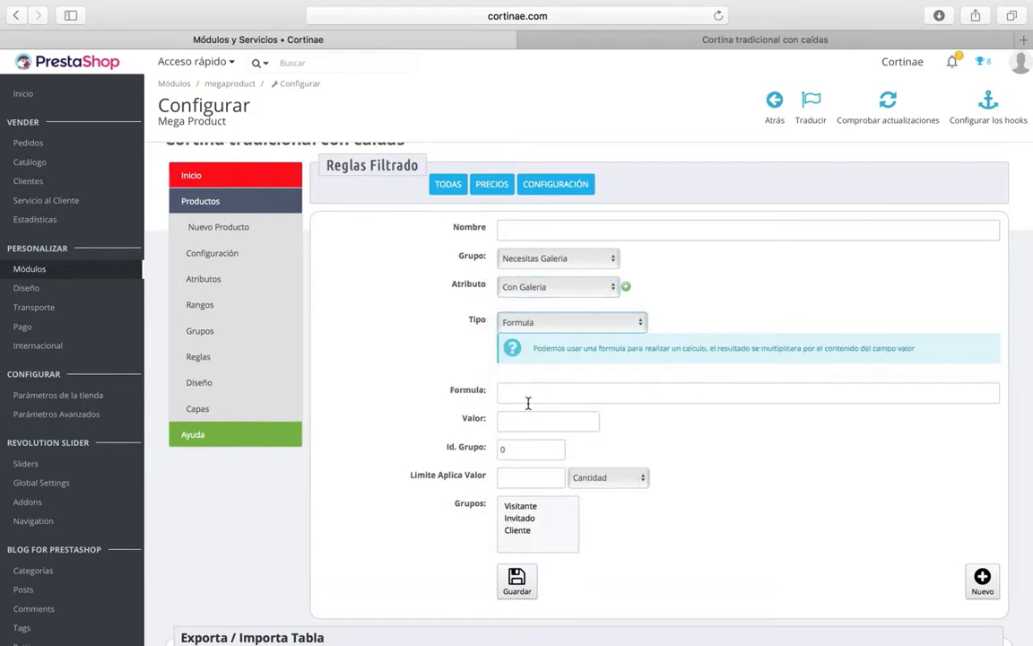
Enter the formula (W/100)+0.5 and a value of 10 for the Con Galeria rule
{"action": "left_click", "coordinate": [528, 404]}
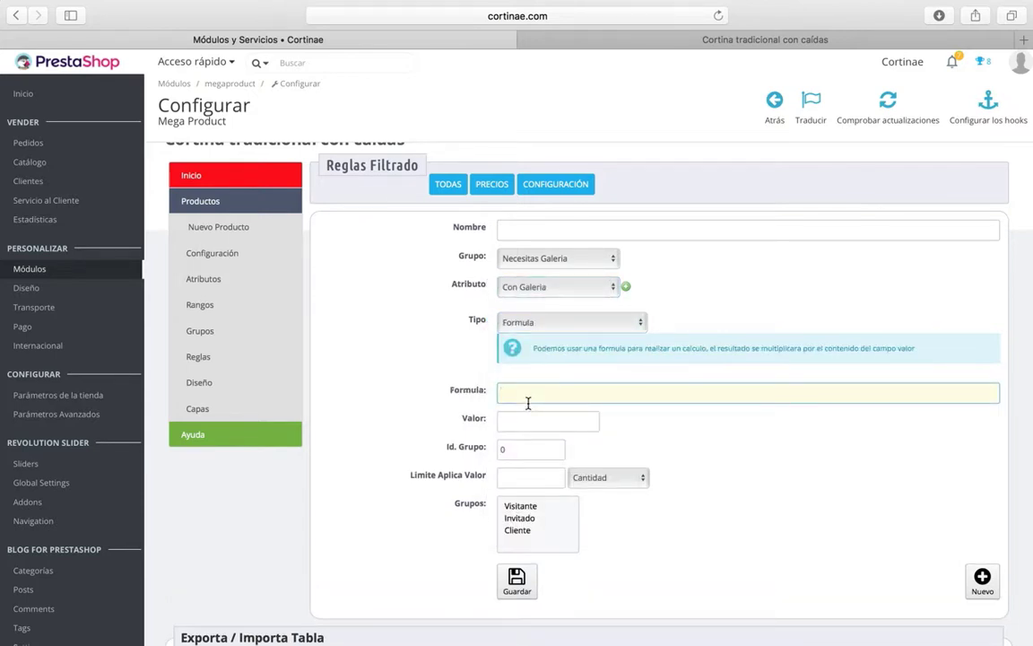
{"action": "type", "text": "(W/100)+0.5"}
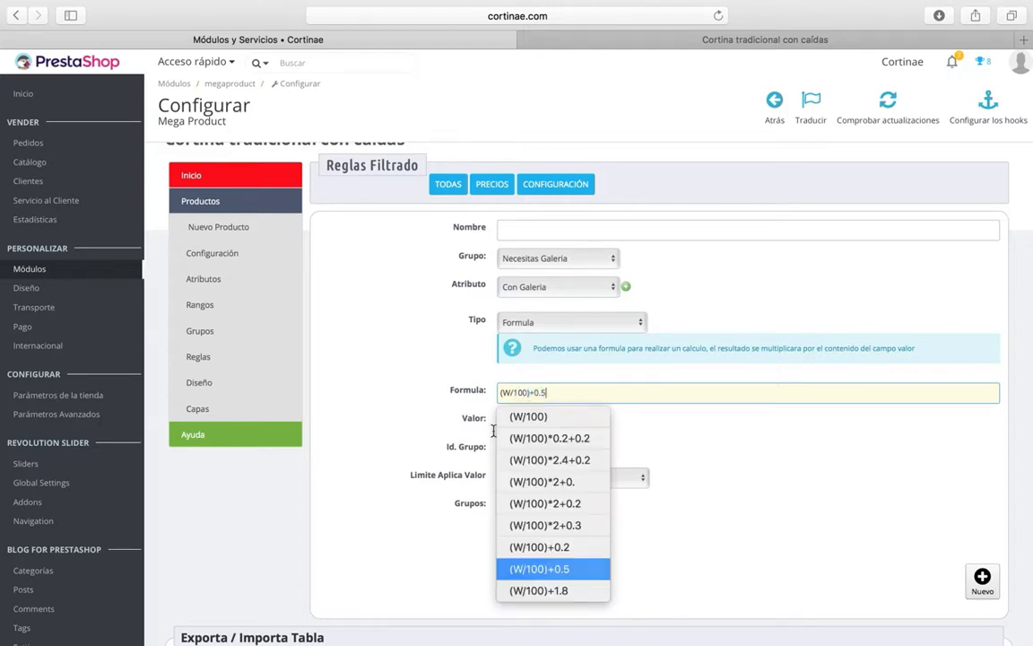
{"action": "key", "text": "Return"}
{"action": "left_click", "coordinate": [540, 421]}
{"action": "type", "text": "10"}
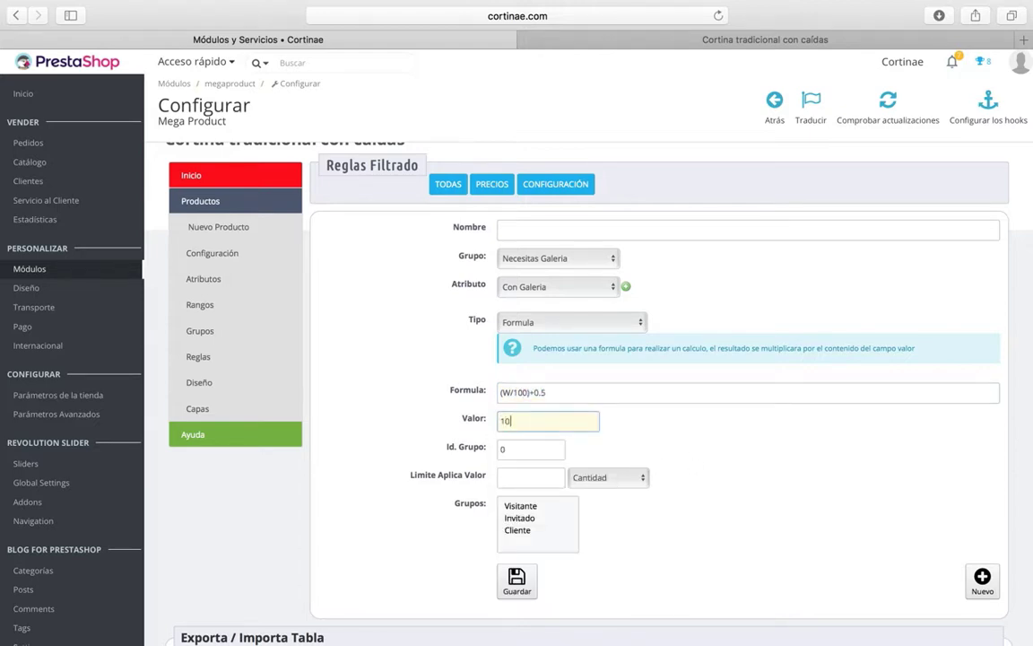
{"action": "left_click", "coordinate": [693, 440]}
Switch to Word to read the ¿Quieres que te lo instalemos nosotros? price note, and return to Safari
{"action": "scroll", "coordinate": [564, 410], "scroll_direction": "down", "scroll_amount": 1}
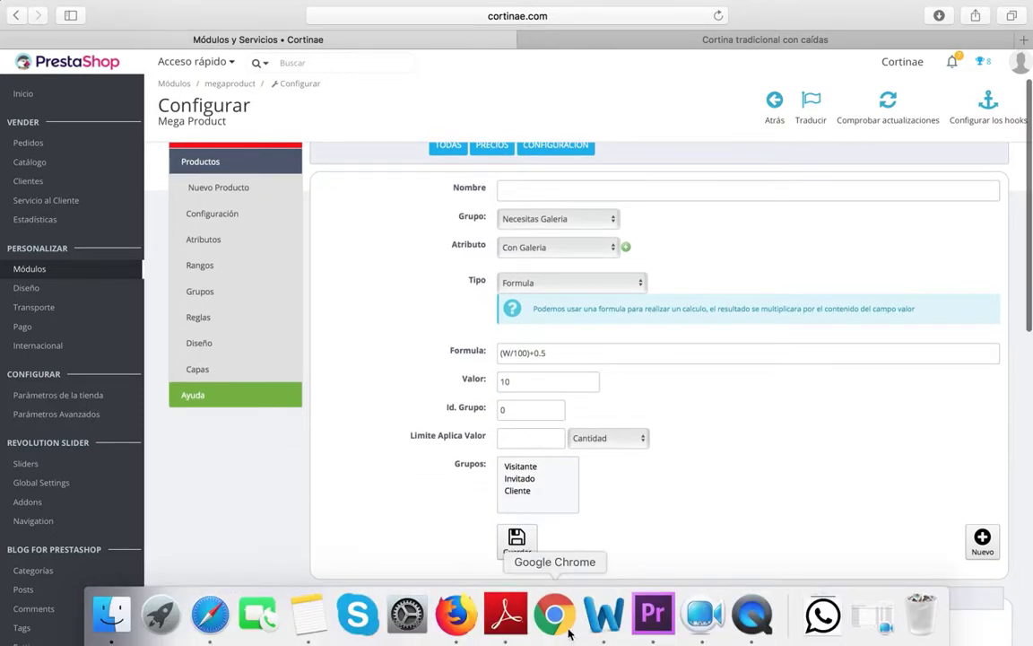
{"action": "left_click", "coordinate": [596, 621]}
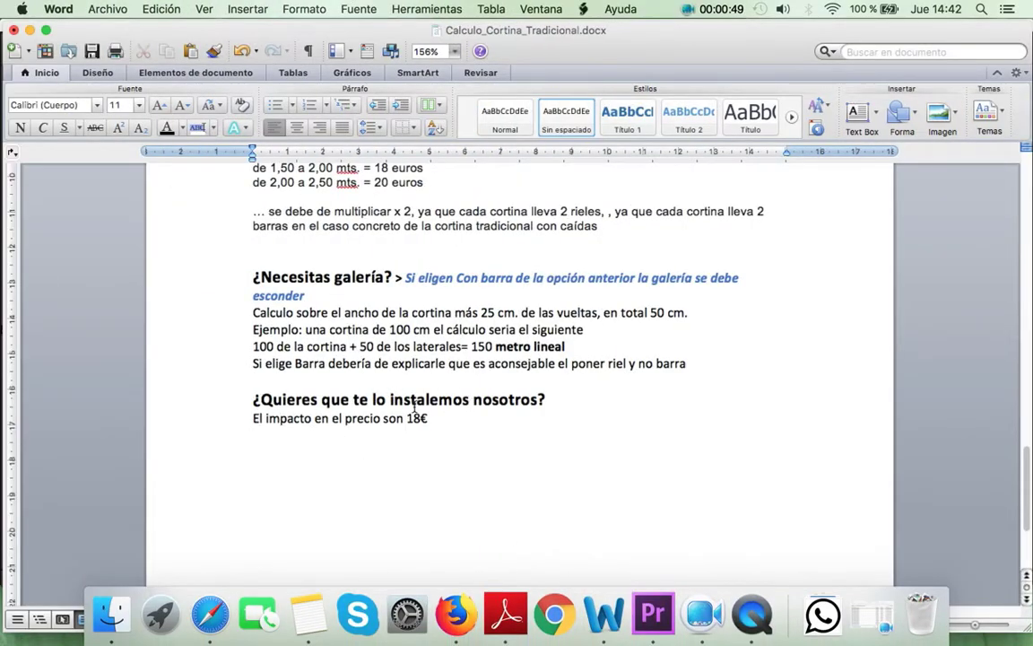
{"action": "left_click", "coordinate": [211, 612]}
Open the Con Instalación rule of Quieres que te lo instalemos for editing and check its group, price type and value
{"action": "scroll", "coordinate": [717, 287], "scroll_direction": "down", "scroll_amount": 15}
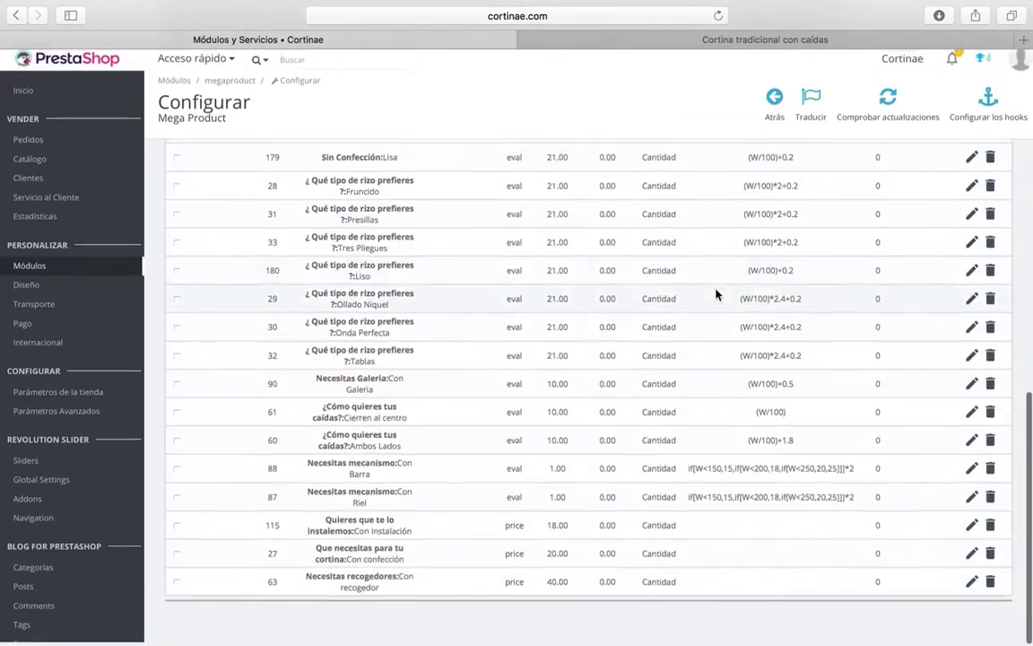
{"action": "left_click", "coordinate": [971, 529]}
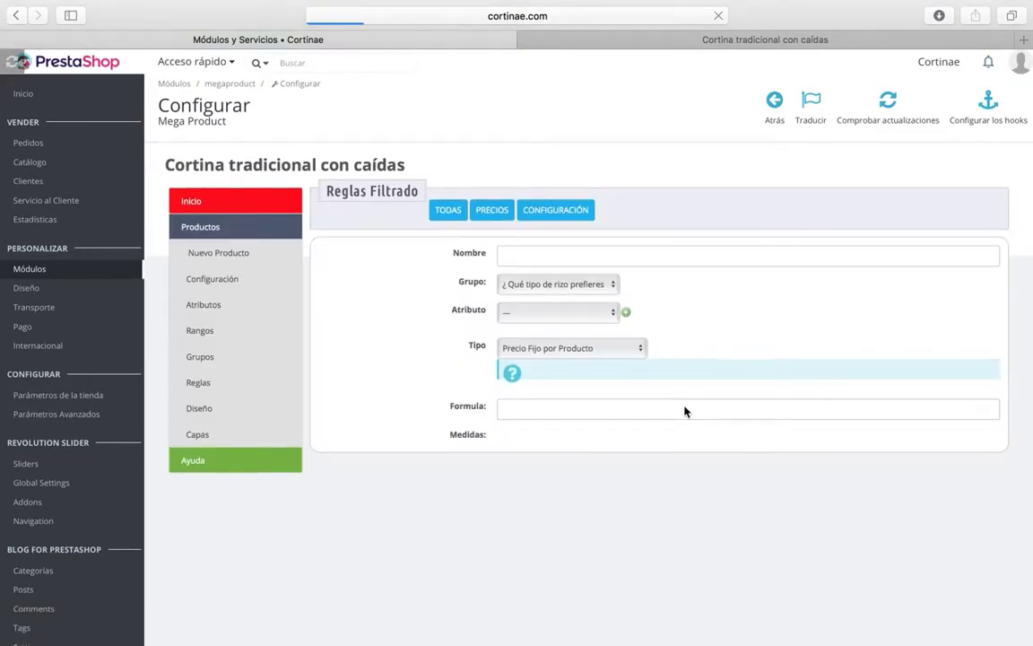
{"action": "left_click", "coordinate": [565, 283]}
{"action": "left_click", "coordinate": [565, 283]}
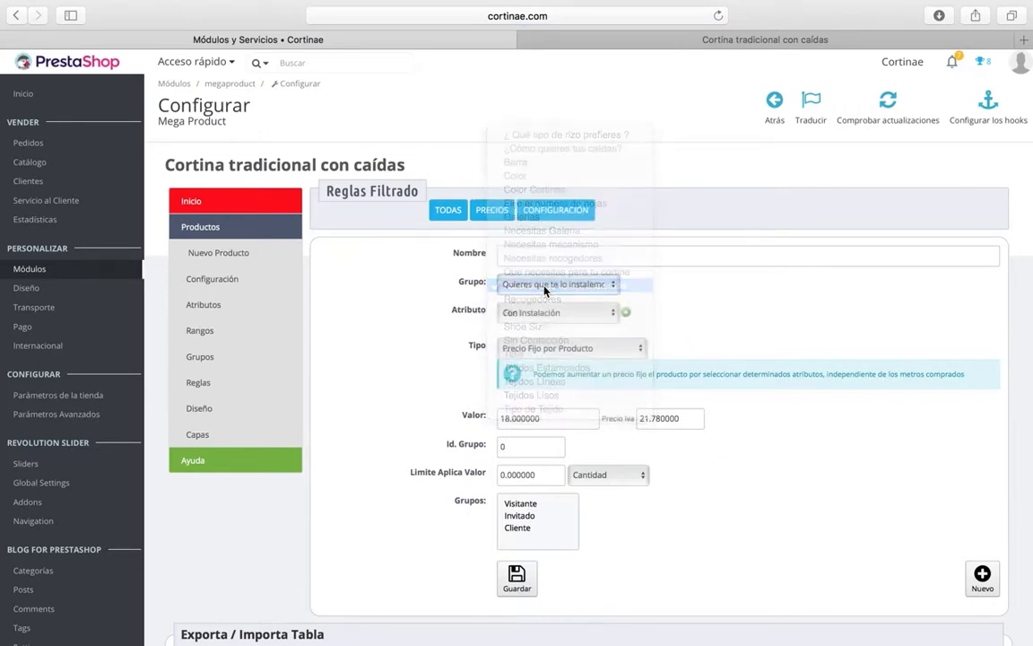
{"action": "left_click", "coordinate": [546, 350]}
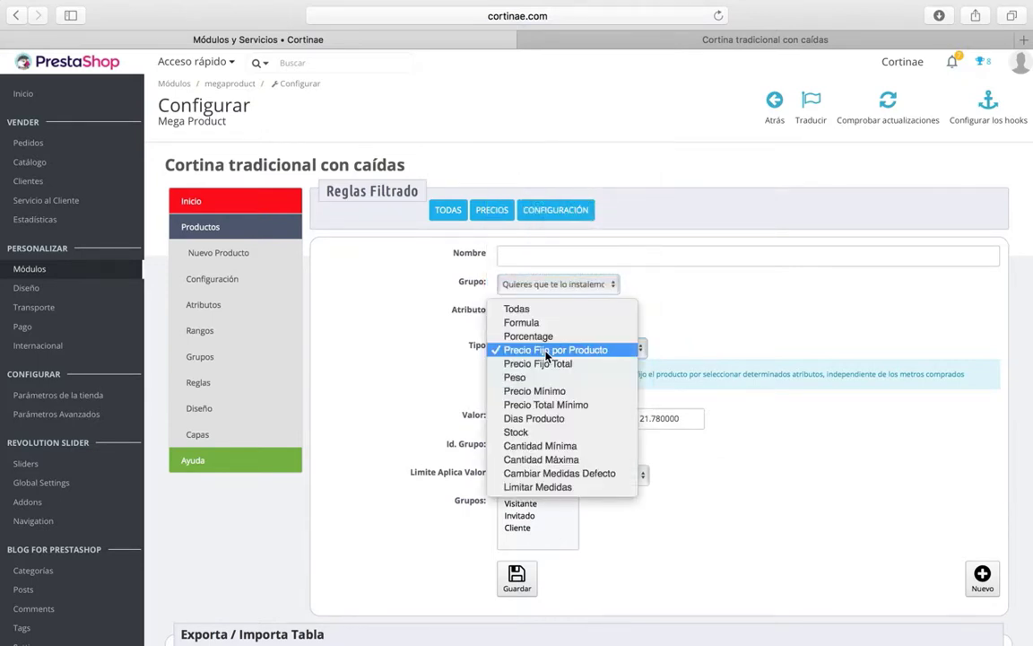
{"action": "left_click", "coordinate": [545, 354]}
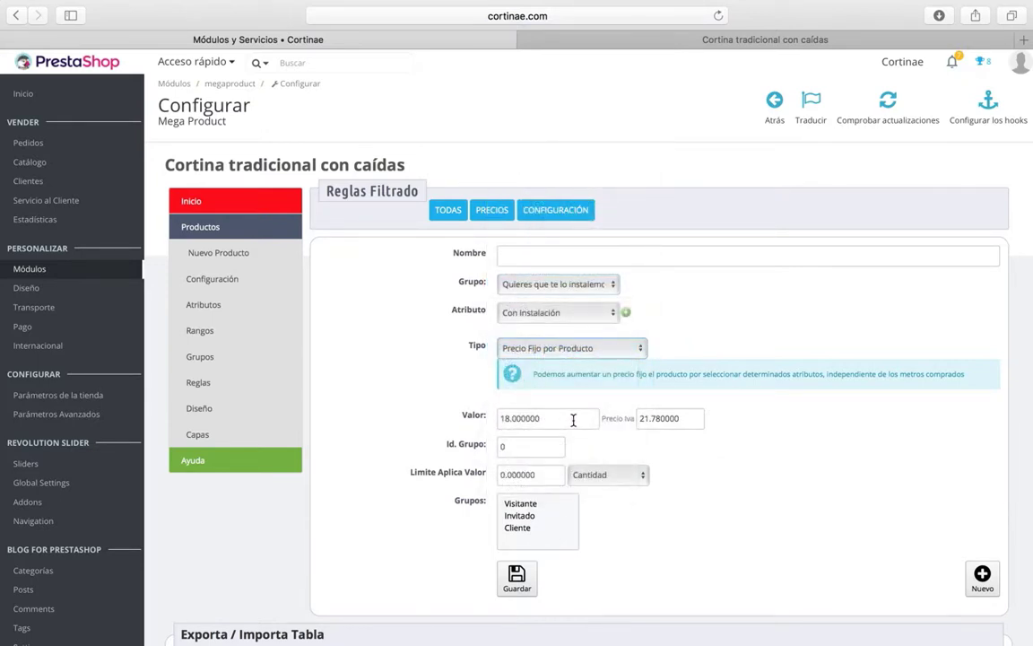
Review the product's rules list, and look through the options on the Cortina tradicional con caídas store page
{"action": "scroll", "coordinate": [529, 570], "scroll_direction": "down", "scroll_amount": 10}
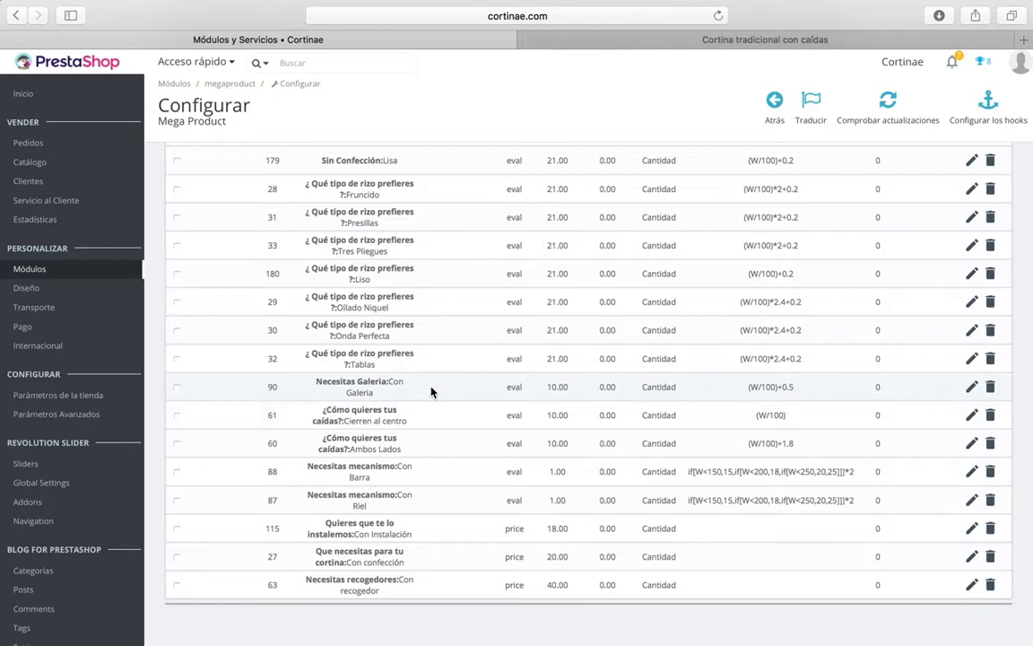
{"action": "scroll", "coordinate": [431, 391], "scroll_direction": "up", "scroll_amount": 1}
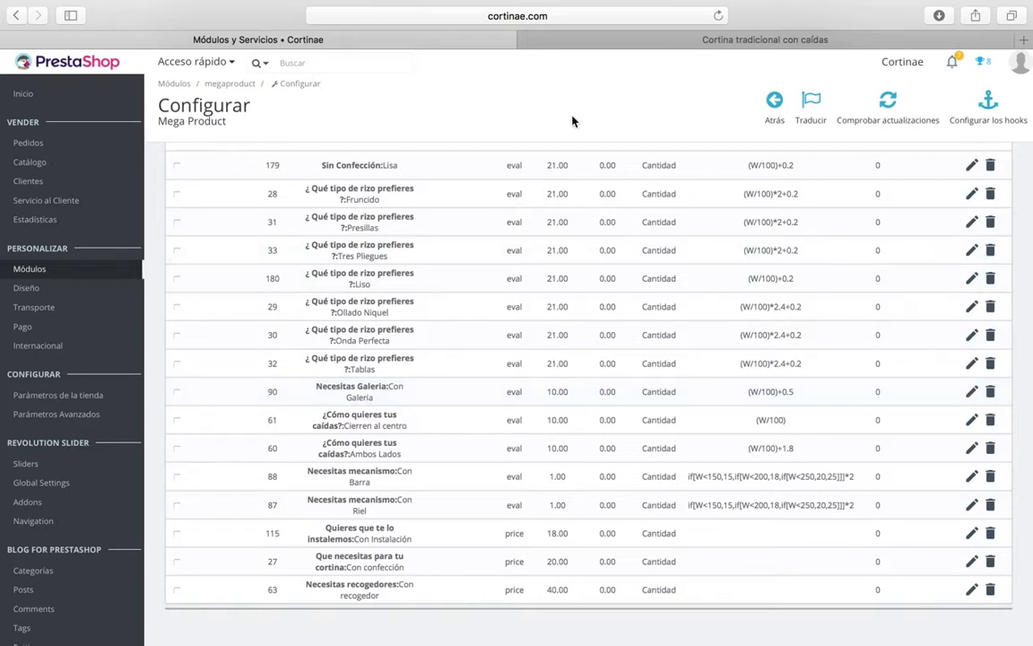
{"action": "left_click", "coordinate": [646, 41]}
{"action": "scroll", "coordinate": [634, 235], "scroll_direction": "down", "scroll_amount": 2}
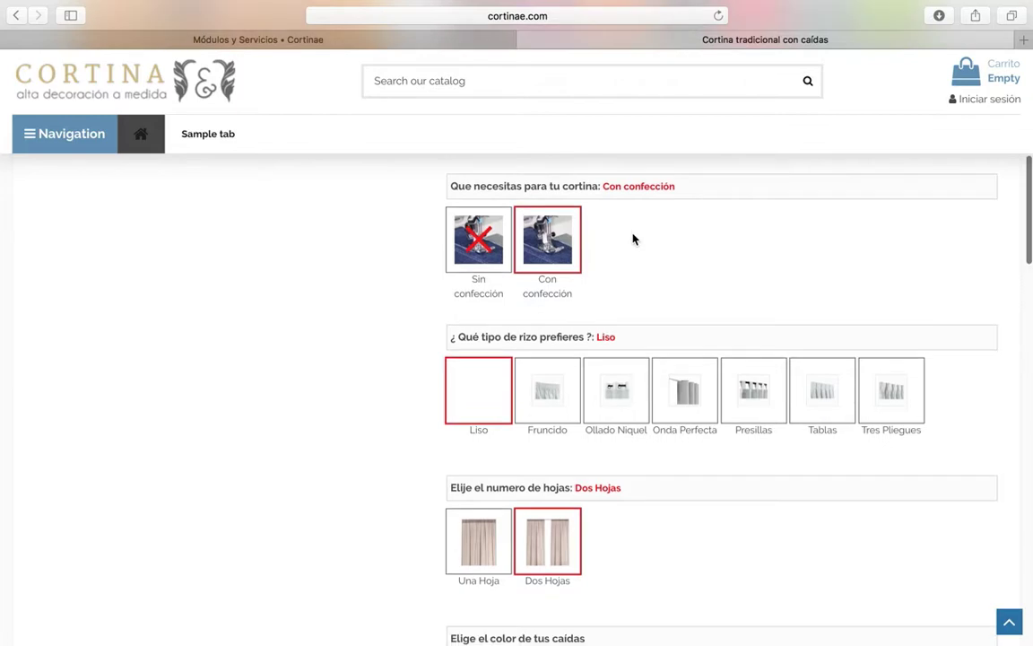
{"action": "scroll", "coordinate": [603, 222], "scroll_direction": "down", "scroll_amount": 5}
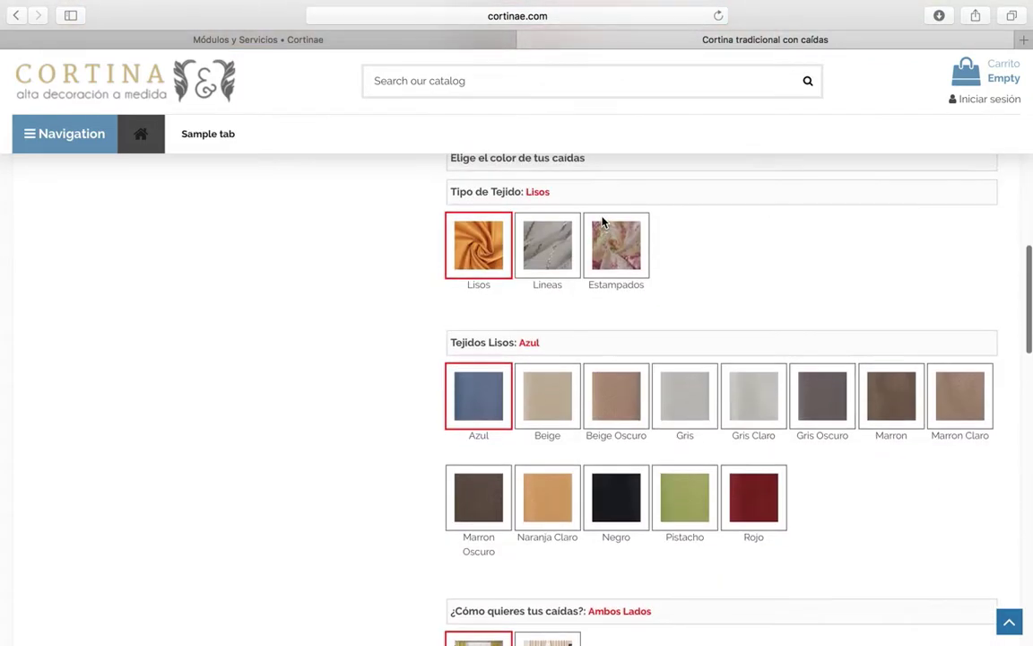
{"action": "scroll", "coordinate": [549, 339], "scroll_direction": "down", "scroll_amount": 10}
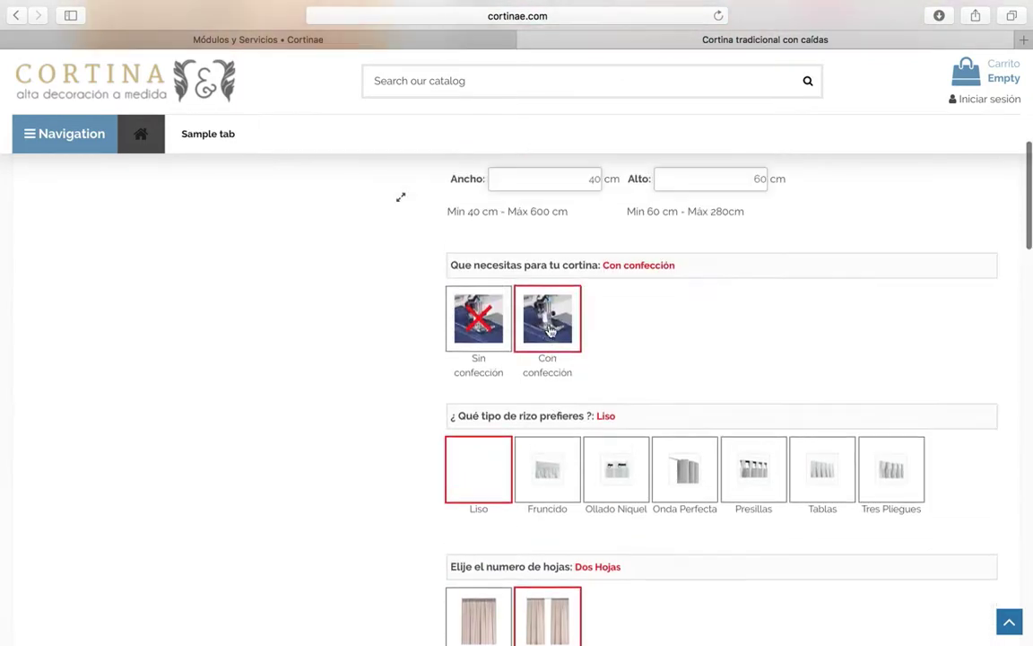
Examine the confection, rizo, number of hojas, fabric and caídas options on the Cortina tradicional con caídas store page
{"action": "scroll", "coordinate": [525, 205], "scroll_direction": "up", "scroll_amount": 2}
{"action": "scroll", "coordinate": [526, 273], "scroll_direction": "up", "scroll_amount": 2}
{"action": "scroll", "coordinate": [516, 332], "scroll_direction": "down", "scroll_amount": 9}
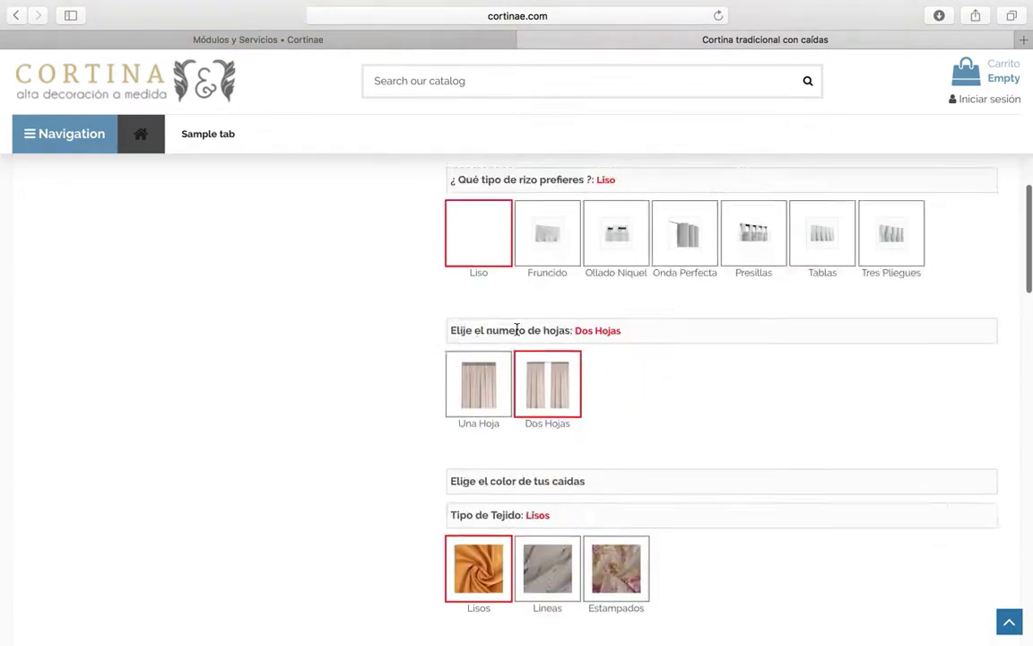
{"action": "scroll", "coordinate": [518, 332], "scroll_direction": "down", "scroll_amount": 1}
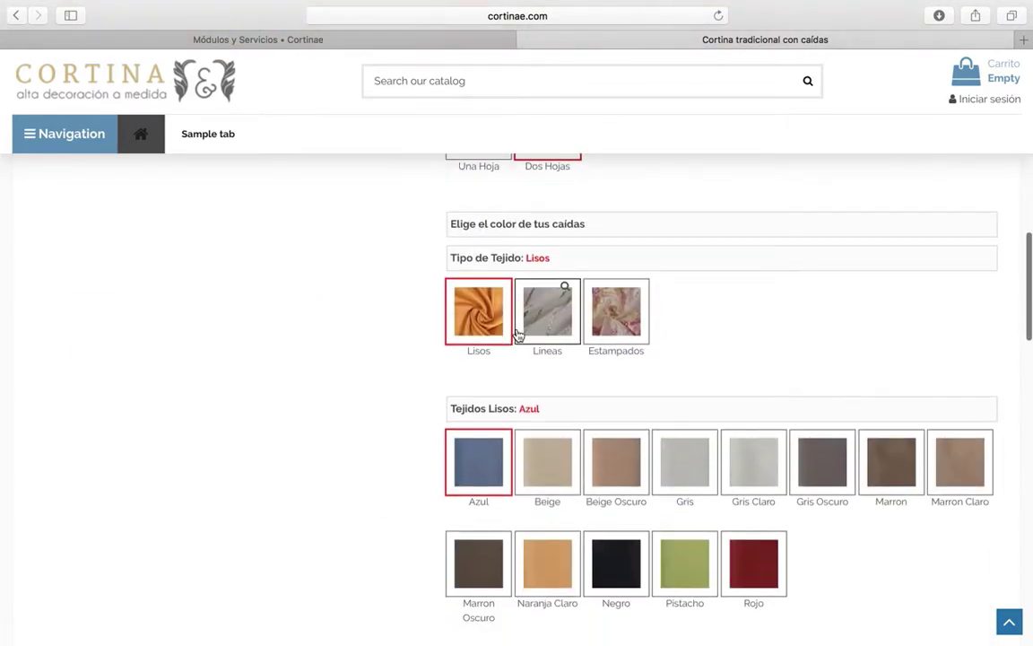
{"action": "scroll", "coordinate": [519, 335], "scroll_direction": "up", "scroll_amount": 8}
{"action": "scroll", "coordinate": [506, 294], "scroll_direction": "up", "scroll_amount": 1}
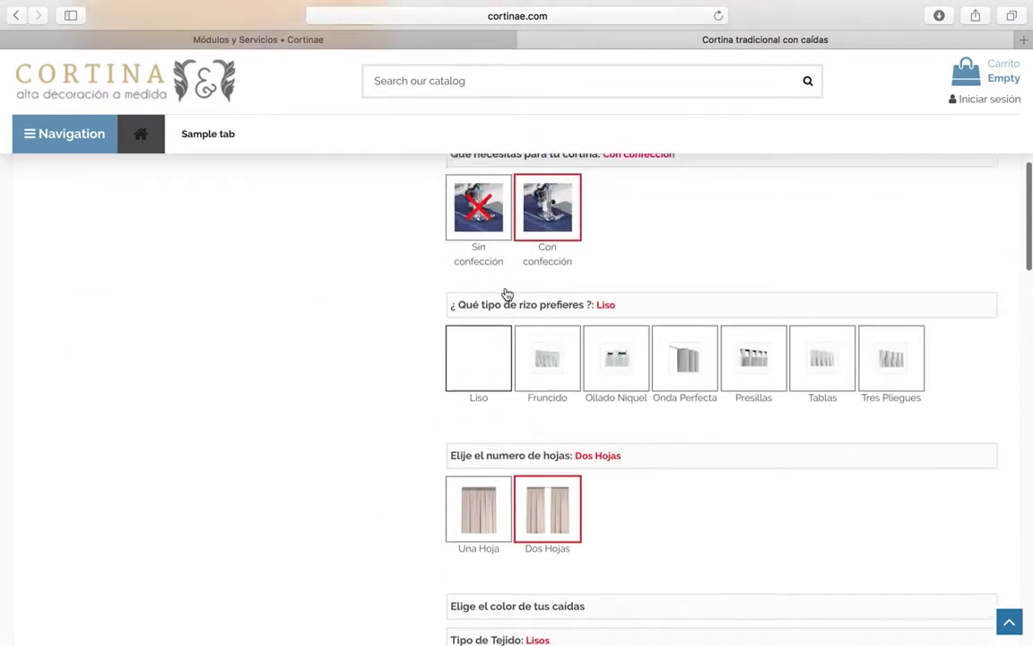
{"action": "scroll", "coordinate": [507, 294], "scroll_direction": "up", "scroll_amount": 4}
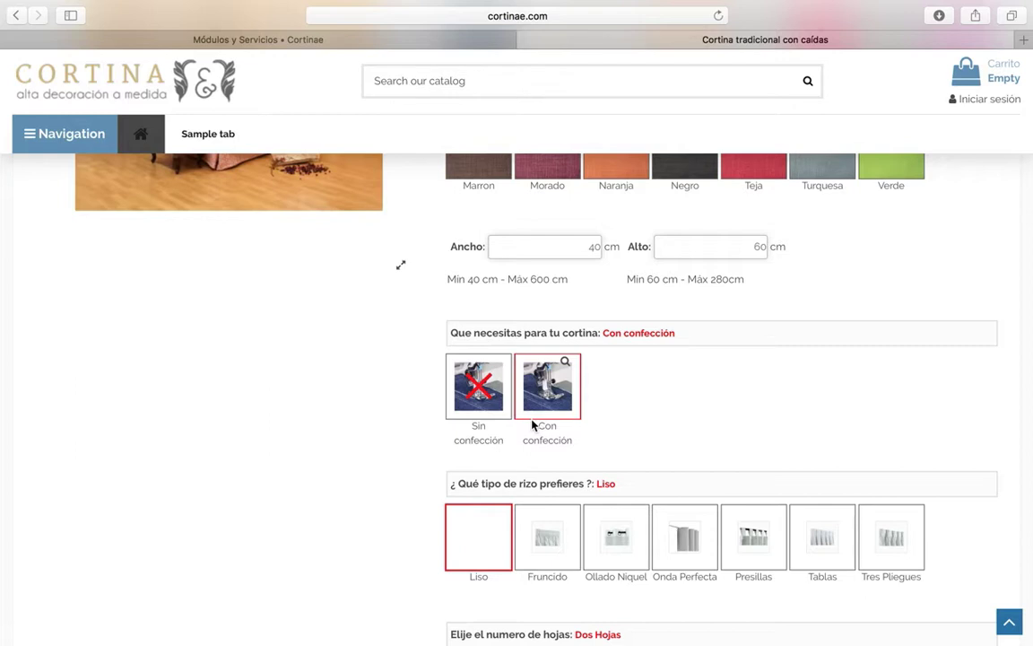
{"action": "scroll", "coordinate": [533, 425], "scroll_direction": "down", "scroll_amount": 12}
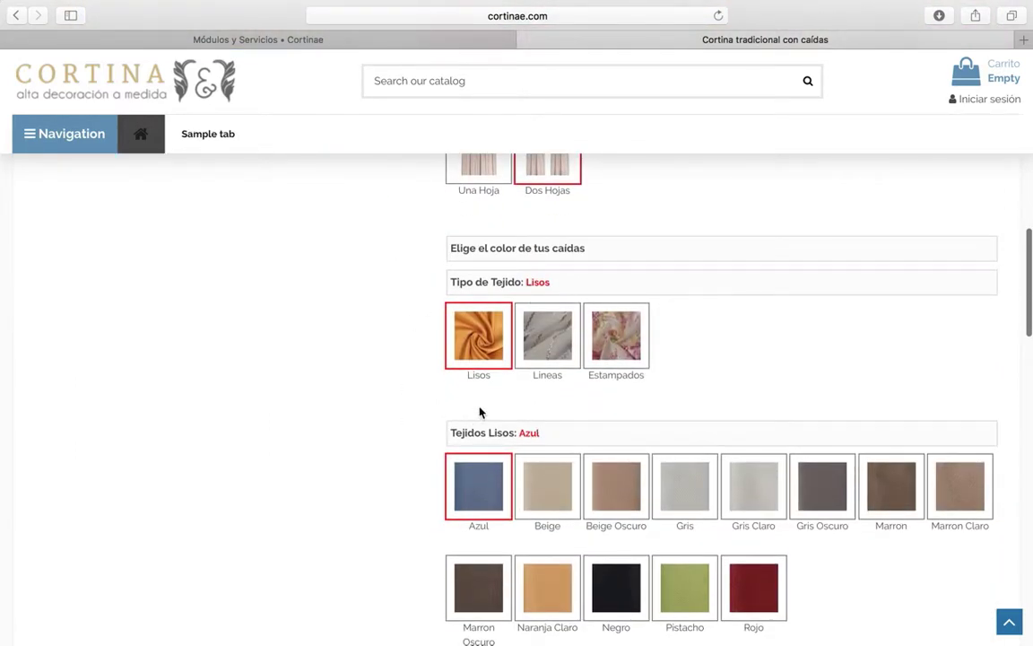
{"action": "scroll", "coordinate": [451, 406], "scroll_direction": "up", "scroll_amount": 10}
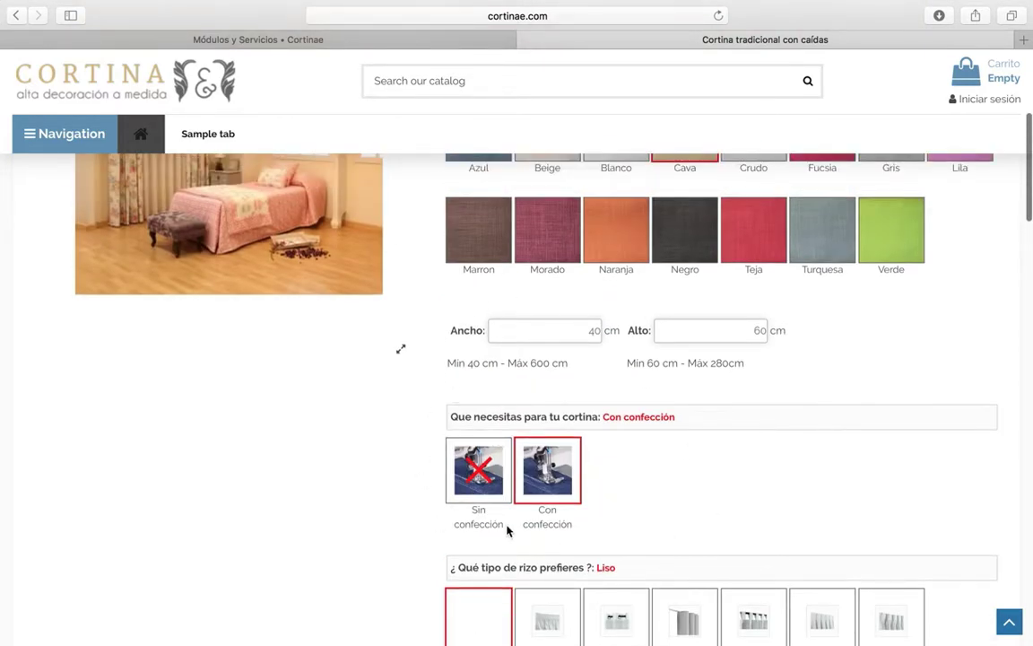
{"action": "scroll", "coordinate": [625, 518], "scroll_direction": "down", "scroll_amount": 8}
{"action": "scroll", "coordinate": [538, 448], "scroll_direction": "up", "scroll_amount": 3}
{"action": "scroll", "coordinate": [472, 375], "scroll_direction": "up", "scroll_amount": 5}
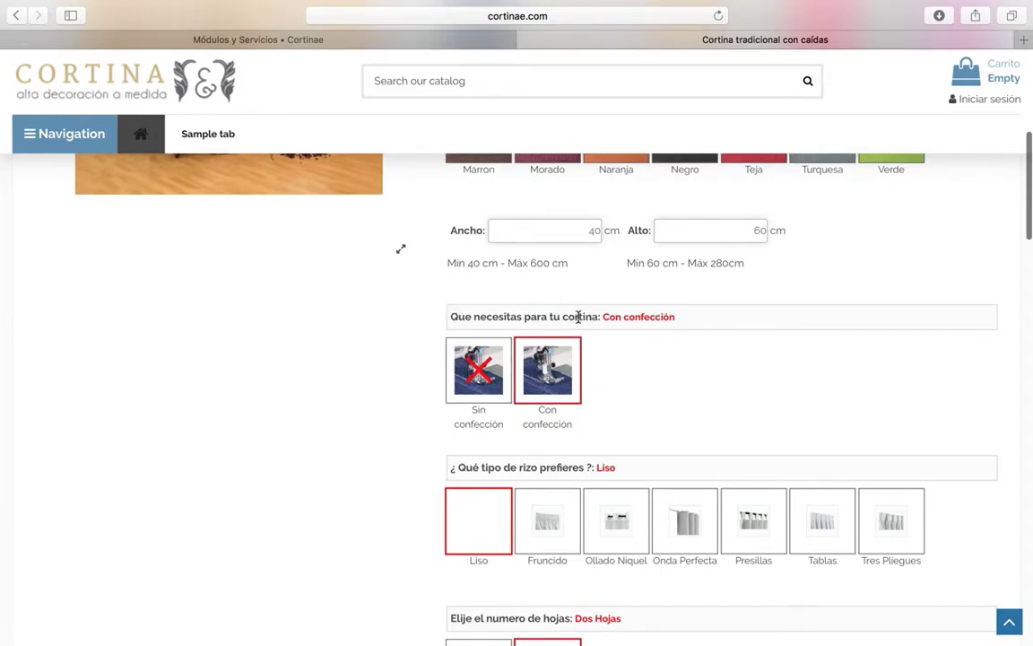
{"action": "scroll", "coordinate": [569, 339], "scroll_direction": "down", "scroll_amount": 2}
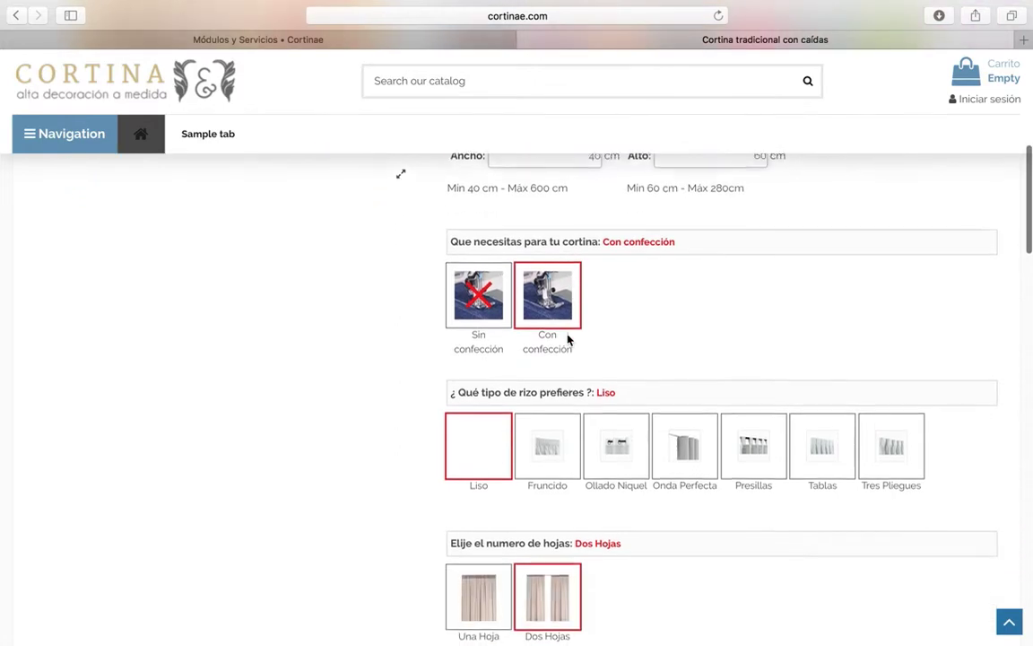
{"action": "scroll", "coordinate": [536, 594], "scroll_direction": "down", "scroll_amount": 10}
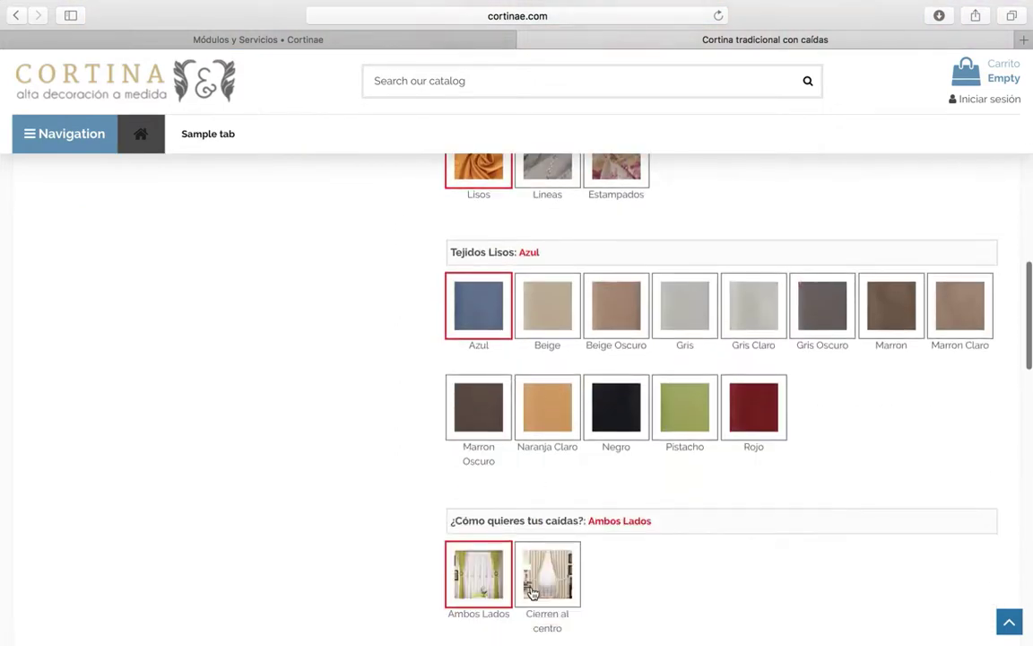
{"action": "scroll", "coordinate": [532, 592], "scroll_direction": "down", "scroll_amount": 2}
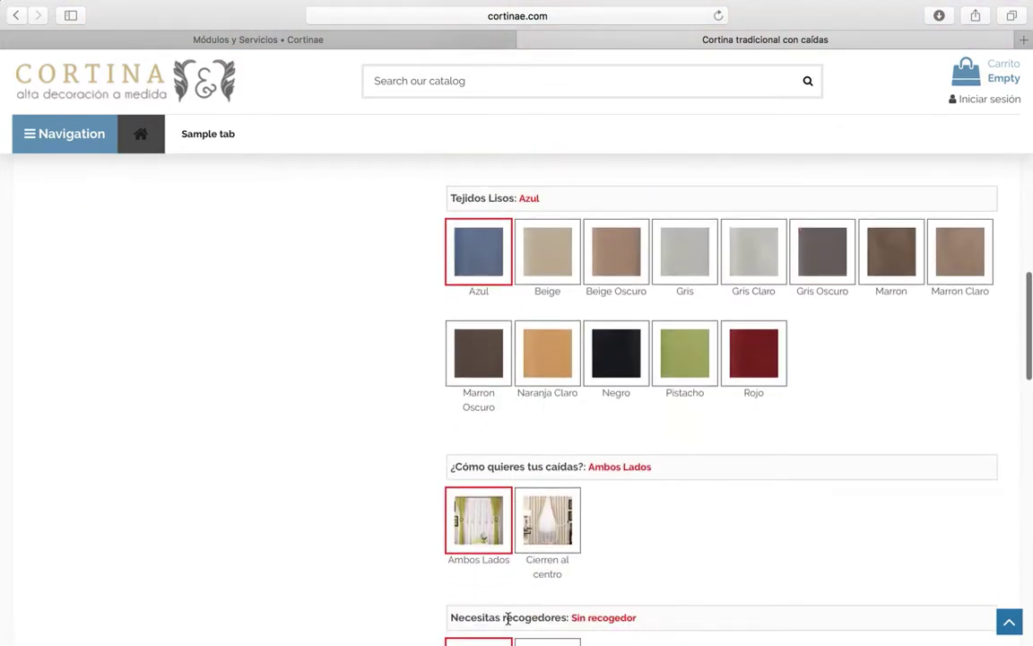
{"action": "scroll", "coordinate": [508, 618], "scroll_direction": "up", "scroll_amount": 10}
{"action": "scroll", "coordinate": [508, 619], "scroll_direction": "down", "scroll_amount": 1}
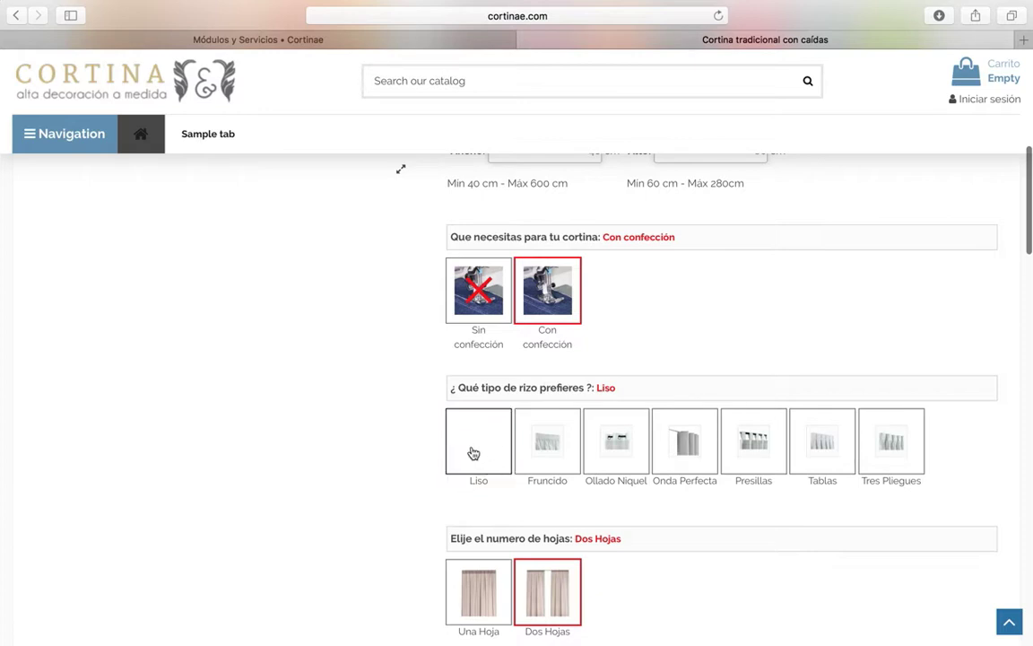
Open the Liso value of the ¿ Qué tipo de rizo prefieres ? attribute for editing in the PrestaShop catalogue and check its texture
{"action": "left_click", "coordinate": [406, 45]}
{"action": "mouse_move", "coordinate": [60, 169]}
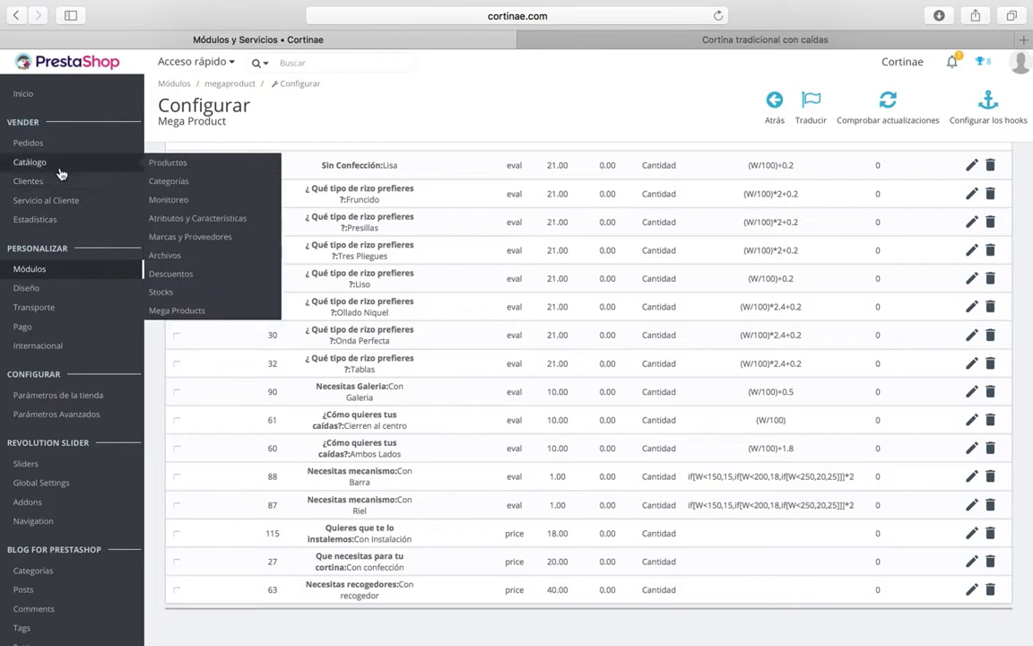
{"action": "left_click", "coordinate": [197, 218]}
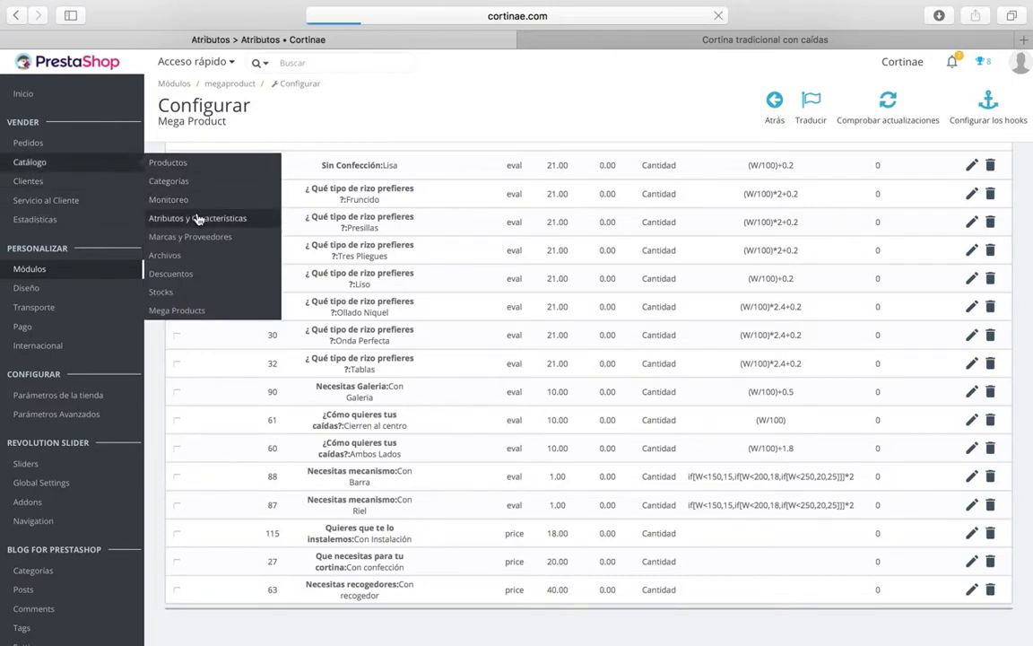
{"action": "scroll", "coordinate": [306, 341], "scroll_direction": "down", "scroll_amount": 5}
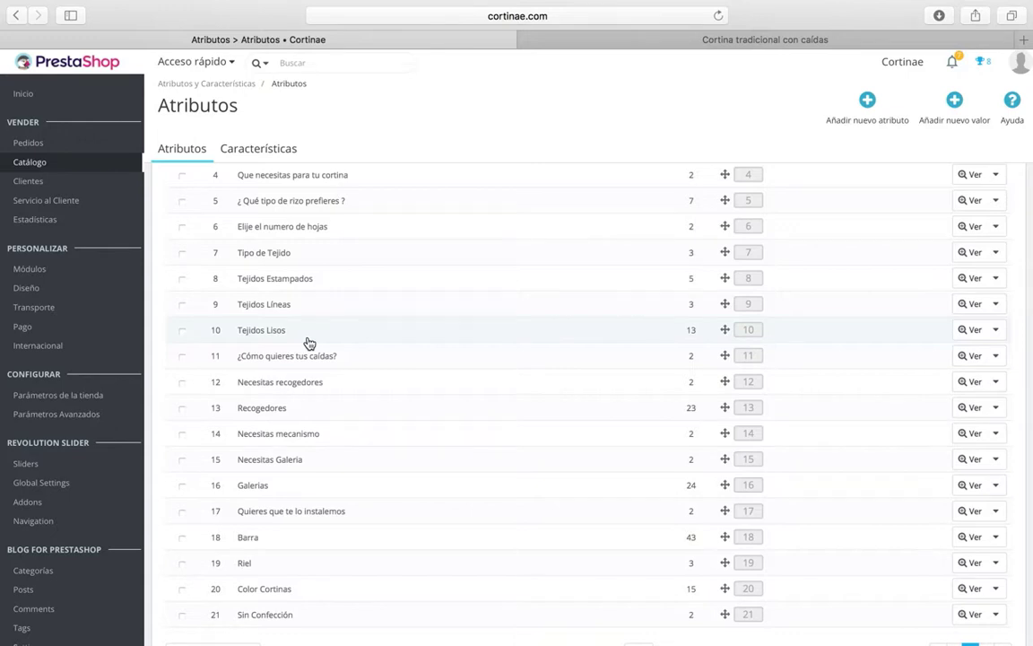
{"action": "scroll", "coordinate": [308, 342], "scroll_direction": "up", "scroll_amount": 2}
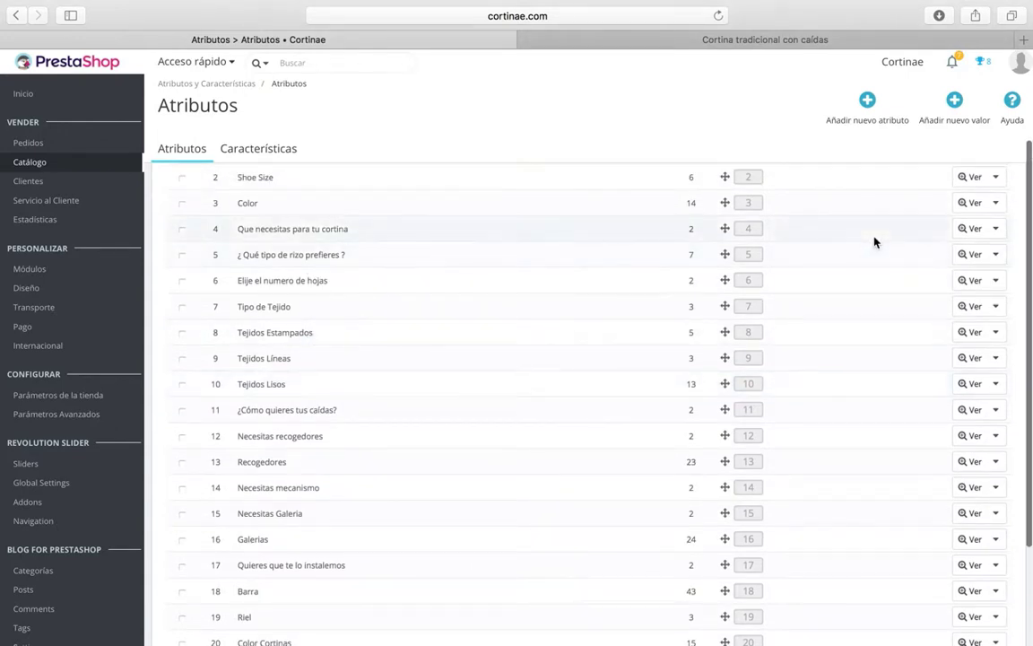
{"action": "left_click", "coordinate": [968, 255]}
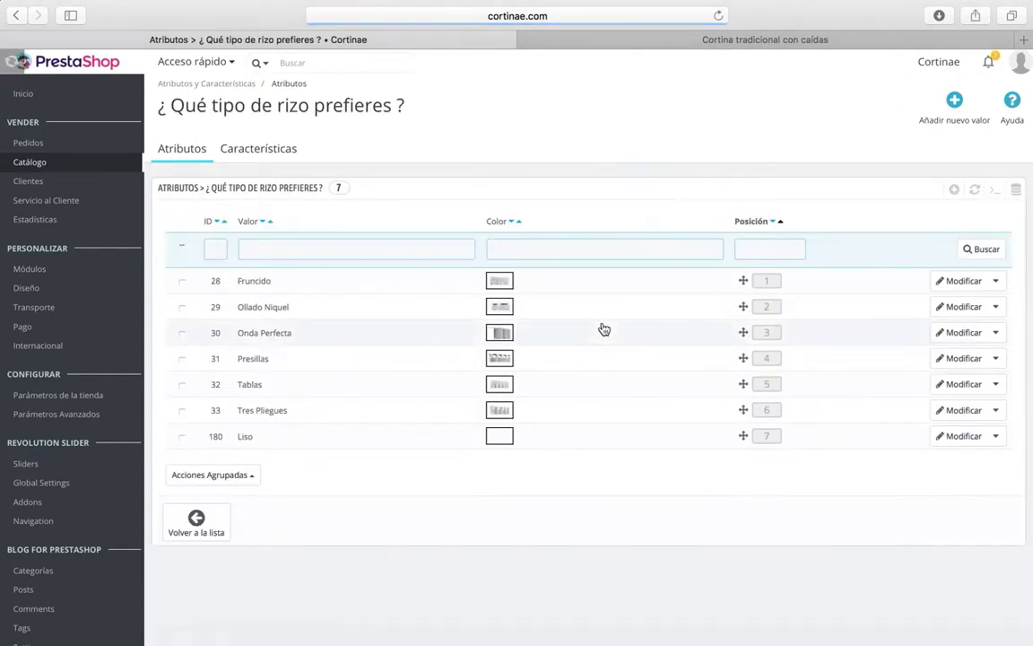
{"action": "left_click", "coordinate": [498, 444]}
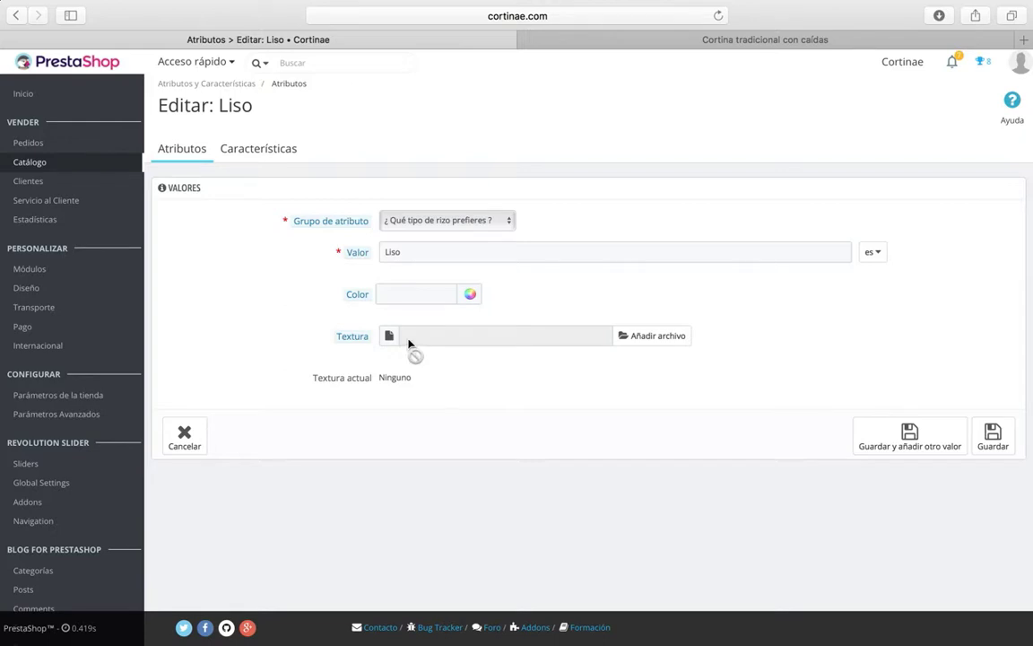
Return to the Cortina tradicional con caídas store page, select the Liso rizo option and review all options from curtain colour to final price
{"action": "left_click", "coordinate": [694, 41]}
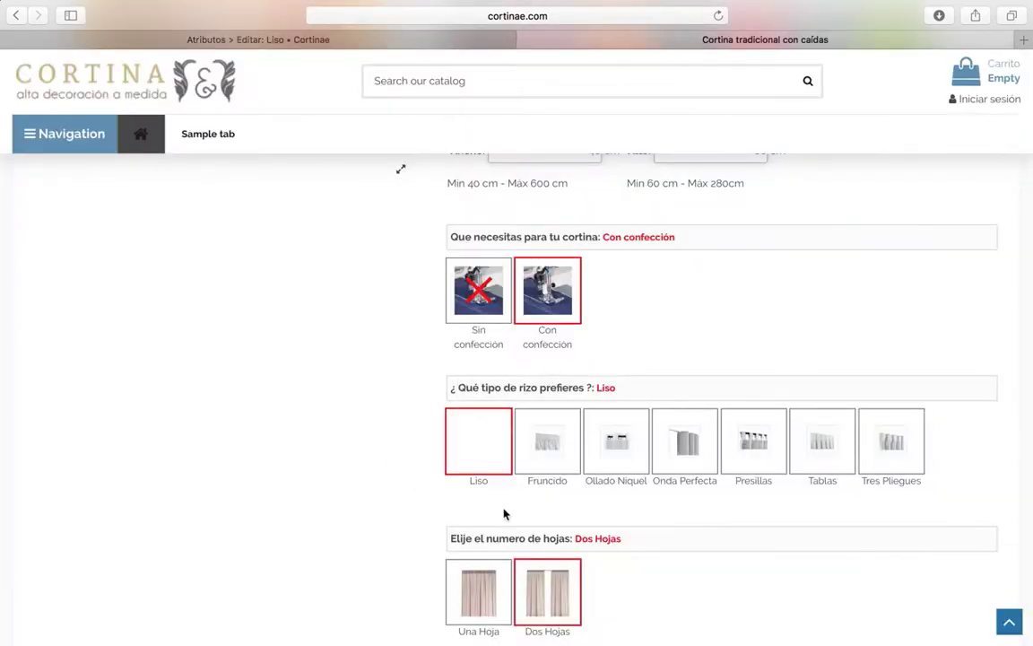
{"action": "left_click", "coordinate": [461, 476]}
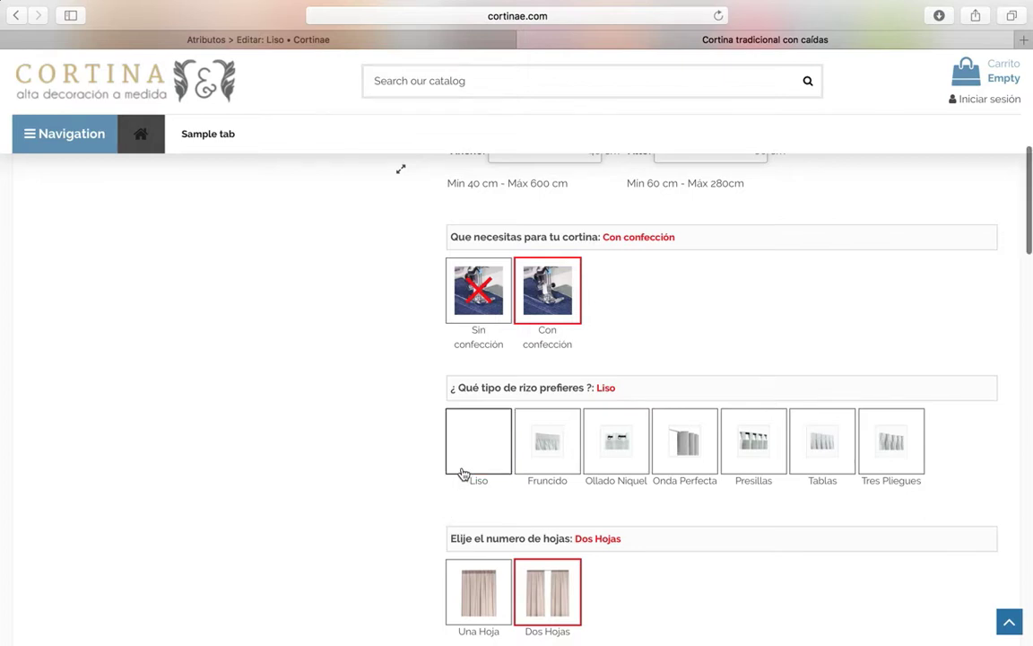
{"action": "scroll", "coordinate": [463, 474], "scroll_direction": "up", "scroll_amount": 3}
{"action": "scroll", "coordinate": [463, 473], "scroll_direction": "up", "scroll_amount": 2}
{"action": "scroll", "coordinate": [462, 470], "scroll_direction": "up", "scroll_amount": 2}
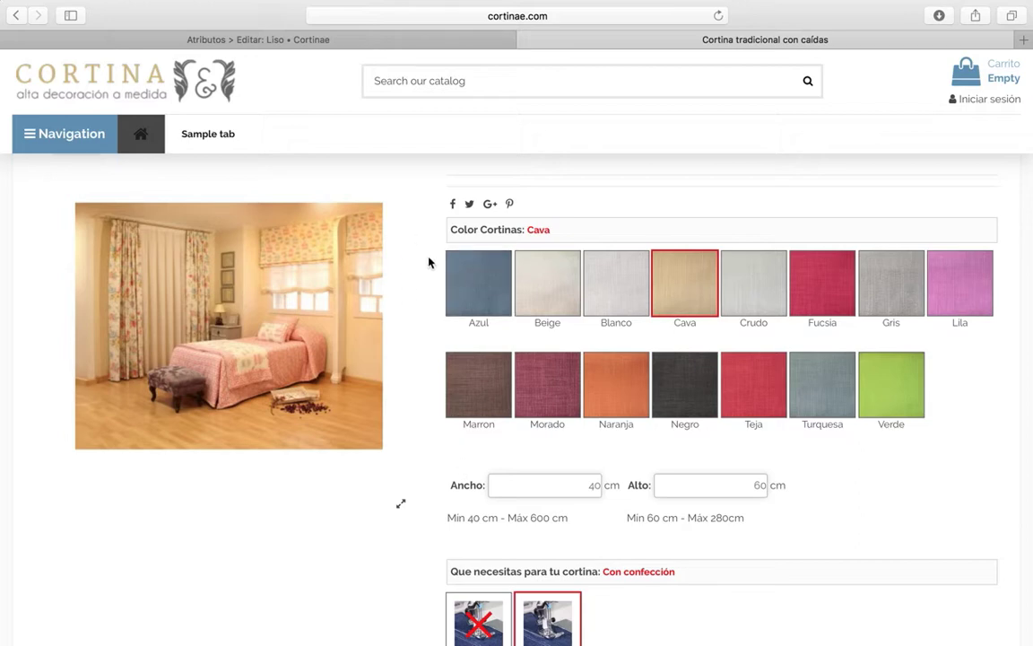
{"action": "scroll", "coordinate": [478, 320], "scroll_direction": "down", "scroll_amount": 3}
{"action": "scroll", "coordinate": [478, 323], "scroll_direction": "up", "scroll_amount": 2}
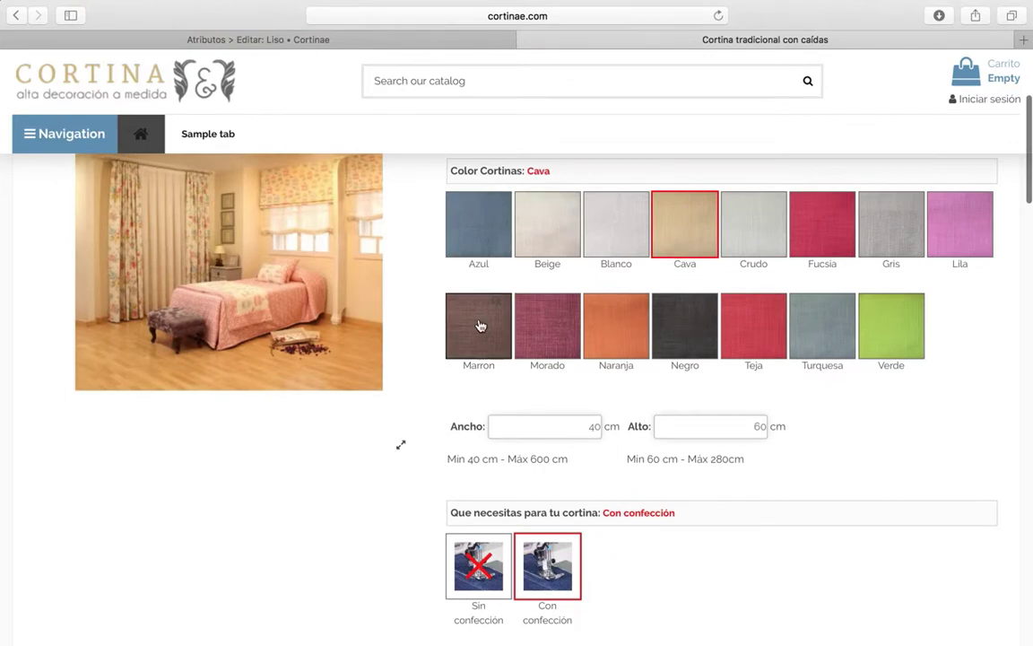
{"action": "scroll", "coordinate": [480, 325], "scroll_direction": "up", "scroll_amount": 1}
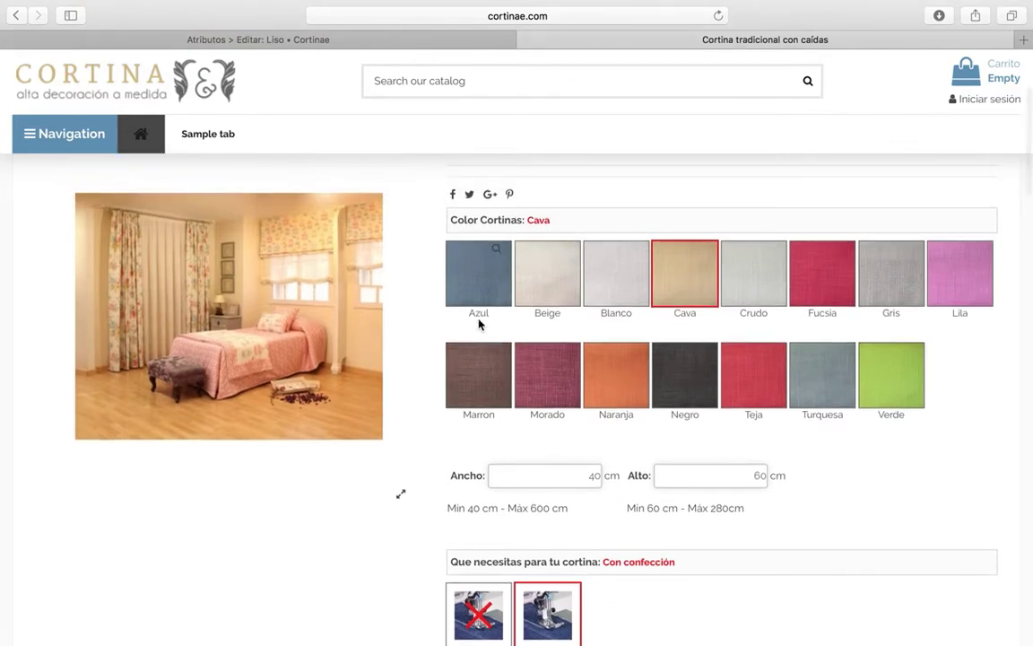
{"action": "scroll", "coordinate": [478, 323], "scroll_direction": "down", "scroll_amount": 20}
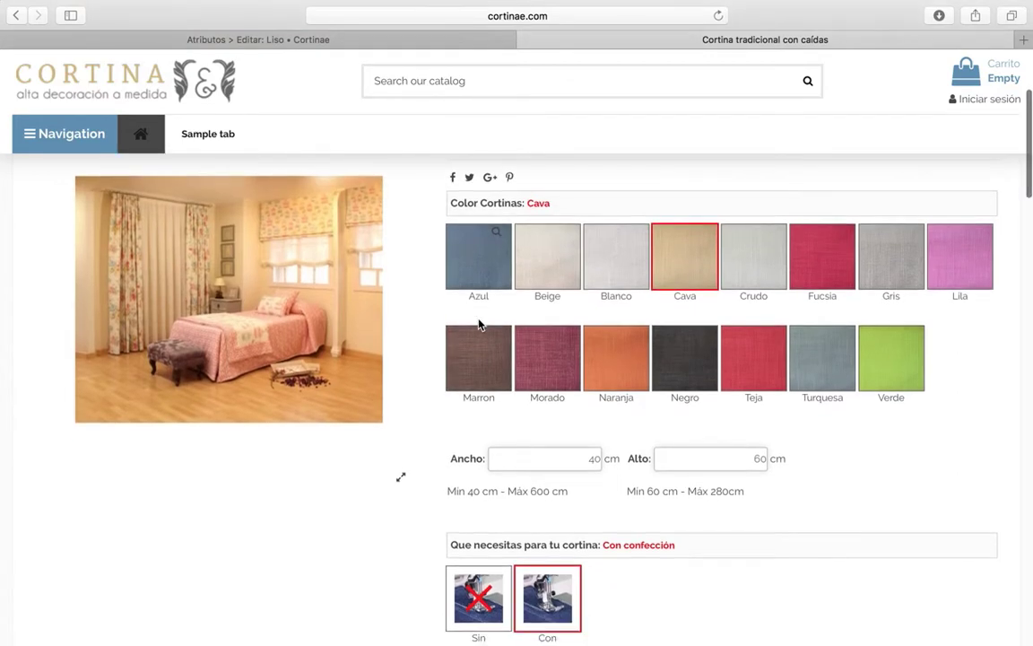
{"action": "scroll", "coordinate": [478, 324], "scroll_direction": "down", "scroll_amount": 15}
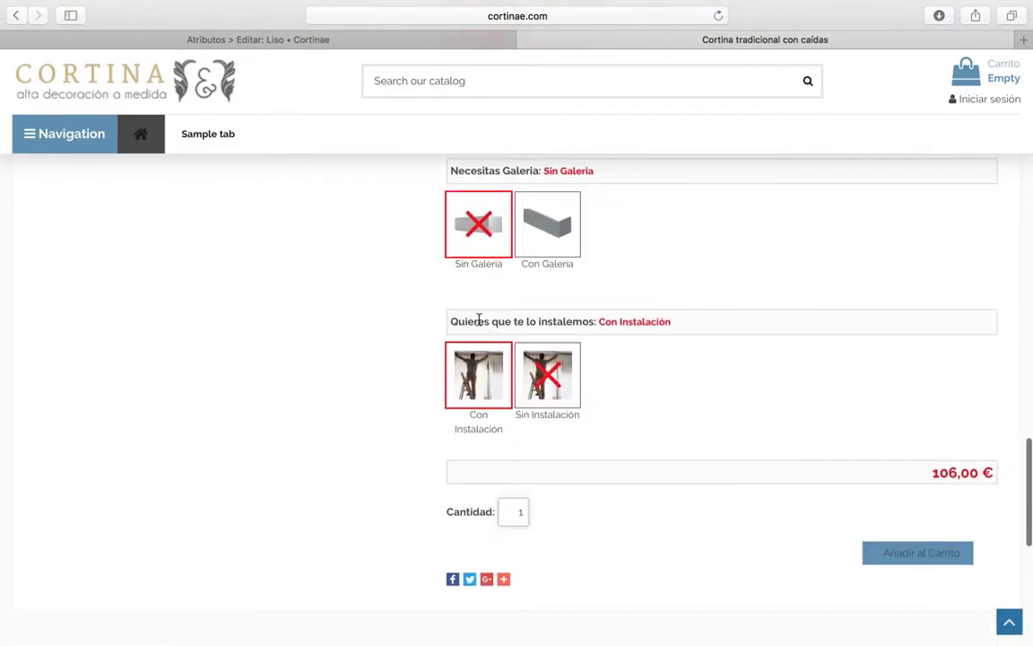
{"action": "scroll", "coordinate": [478, 324], "scroll_direction": "up", "scroll_amount": 20}
{"action": "scroll", "coordinate": [481, 328], "scroll_direction": "up", "scroll_amount": 4}
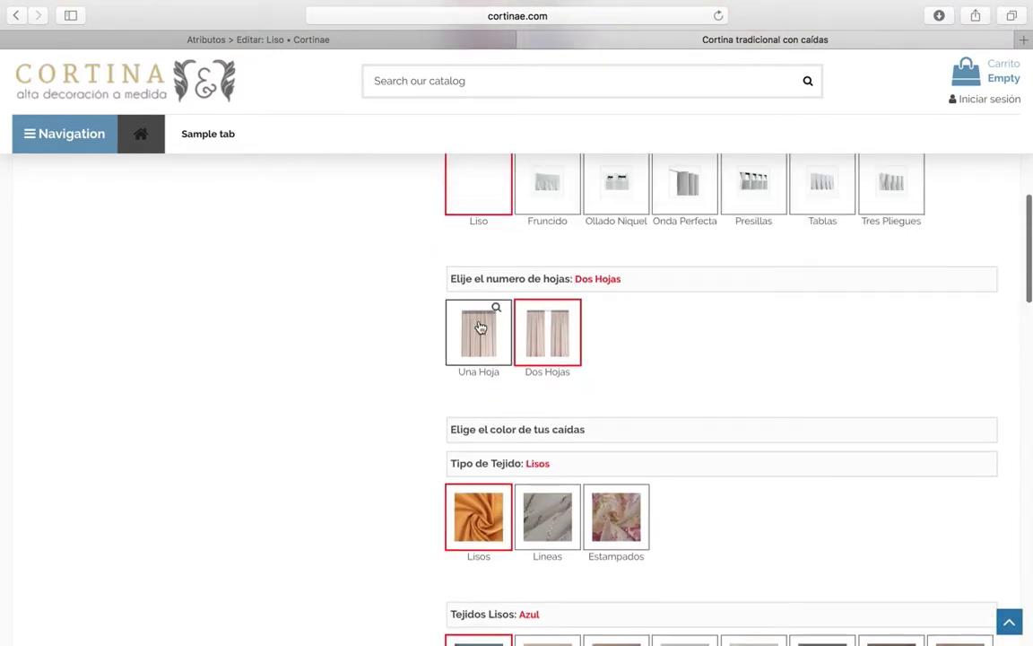